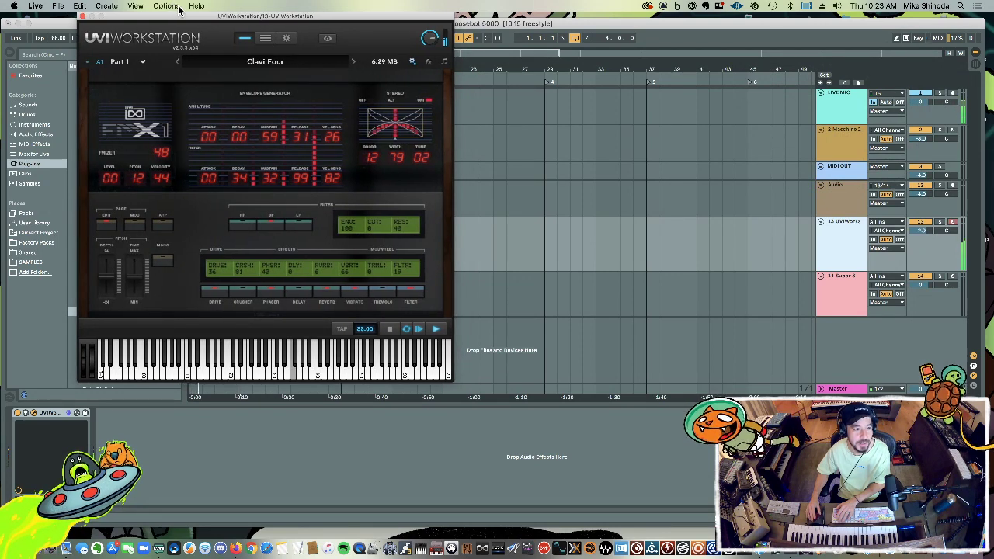
# Step: Load the Fake Sines preset from the Percussion category into the synth on the Super 8 track
pyautogui.click(839, 293)
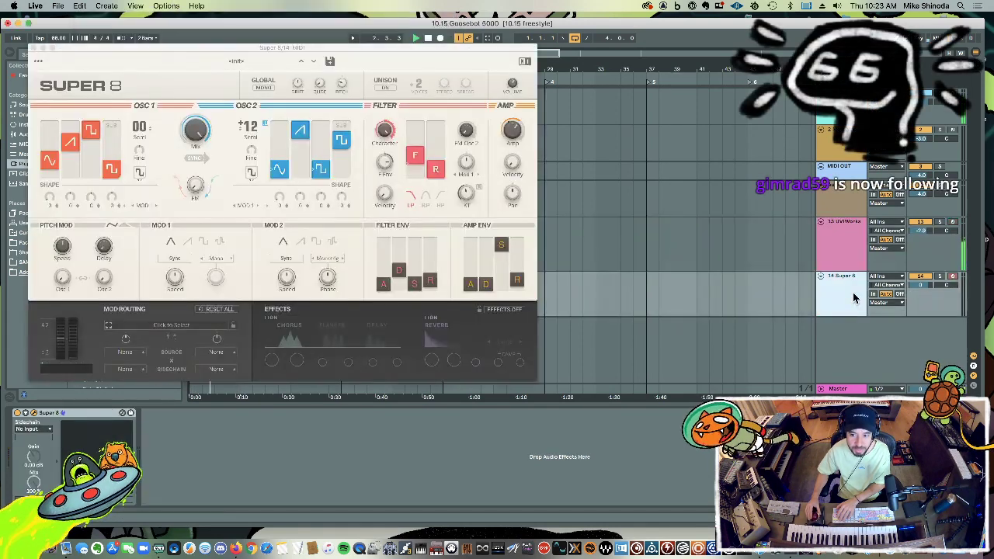
pyautogui.click(236, 62)
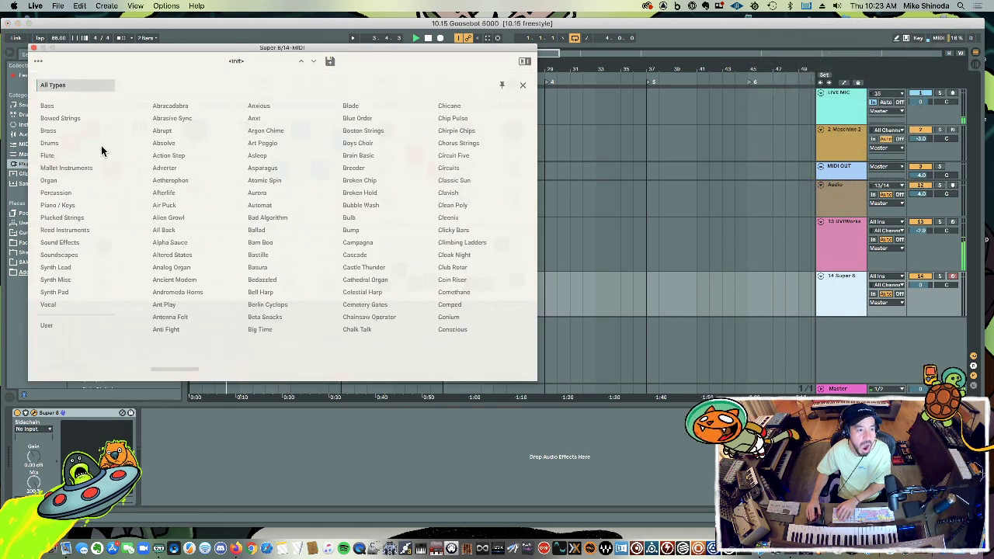
pyautogui.click(68, 193)
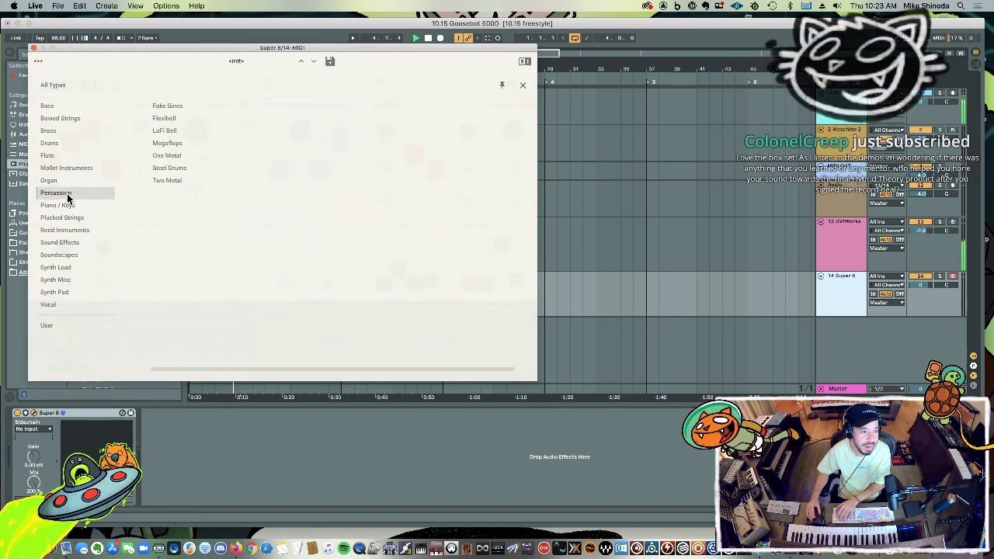
pyautogui.doubleClick(182, 106)
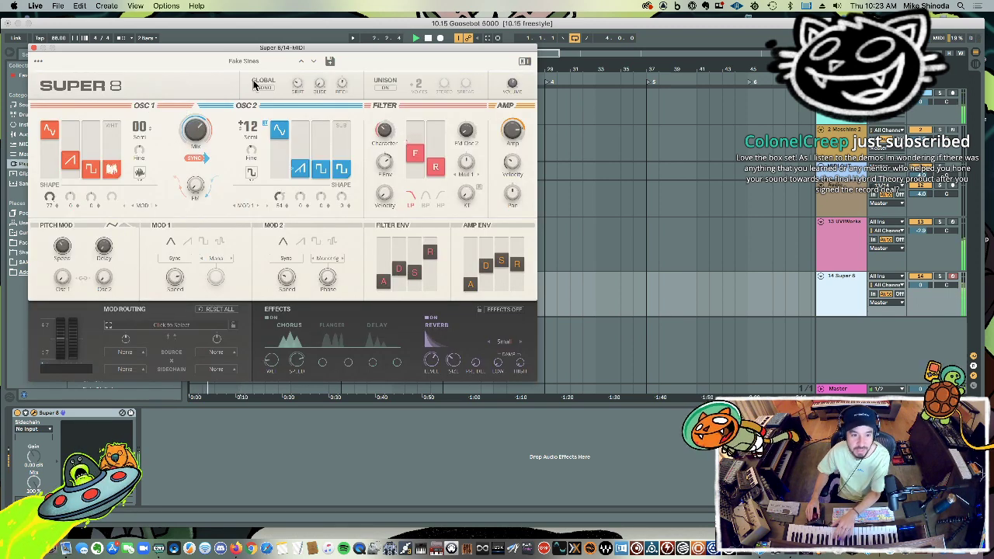
# Step: Audition the other Percussion presets one after another, from Flexibell through Two Metal and around to Fake Sines
pyautogui.click(313, 61)
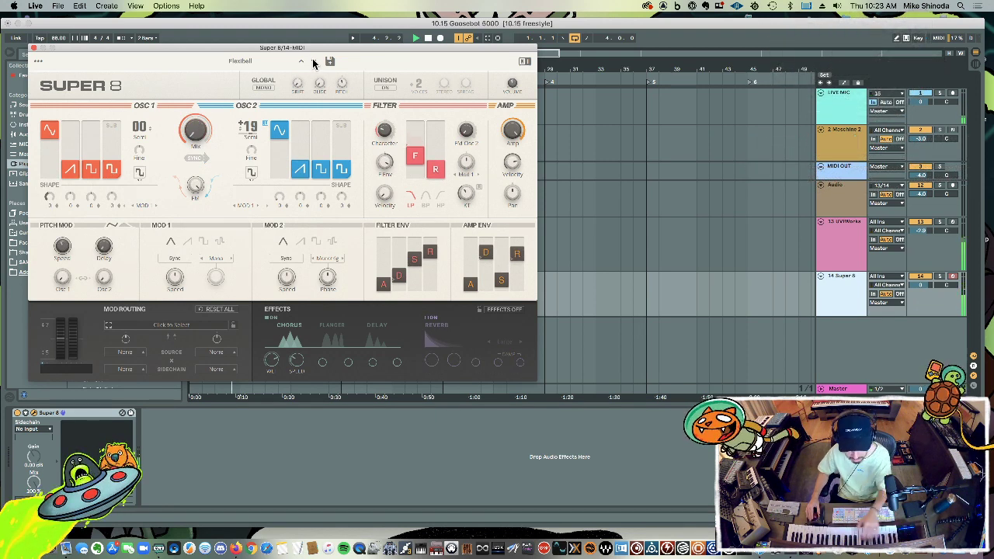
pyautogui.click(313, 61)
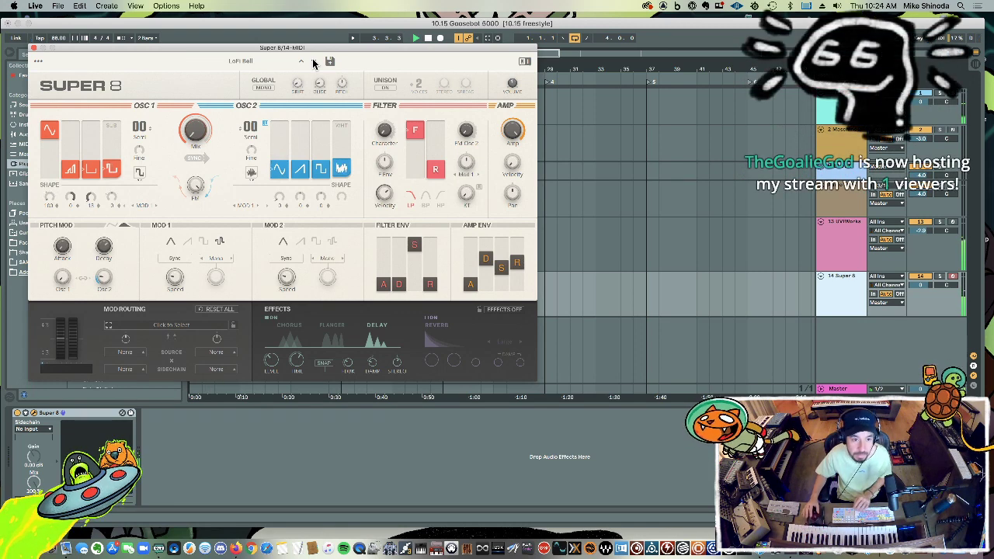
pyautogui.click(313, 61)
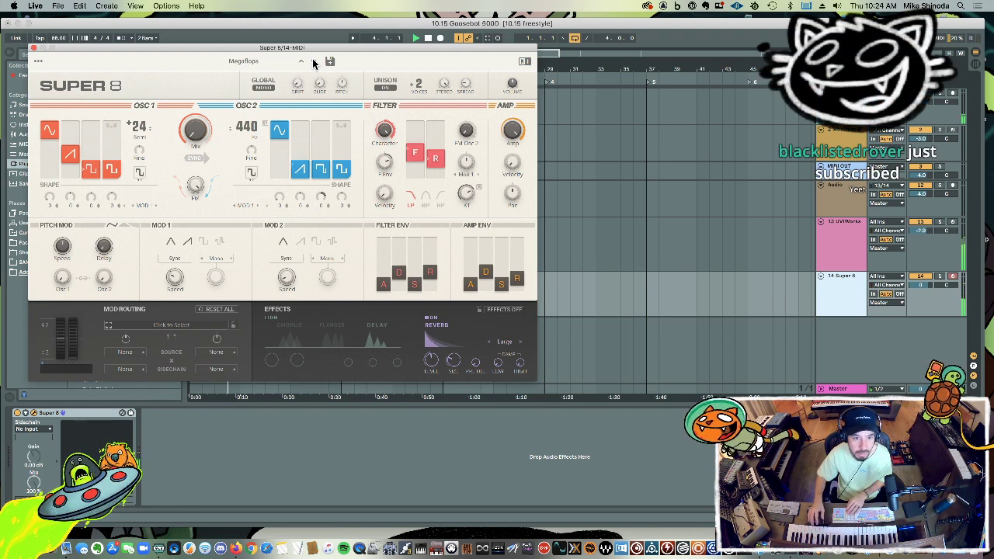
pyautogui.click(313, 62)
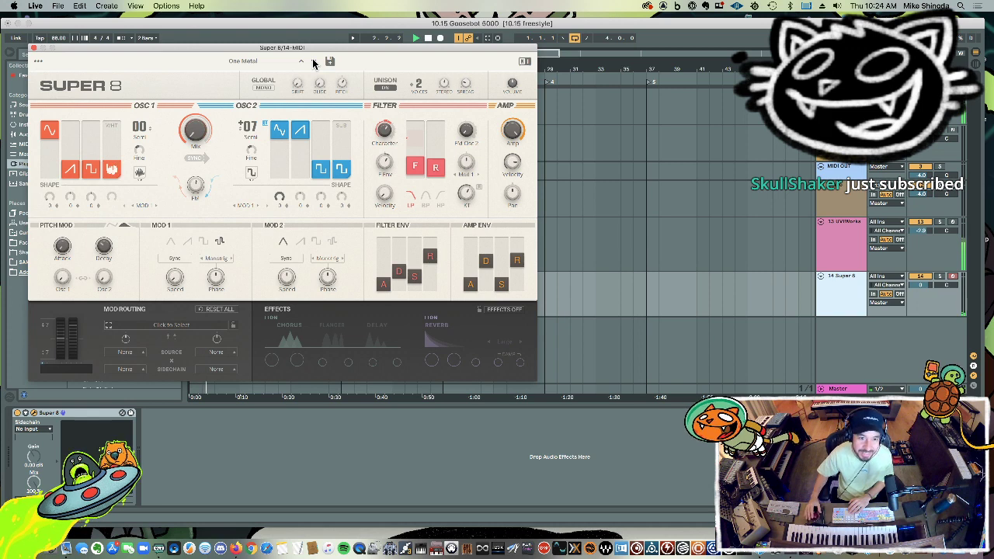
pyautogui.click(313, 63)
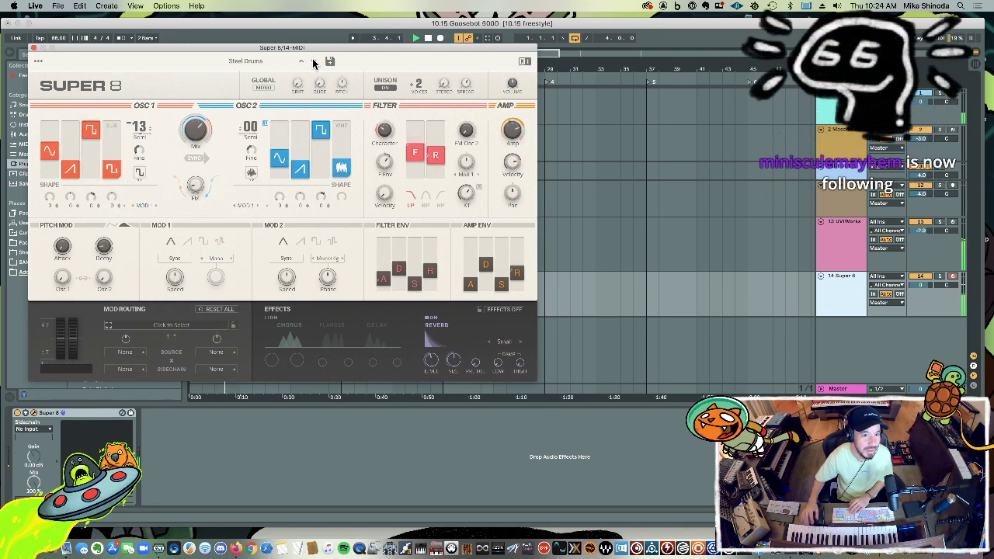
pyautogui.click(313, 62)
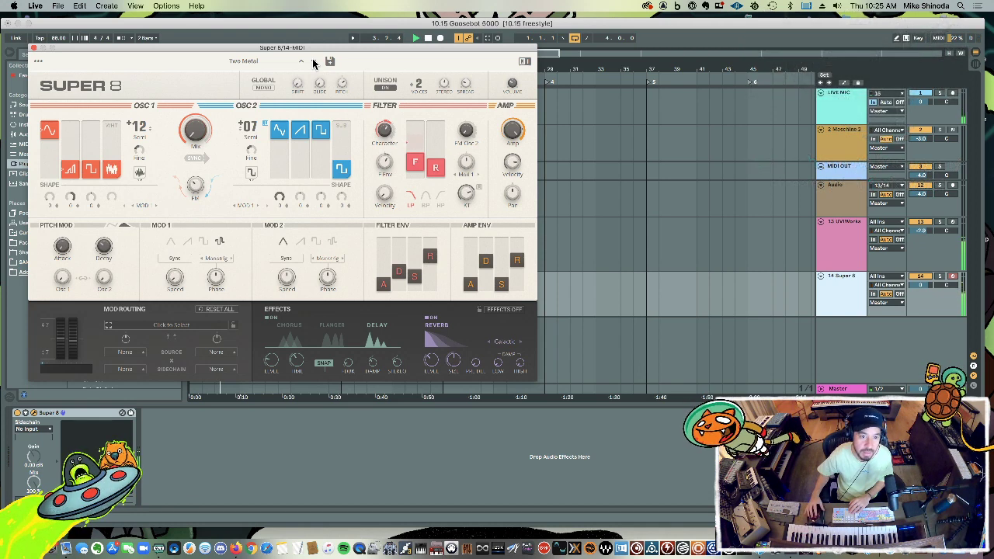
pyautogui.click(313, 63)
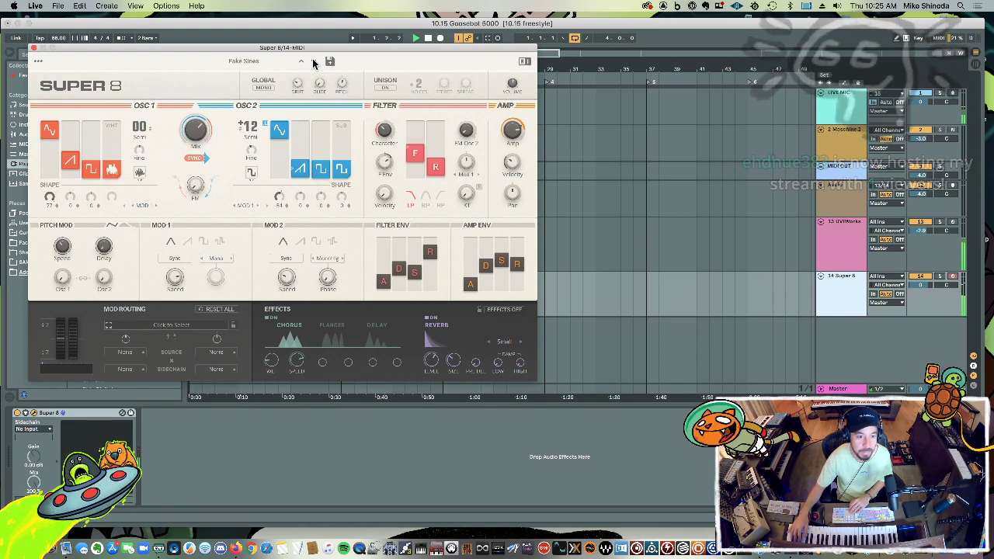
# Step: Load Flexibell, advance through the Percussion presets to One Metal, and close the synth window
pyautogui.click(243, 61)
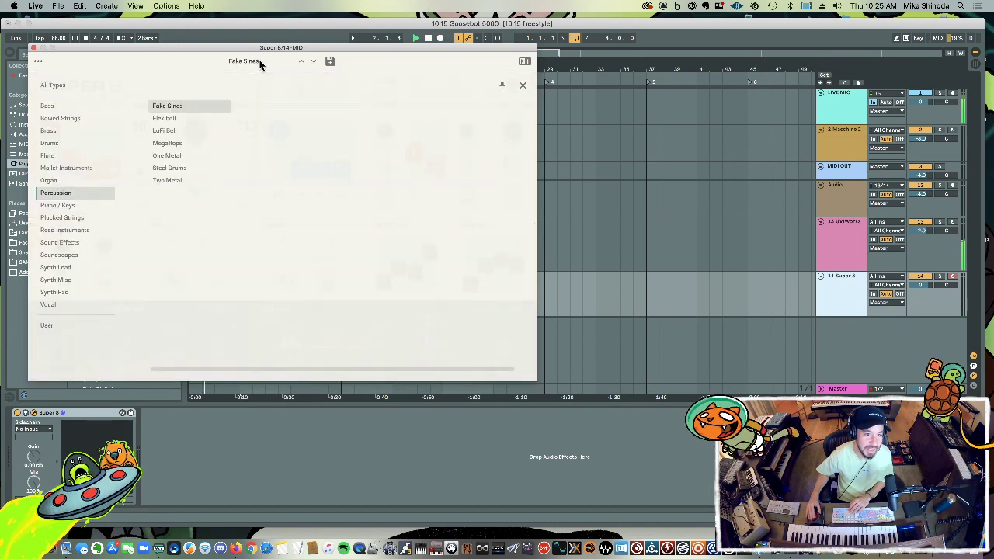
pyautogui.click(165, 118)
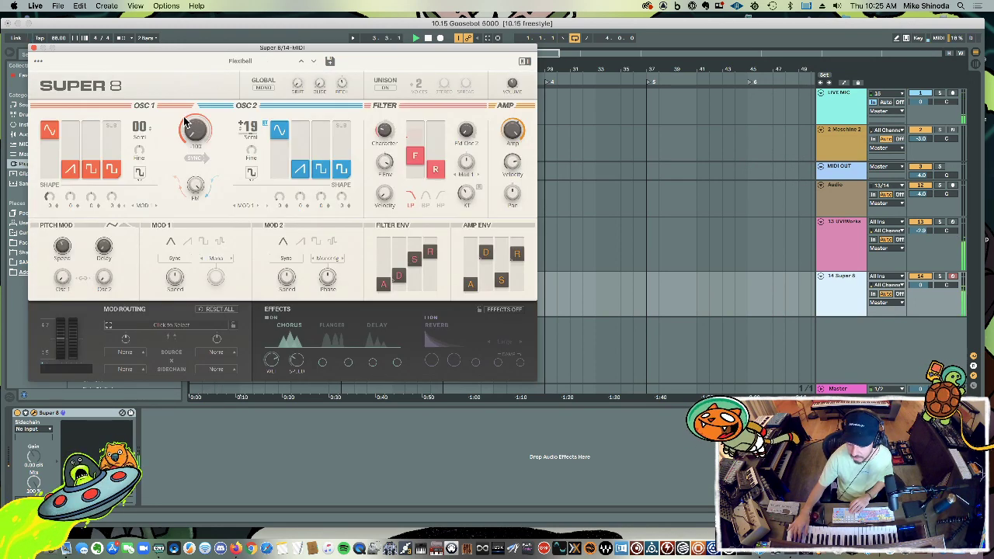
pyautogui.click(313, 61)
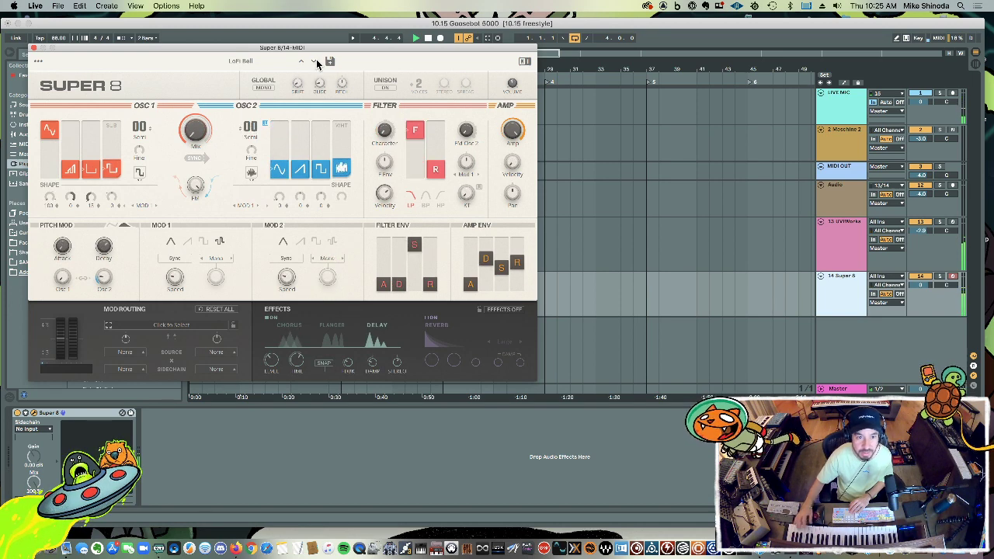
pyautogui.click(314, 61)
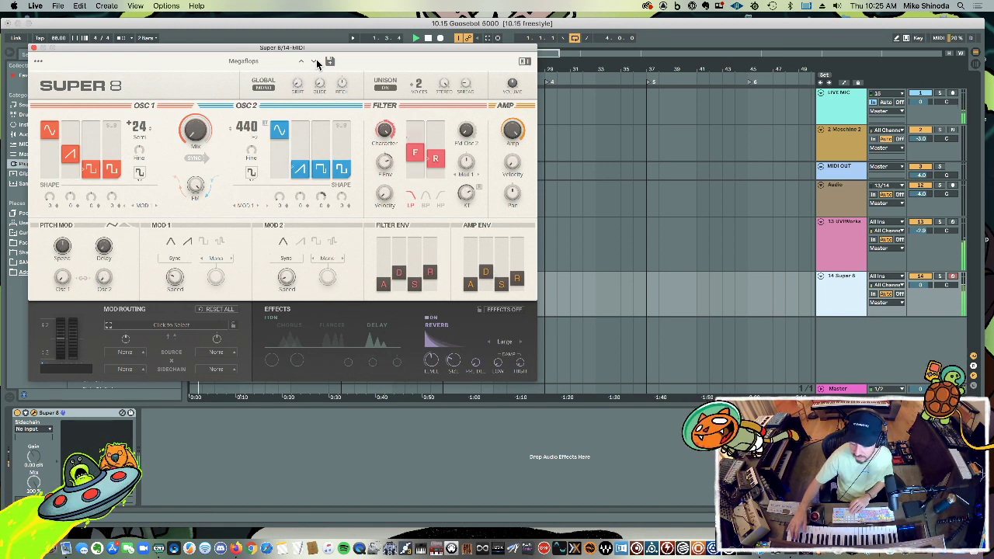
pyautogui.click(314, 62)
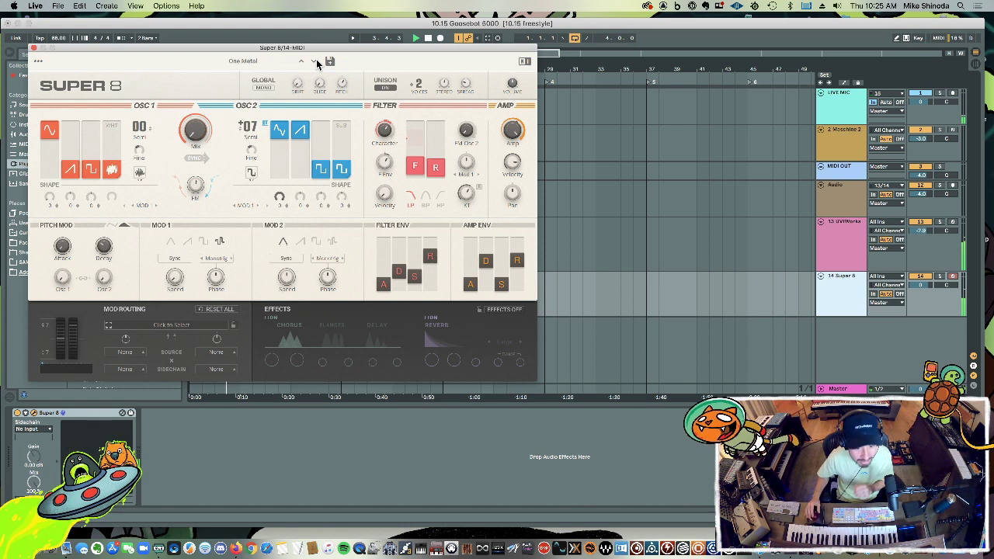
pyautogui.click(33, 49)
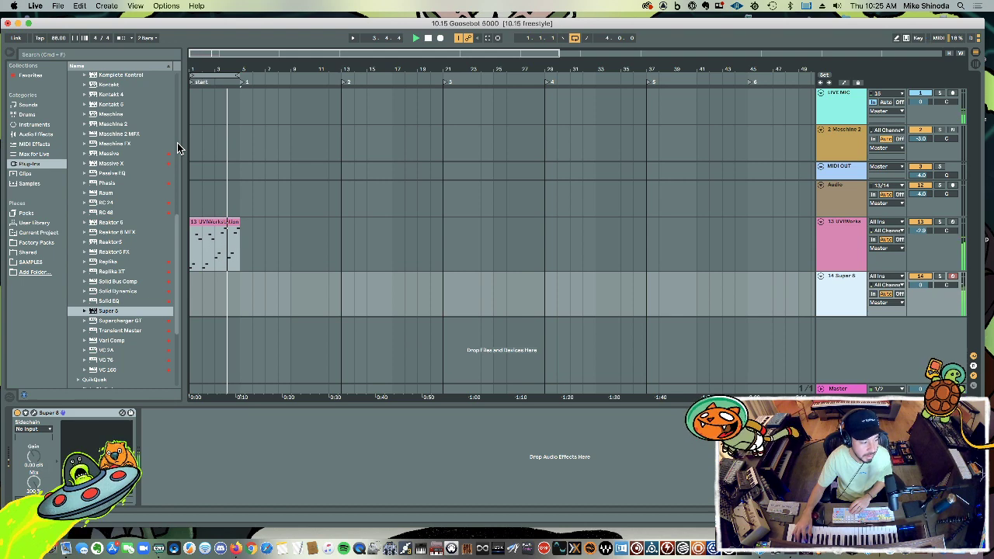
# Step: Record a four-bar MIDI part on the Super 8 track and quantize all notes of the new clip
pyautogui.press('F9')
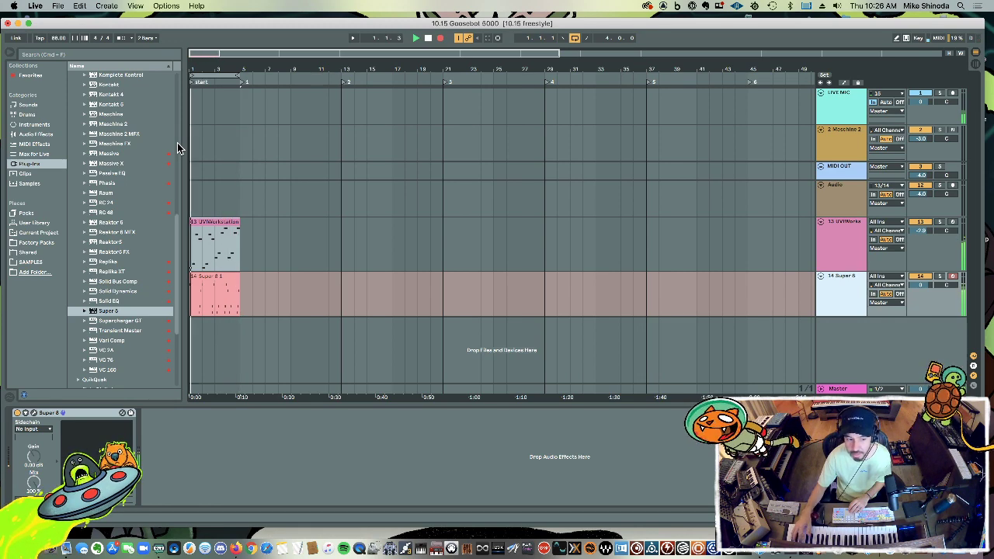
pyautogui.press('F9')
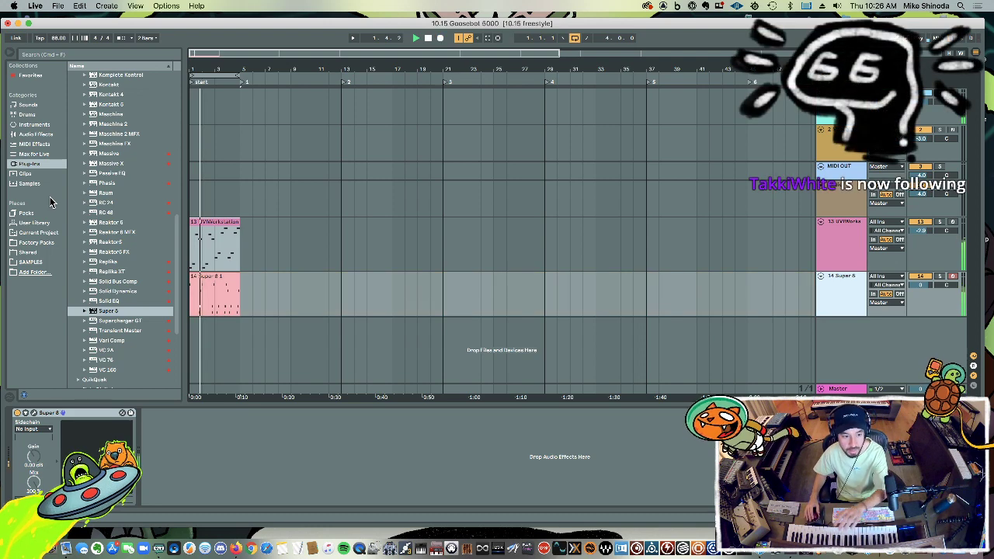
pyautogui.doubleClick(207, 280)
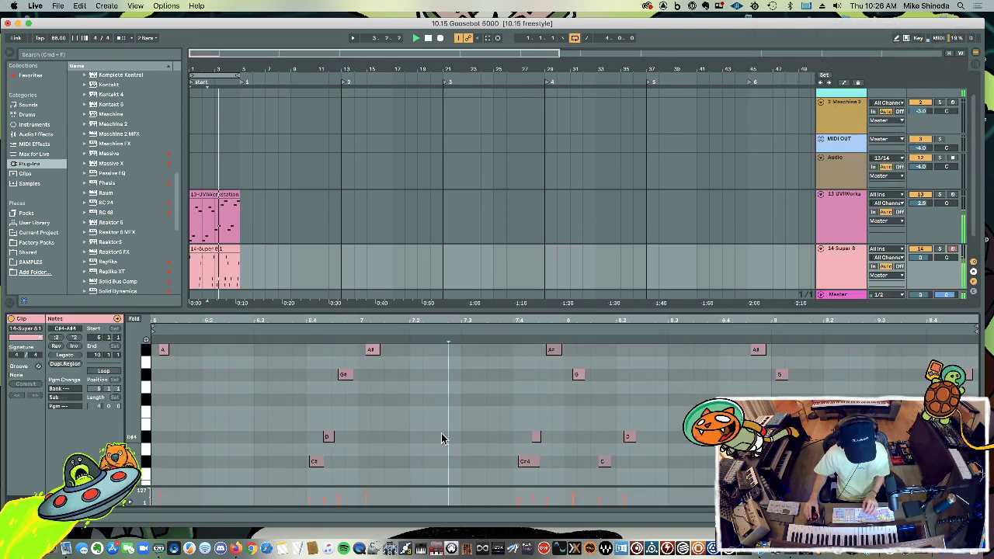
pyautogui.press('super+a')
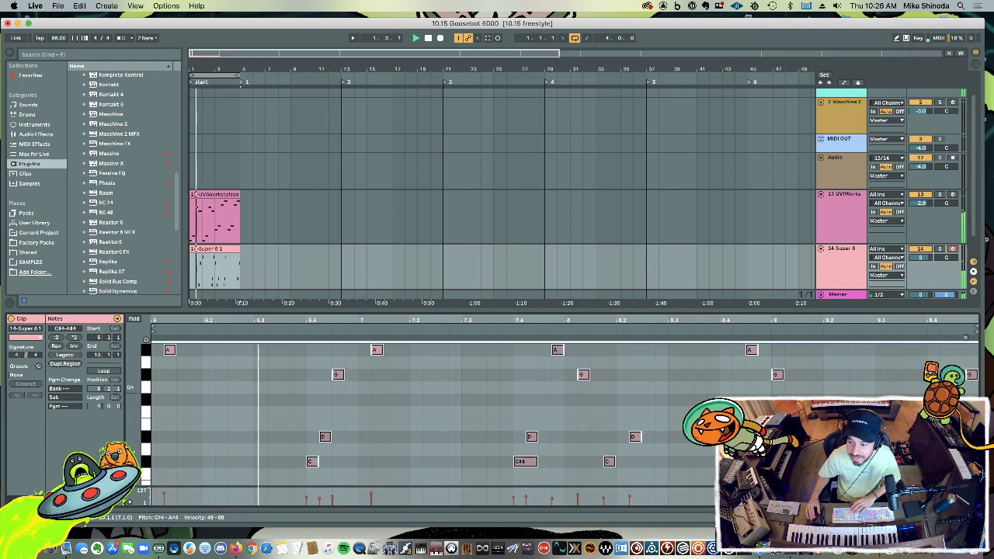
# Step: Shift the late notes of the Super 8 clip one sixteenth earlier, including the first A#, the A# after bar 7 and the pairs around bar 8
pyautogui.click(972, 375)
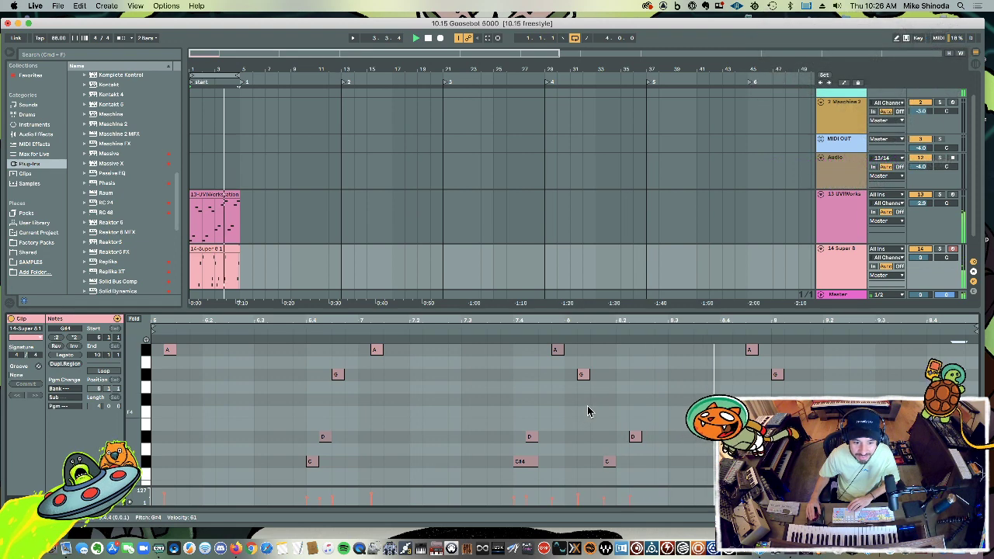
pyautogui.moveTo(593, 392); pyautogui.dragTo(556, 350)
pyautogui.press('Left')
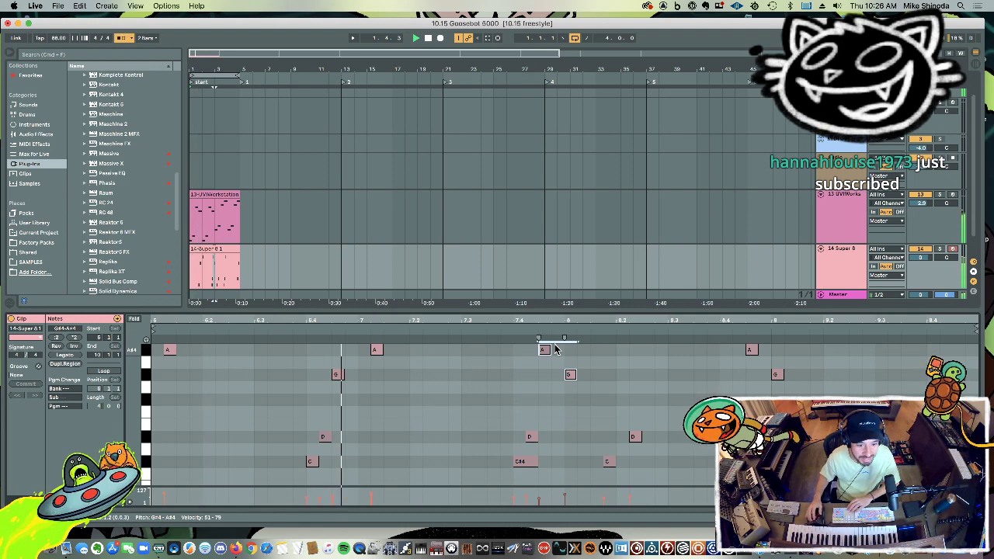
pyautogui.click(378, 350)
pyautogui.press('Left')
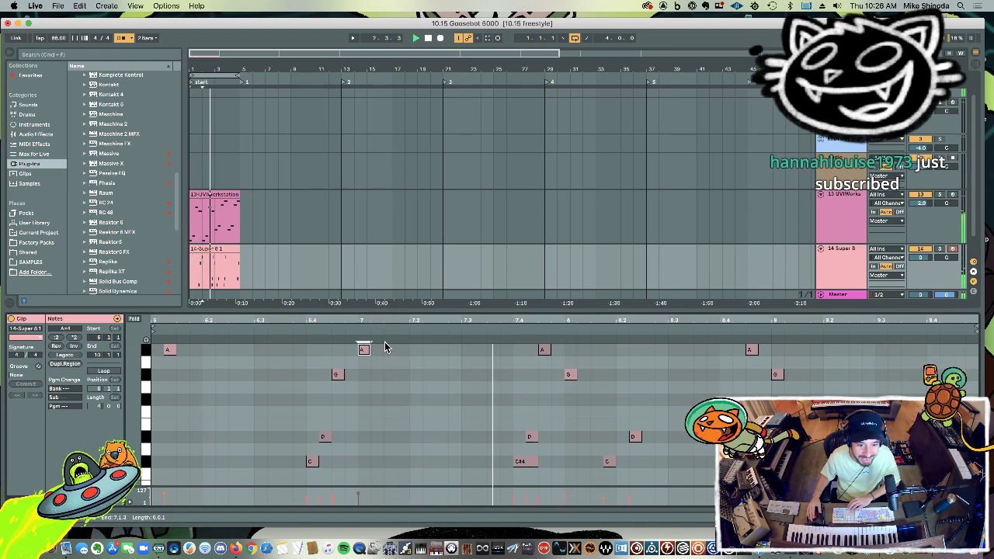
pyautogui.moveTo(605, 426); pyautogui.dragTo(643, 468)
pyautogui.press('Left')
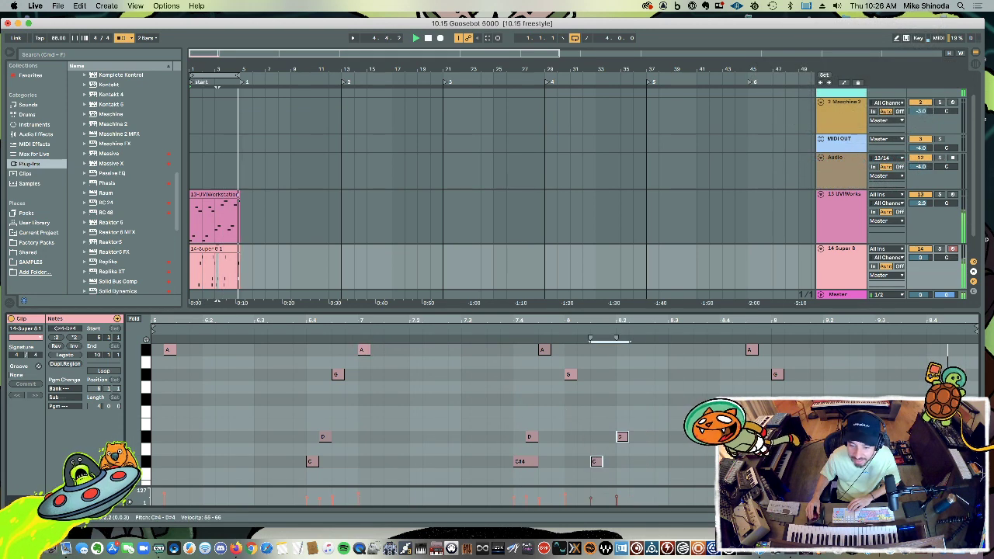
pyautogui.click(168, 349)
pyautogui.press('Left')
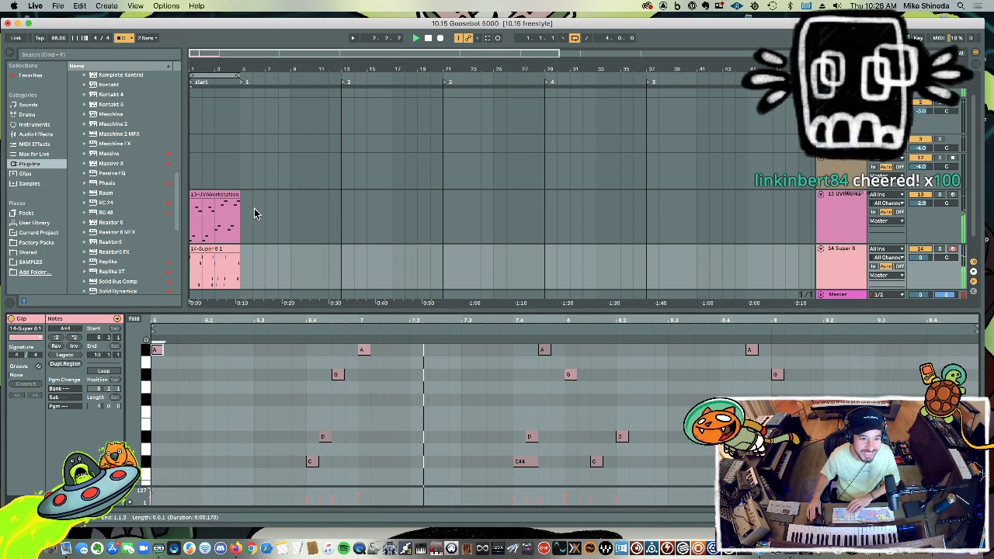
# Step: Open the UVIWorkstation clip and its instrument, and set the amplitude envelope's attack to 33
pyautogui.click(220, 194)
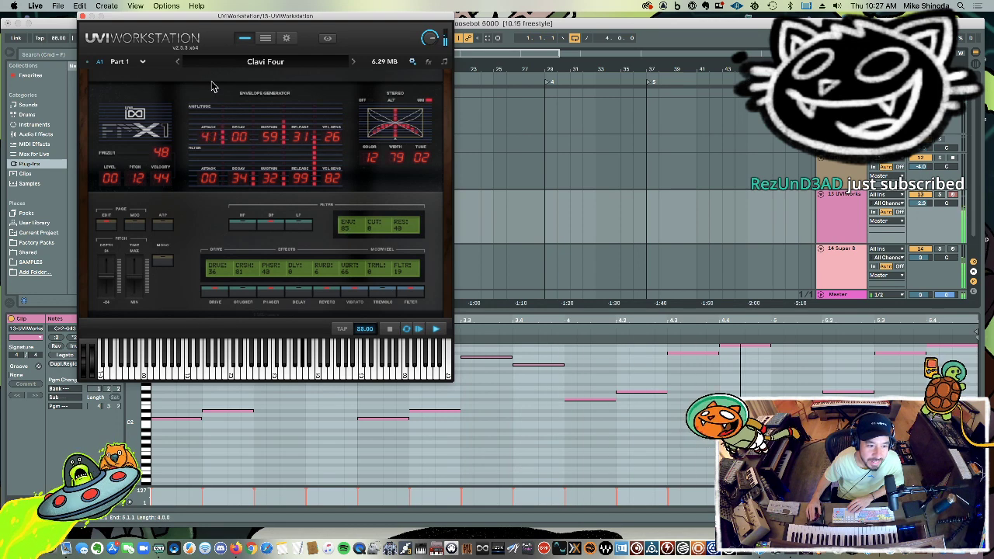
pyautogui.moveTo(217, 68); pyautogui.dragTo(222, 98)
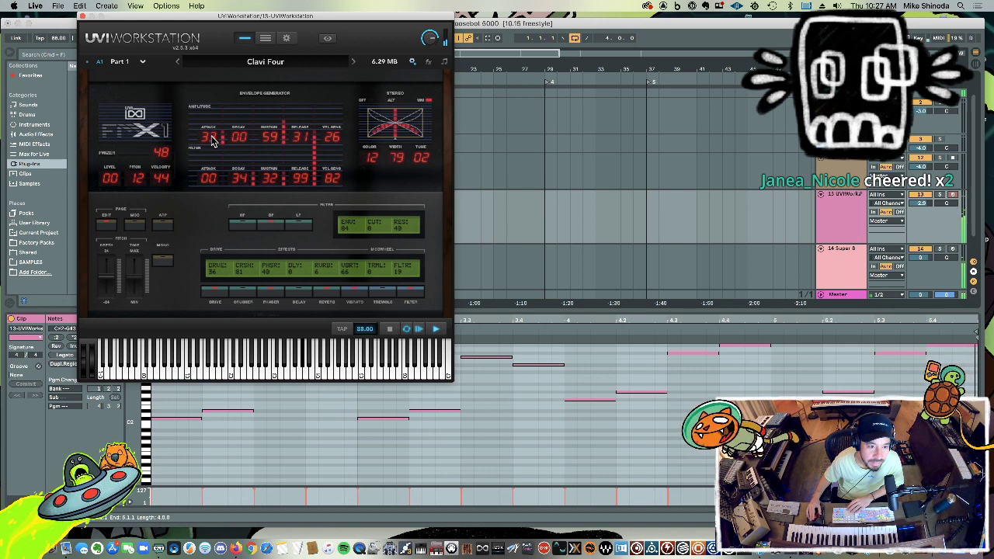
pyautogui.moveTo(211, 177)
pyautogui.mouseDown()
pyautogui.moveTo(215, 124)
pyautogui.moveTo(215, 184)
pyautogui.mouseUp()
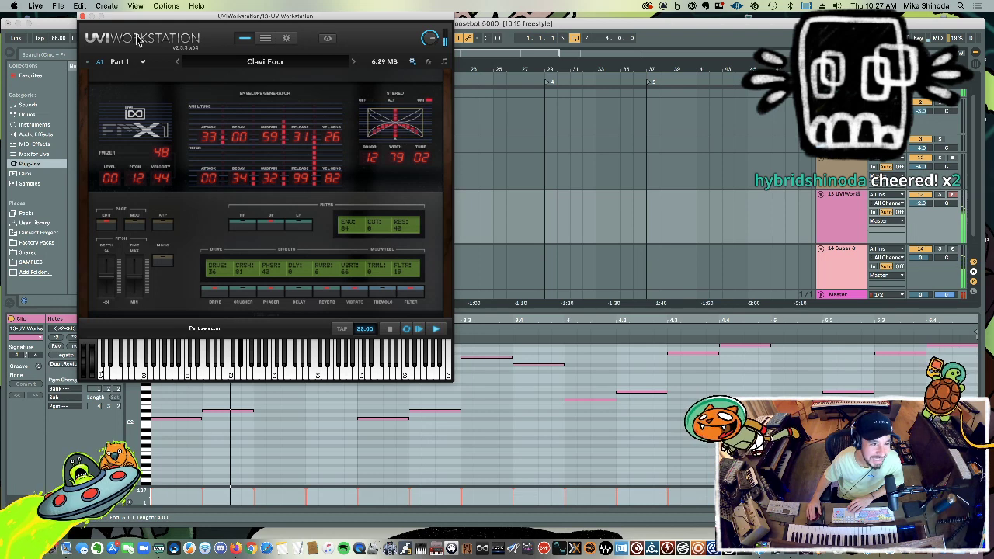
# Step: Show the UVIWorkstation device's parameters and try to add the filter envelope's attack to them in Configure mode
pyautogui.click(840, 206)
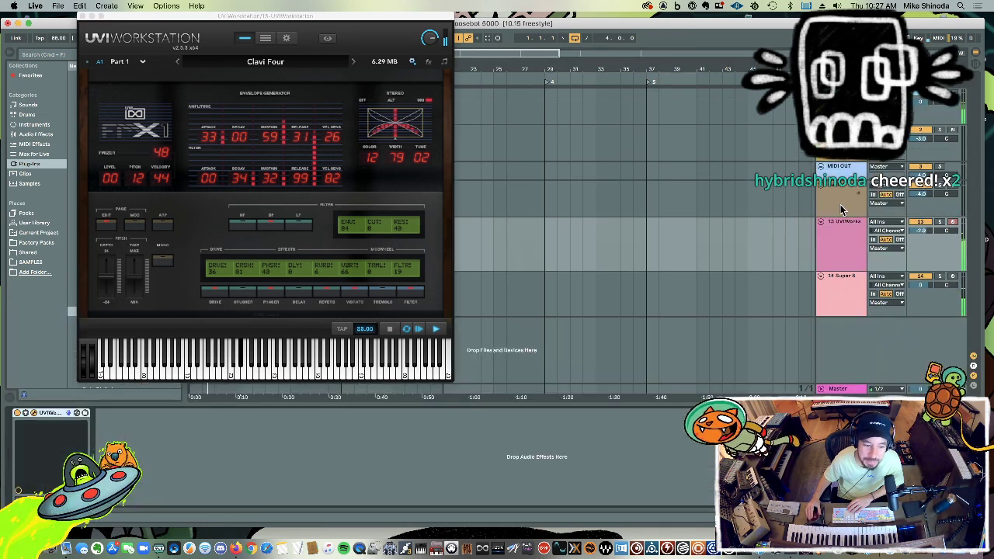
pyautogui.doubleClick(841, 206)
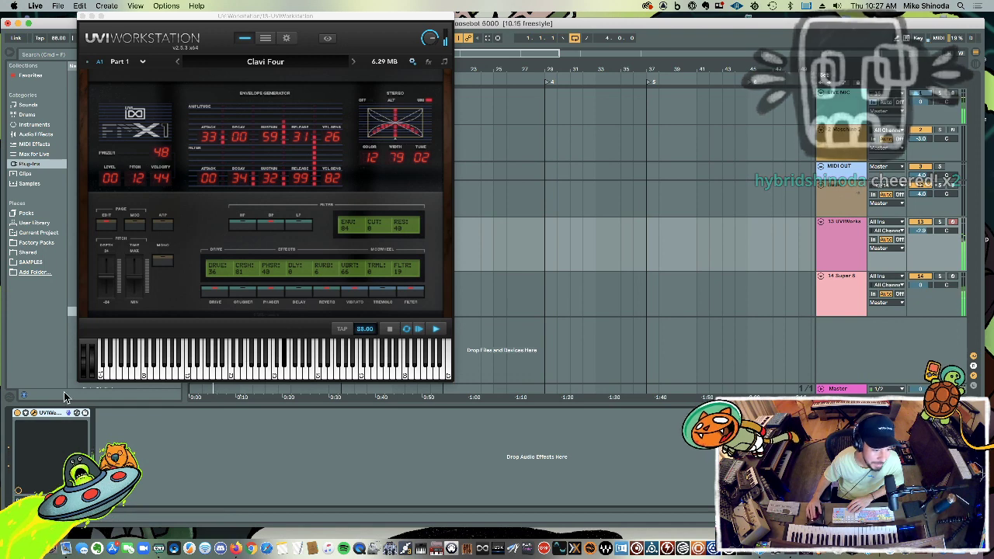
pyautogui.click(24, 415)
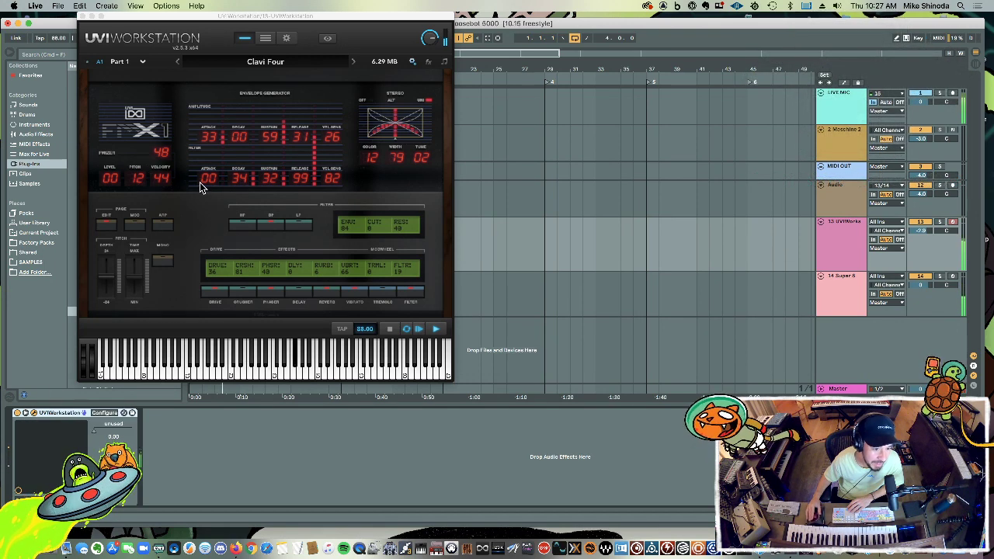
pyautogui.click(104, 413)
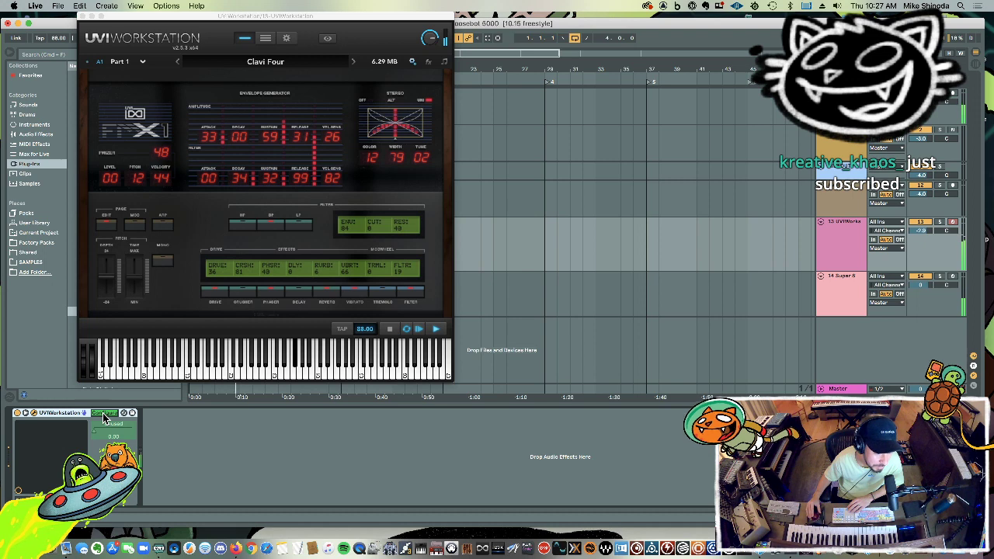
pyautogui.click(214, 178)
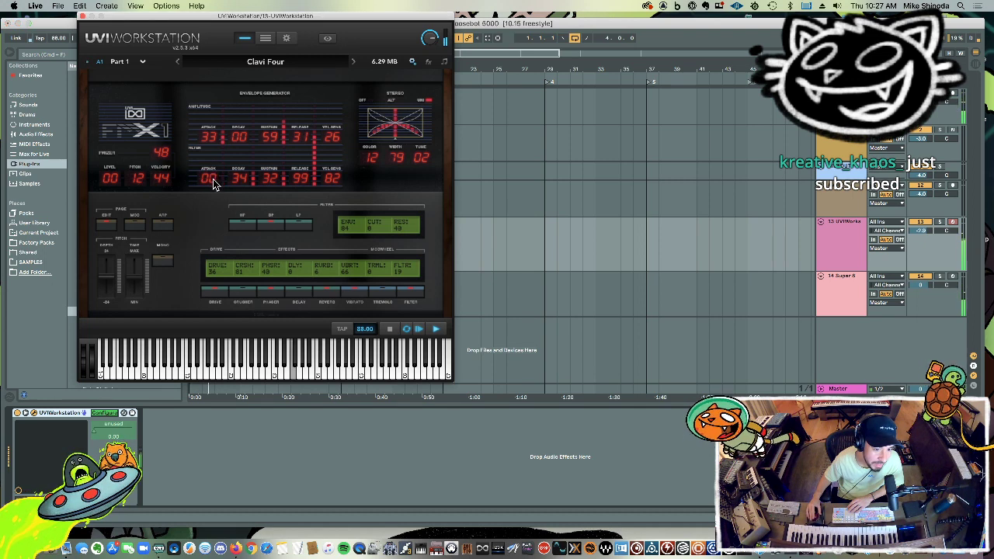
pyautogui.moveTo(217, 174); pyautogui.dragTo(214, 202)
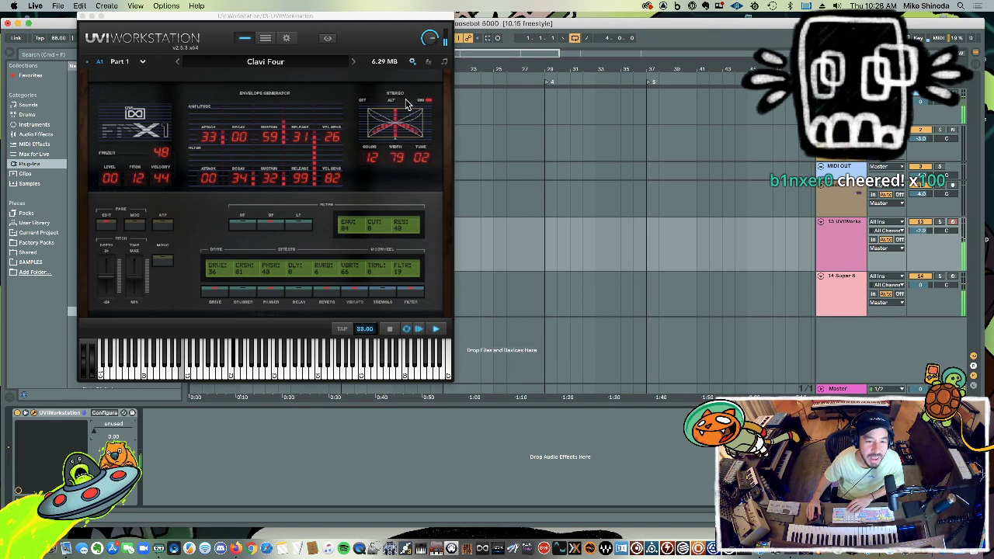
# Step: Look through the Clavi Four preset effects, part effects and arpeggiator pages, and return to the instrument's edit page
pyautogui.click(430, 64)
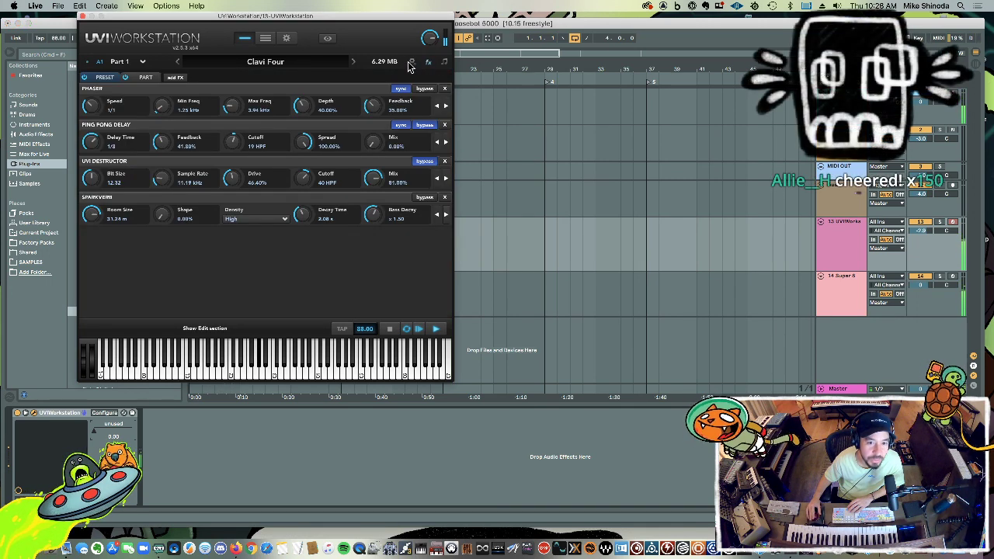
pyautogui.click(413, 65)
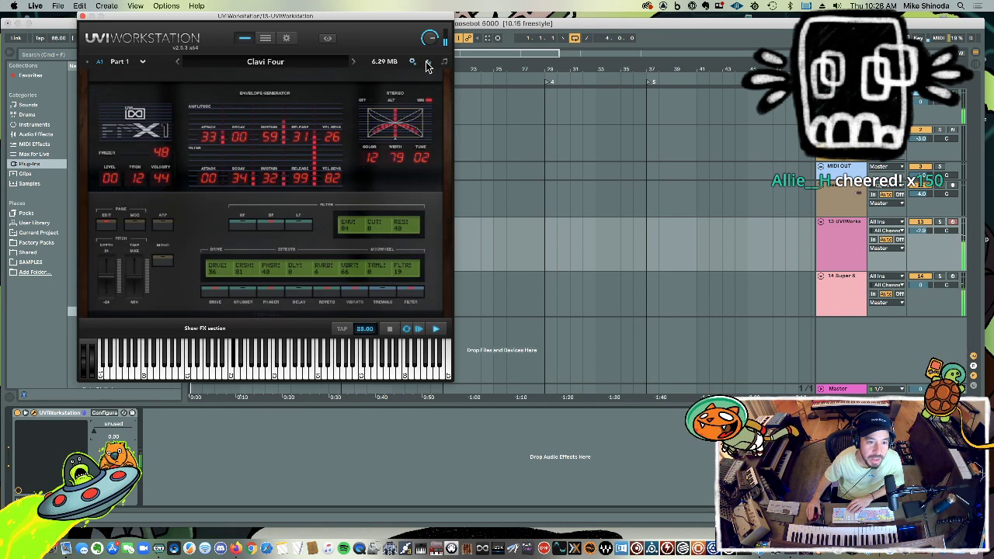
pyautogui.click(426, 65)
pyautogui.click(146, 78)
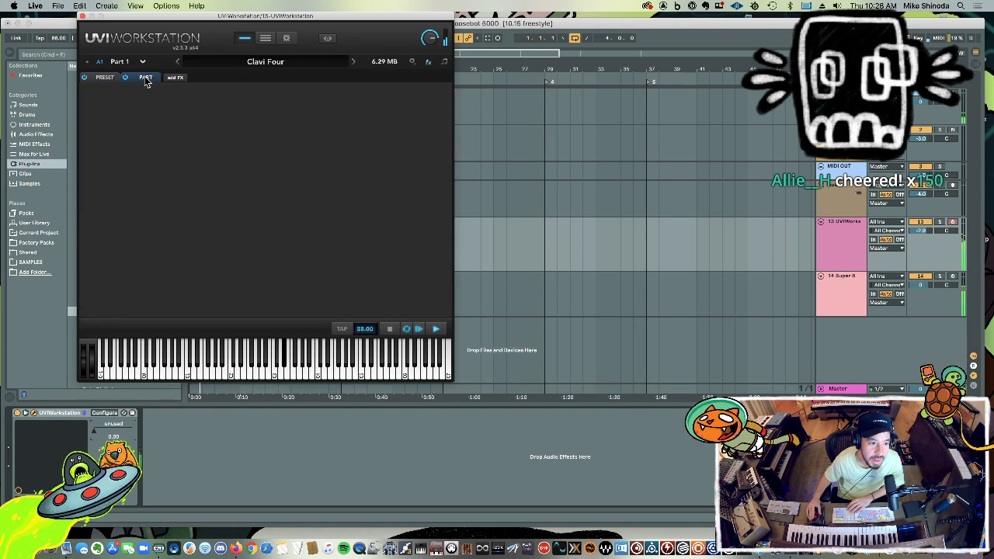
pyautogui.click(104, 79)
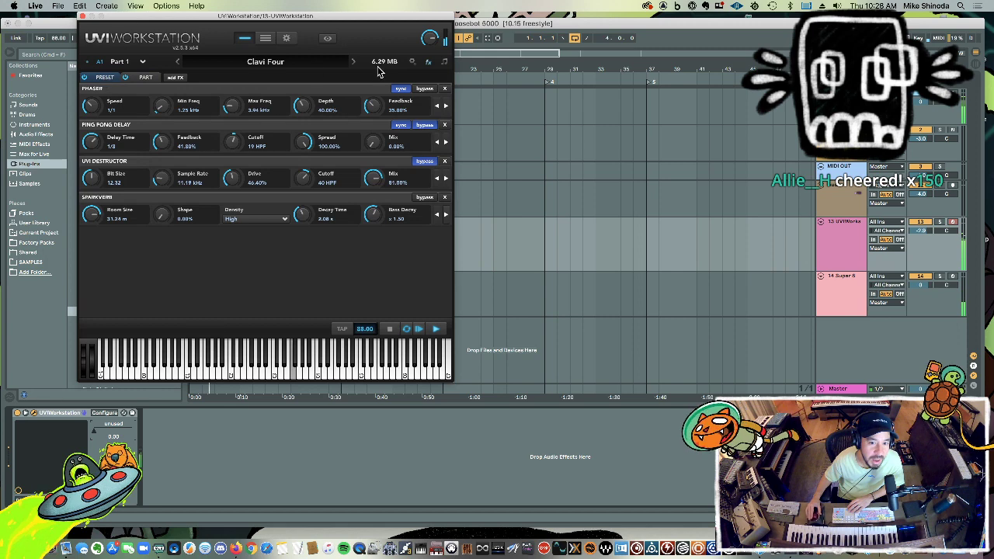
pyautogui.click(424, 62)
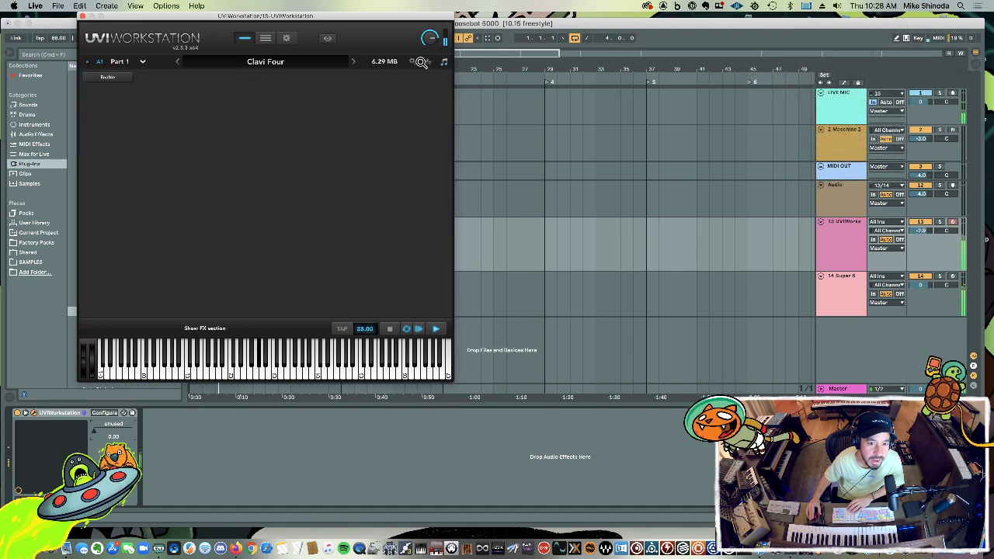
pyautogui.click(412, 62)
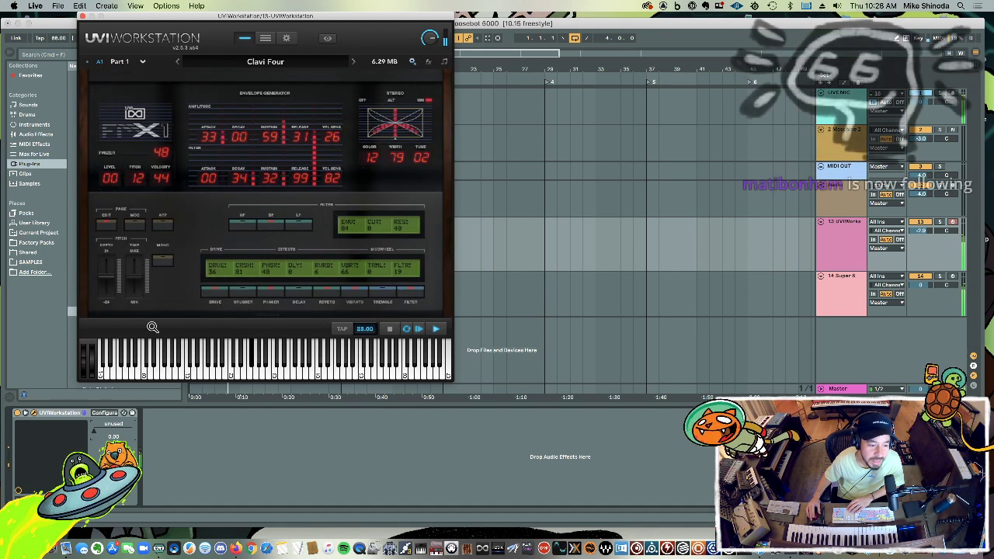
# Step: Set the filter envelope's decay to 33 with Configure mode on, leave Configure mode and close the UVIWorkstation window
pyautogui.click(107, 417)
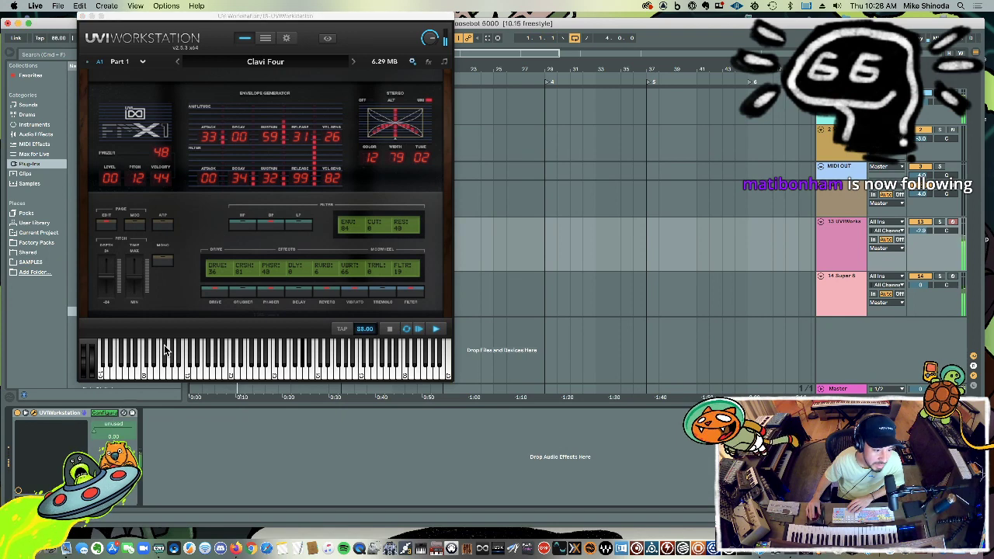
pyautogui.moveTo(240, 181)
pyautogui.mouseDown()
pyautogui.moveTo(249, 169)
pyautogui.moveTo(242, 197)
pyautogui.mouseUp()
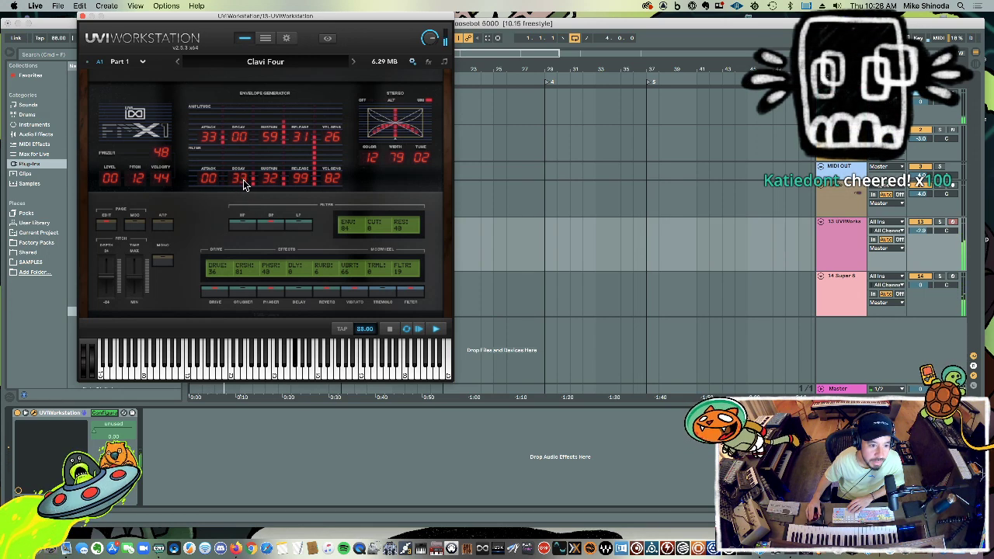
pyautogui.click(106, 413)
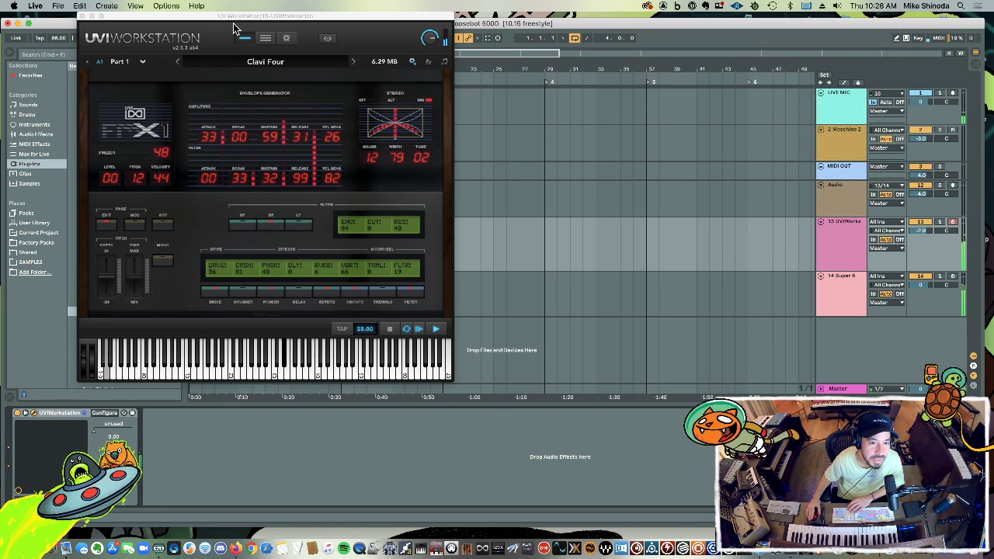
pyautogui.click(84, 15)
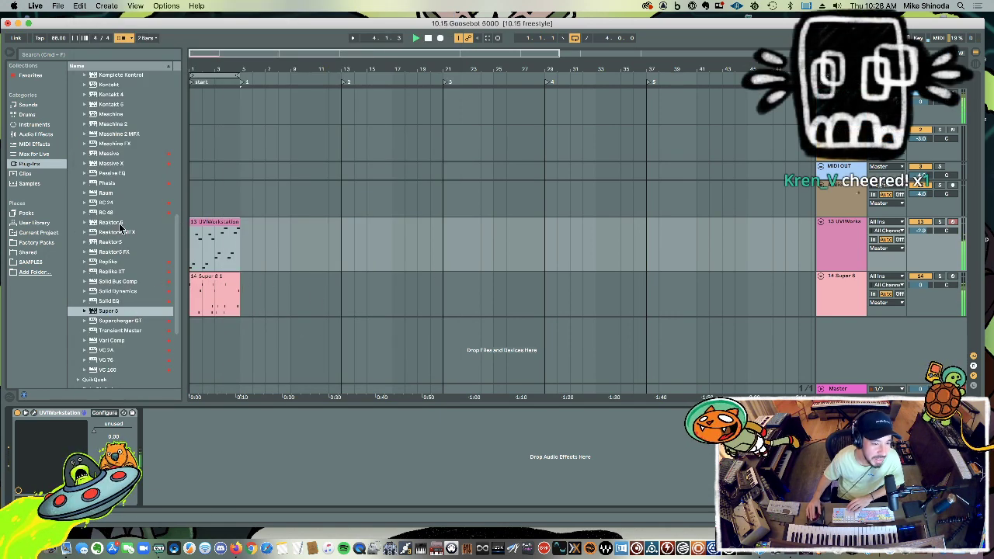
# Step: Add the Raum reverb plug-in to the Super 8 track
pyautogui.click(92, 194)
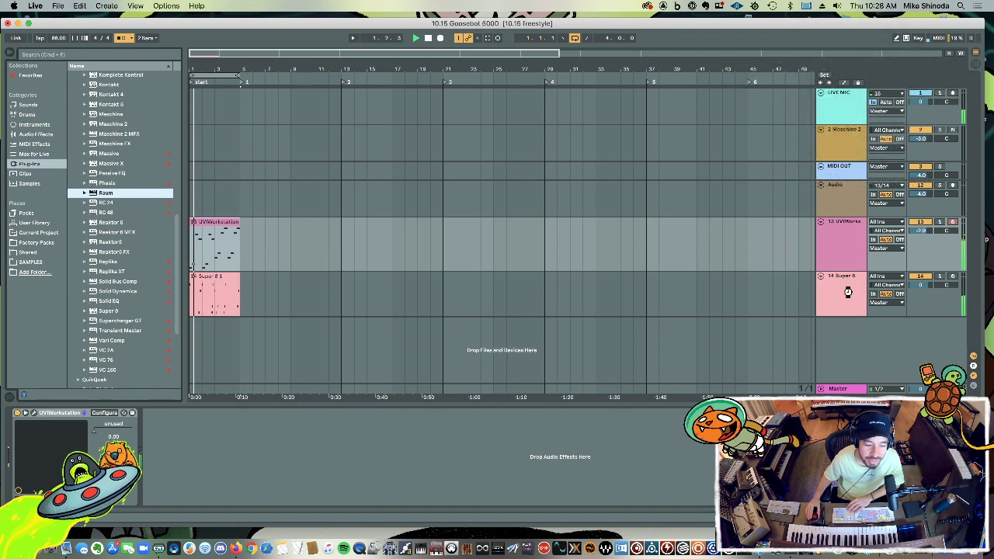
pyautogui.click(518, 313)
pyautogui.press('Return')
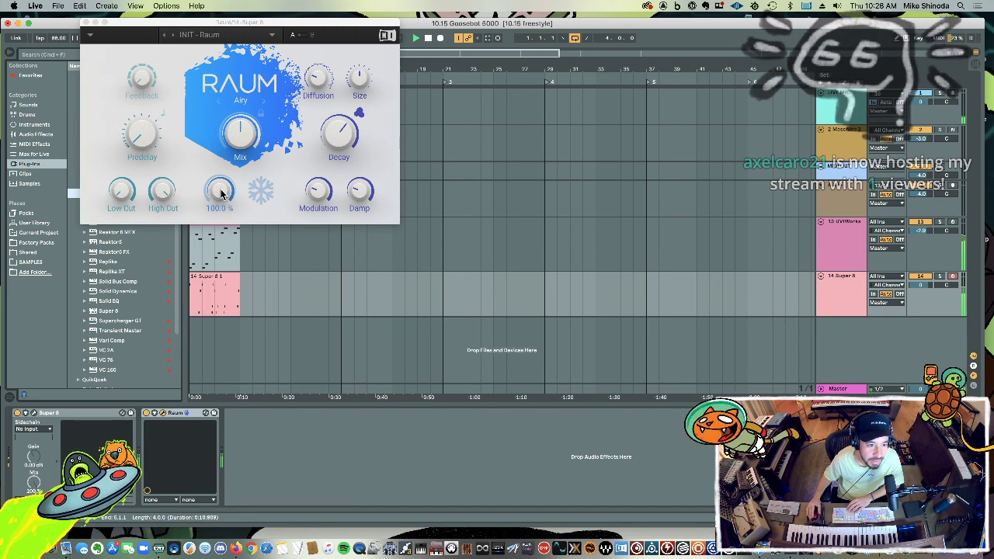
# Step: Adjust Raum's reverb level, set mix to 56%, diffusion to 22, decay to 2.8 s and modulation to 18%, and close its window
pyautogui.moveTo(221, 194); pyautogui.dragTo(222, 198)
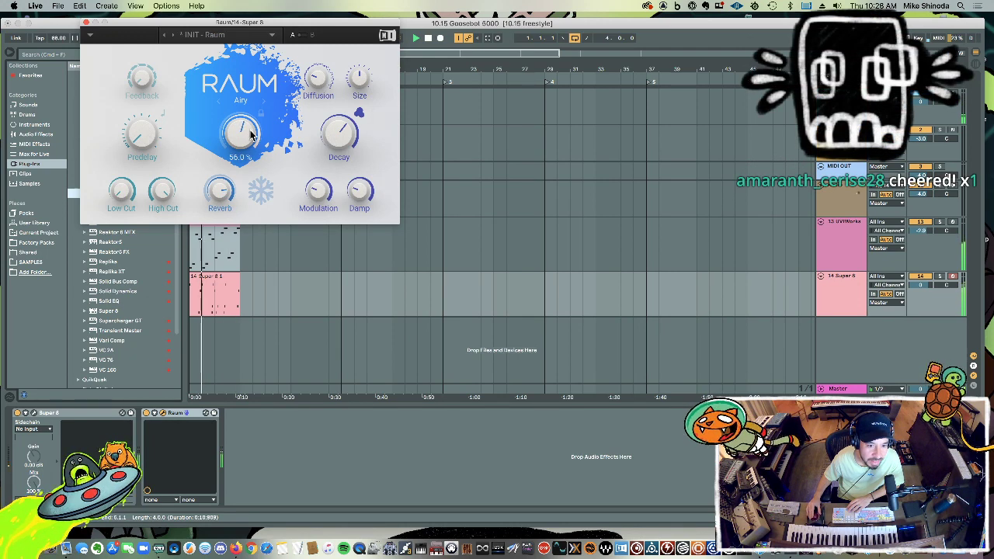
pyautogui.moveTo(311, 91); pyautogui.dragTo(310, 67)
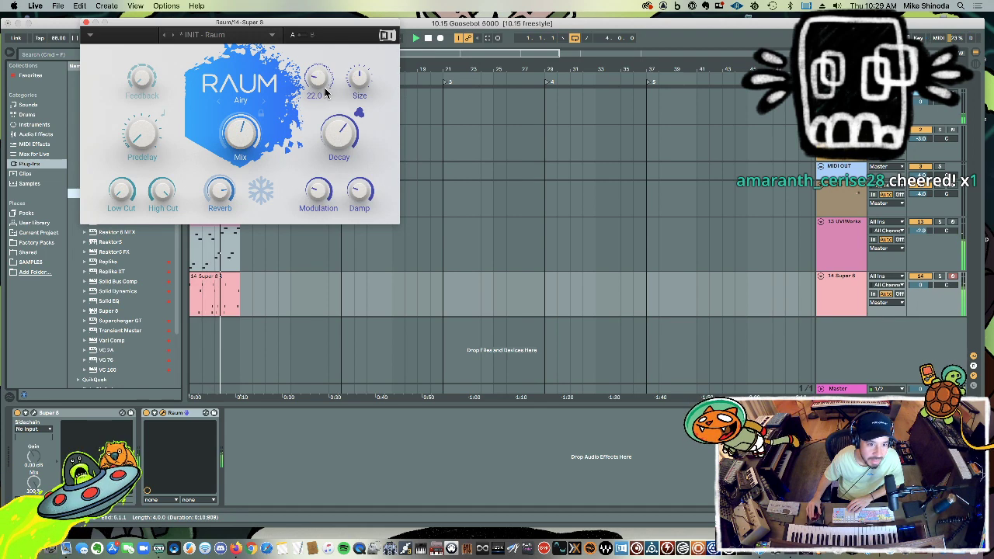
pyautogui.moveTo(338, 140)
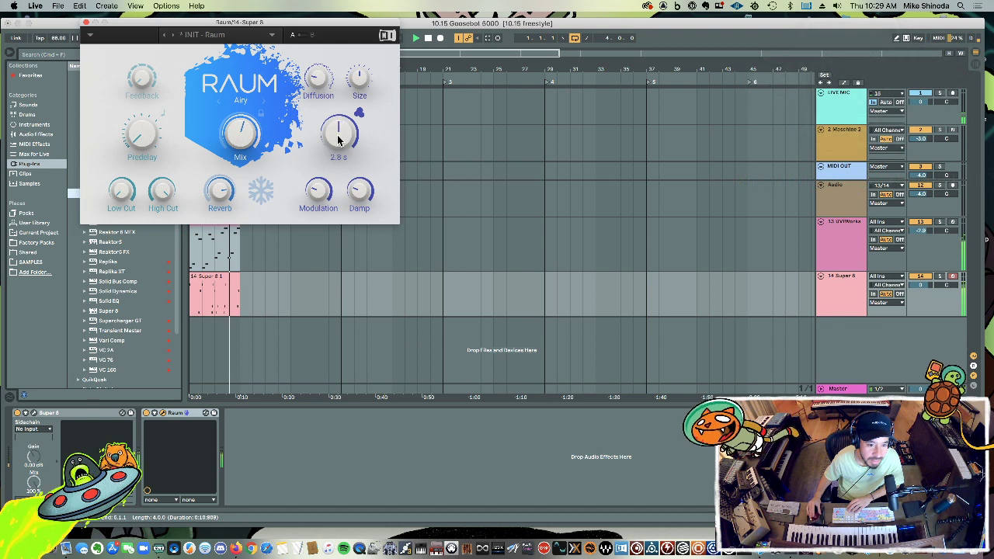
pyautogui.moveTo(318, 190); pyautogui.dragTo(159, 93)
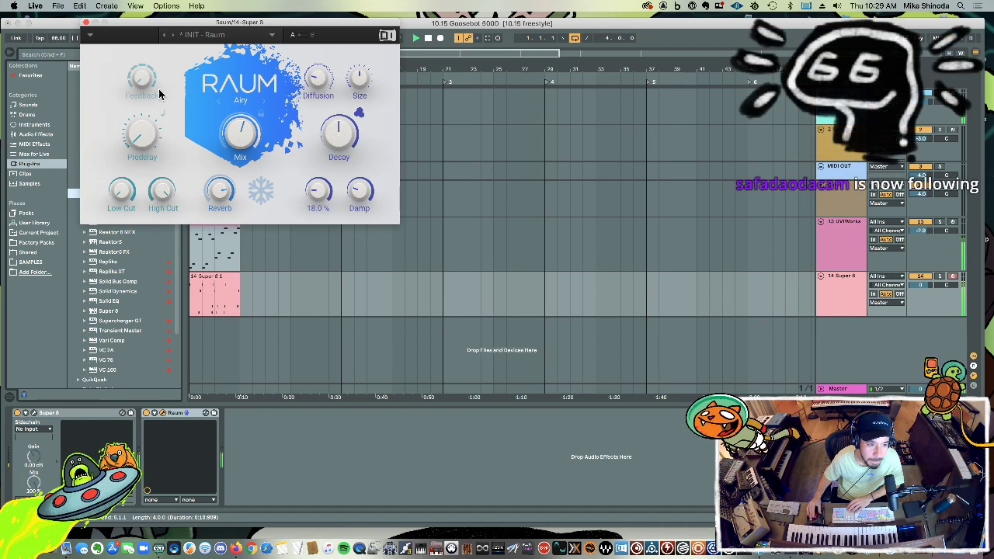
pyautogui.click(86, 22)
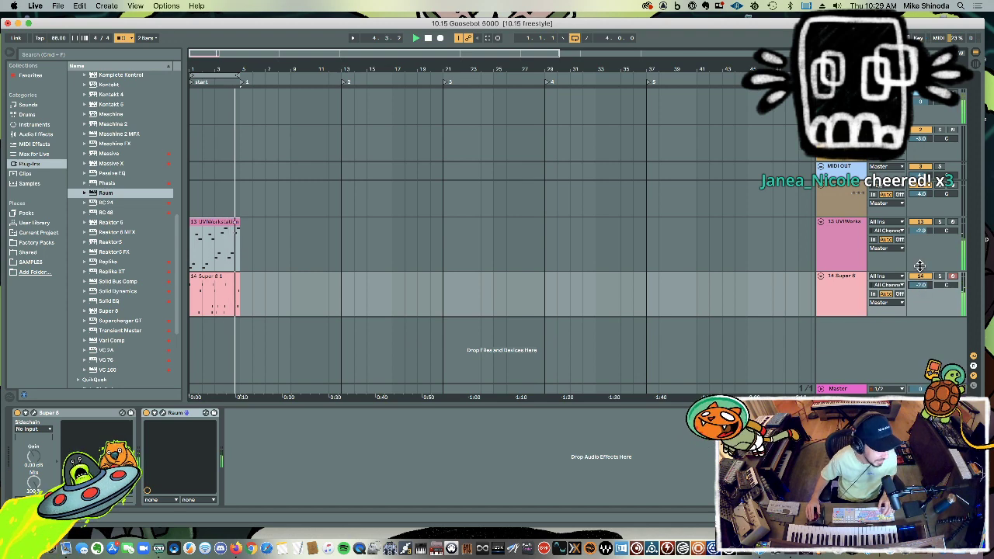
# Step: Open the instrument on the Maschine 2 track and move its window so that all of it fits on screen
pyautogui.click(839, 144)
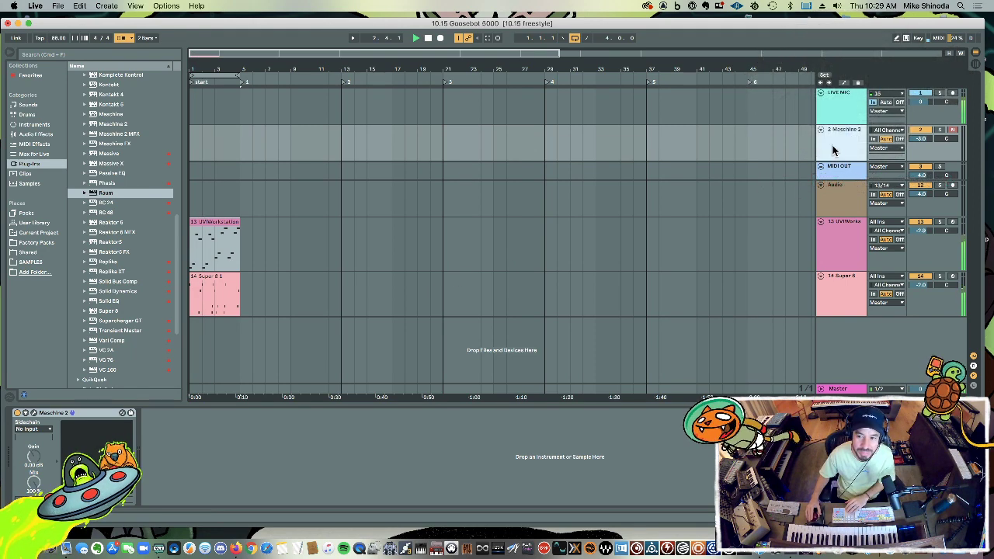
pyautogui.click(33, 413)
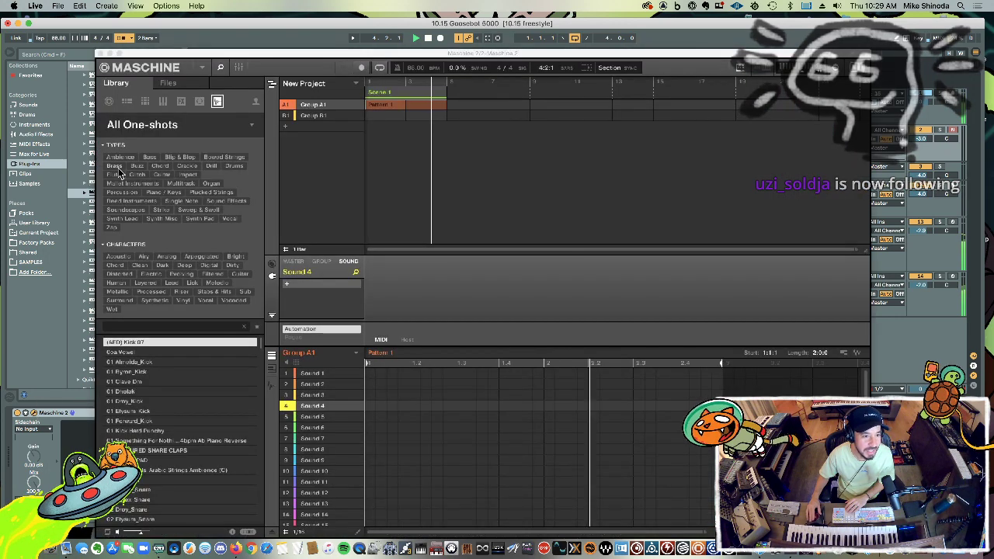
pyautogui.click(100, 52)
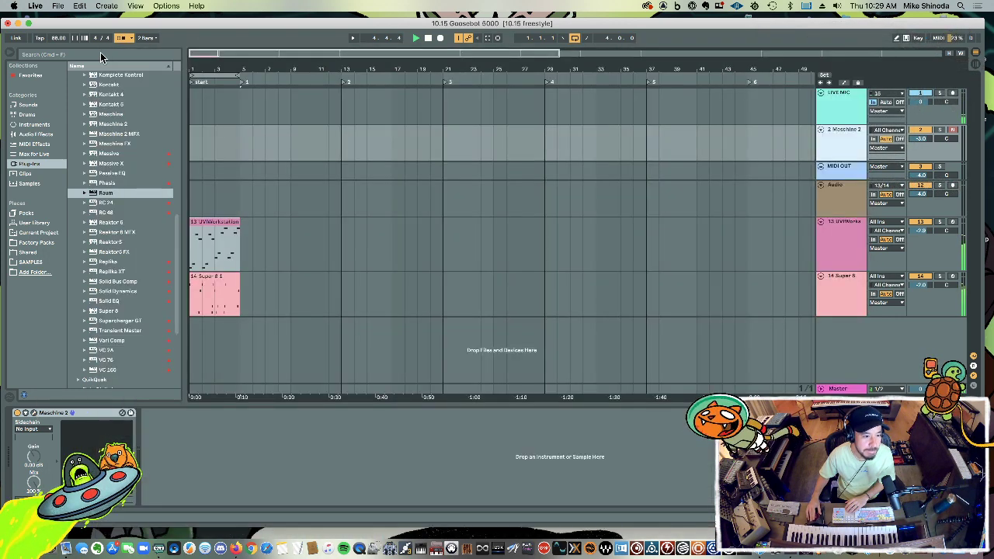
pyautogui.click(106, 212)
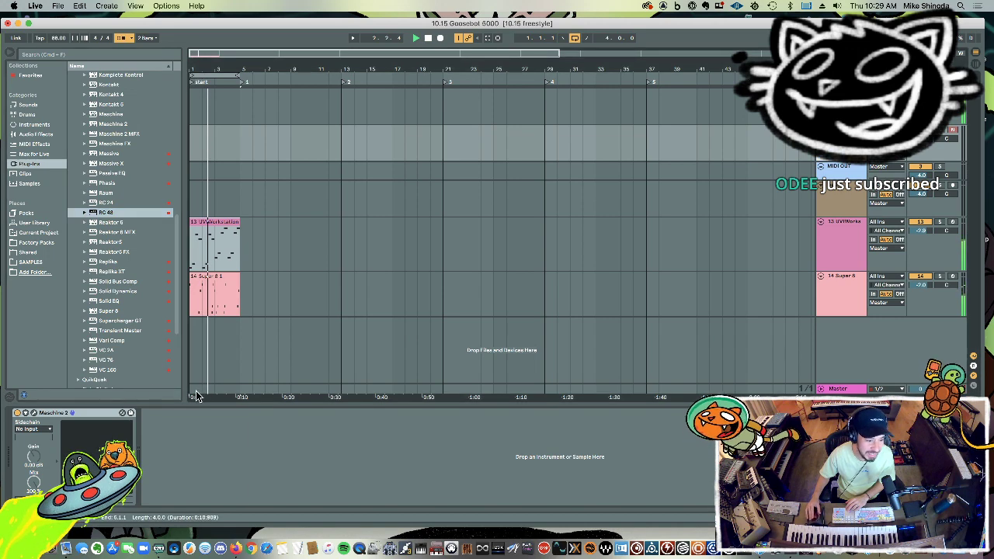
pyautogui.click(33, 414)
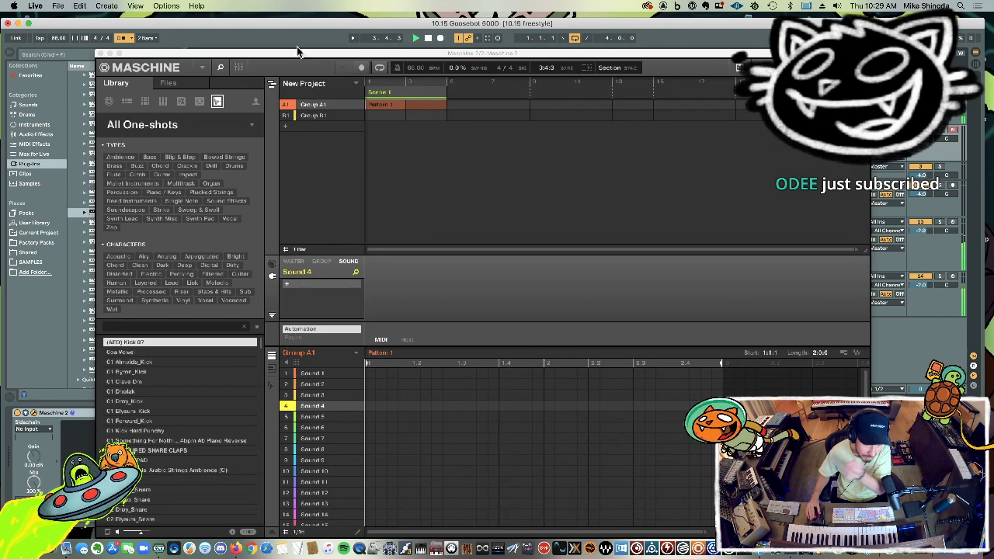
pyautogui.moveTo(296, 53); pyautogui.dragTo(296, 16)
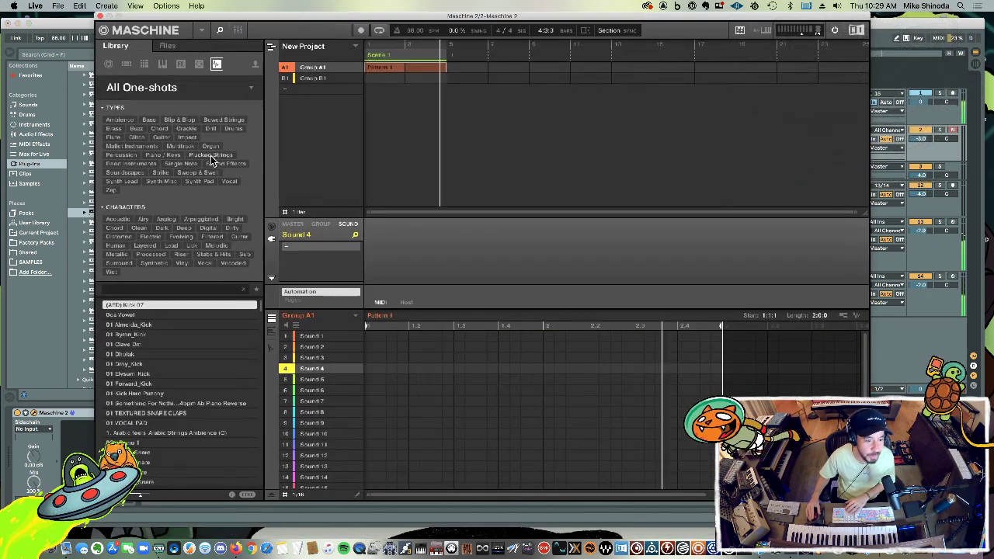
# Step: Filter the Maschine one-shot library to the Drums type of the District Xeo expansion
pyautogui.click(202, 90)
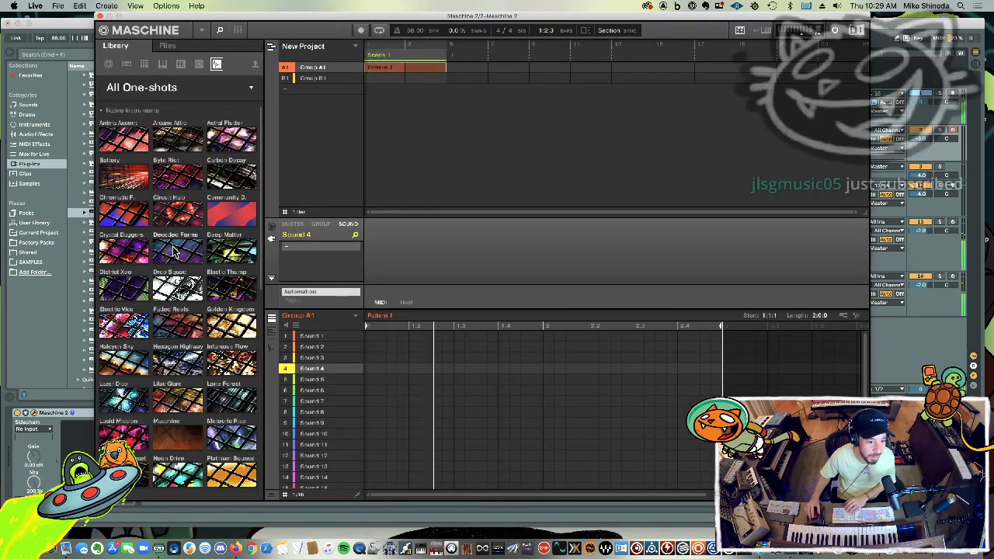
pyautogui.click(132, 293)
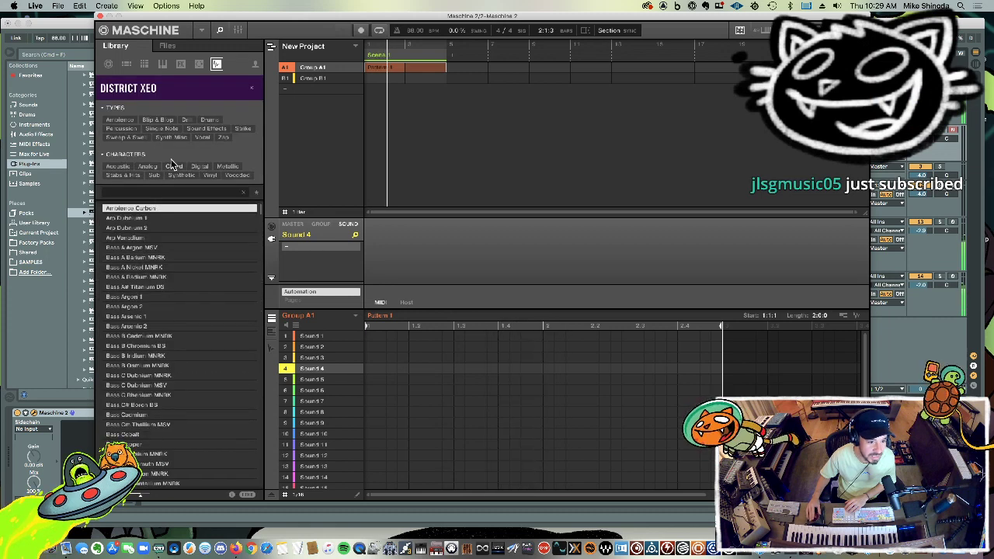
pyautogui.click(210, 120)
# Step: Audition the District Xeo clap samples one after another, from Clap Argon down past Clap Osmium
pyautogui.press('Down')
pyautogui.press('Down')
pyautogui.press('Down')
pyautogui.press('Down')
pyautogui.press('Down')
pyautogui.press('Down')
pyautogui.press('Down')
pyautogui.press('Down')
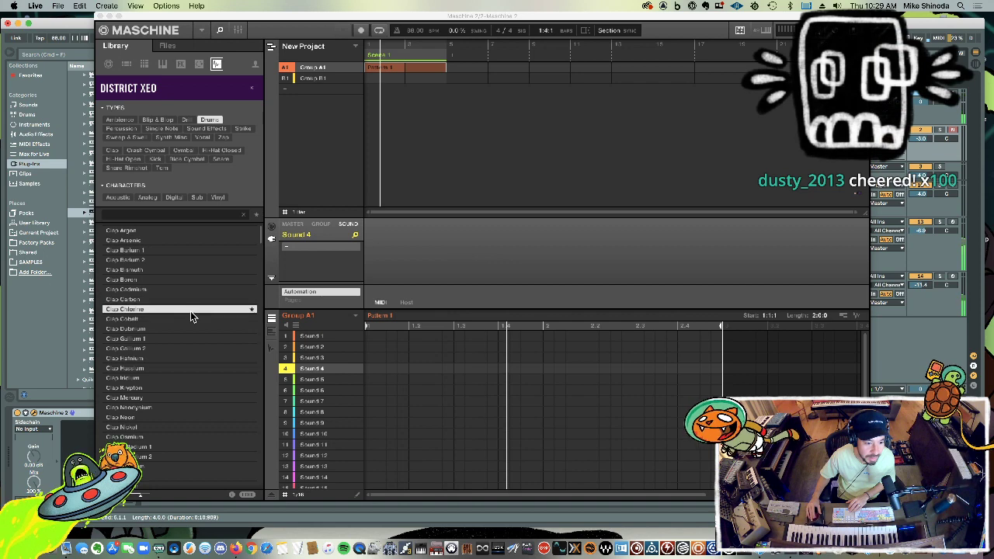
pyautogui.press('Down')
pyautogui.press('Down')
pyautogui.press('Down')
pyautogui.press('Down')
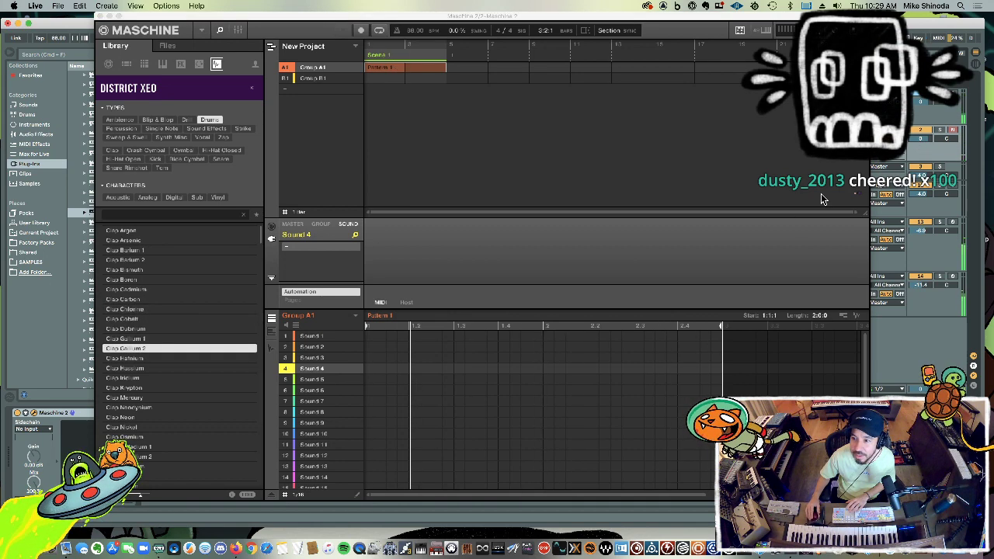
pyautogui.click(183, 377)
pyautogui.press('Down')
pyautogui.press('Down')
pyautogui.press('Down')
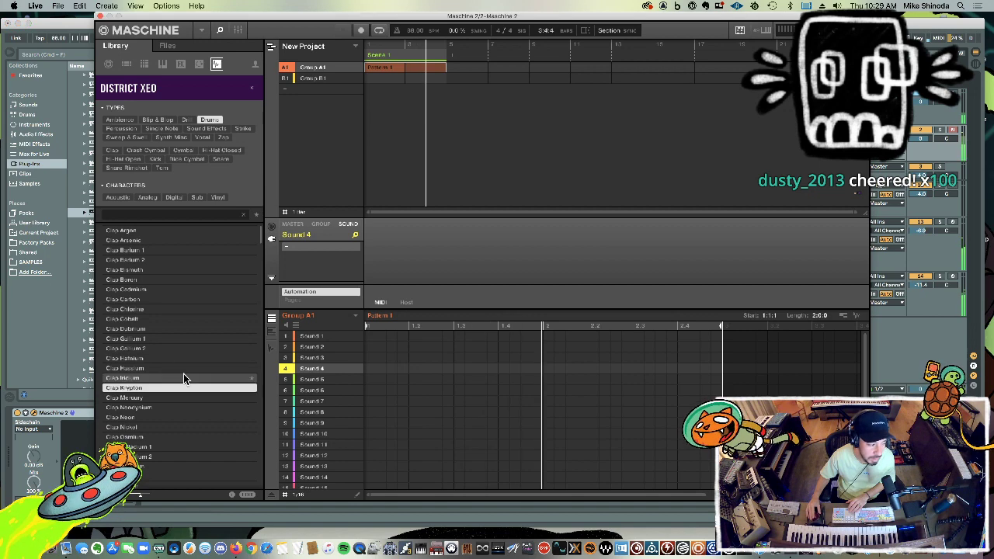
pyautogui.press('Down')
pyautogui.press('Down')
pyautogui.press('Down')
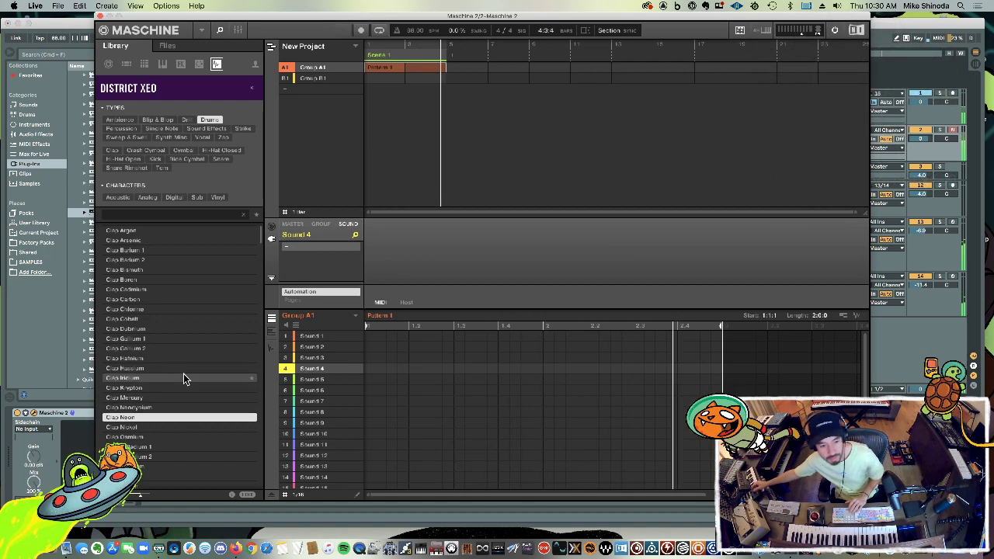
pyautogui.click(166, 397)
pyautogui.press('Down')
pyautogui.press('Down')
pyautogui.press('Down')
pyautogui.press('Down')
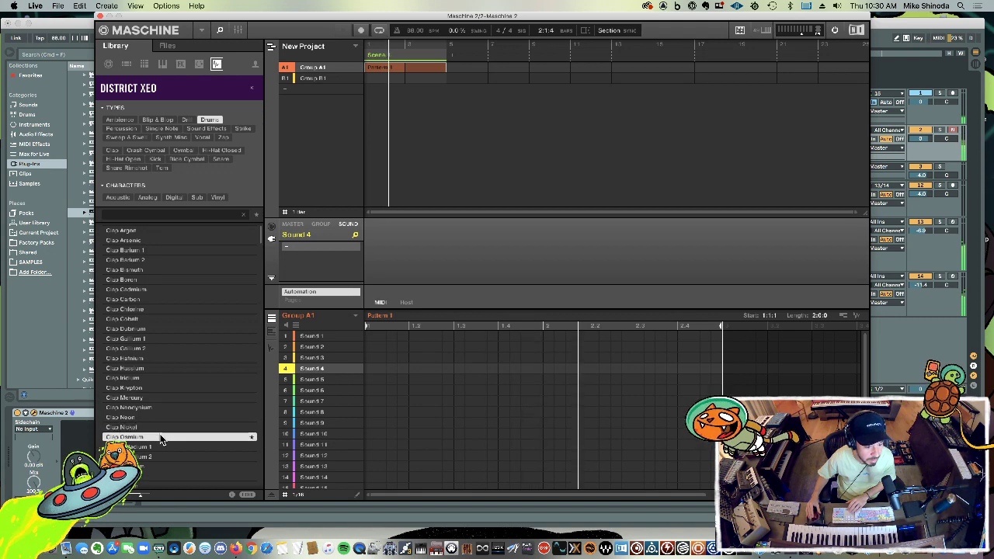
pyautogui.press('Down')
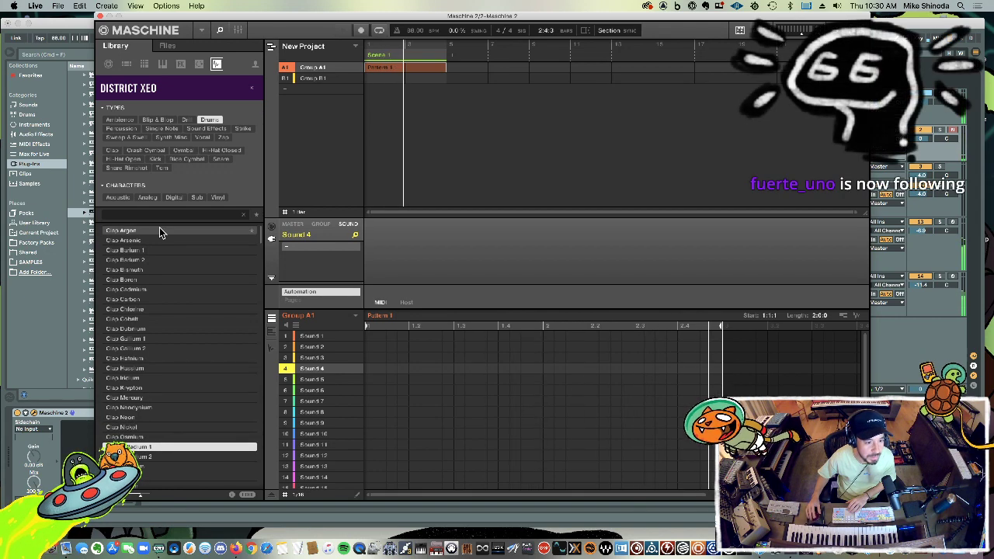
# Step: Load the ClosedHH Cadmium sample into Sound 5 and ClosedHH Chromium into Sound 9 of Group A1
pyautogui.scroll(-10, 171, 318)
pyautogui.click(175, 310)
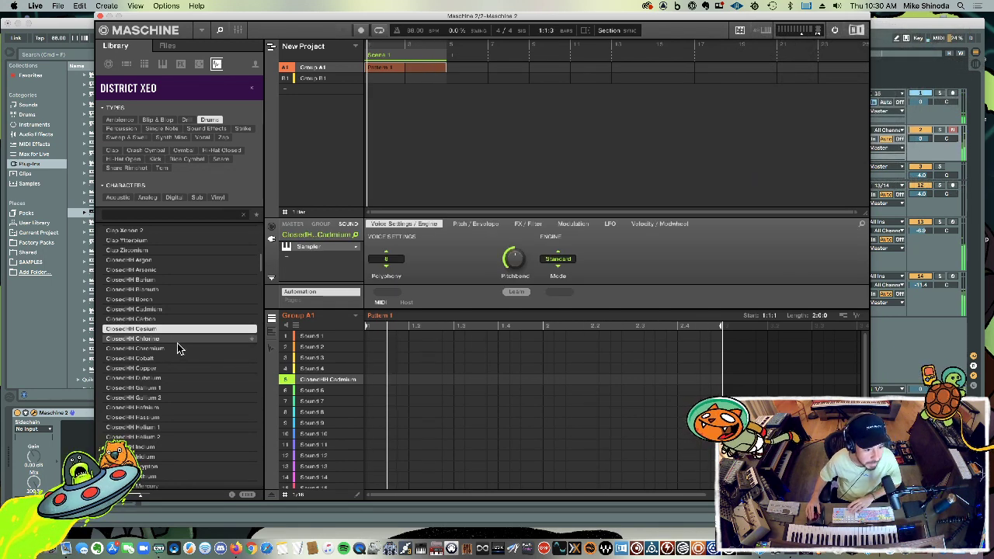
pyautogui.click(176, 346)
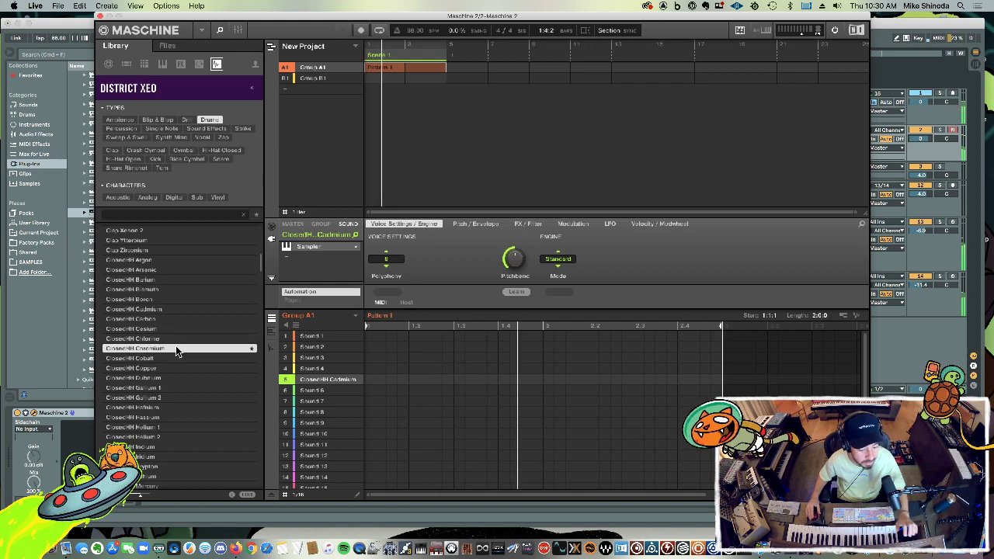
# Step: Audition the closed hi-hats down to ClosedHH Hafnium and load ClosedHH Gallium 2 into Sound 6
pyautogui.press('Down')
pyautogui.press('Down')
pyautogui.press('Down')
pyautogui.press('Down')
pyautogui.press('Down')
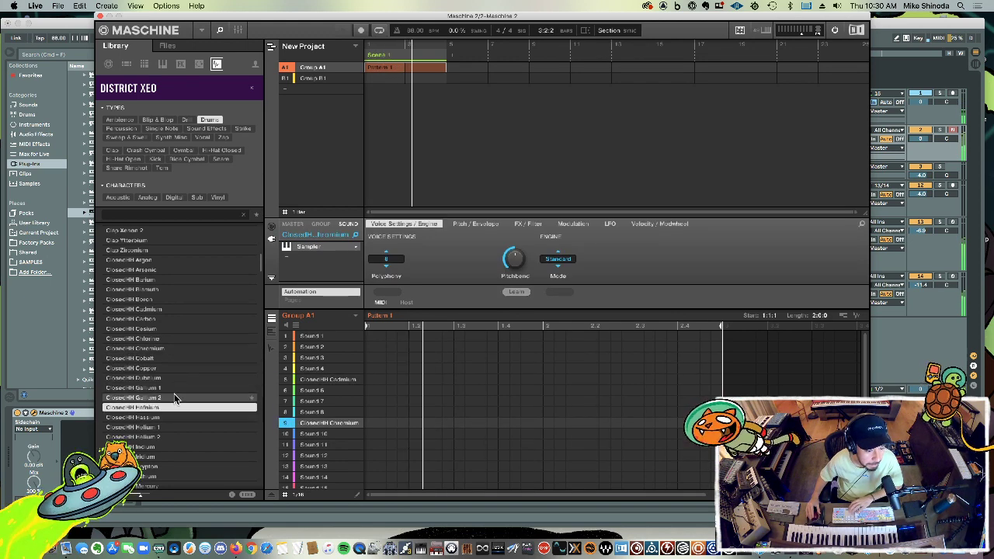
pyautogui.doubleClick(174, 396)
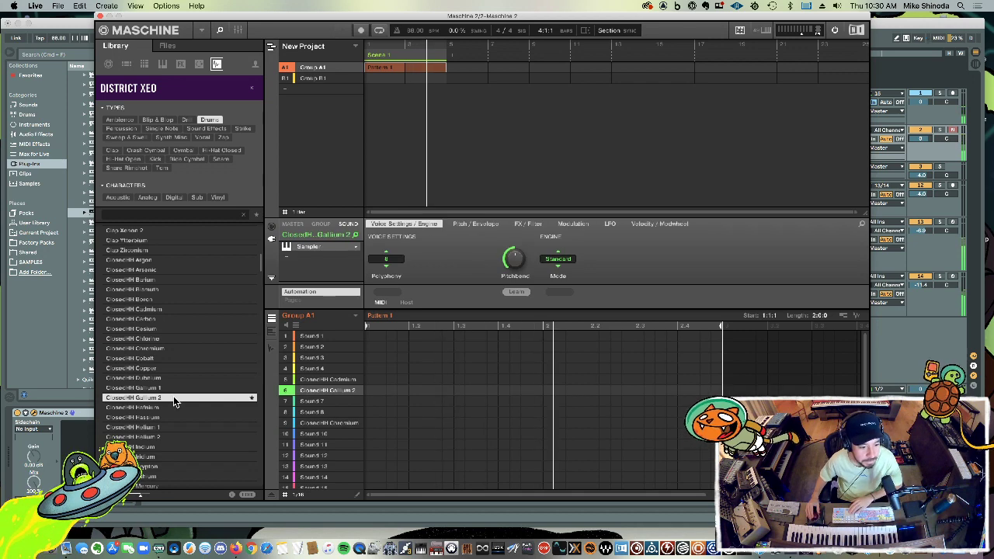
# Step: Load ClosedHH Hafnium into Sound 13, ClosedHH Hassium into Sound 7 and ClosedHH Helium 2 into Sound 10 of Group A1
pyautogui.click(173, 409)
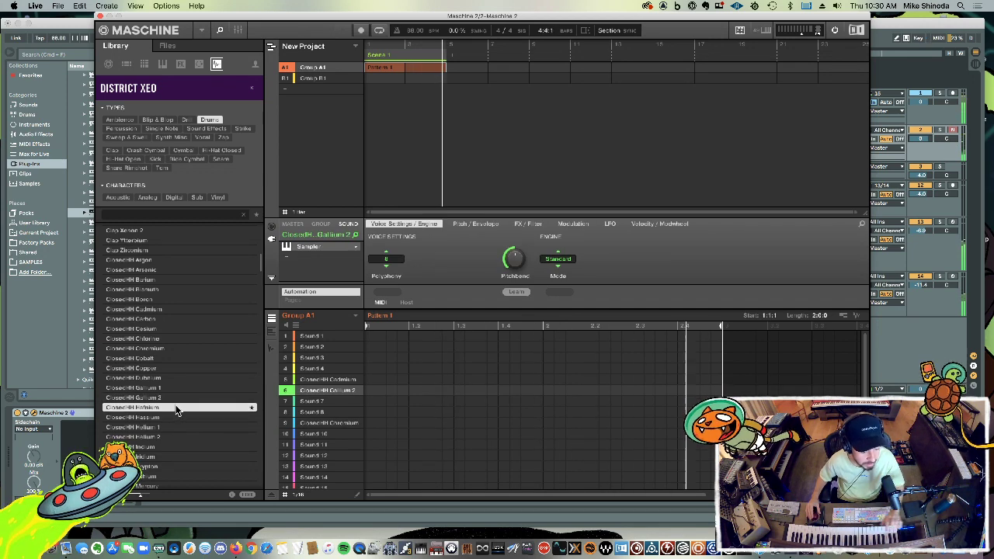
pyautogui.doubleClick(174, 408)
pyautogui.click(175, 417)
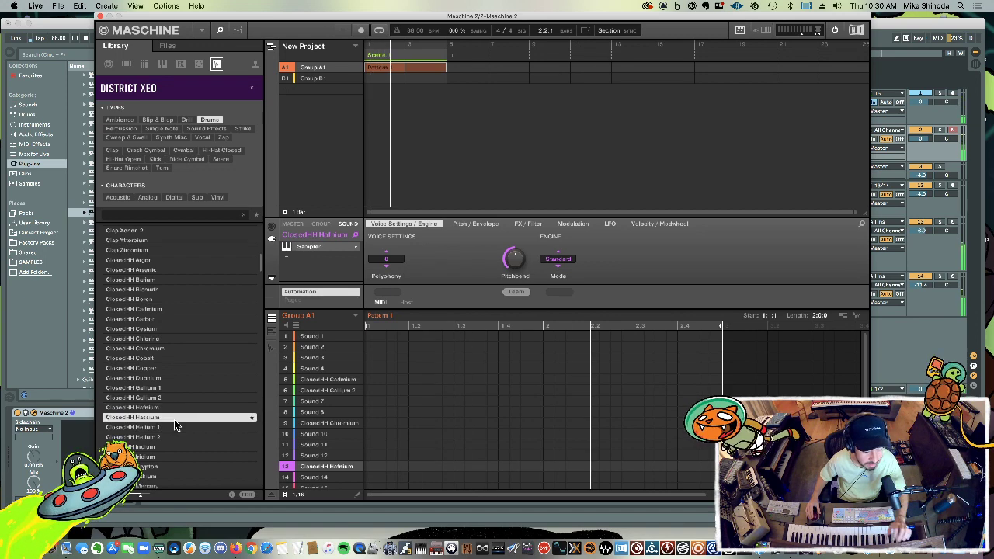
pyautogui.doubleClick(174, 419)
pyautogui.click(175, 426)
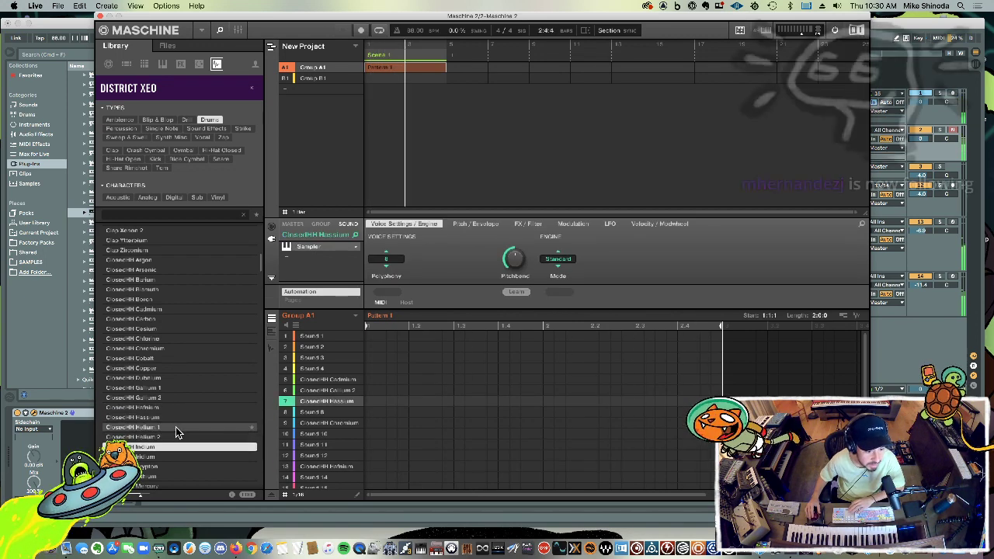
pyautogui.click(169, 437)
pyautogui.doubleClick(169, 437)
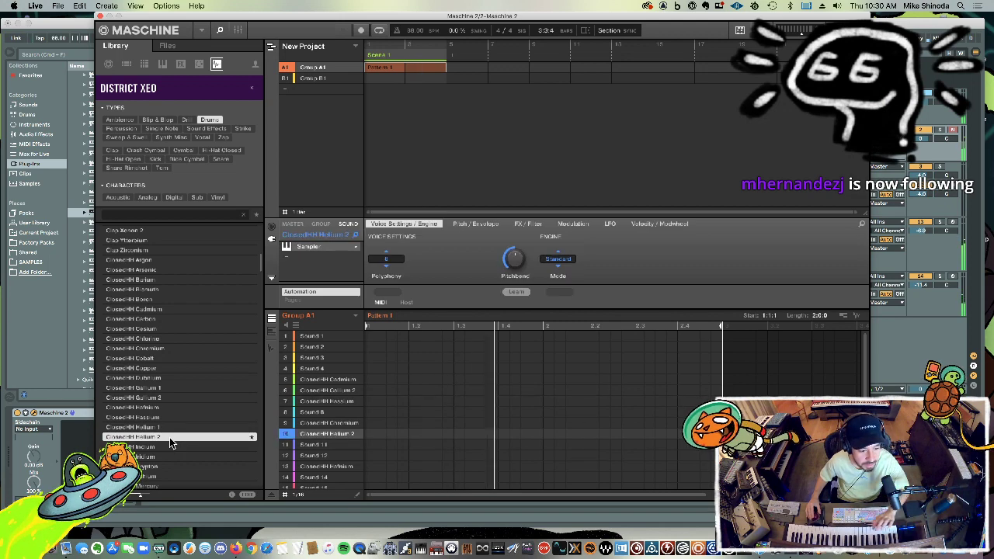
# Step: Audition the District Xeo kicks around Kick Helium 2 and load Kick Indium 2 into Sound 1
pyautogui.scroll(-10, 163, 423)
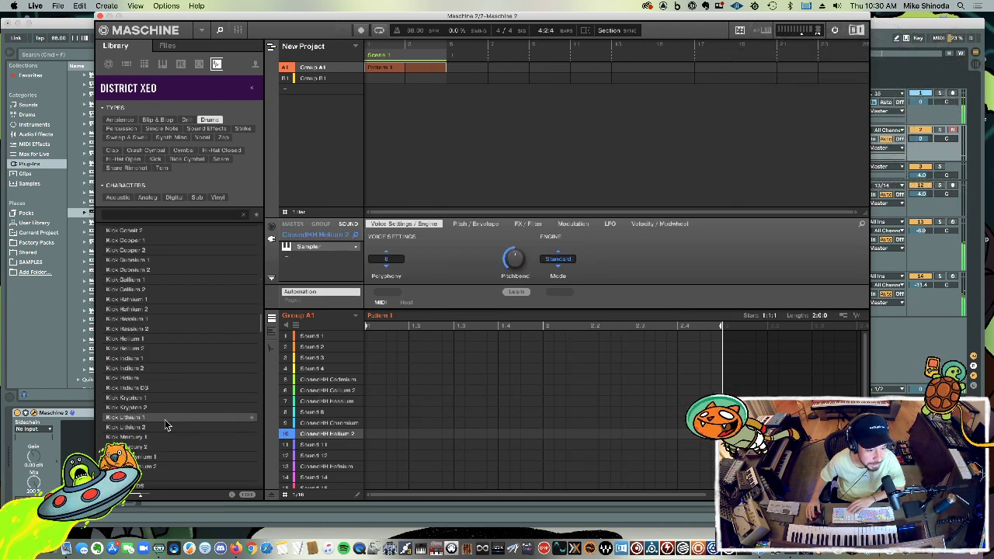
pyautogui.scroll(-15, 166, 337)
pyautogui.click(165, 346)
pyautogui.click(161, 357)
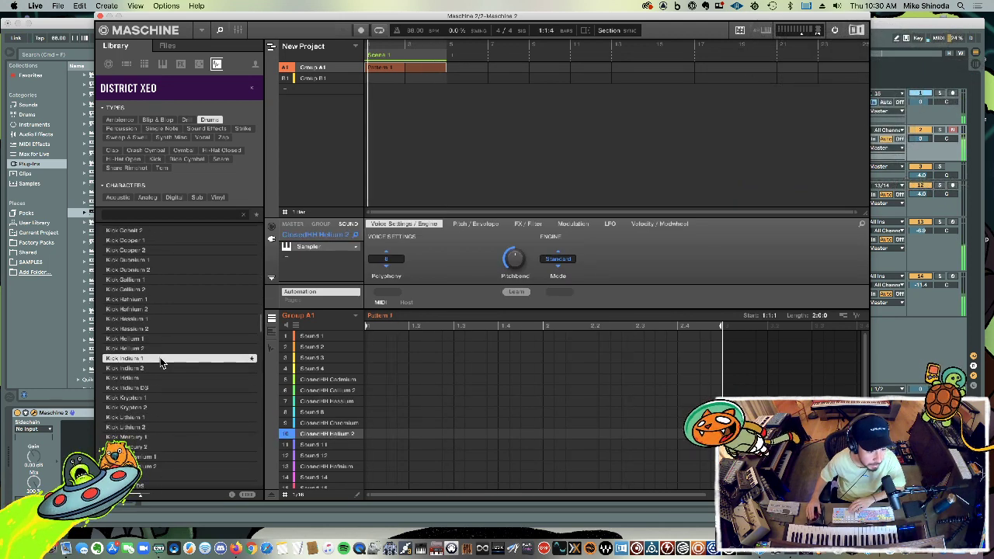
pyautogui.click(159, 366)
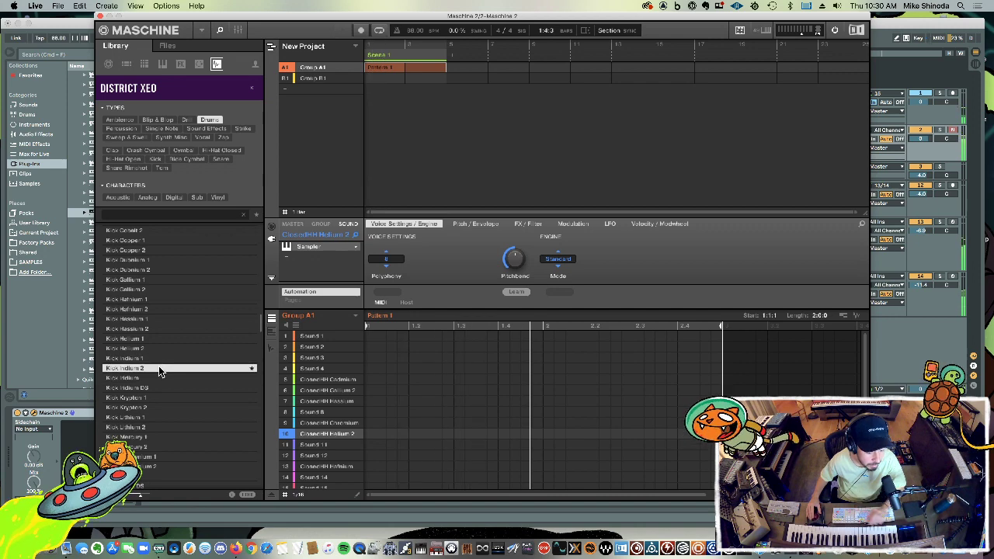
pyautogui.doubleClick(159, 368)
# Step: Audition the kick samples one after another, from Kick Iridium down to Kick Neodymium 1
pyautogui.press('Down')
pyautogui.press('Down')
pyautogui.press('Down')
pyautogui.press('Down')
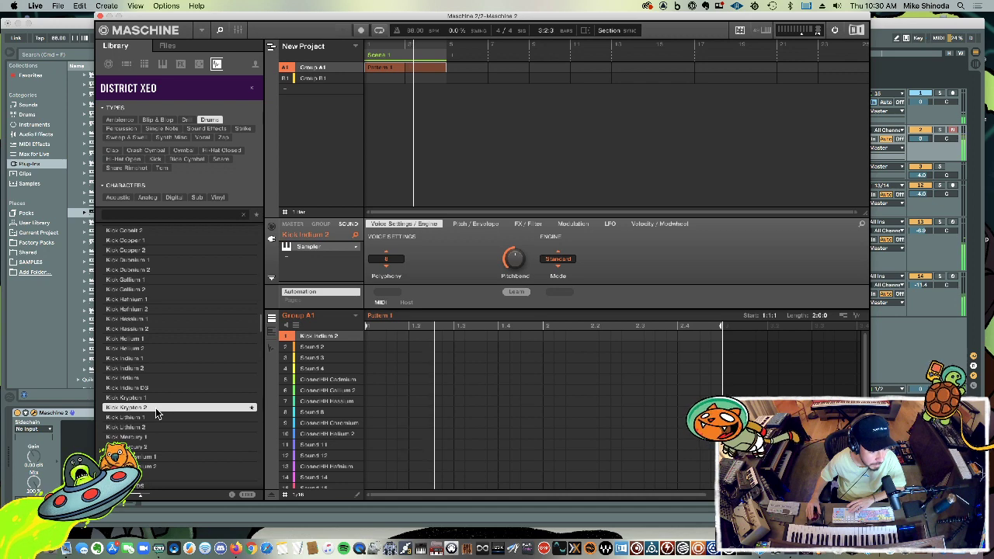
pyautogui.press('Down')
pyautogui.press('Down')
pyautogui.press('Down')
pyautogui.press('Down')
pyautogui.press('Down')
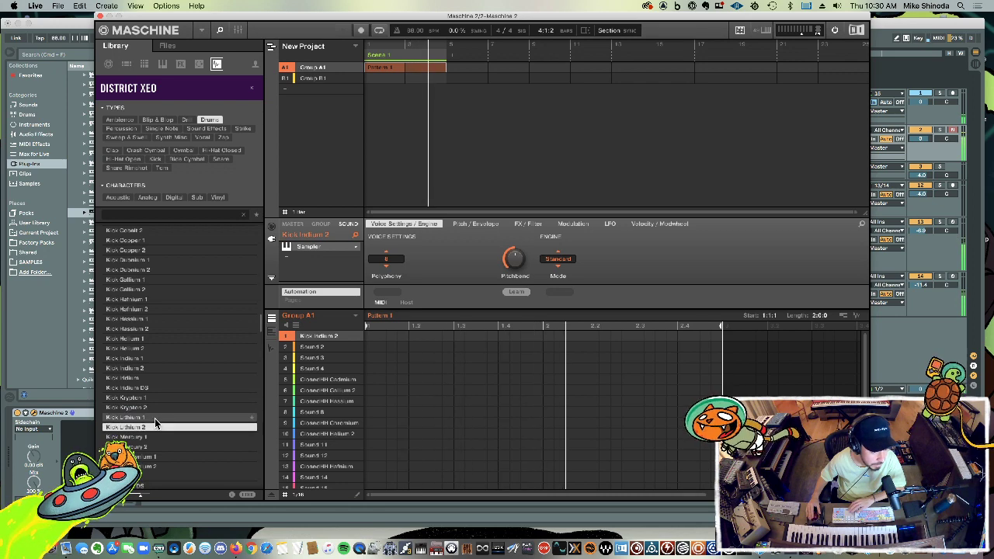
pyautogui.press('Down')
pyautogui.press('Down')
pyautogui.press('Down')
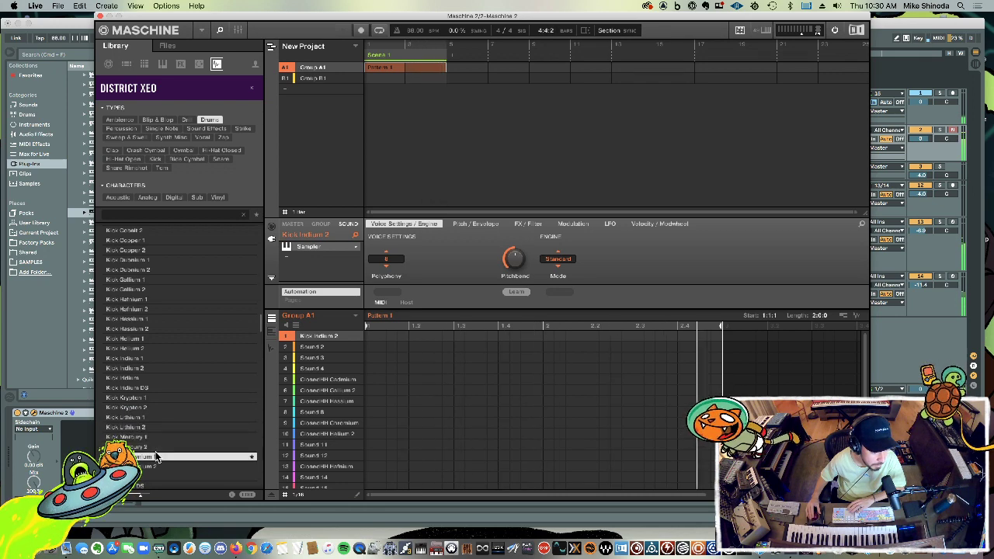
# Step: Audition the kicks further down the list, loading Kick Platinum 1 into Sound 1 and Kick Palladium 1 into Sound 2
pyautogui.press('Down')
pyautogui.press('Down')
pyautogui.press('Down')
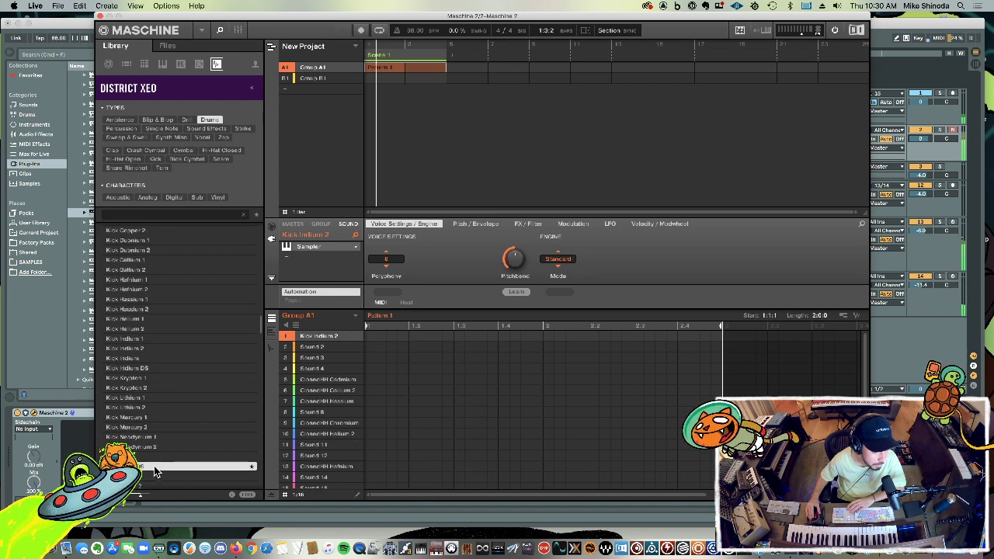
pyautogui.press('Down')
pyautogui.press('Down')
pyautogui.press('Down')
pyautogui.press('Down')
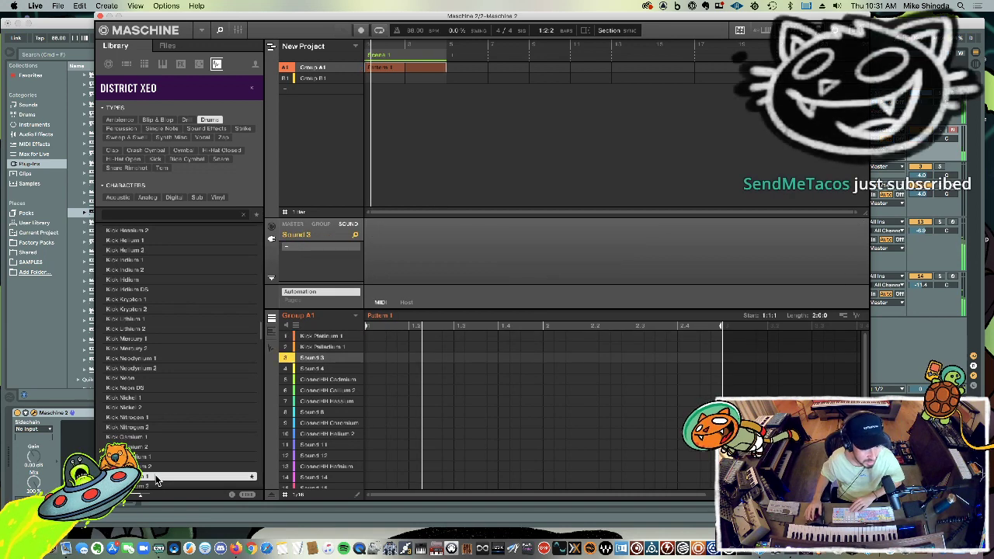
# Step: Audition the open hi-hats and load OpenHH Silver into Sound 16 and OpenHH Tantallium into Sound 14
pyautogui.scroll(-8, 155, 478)
pyautogui.scroll(-10, 155, 466)
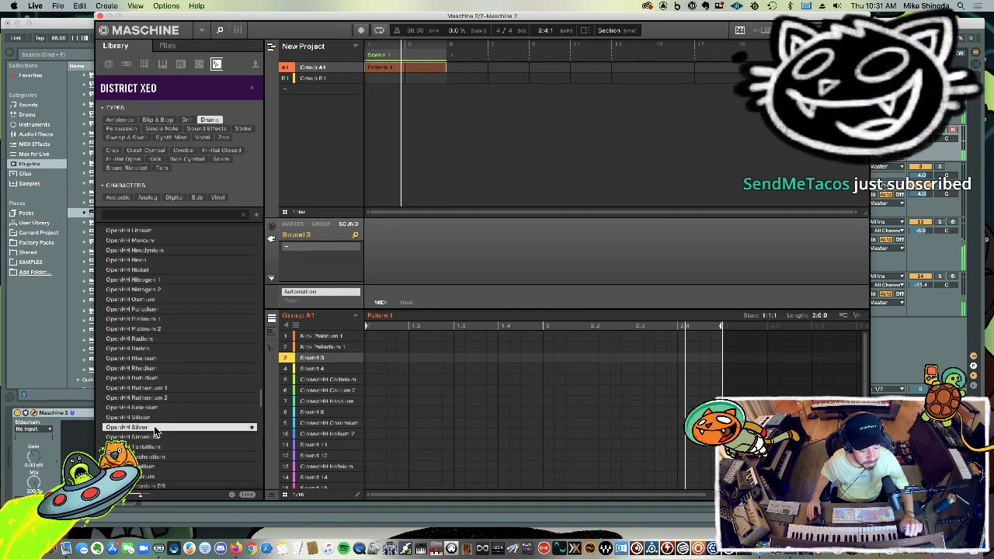
pyautogui.click(153, 426)
pyautogui.press('Down')
pyautogui.press('Down')
pyautogui.press('Down')
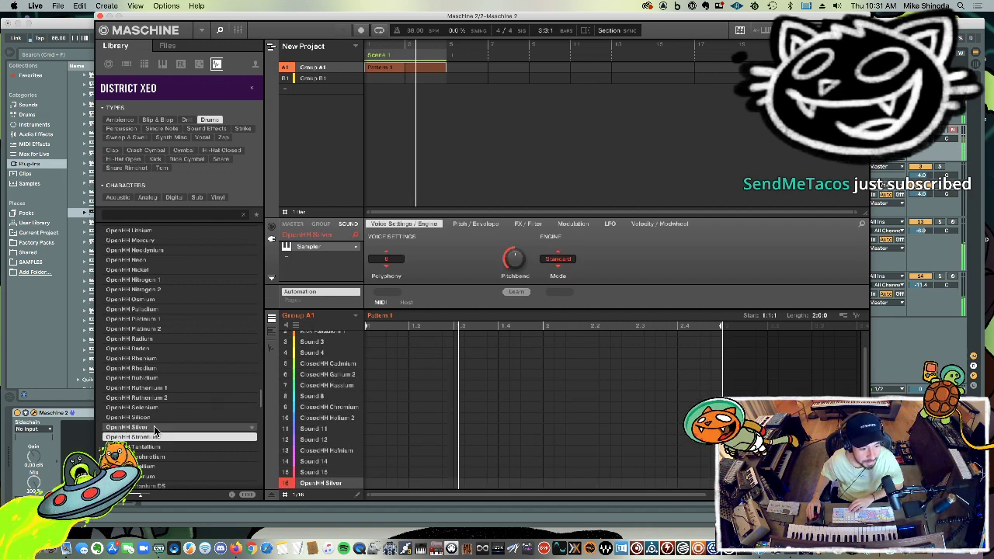
pyautogui.click(157, 446)
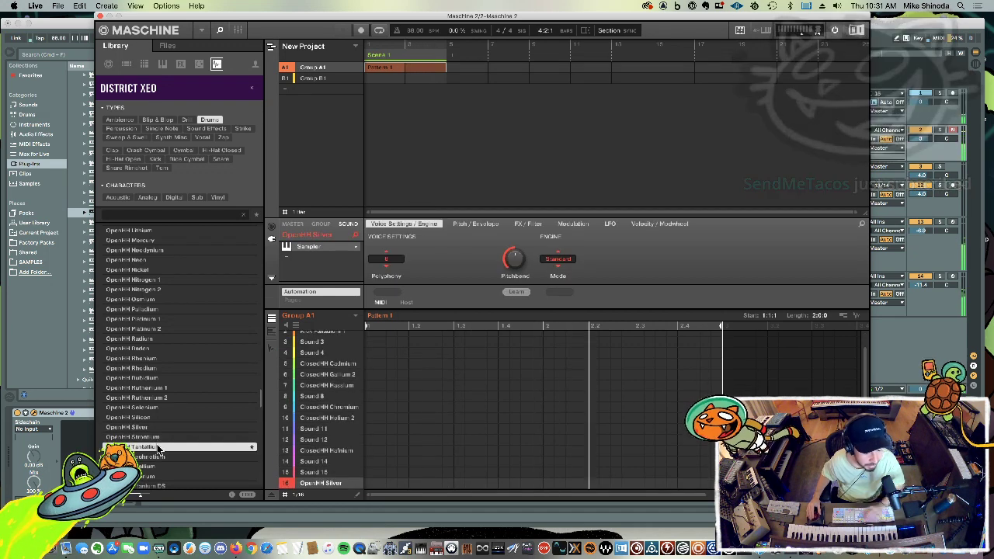
pyautogui.scroll(-3, 159, 456)
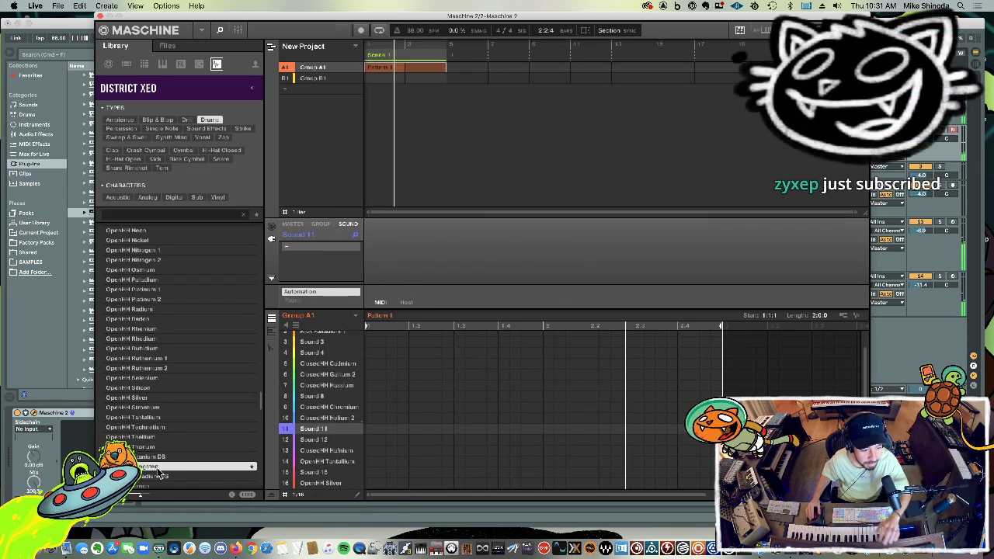
# Step: Audition the District Xeo snares and load Snare Cesium 2 into Sound 11 and Snare Hassium into Sound 12
pyautogui.scroll(-10, 164, 462)
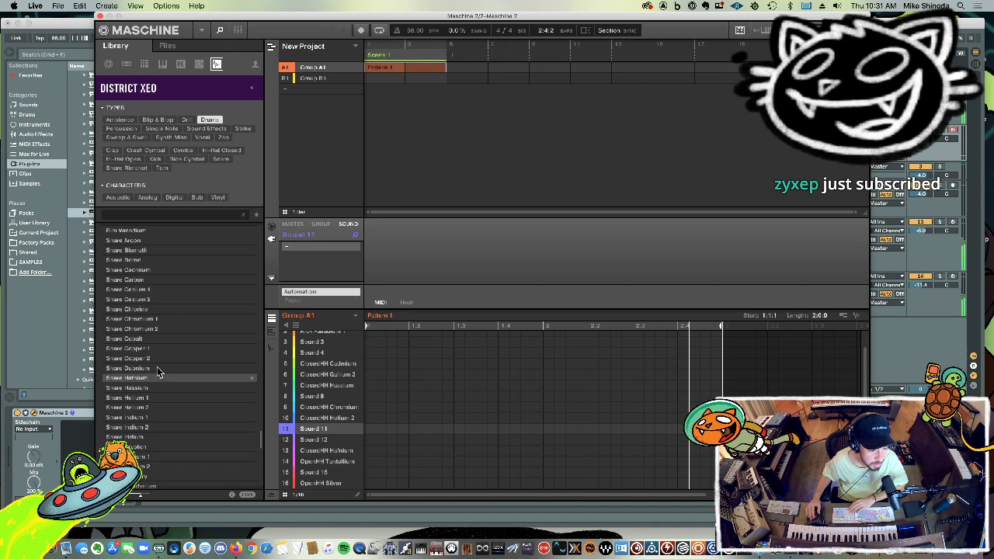
pyautogui.click(165, 301)
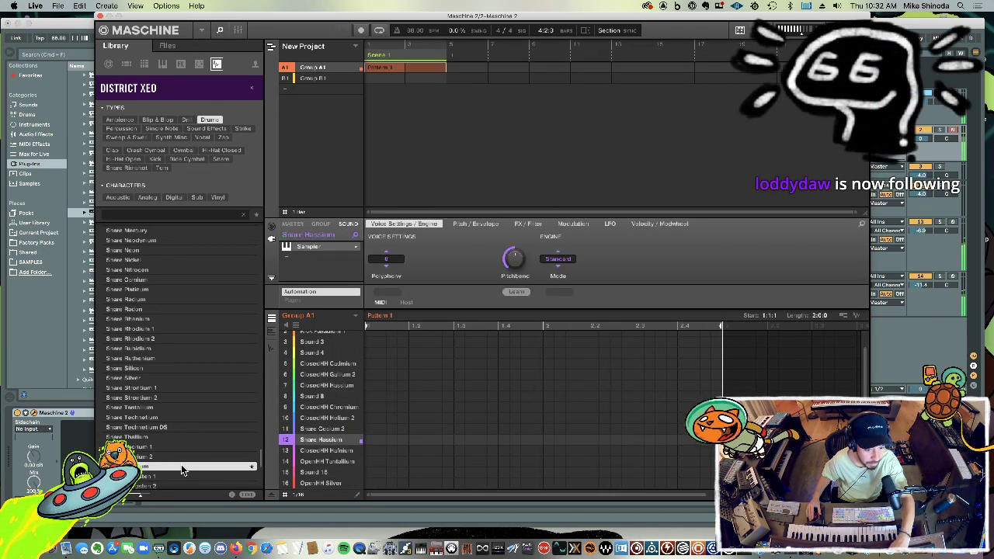
# Step: Move Snare Hassium to Sound 8, keep ClosedHH Hafnium in Sound 13, and load Snare Titanium into Sound 12
pyautogui.moveTo(331, 437); pyautogui.dragTo(332, 407)
pyautogui.moveTo(332, 462); pyautogui.dragTo(333, 459)
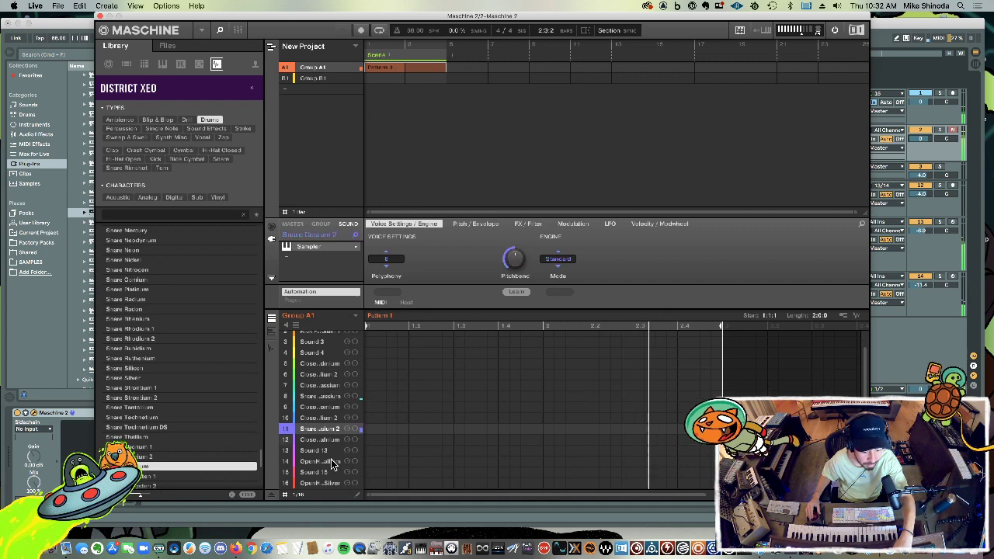
pyautogui.click(330, 440)
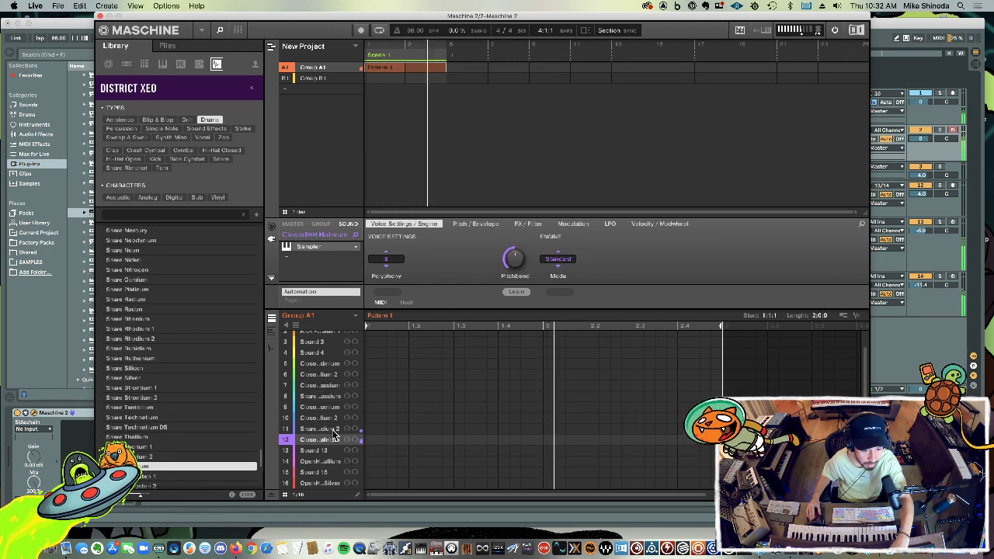
pyautogui.click(325, 451)
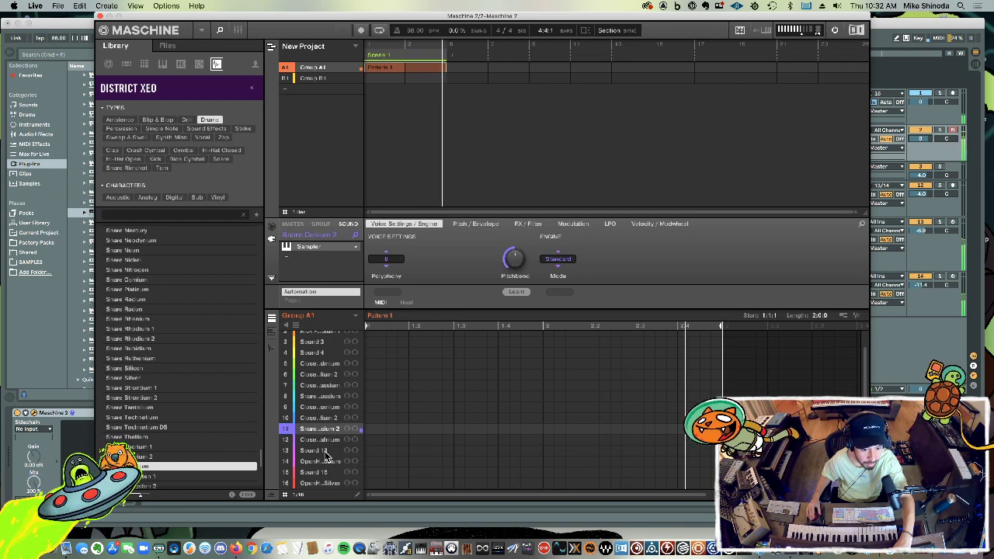
pyautogui.moveTo(329, 441); pyautogui.dragTo(324, 438)
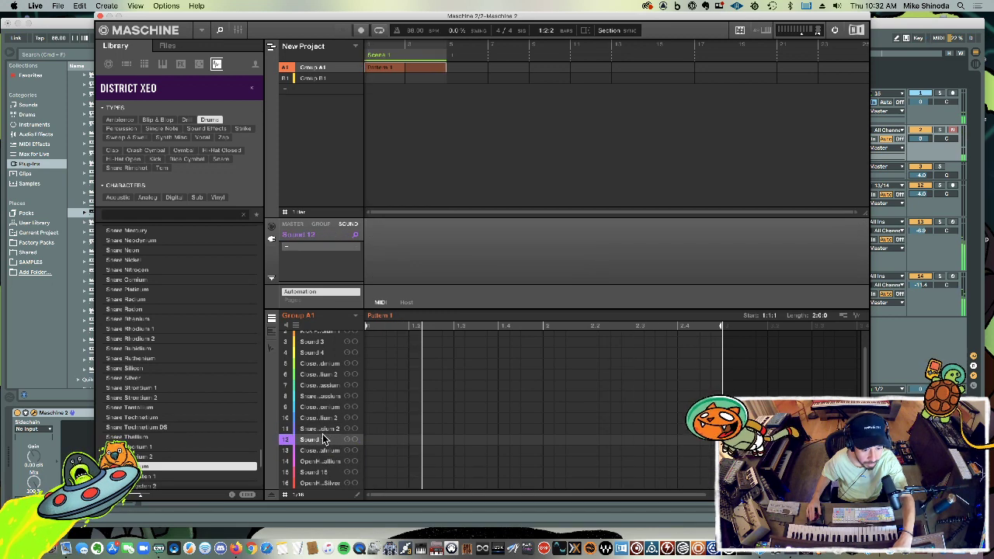
pyautogui.doubleClick(200, 467)
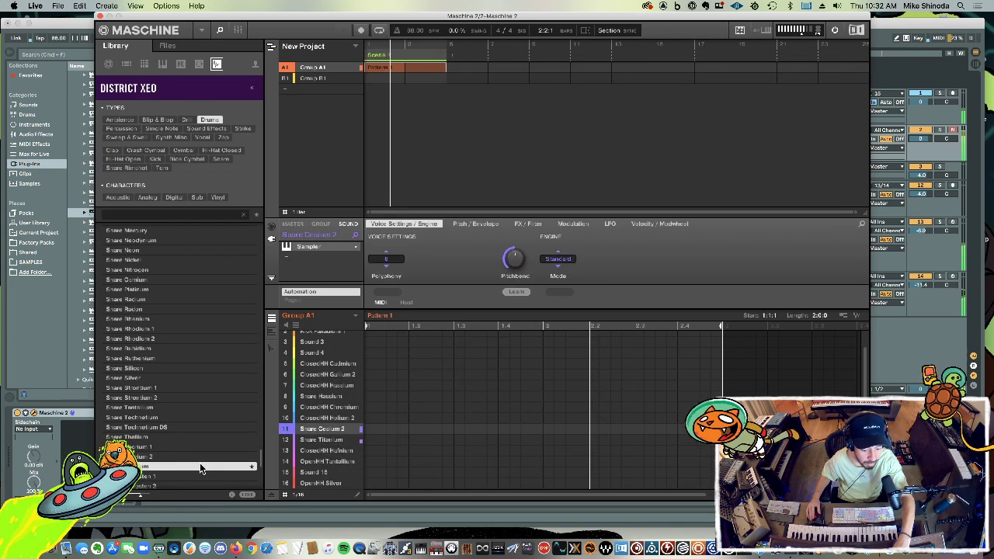
# Step: Audition the remaining snares and the first toms, and load Tom Mercury into Sound 4
pyautogui.press('Down')
pyautogui.press('Down')
pyautogui.press('Down')
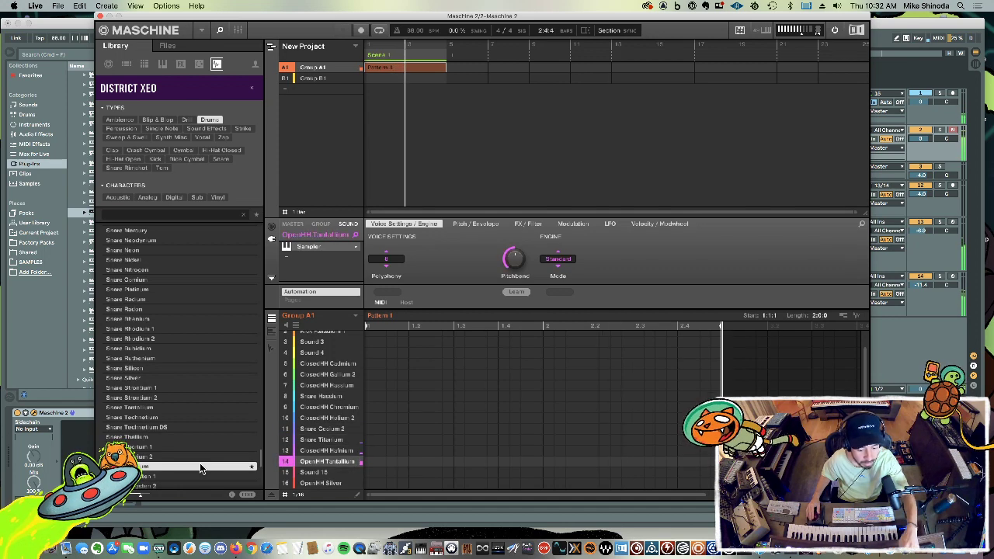
pyautogui.scroll(-5, 197, 466)
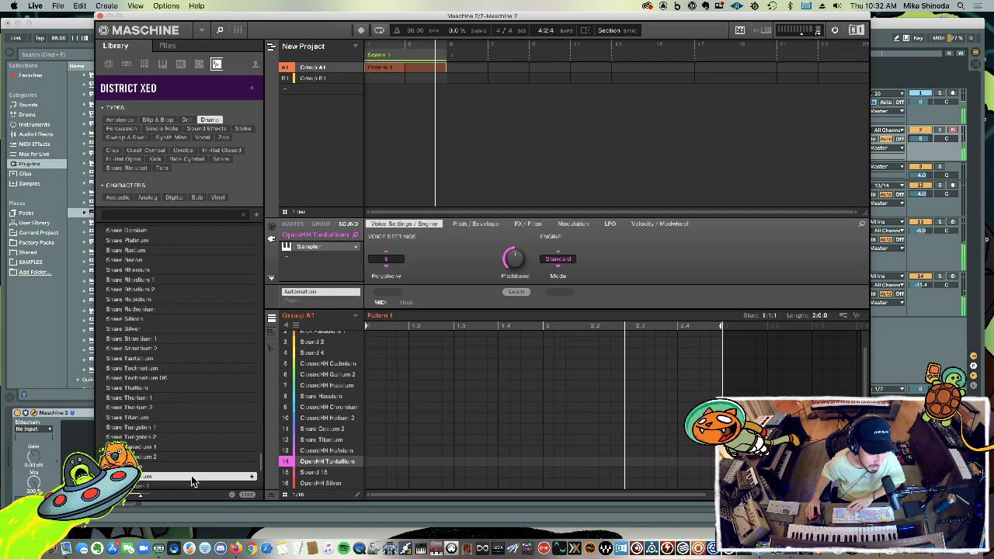
pyautogui.scroll(-2, 191, 480)
pyautogui.scroll(-5, 191, 475)
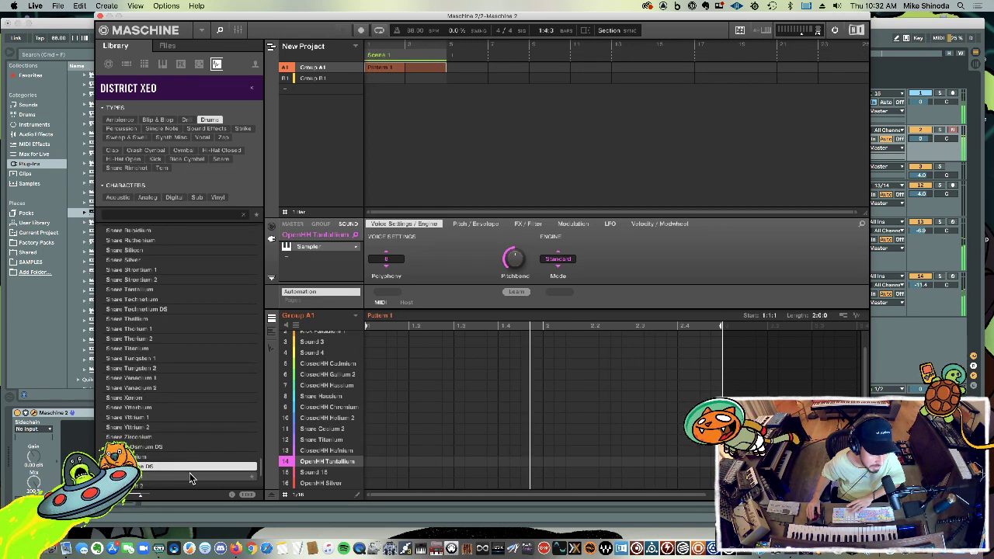
pyautogui.scroll(-3, 192, 474)
pyautogui.scroll(-1, 188, 475)
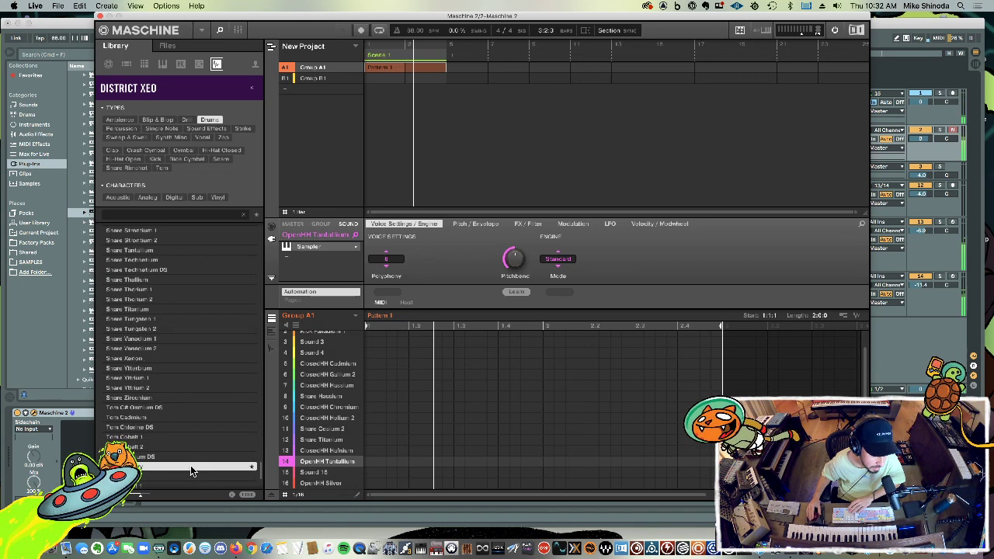
pyautogui.doubleClick(191, 465)
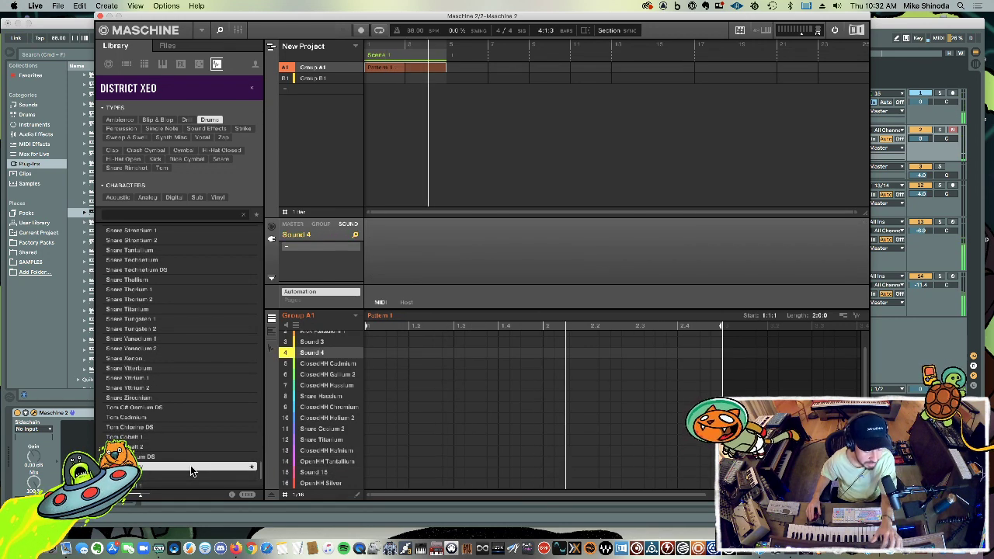
# Step: Audition the toms after Tom Mercury, then return to the start of the list and check the claps around Clap Barium 2
pyautogui.scroll(-1, 190, 465)
pyautogui.scroll(-8, 191, 477)
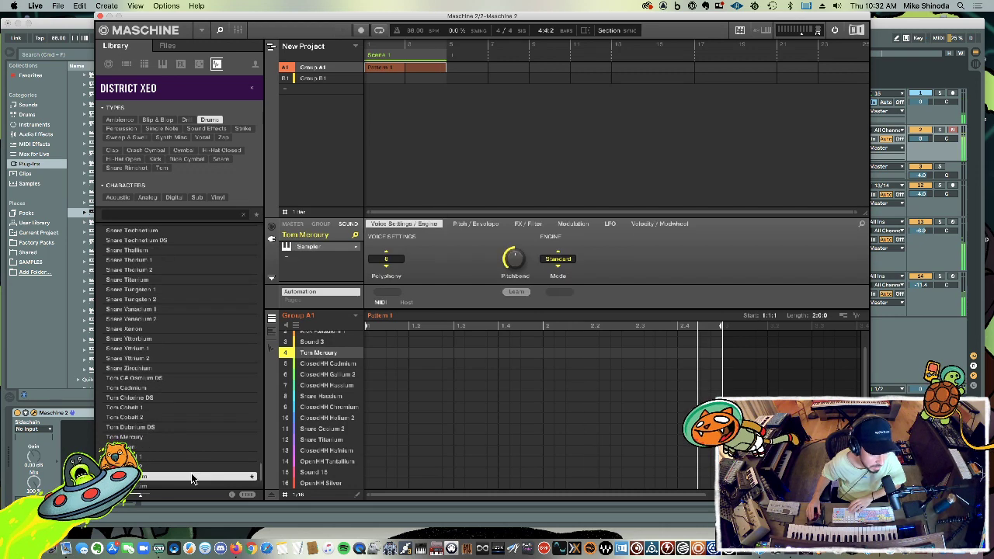
pyautogui.press('Home')
pyautogui.press('Down')
pyautogui.press('Down')
pyautogui.press('Down')
pyautogui.press('Down')
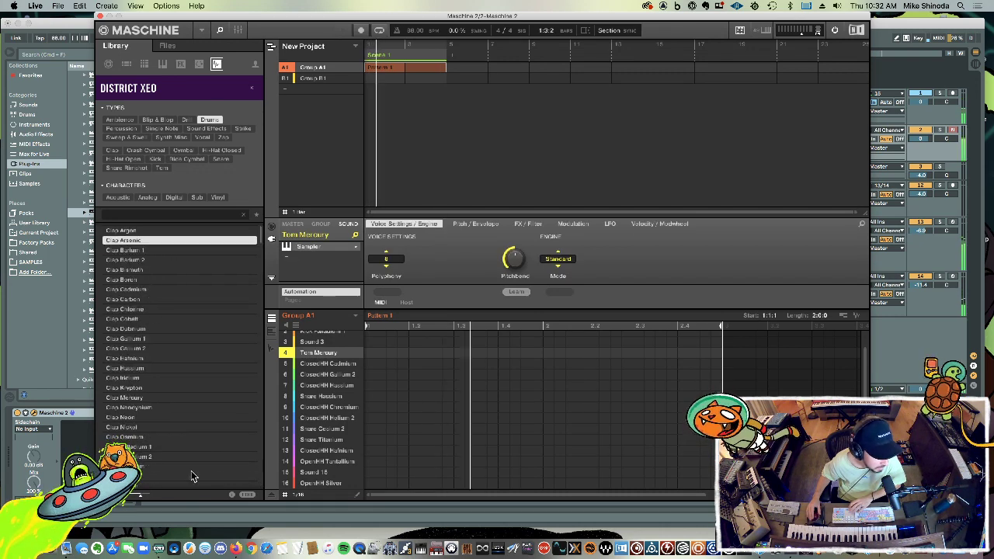
pyautogui.press('Up')
pyautogui.press('Up')
pyautogui.press('Up')
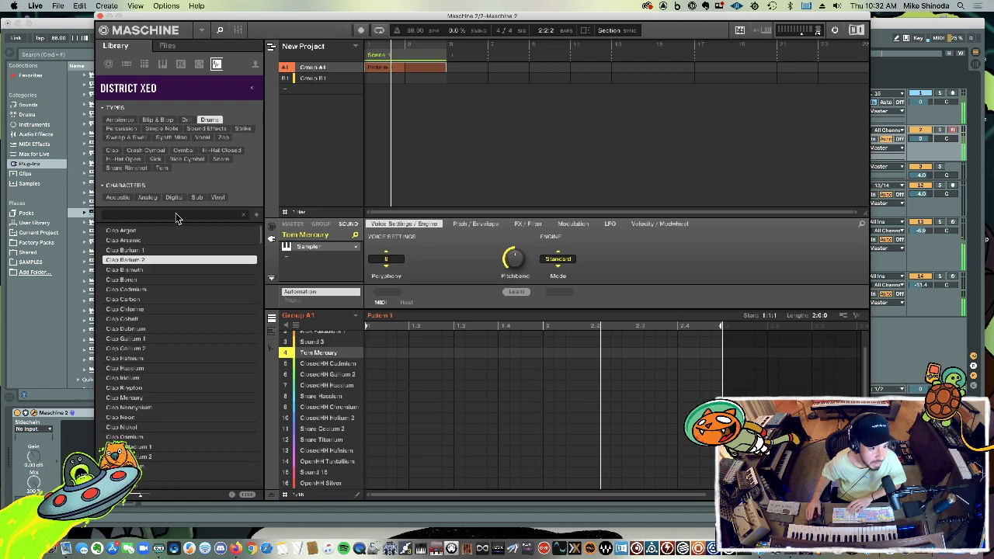
# Step: Change the District Xeo type filter from Drums to Strike and audition the samples from Strike Cesium down to Strike Rhodium
pyautogui.click(209, 121)
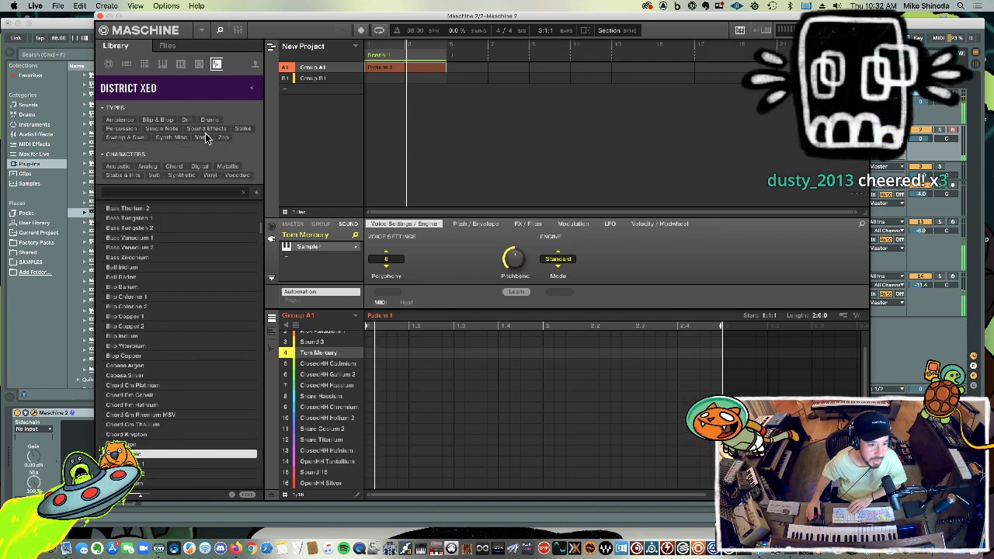
pyautogui.click(241, 130)
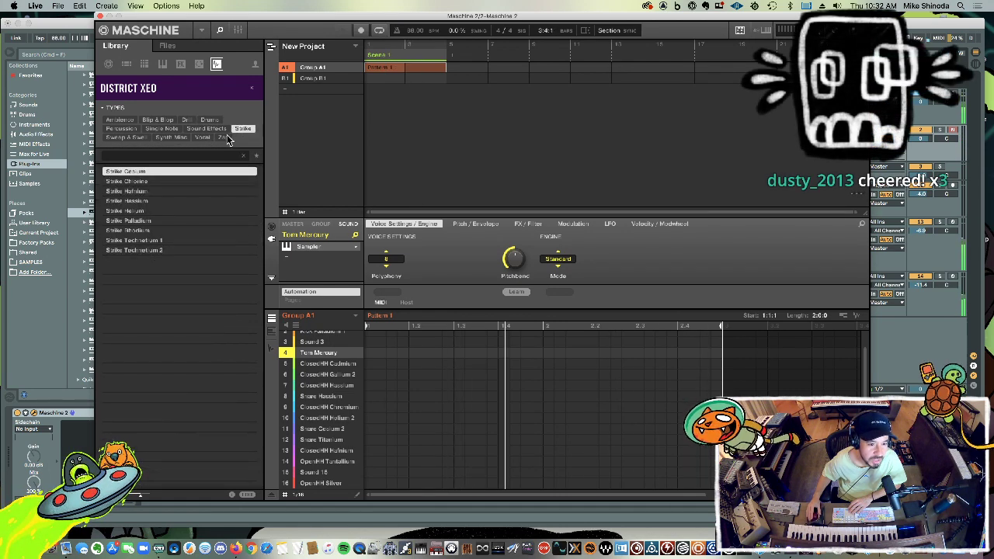
pyautogui.press('Down')
pyautogui.press('Down')
pyautogui.press('Down')
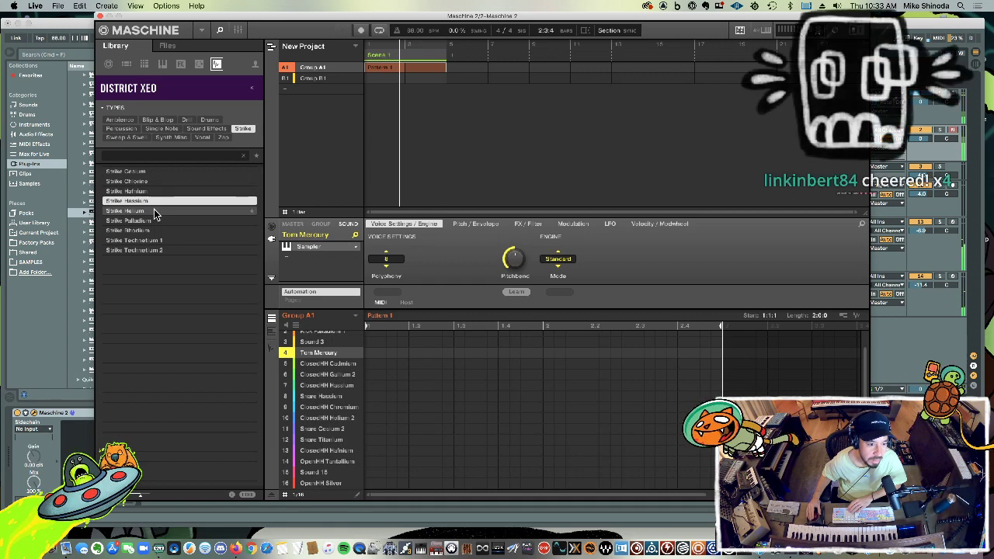
pyautogui.press('Down')
pyautogui.press('Up')
pyautogui.press('Down')
pyautogui.press('Down')
pyautogui.press('Down')
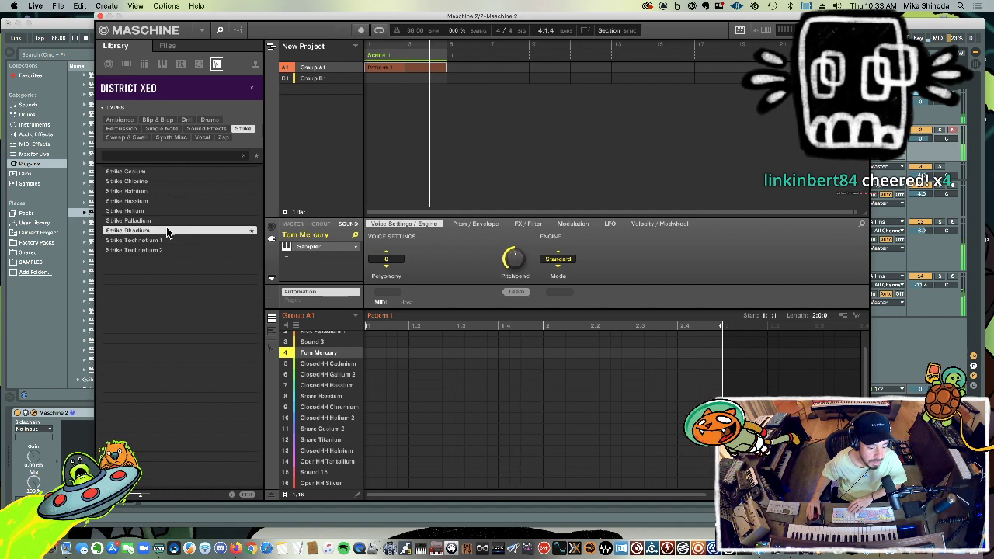
# Step: Load Strike Rhodium into Sound 3 and audition Strike Technetium 1 and Strike Technetium 2
pyautogui.press('Return')
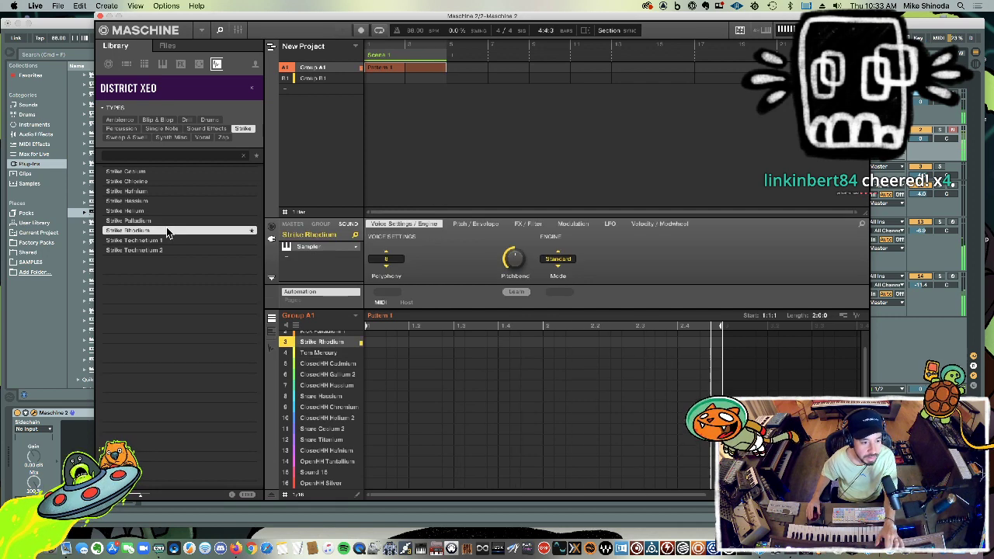
pyautogui.press('Down')
pyautogui.press('Down')
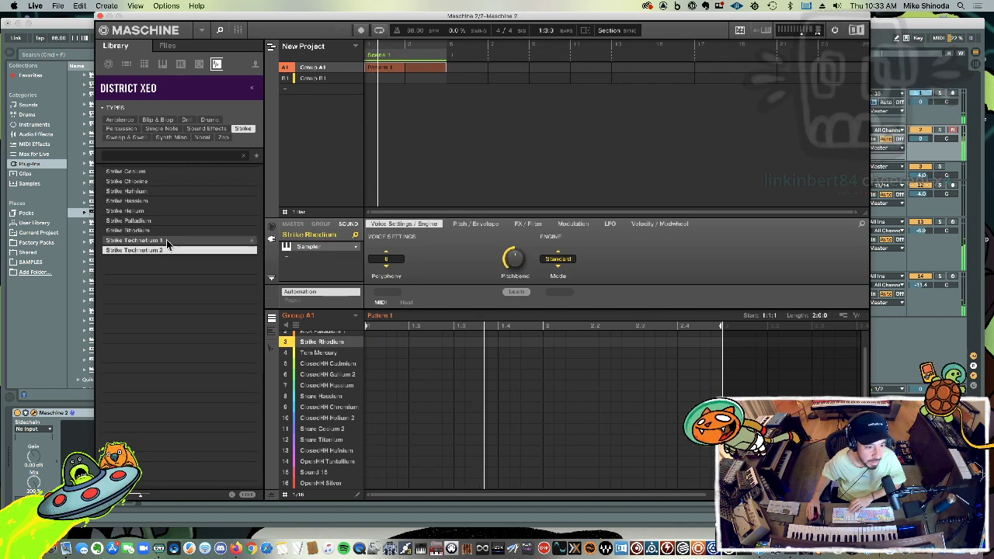
# Step: Change the District Xeo type filter to Blip & Blop and audition the samples from Blip Barium down to Blop Copper
pyautogui.click(122, 129)
pyautogui.click(157, 120)
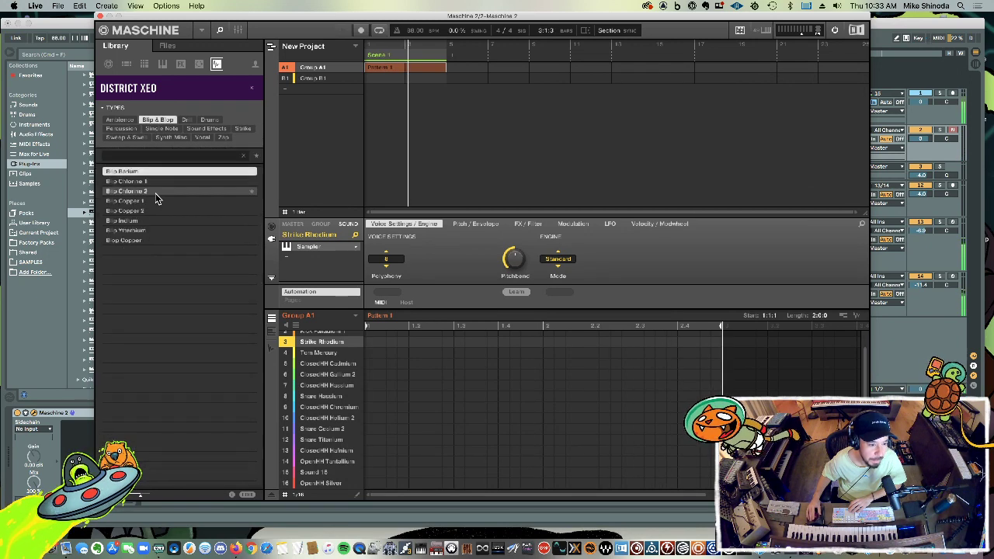
pyautogui.press('Down')
pyautogui.press('Down')
pyautogui.press('Down')
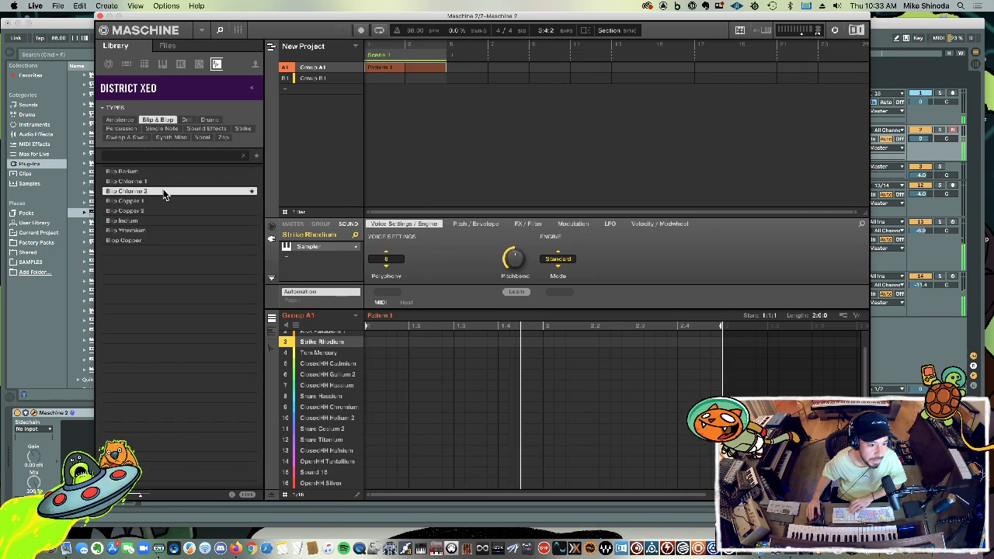
pyautogui.press('Down')
pyautogui.press('Down')
pyautogui.press('Down')
pyautogui.press('Down')
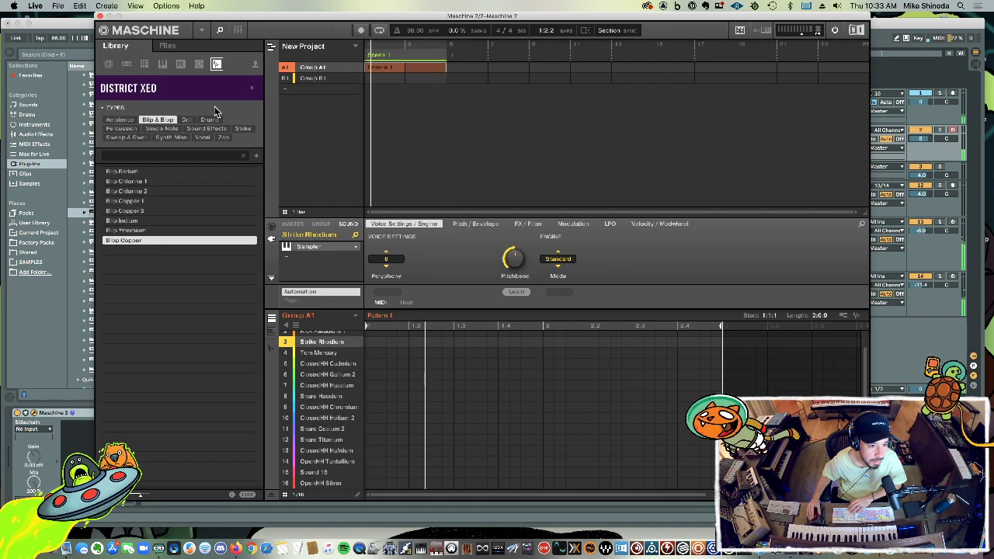
# Step: Filter District Xeo by the Drill type, compare its three samples, and load Drill Lithium into Sound 15
pyautogui.click(186, 120)
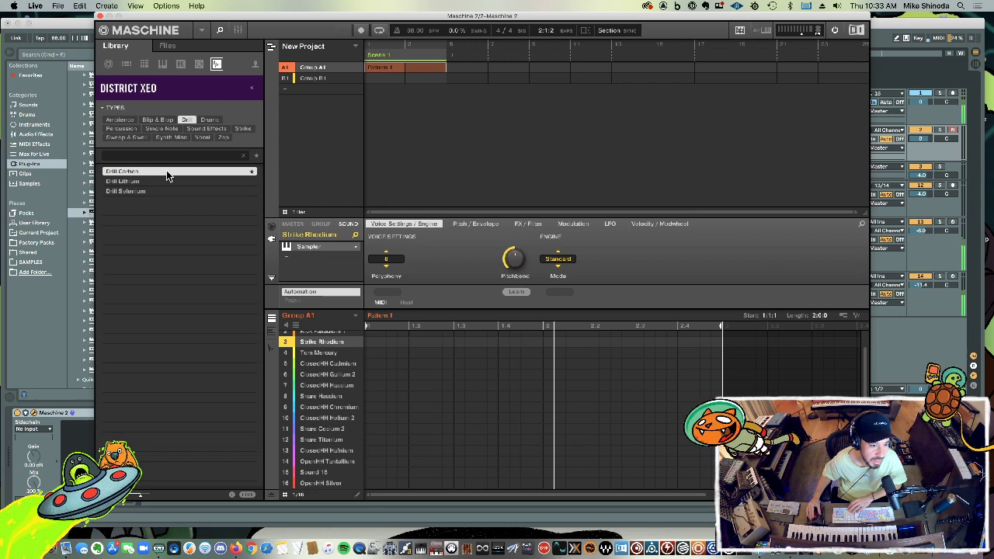
pyautogui.click(167, 181)
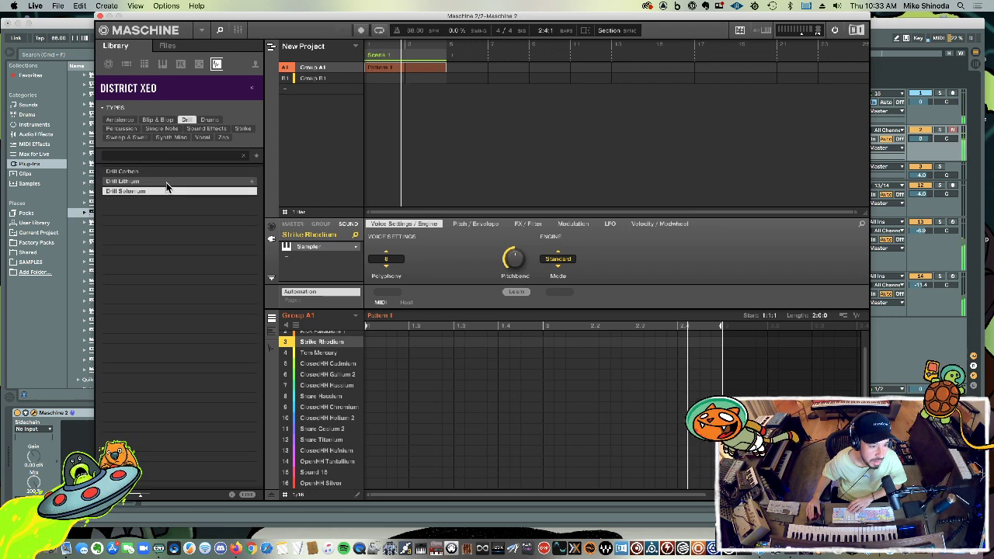
pyautogui.click(165, 172)
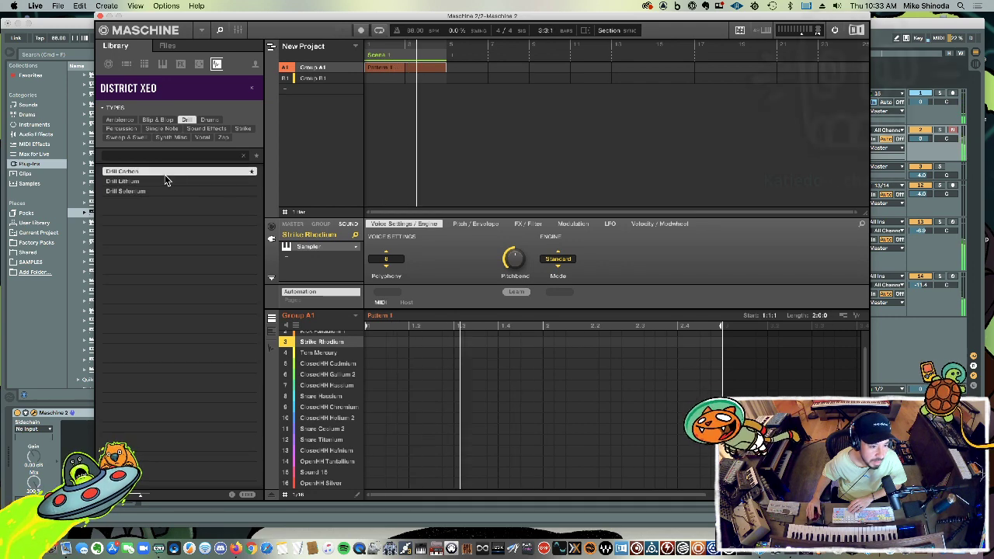
pyautogui.click(166, 182)
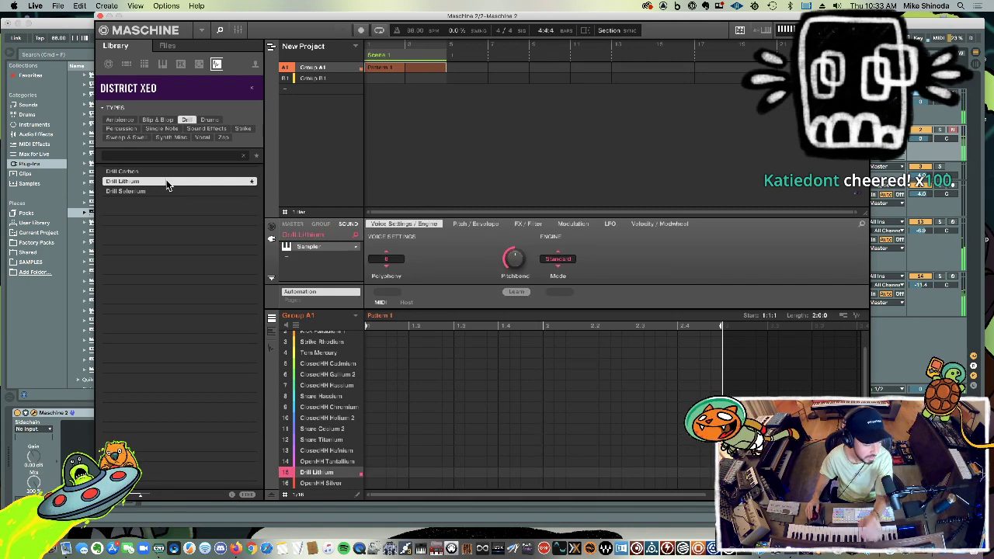
# Step: Change the District Xeo type filter to Sound Effects and audition the samples from SFX Barium down to SFX Chlorine
pyautogui.click(194, 129)
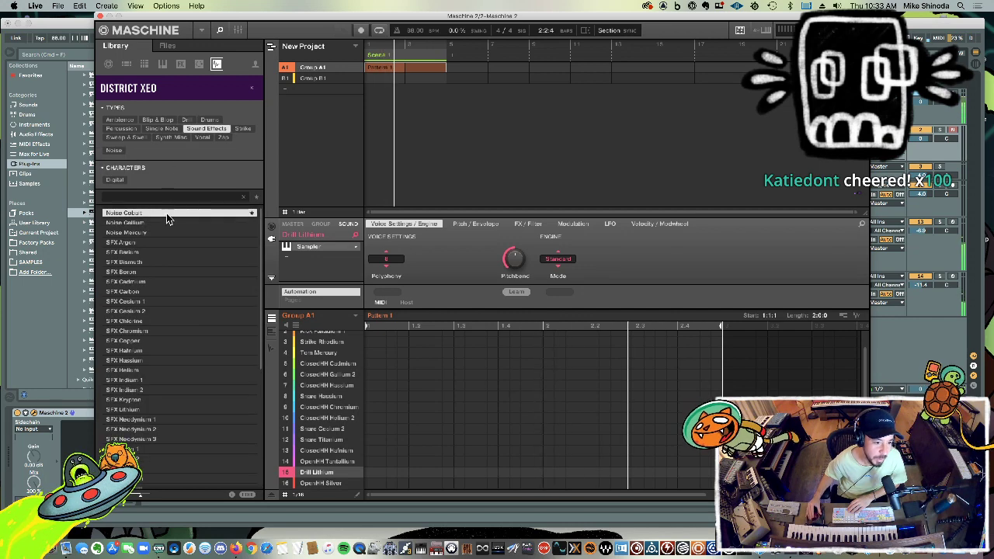
pyautogui.click(167, 251)
pyautogui.press('Down')
pyautogui.press('Down')
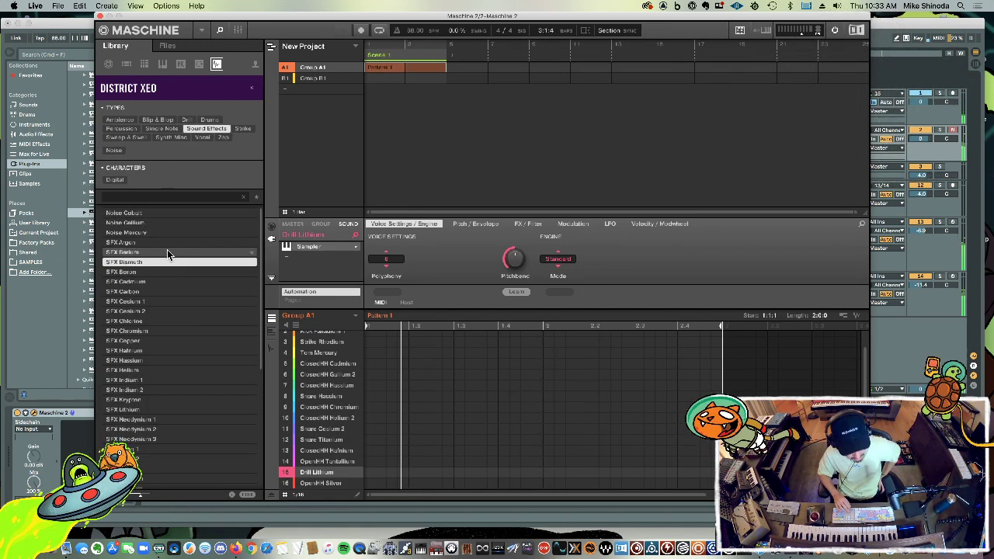
pyautogui.press('Down')
pyautogui.press('Down')
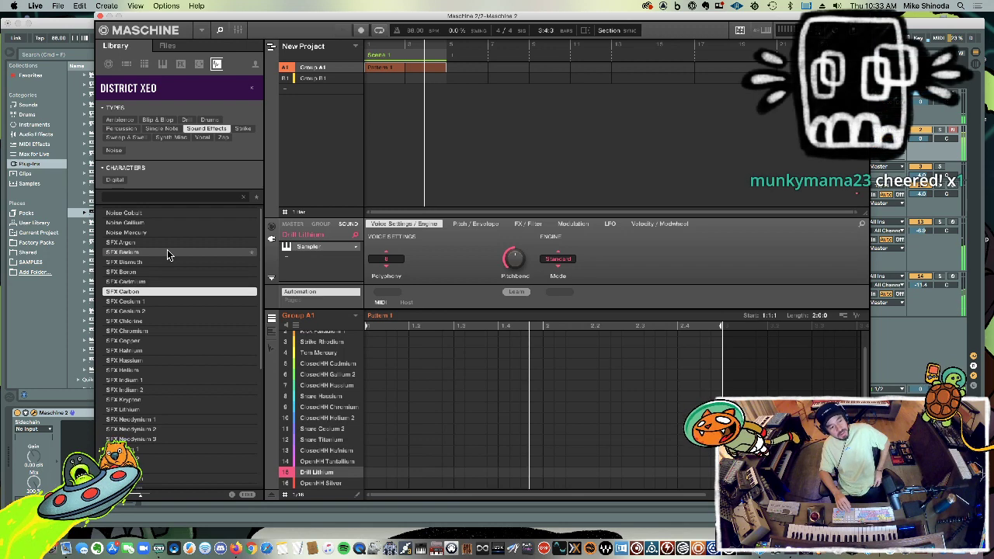
pyautogui.press('Down')
pyautogui.press('Down')
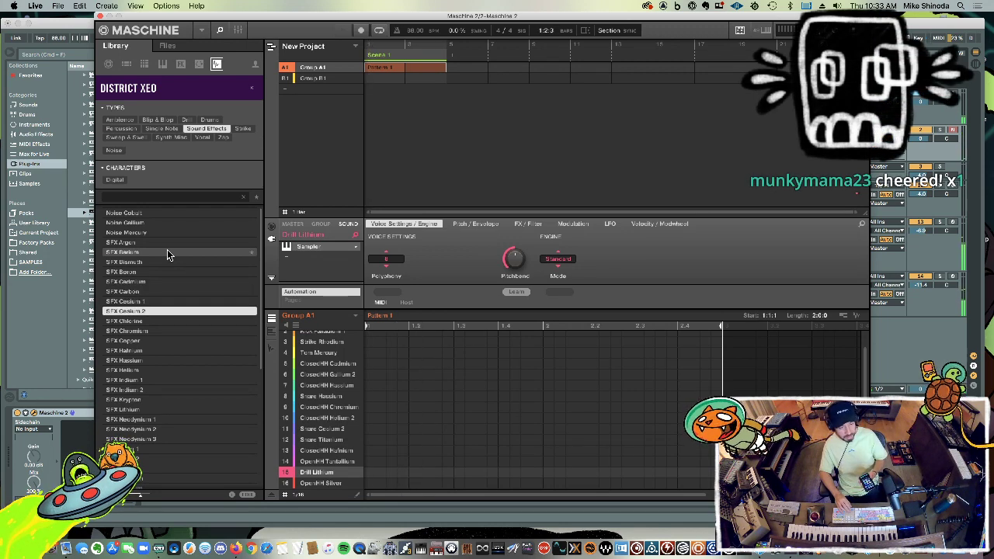
pyautogui.press('Down')
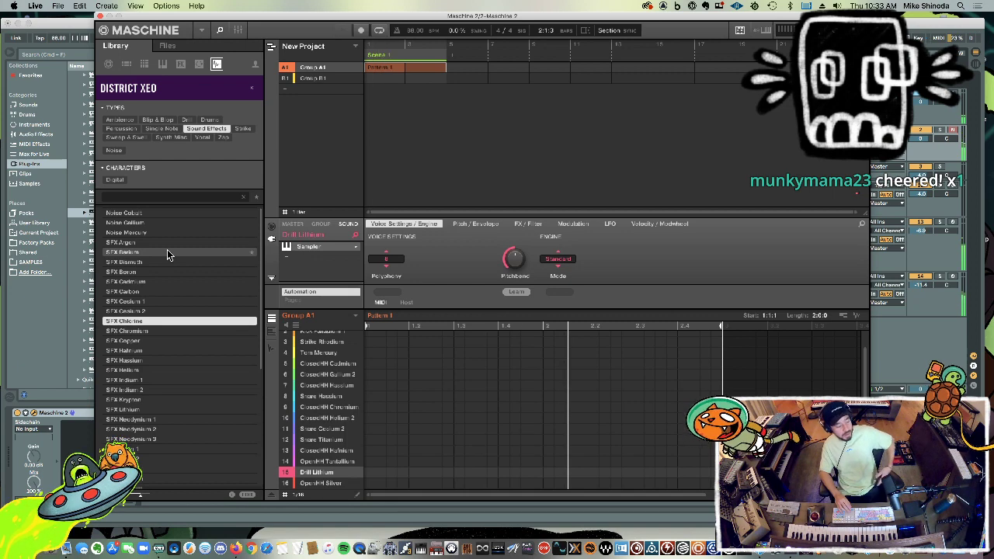
# Step: Audition the sound effects from SFX Chromium onward and load SFX Krypton into Sound 15
pyautogui.press('Down')
pyautogui.press('Down')
pyautogui.press('Down')
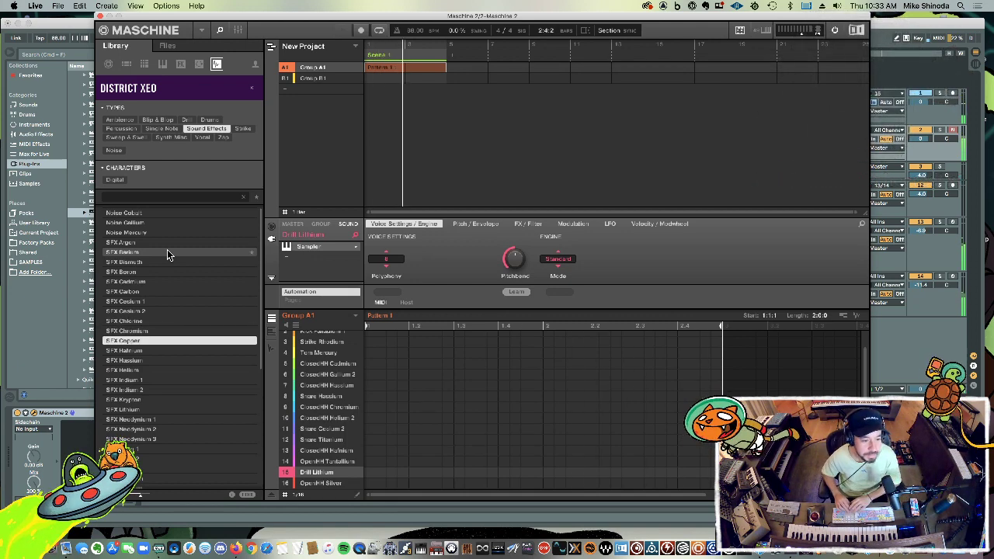
pyautogui.press('Down')
pyautogui.press('Down')
pyautogui.press('Down')
pyautogui.press('Down')
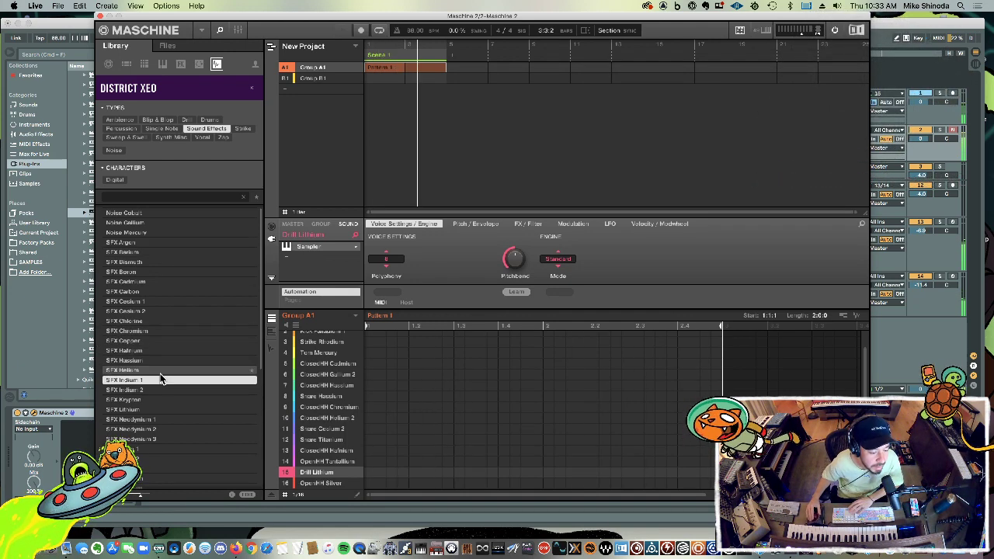
pyautogui.press('Down')
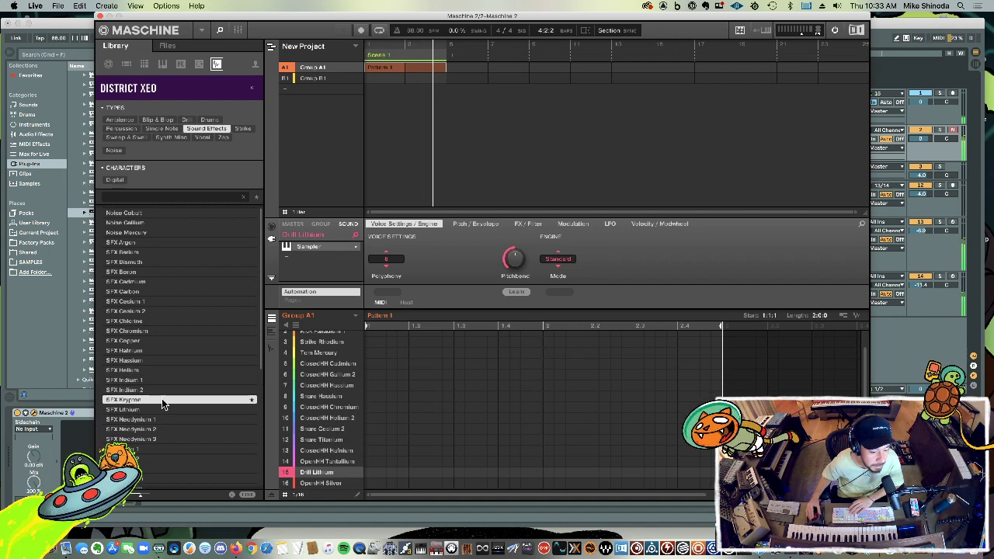
pyautogui.press('Return')
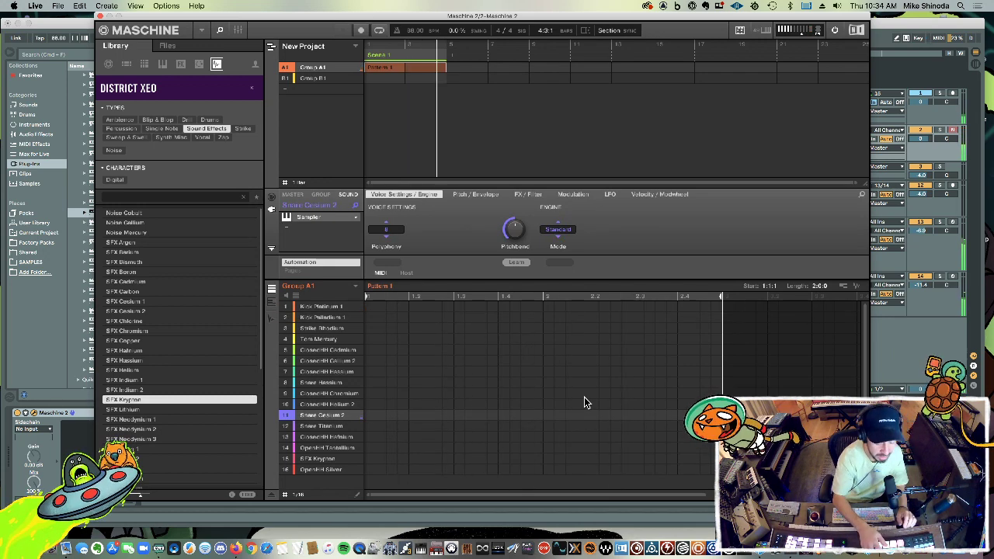
# Step: Restart playback of the loop and hide the Maschine plug-in window
pyautogui.press('space')
pyautogui.press('space')
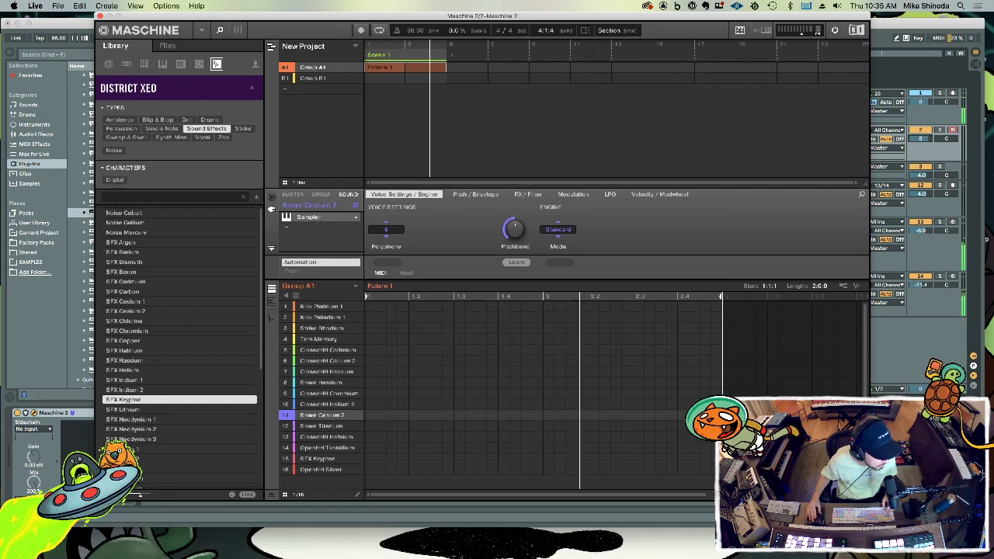
pyautogui.press('super+alt+p')
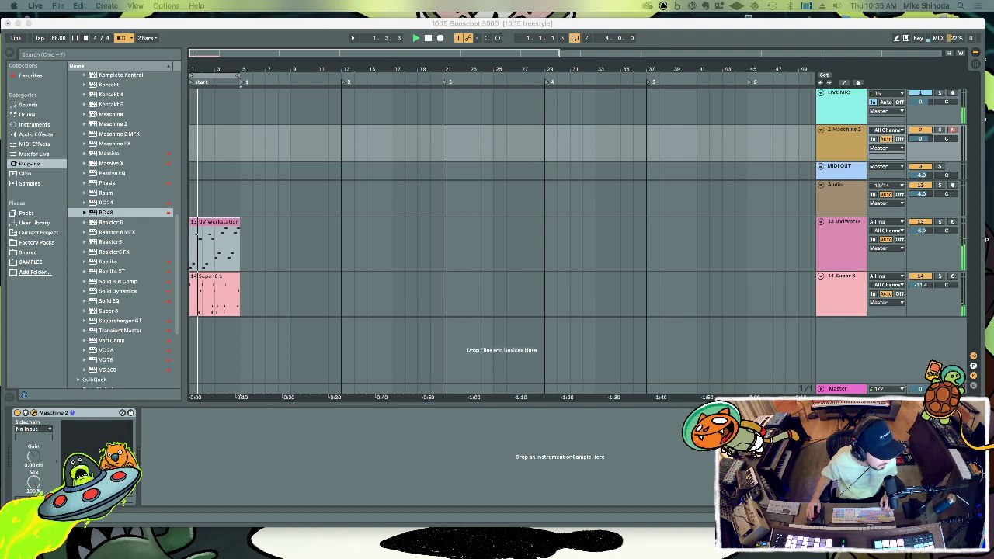
# Step: Switch to Firefox, copy the address of the Ctrl+ Stream Kit dashboard page, and close that window
pyautogui.press('super+Tab')
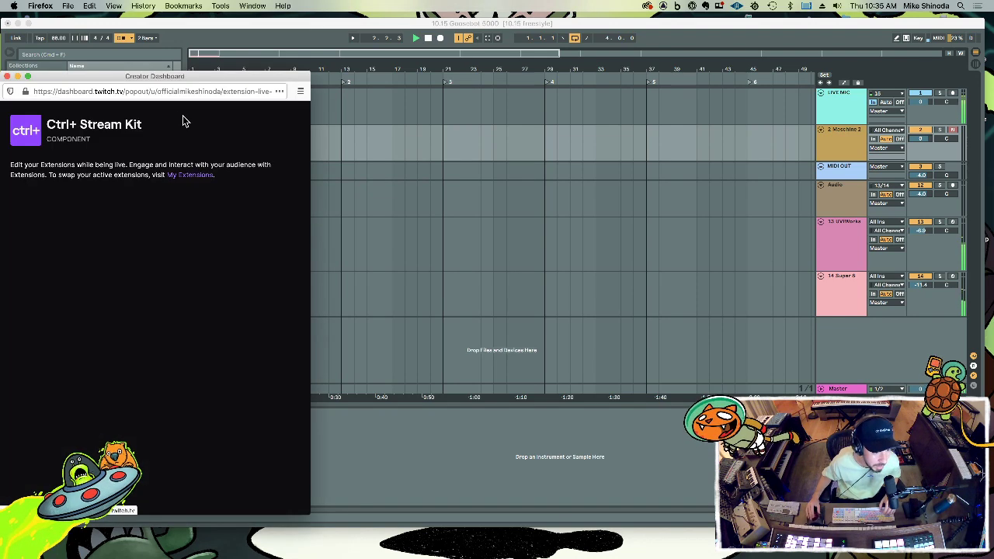
pyautogui.click(117, 92)
pyautogui.press('super+c')
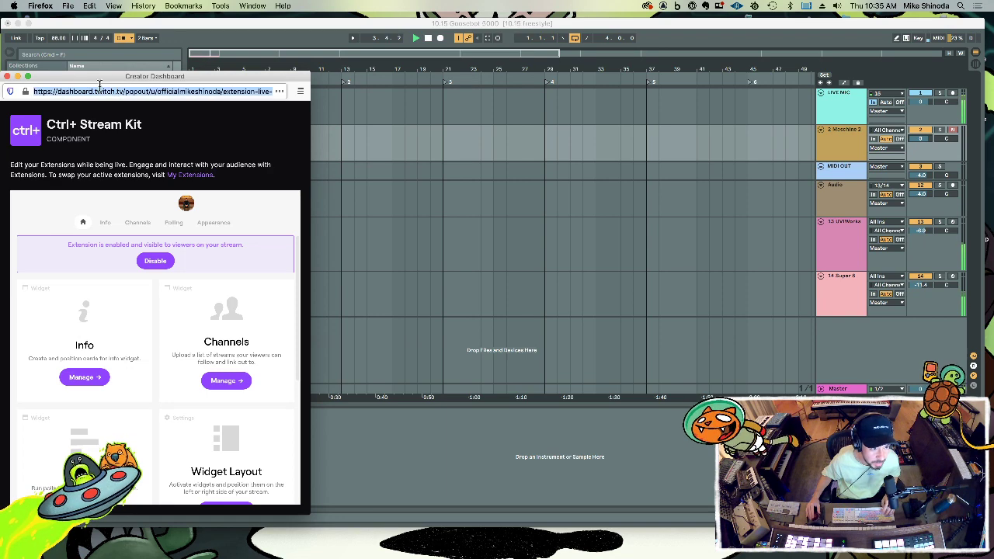
pyautogui.click(8, 77)
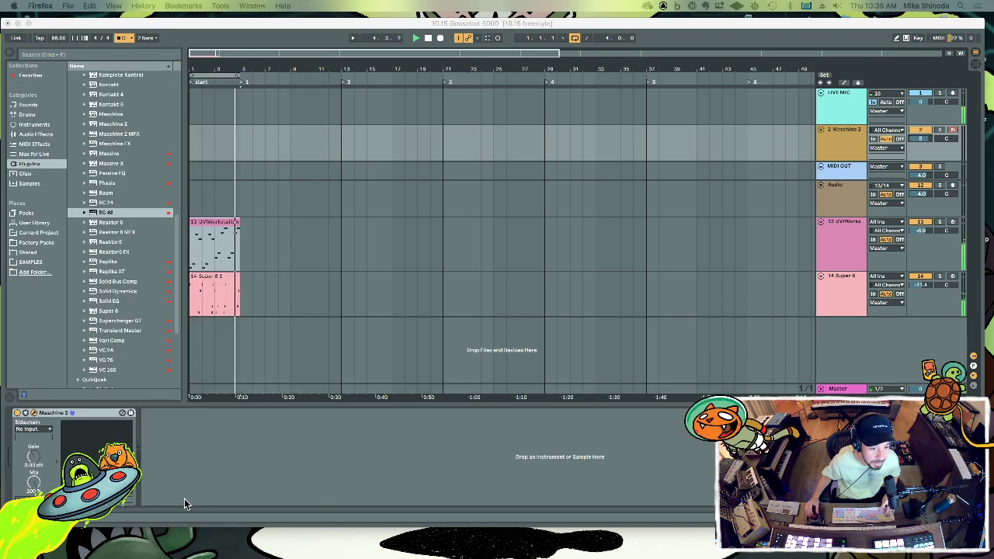
# Step: Switch to Chrome and open the copied Ctrl+ Stream Kit dashboard address
pyautogui.moveTo(190, 550)
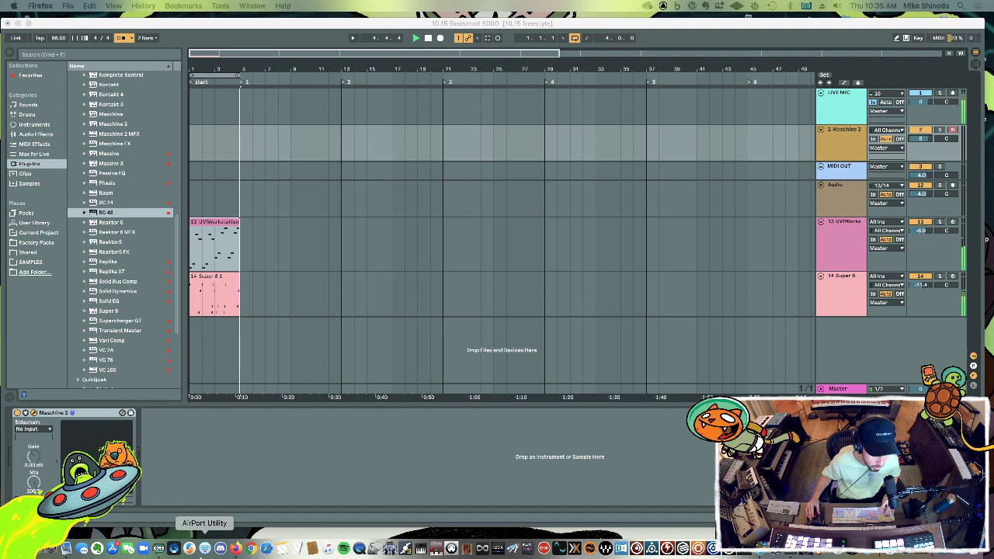
pyautogui.click(252, 549)
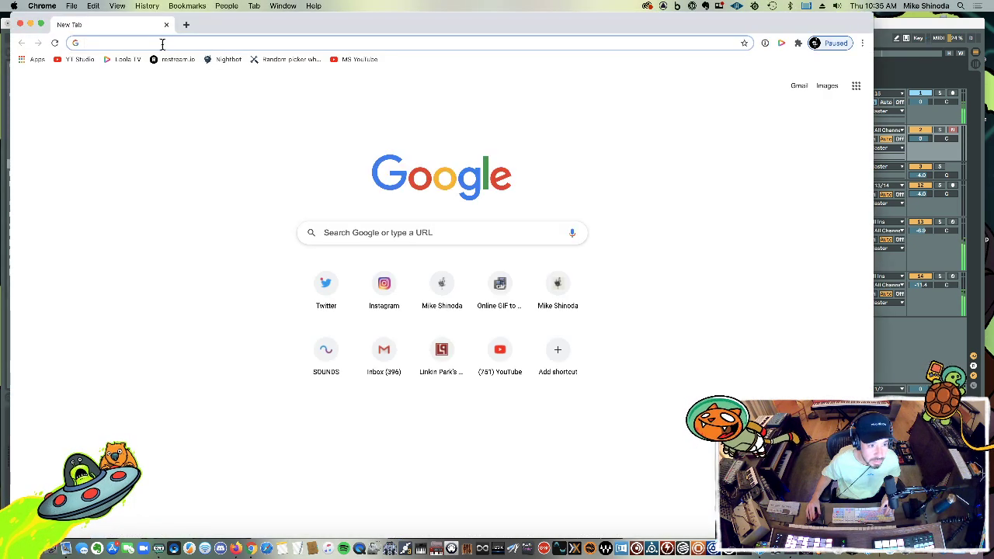
pyautogui.click(162, 45)
pyautogui.press('super+v')
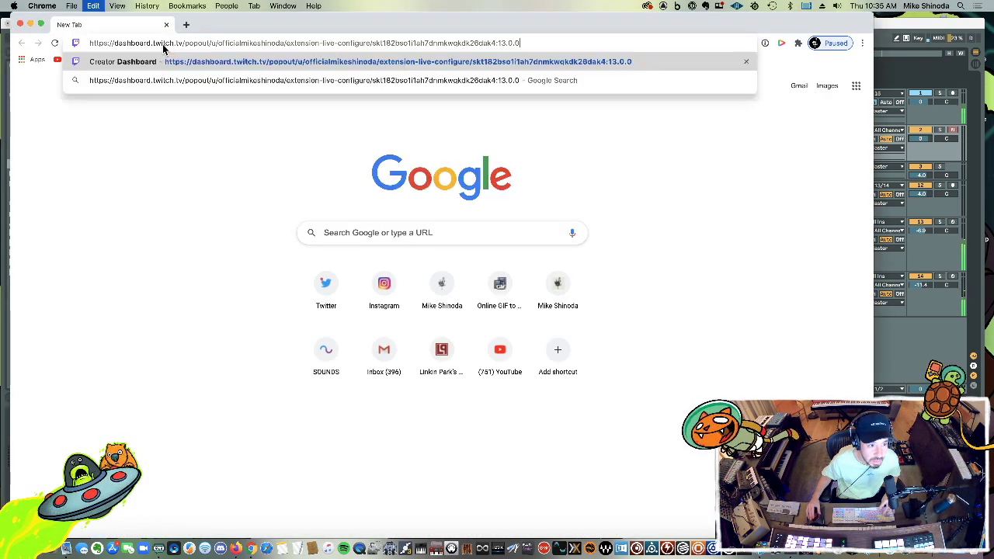
pyautogui.press('Return')
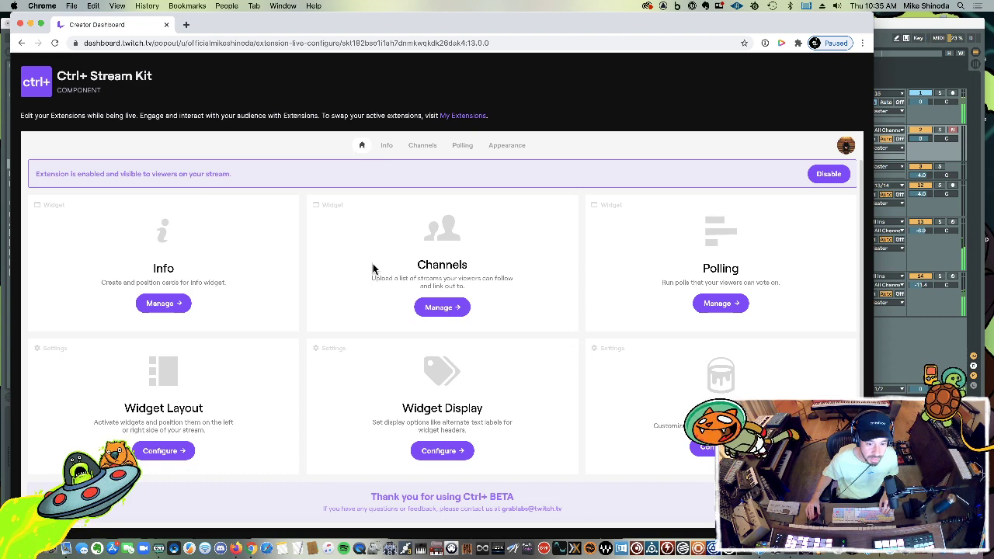
# Step: Open the Polling widget's settings and remove the leading poll options until only cyan and dark green remain
pyautogui.click(723, 305)
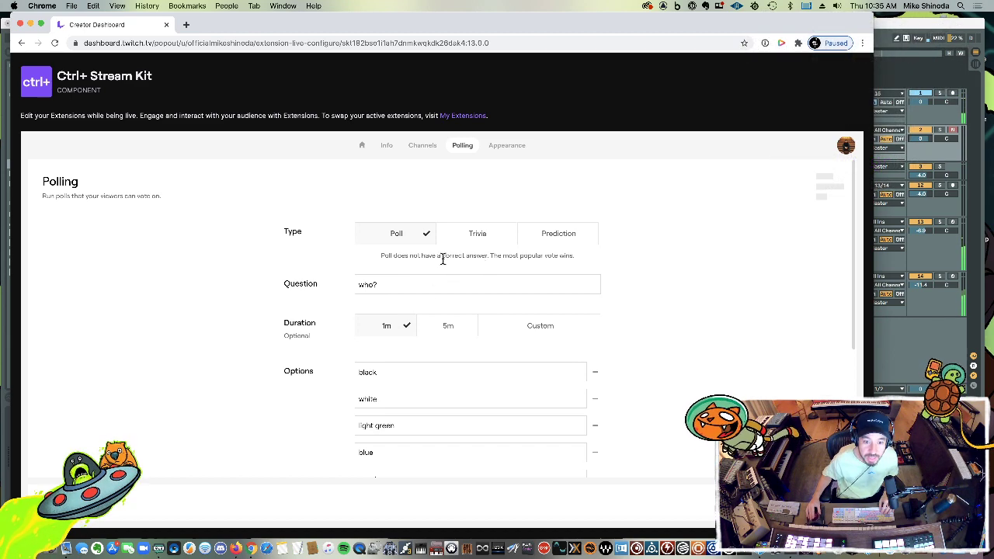
pyautogui.click(594, 373)
pyautogui.click(595, 373)
pyautogui.click(595, 373)
pyautogui.click(595, 373)
pyautogui.click(595, 374)
pyautogui.click(595, 373)
# Step: Set the poll question to "tempo" and replace the two remaining options with "fast" and "slow"
pyautogui.tripleClick(442, 284)
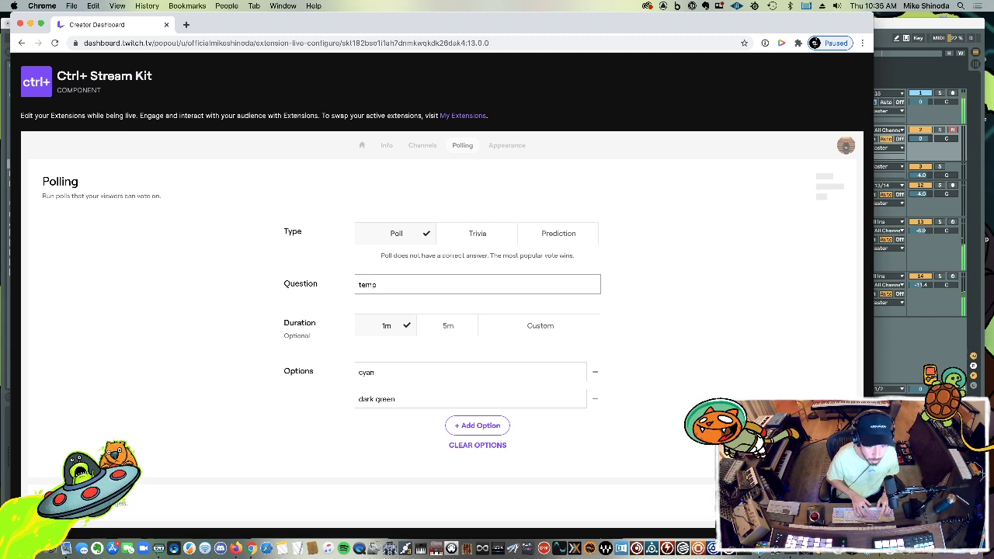
pyautogui.doubleClick(468, 375)
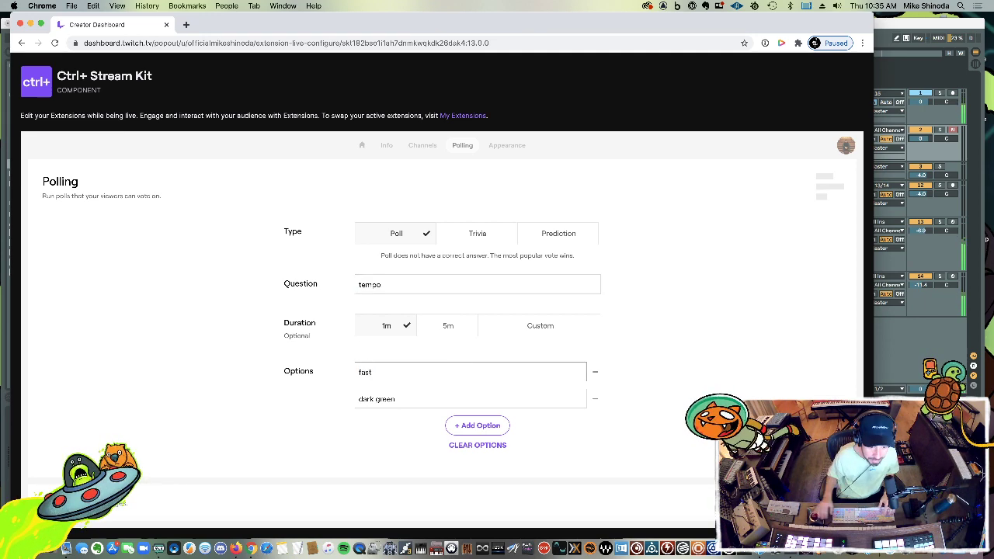
pyautogui.tripleClick(431, 395)
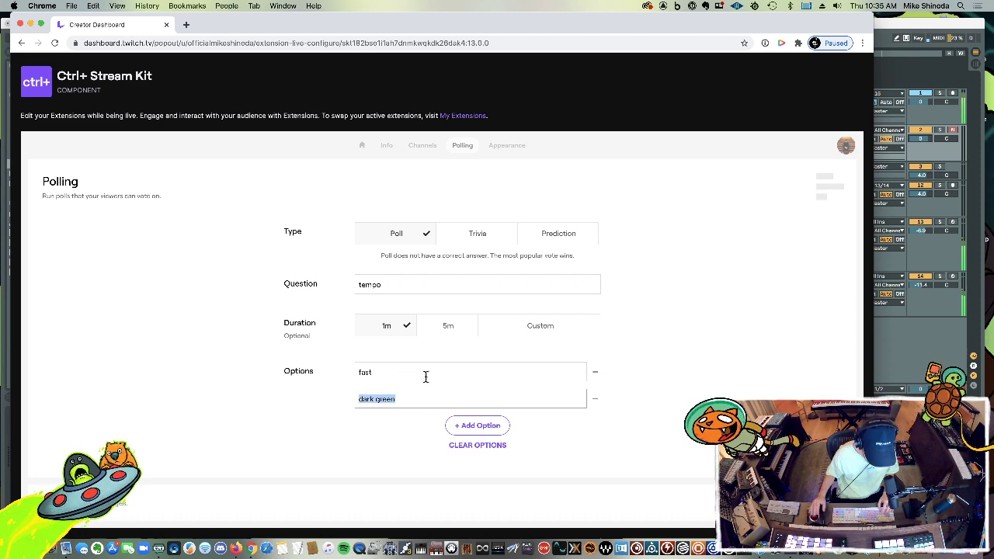
pyautogui.press('BackSpace')
pyautogui.press('BackSpace')
pyautogui.press('BackSpace')
pyautogui.press('BackSpace')
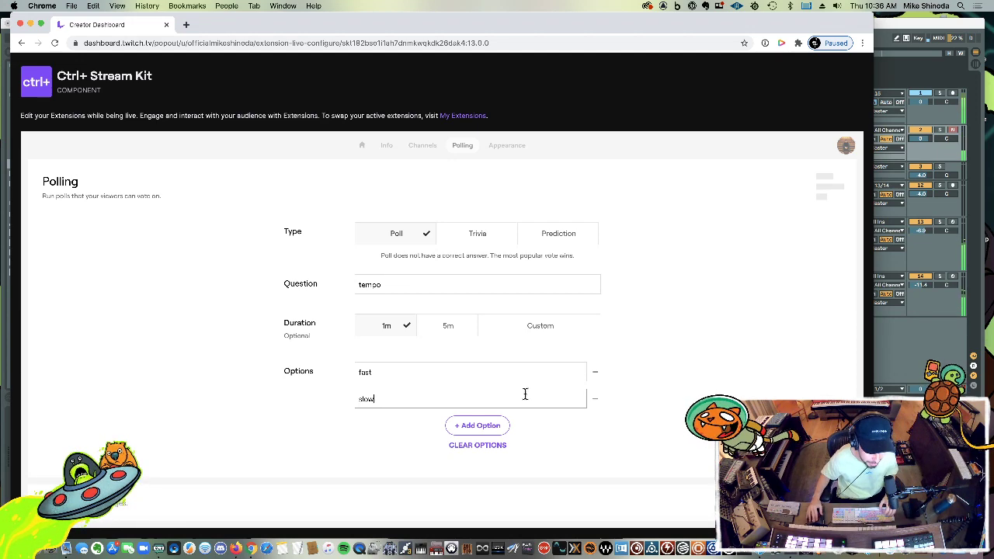
# Step: Add a third poll option "other", run the one-minute poll, and return to Ableton Live
pyautogui.click(498, 426)
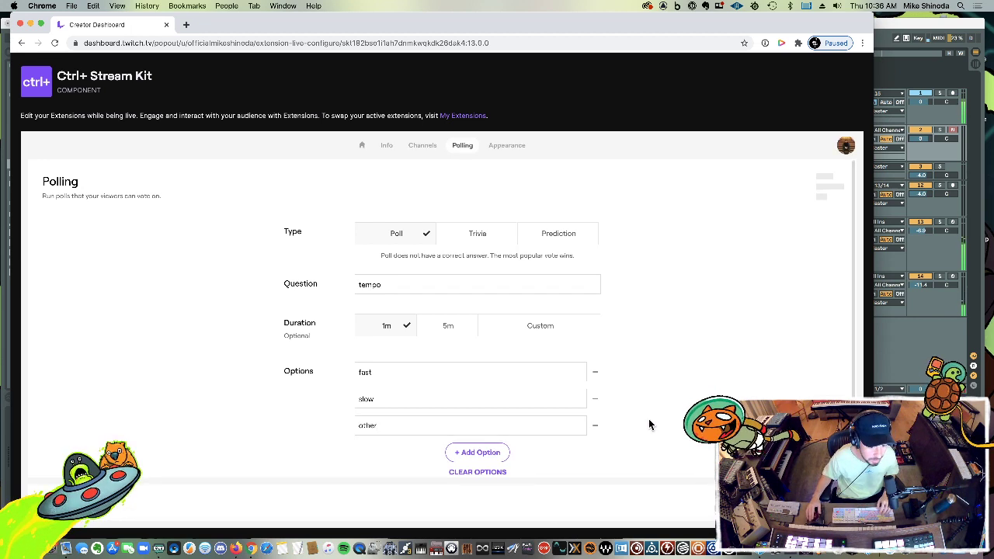
pyautogui.click(815, 501)
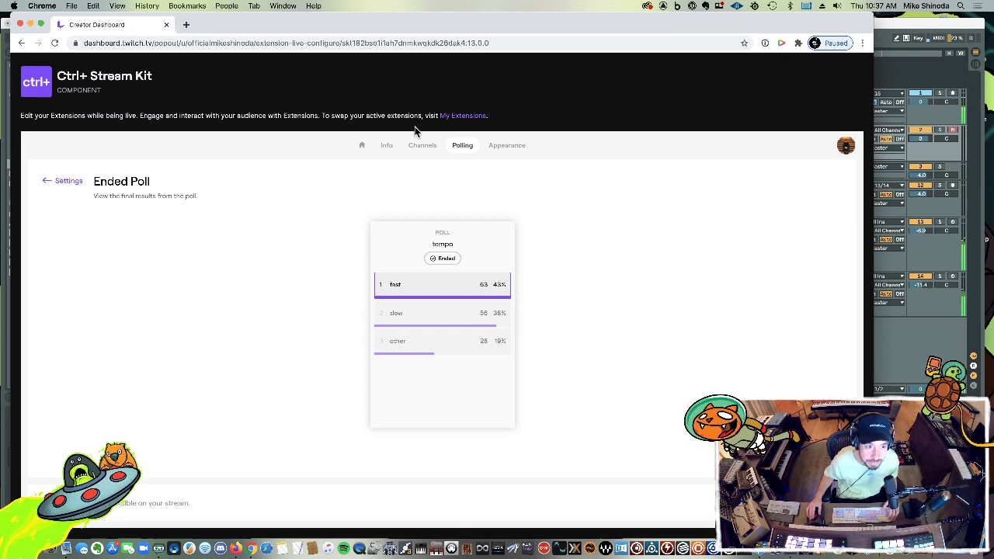
pyautogui.press('super+Tab')
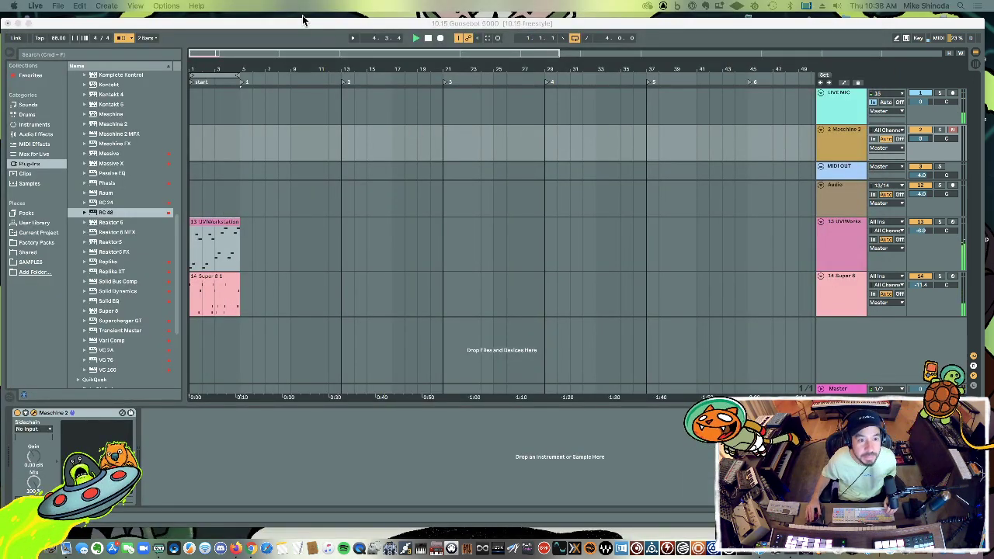
# Step: Bring up the Maschine 2 window, transfer the kick notes from Kick Palladium 1 to Kick Platinum 1, and enable looping
pyautogui.press('super+alt+p')
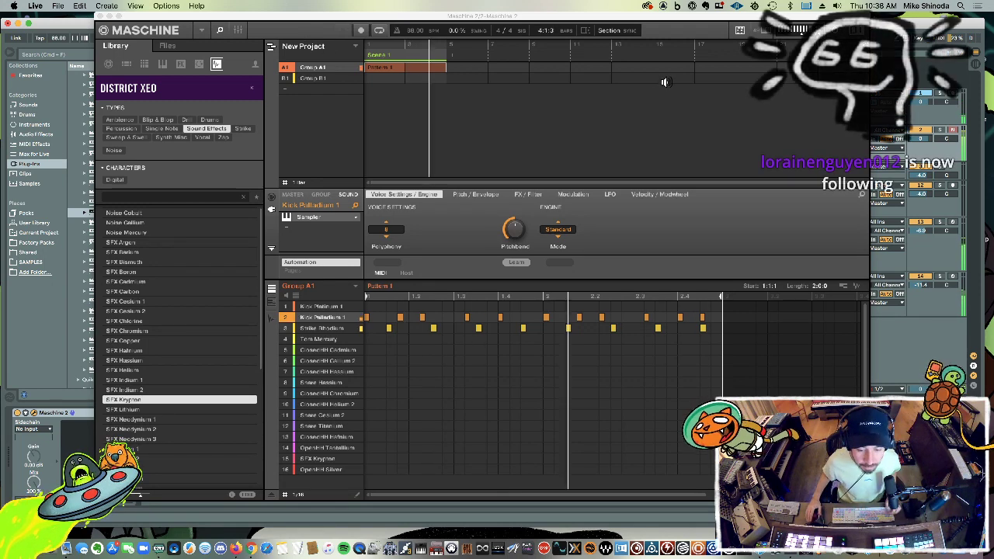
pyautogui.moveTo(758, 314); pyautogui.dragTo(368, 322)
pyautogui.moveTo(369, 318); pyautogui.dragTo(370, 310)
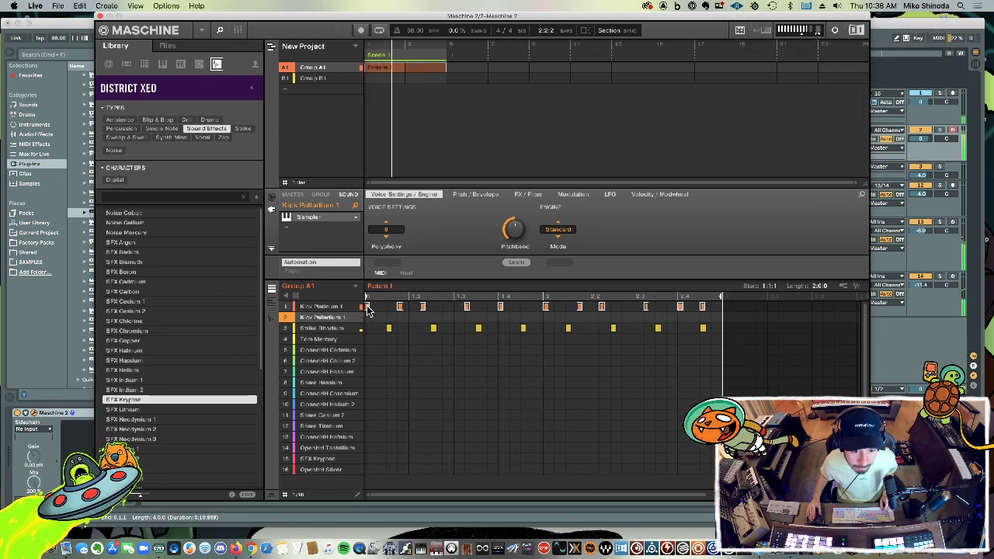
pyautogui.click(378, 31)
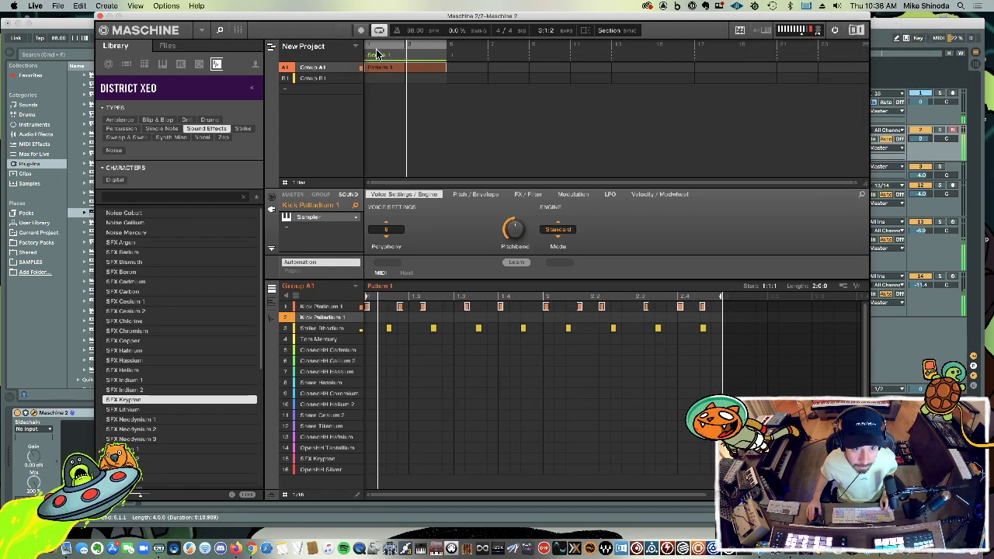
# Step: Move the kick notes back to Kick Palladium 1 and adjust the hold and decay of Kick Platinum 1's AHD envelope
pyautogui.moveTo(368, 311); pyautogui.dragTo(366, 317)
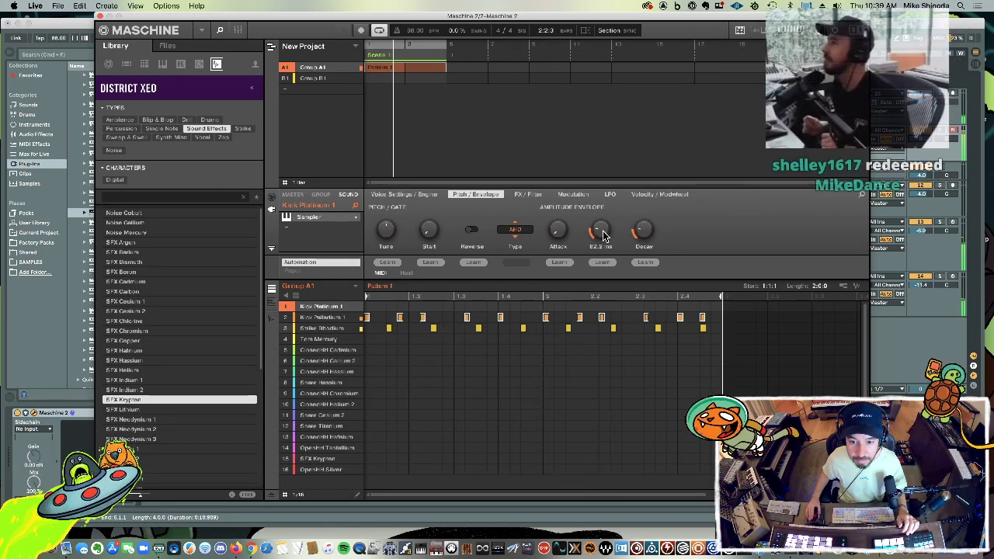
pyautogui.moveTo(646, 230)
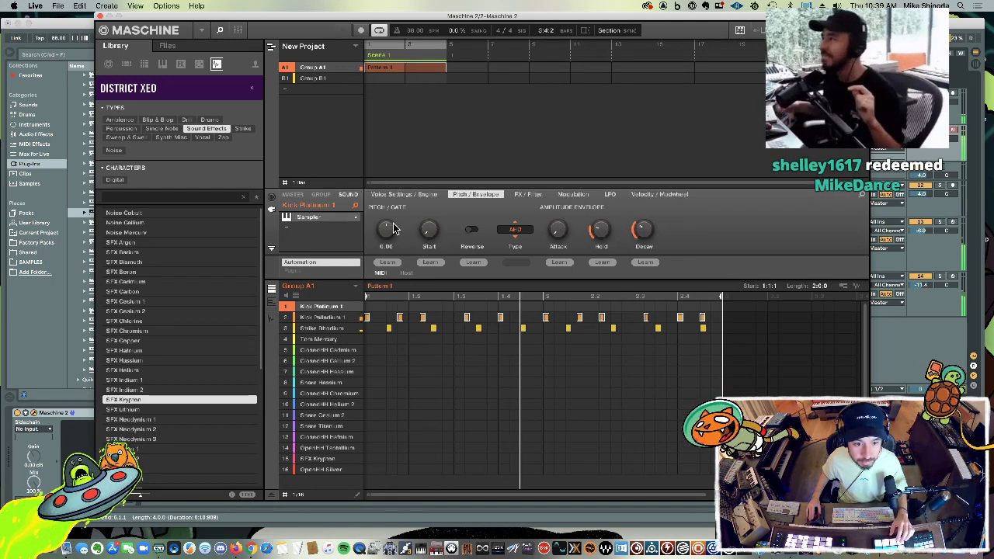
pyautogui.click(393, 196)
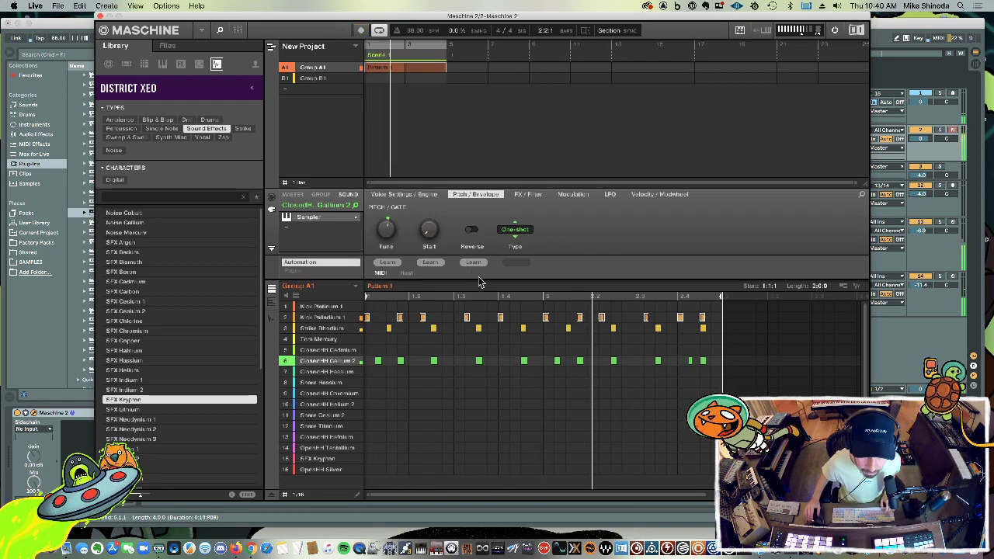
# Step: Add a ClosedHH Gallium 2 hit one sixteenth after beat 1.4 and duplicate Scene 1 directly behind itself
pyautogui.click(511, 361)
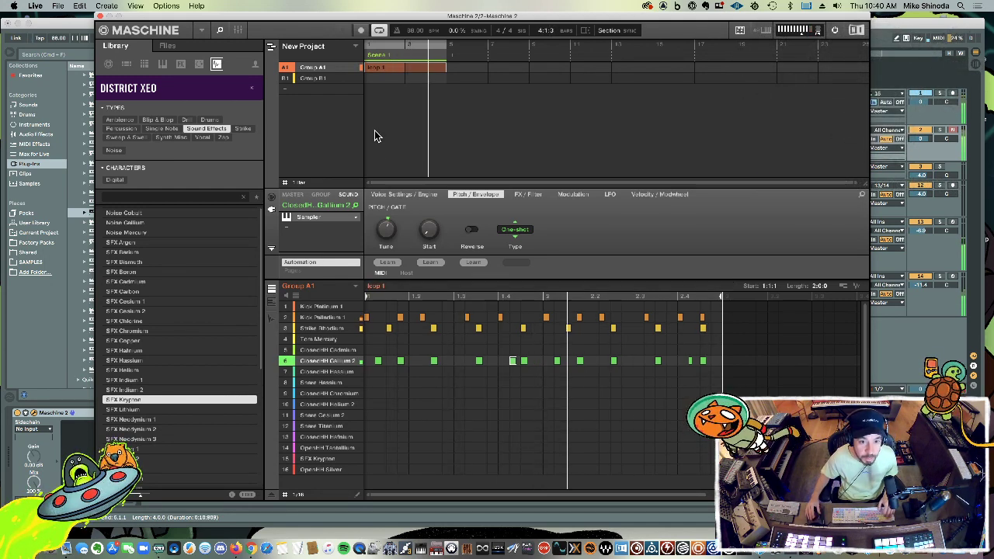
pyautogui.moveTo(406, 56); pyautogui.dragTo(431, 57)
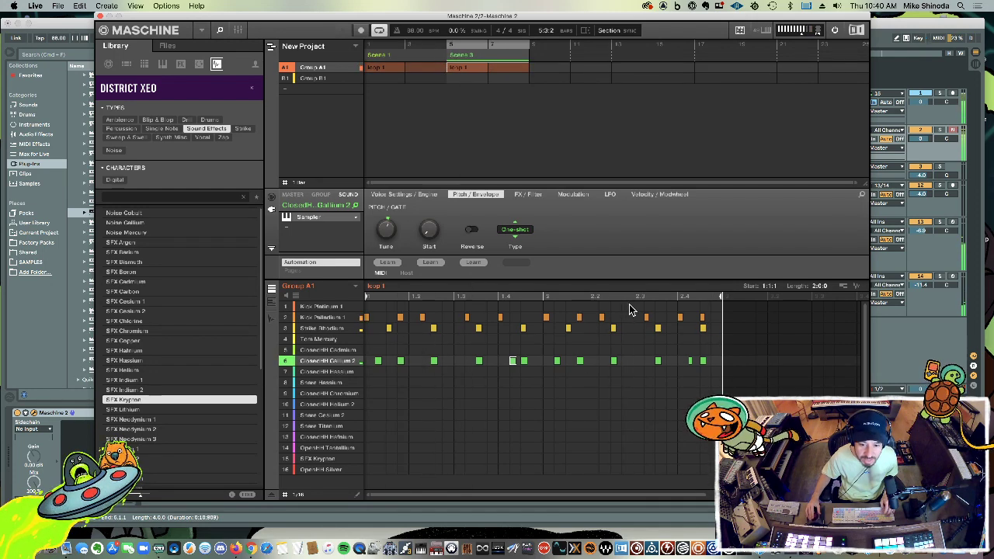
# Step: Move Scene 1's kick notes to Kick Platinum 1 and name Scene 3's pattern "loop 2"
pyautogui.click(418, 54)
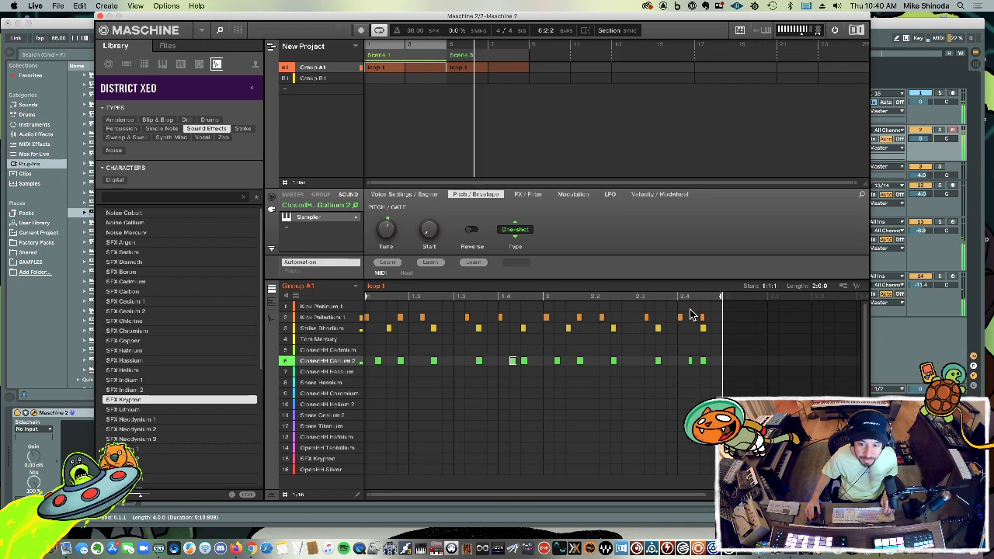
pyautogui.moveTo(728, 325); pyautogui.dragTo(370, 310)
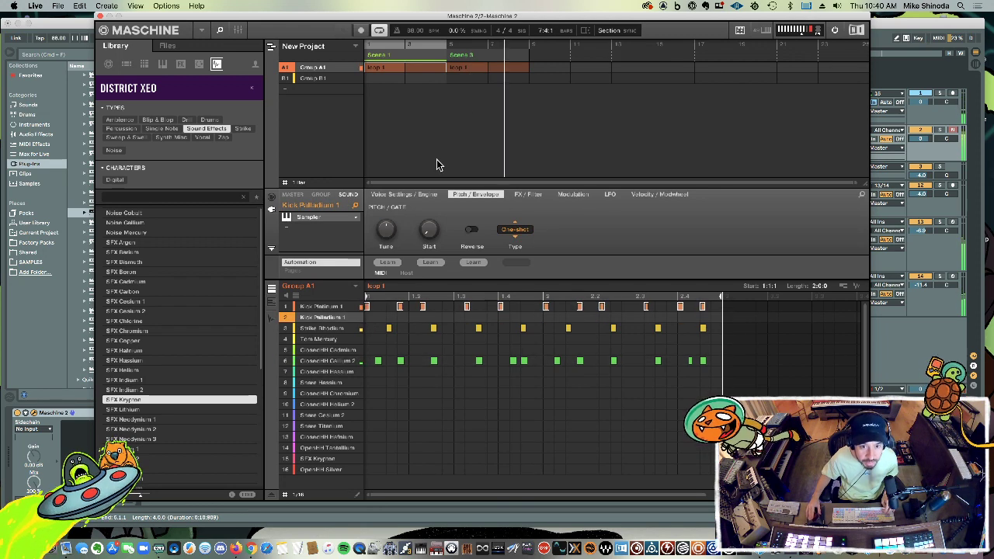
pyautogui.click(482, 54)
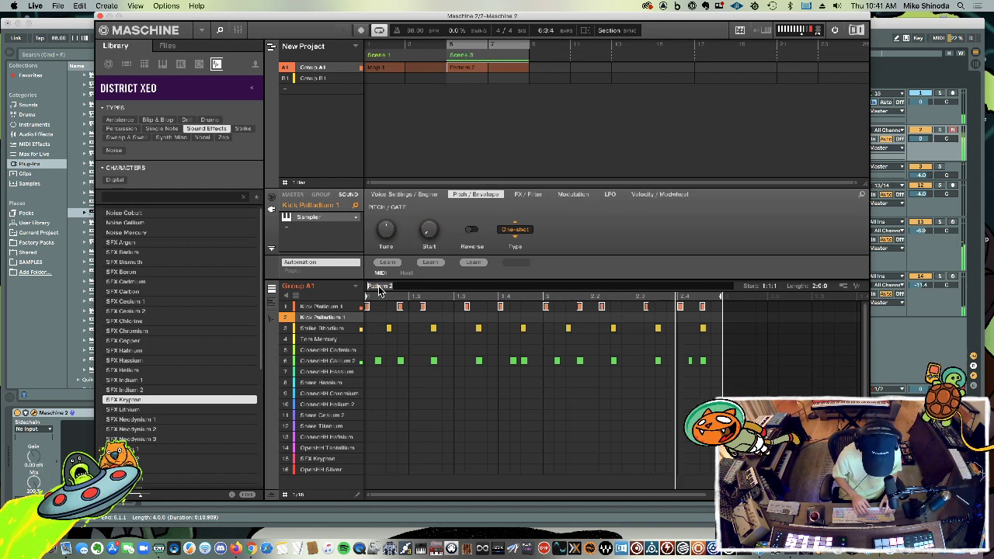
pyautogui.press('Return')
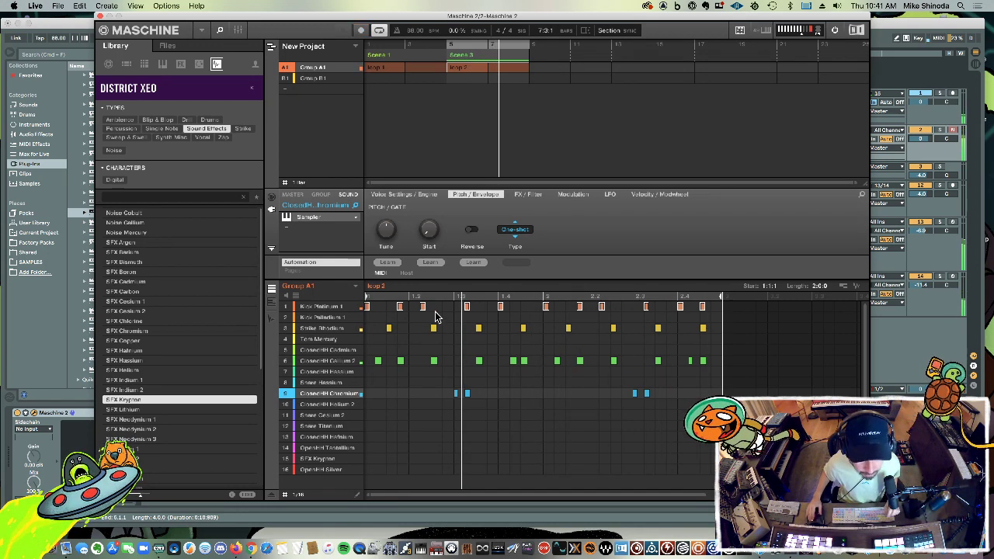
# Step: Replace the Kick Platinum 1 hits after 1.3 and 2.3 with hits one sixteenth before 1.4 and 2.4, in loop 2 and loop 1
pyautogui.click(466, 307)
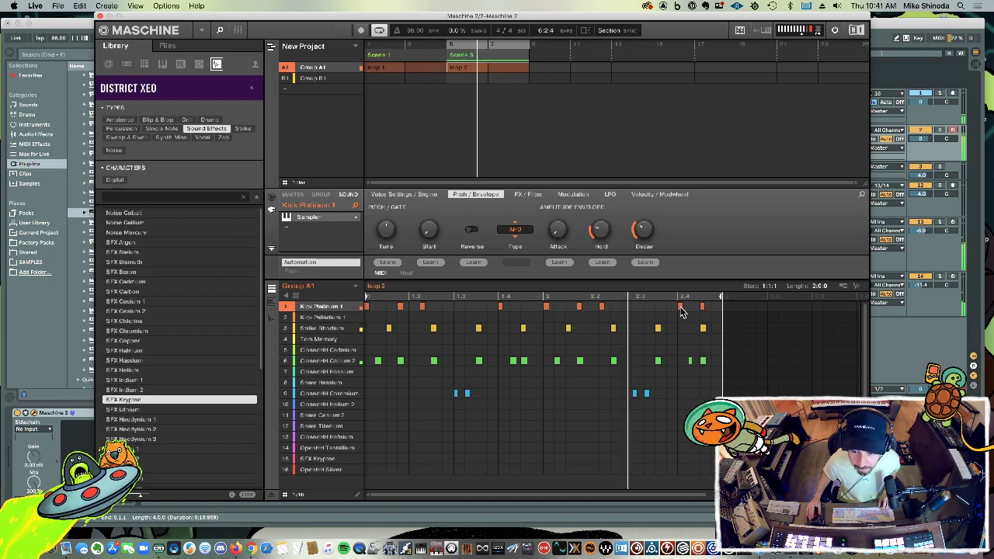
pyautogui.click(666, 308)
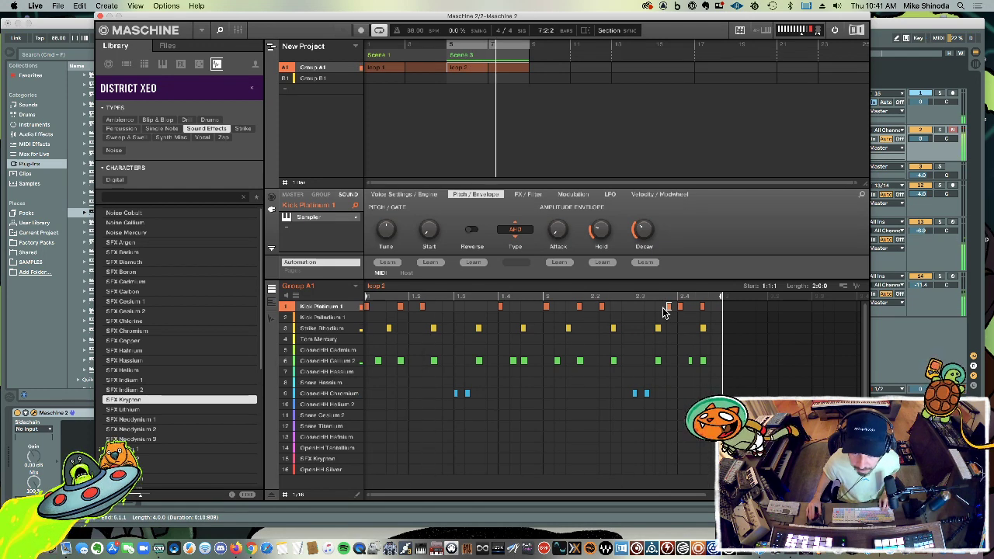
pyautogui.click(500, 307)
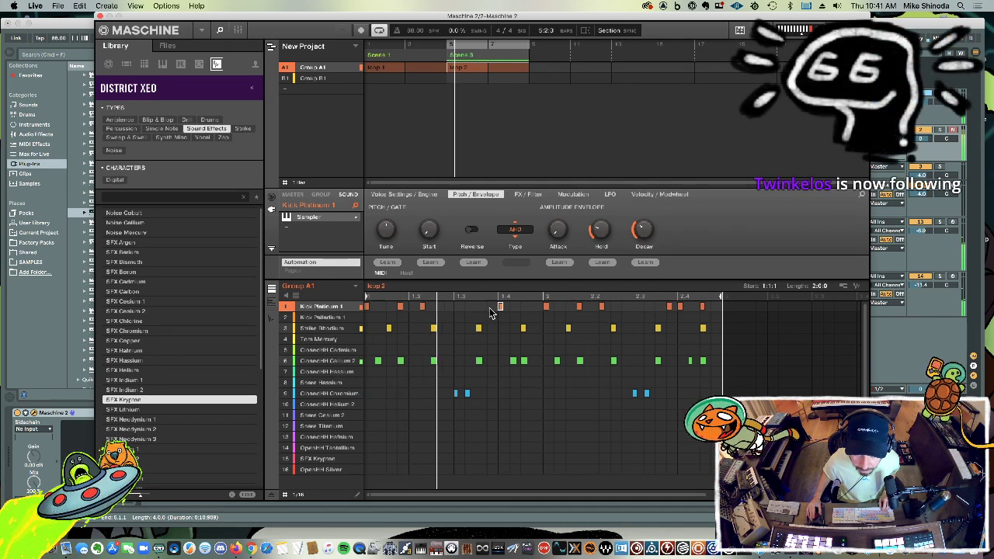
pyautogui.click(489, 307)
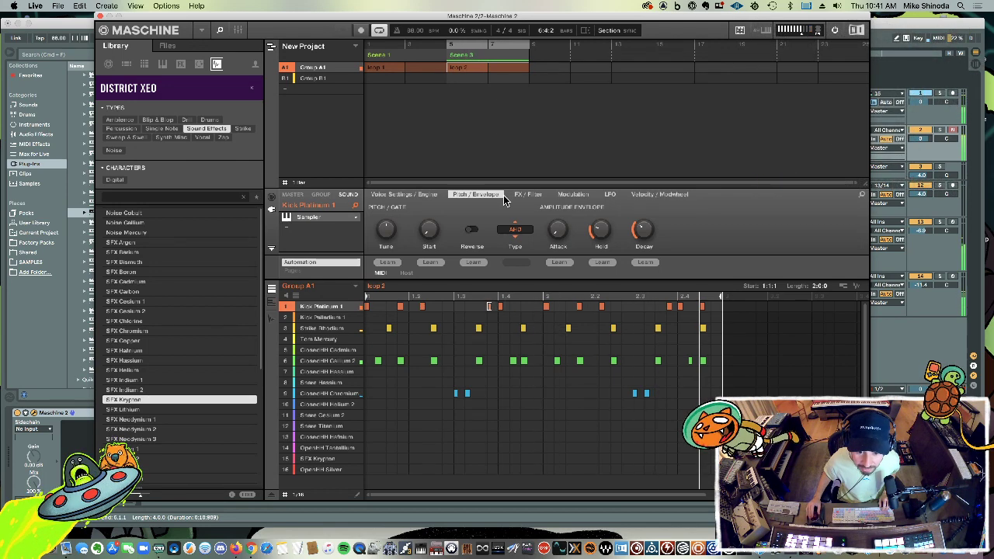
pyautogui.click(421, 56)
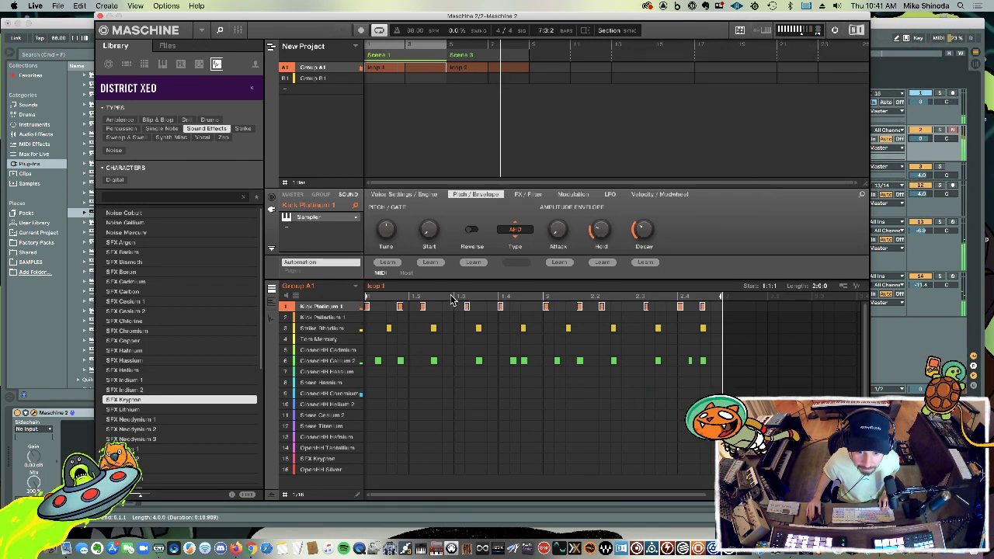
pyautogui.moveTo(449, 317); pyautogui.dragTo(484, 309)
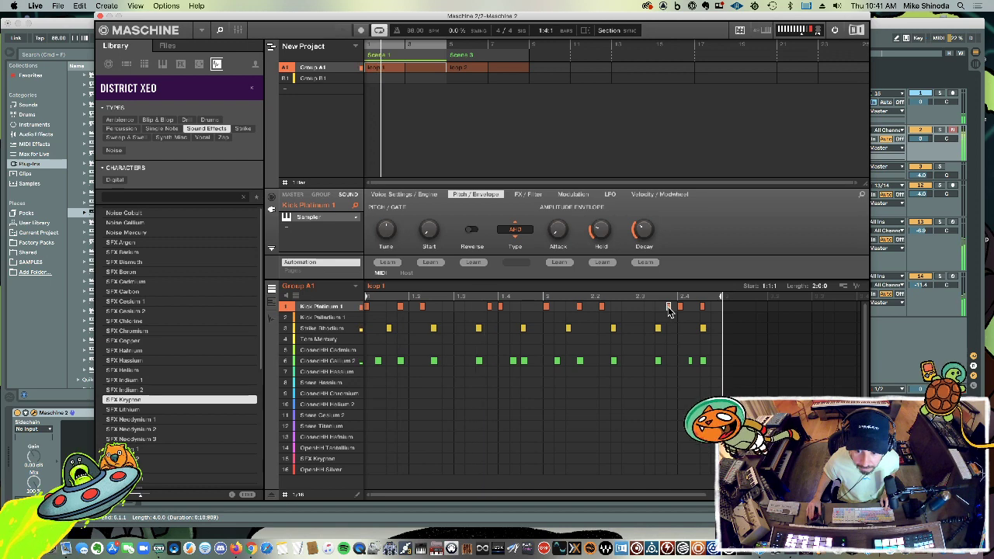
# Step: Record a ClosedHH Hafnium part in Scene 3's loop 2 and tidy its hits around beat 2.3
pyautogui.click(489, 54)
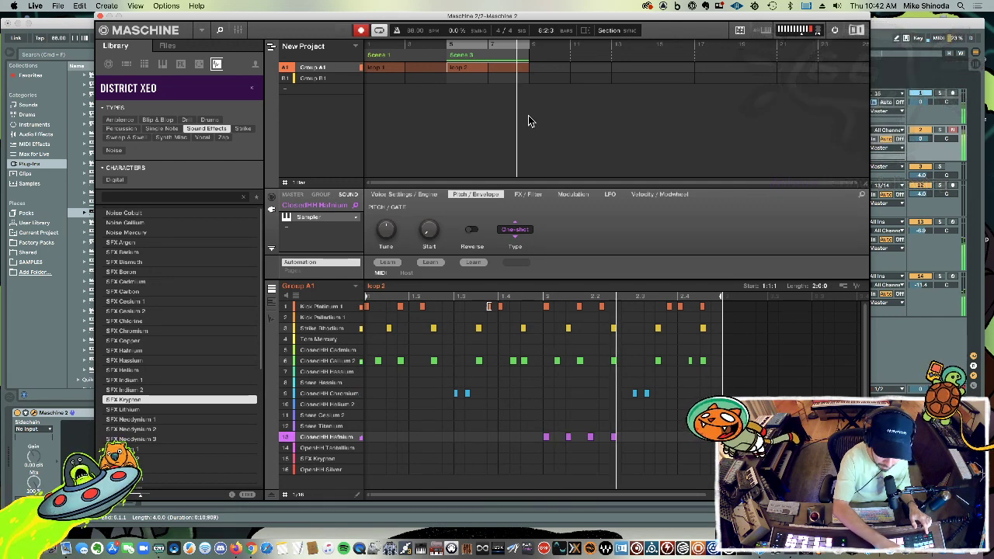
pyautogui.moveTo(637, 447)
pyautogui.mouseDown()
pyautogui.moveTo(542, 420)
pyautogui.moveTo(547, 440)
pyautogui.moveTo(378, 442)
pyautogui.moveTo(541, 448)
pyautogui.moveTo(646, 438)
pyautogui.mouseUp()
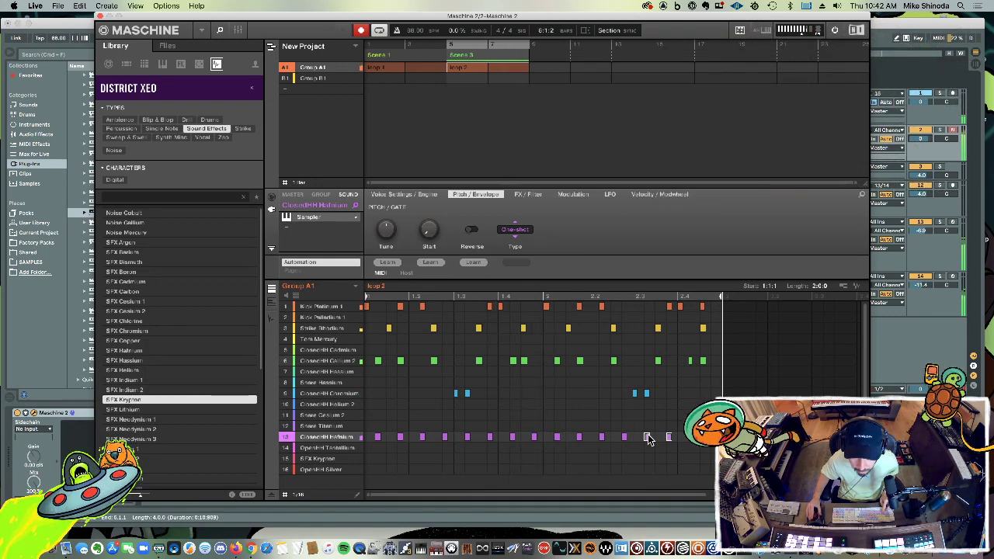
pyautogui.click(687, 448)
pyautogui.press('space')
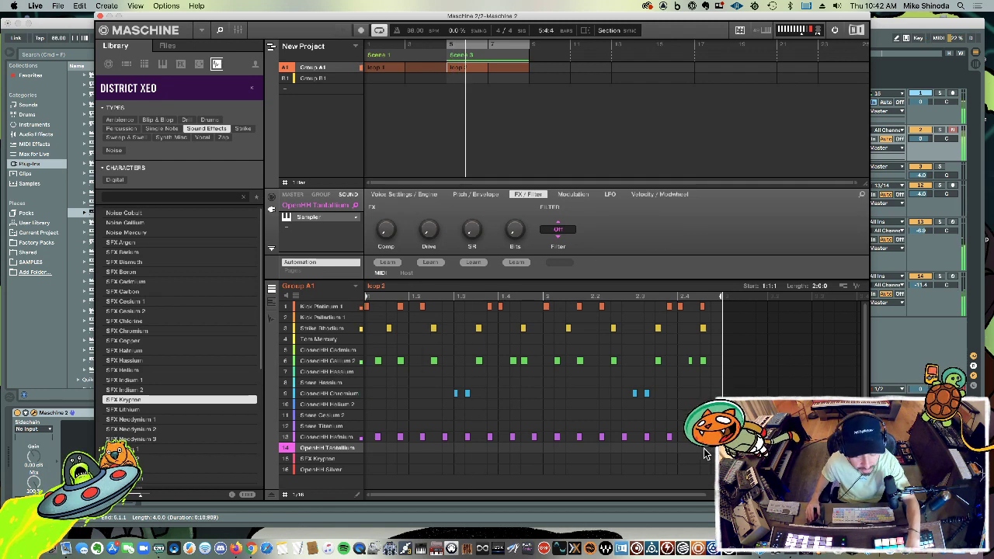
pyautogui.click(313, 437)
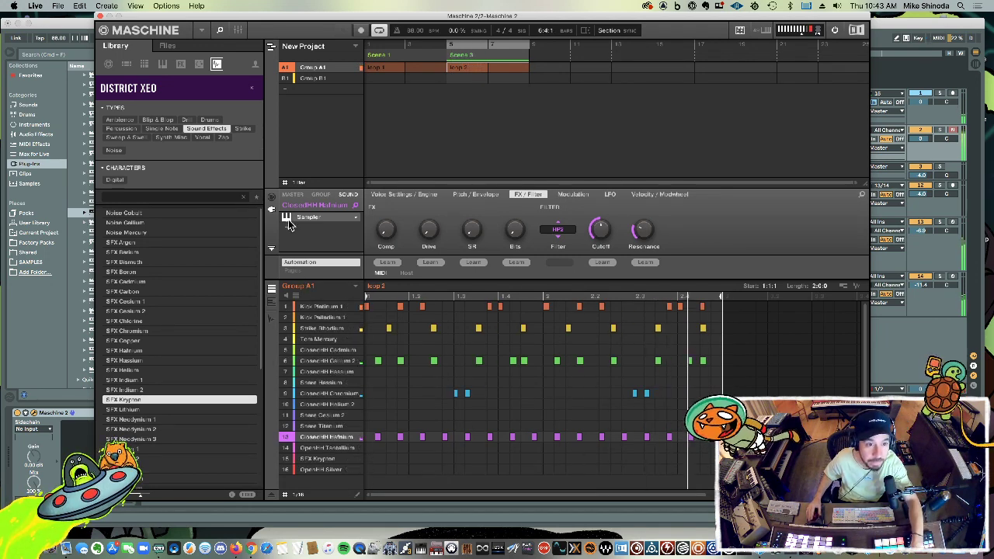
pyautogui.click(238, 31)
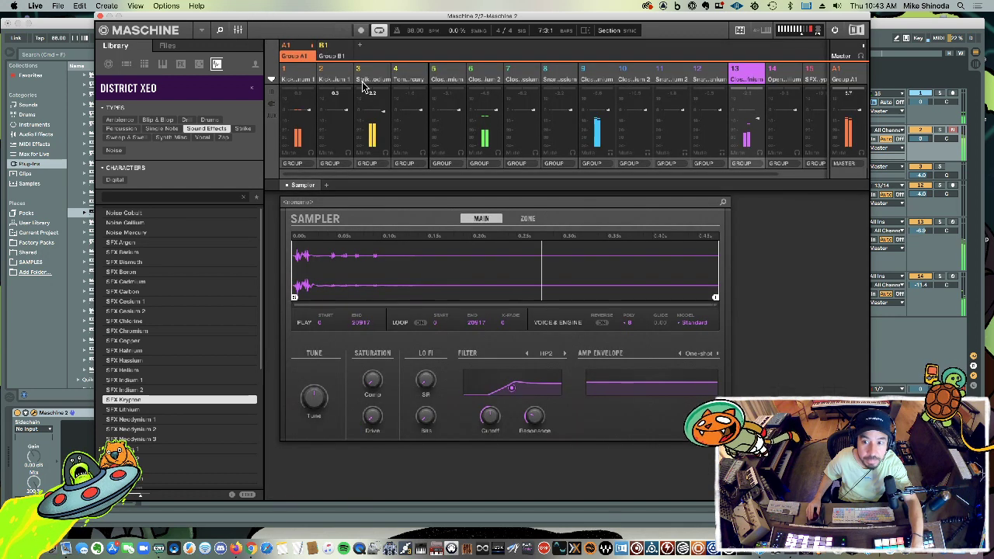
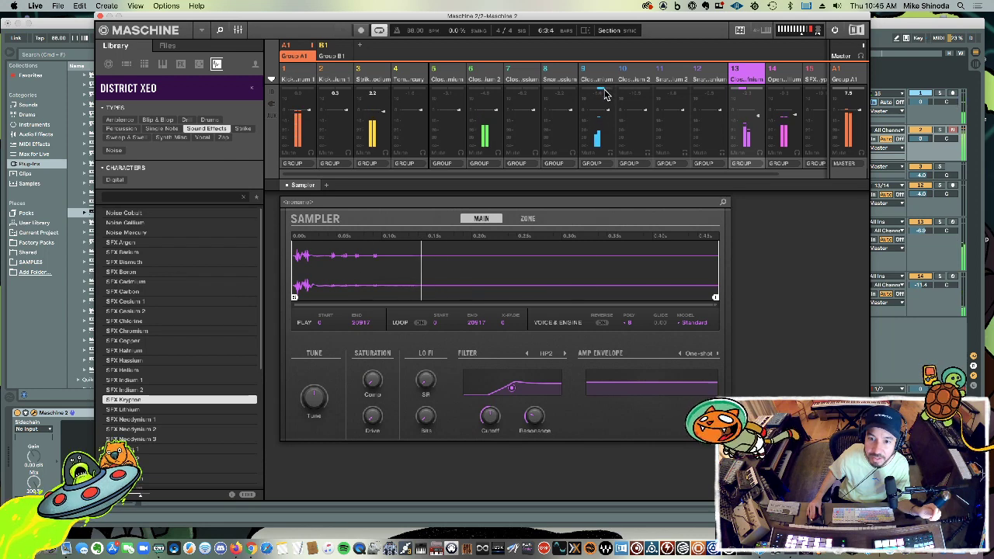
pyautogui.click(787, 74)
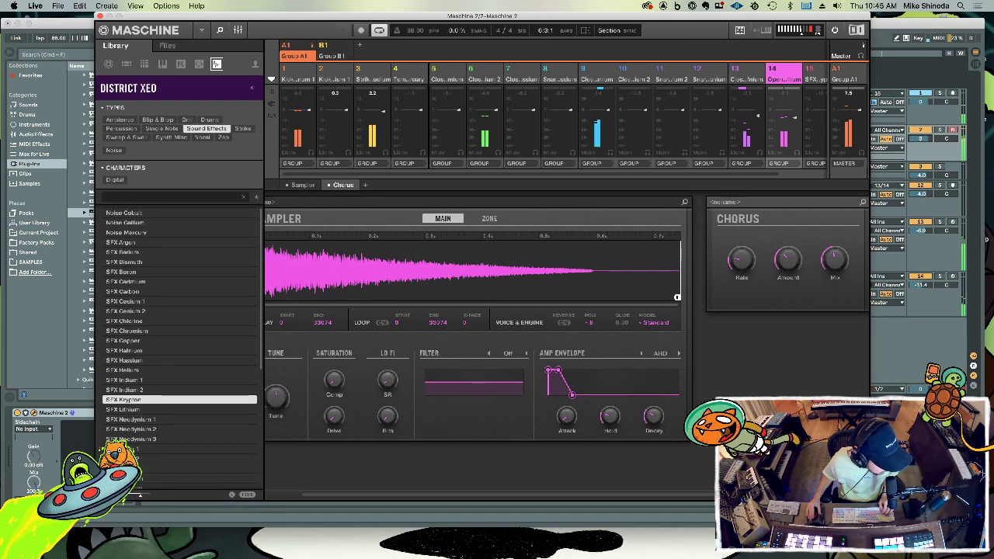
# Step: Return to Maschine's arrangement view and extend Scene 4 with Pattern 3 to four bars, ending at bar 13
pyautogui.press('super+alt+p')
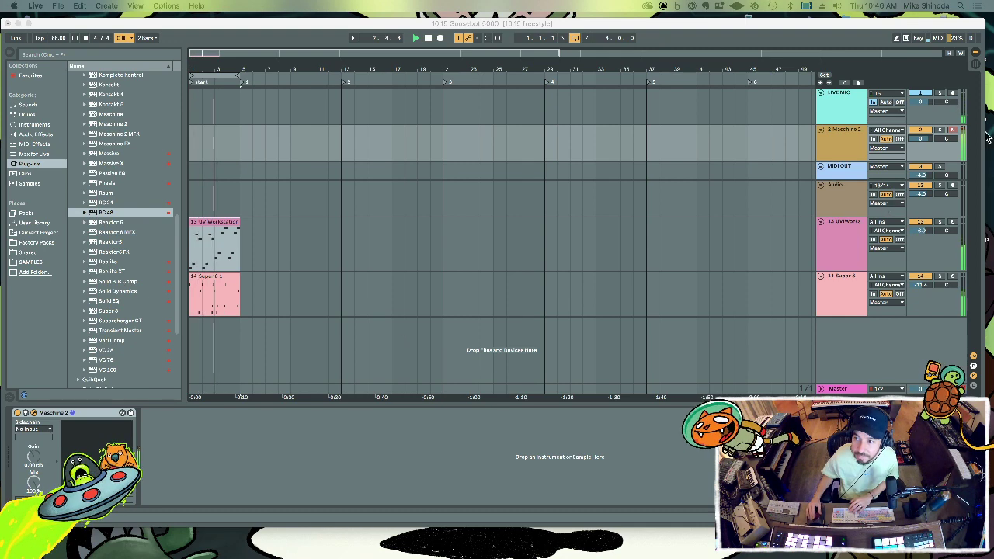
pyautogui.press('super+alt+p')
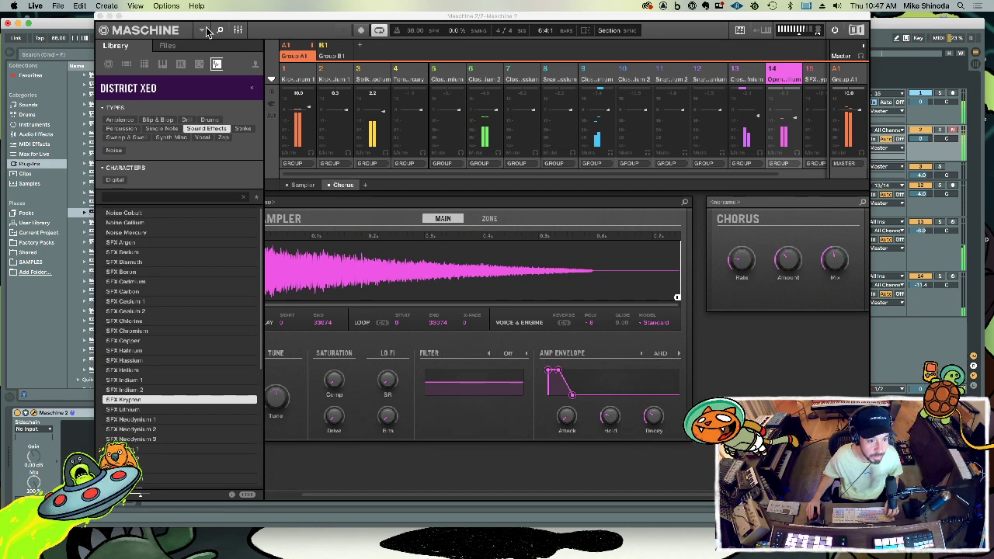
pyautogui.click(236, 31)
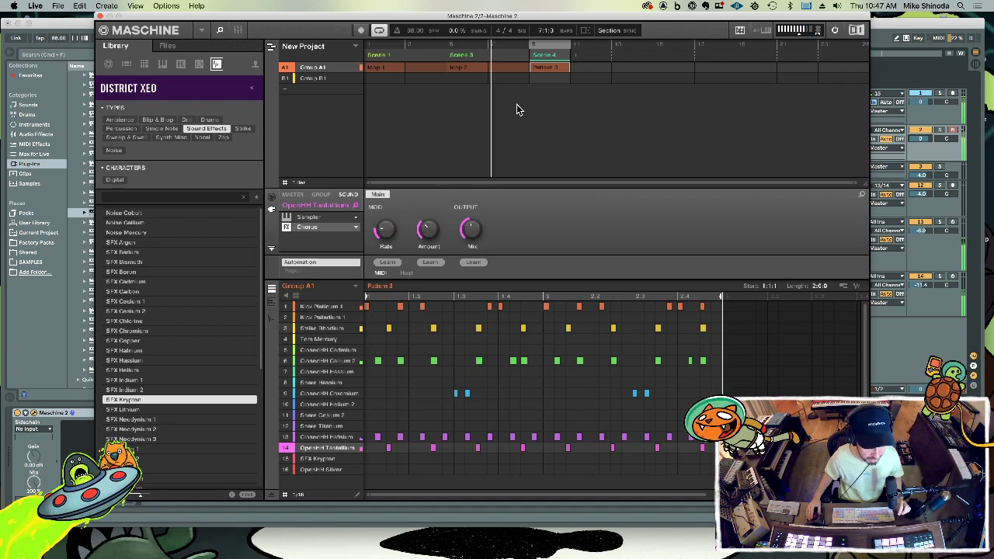
pyautogui.click(553, 65)
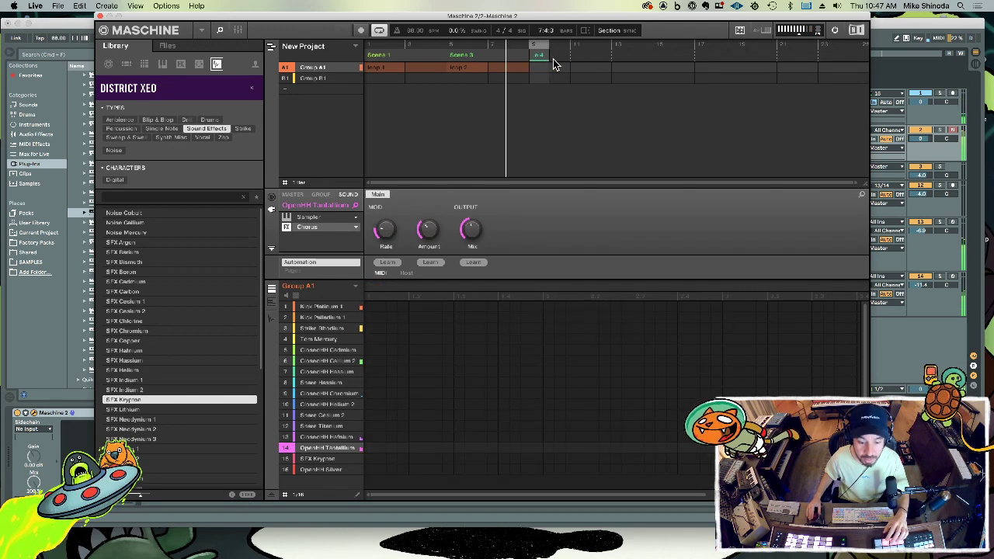
pyautogui.click(553, 62)
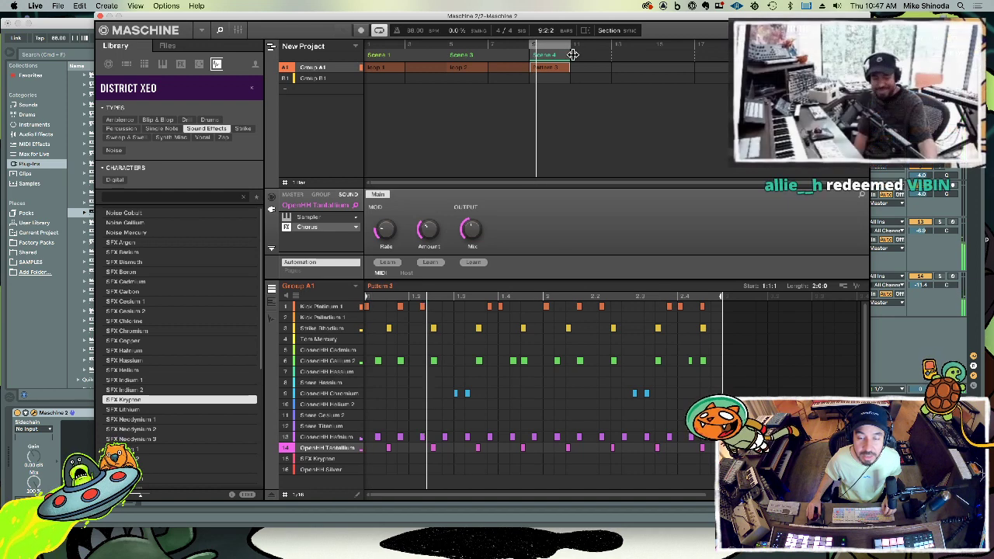
pyautogui.moveTo(569, 54); pyautogui.dragTo(611, 55)
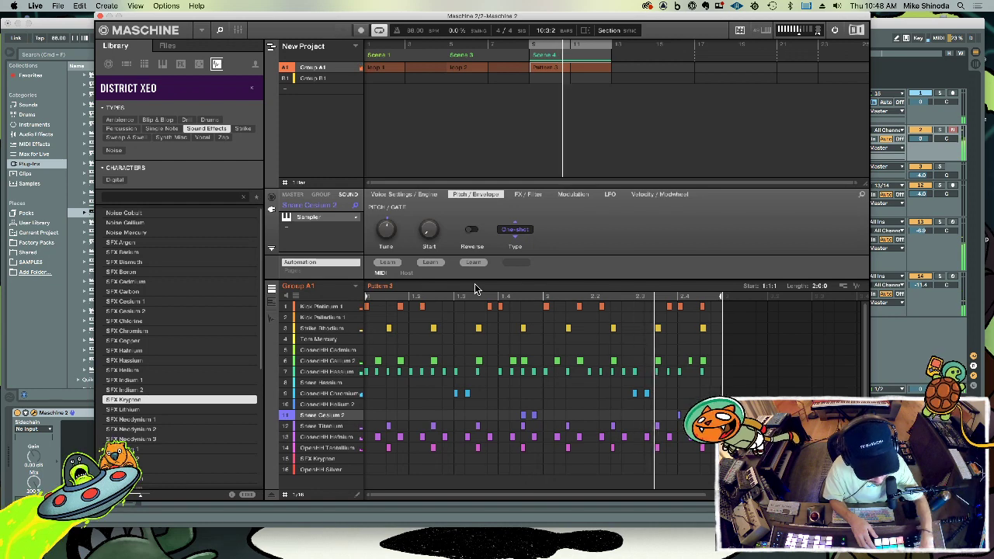
# Step: Check the mixer, return to Pattern 3, and lengthen the opening SFX Krypton and OpenHH Silver notes to about one beat
pyautogui.click(239, 30)
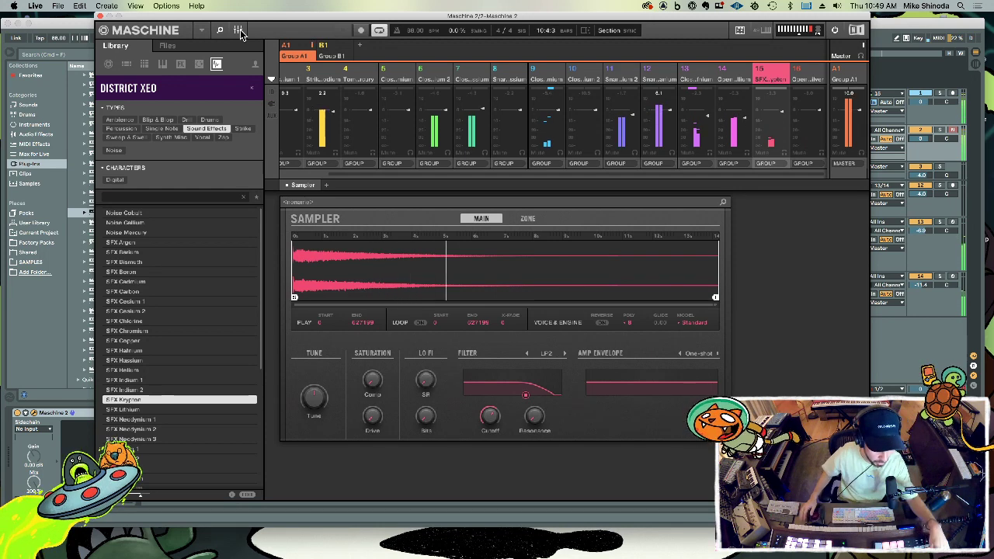
pyautogui.click(239, 31)
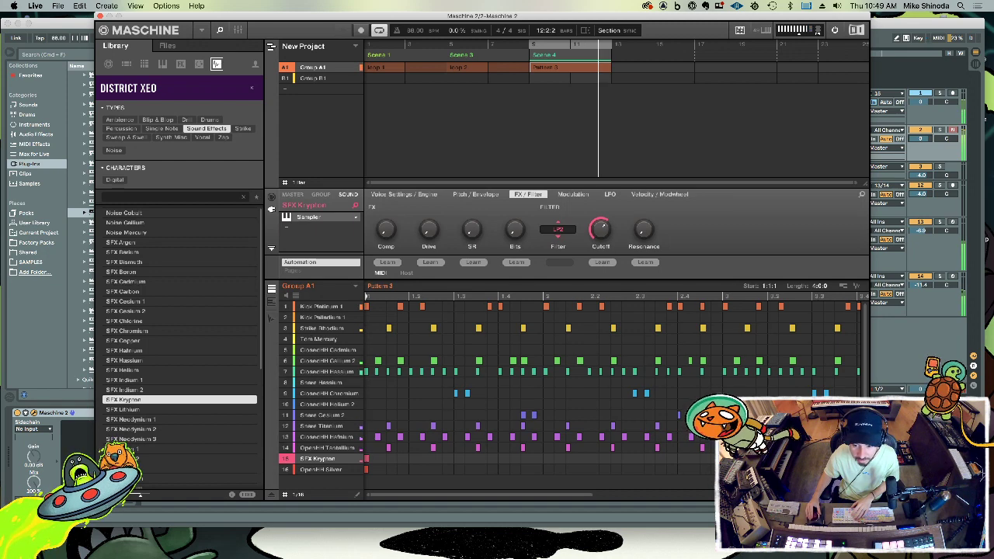
pyautogui.moveTo(596, 494); pyautogui.dragTo(593, 535)
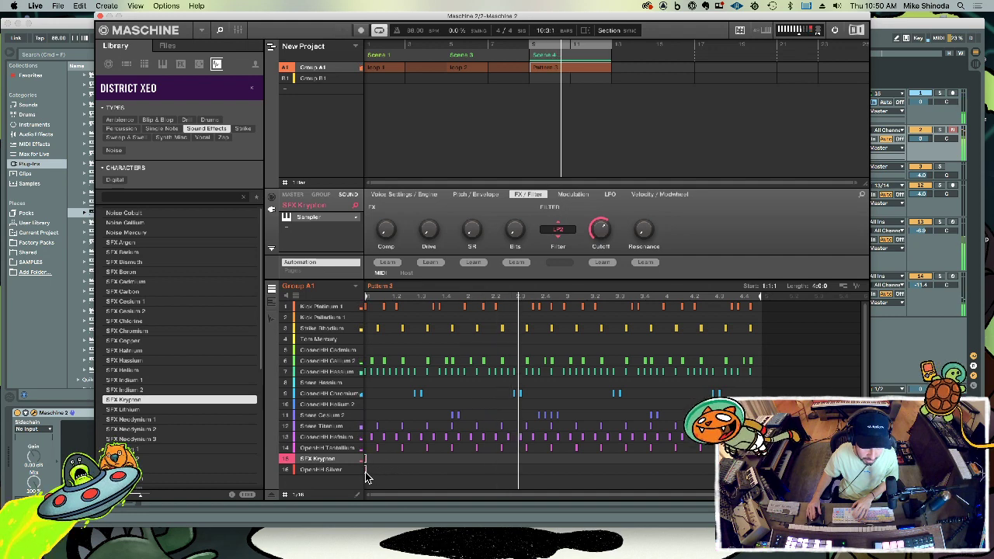
pyautogui.moveTo(366, 468); pyautogui.dragTo(382, 470)
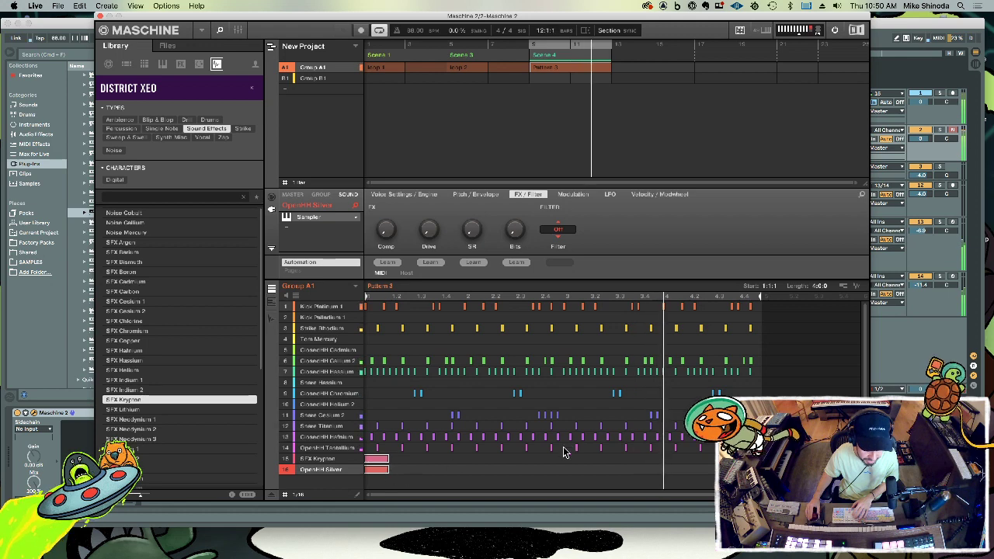
# Step: Move Pattern 3's kick hits in Scene 4 from Kick Platinum 1 to Kick Palladium 1, giving Kick Palladium 1 an EQ filter
pyautogui.click(416, 59)
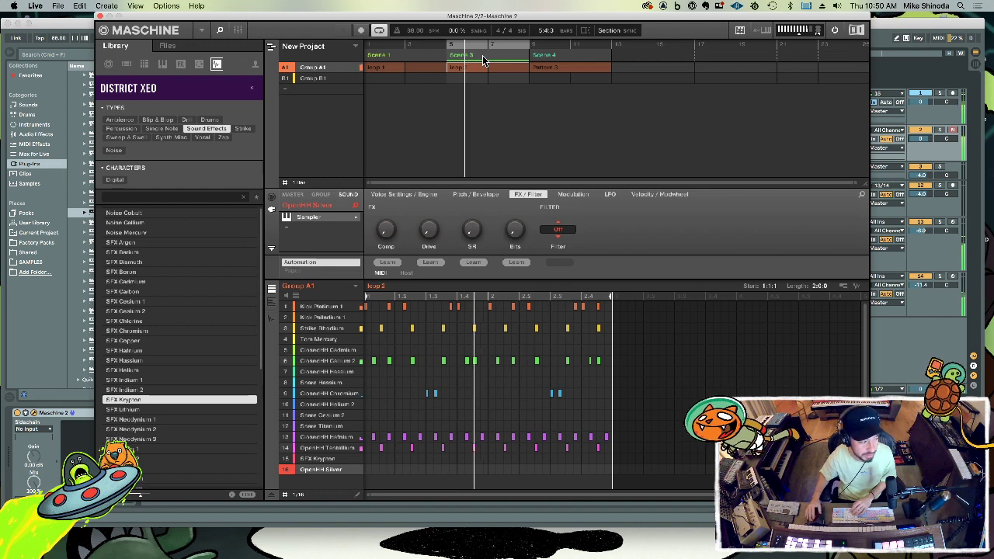
pyautogui.click(563, 54)
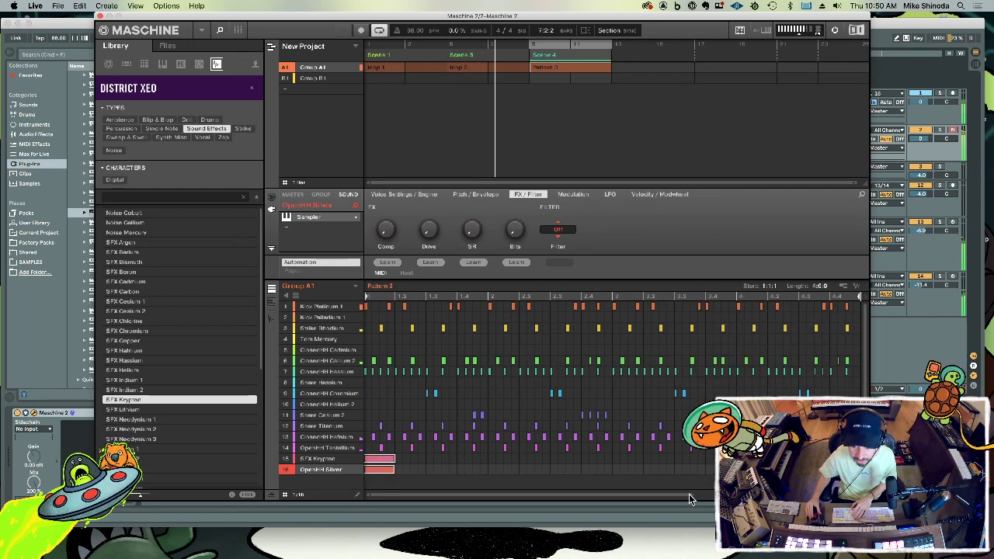
pyautogui.moveTo(750, 305); pyautogui.dragTo(329, 293)
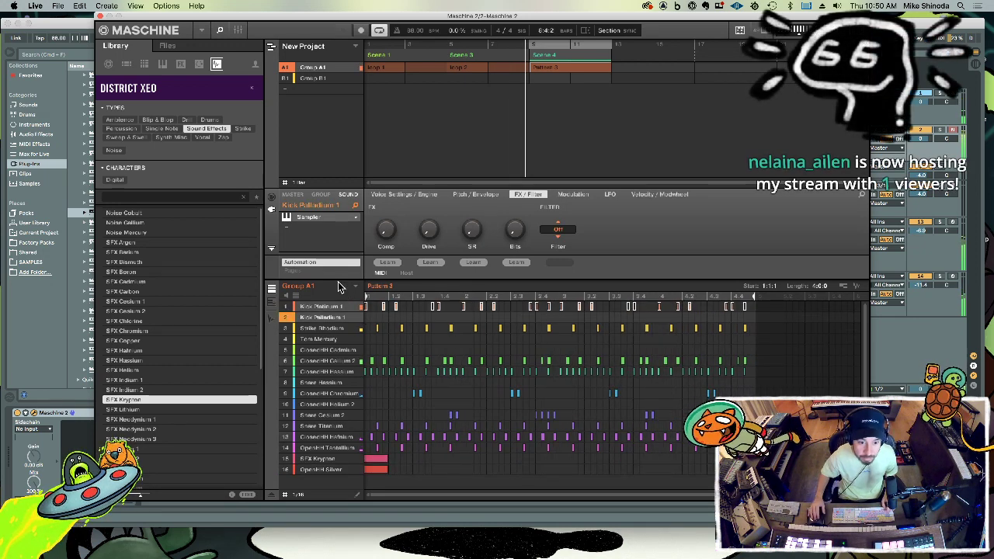
pyautogui.moveTo(658, 307); pyautogui.dragTo(658, 319)
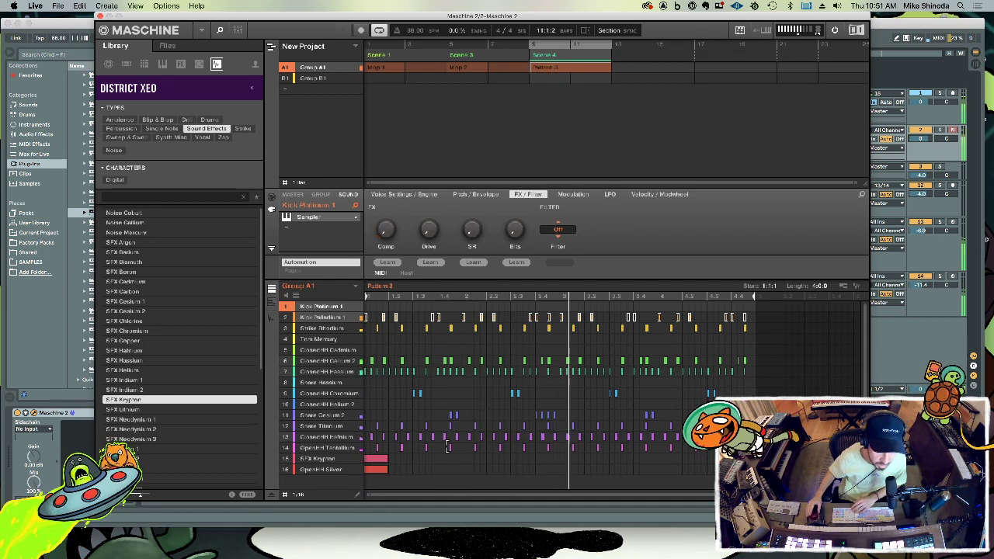
pyautogui.click(327, 318)
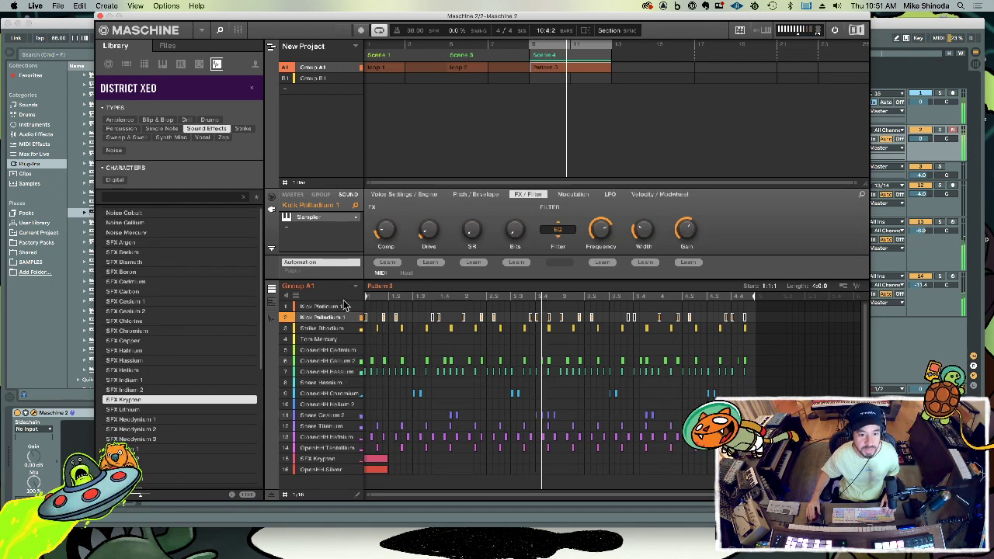
# Step: Rename Scene 4's Pattern 3 as "CH"
pyautogui.doubleClick(381, 287)
pyautogui.write('CH')
pyautogui.press('Return')
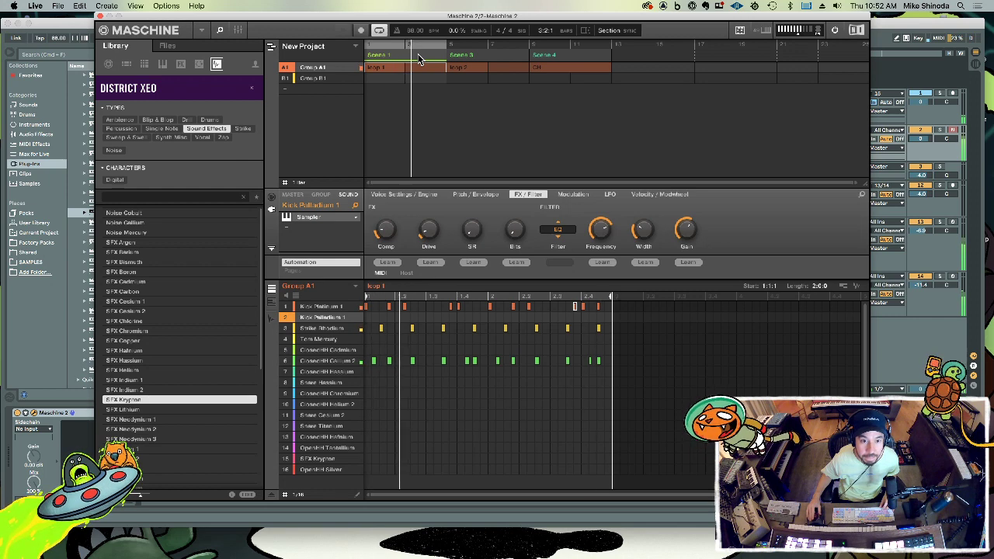
# Step: Add a Scene 5 after Scene 4 with a copy of the loop 1 pattern, and name that pattern "V2"
pyautogui.click(619, 64)
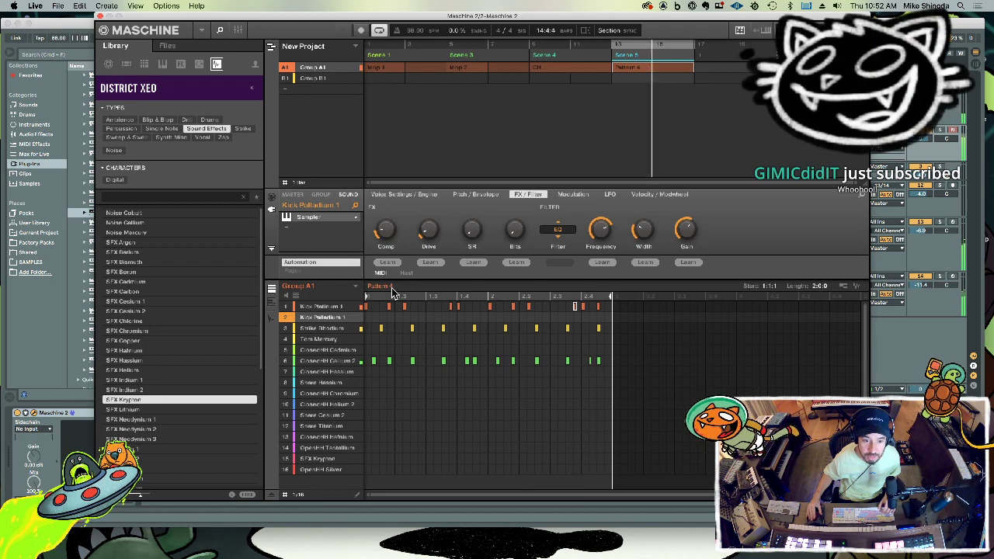
pyautogui.doubleClick(380, 286)
pyautogui.write('V2')
pyautogui.press('Return')
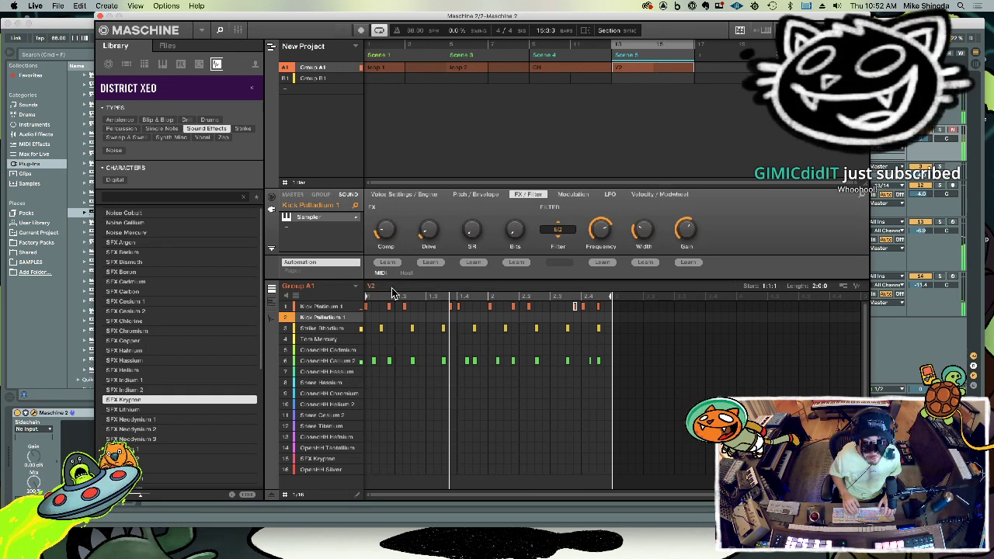
# Step: Delete all ClosedHH Gallium 2 hits from Scene 1's pattern and rename it "loop 1 k/s"
pyautogui.click(416, 60)
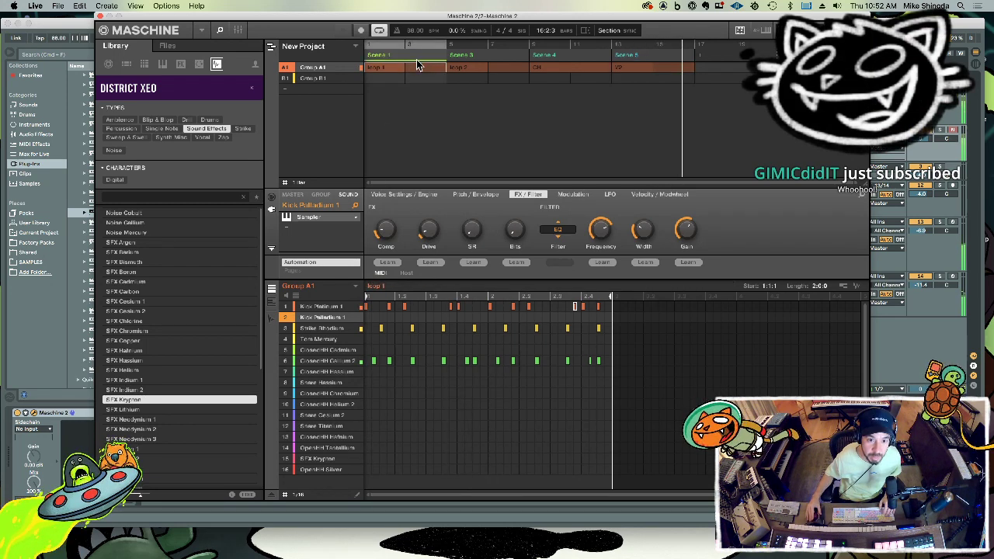
pyautogui.moveTo(632, 372); pyautogui.dragTo(357, 393)
pyautogui.press('Delete')
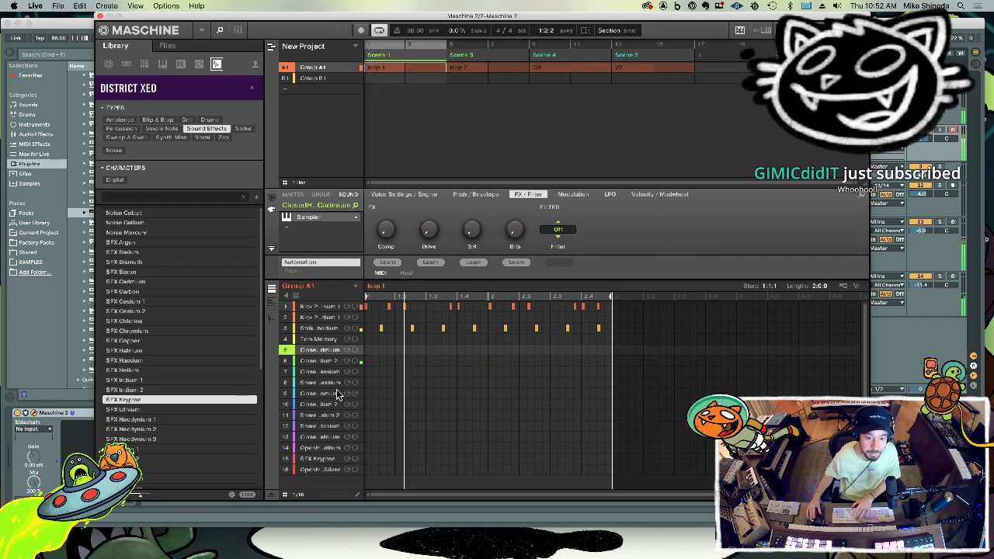
pyautogui.doubleClick(436, 289)
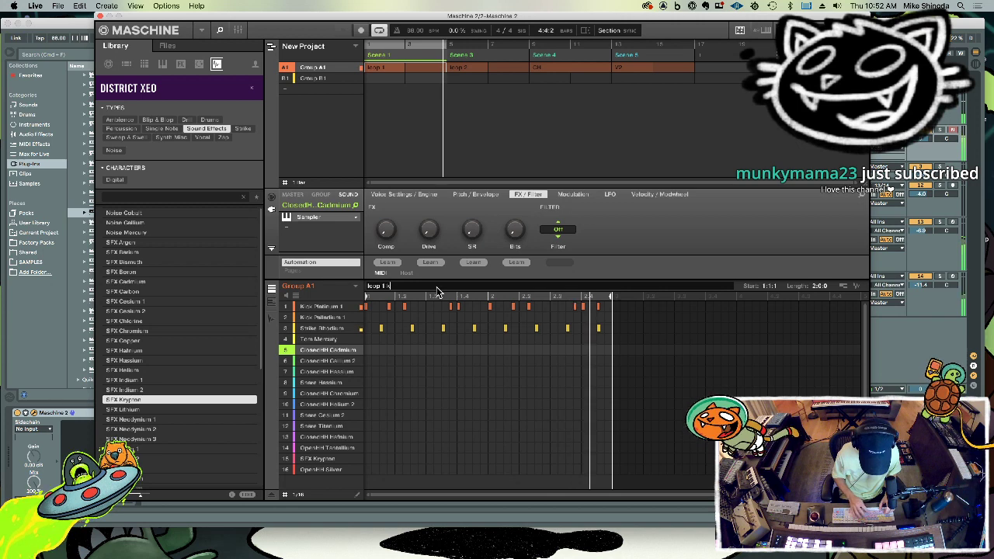
pyautogui.write('k/s')
pyautogui.press('Return')
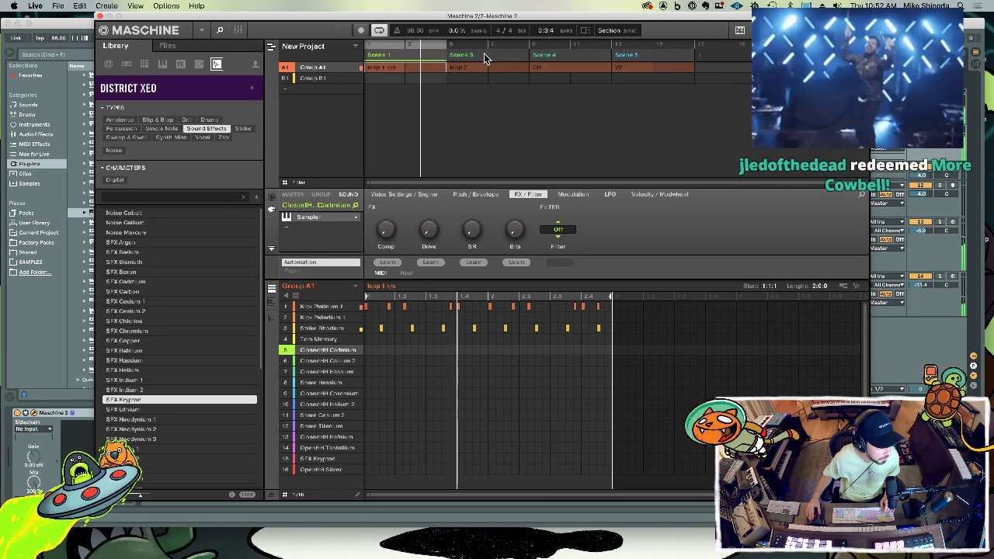
# Step: Switch to the Live arrangement, check the UVIWorkstation clip, and return to the Maschine 2 window
pyautogui.click(101, 15)
pyautogui.click(230, 231)
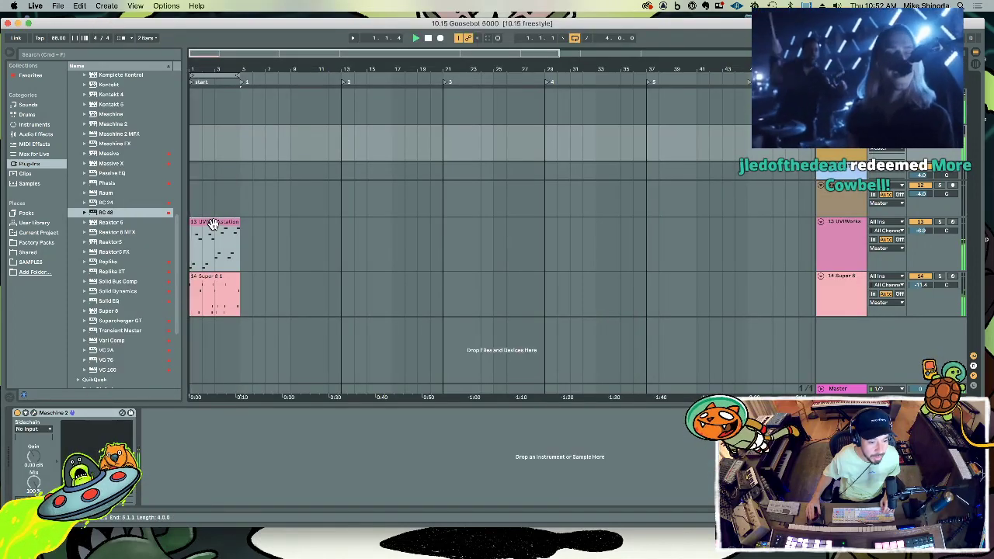
pyautogui.click(213, 223)
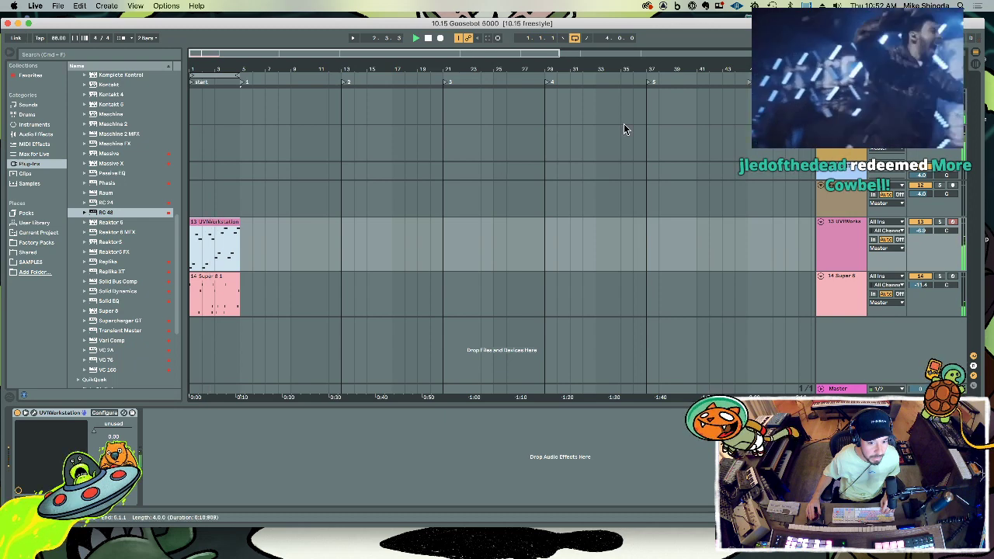
pyautogui.click(837, 153)
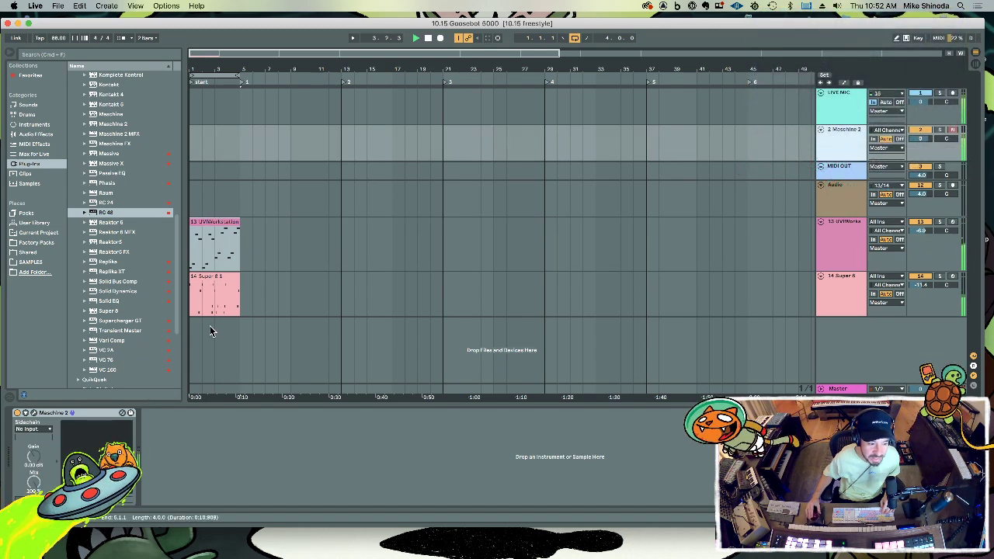
pyautogui.click(32, 414)
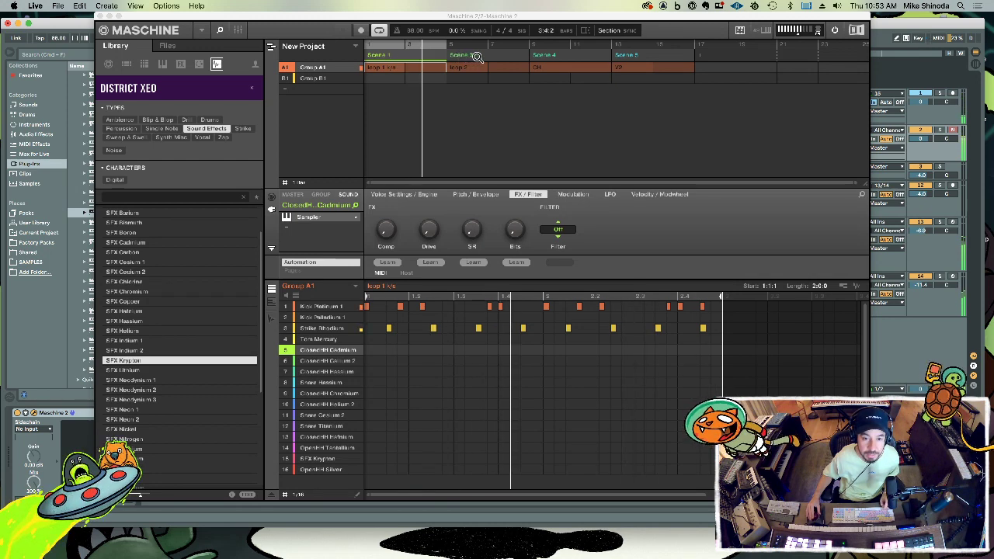
# Step: Insert an empty section before Scene 1 and extend it to four bars, so Scene 1 starts at bar 5
pyautogui.click(423, 56)
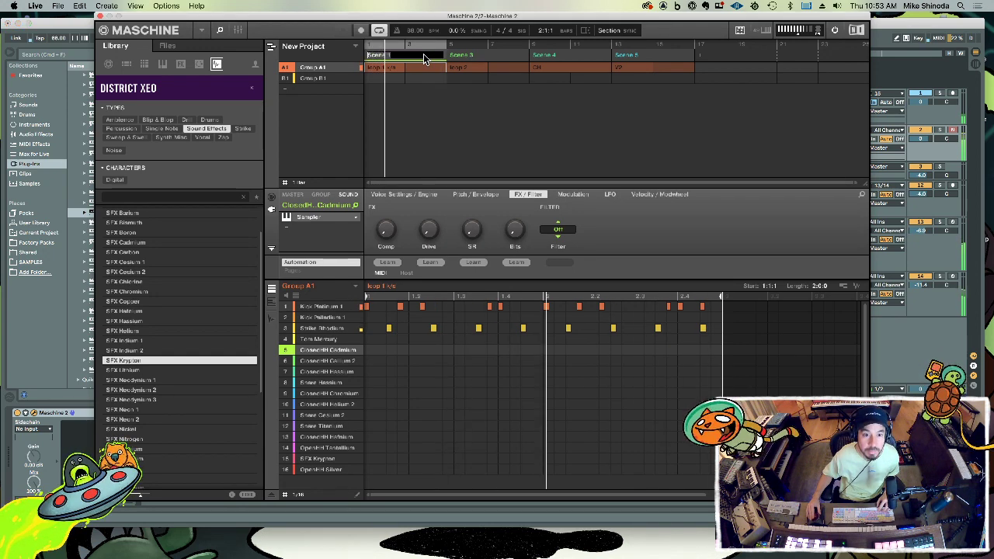
pyautogui.click(435, 107)
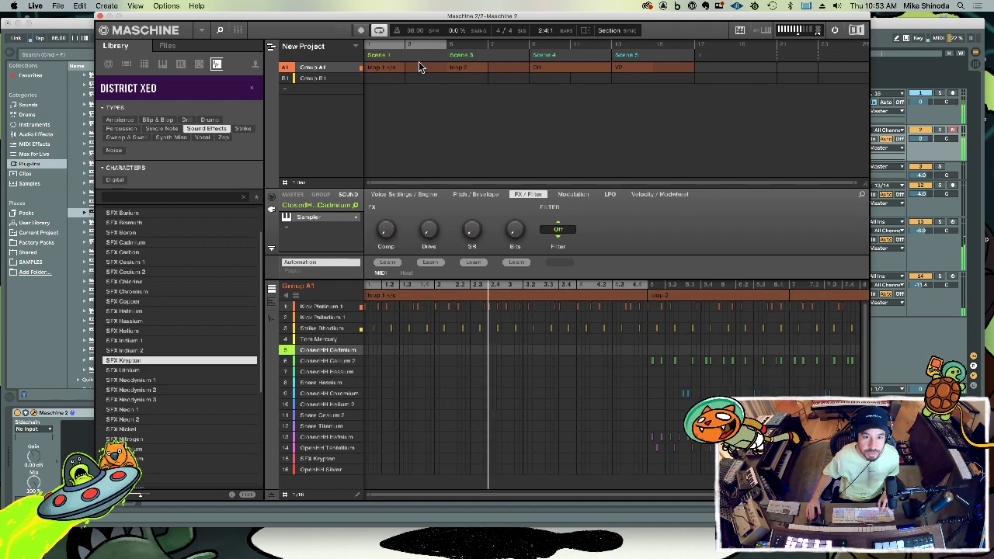
pyautogui.click(701, 54)
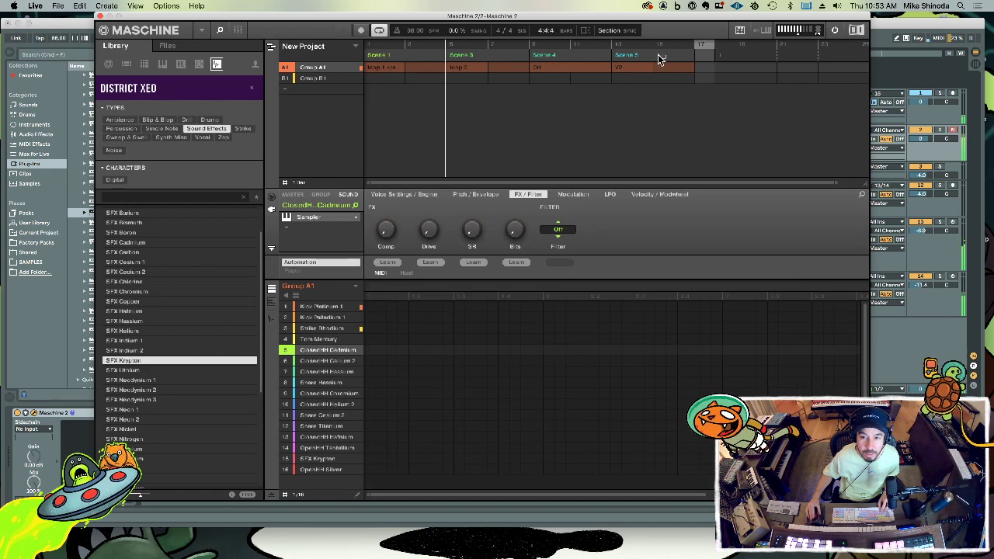
pyautogui.click(378, 58)
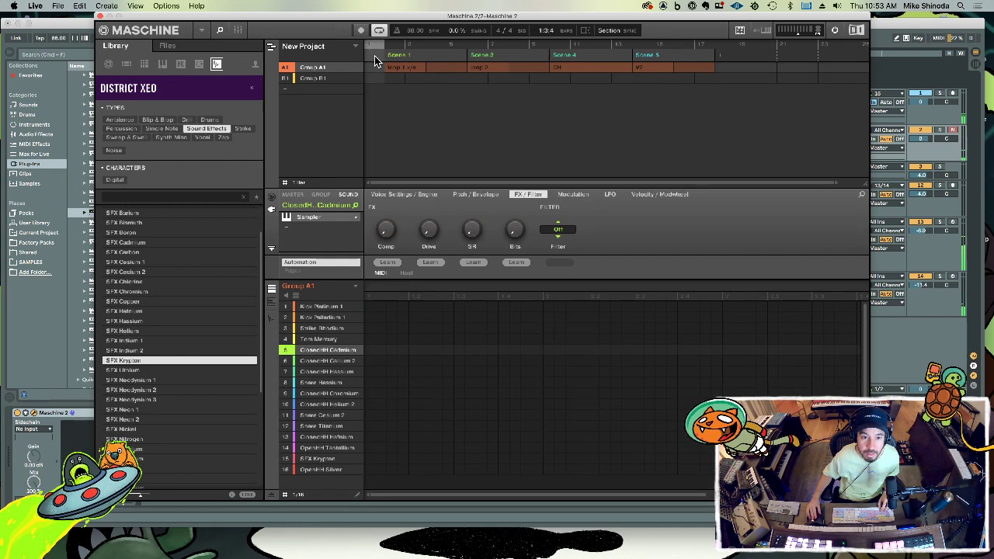
pyautogui.moveTo(390, 55); pyautogui.dragTo(409, 56)
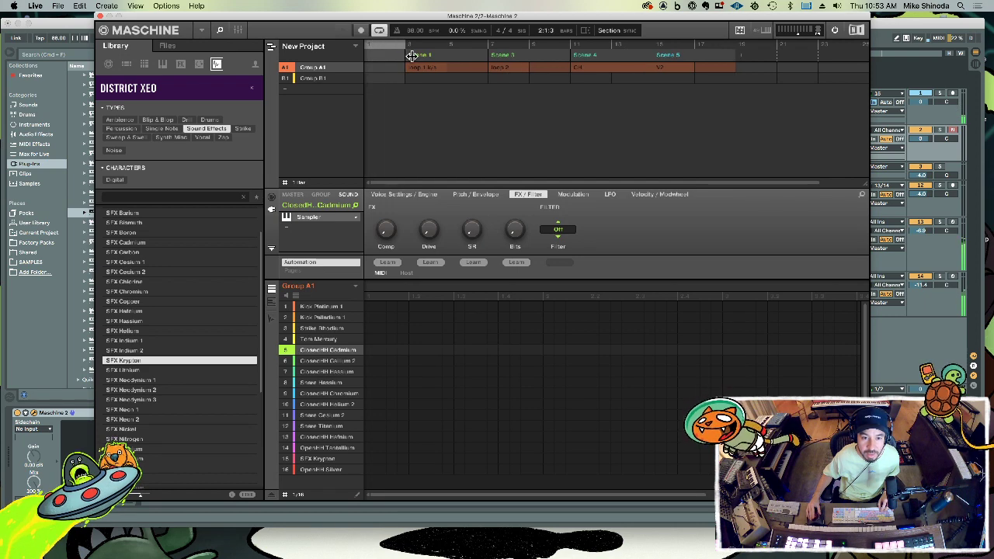
pyautogui.moveTo(415, 56); pyautogui.dragTo(437, 56)
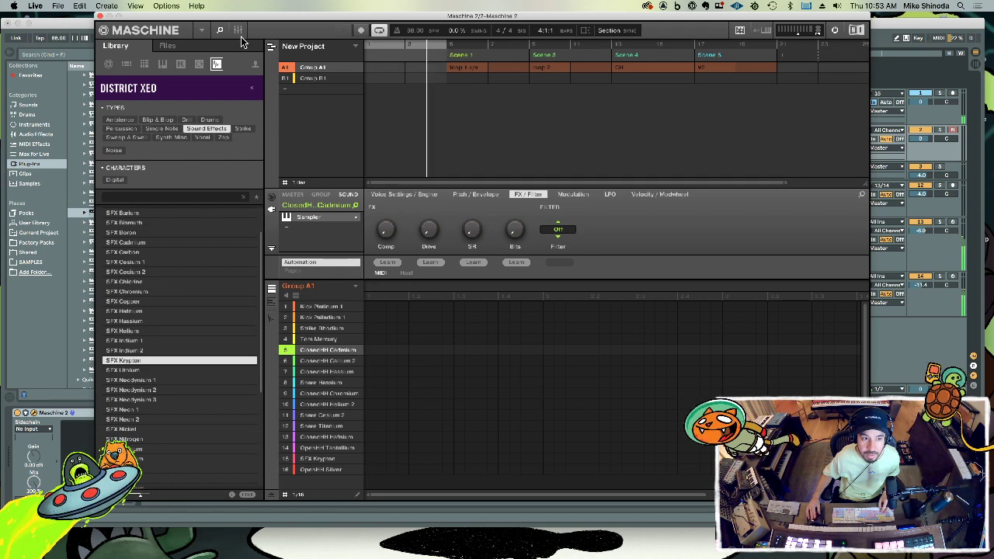
# Step: In Live's arrangement, move the Super 8 clip to bar 9 and duplicate the UVIWorkstation clip twice up to bar 13
pyautogui.click(99, 15)
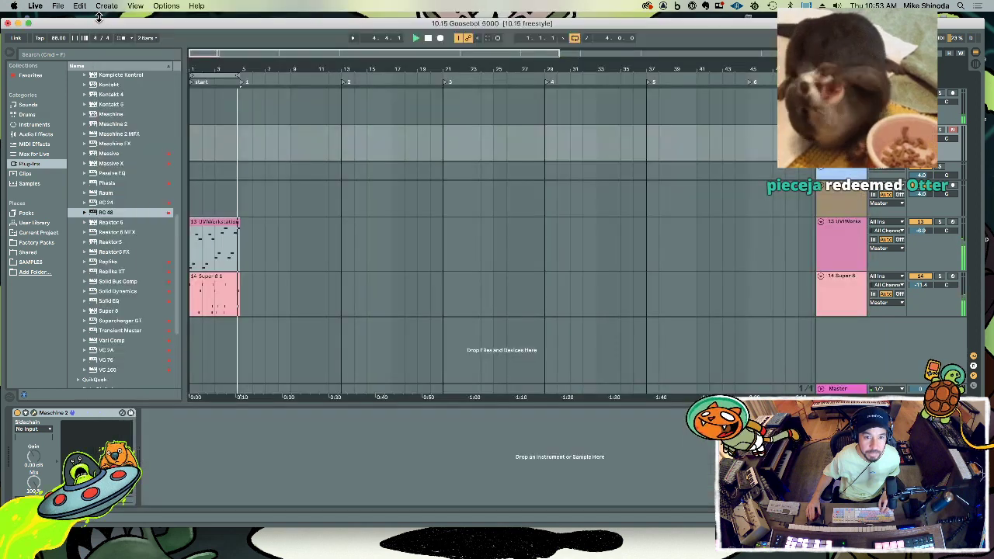
pyautogui.click(278, 285)
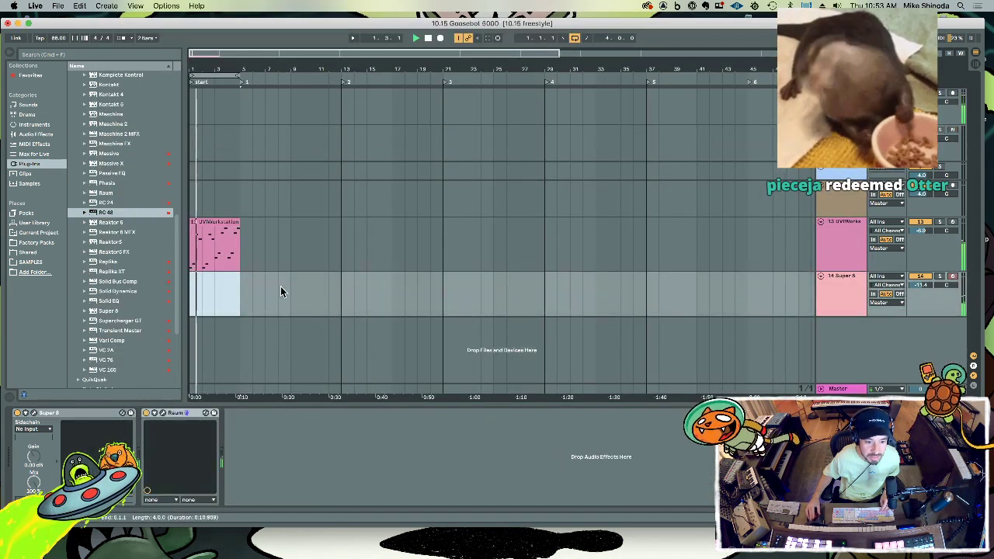
pyautogui.click(291, 291)
pyautogui.press('super+v')
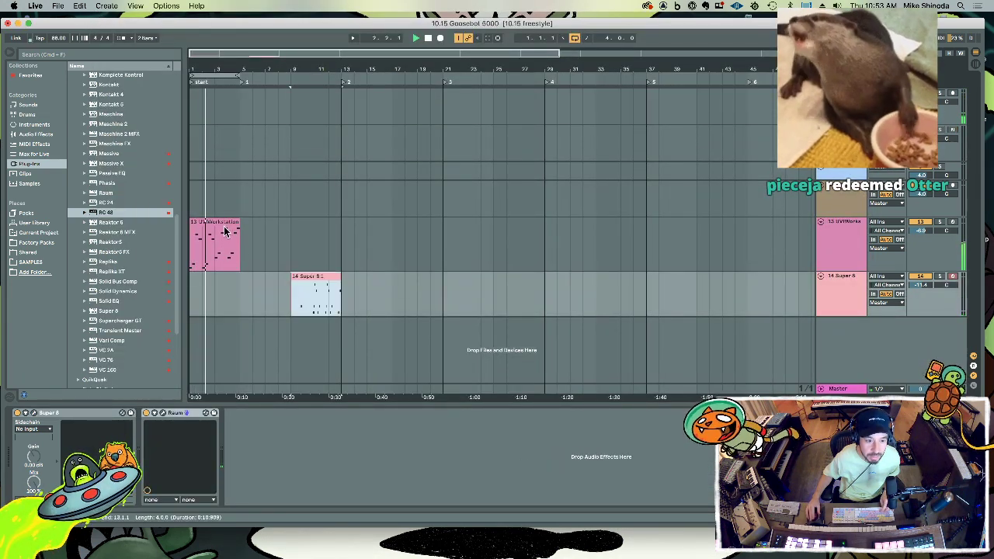
pyautogui.click(223, 222)
pyautogui.press('super+d')
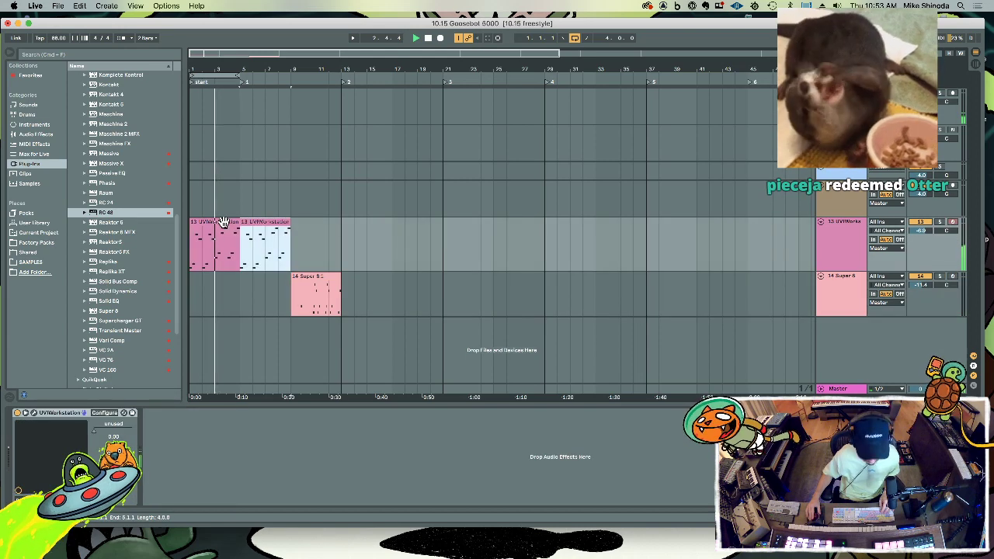
pyautogui.press('super+d')
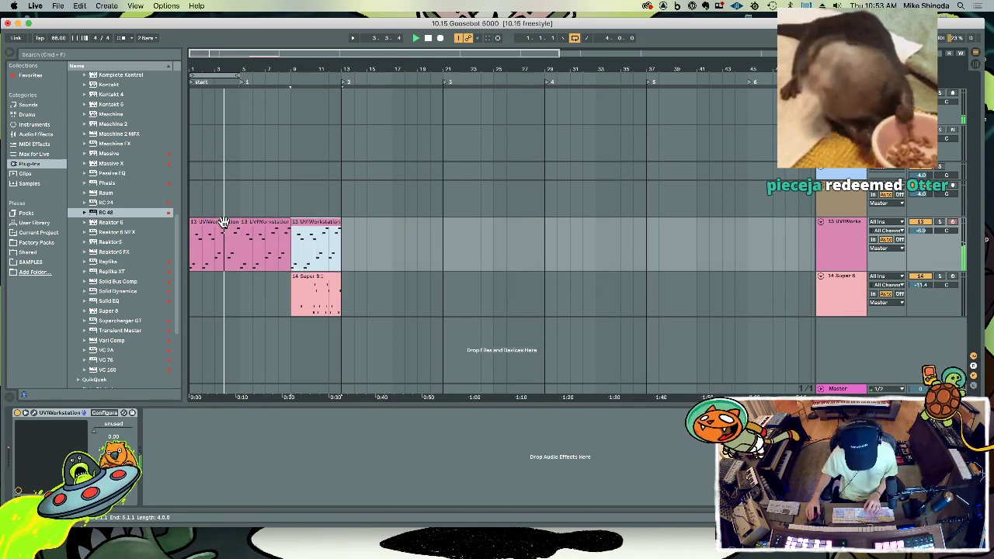
# Step: Set Live's start position at bar 5 on the Maschine 2 track and place the Maschine window below Live's timeline
pyautogui.click(846, 133)
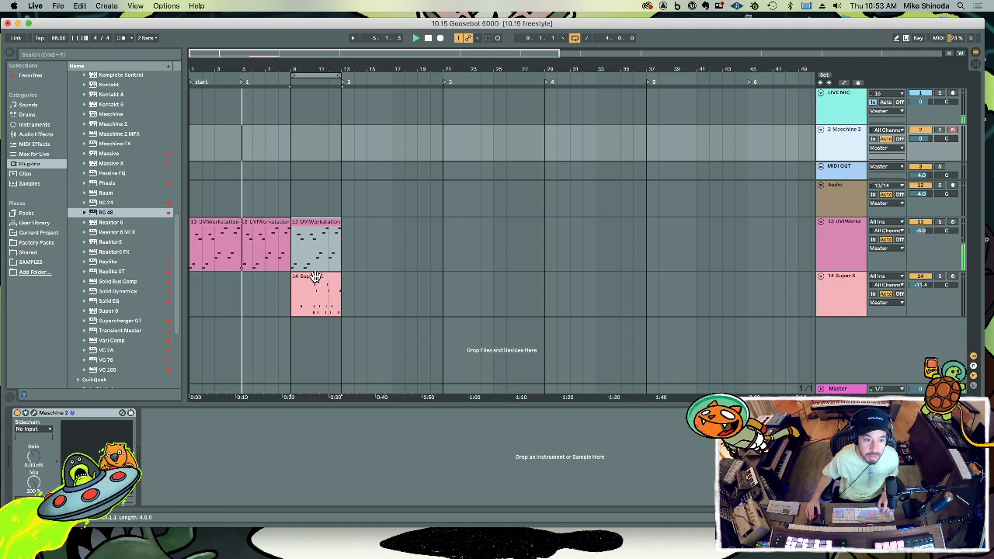
pyautogui.click(34, 415)
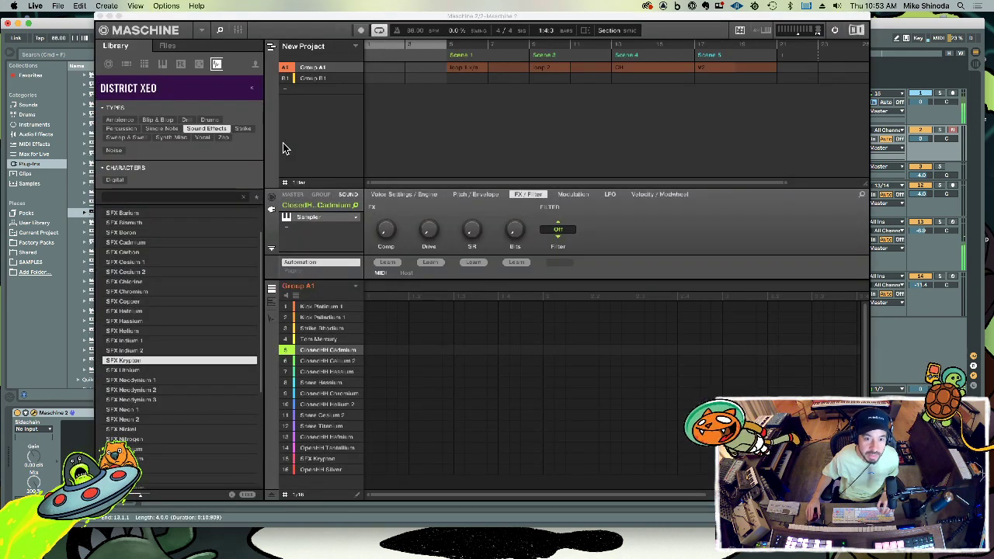
pyautogui.moveTo(391, 16); pyautogui.dragTo(375, 340)
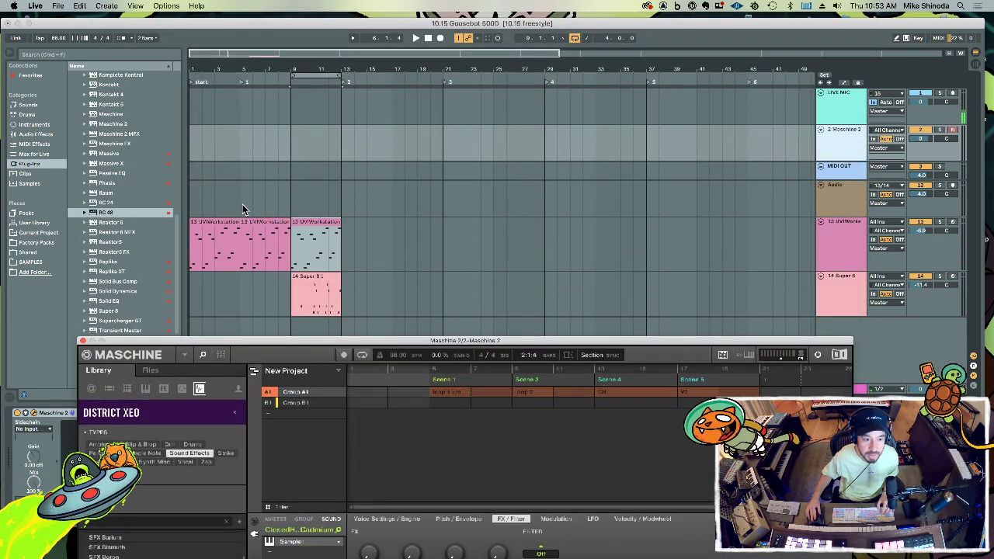
pyautogui.click(455, 194)
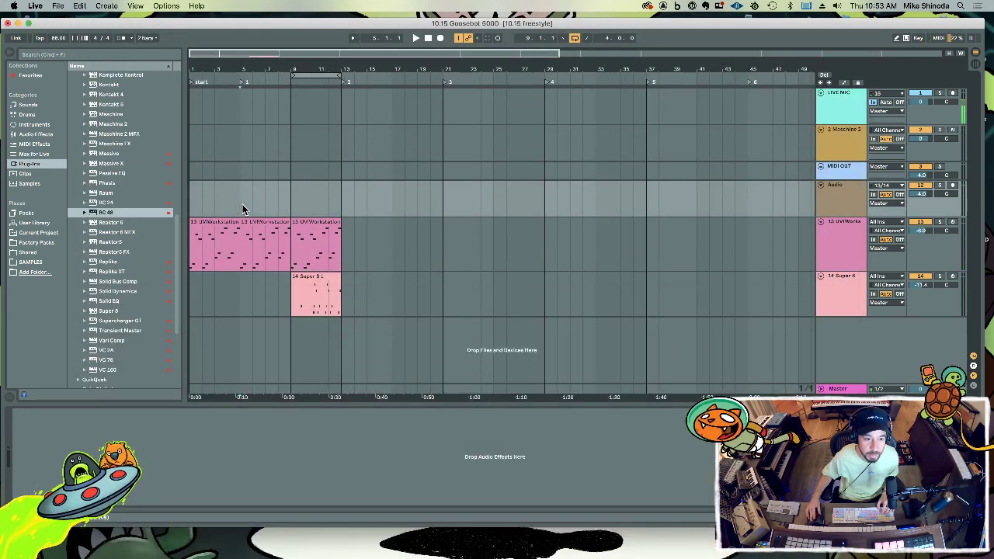
pyautogui.click(238, 145)
pyautogui.moveTo(243, 25); pyautogui.dragTo(299, 18)
pyautogui.moveTo(300, 74); pyautogui.dragTo(191, 207)
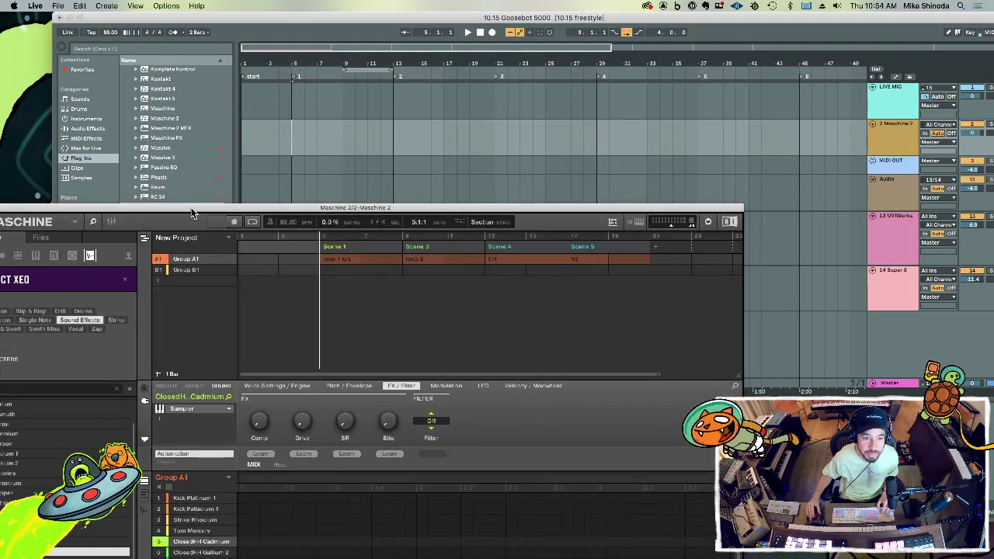
# Step: Play the song from bar 5 and lower the Maschine window until Live's UVIWorkstation and Super 8 clips are uncovered
pyautogui.moveTo(656, 373); pyautogui.dragTo(736, 372)
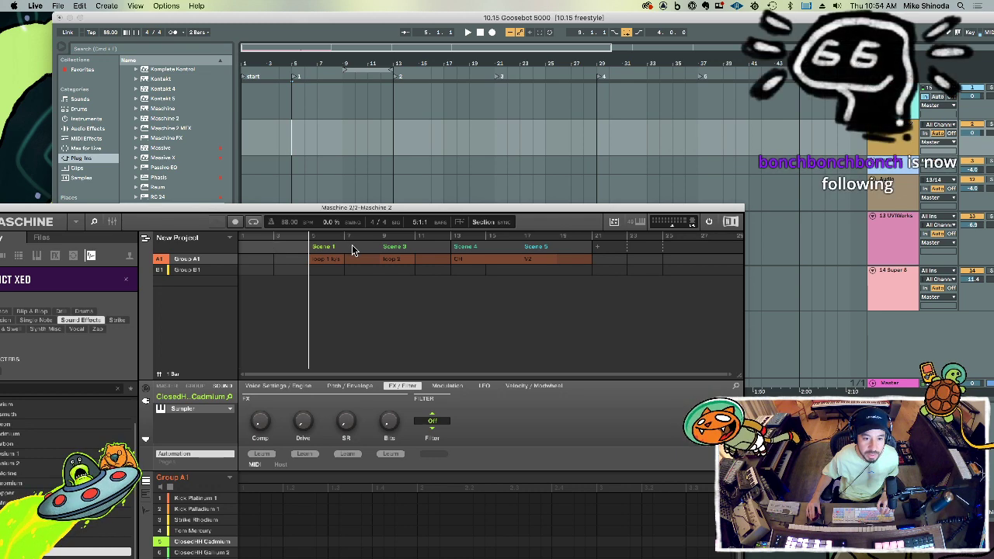
pyautogui.press('space')
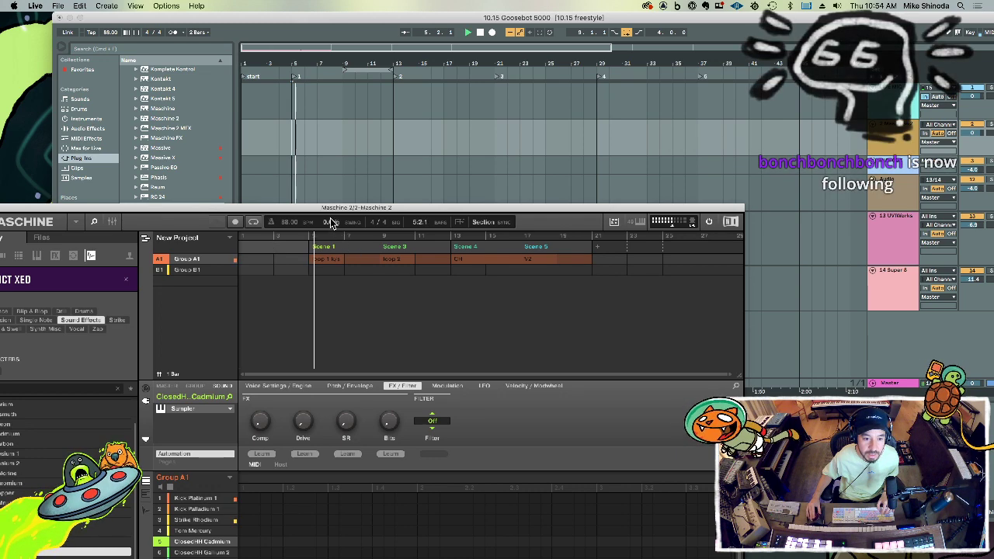
pyautogui.moveTo(313, 208); pyautogui.dragTo(296, 324)
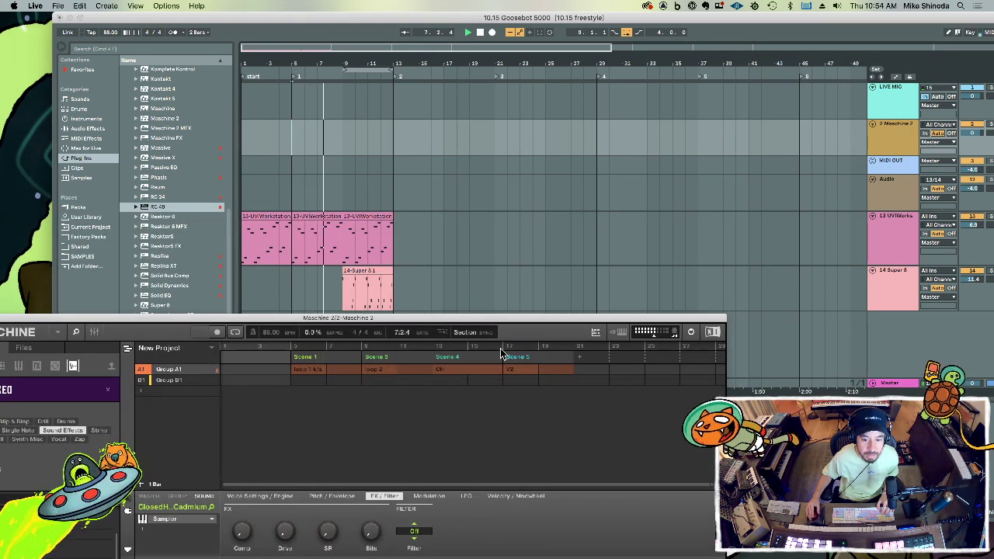
# Step: Extend Maschine's Scene 4 to eight bars, ending at bar 21, and move Live's Super 8 clip to bar 13
pyautogui.moveTo(504, 356); pyautogui.dragTo(584, 358)
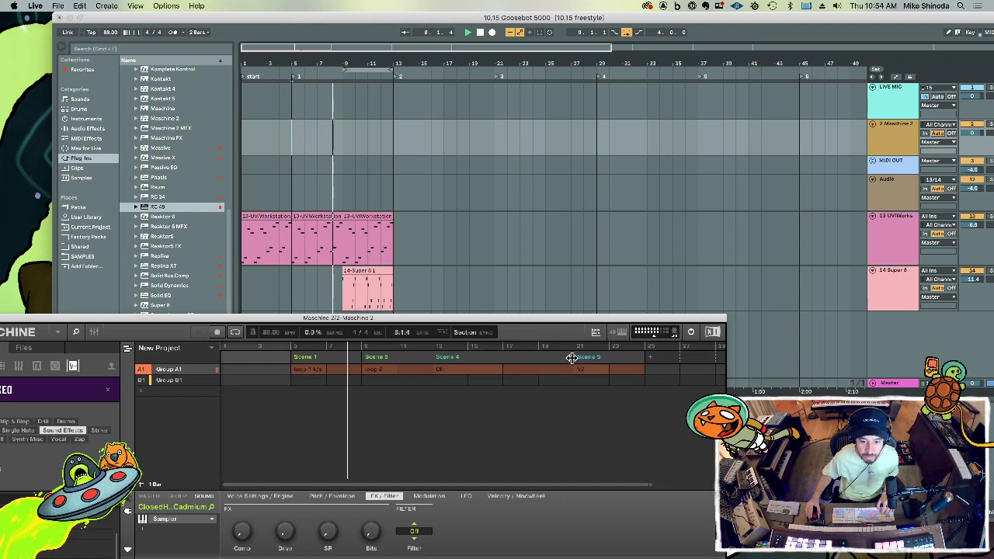
pyautogui.moveTo(651, 485); pyautogui.dragTo(711, 487)
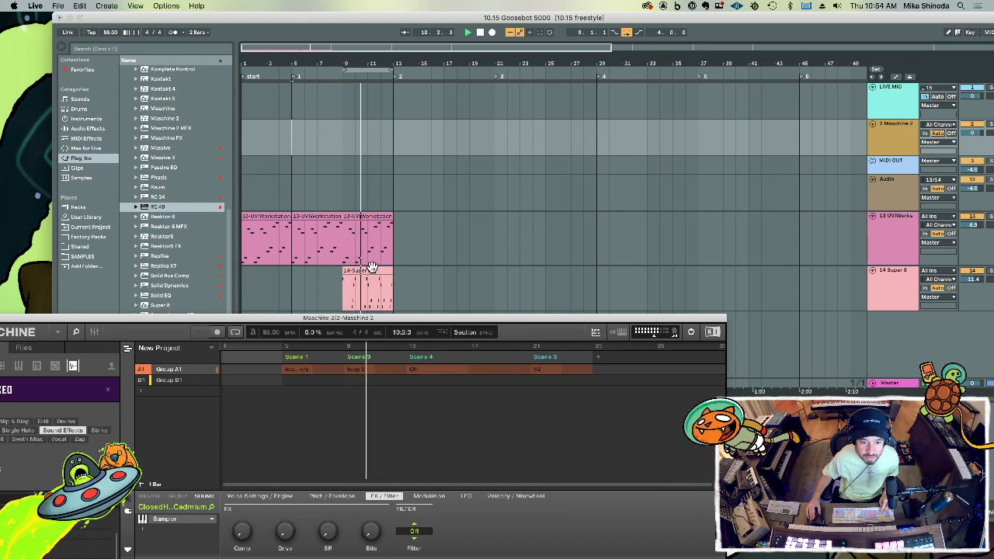
pyautogui.moveTo(372, 265); pyautogui.dragTo(425, 274)
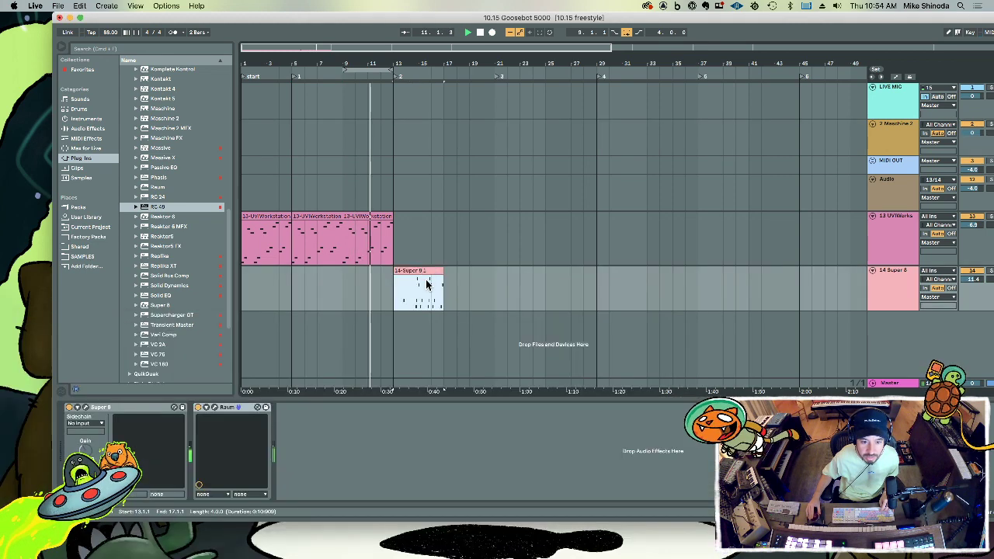
# Step: Place the Maschine window below Live's clips and duplicate Scene 3 and Scene 4 after Scene 5, at bars 25 and 29
pyautogui.click(440, 144)
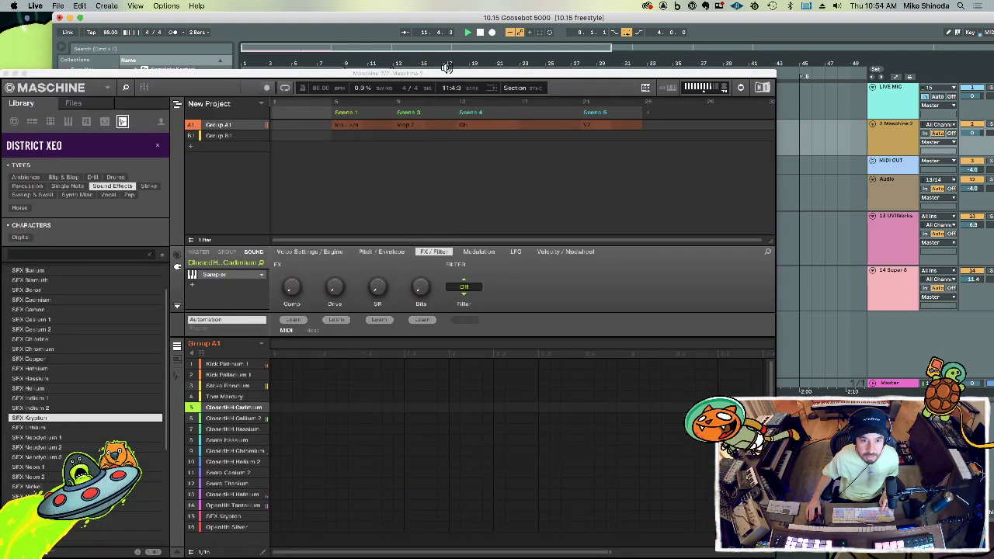
pyautogui.moveTo(449, 73); pyautogui.dragTo(467, 338)
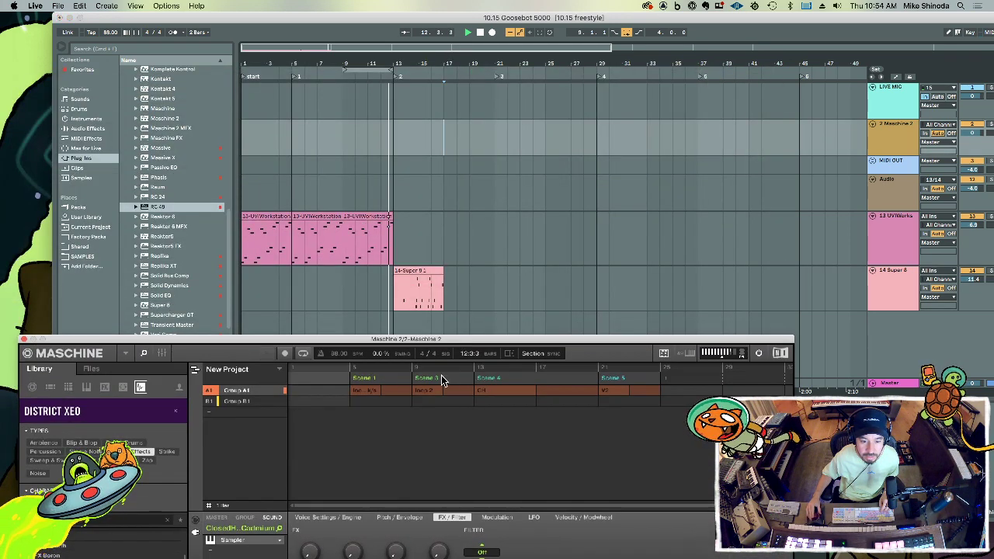
pyautogui.moveTo(414, 378); pyautogui.dragTo(536, 377)
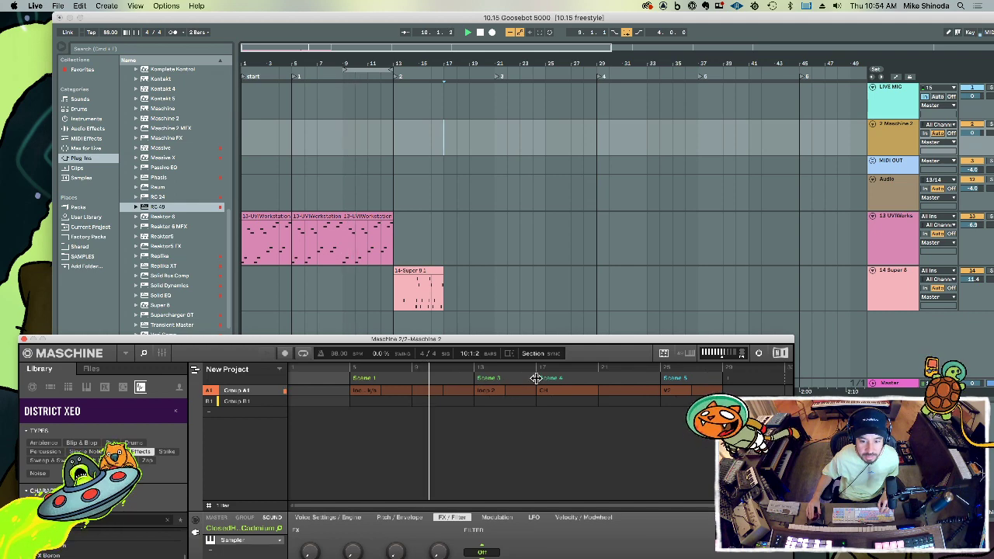
pyautogui.moveTo(470, 375); pyautogui.dragTo(417, 379)
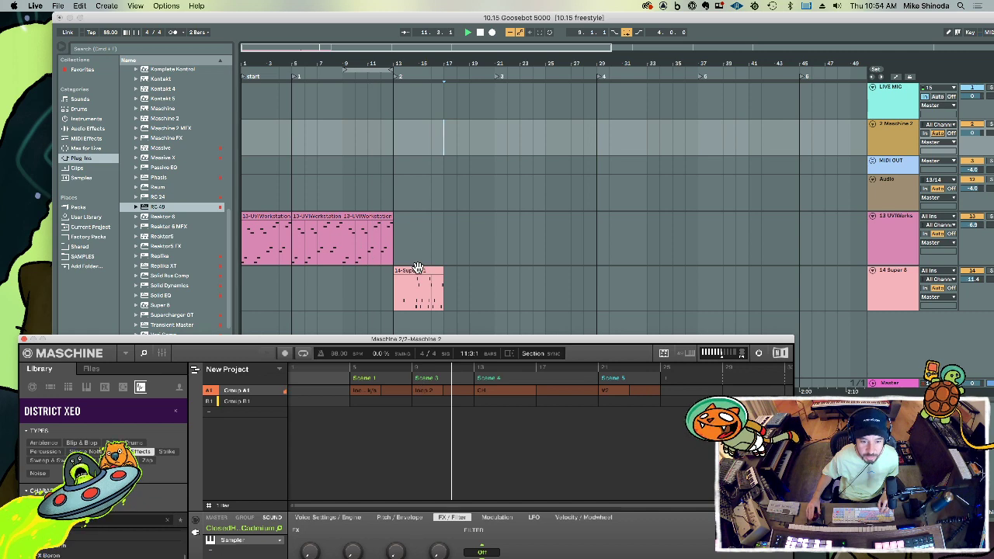
pyautogui.moveTo(446, 379); pyautogui.dragTo(665, 385)
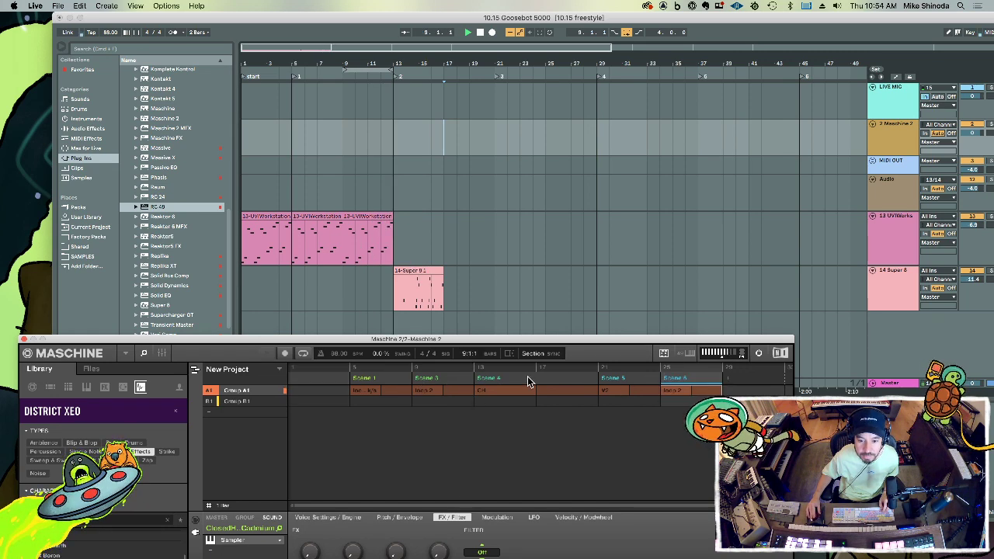
pyautogui.click(709, 381)
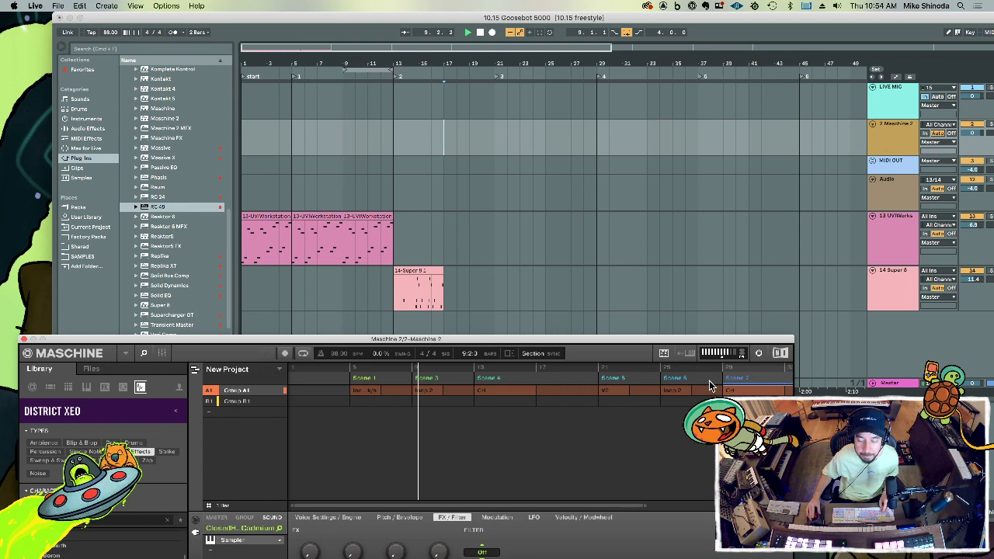
# Step: Add a half-bar pickup clip on Live's Super 8 track from 12.3 to 13.1
pyautogui.click(403, 227)
pyautogui.moveTo(443, 58); pyautogui.dragTo(422, 224)
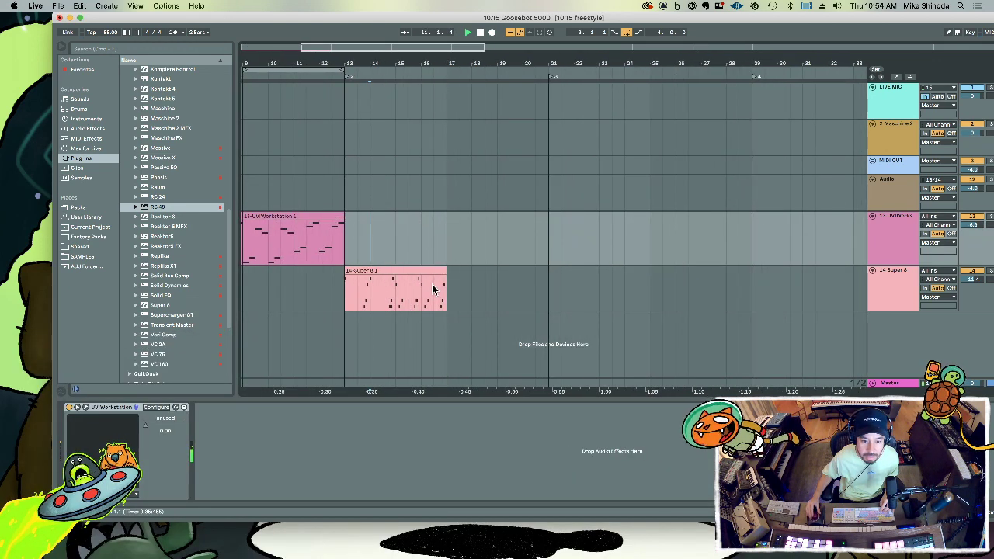
pyautogui.moveTo(345, 294); pyautogui.dragTo(333, 294)
pyautogui.press('super+shift+m')
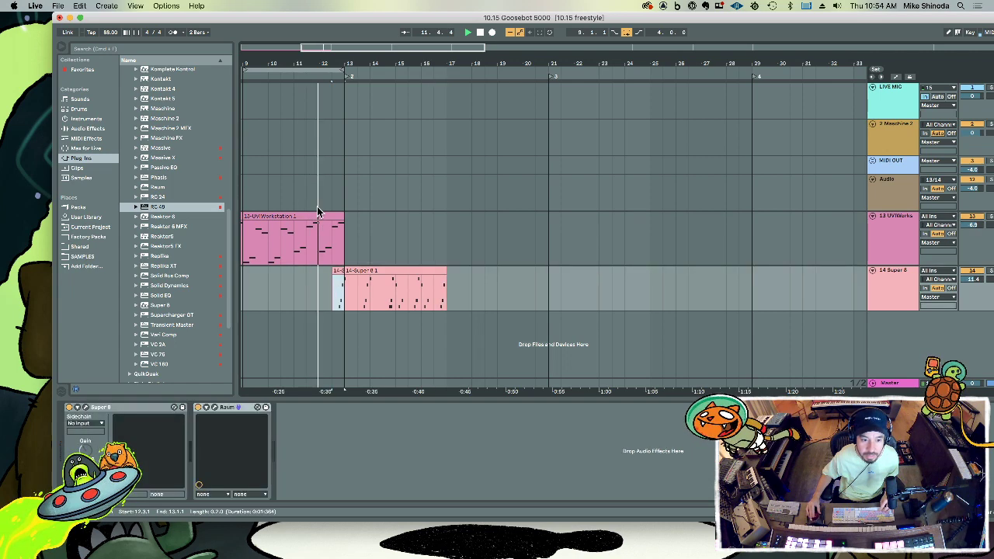
# Step: Duplicate the UVIWorkstation clip to bar 13, and duplicate it together with the four-bar Super 8 clip to bar 17
pyautogui.click(317, 214)
pyautogui.press('super+d')
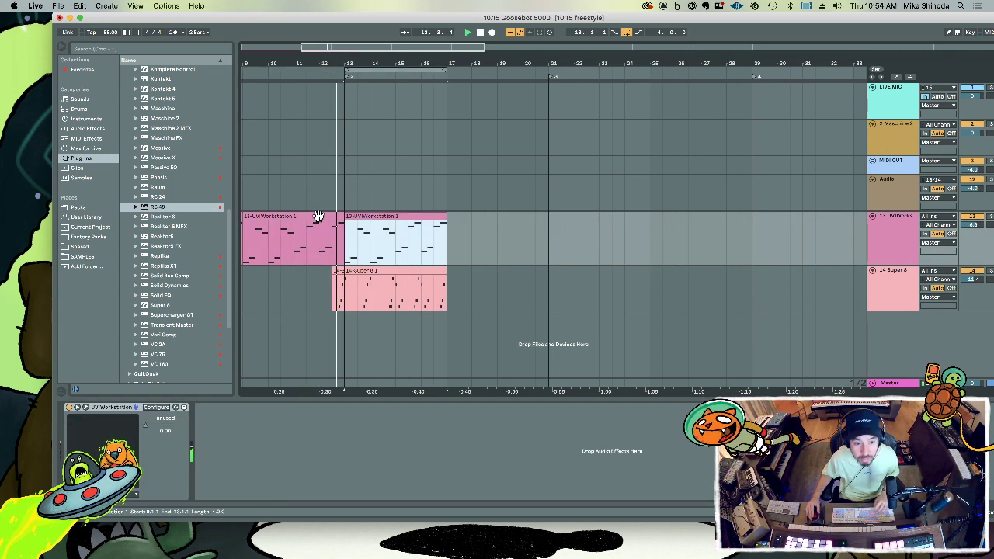
pyautogui.keyDown('shift'); pyautogui.click(369, 271); pyautogui.keyUp('shift')
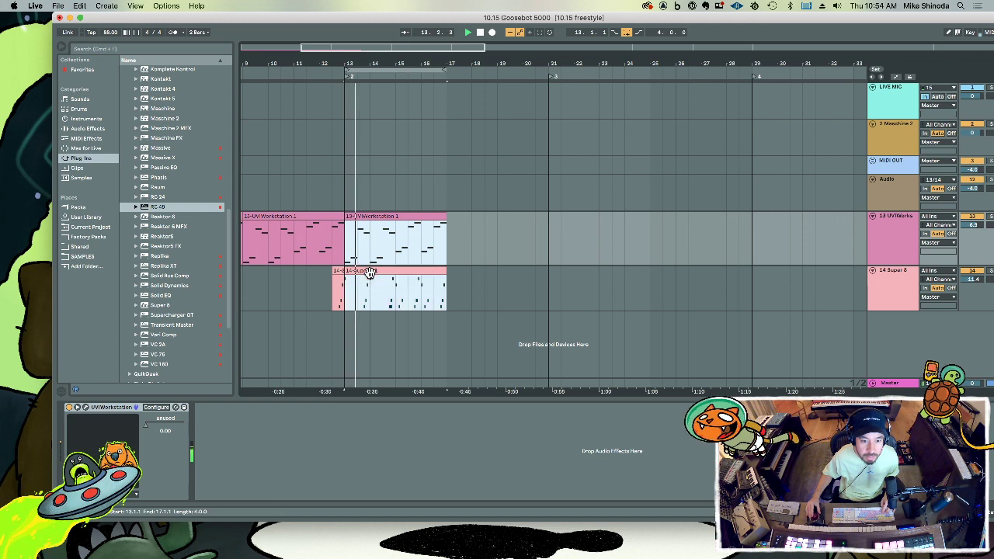
pyautogui.press('super+d')
# Step: Remove the last half bar of the Super 8 part, from 20.3 to 21.1
pyautogui.click(536, 297)
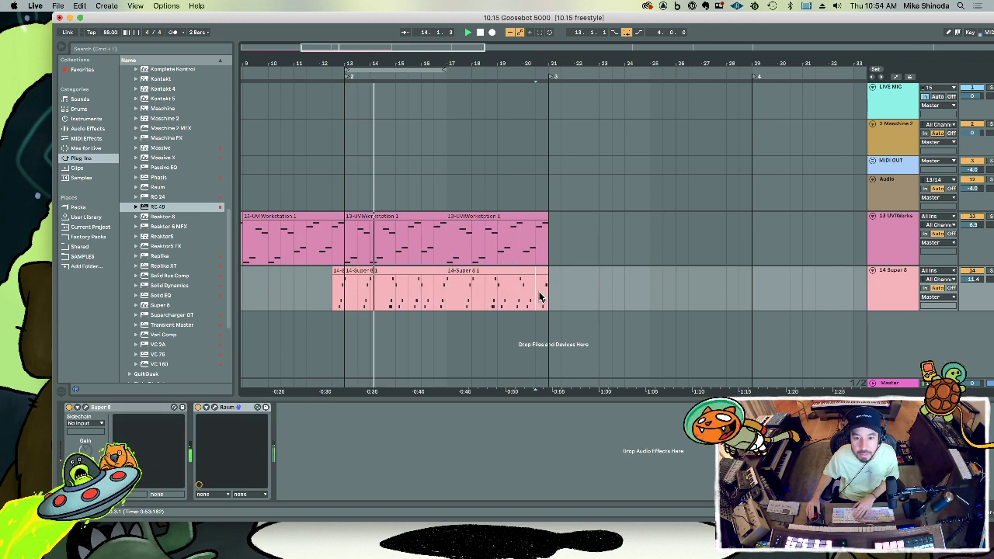
pyautogui.moveTo(539, 295); pyautogui.dragTo(558, 289)
pyautogui.scroll(-1, 552, 113)
pyautogui.moveTo(552, 76); pyautogui.dragTo(475, 51)
# Step: Duplicate the UVIWorkstation clips at bars 13 and 17 so they fill bars 21 to 29
pyautogui.click(416, 215)
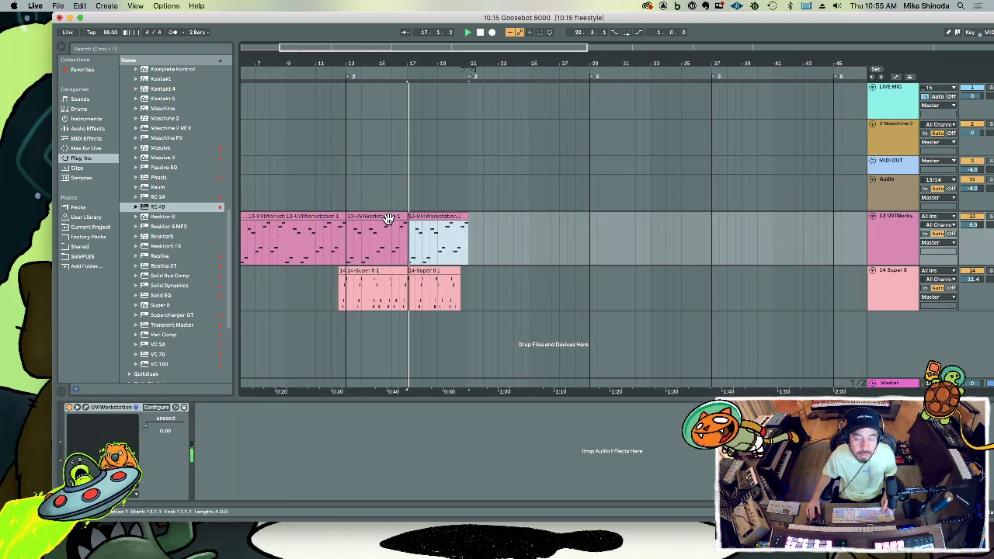
pyautogui.keyDown('shift'); pyautogui.click(388, 218); pyautogui.keyUp('shift')
pyautogui.press('super+d')
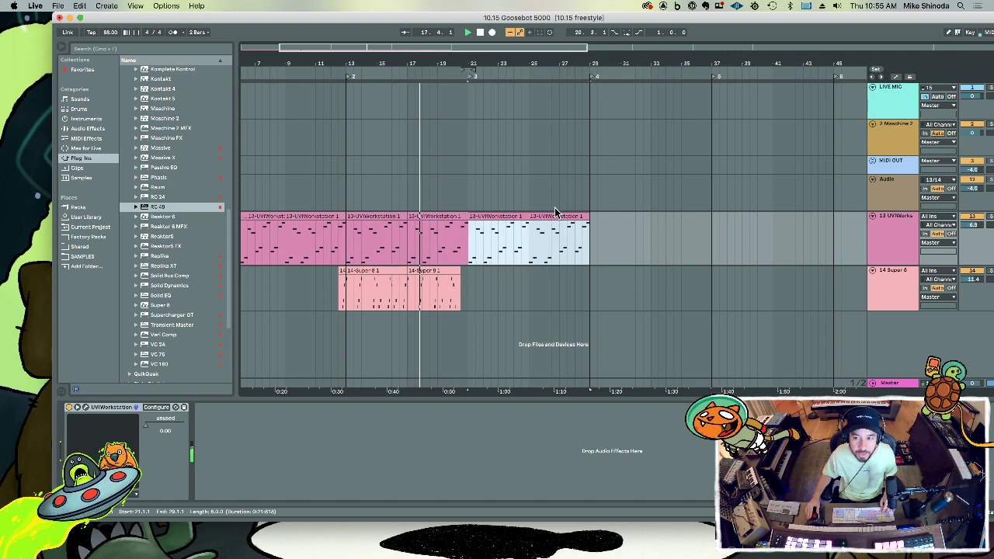
# Step: Check Maschine's scene layout and duplicate the whole Super 8 part, including its half-bar pickup, to start at 28.3
pyautogui.click(879, 140)
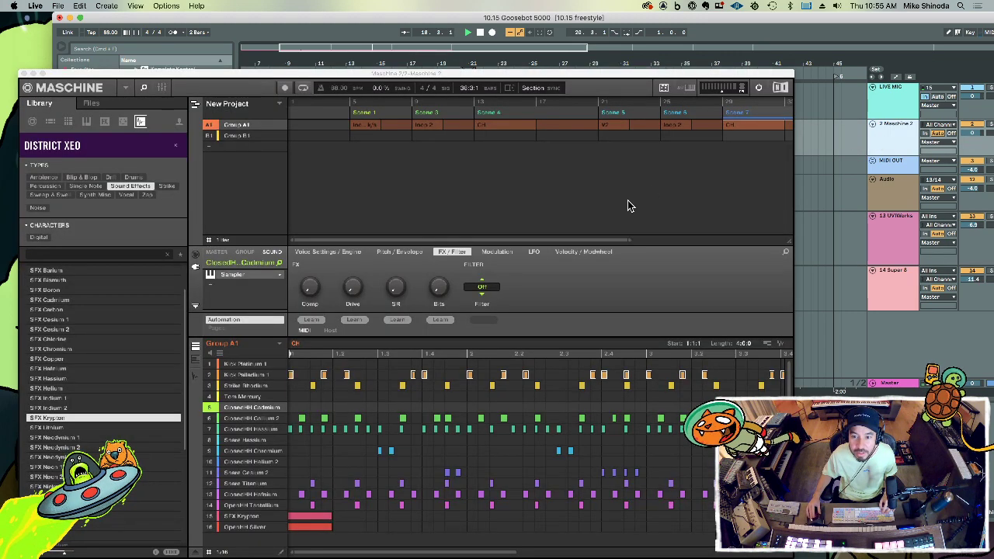
pyautogui.moveTo(628, 240); pyautogui.dragTo(651, 243)
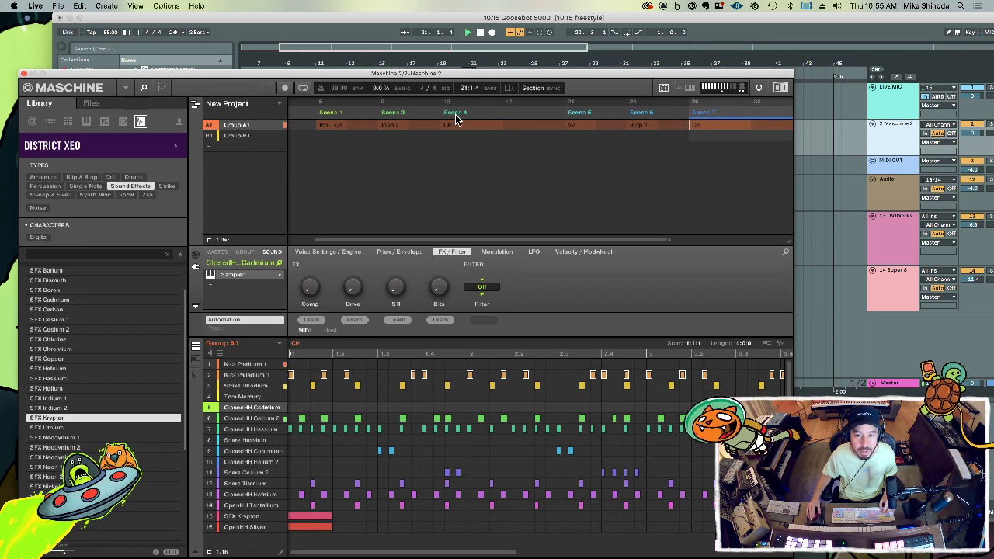
pyautogui.click(479, 88)
pyautogui.moveTo(479, 81); pyautogui.dragTo(485, 384)
pyautogui.click(477, 301)
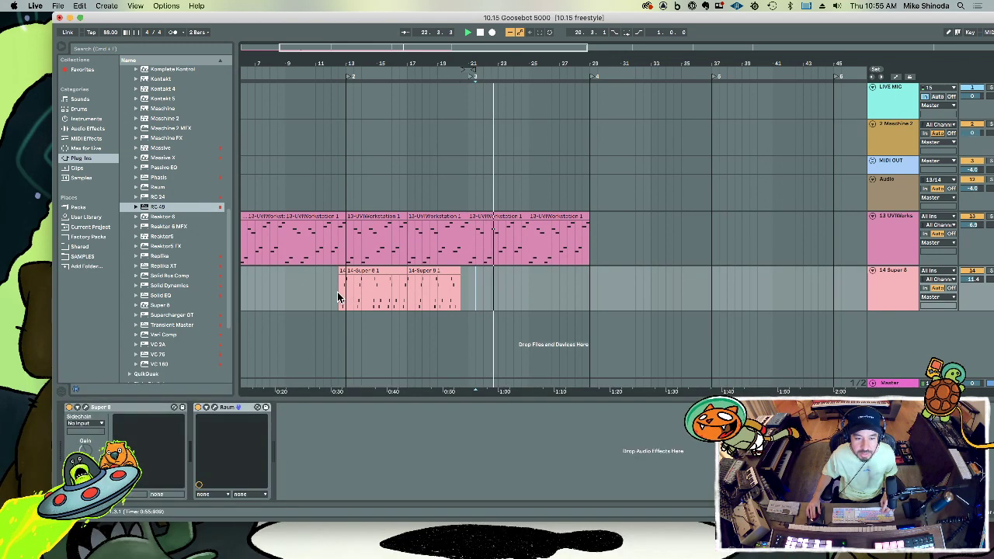
pyautogui.moveTo(340, 295); pyautogui.dragTo(566, 292)
pyautogui.press('super+d')
# Step: Duplicate the UVIWorkstation clip at bar 25 twice so the part continues up to bar 37
pyautogui.click(566, 217)
pyautogui.press('super+d')
pyautogui.press('super+d')
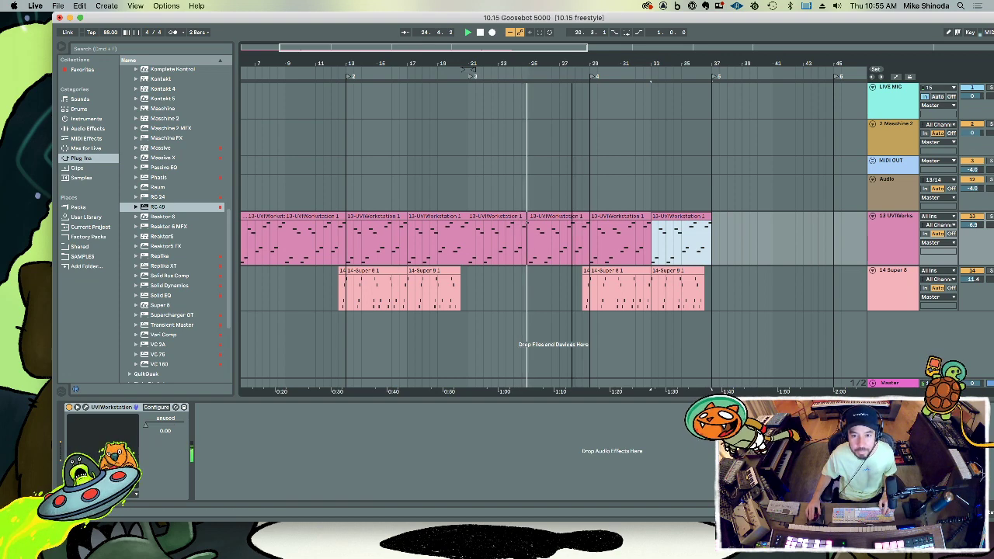
pyautogui.press('-')
pyautogui.press('-')
pyautogui.press('-')
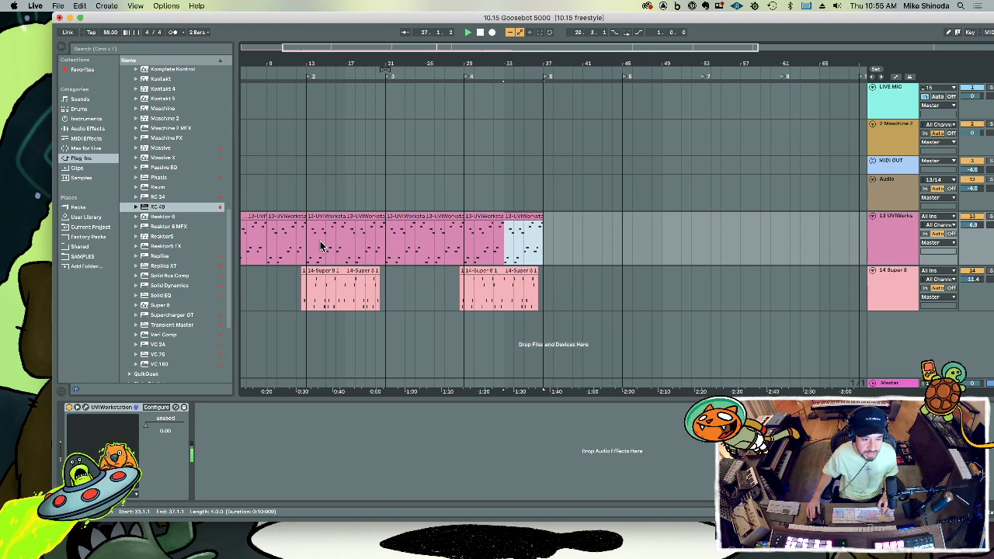
# Step: Try cutting the section from bar 6 to bar 7 out of the second UVIWorkstation clip
pyautogui.moveTo(330, 62); pyautogui.dragTo(677, 68)
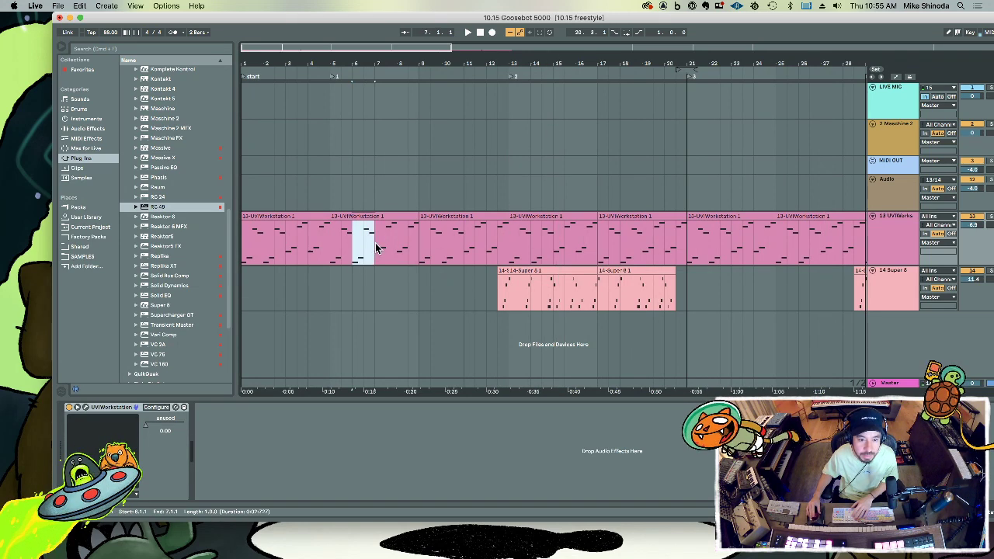
pyautogui.press('Delete')
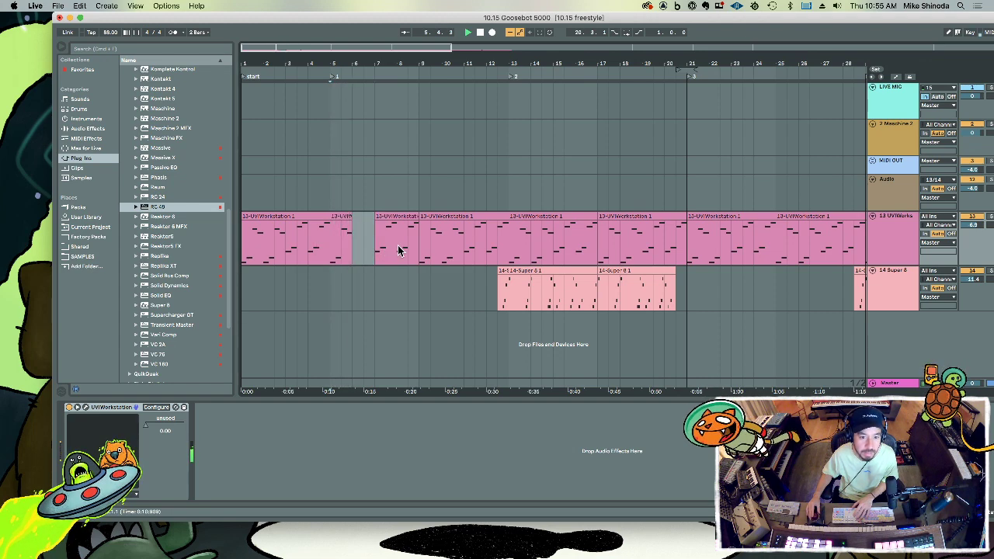
pyautogui.press('super+z')
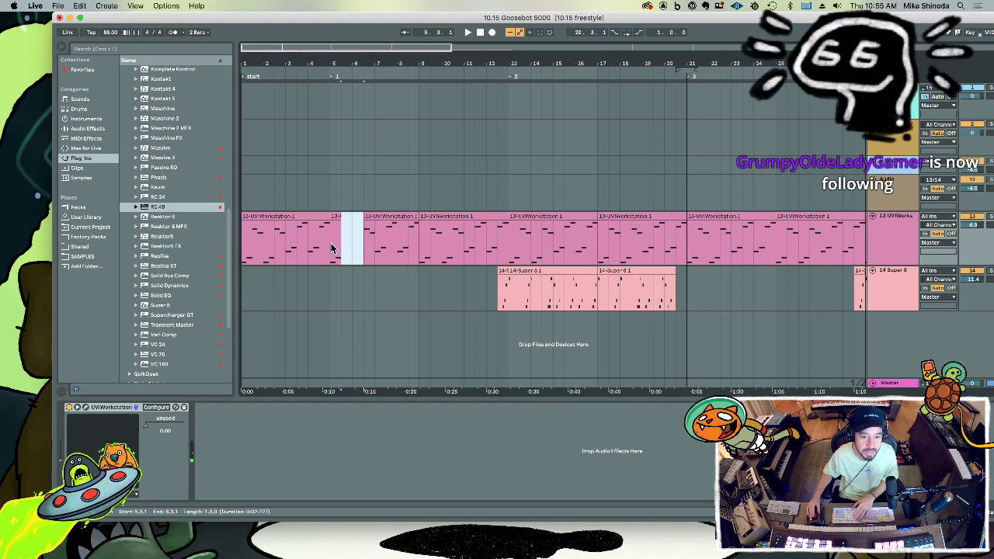
# Step: Cut half-bar gaps at 5.3–6.1 and 7.3–8.1 into the UVIWorkstation part, and duplicate bars 5–9 in place of the clip at bar 9
pyautogui.press('Delete')
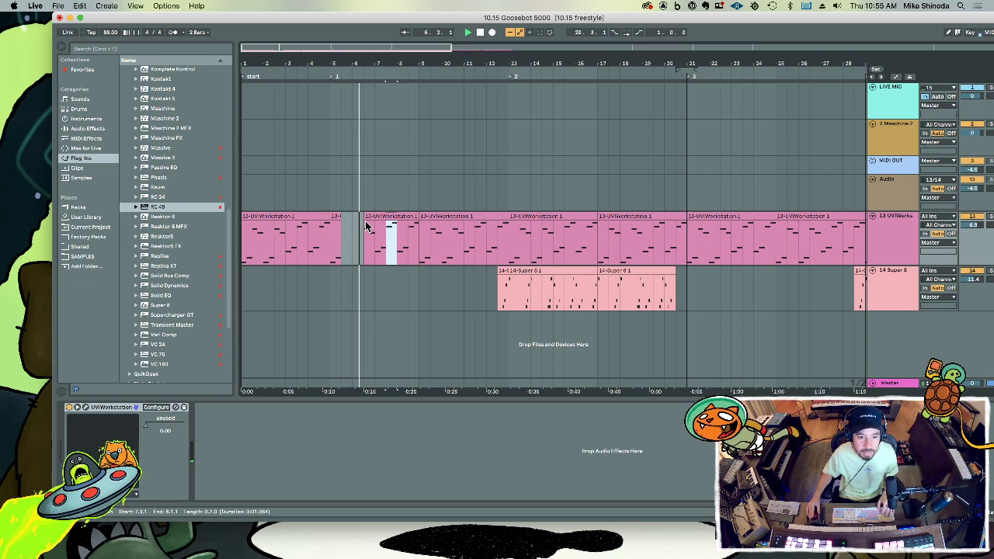
pyautogui.moveTo(367, 218)
pyautogui.mouseDown()
pyautogui.moveTo(356, 221)
pyautogui.moveTo(393, 238)
pyautogui.mouseUp()
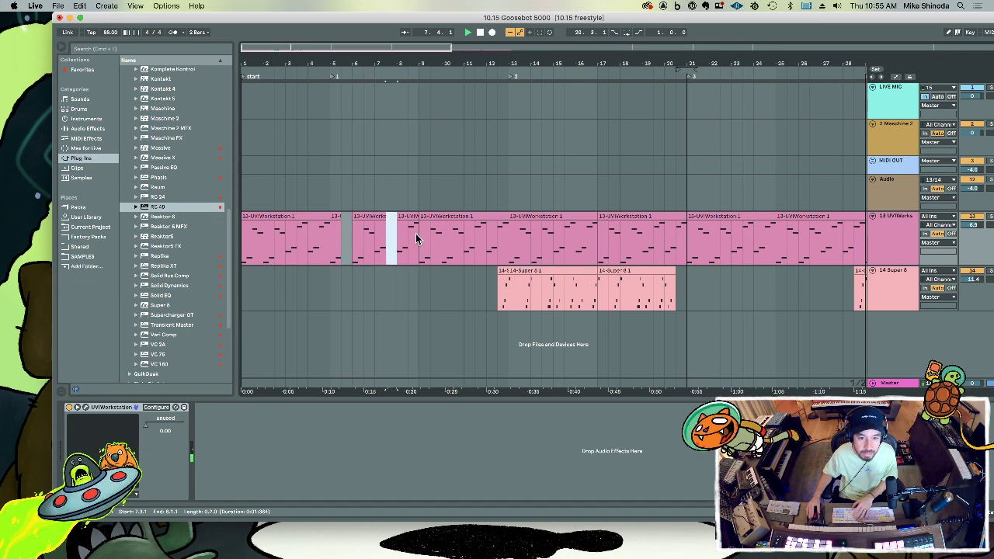
pyautogui.click(428, 227)
pyautogui.press('Delete')
pyautogui.moveTo(418, 233); pyautogui.dragTo(331, 242)
pyautogui.press('super+d')
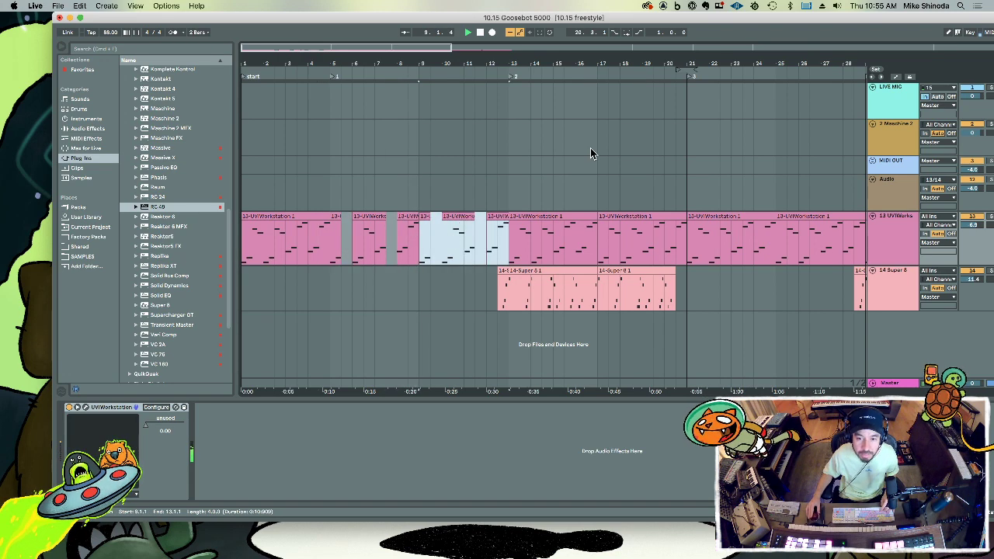
# Step: Replace the UVIWorkstation clips at bars 21, 25 and 1 with the four-bar pattern that has half-bar gaps
pyautogui.moveTo(625, 57); pyautogui.dragTo(464, 88)
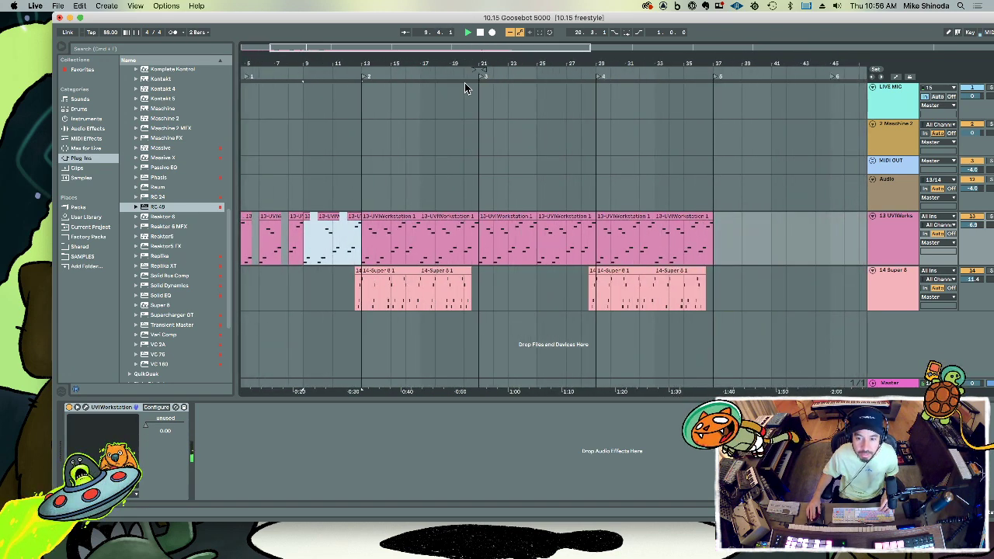
pyautogui.click(497, 216)
pyautogui.press('Delete')
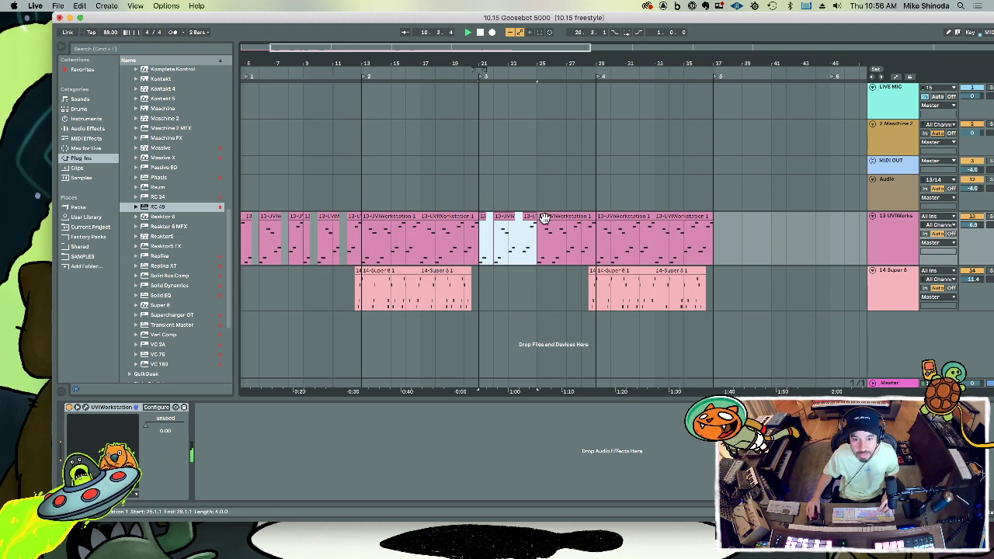
pyautogui.click(544, 218)
pyautogui.press('Delete')
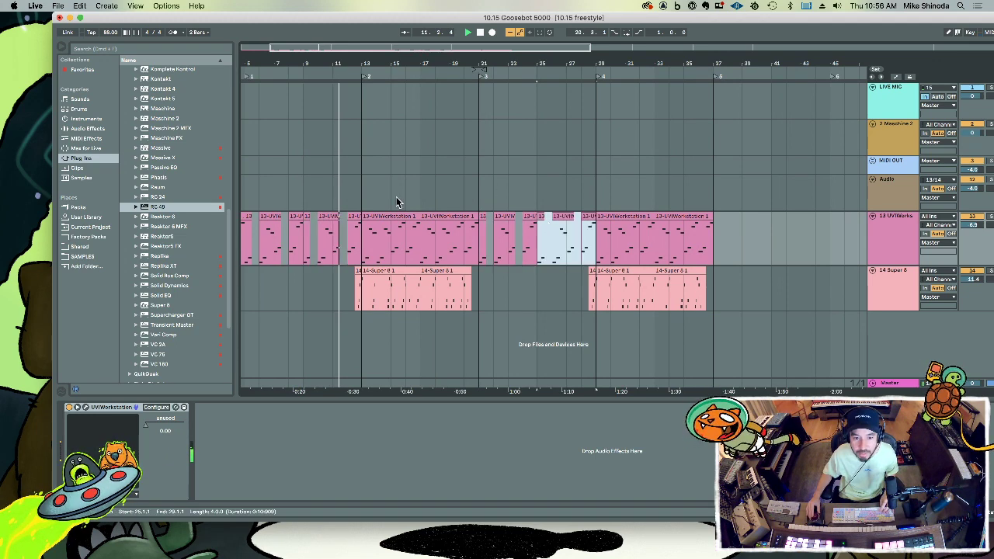
pyautogui.moveTo(353, 65); pyautogui.dragTo(401, 185)
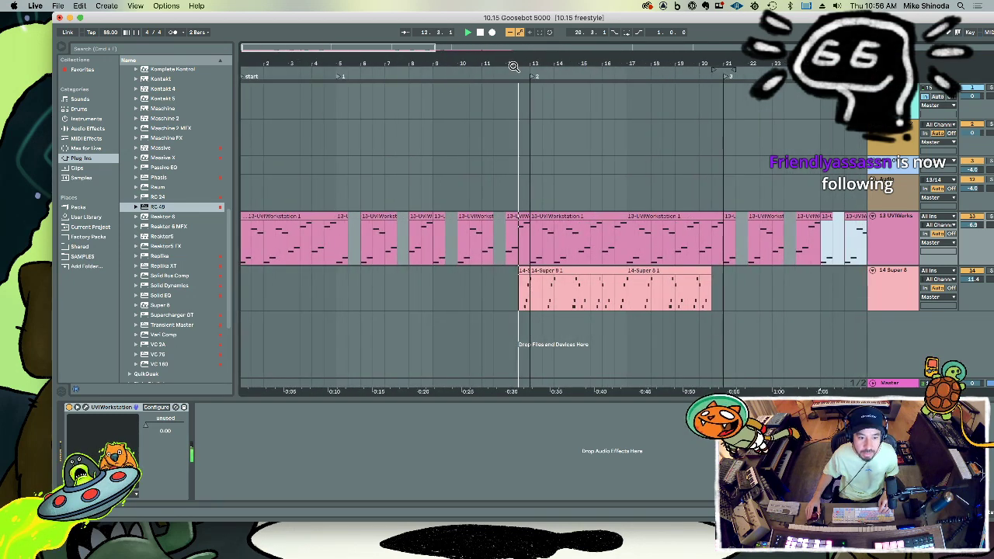
pyautogui.click(310, 218)
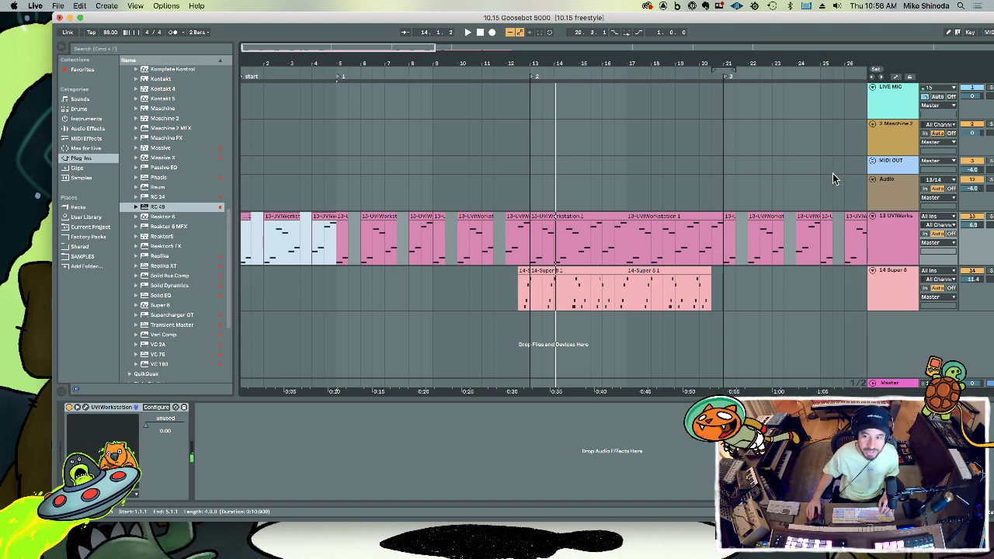
# Step: Bring up the Maschine window over Live's arrangement and select the empty Group B1
pyautogui.click(873, 146)
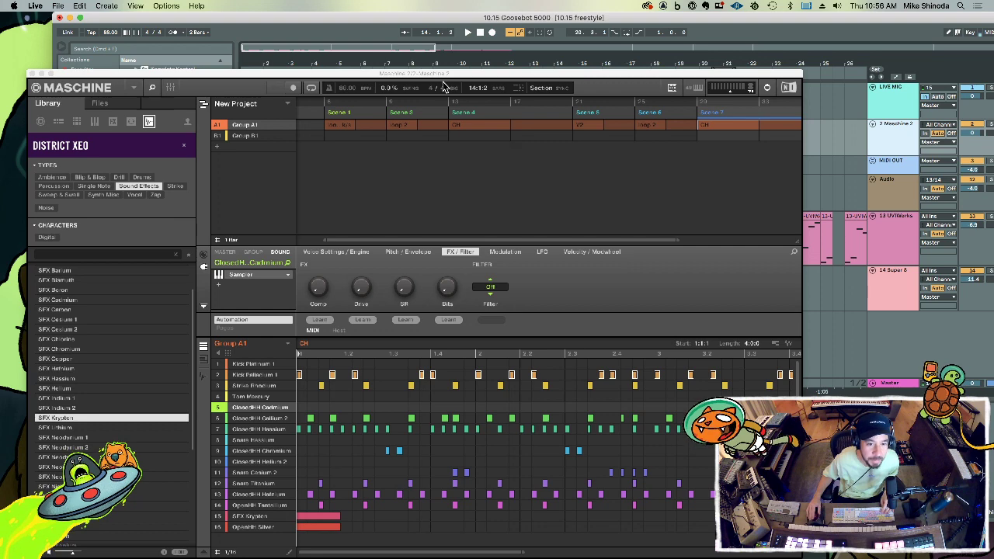
pyautogui.moveTo(454, 75); pyautogui.dragTo(476, 78)
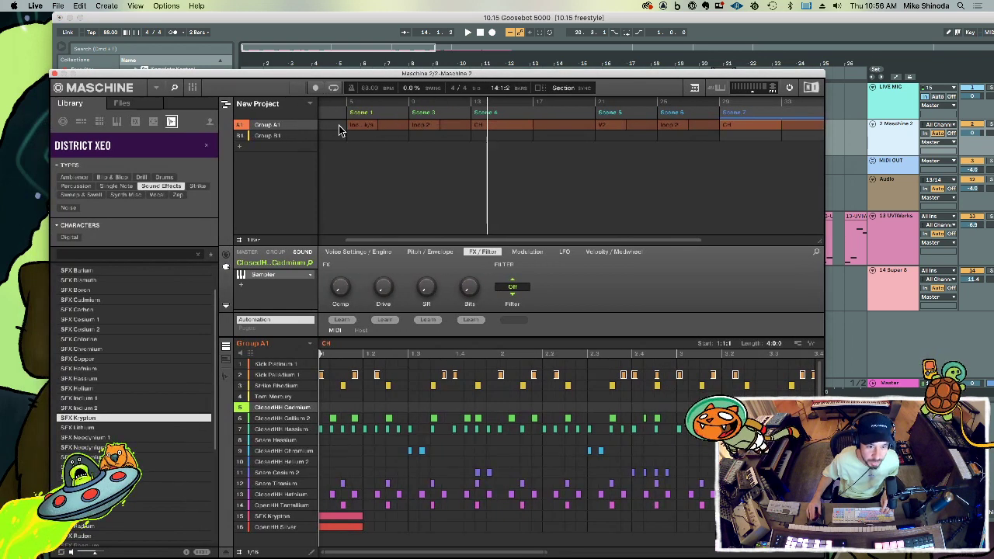
pyautogui.click(289, 138)
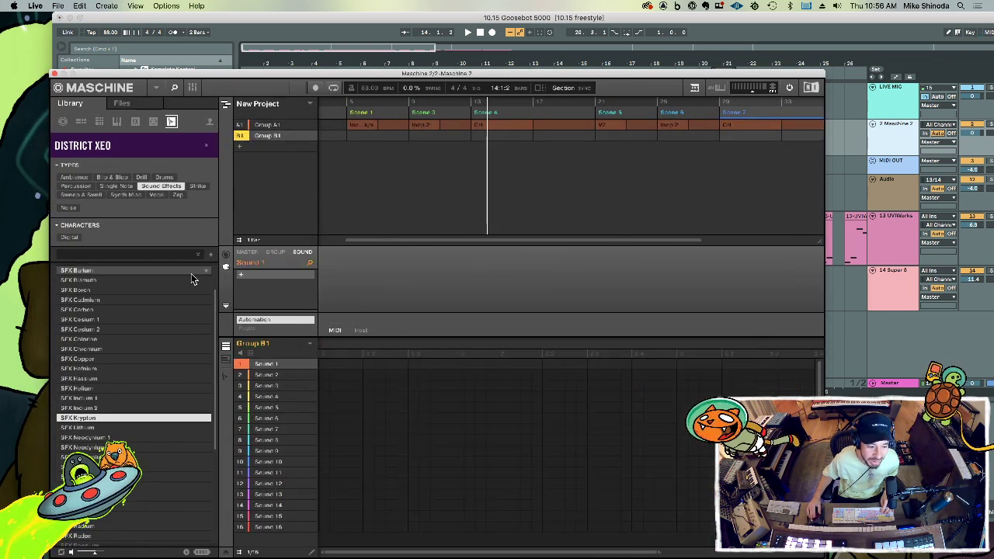
# Step: Clear the District Xeo filter, narrow the one-shots to snare drums, and load the OVO HD snare into Sound 2 of Group B1
pyautogui.click(205, 146)
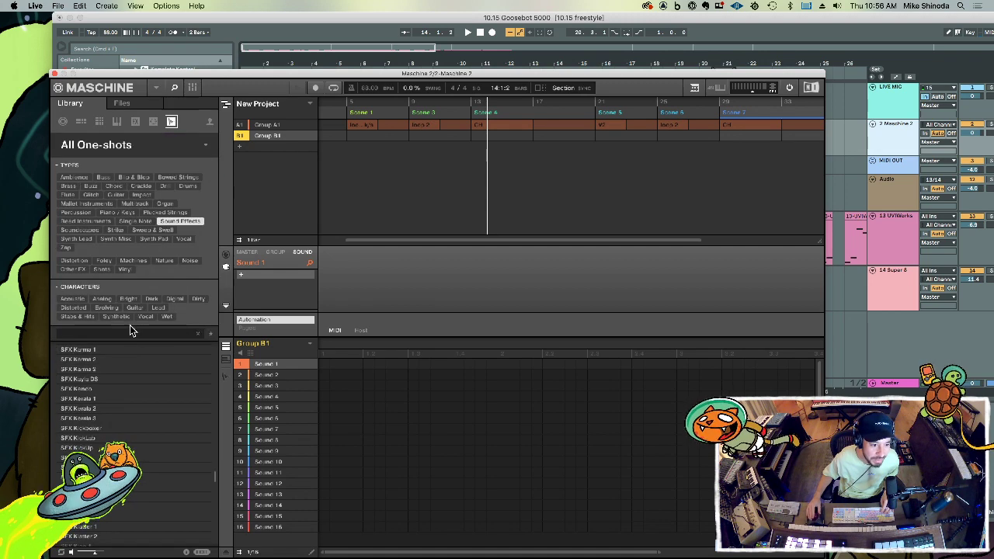
pyautogui.click(120, 380)
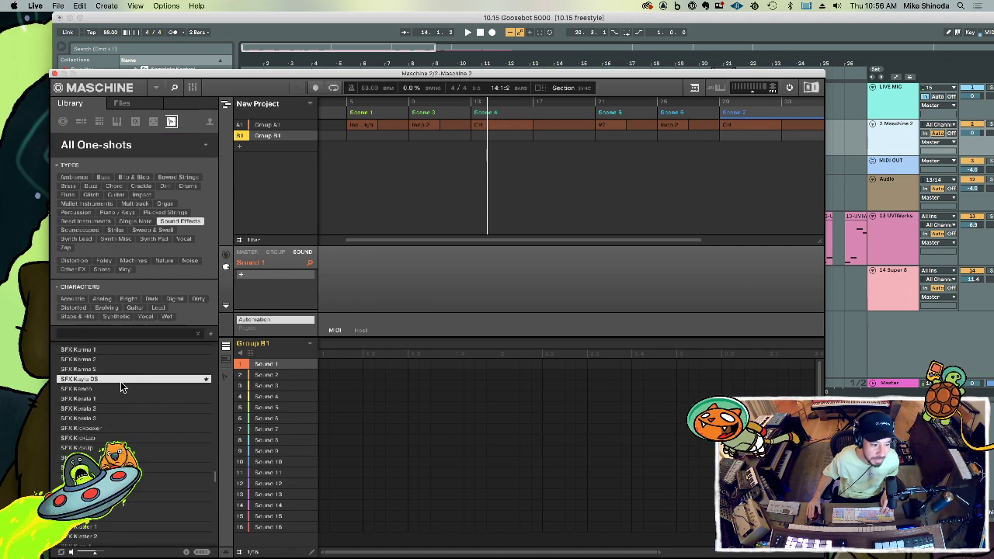
pyautogui.click(189, 186)
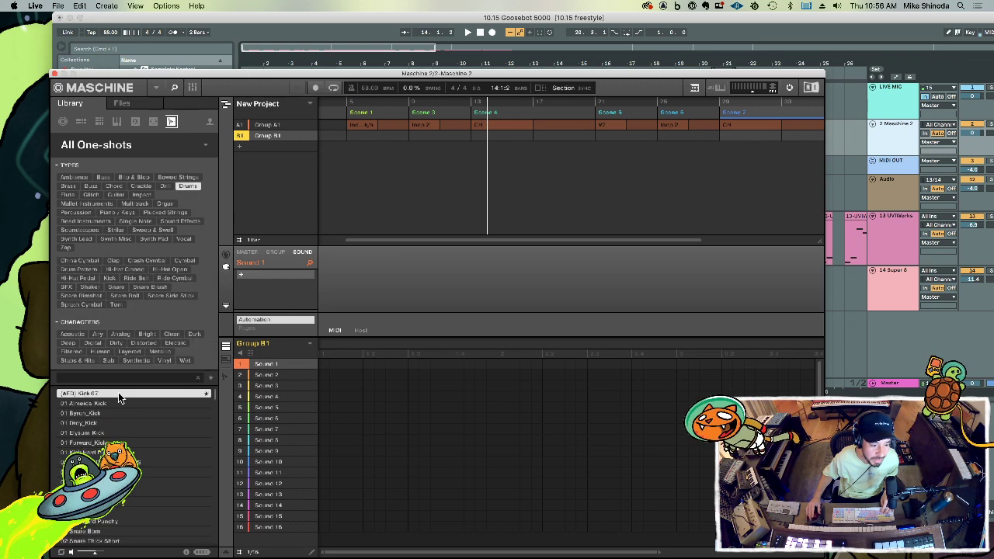
pyautogui.click(120, 289)
pyautogui.click(118, 287)
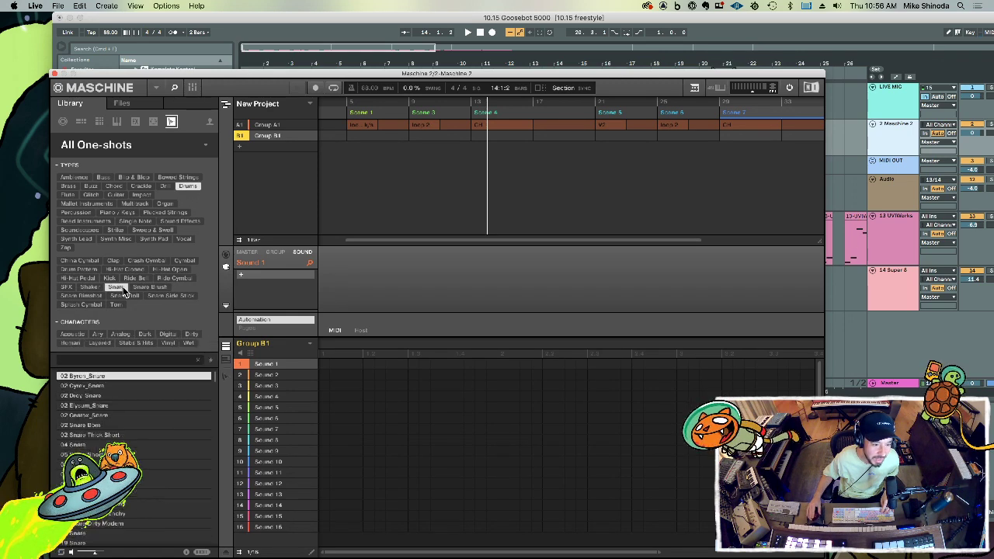
pyautogui.click(93, 444)
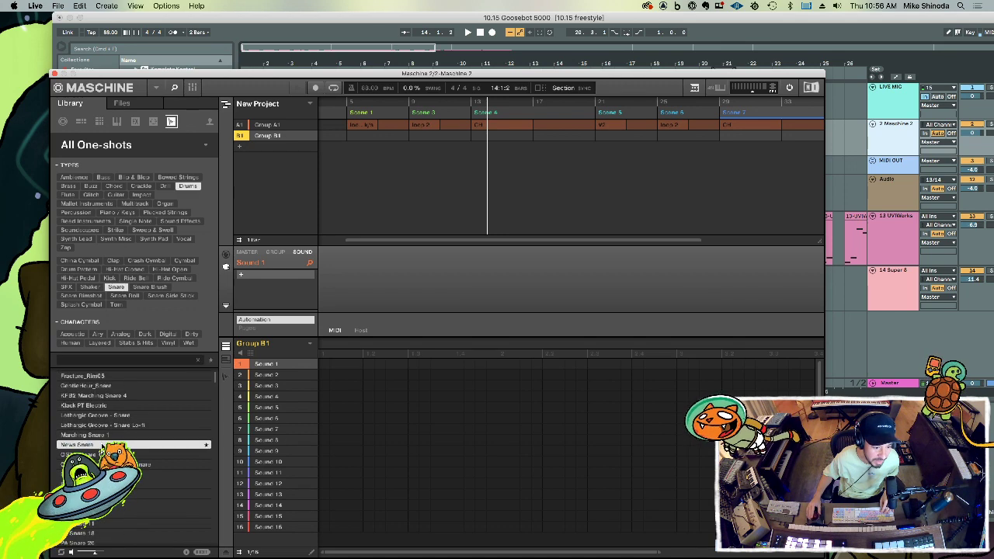
pyautogui.click(101, 464)
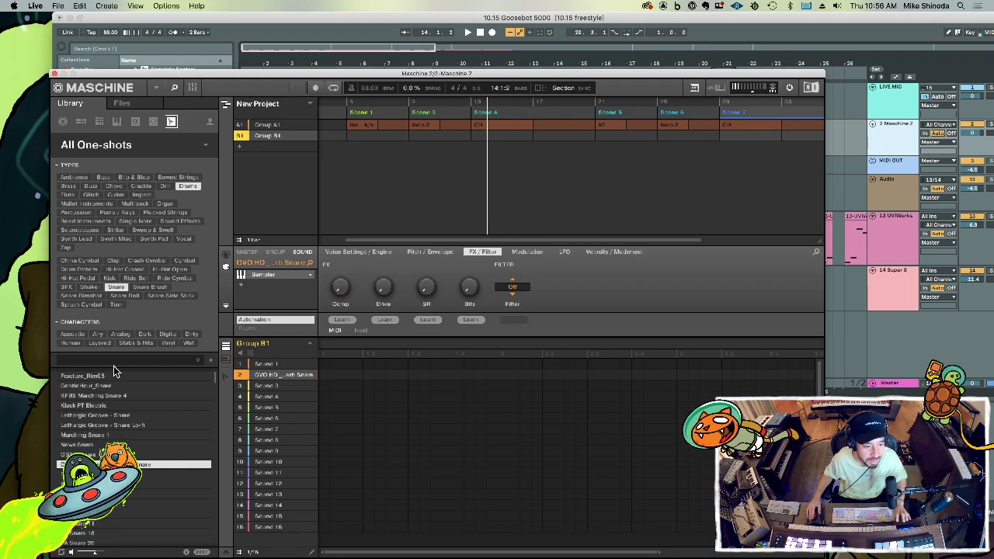
# Step: Filter the drum one-shots to kicks and audition several kick samples
pyautogui.click(110, 278)
pyautogui.press('Down')
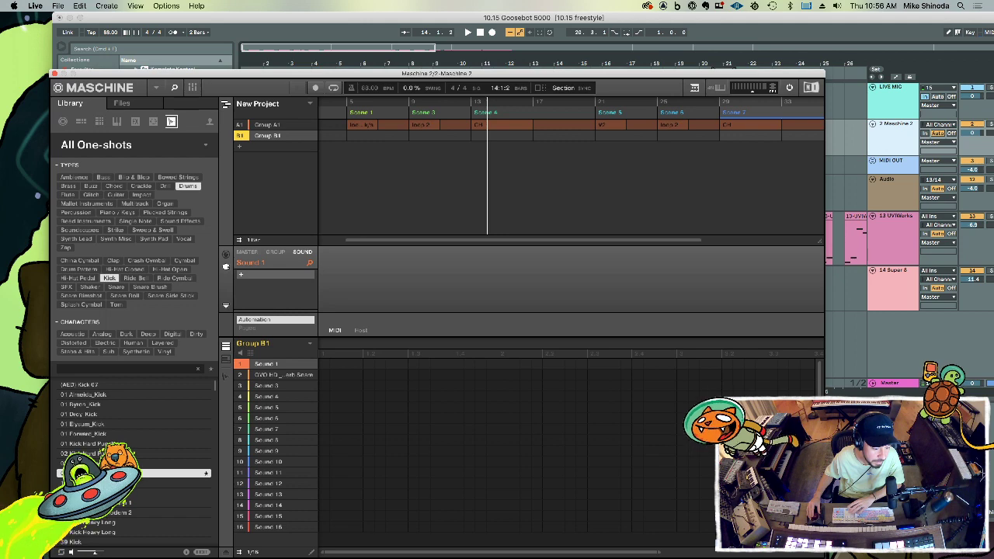
pyautogui.press('Down')
pyautogui.press('Down')
pyautogui.press('Down')
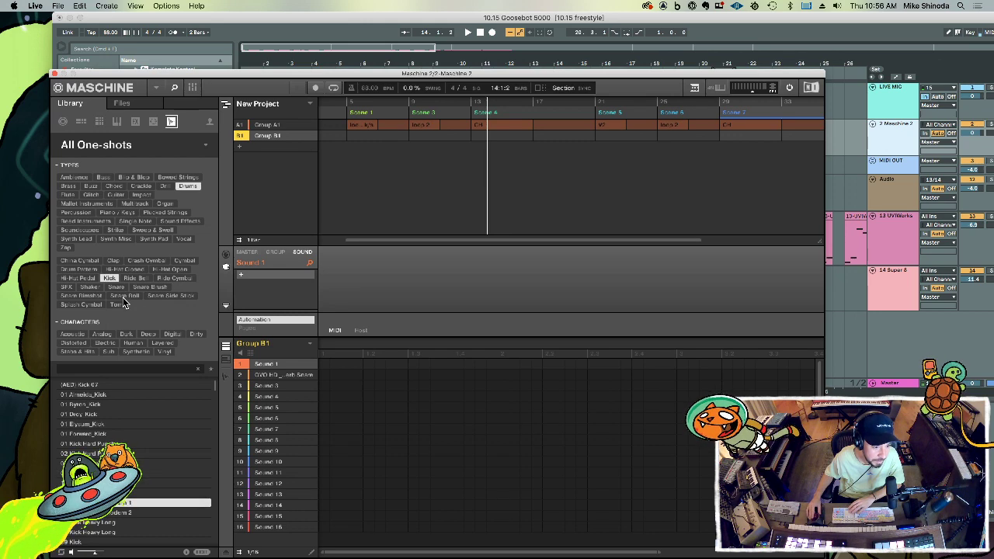
# Step: Filter the drum one-shots to toms and load 06 Almeida_TomLow into Sound 1 of Group B1
pyautogui.click(116, 306)
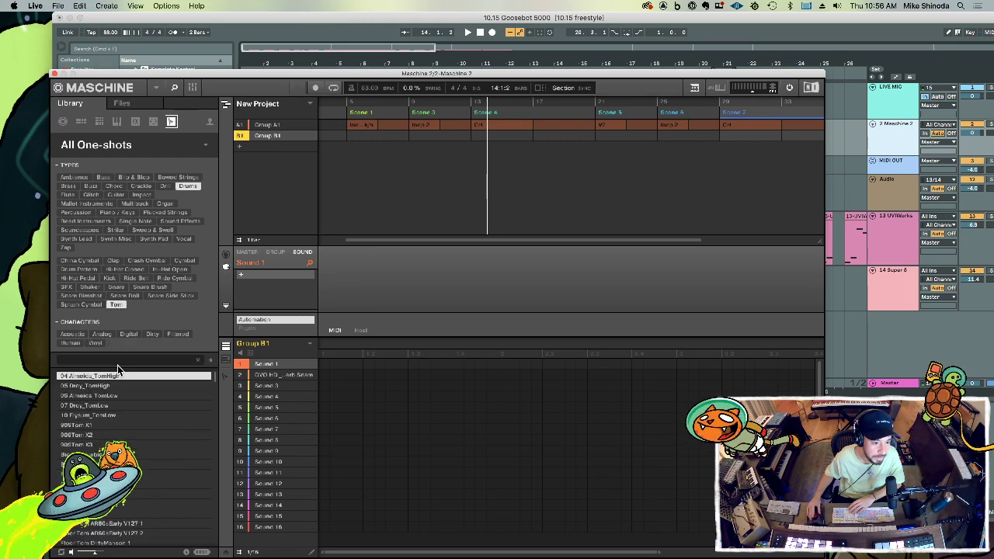
pyautogui.click(117, 406)
pyautogui.click(120, 396)
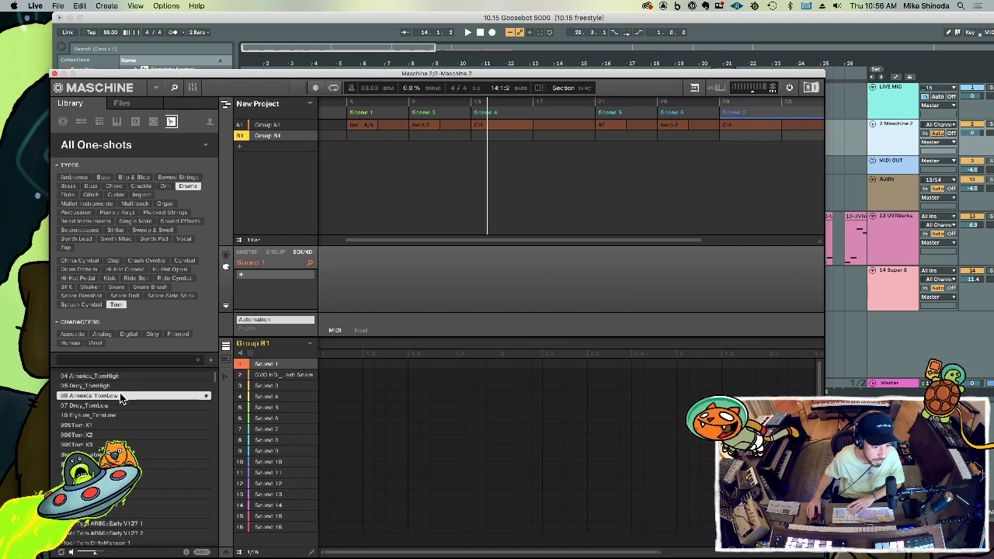
pyautogui.doubleClick(120, 396)
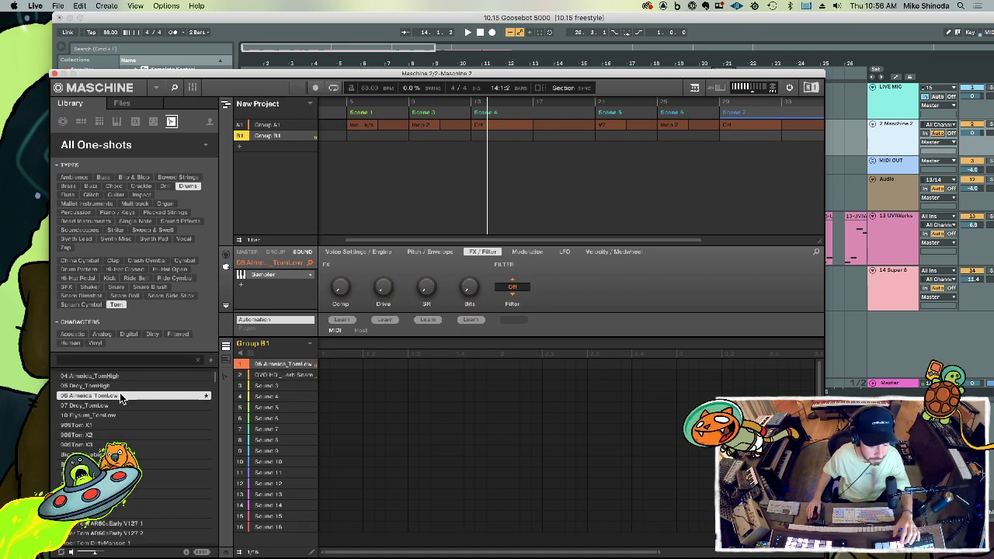
# Step: Audition the tom one-shots that follow 06 Almeida_TomLow in the results
pyautogui.press('Down')
pyautogui.press('Down')
pyautogui.press('Down')
pyautogui.press('Down')
pyautogui.press('Down')
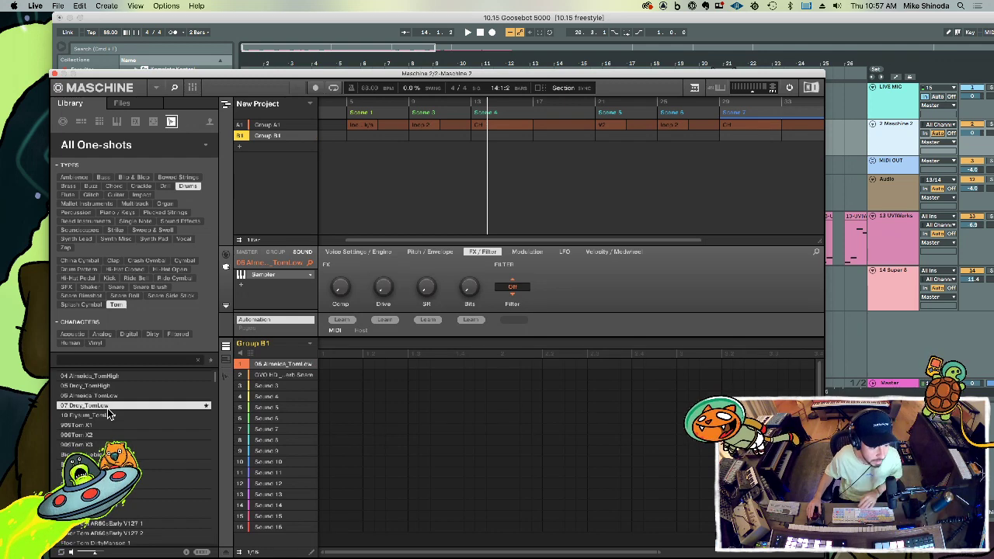
pyautogui.press('Down')
pyautogui.press('Down')
pyautogui.press('Down')
pyautogui.press('Down')
pyautogui.press('Down')
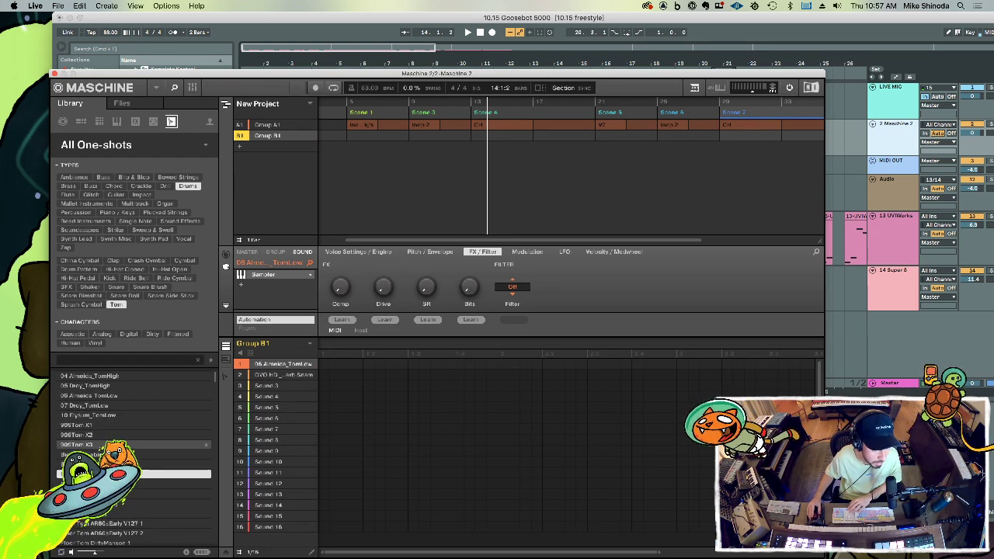
pyautogui.press('Down')
pyautogui.press('Down')
pyautogui.press('Down')
pyautogui.press('Down')
pyautogui.press('Down')
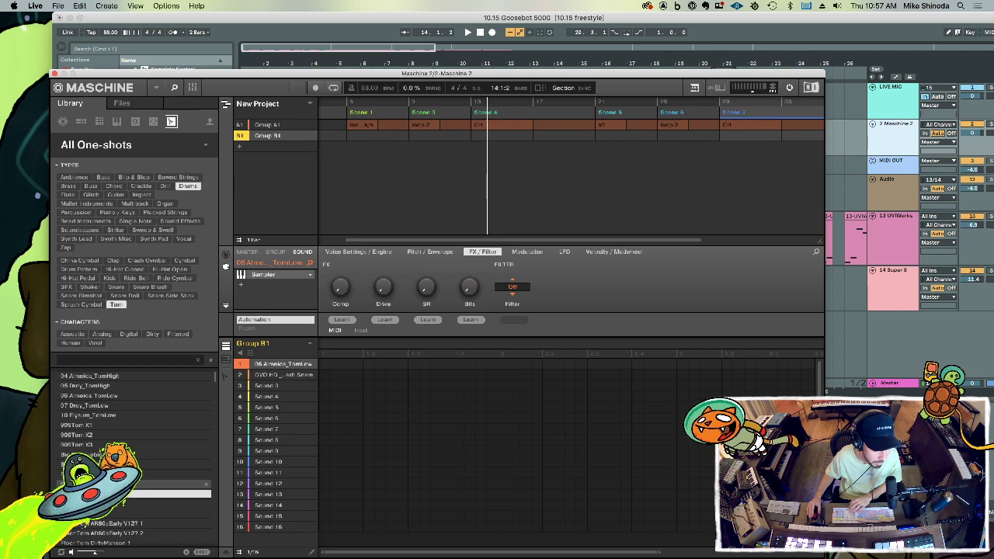
# Step: Audition the FloorTom samples further down the tom results
pyautogui.scroll(-6, 115, 474)
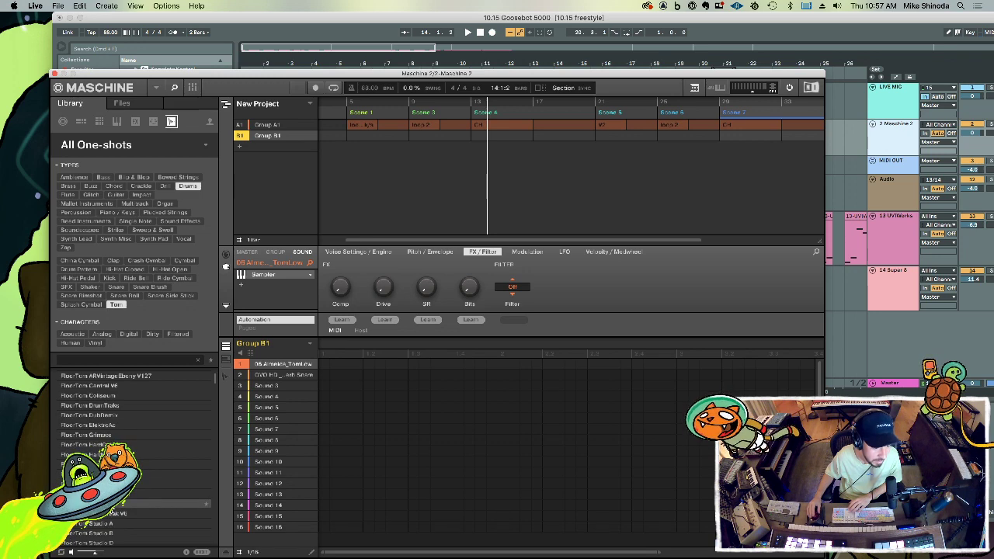
pyautogui.click(116, 425)
pyautogui.press('Down')
pyautogui.press('Down')
pyautogui.press('Down')
pyautogui.press('Down')
pyautogui.press('Down')
pyautogui.press('Down')
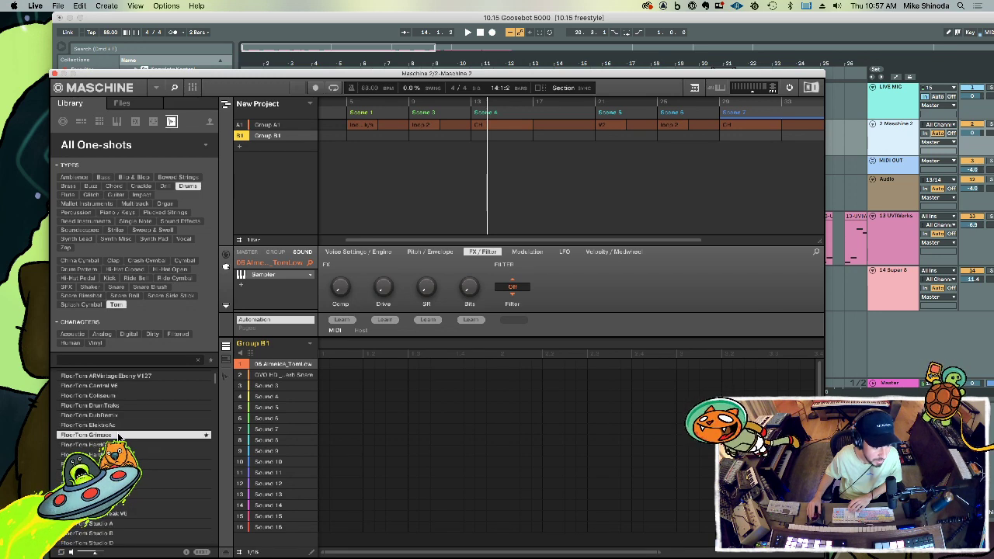
pyautogui.press('Down')
pyautogui.press('Down')
pyautogui.press('Down')
pyautogui.press('Down')
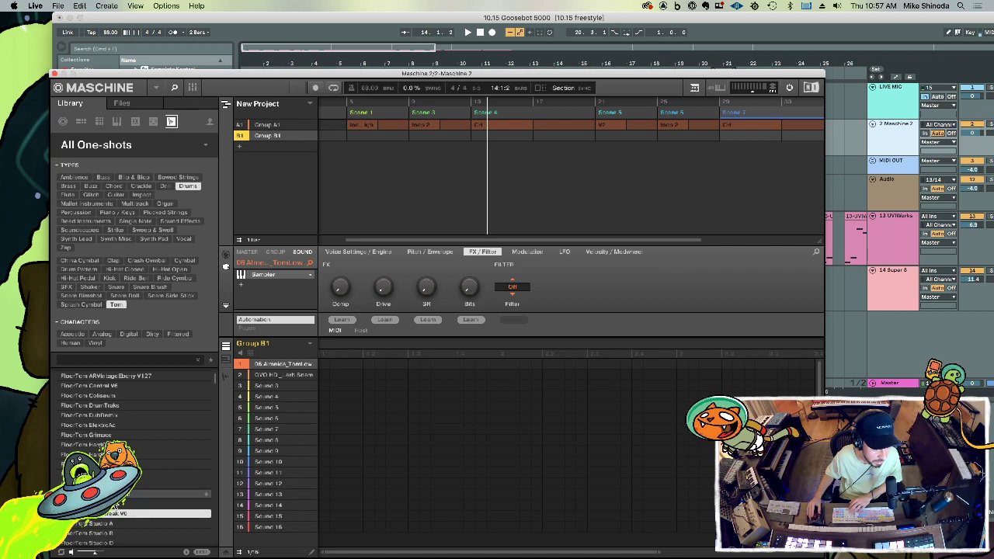
# Step: Audition the HiTom samples and load HiTom Cheeses into Sound 5 and HiTom CombOver into Sound 6 of Group B1
pyautogui.scroll(-9, 116, 465)
pyautogui.press('Down')
pyautogui.press('Down')
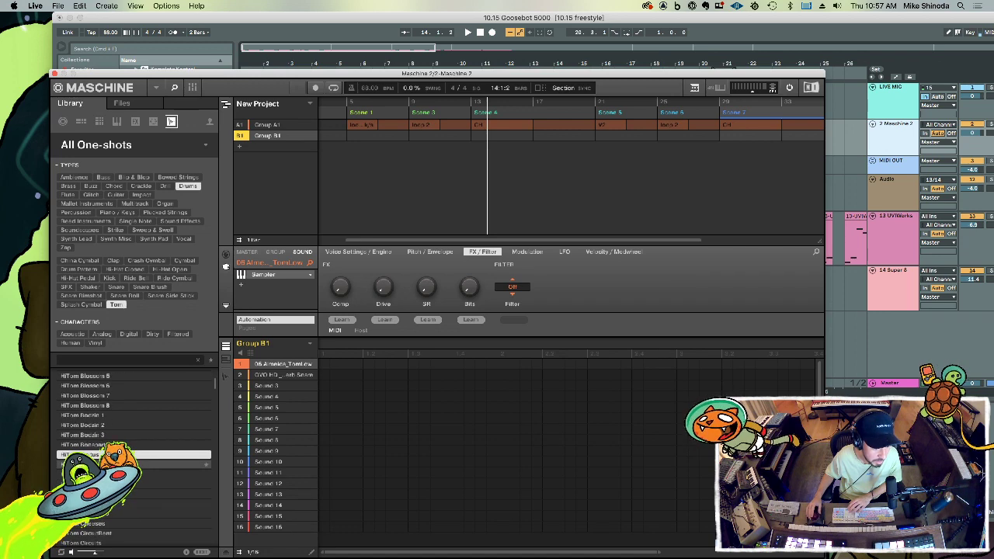
pyautogui.press('Down')
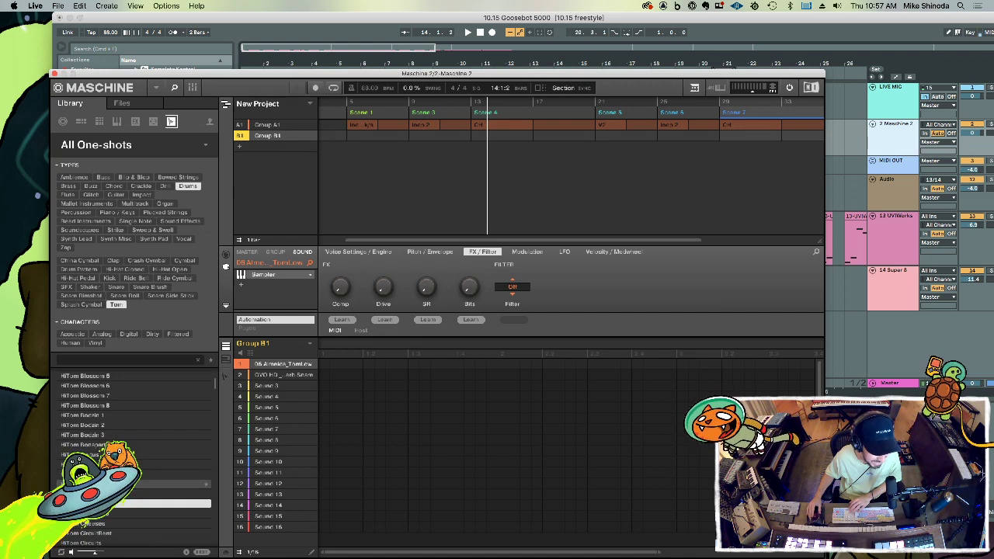
pyautogui.press('Down')
pyautogui.press('Down')
pyautogui.press('Down')
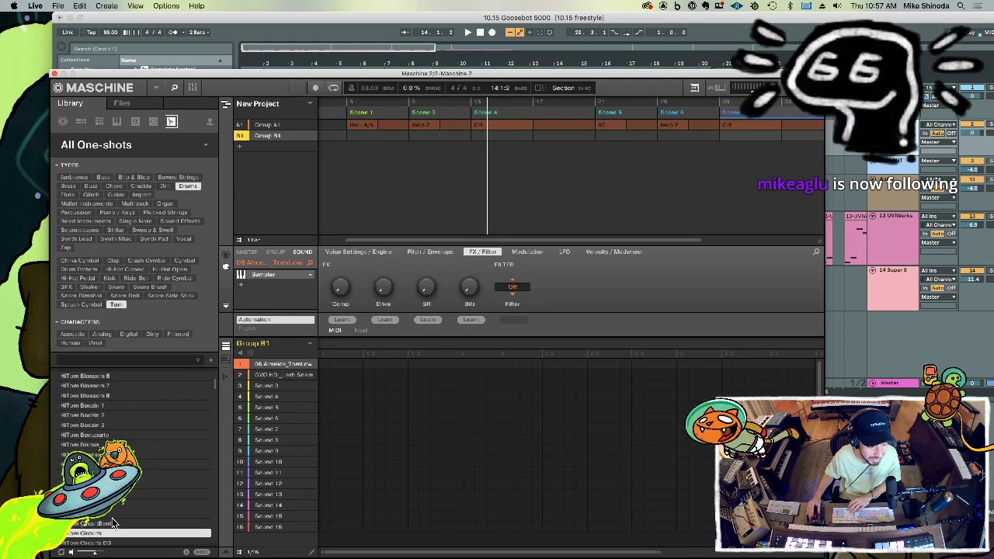
pyautogui.press('Up')
pyautogui.press('Up')
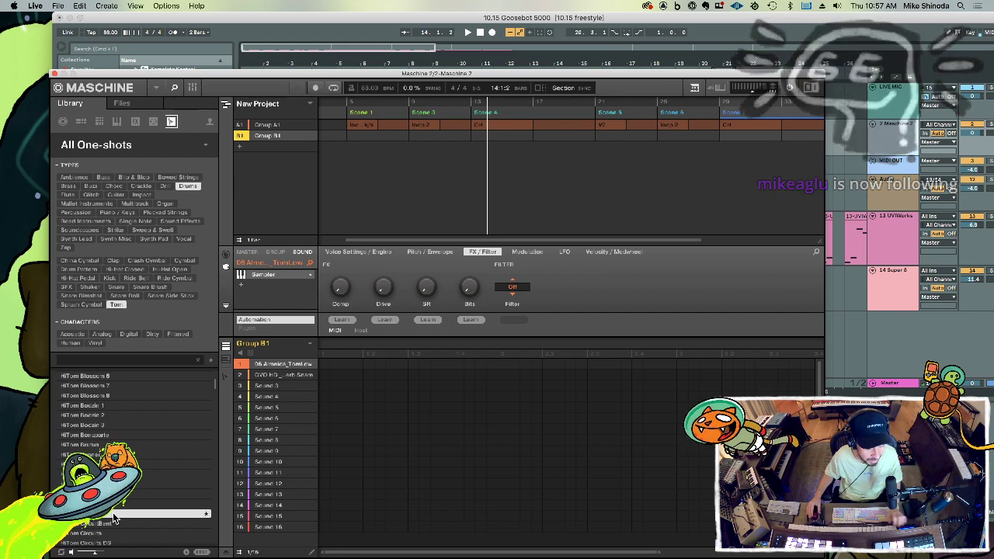
pyautogui.press('Return')
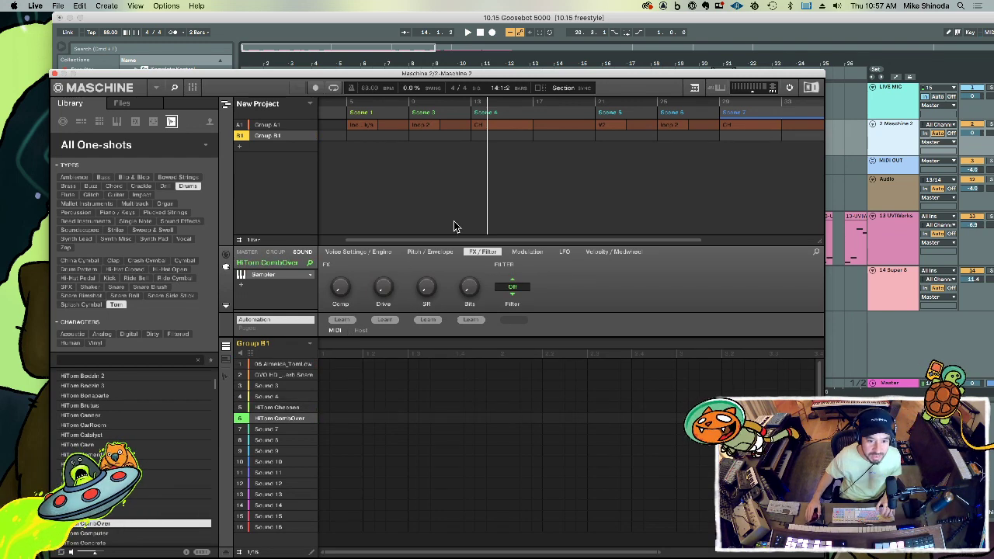
# Step: Switch to Google Chrome, search for "maschine clips update", and open the MASCHINE 2.12 Introducing Clips video
pyautogui.moveTo(233, 553)
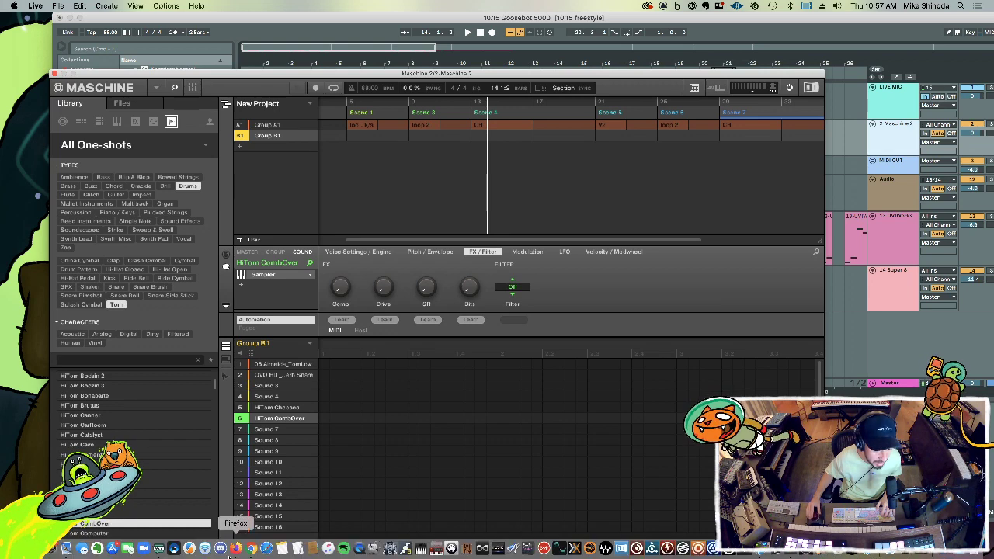
pyautogui.click(251, 549)
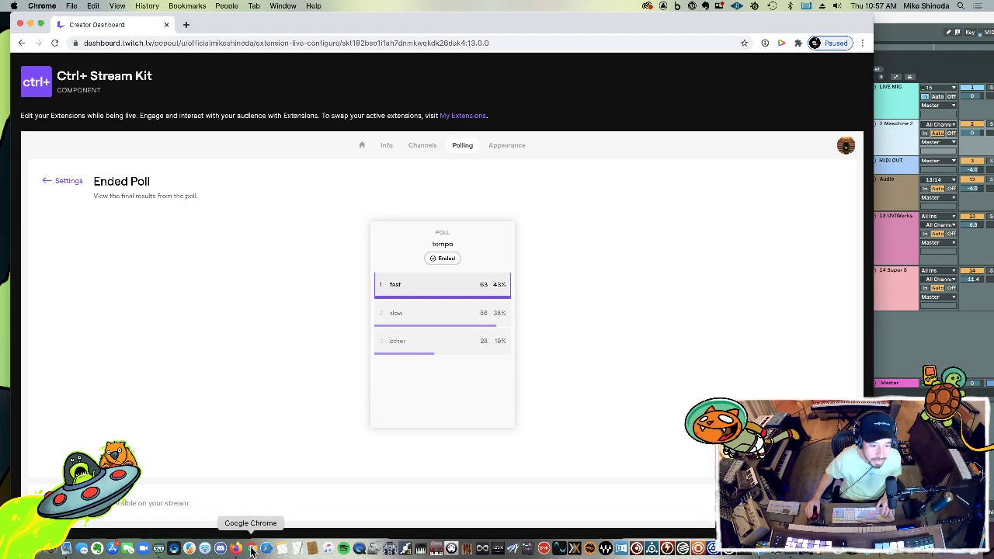
pyautogui.click(403, 43)
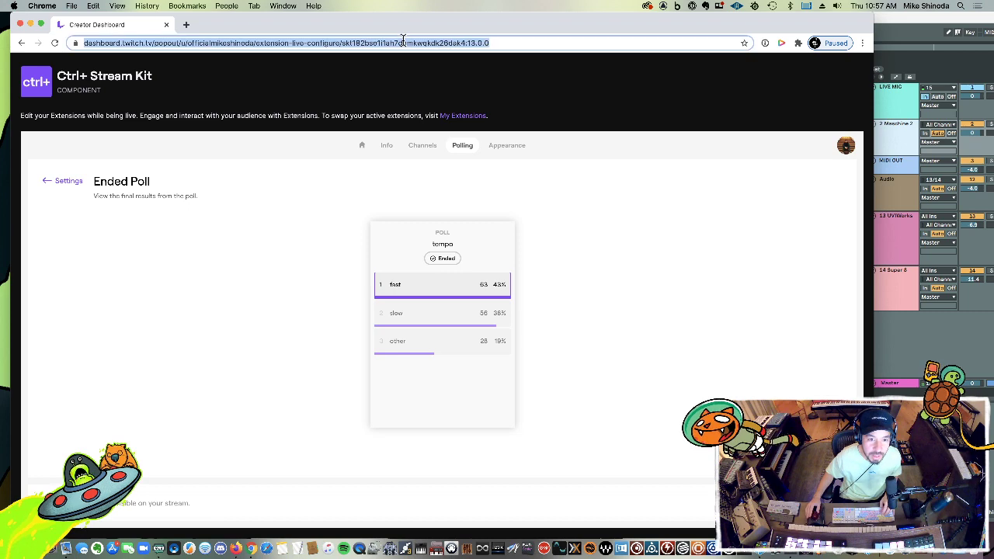
pyautogui.write('maschine cli')
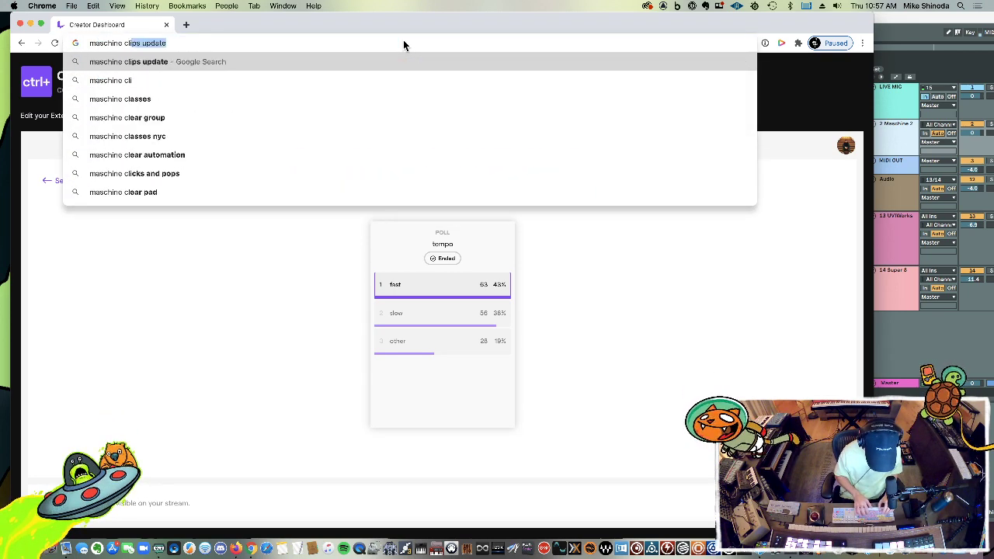
pyautogui.press('Return')
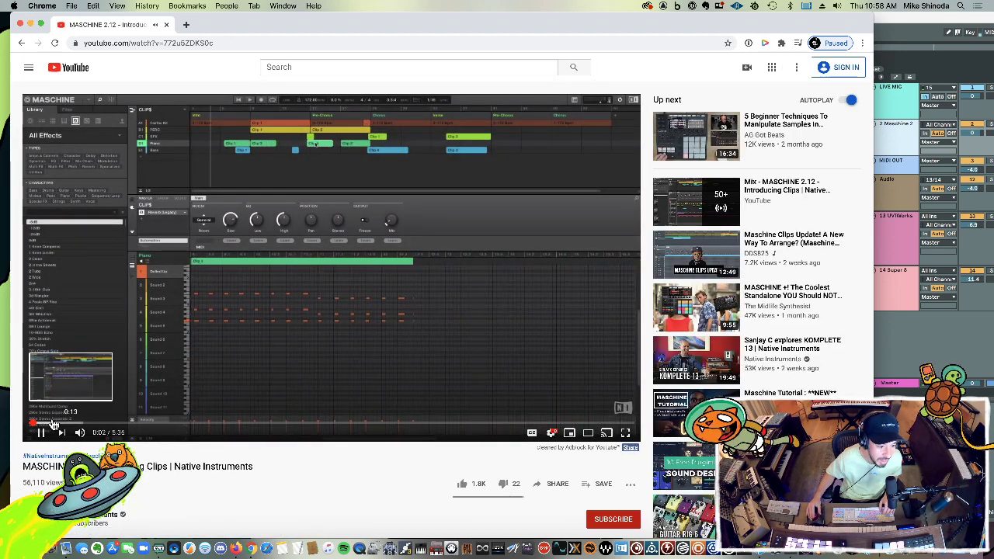
# Step: Watch the opening of the MASCHINE 2.12 clips video, pause it, and return to Live
pyautogui.click(36, 423)
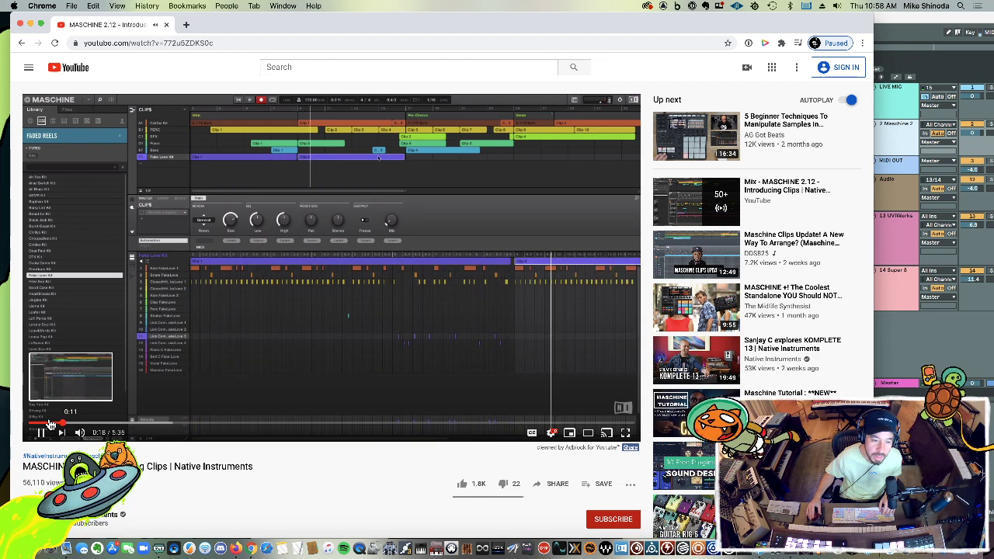
pyautogui.press('Right')
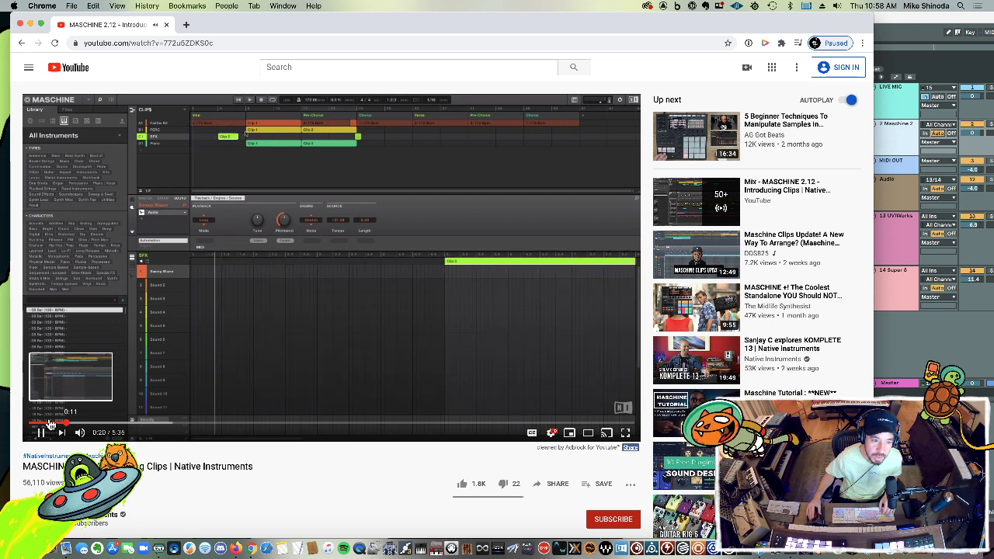
pyautogui.click(41, 433)
pyautogui.press('Left')
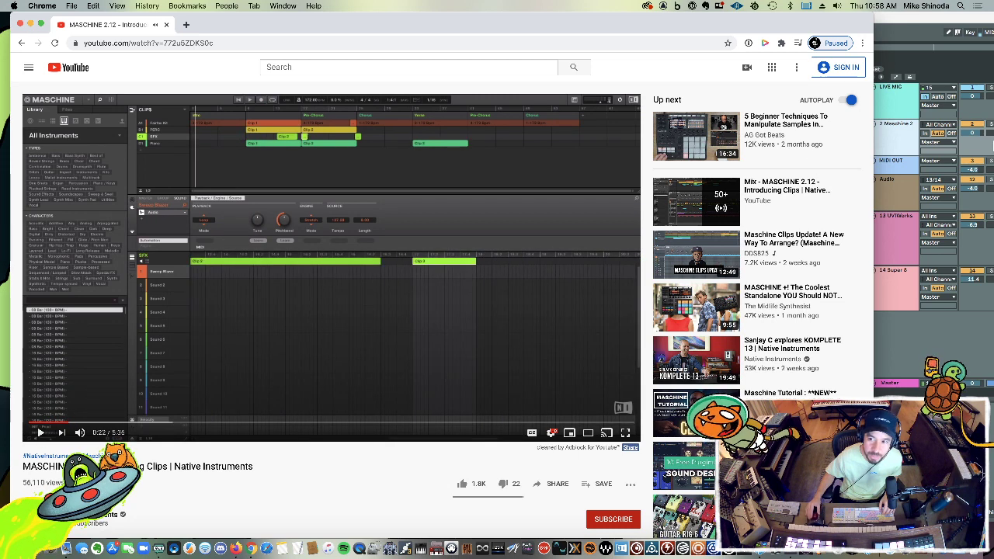
pyautogui.click(925, 28)
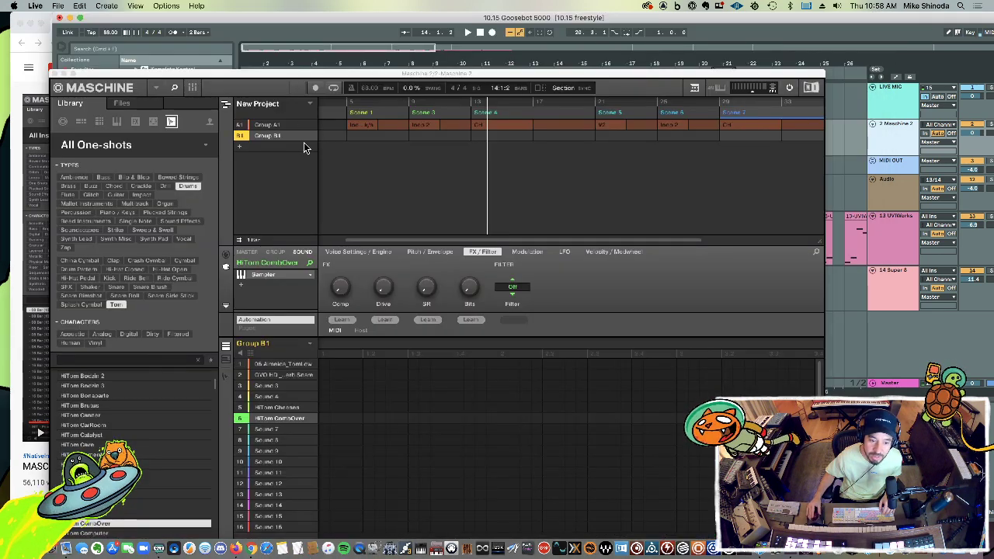
# Step: Start playback from bar 11 with the Maschine window lowered and record tom hits into Group B1 leading into Scene 4
pyautogui.click(391, 113)
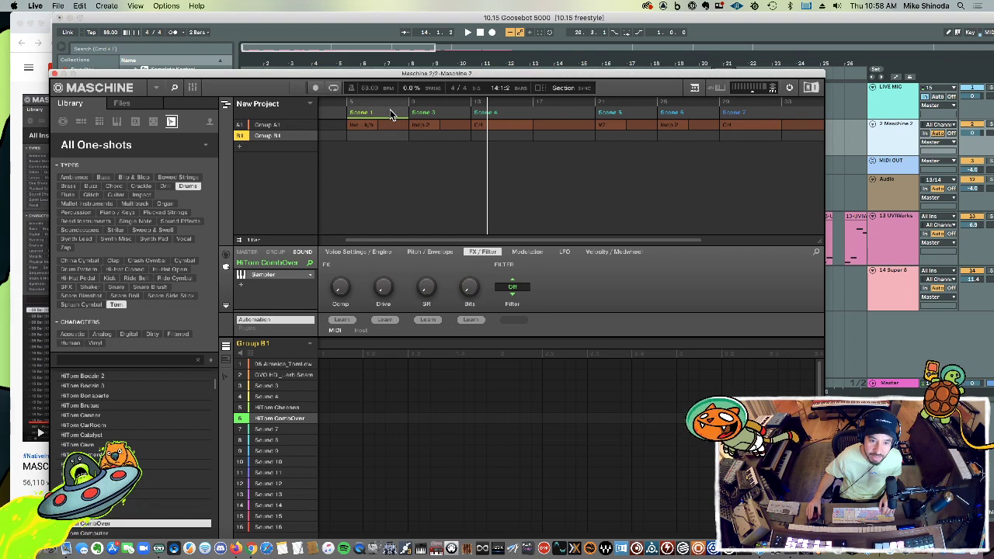
pyautogui.moveTo(391, 73); pyautogui.dragTo(387, 215)
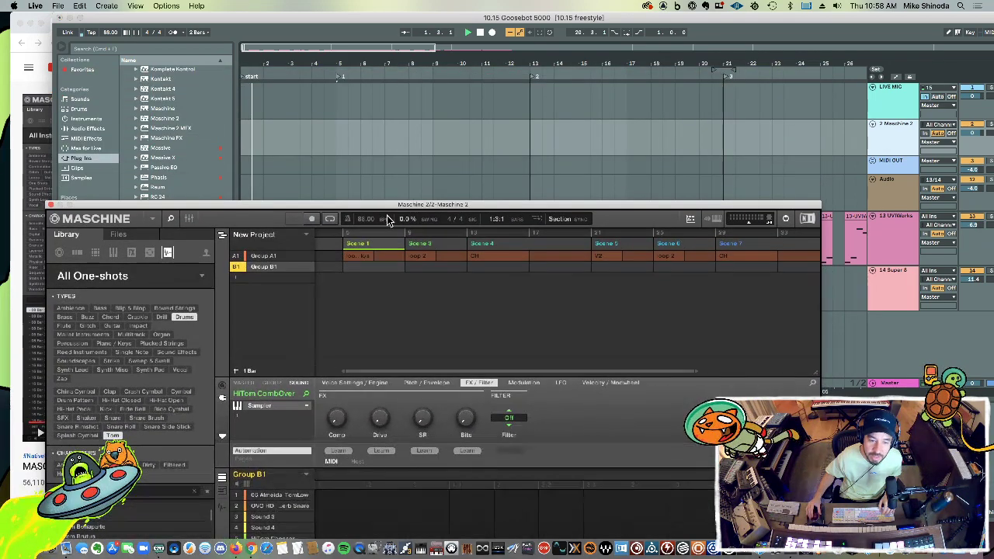
pyautogui.click(487, 144)
pyautogui.press('space')
pyautogui.moveTo(469, 206); pyautogui.dragTo(464, 169)
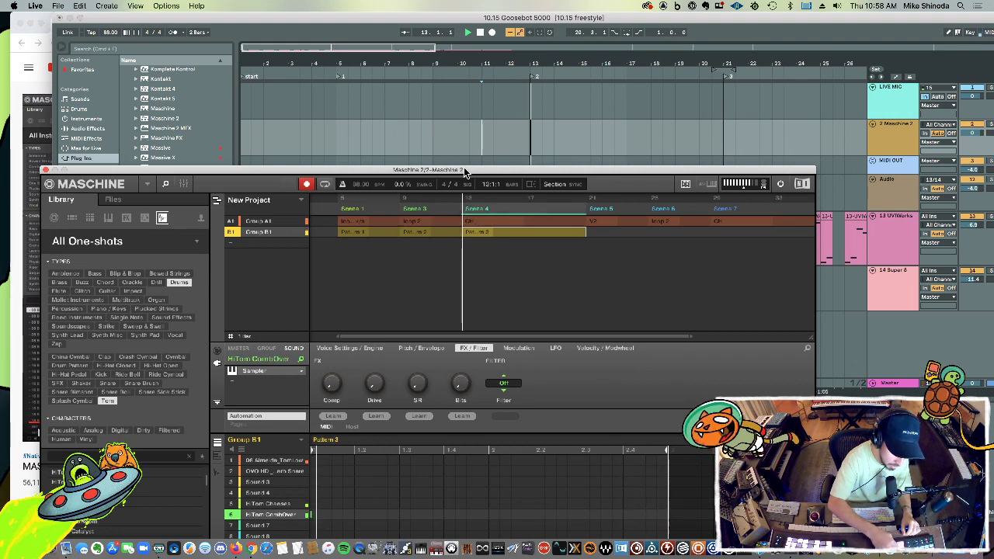
# Step: Convert Group B1's pattern in Scene 3 to clips and remove Clip 1, keeping Clip 2
pyautogui.click(447, 231)
pyautogui.rightClick(424, 233)
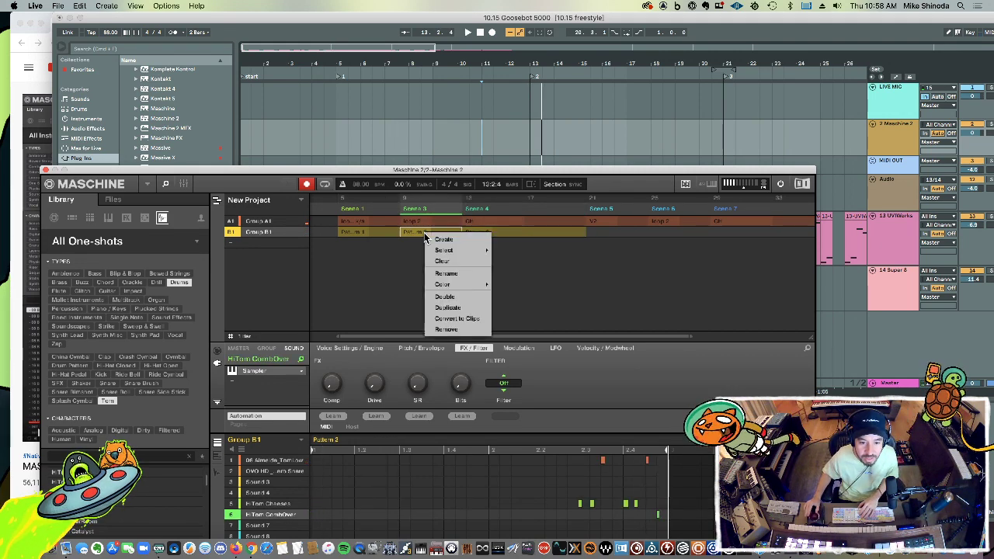
pyautogui.click(451, 319)
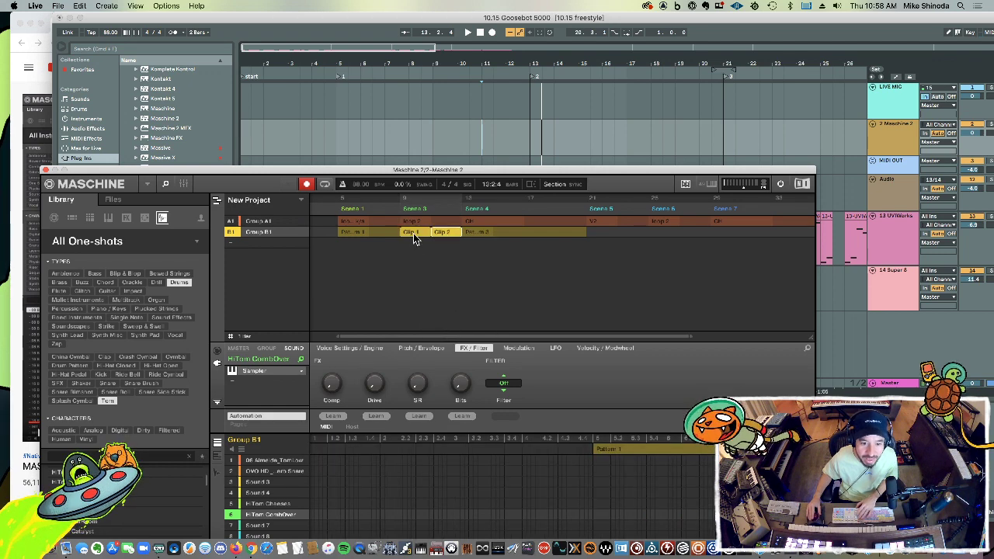
pyautogui.rightClick(413, 233)
pyautogui.click(426, 300)
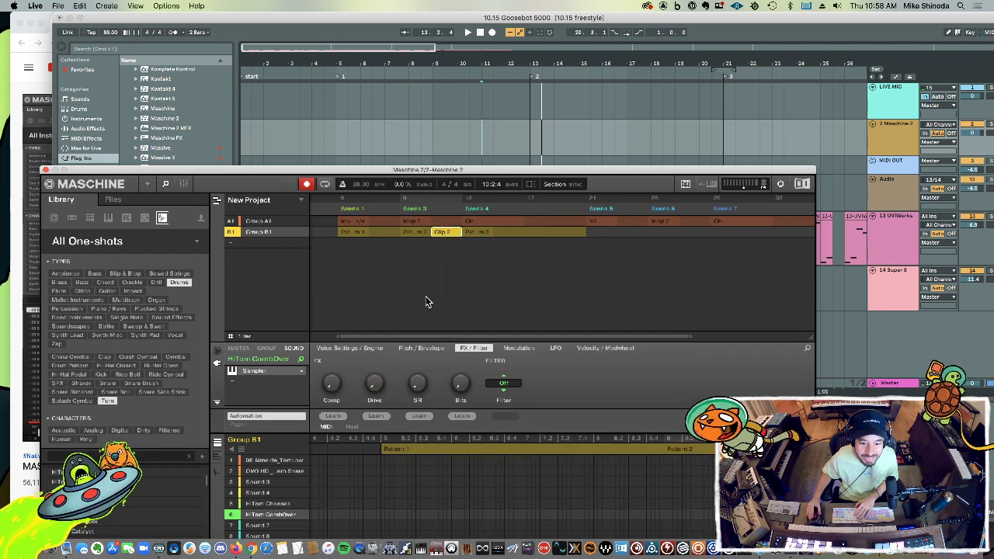
# Step: Extend the end of Clip 2 in Group B1 past the start of Scene 4 to about bar 15
pyautogui.rightClick(483, 231)
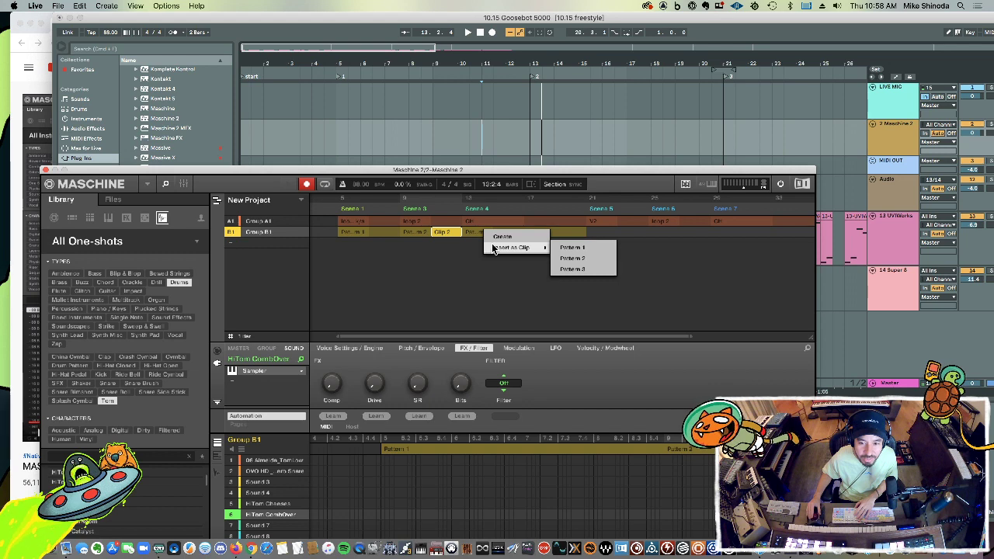
pyautogui.click(471, 257)
pyautogui.moveTo(462, 233); pyautogui.dragTo(487, 235)
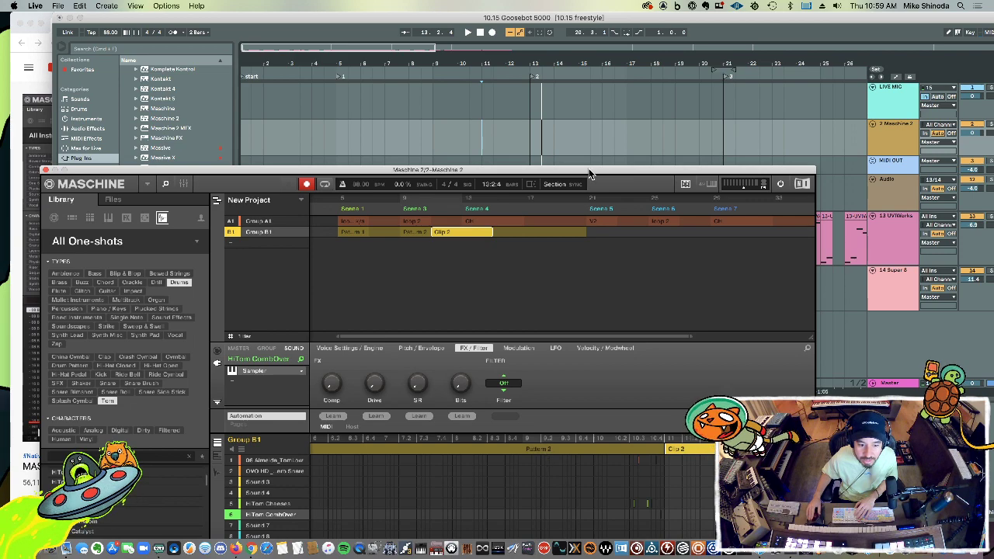
pyautogui.moveTo(587, 170); pyautogui.dragTo(598, 90)
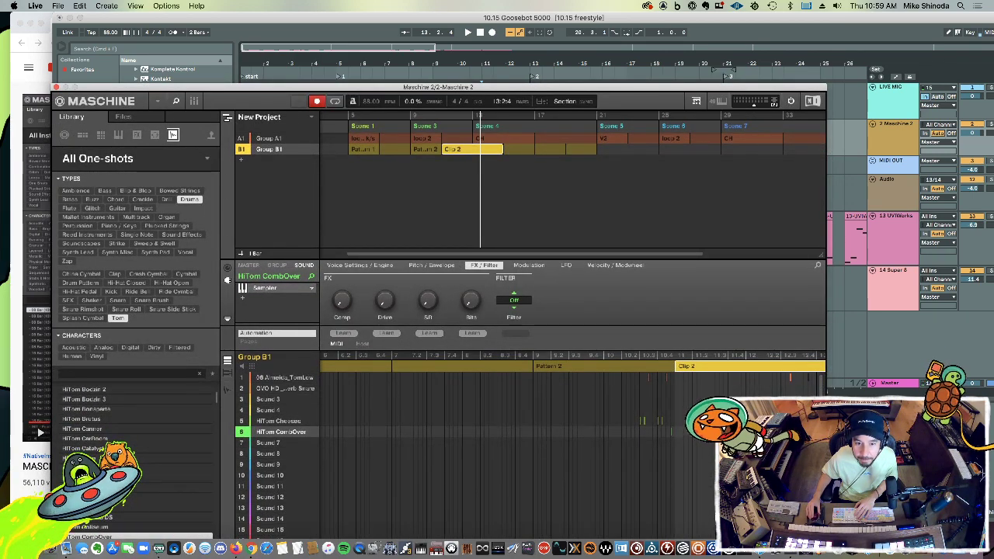
# Step: Undo the recent clip and pattern additions in Group B1, including the extra clip just before Clip 2
pyautogui.doubleClick(670, 365)
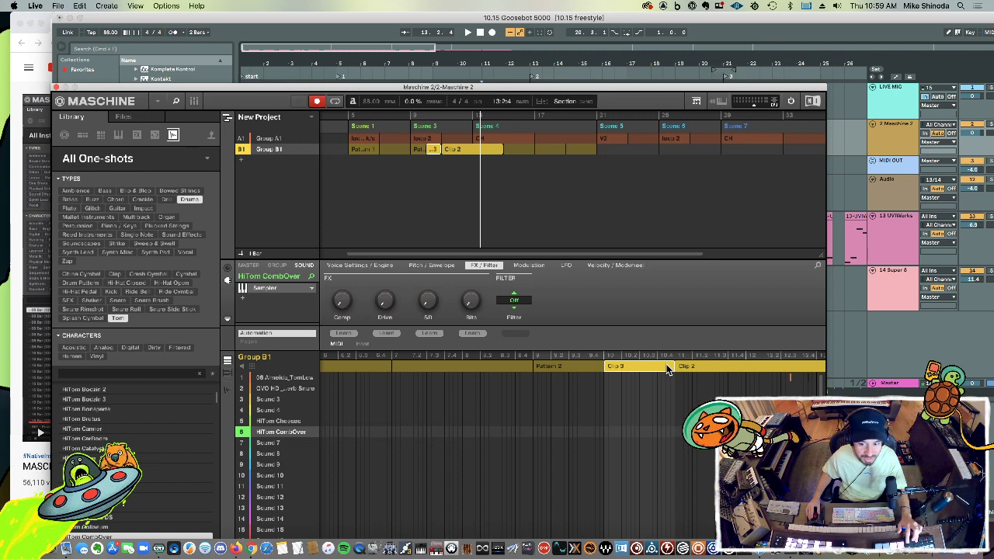
pyautogui.press('super+z')
pyautogui.press('super+z')
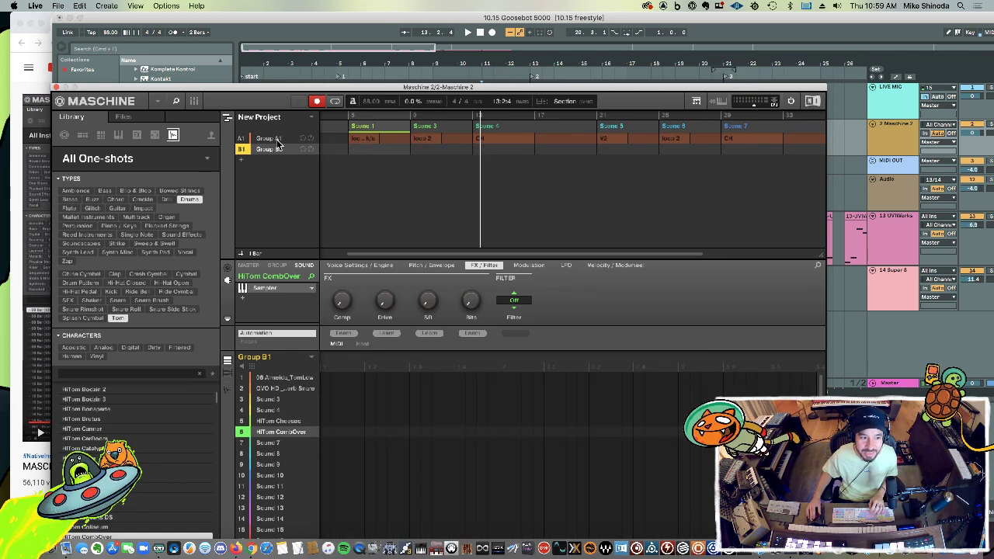
# Step: Switch to Chrome and watch part of the MASCHINE 2.12 Clips tutorial on YouTube, then return to Live
pyautogui.click(22, 86)
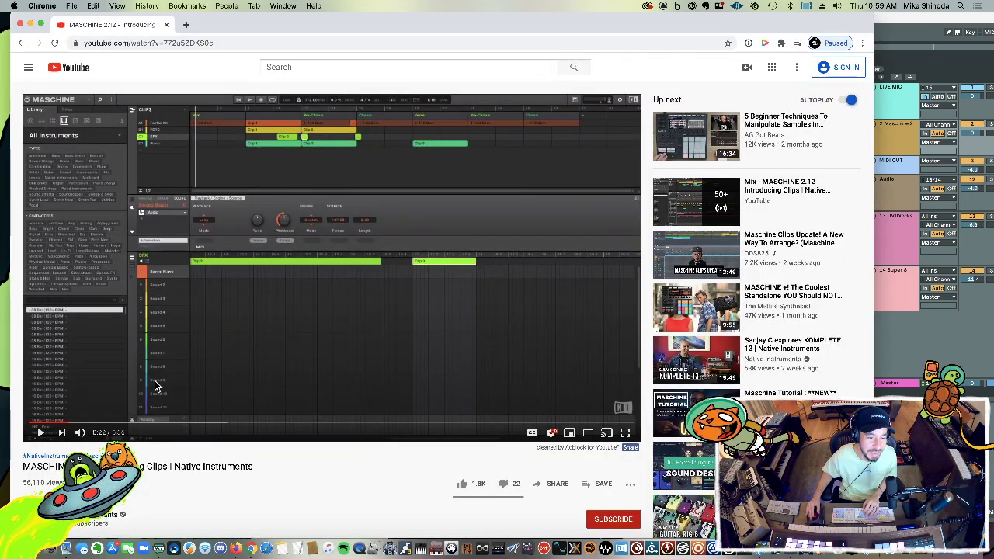
pyautogui.click(40, 436)
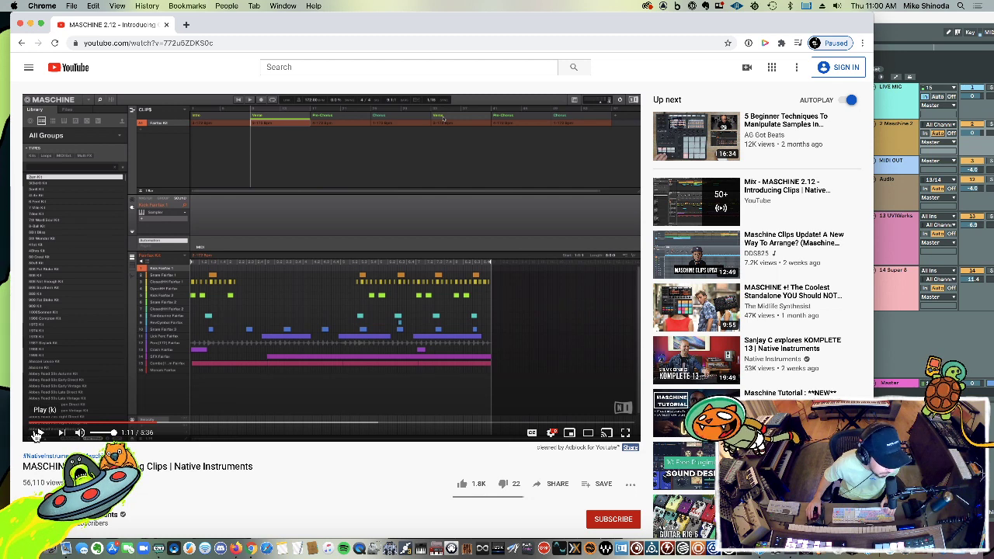
pyautogui.click(36, 436)
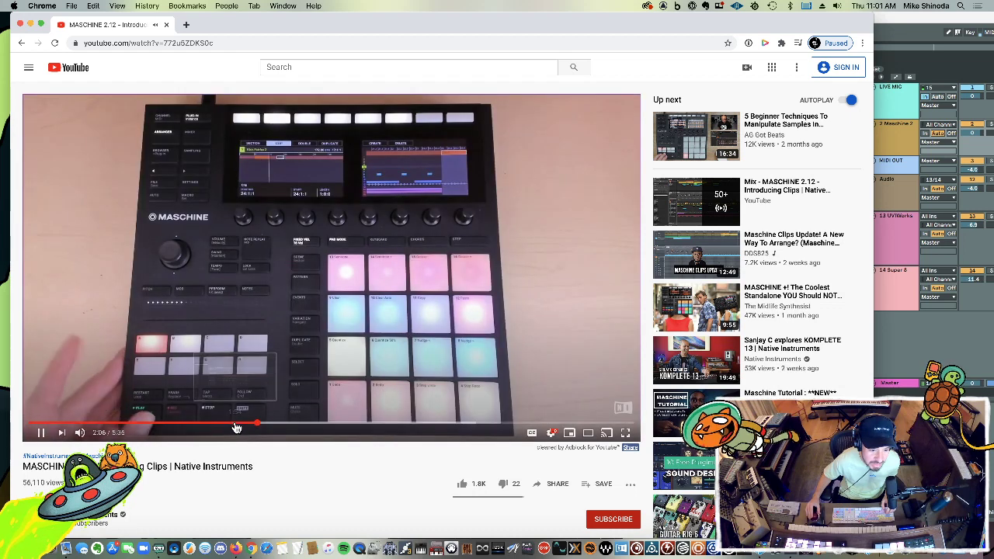
pyautogui.click(228, 427)
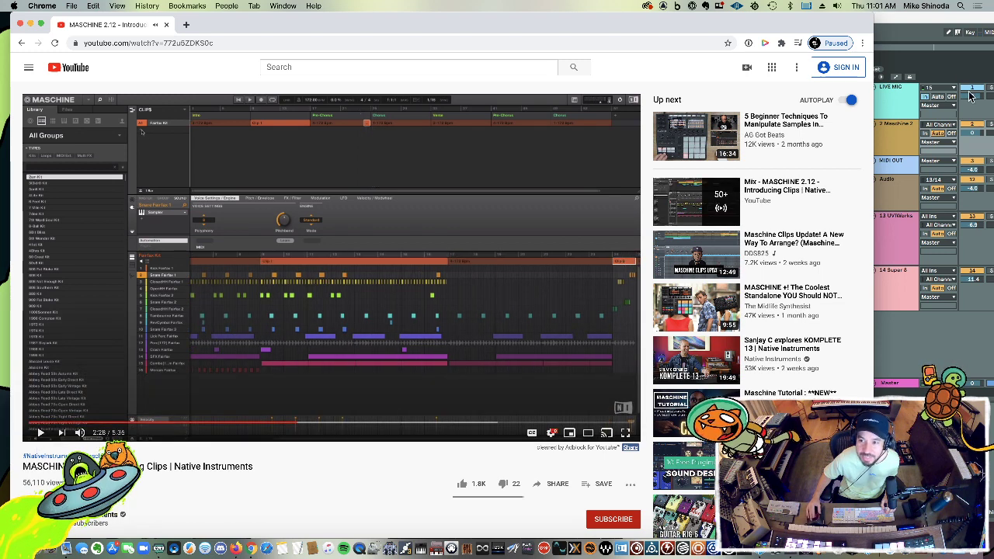
pyautogui.click(927, 28)
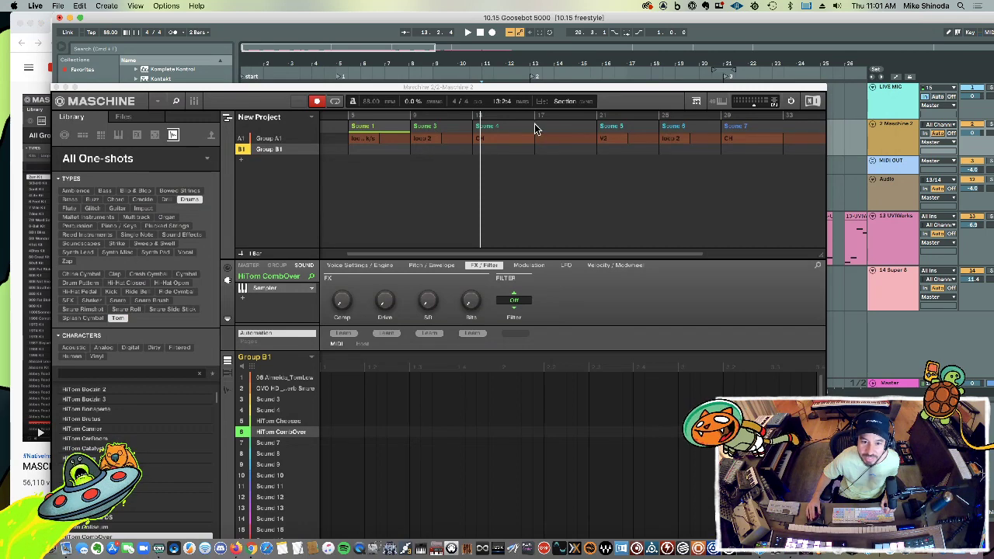
# Step: Inspect Scene 3 and its loop 2 pattern in Group A1
pyautogui.click(468, 129)
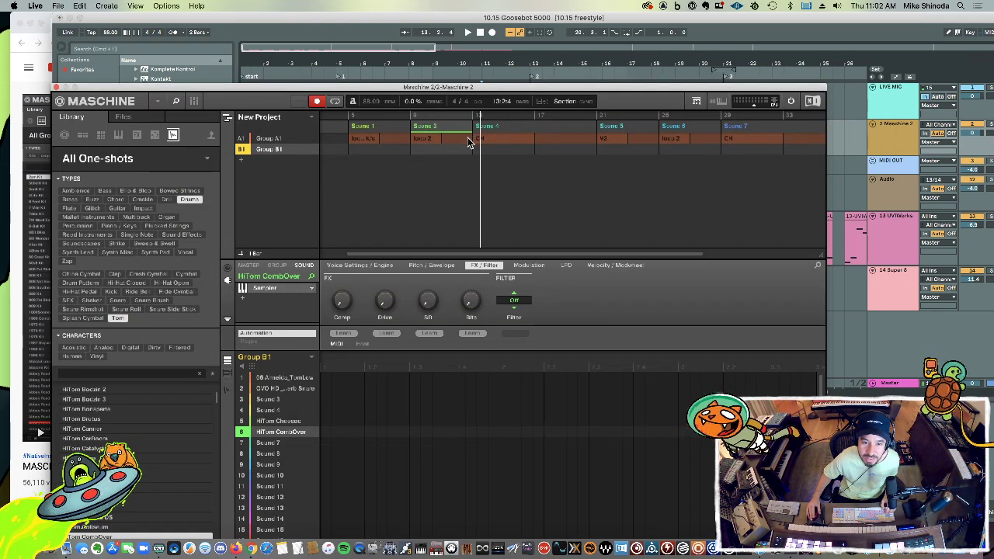
pyautogui.click(466, 139)
pyautogui.click(463, 173)
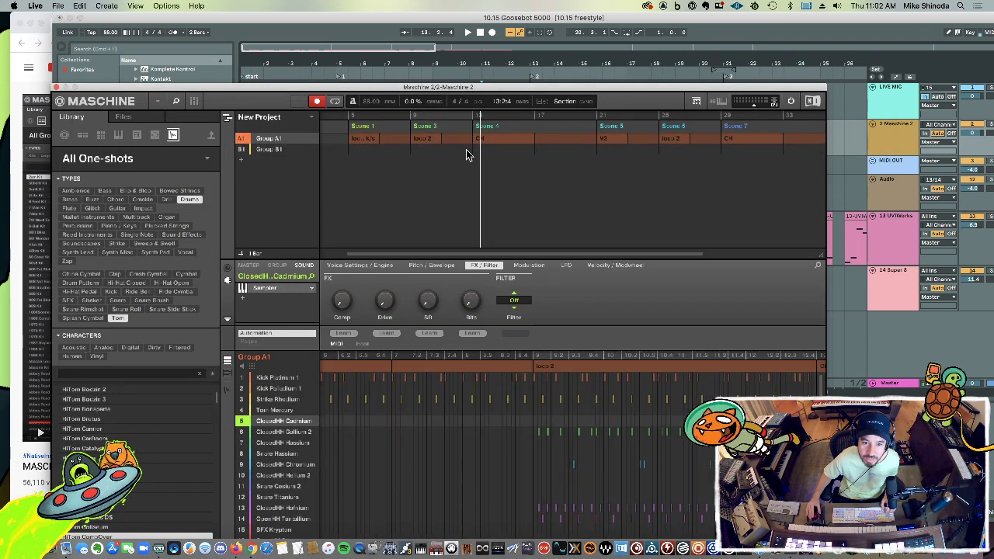
pyautogui.click(468, 129)
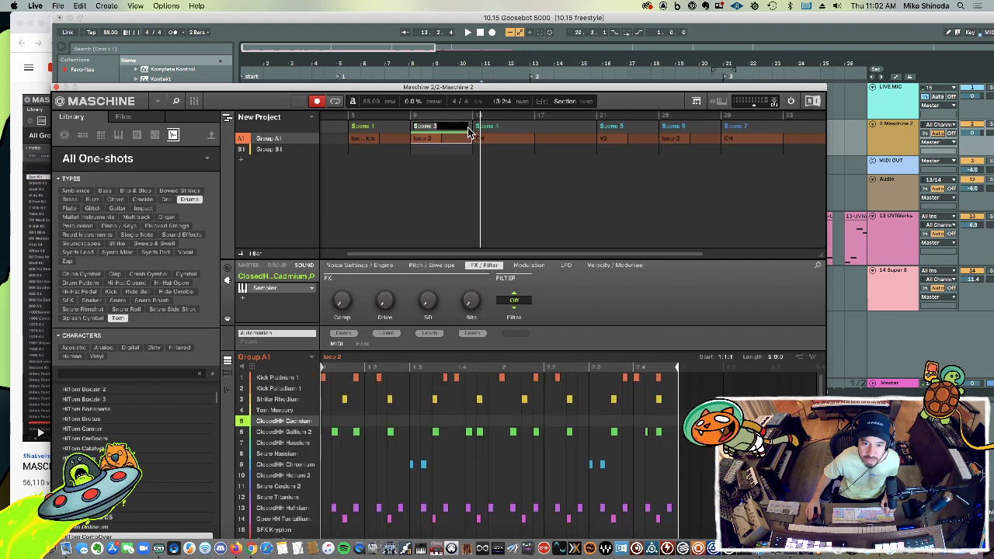
pyautogui.click(466, 178)
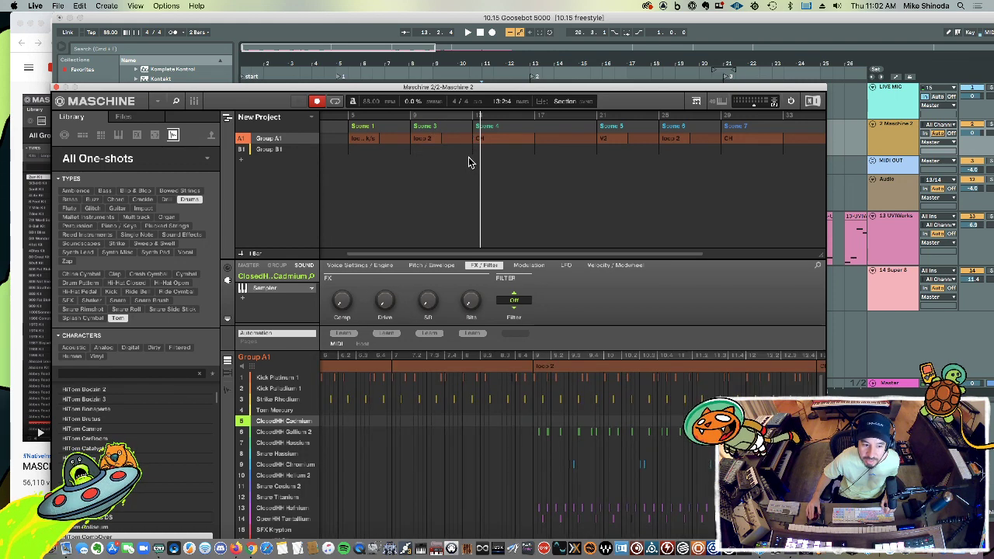
# Step: Create a clip in Group B1, place it at bar 12 near the end of Scene 3, and delete the extra Clip 2 before it
pyautogui.moveTo(561, 87); pyautogui.dragTo(559, 61)
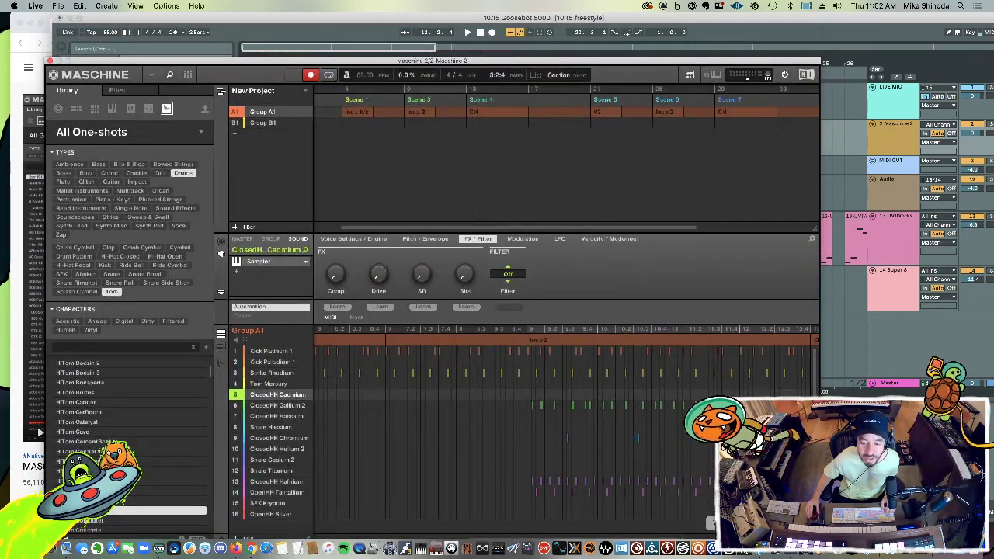
pyautogui.moveTo(647, 61); pyautogui.dragTo(648, 38)
pyautogui.hscroll(3, 625, 517)
pyautogui.hscroll(2, 650, 335)
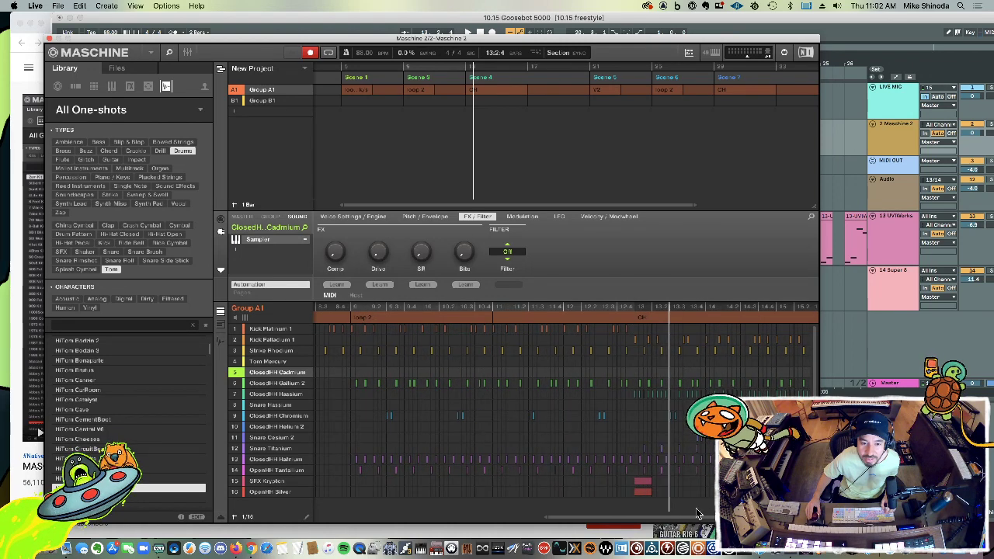
pyautogui.doubleClick(618, 316)
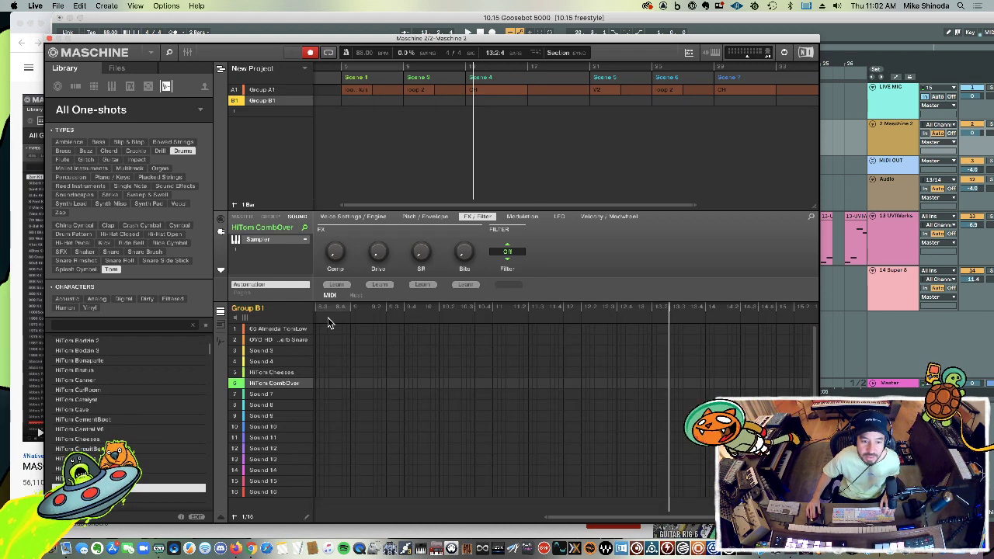
pyautogui.click(320, 317)
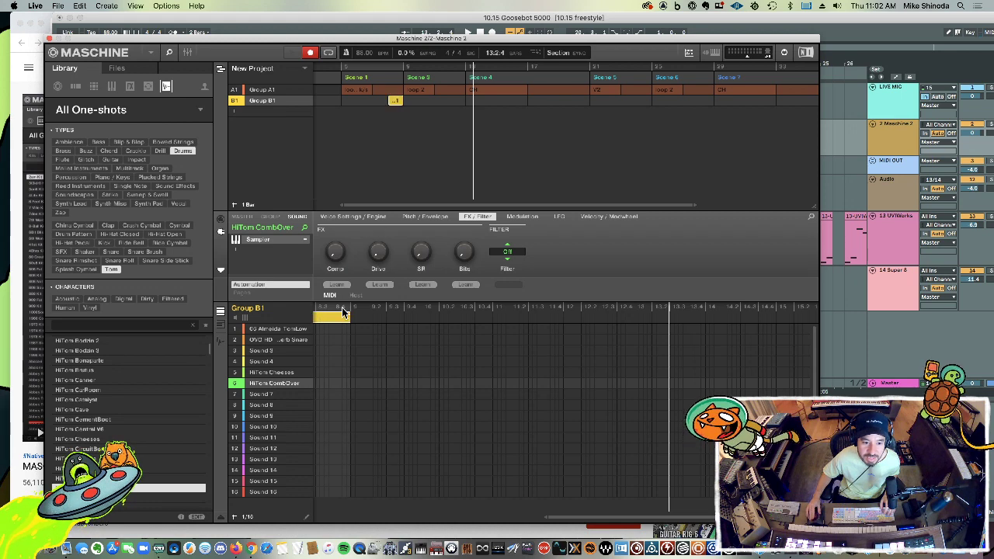
pyautogui.moveTo(396, 106); pyautogui.dragTo(456, 107)
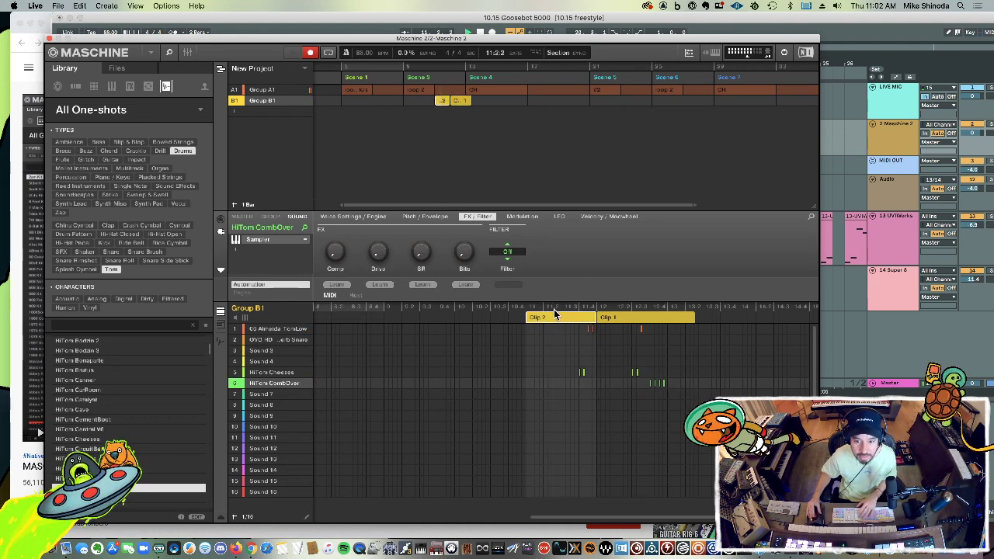
pyautogui.press('Delete')
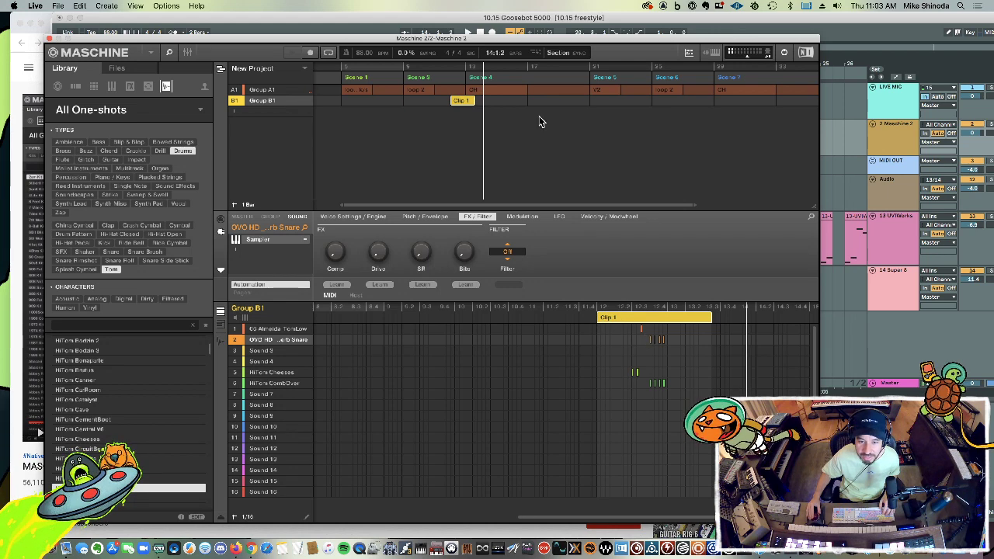
# Step: Convert Group A1's loop 2 pattern under Scene 3 to clips
pyautogui.click(452, 80)
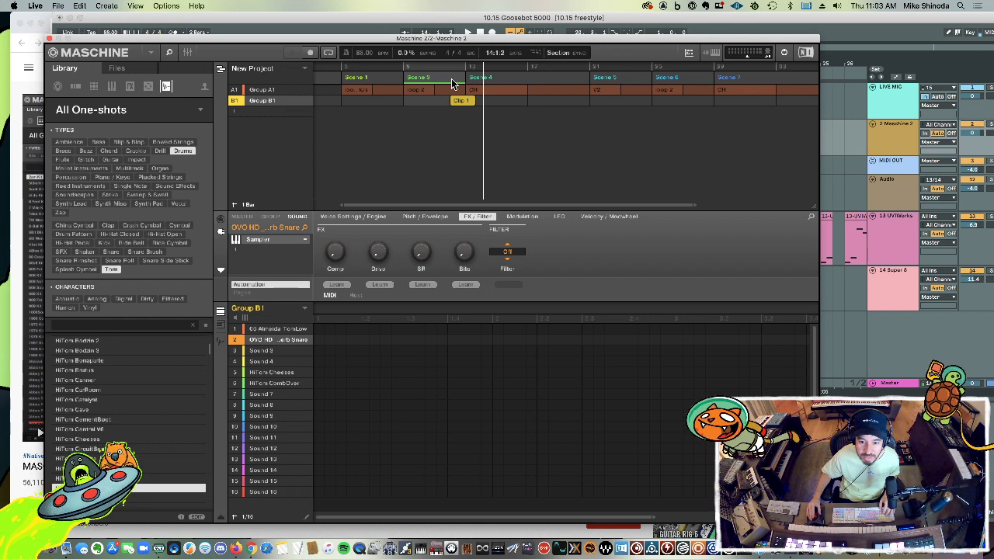
pyautogui.click(451, 90)
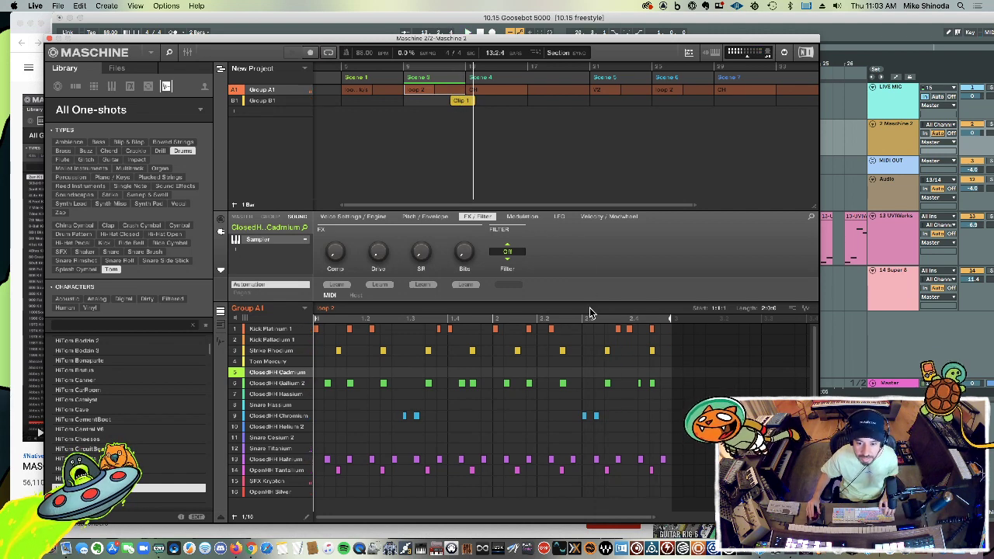
pyautogui.rightClick(459, 93)
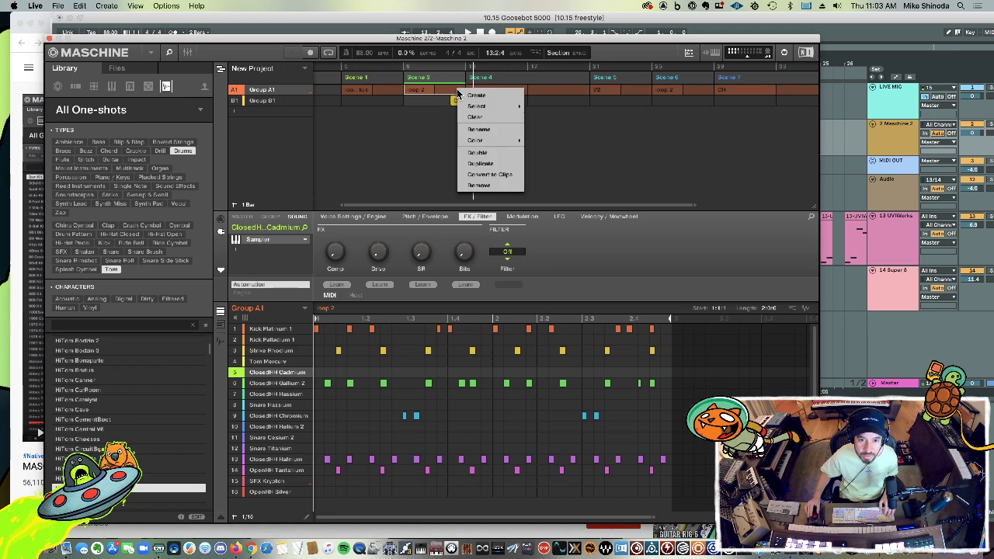
pyautogui.click(479, 180)
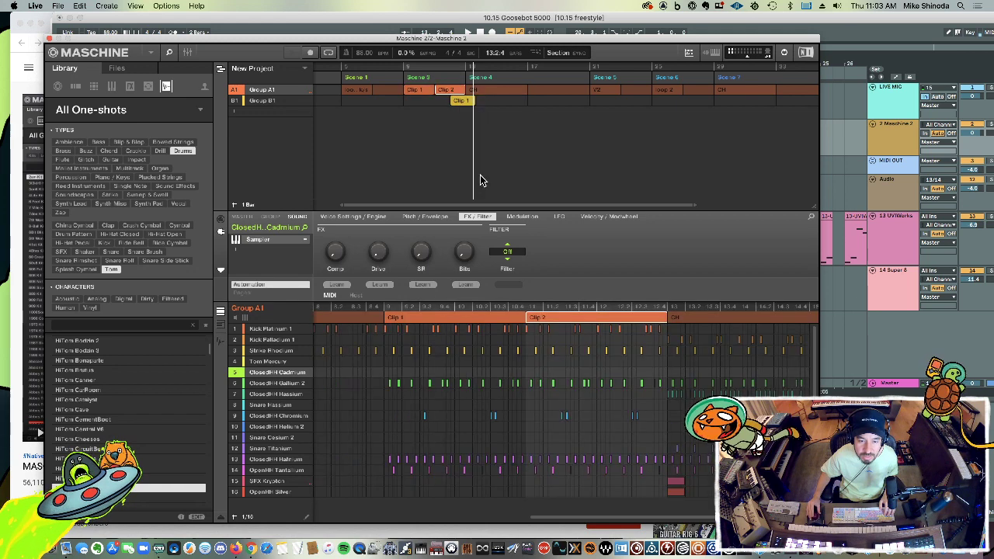
# Step: Check the editing options for Clip 1 in Group A1, and revert the Scene 3 clips to the loop 2 pattern
pyautogui.click(426, 91)
pyautogui.doubleClick(426, 91)
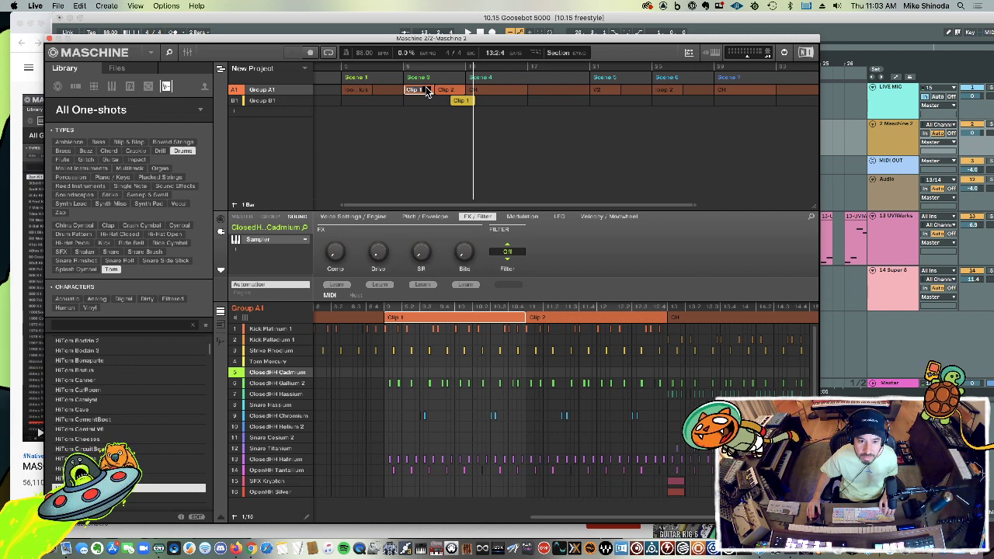
pyautogui.rightClick(424, 95)
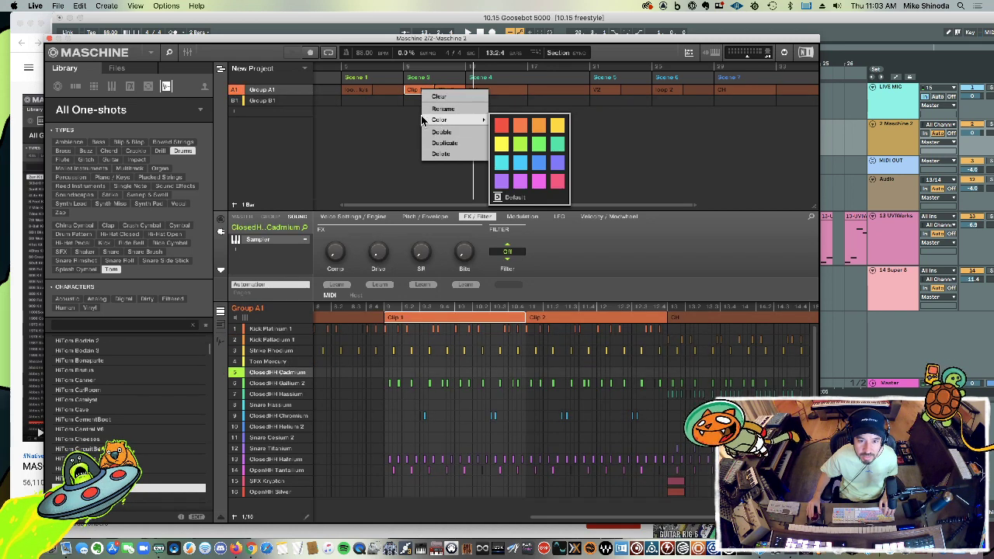
pyautogui.click(445, 143)
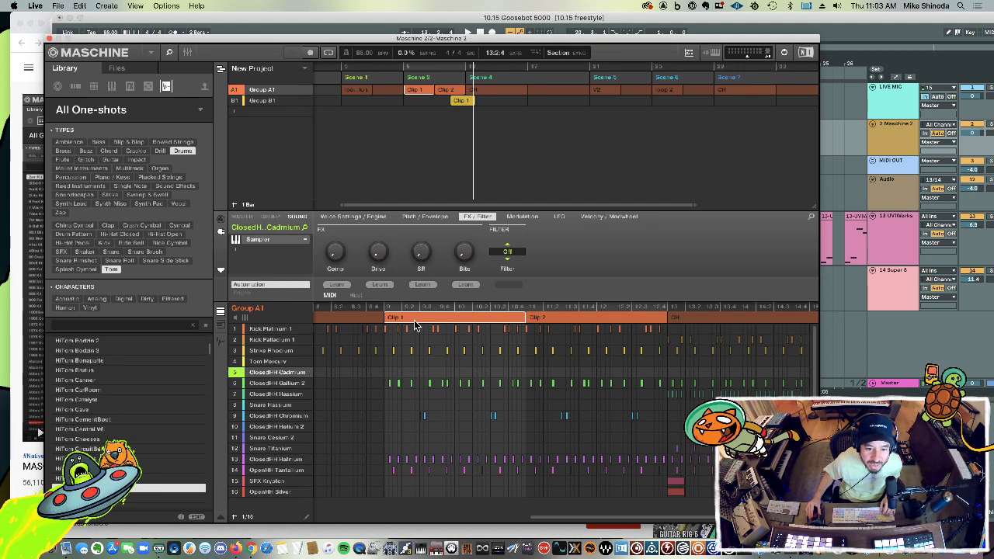
pyautogui.rightClick(417, 93)
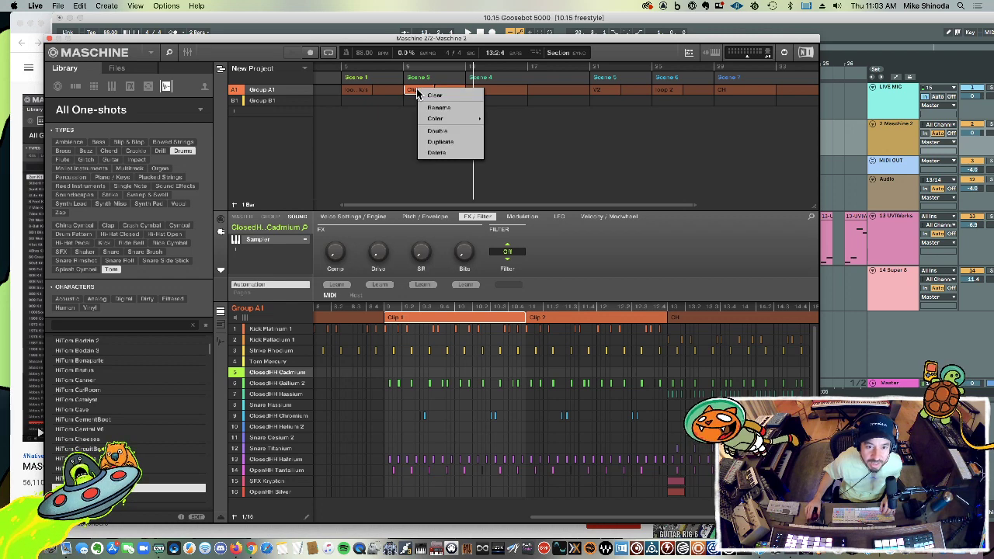
pyautogui.click(326, 75)
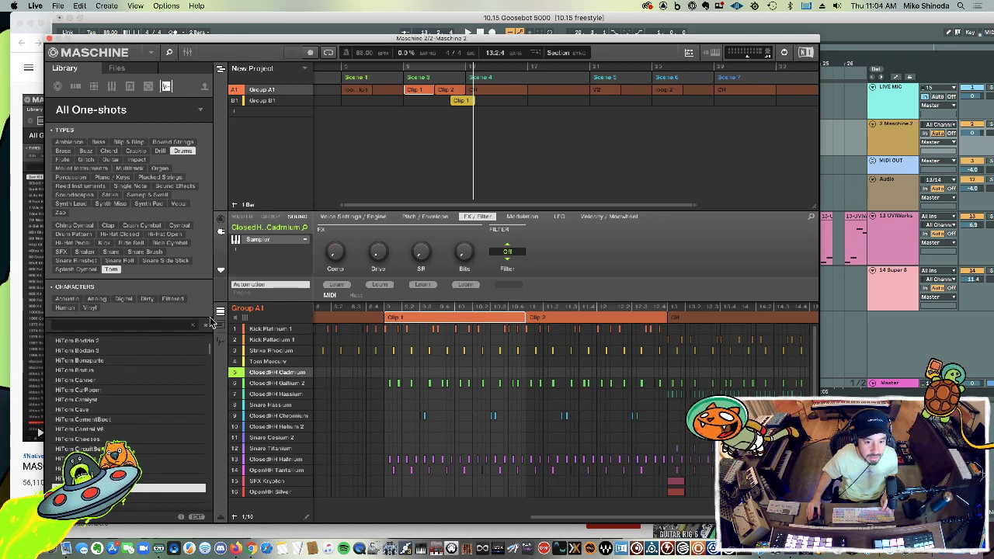
pyautogui.click(419, 78)
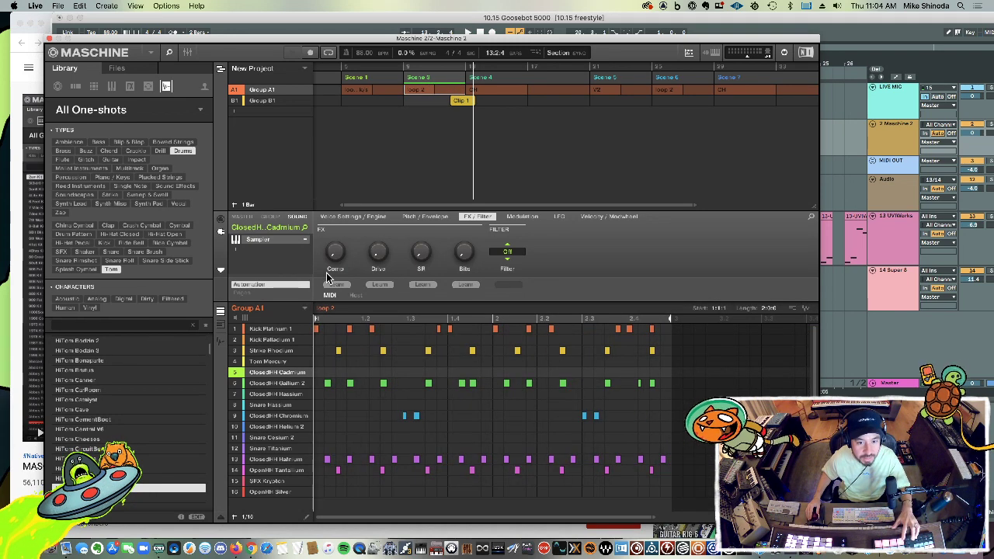
# Step: Shorten Group B1's Clip 1 to end at bar 13 and add a 06 Almeida_TomLow note before its existing one
pyautogui.click(459, 100)
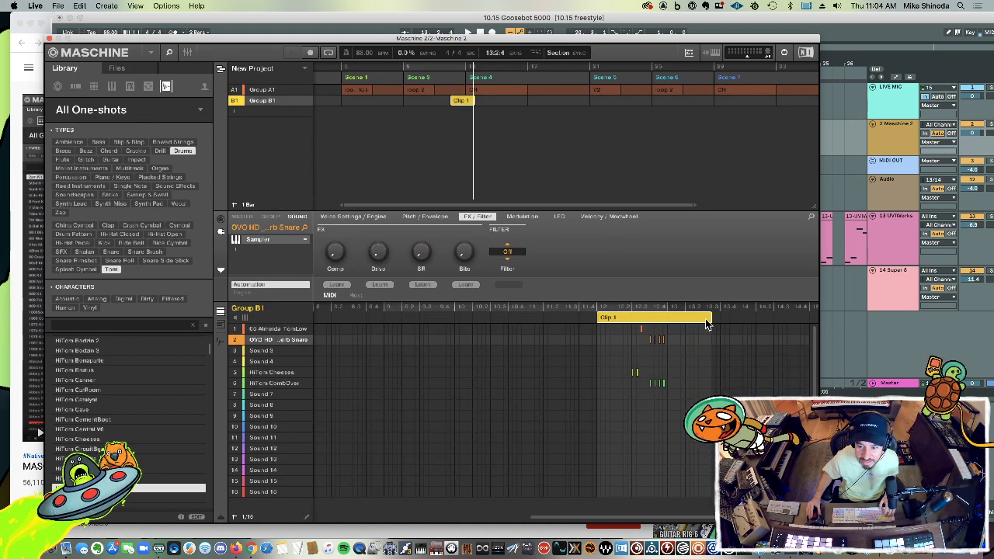
pyautogui.moveTo(707, 324); pyautogui.dragTo(678, 320)
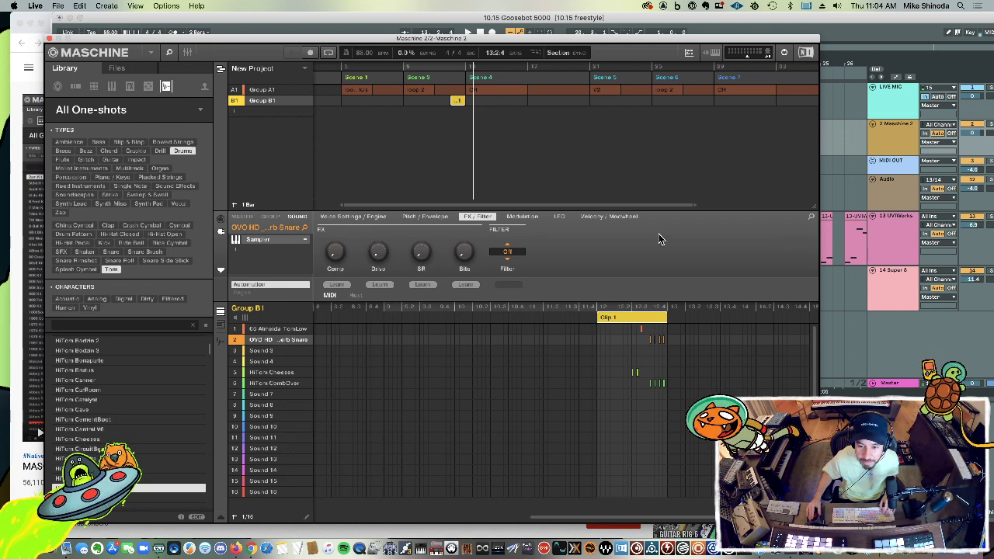
pyautogui.click(625, 329)
# Step: Play the song from around bar 9 of the Live arrangement and return to the Maschine window to check the fill
pyautogui.press('space')
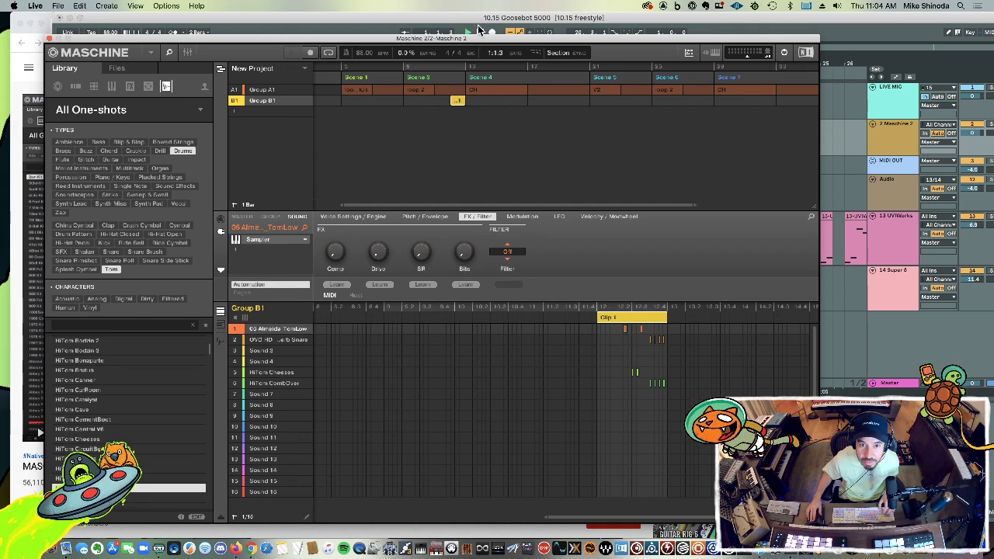
pyautogui.moveTo(462, 37); pyautogui.dragTo(448, 224)
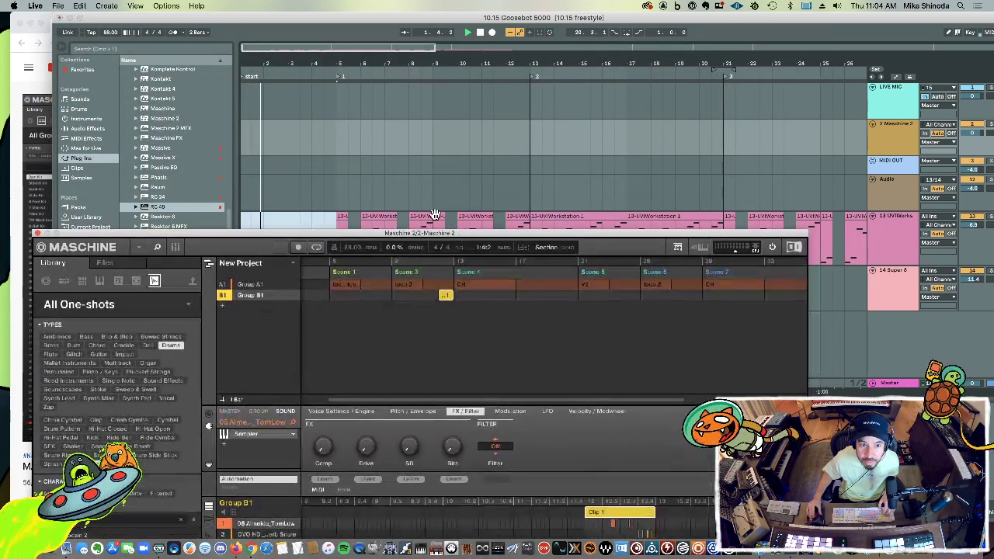
pyautogui.click(447, 180)
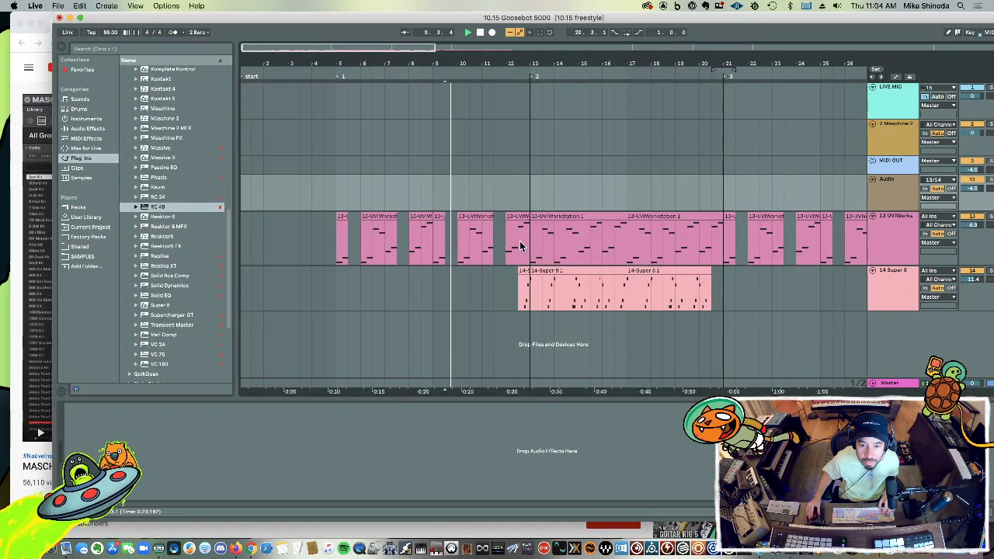
pyautogui.press('super+Tab')
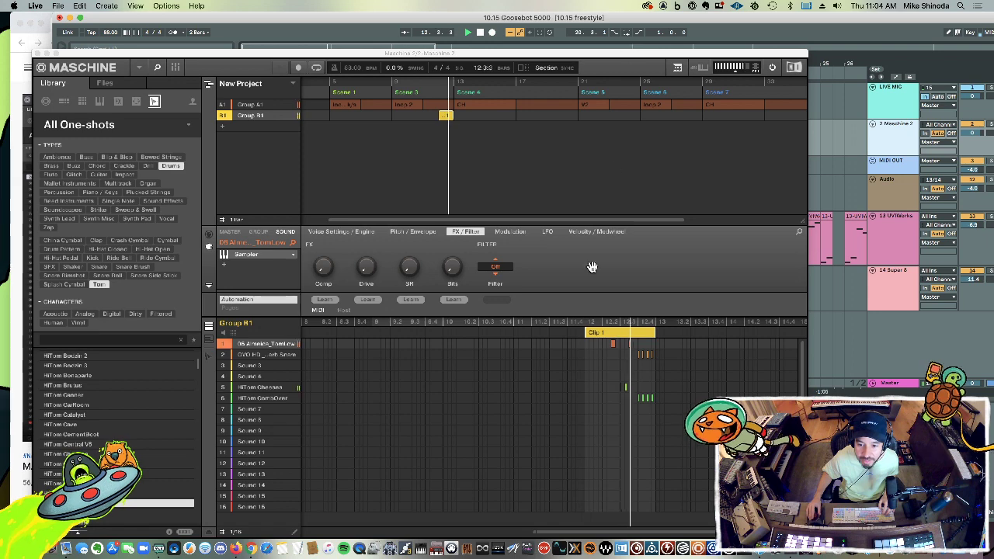
# Step: Nudge the first 06 Almeida_TomLow note in Group B1's Clip 1 one 1/16 step later
pyautogui.click(613, 345)
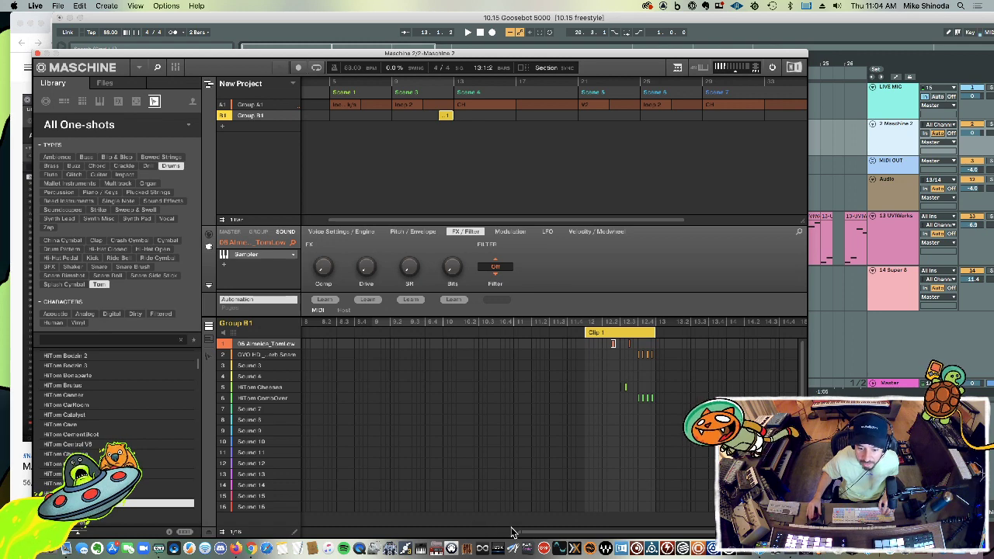
pyautogui.moveTo(511, 531); pyautogui.dragTo(610, 528)
pyautogui.press('Right')
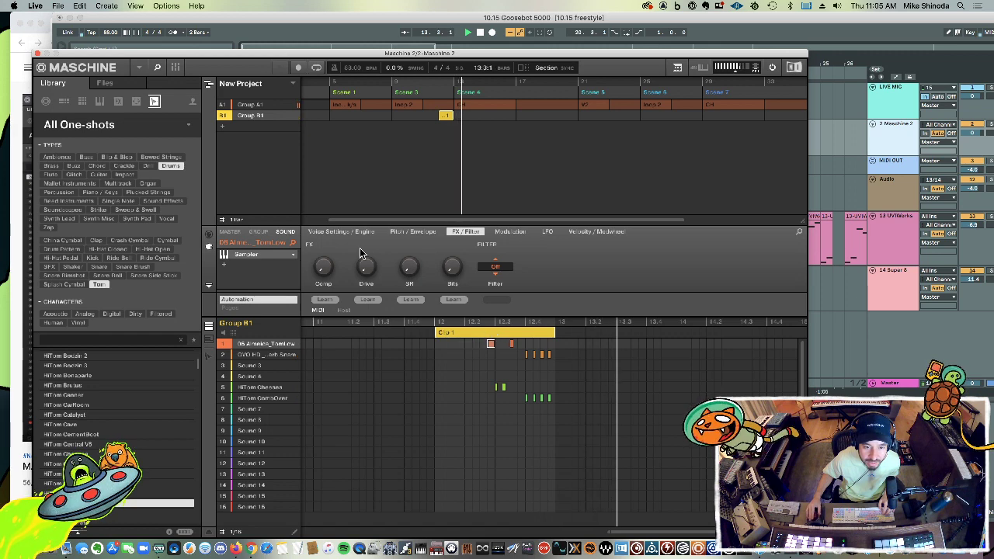
# Step: Select Group A1's loop 2 pattern in Scene 3, and switch to Chrome to play the MASCHINE 2.12 Introducing Clips video
pyautogui.click(412, 97)
pyautogui.click(415, 104)
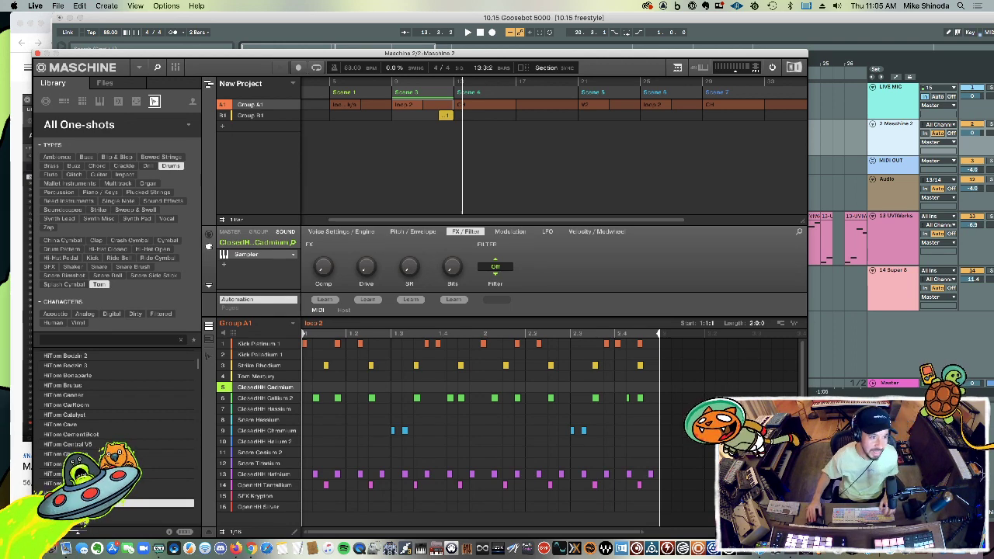
pyautogui.click(21, 92)
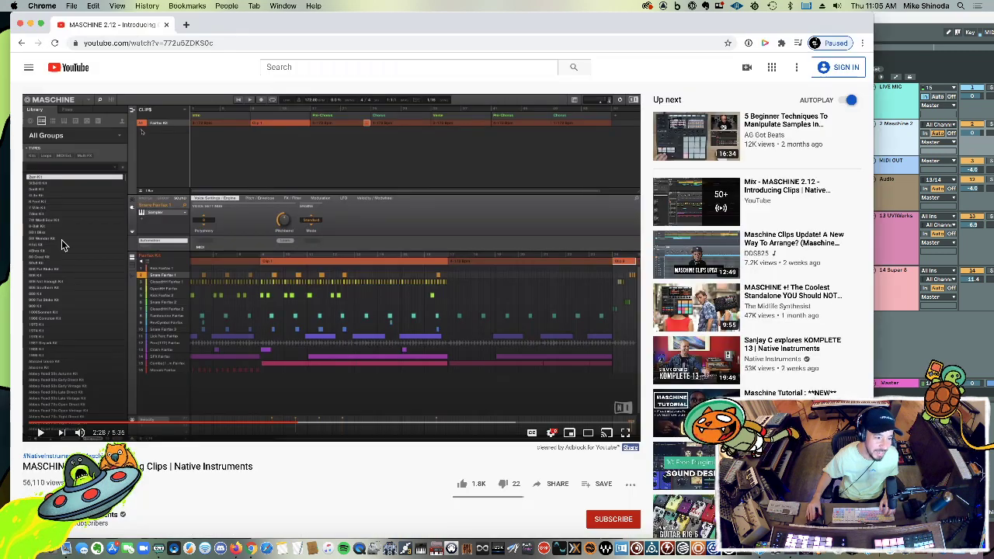
pyautogui.click(41, 434)
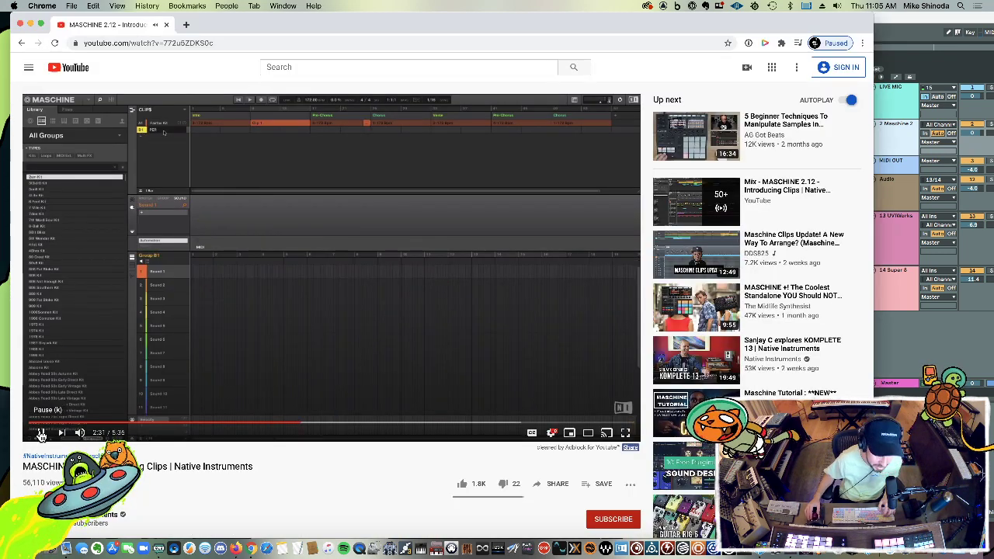
# Step: Rewatch the clip-creation part of the video starting from about 1:08, skipping ahead in places, and pause it at 2:01
pyautogui.click(186, 424)
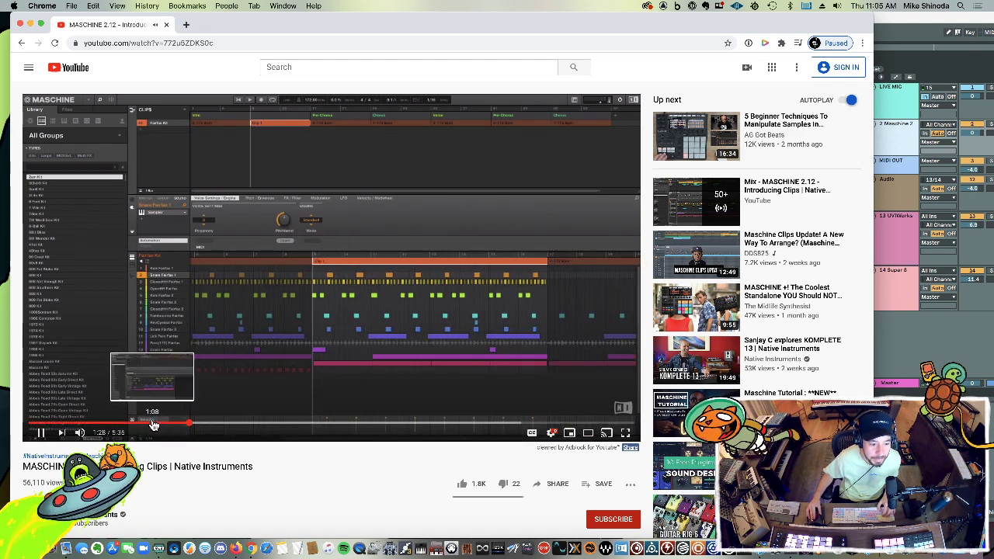
pyautogui.click(151, 424)
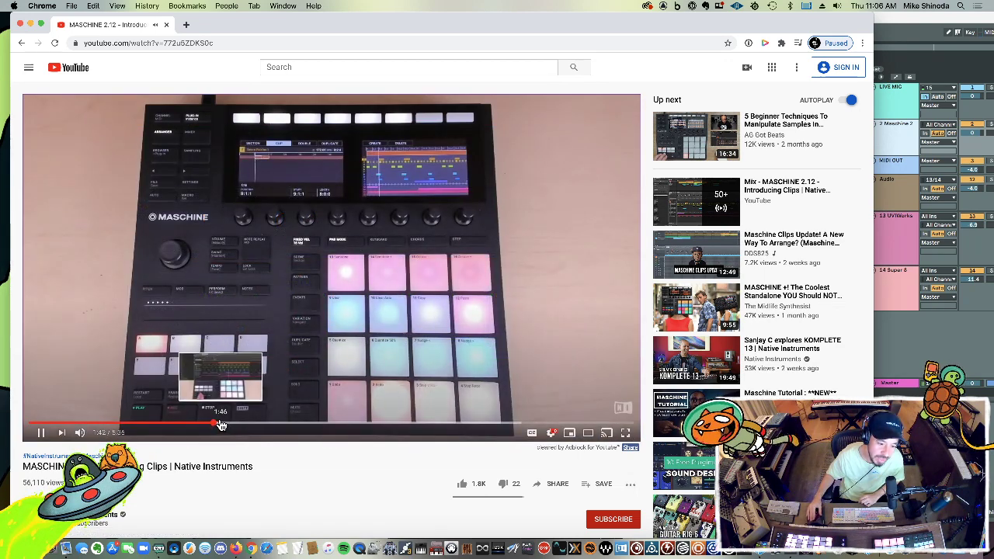
pyautogui.click(224, 426)
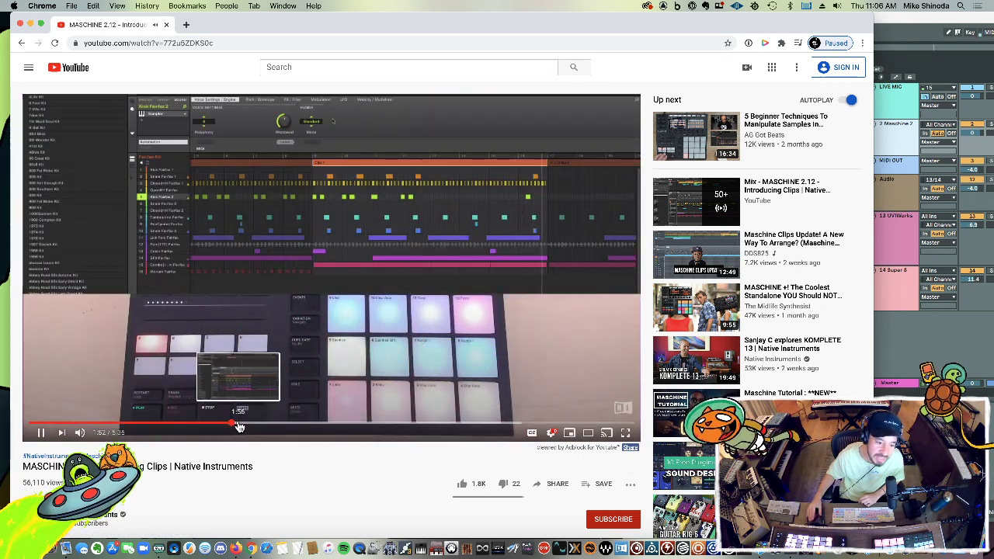
pyautogui.click(241, 425)
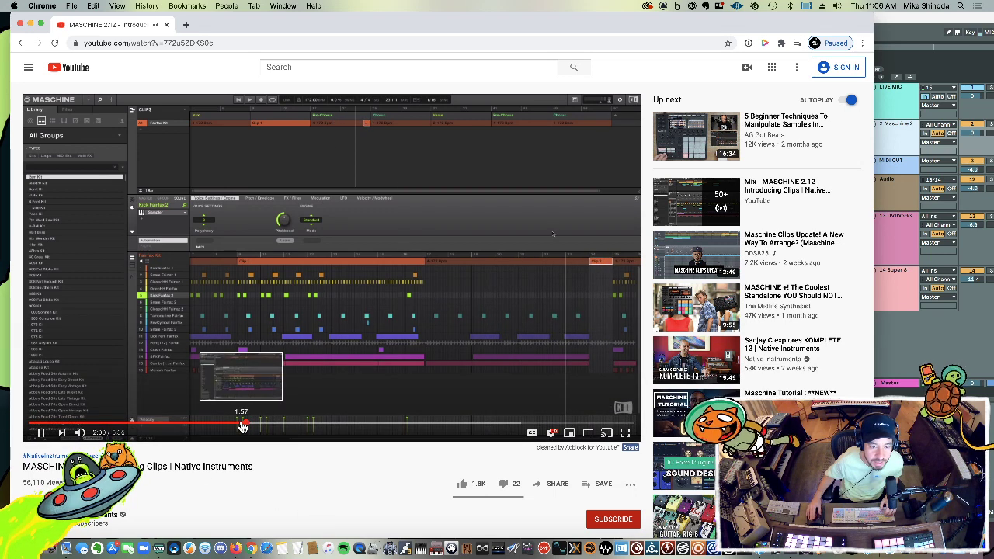
pyautogui.click(241, 426)
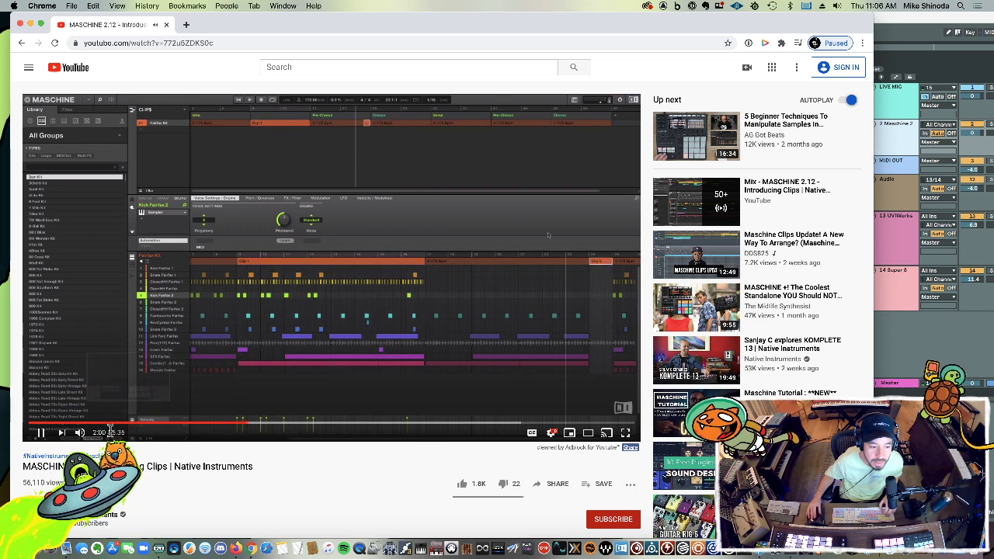
pyautogui.click(41, 432)
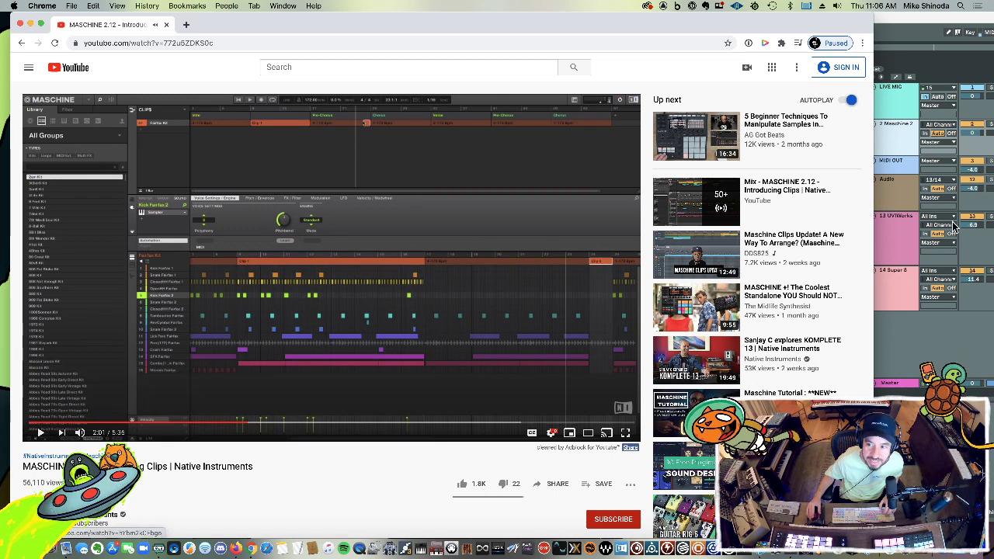
# Step: Return to Maschine and try adding a one-bar clip at bar 16 of Group A1 over the end of Scene 4's CH pattern
pyautogui.click(901, 149)
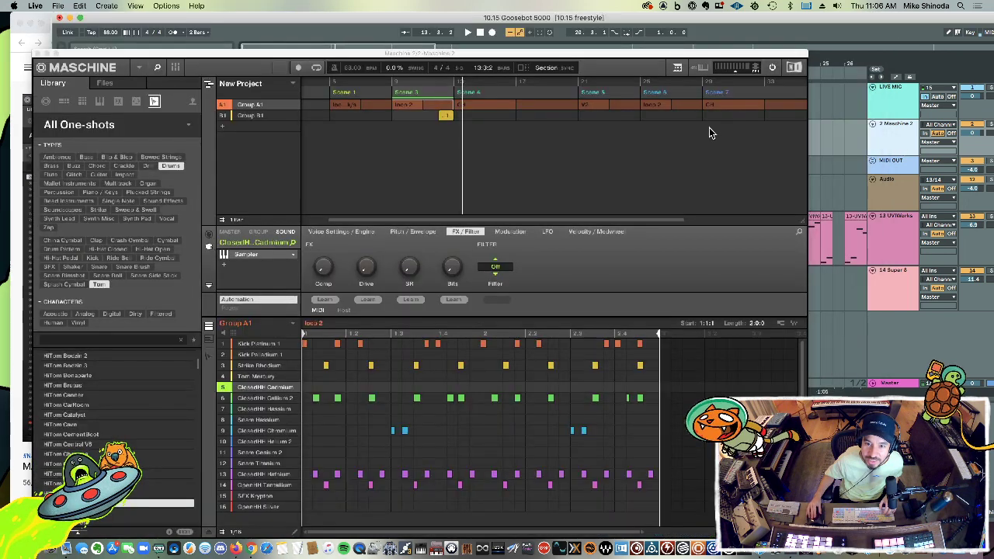
pyautogui.doubleClick(446, 106)
pyautogui.press('Return')
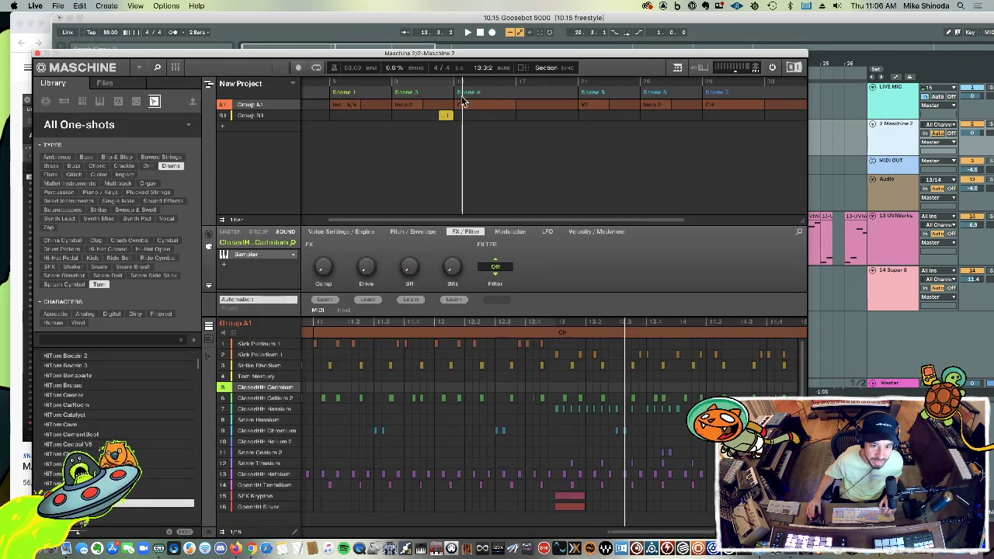
pyautogui.click(511, 104)
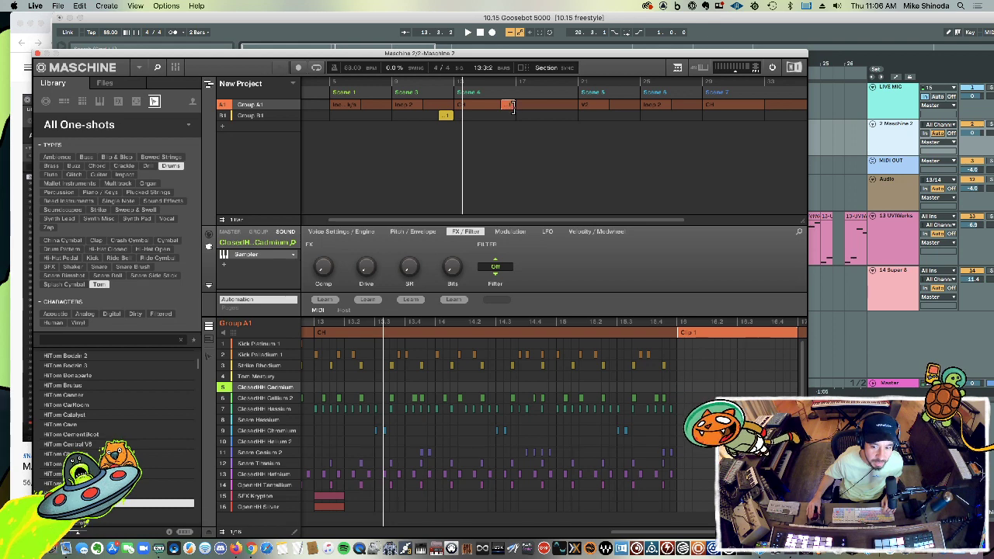
pyautogui.moveTo(510, 108)
pyautogui.mouseDown()
pyautogui.moveTo(577, 111)
pyautogui.moveTo(514, 105)
pyautogui.mouseUp()
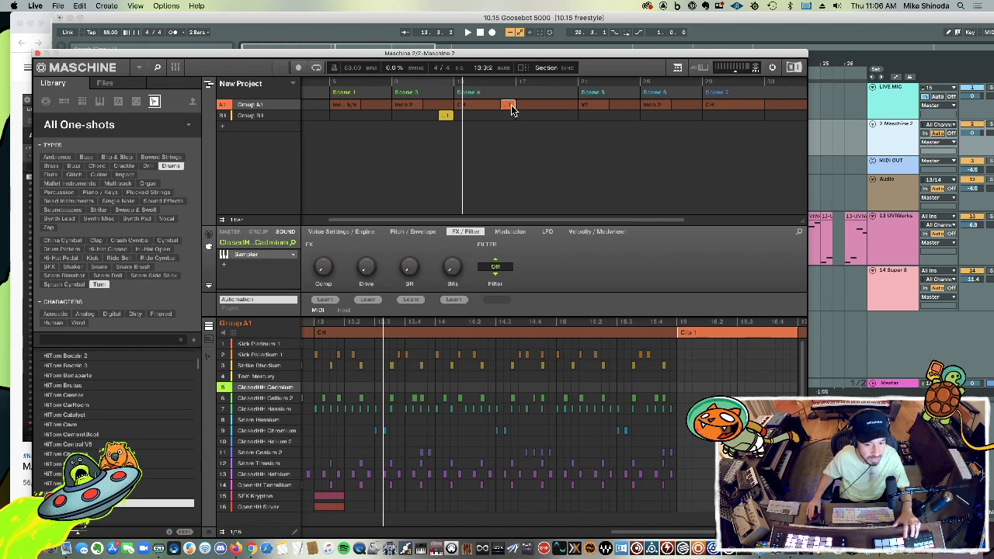
pyautogui.doubleClick(511, 109)
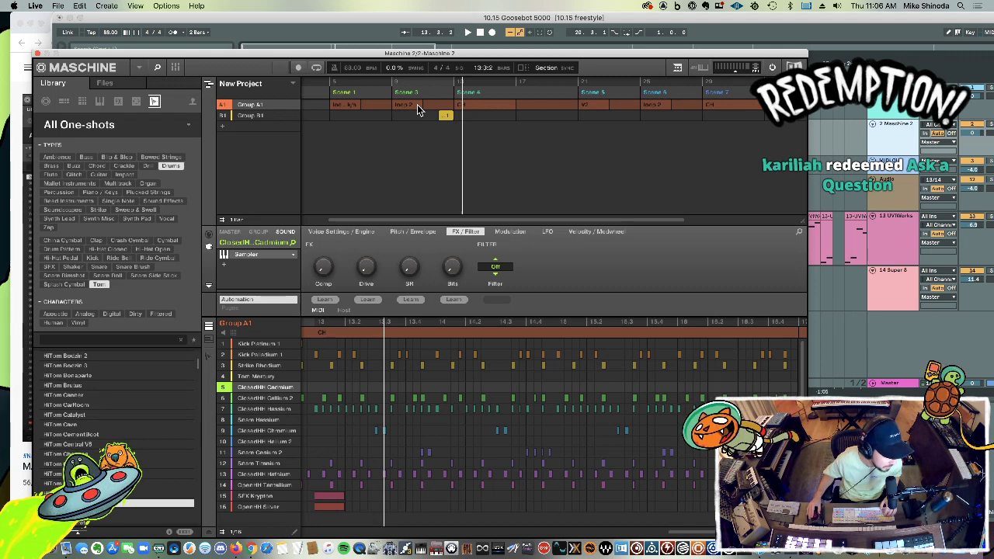
# Step: Switch to Chrome and continue the Introducing Clips video from 2:01, briefly returning to Maschine at 2:41, and replay from 2:52 onward
pyautogui.click(15, 91)
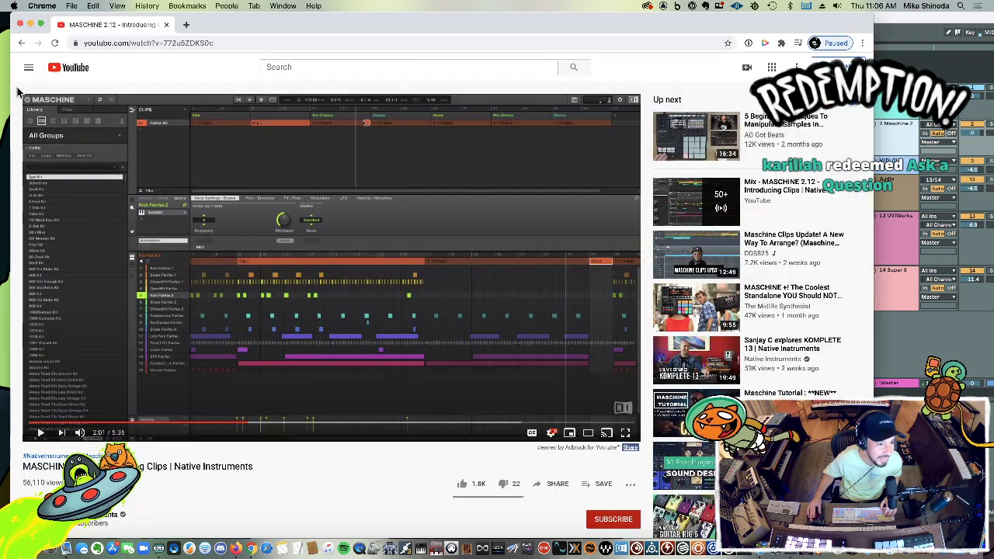
pyautogui.click(42, 435)
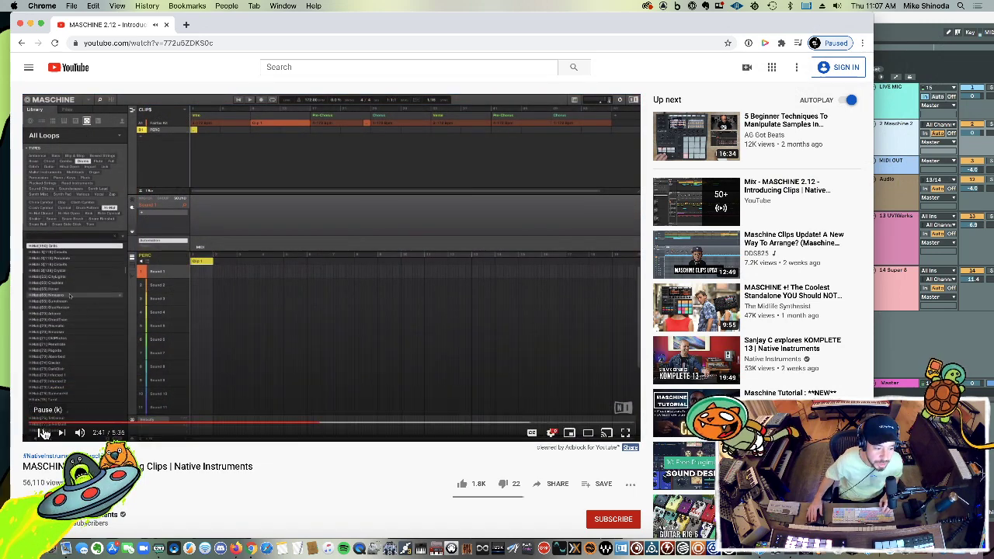
pyautogui.click(41, 432)
pyautogui.click(917, 22)
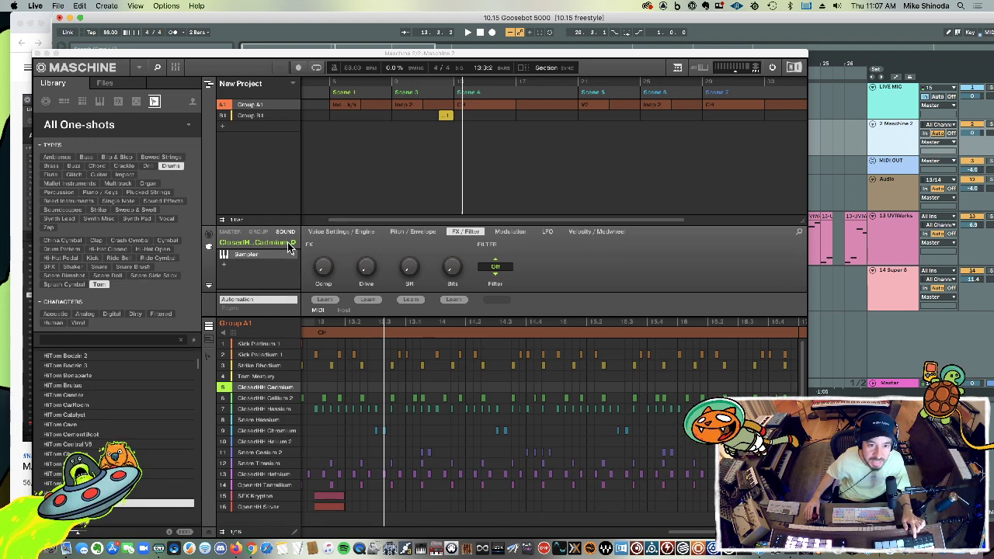
pyautogui.click(14, 447)
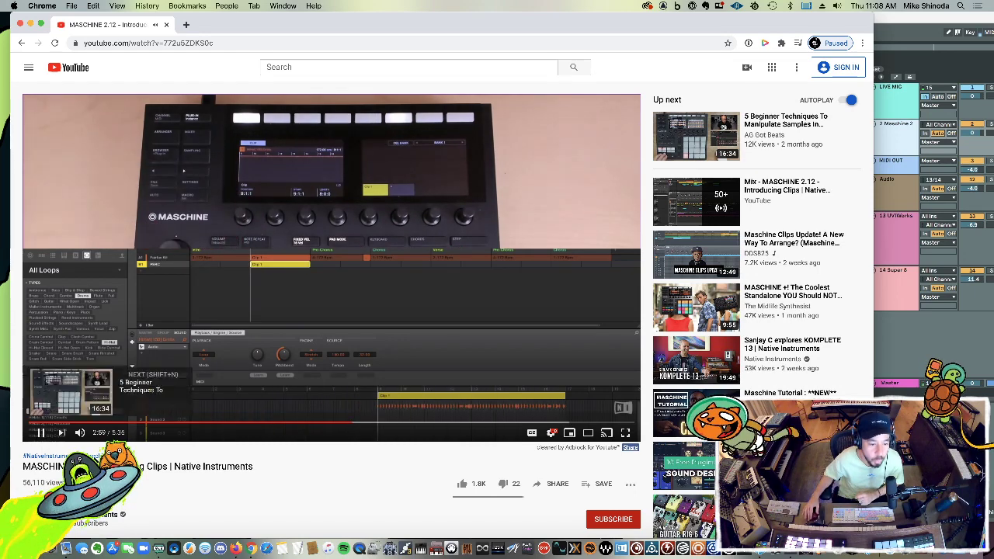
pyautogui.click(340, 425)
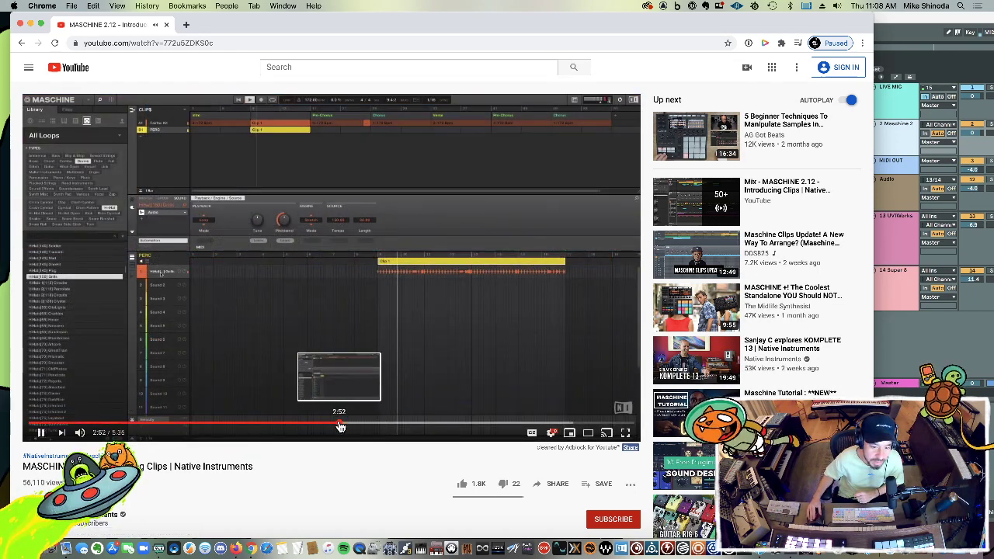
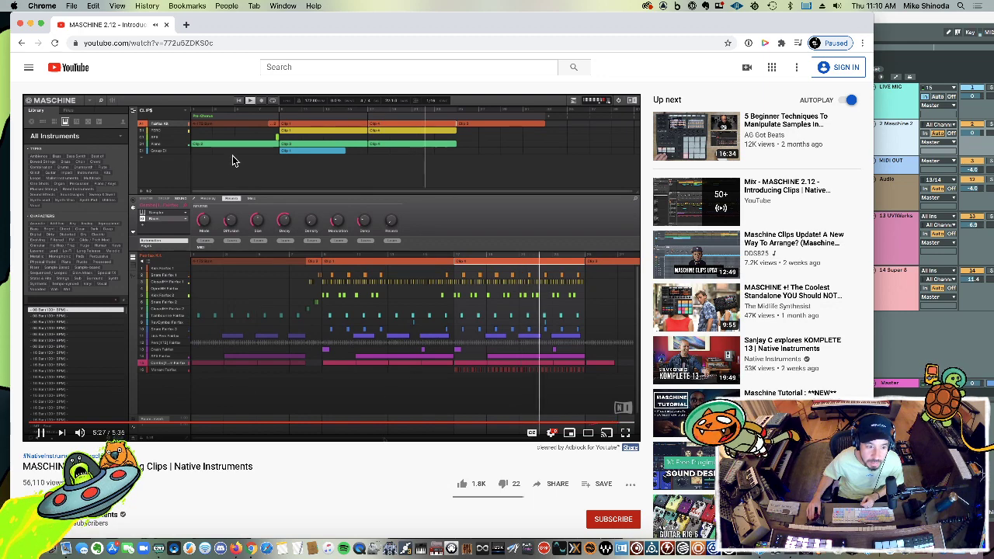
# Step: Search Google for "maschine how to leave clips mode" and look through the results
pyautogui.click(258, 43)
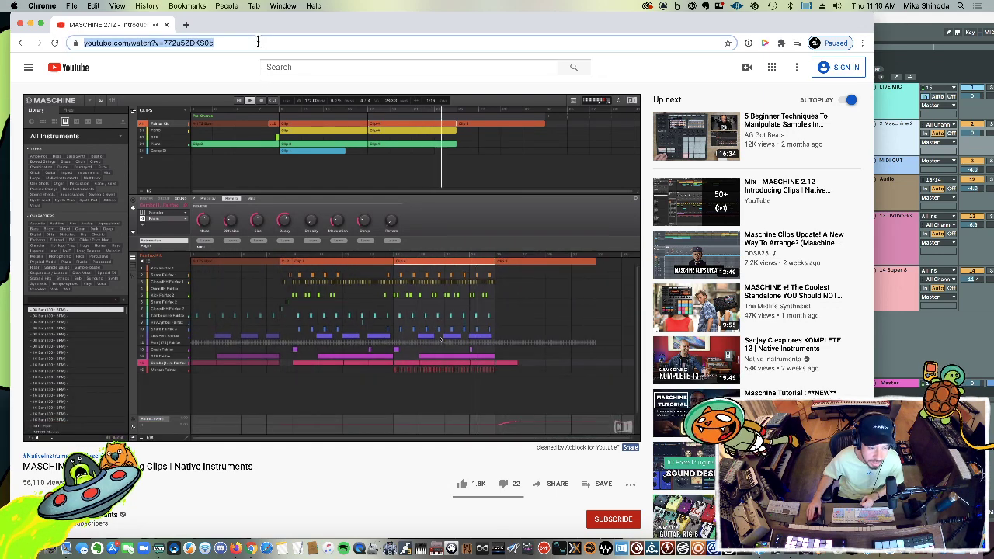
pyautogui.write('maschi')
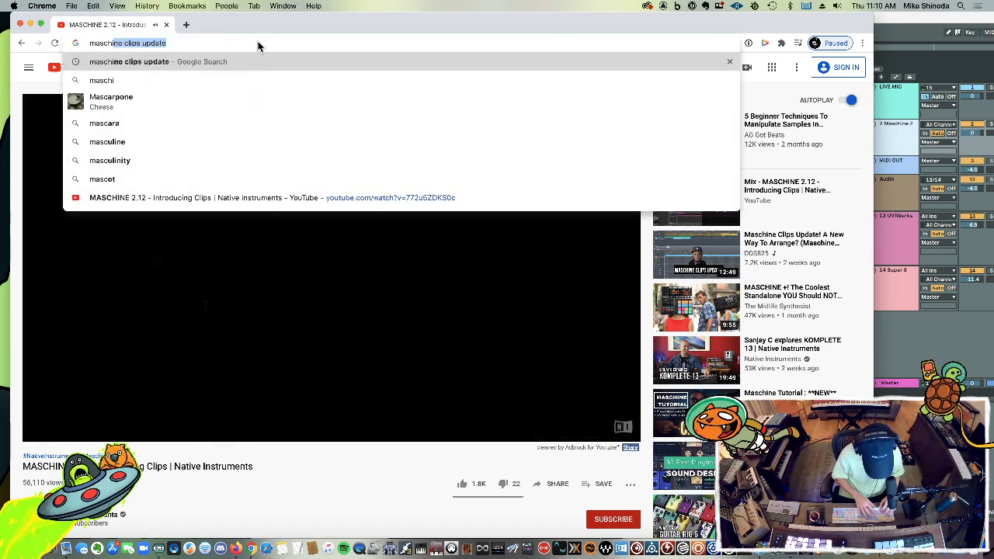
pyautogui.write('ne how to leav')
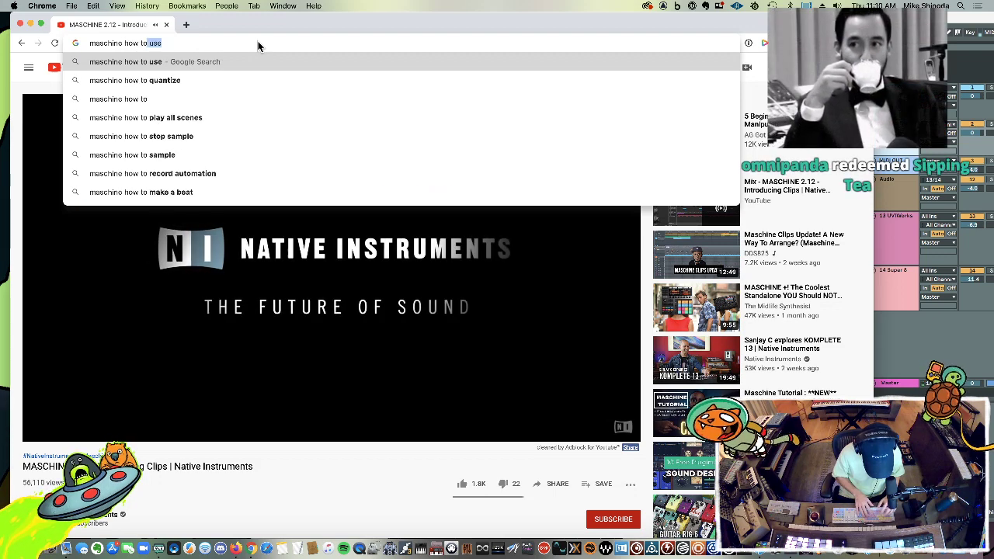
pyautogui.write('e clips mode')
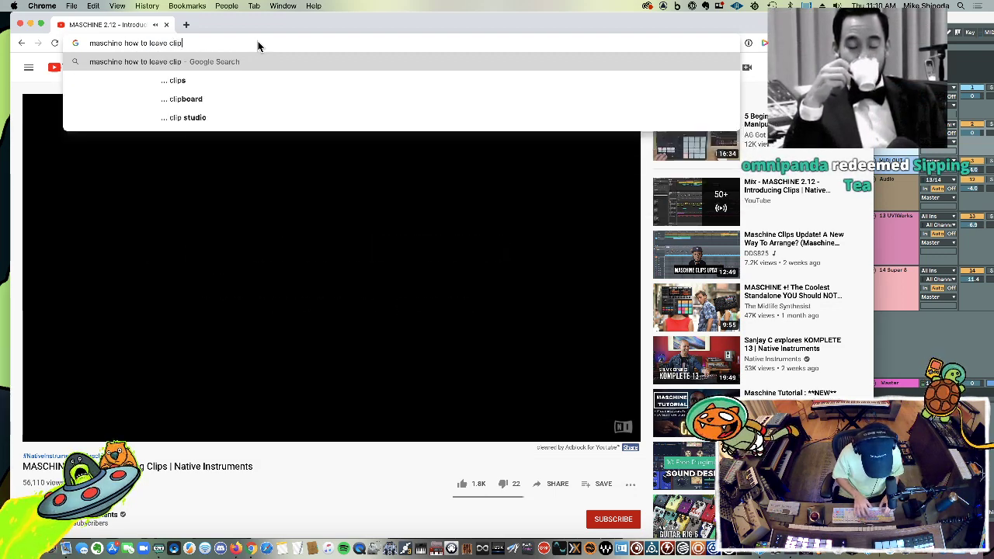
pyautogui.press('Return')
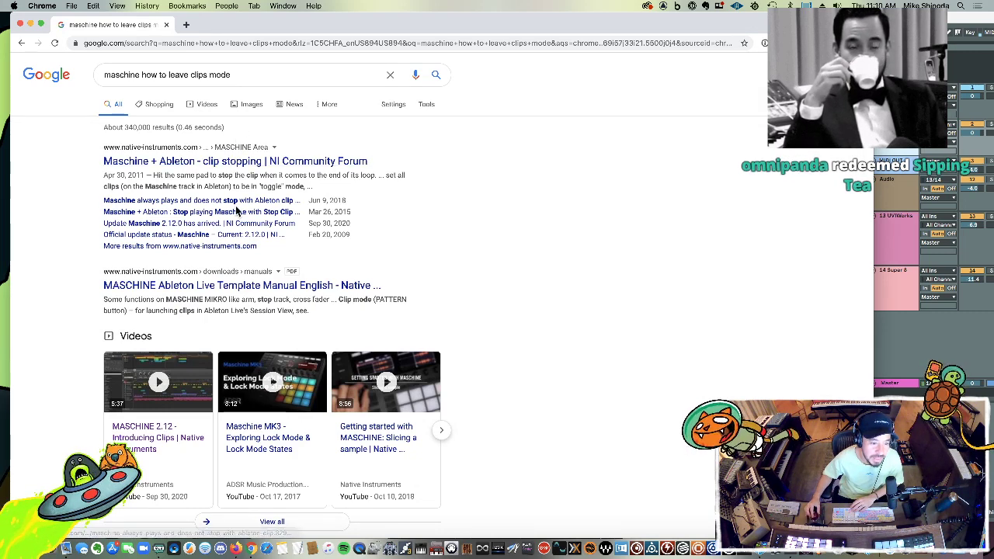
pyautogui.scroll(-5, 237, 194)
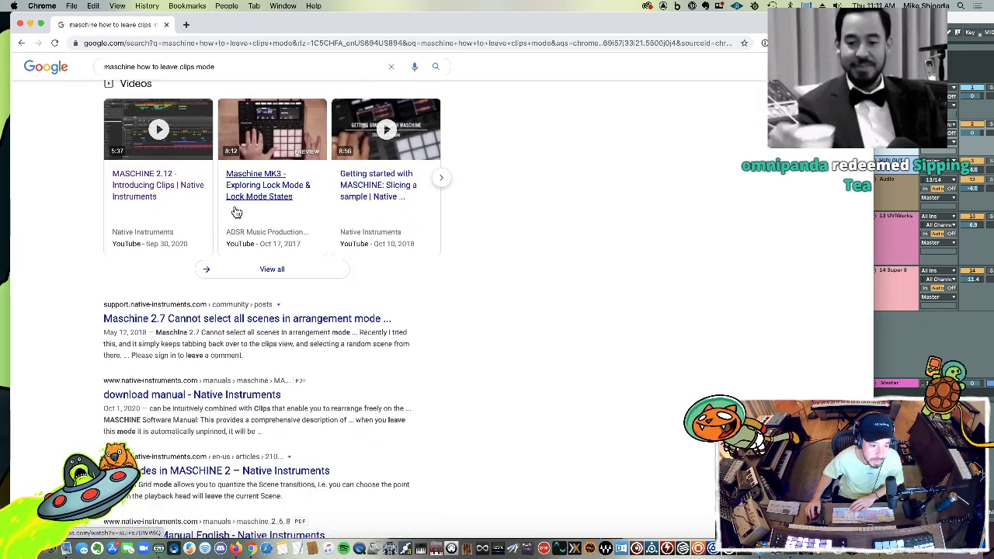
pyautogui.scroll(5, 236, 212)
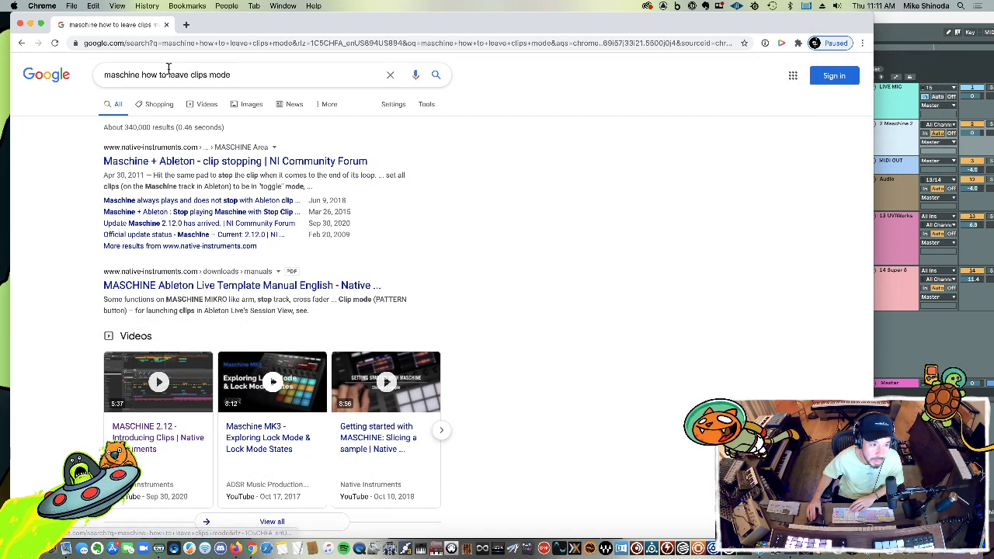
# Step: Change the search to "maschine clips mode on off" and look through the results for how to switch between clip and pattern mode
pyautogui.moveTo(143, 74); pyautogui.dragTo(194, 74)
pyautogui.press('BackSpace')
pyautogui.click(218, 74)
pyautogui.write('on o')
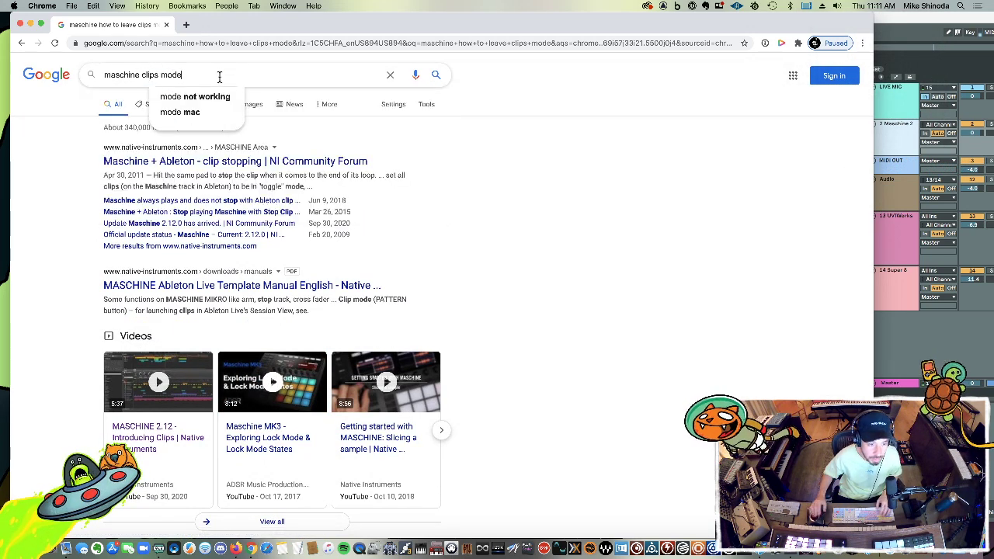
pyautogui.write('ff')
pyautogui.press('Return')
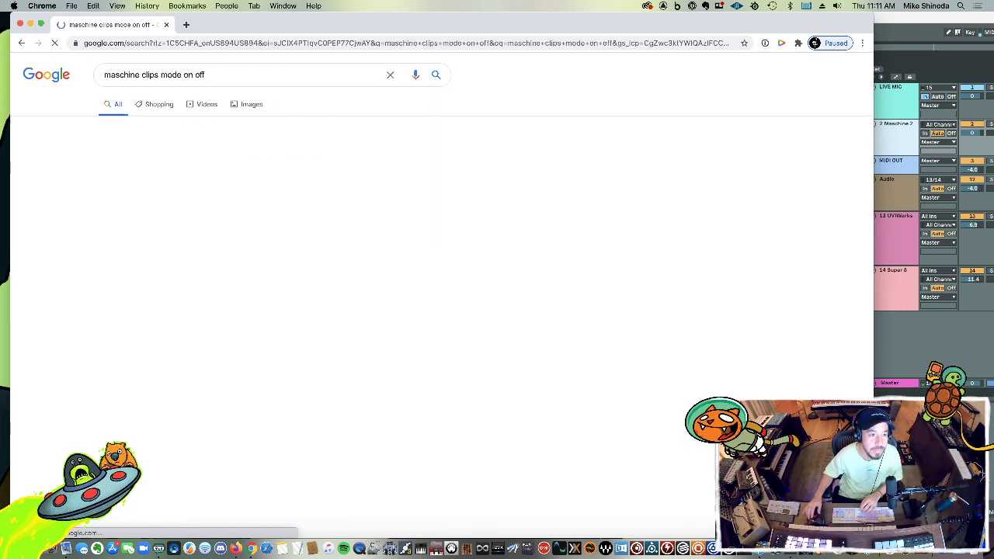
pyautogui.scroll(-3, 216, 395)
pyautogui.scroll(3, 217, 382)
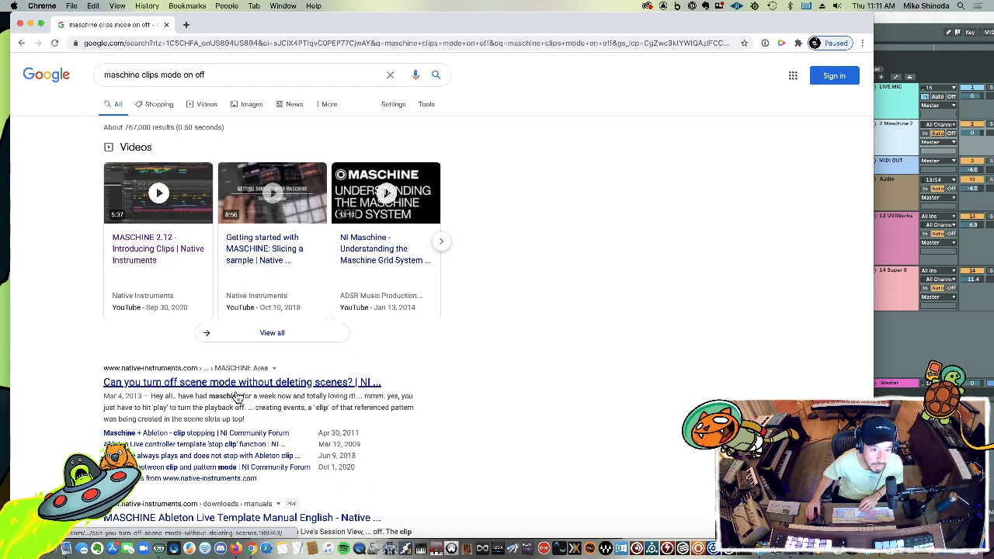
pyautogui.scroll(-5, 237, 393)
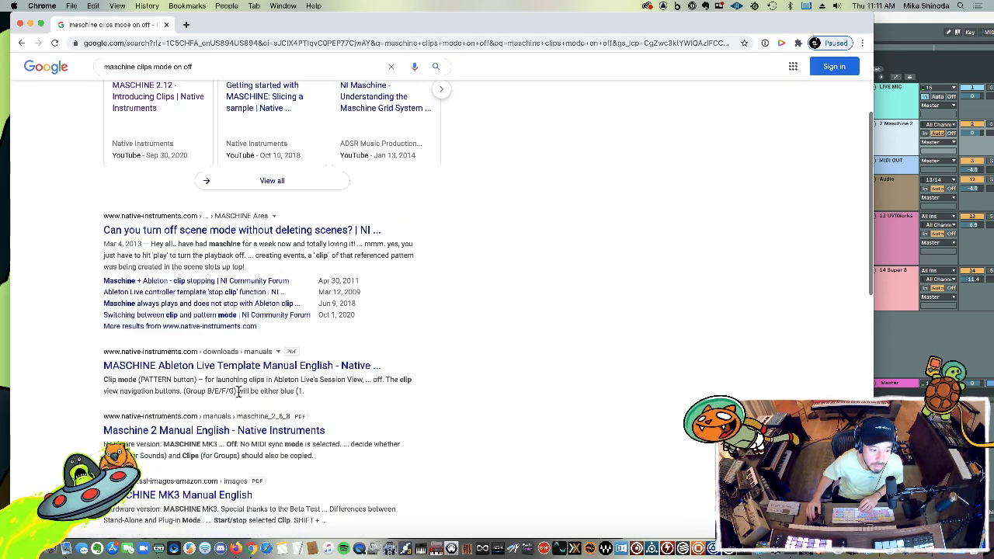
pyautogui.scroll(-3, 238, 393)
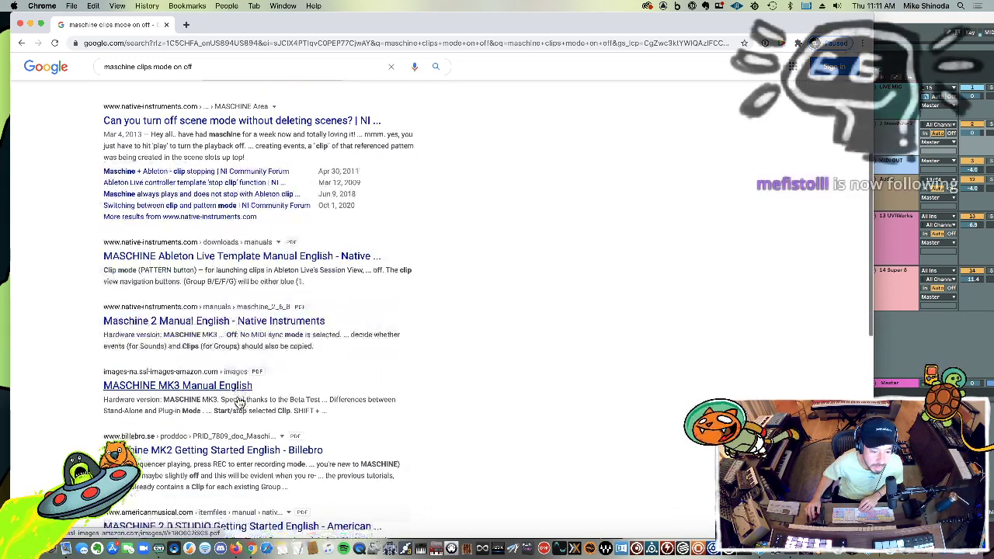
# Step: Switch back to Maschine, listen to the fill leading into Scene 4, and show Group B1's Clip 1 in the editor
pyautogui.press('super+Tab')
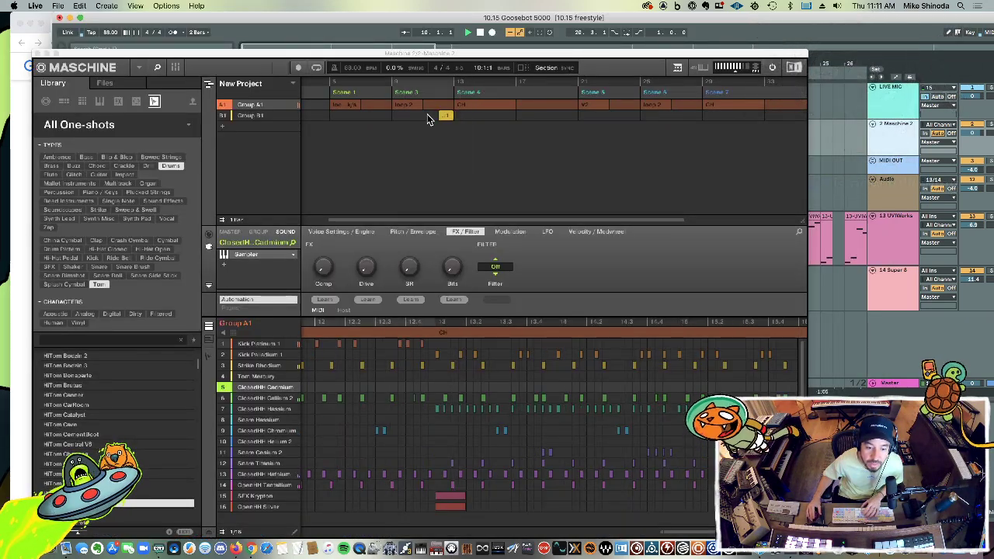
pyautogui.click(395, 58)
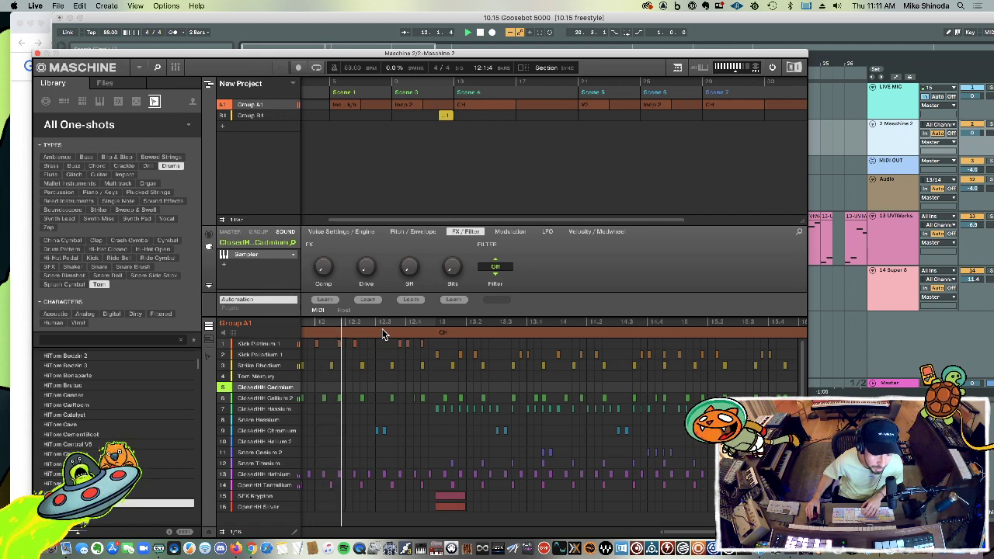
pyautogui.click(463, 118)
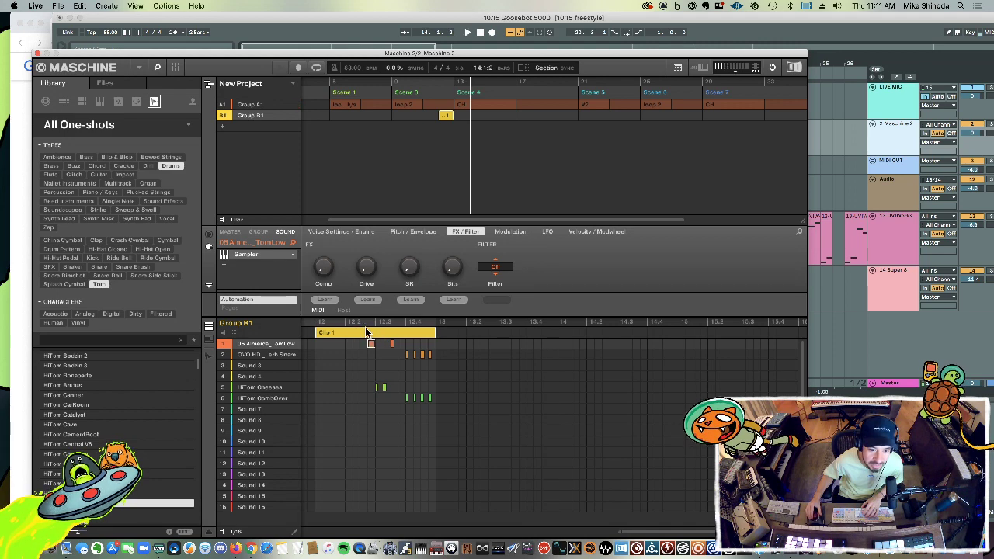
# Step: Stretch Group B1's Clip 1 to two bars and shorten it back to one bar
pyautogui.moveTo(446, 118); pyautogui.dragTo(472, 115)
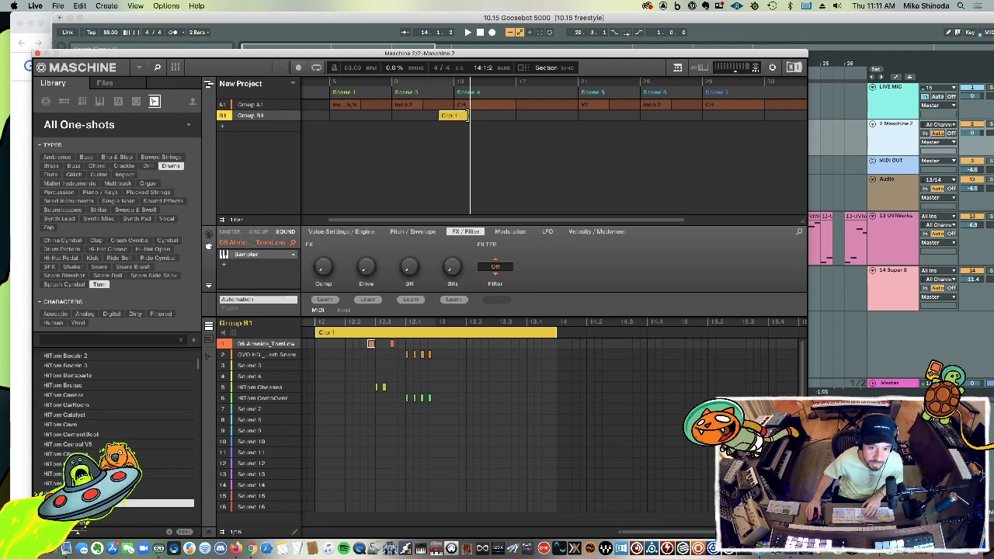
pyautogui.moveTo(468, 115); pyautogui.dragTo(458, 115)
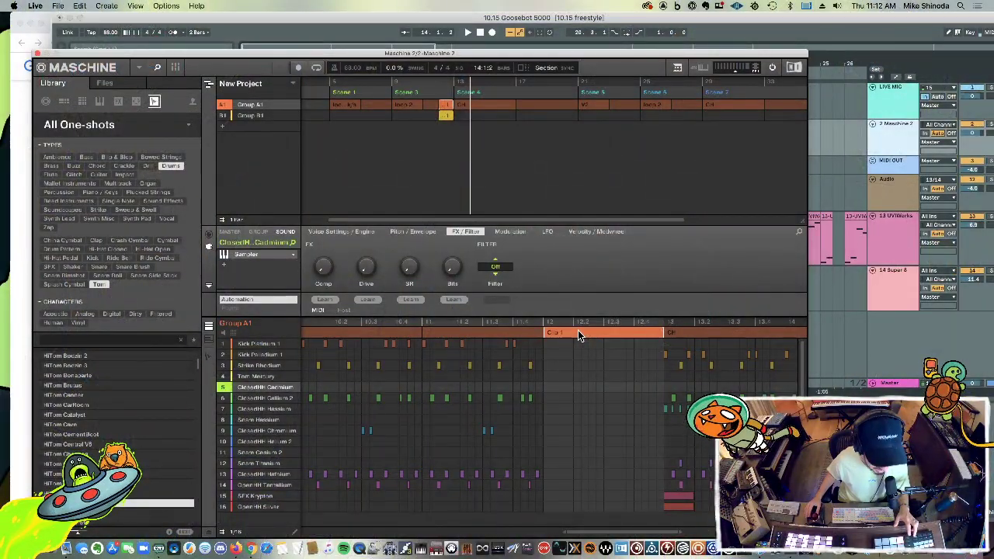
# Step: Delete Group A1's one-bar Clip 1 at bar 12
pyautogui.press('Delete')
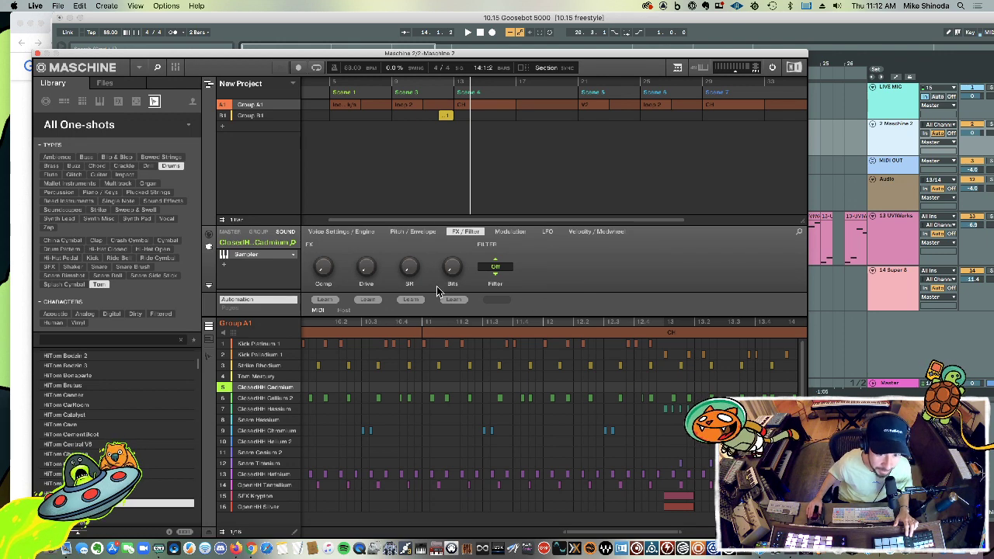
# Step: Alternate between the Scene 3 and Scene 4 patterns and Group B1's Clip 1 to compare pattern and clip editing
pyautogui.click(432, 93)
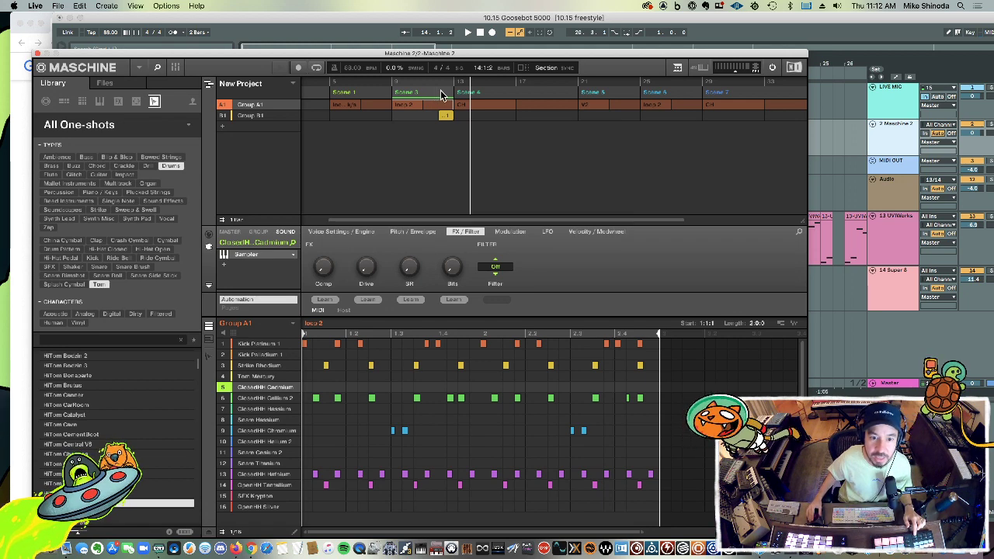
pyautogui.click(493, 93)
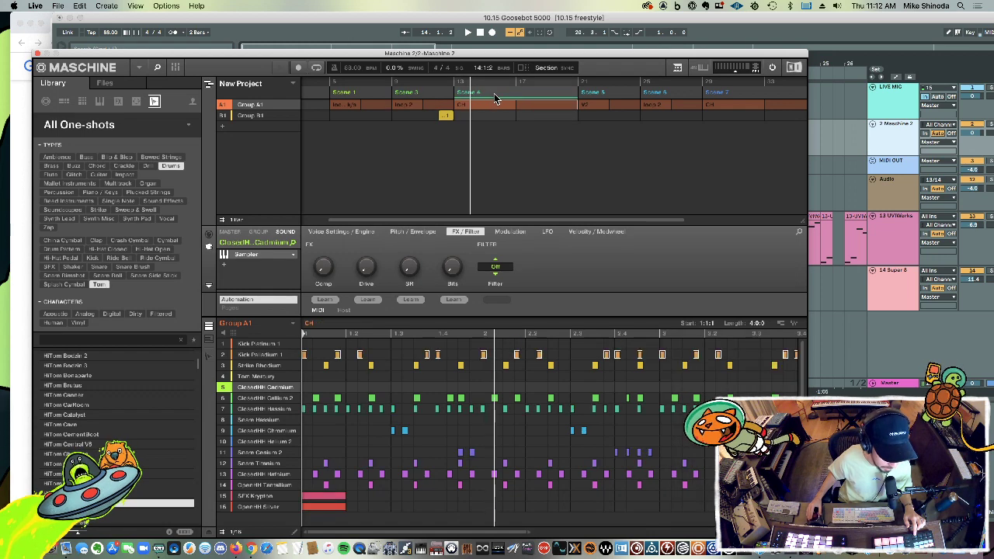
pyautogui.click(449, 117)
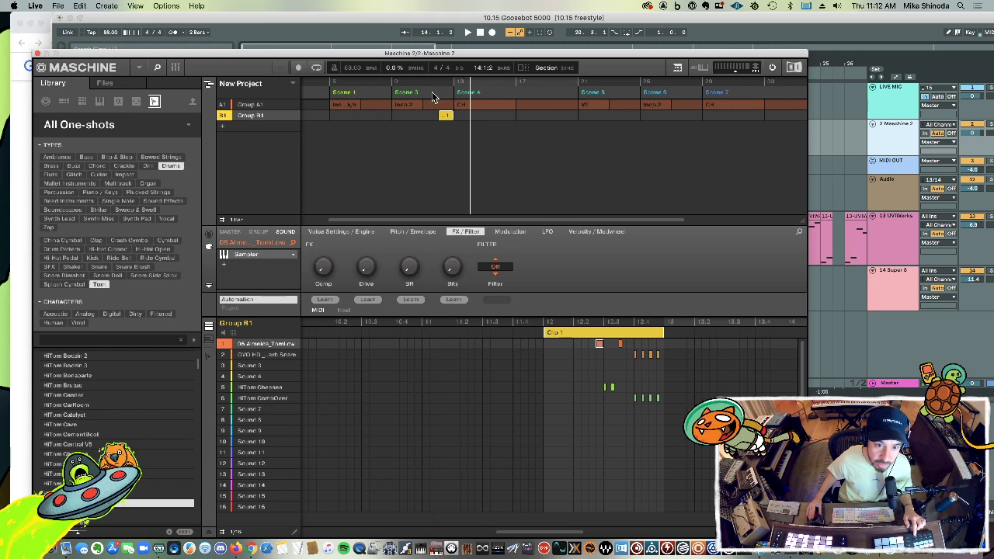
pyautogui.click(431, 93)
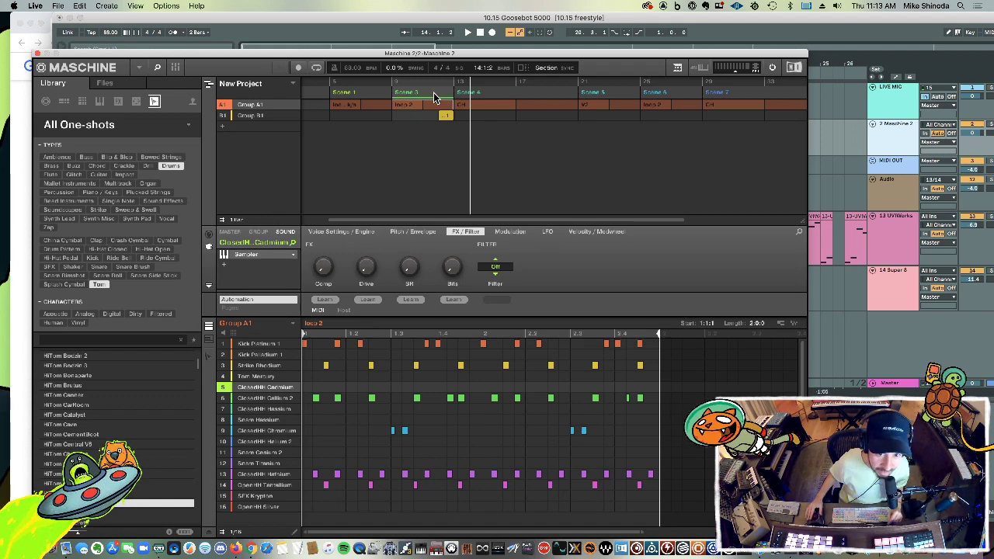
pyautogui.click(445, 116)
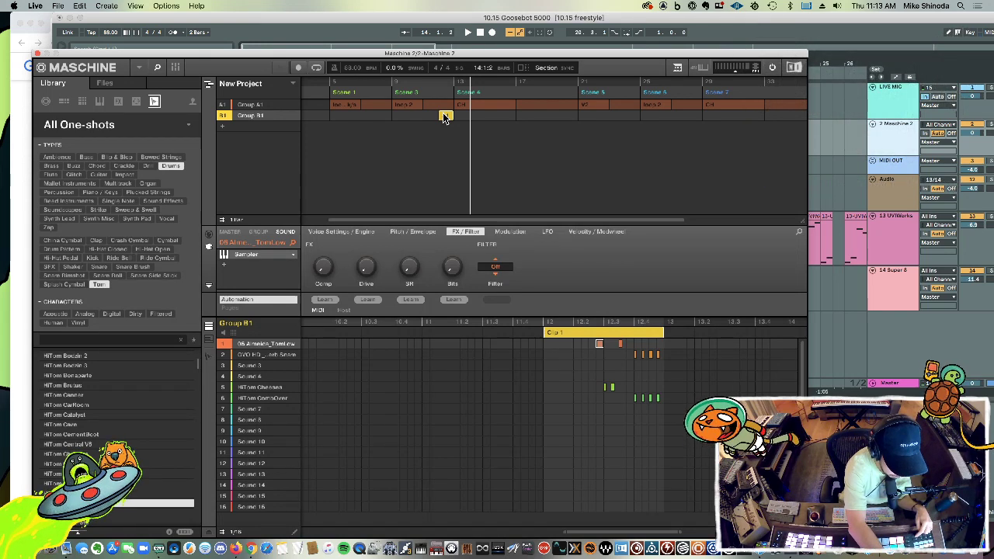
pyautogui.click(444, 117)
pyautogui.click(444, 116)
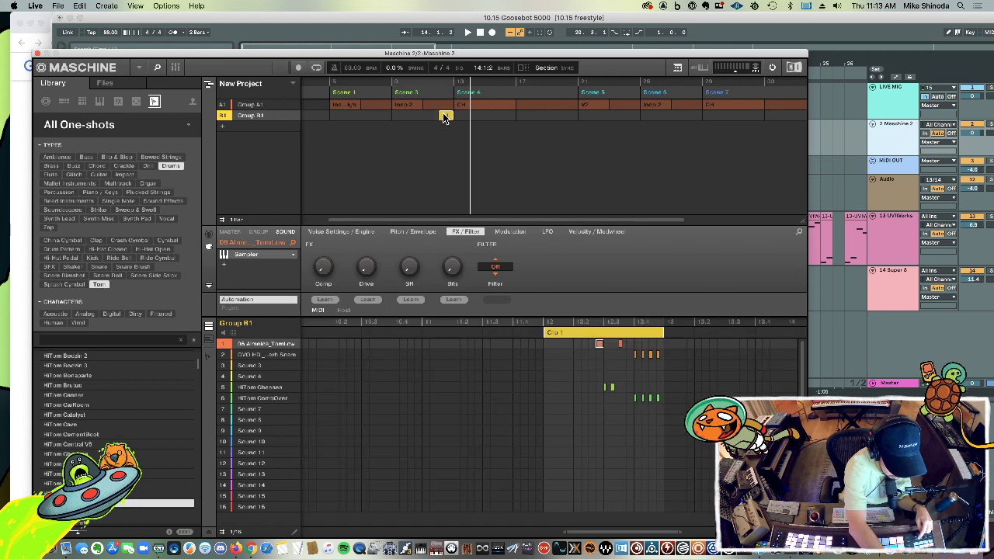
pyautogui.click(444, 117)
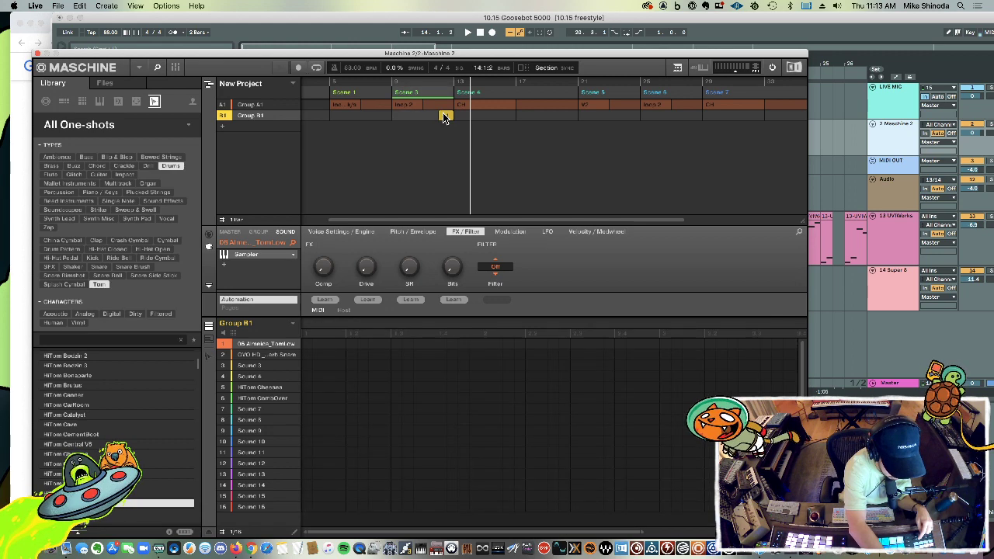
pyautogui.click(444, 117)
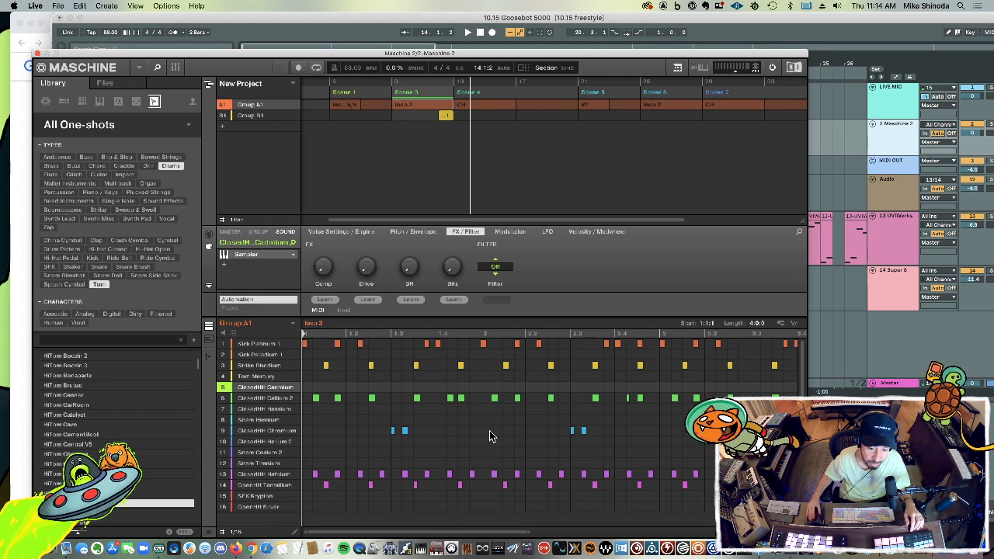
# Step: Play Scene 3, try deleting the Kick Platinum 1 and Strike Rhodium notes from bar 4 of Group A1's loop 2, and undo the deletion
pyautogui.moveTo(528, 532); pyautogui.dragTo(683, 539)
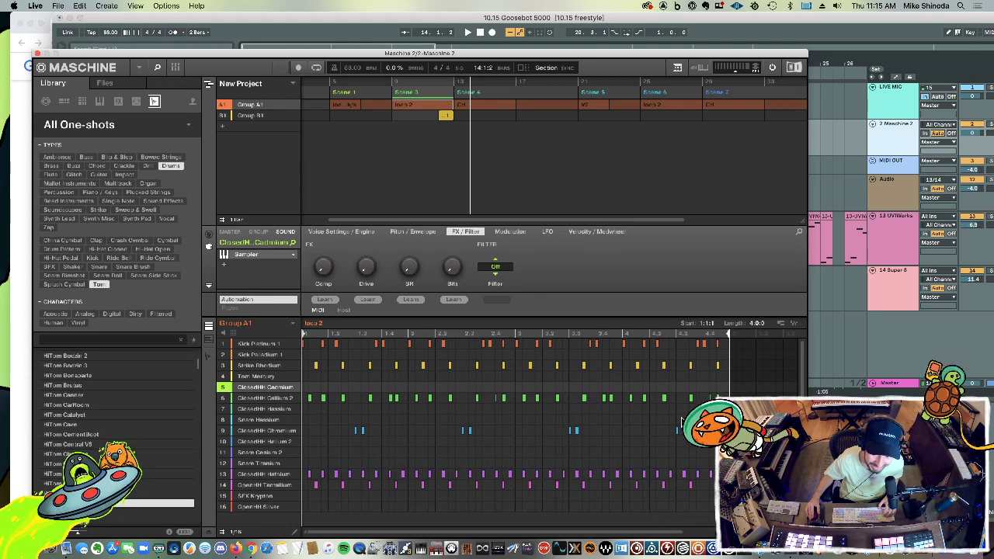
pyautogui.press('space')
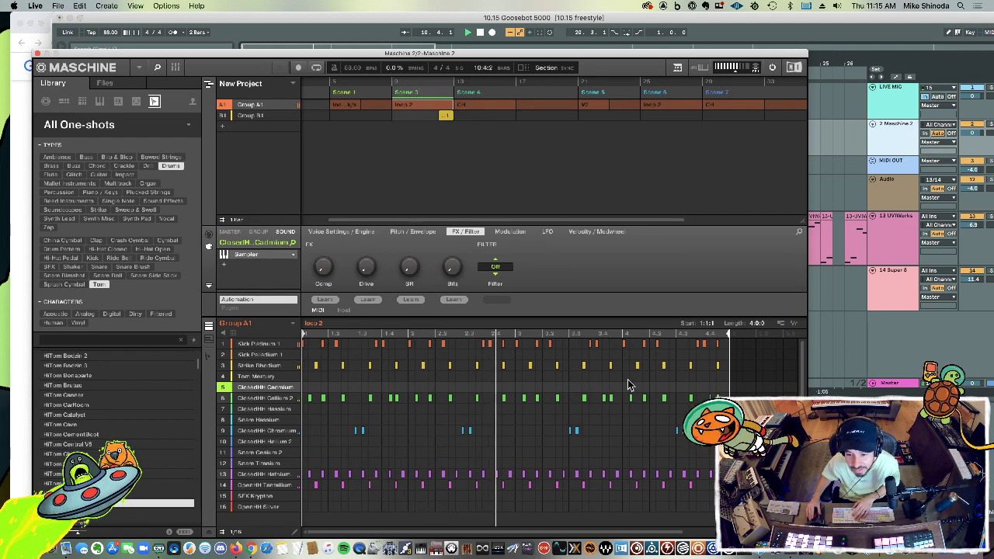
pyautogui.moveTo(621, 379); pyautogui.dragTo(745, 333)
pyautogui.press('Delete')
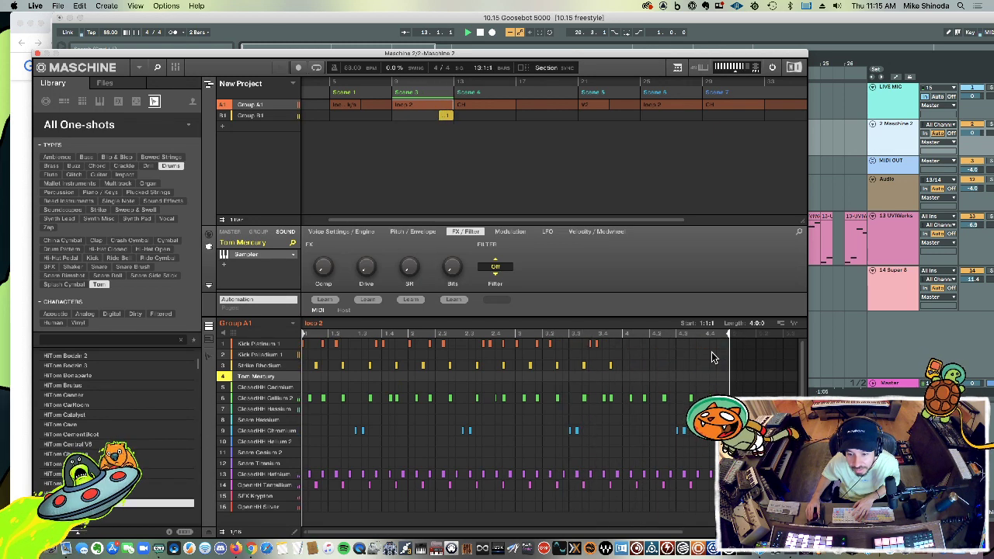
pyautogui.press('super+z')
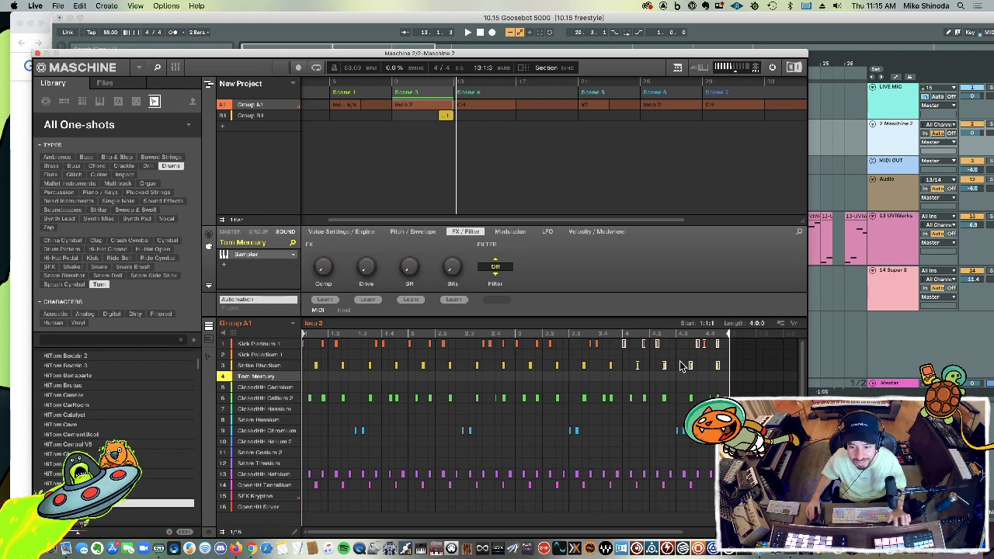
# Step: In bar 4 of loop 2, remove the Kick Platinum 1 notes and end Strike Rhodium with four closely spaced hits
pyautogui.press('super+z')
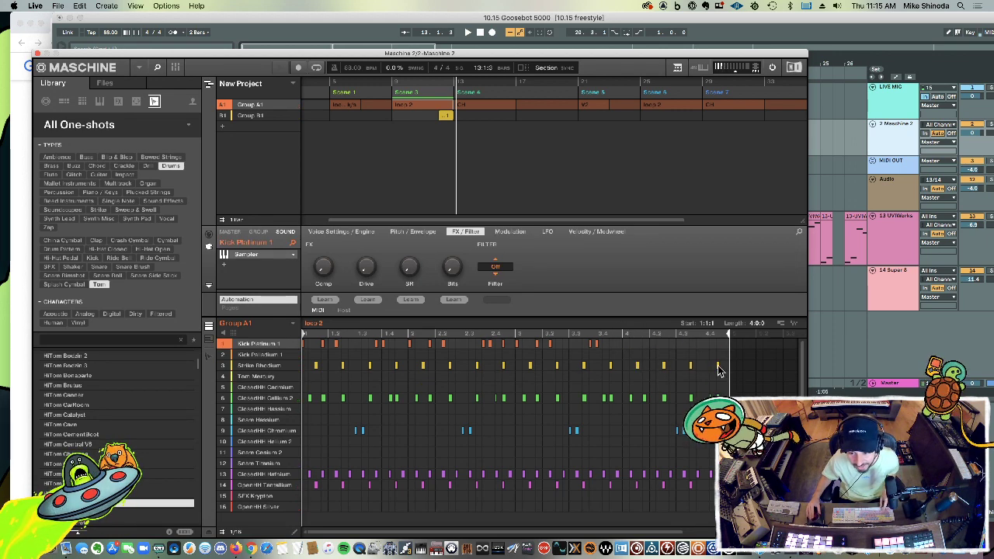
pyautogui.moveTo(718, 366); pyautogui.dragTo(708, 366)
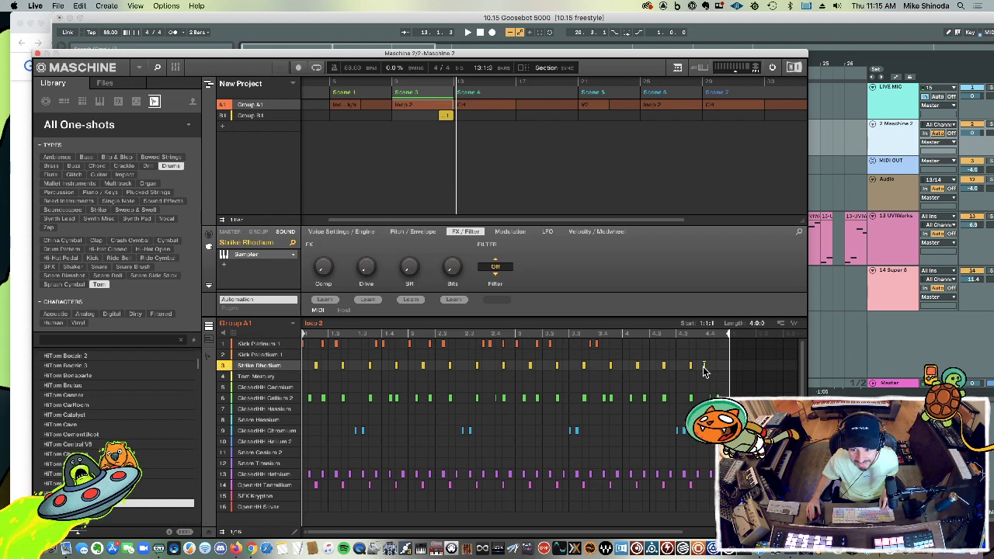
pyautogui.click(716, 366)
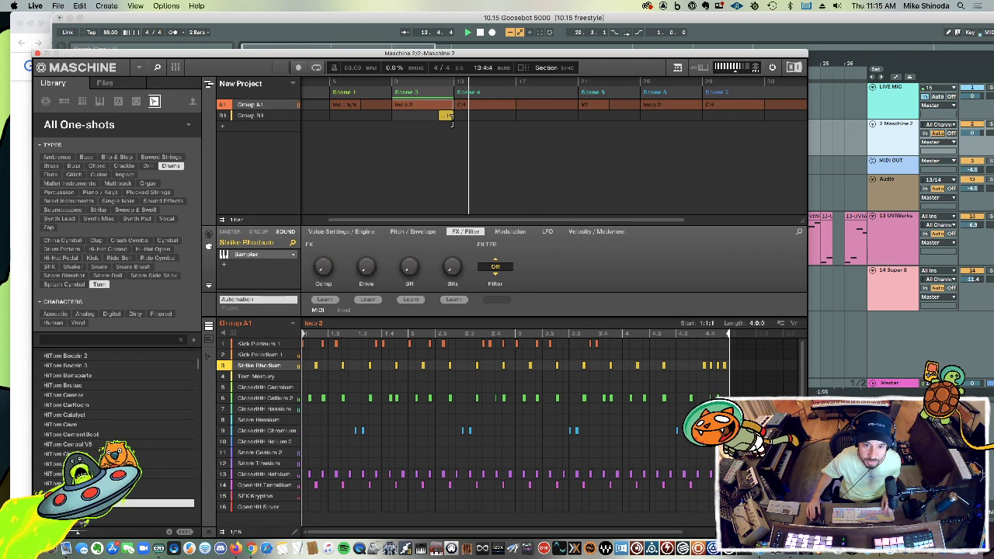
# Step: Copy Group B1's fill clip to bar 28 before Scene 7 and to bar 20 before Scene 5
pyautogui.click(493, 118)
pyautogui.moveTo(492, 118); pyautogui.dragTo(693, 124)
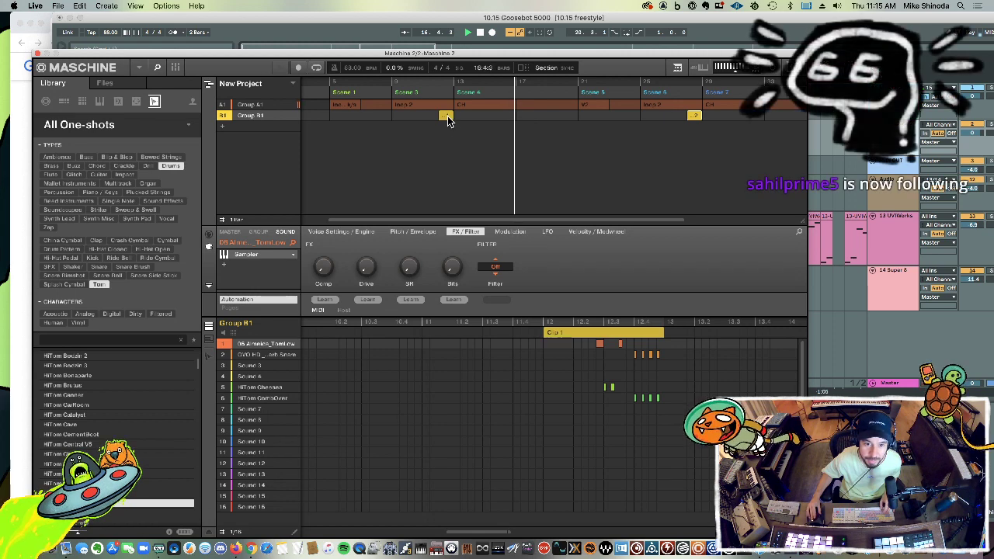
pyautogui.click(584, 118)
pyautogui.moveTo(584, 118); pyautogui.dragTo(575, 121)
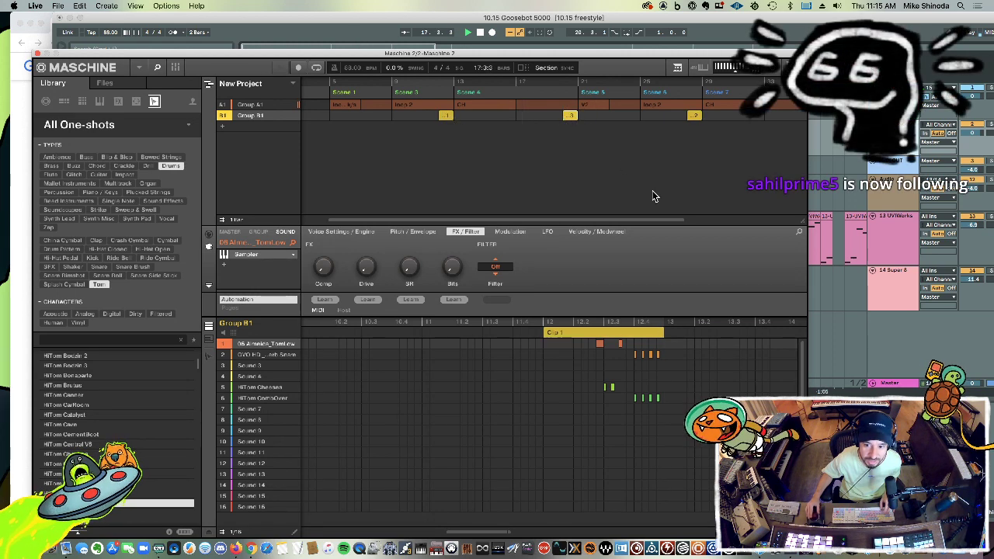
# Step: Try duplicating Group B1's bar 20 clip into bar 21 and delete the duplicate
pyautogui.moveTo(682, 220); pyautogui.dragTo(764, 225)
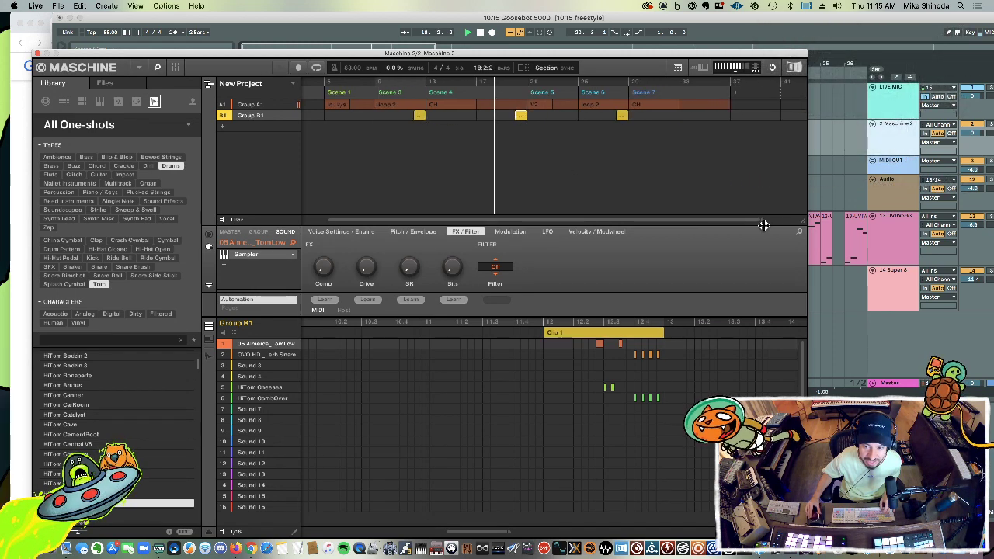
pyautogui.click(533, 115)
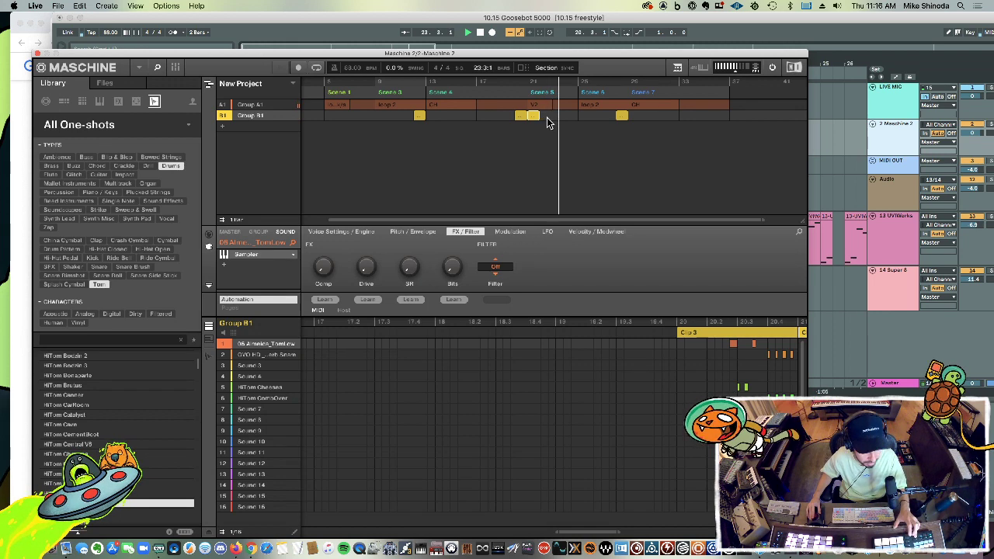
pyautogui.press('Delete')
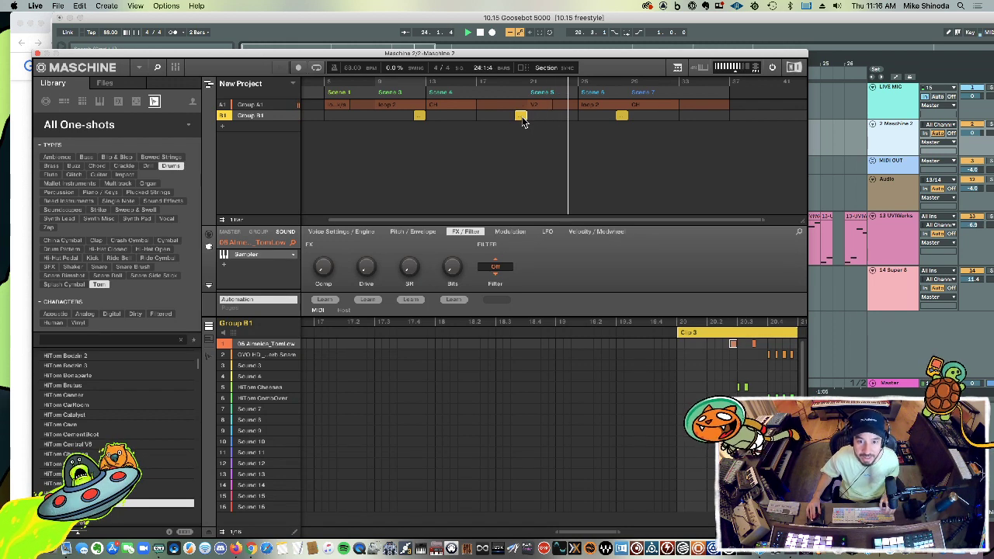
pyautogui.rightClick(521, 119)
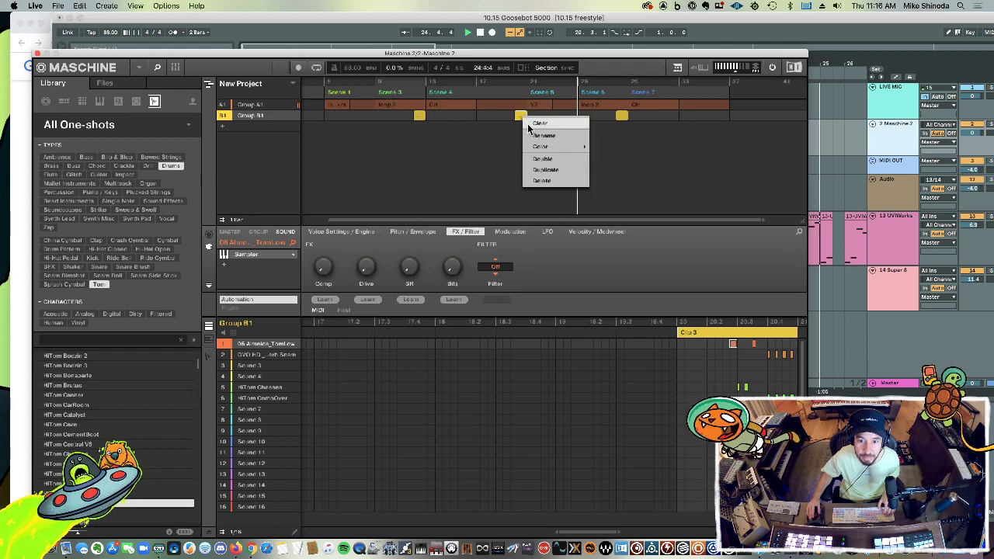
pyautogui.click(541, 169)
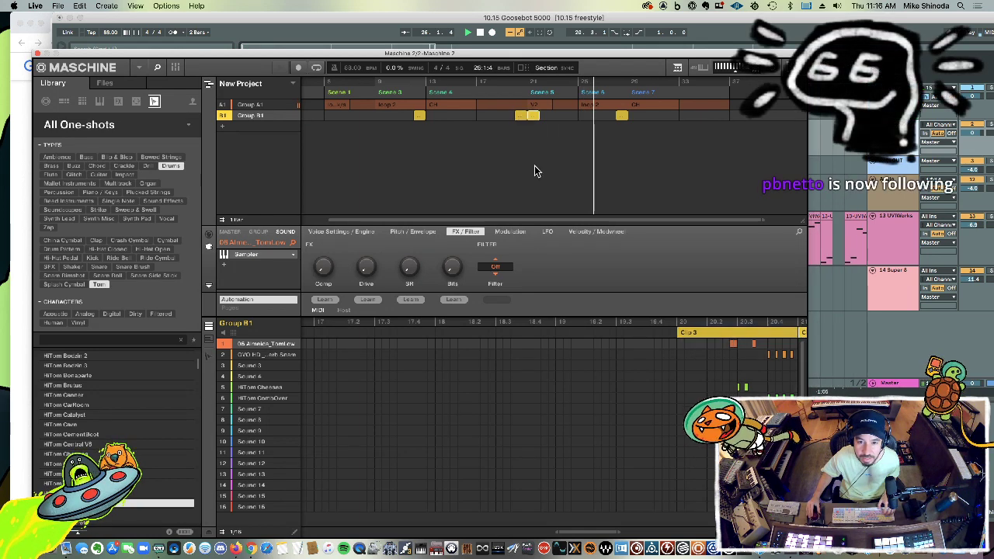
pyautogui.rightClick(534, 118)
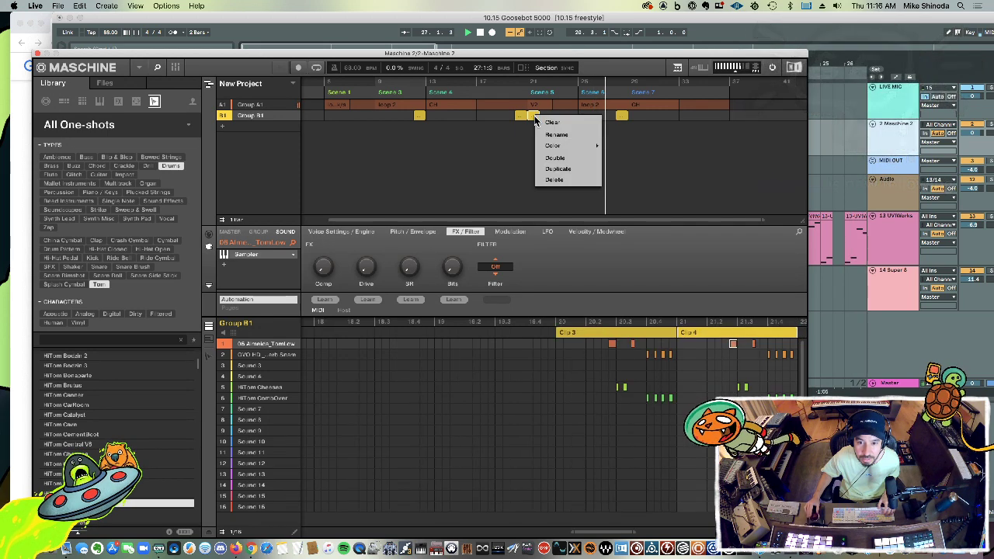
pyautogui.click(553, 180)
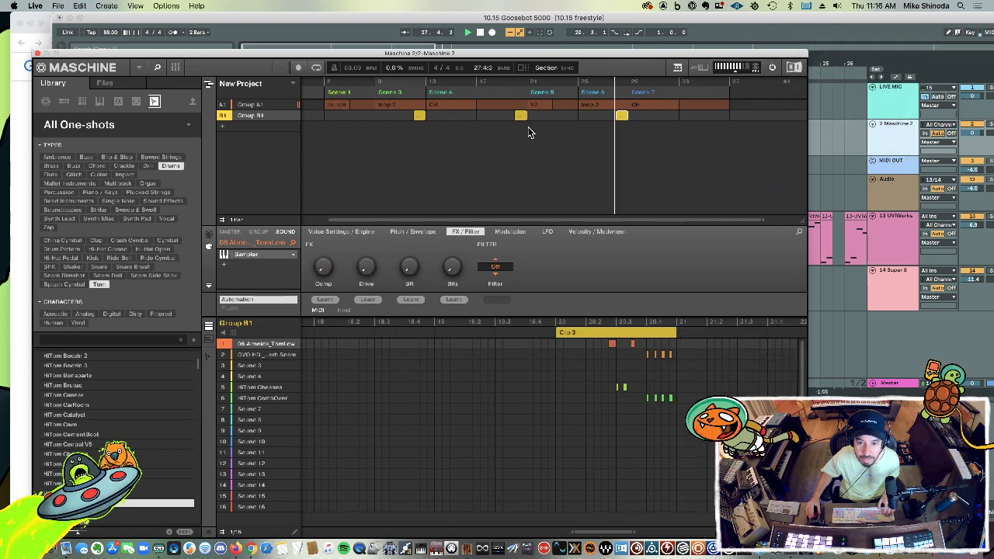
# Step: In Group B1's Clip 3, split the first TomLow note into two hits on a 1/32 grid and show the velocity lane
pyautogui.click(419, 116)
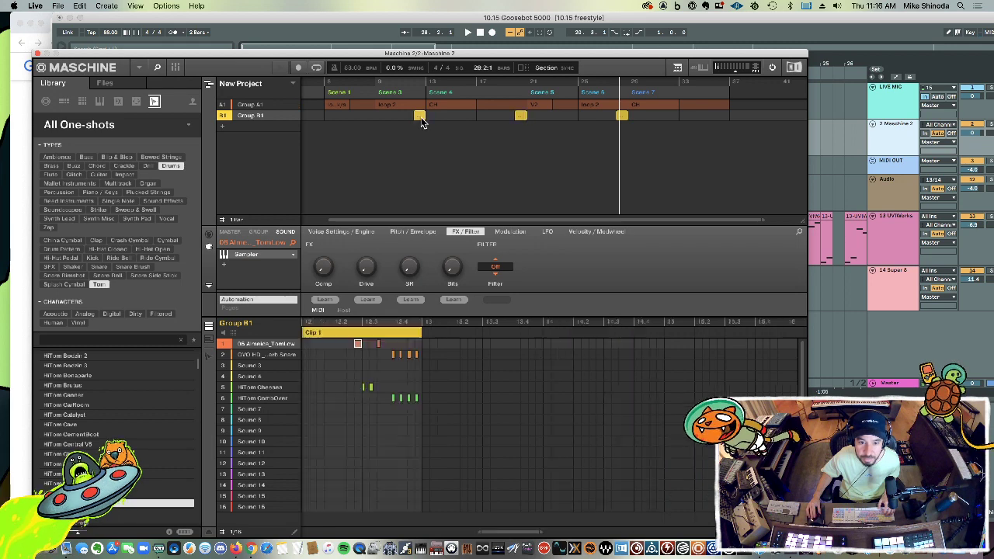
pyautogui.click(521, 115)
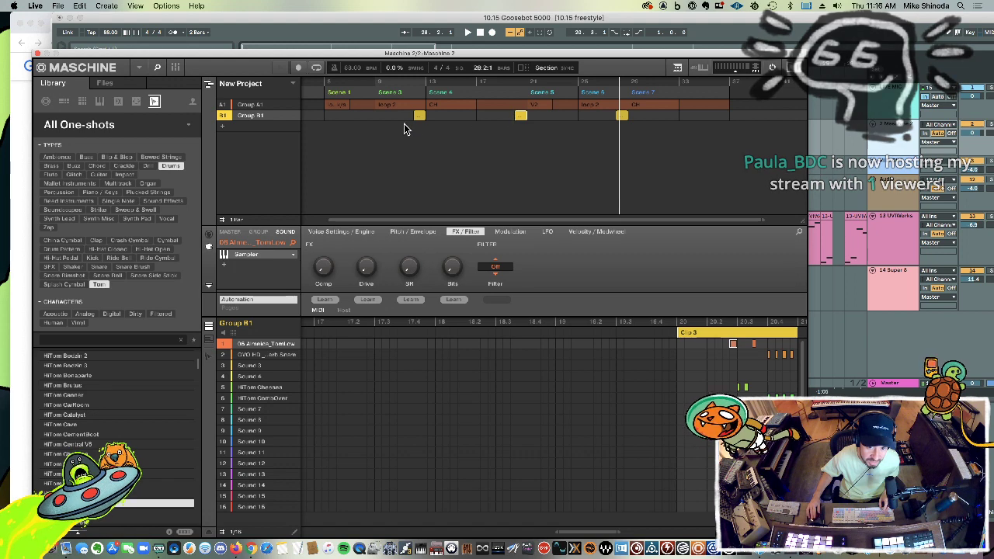
pyautogui.moveTo(750, 365); pyautogui.dragTo(665, 351)
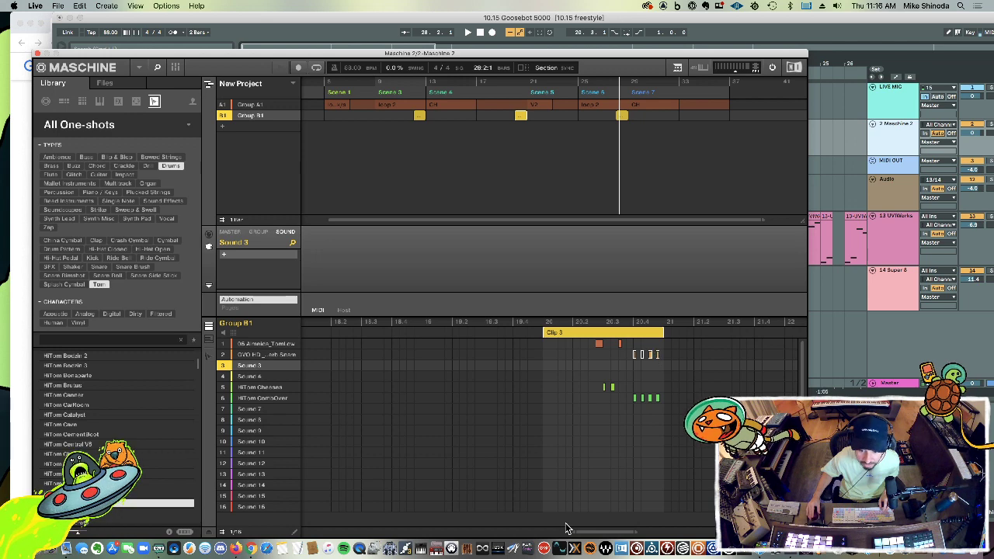
pyautogui.moveTo(572, 533); pyautogui.dragTo(595, 528)
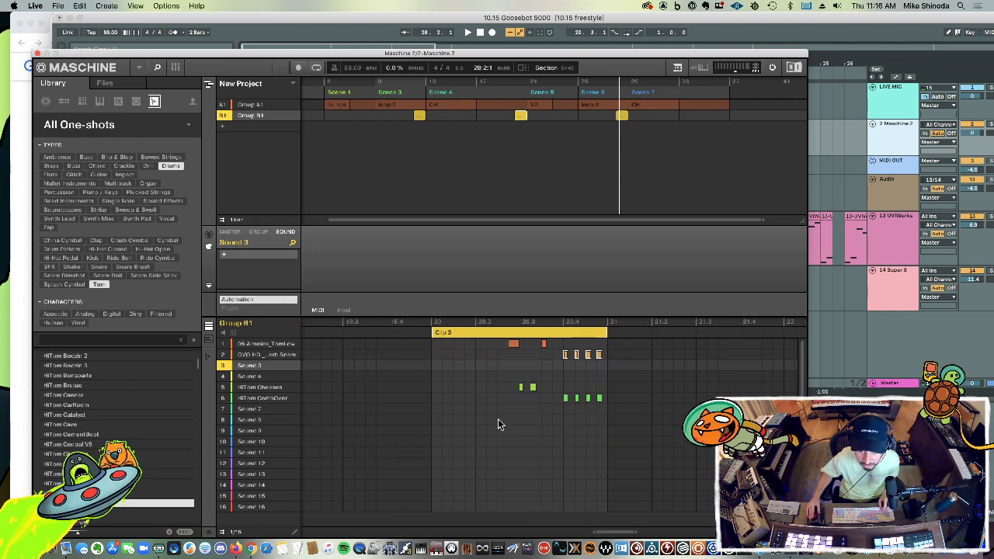
pyautogui.click(512, 343)
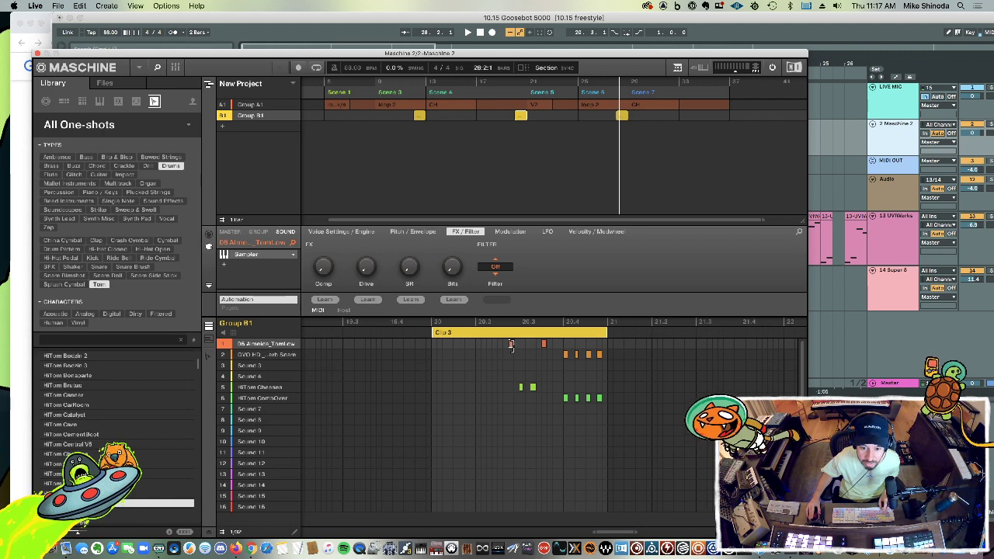
pyautogui.click(512, 357)
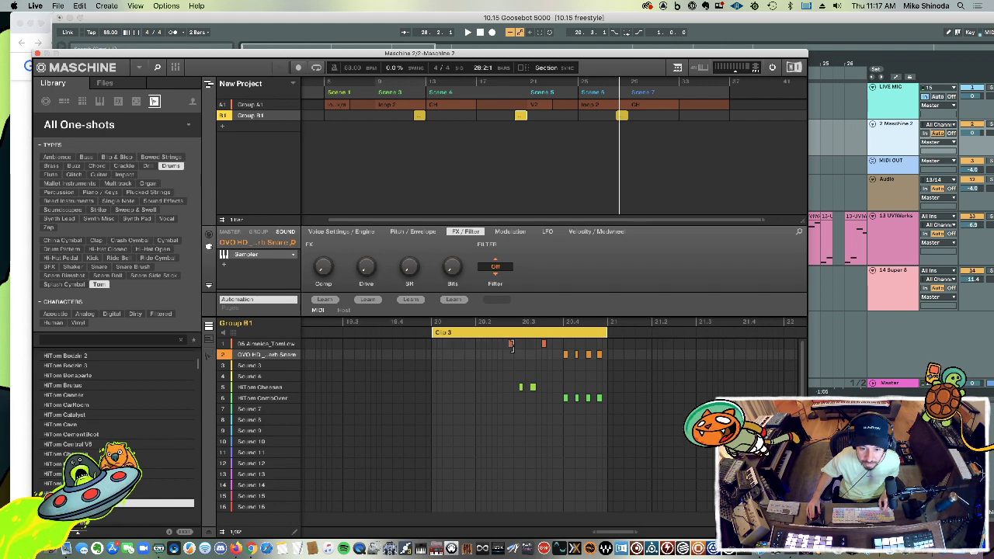
pyautogui.click(517, 343)
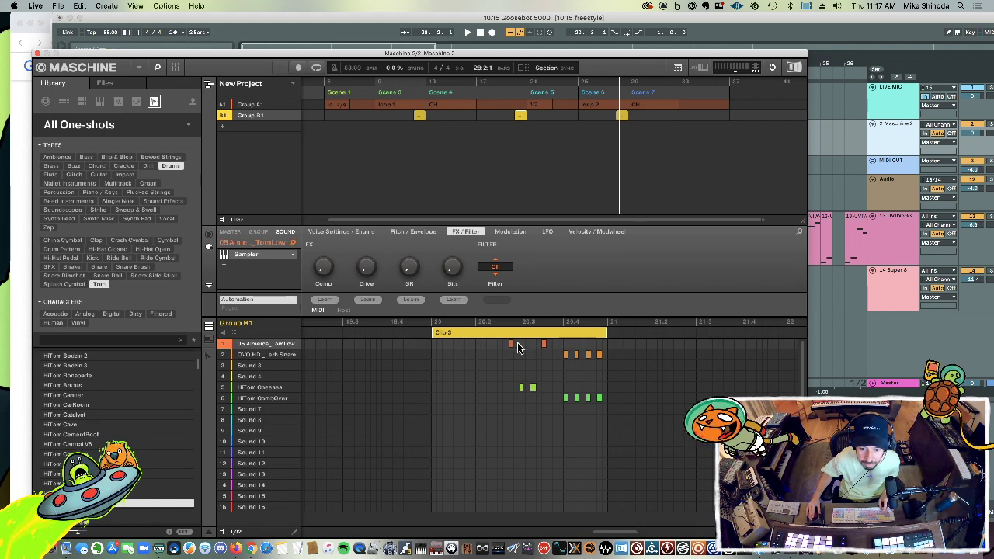
pyautogui.click(219, 532)
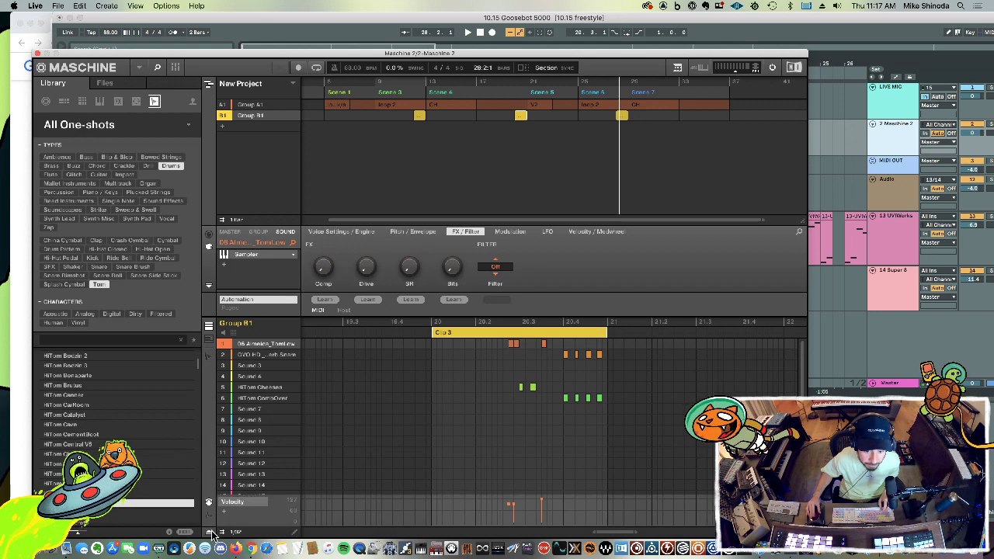
# Step: In Clip 3, raise the first TomLow hit's velocity and nudge all notes after the opening TomLow pair slightly later
pyautogui.moveTo(509, 509); pyautogui.dragTo(510, 500)
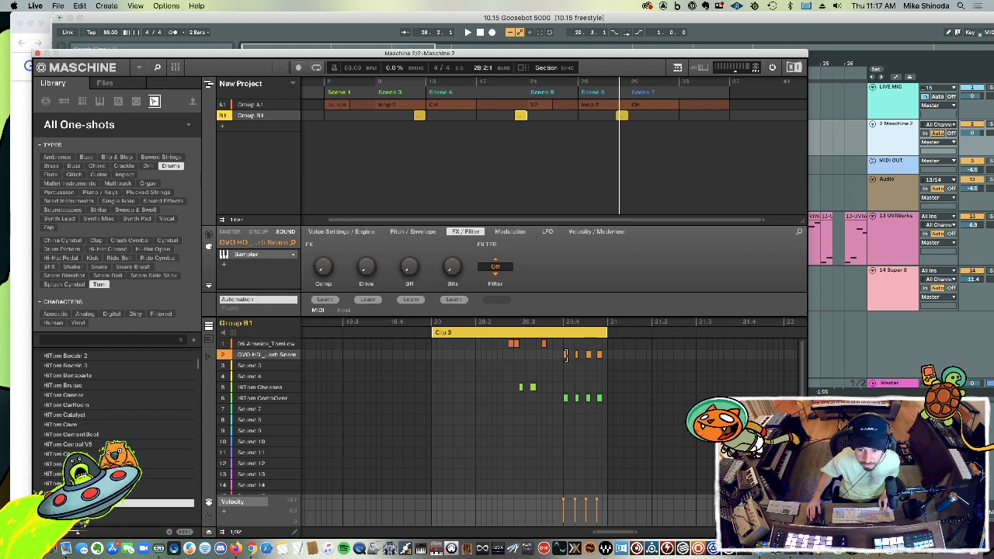
pyautogui.click(565, 355)
pyautogui.moveTo(630, 346); pyautogui.dragTo(555, 402)
pyautogui.moveTo(631, 346); pyautogui.dragTo(524, 402)
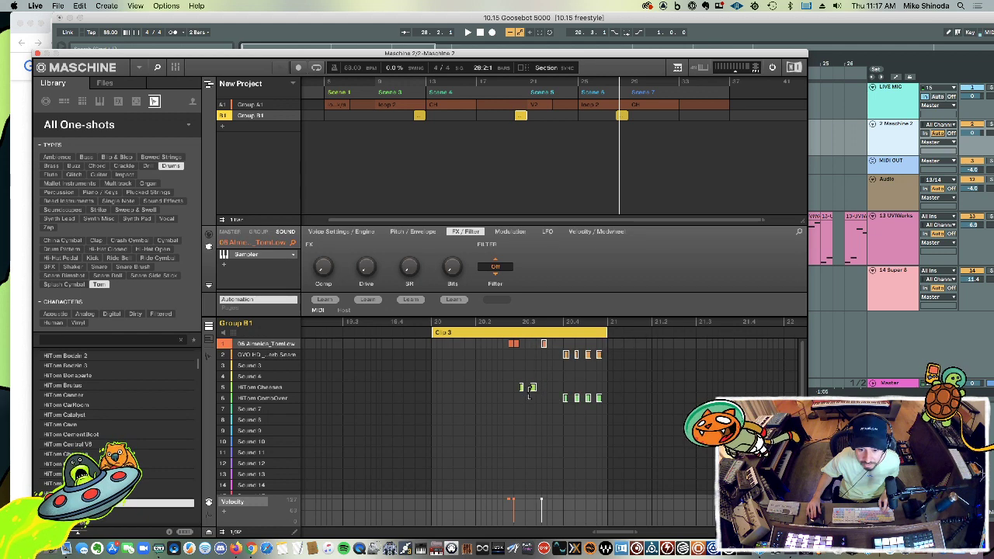
pyautogui.click(524, 388)
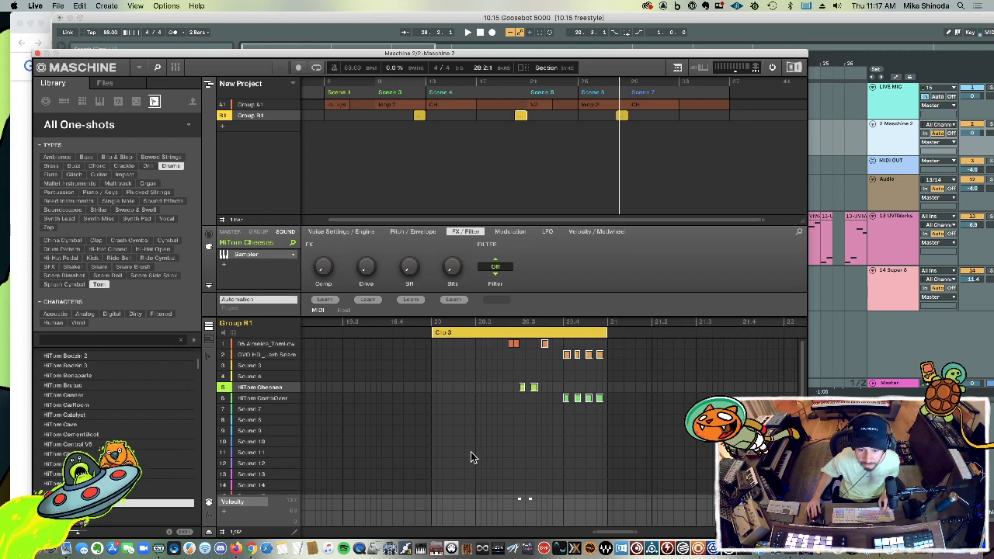
# Step: Set the grid to 1/16, move Clip 3's first snare note to beat 20.3 and add a TomLow note one sixteenth after it
pyautogui.click(237, 535)
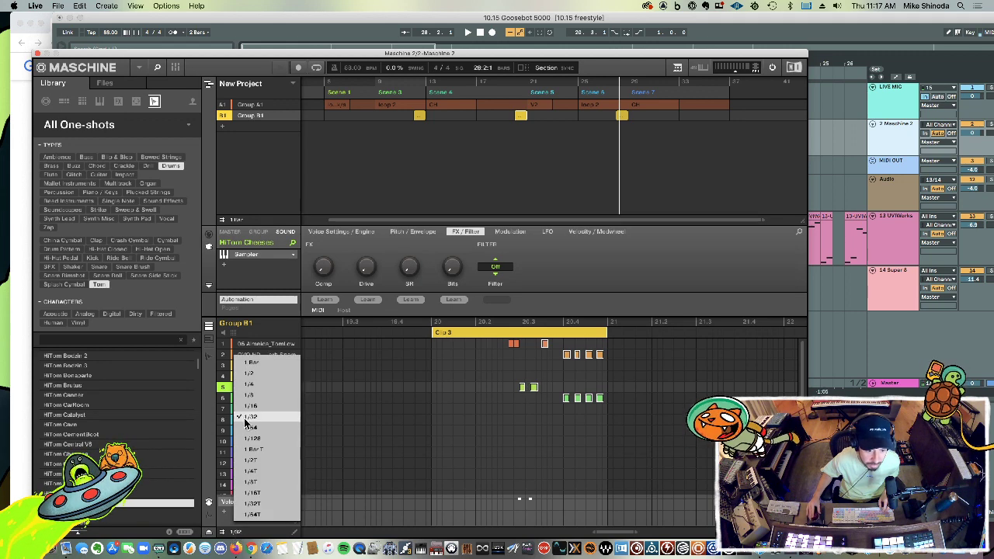
pyautogui.click(250, 409)
pyautogui.click(645, 378)
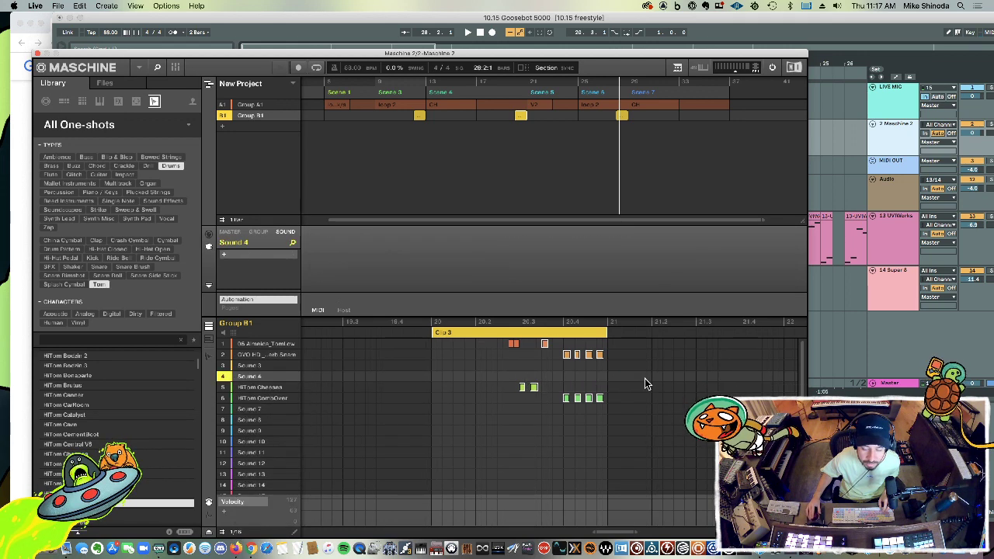
pyautogui.moveTo(567, 355); pyautogui.dragTo(522, 354)
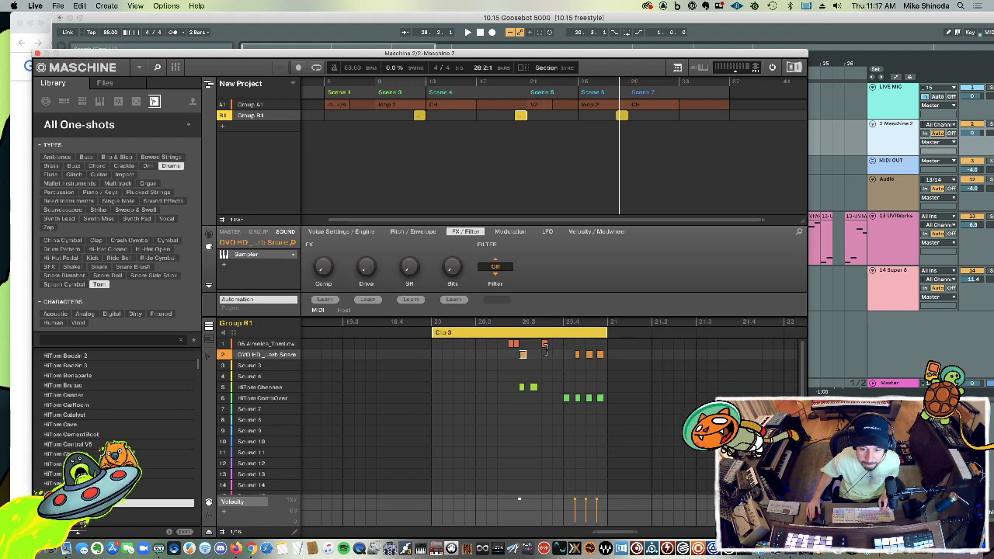
pyautogui.click(544, 344)
pyautogui.click(534, 344)
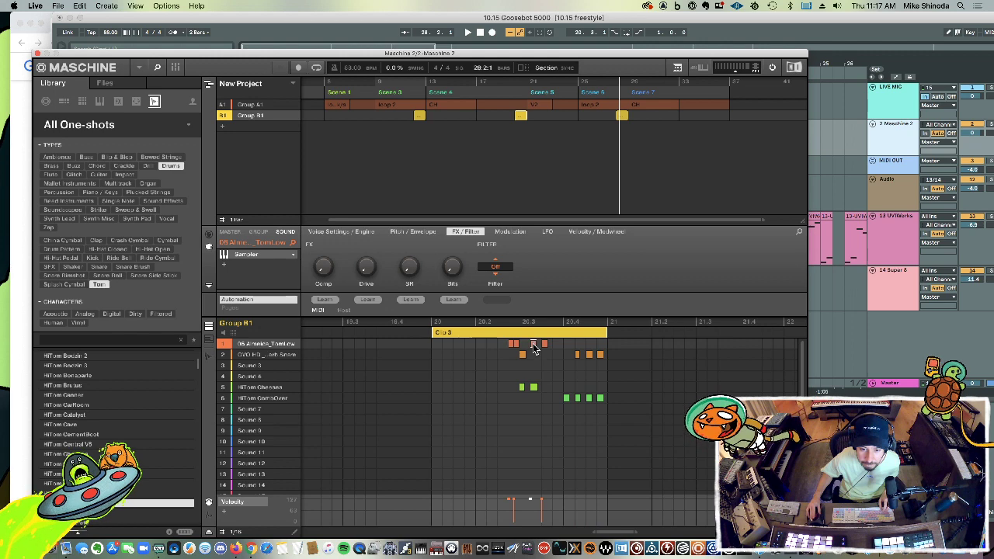
# Step: Shift both HiTom Cheeses notes one sixteenth later and move the next snare note to the last sixteenth before beat 20.4
pyautogui.moveTo(558, 384)
pyautogui.mouseDown()
pyautogui.moveTo(515, 399)
pyautogui.moveTo(545, 392)
pyautogui.mouseUp()
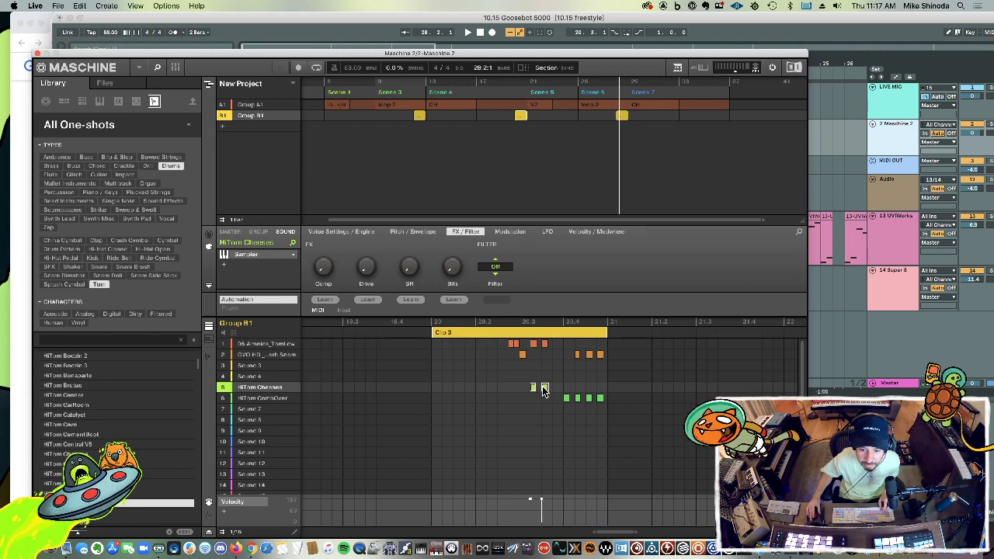
pyautogui.click(578, 355)
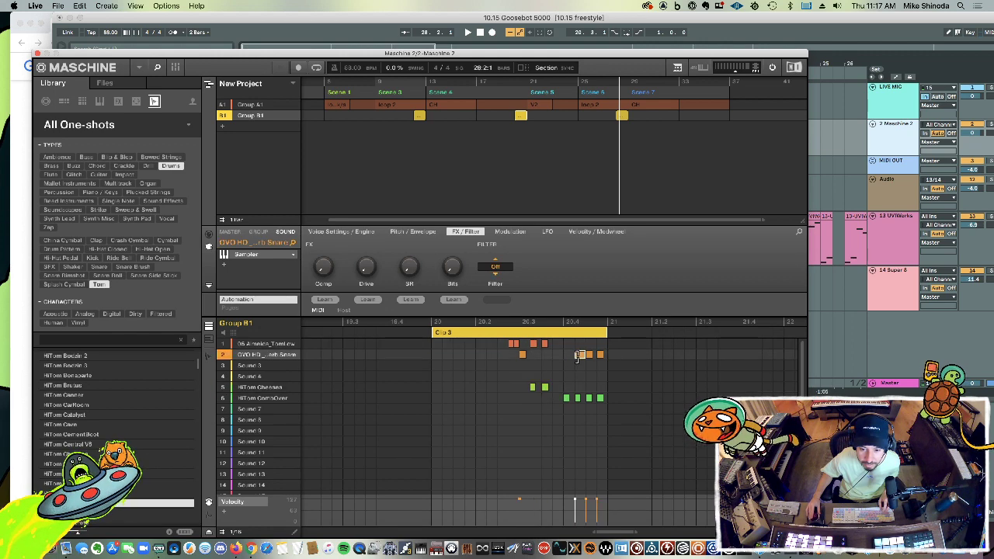
pyautogui.moveTo(578, 355); pyautogui.dragTo(554, 356)
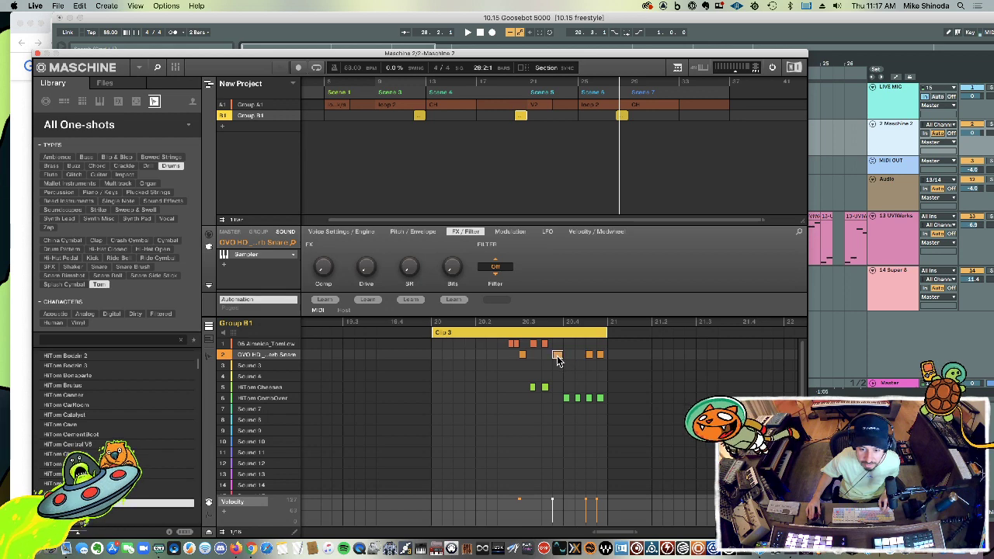
# Step: Repeat the TomLow and HiTom Cheeses pairs from beat 20.4, delete the second-to-last snare note and move the last one a sixteenth earlier
pyautogui.moveTo(553, 403); pyautogui.dragTo(533, 359)
pyautogui.moveTo(530, 401); pyautogui.dragTo(576, 344)
pyautogui.click(584, 360)
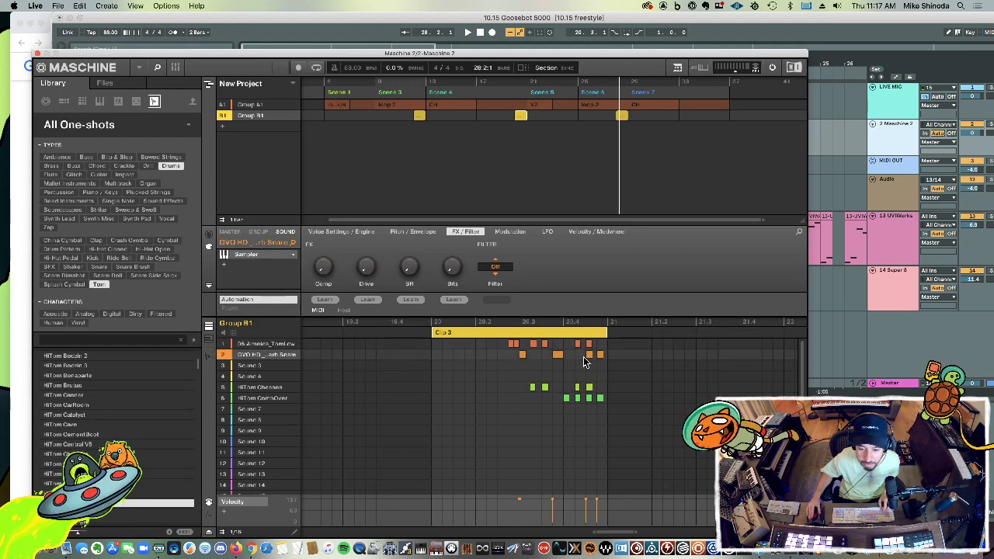
pyautogui.doubleClick(590, 356)
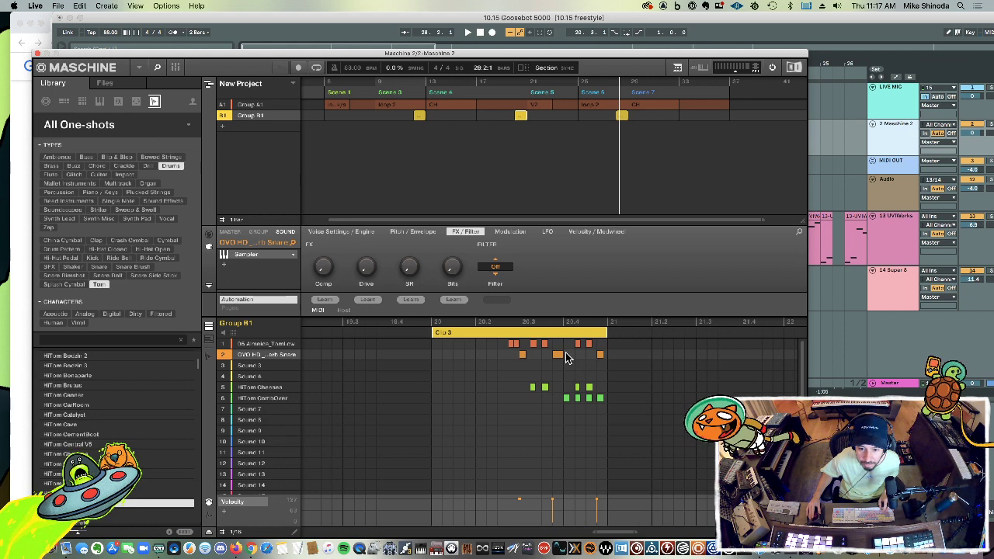
pyautogui.moveTo(601, 349); pyautogui.dragTo(572, 347)
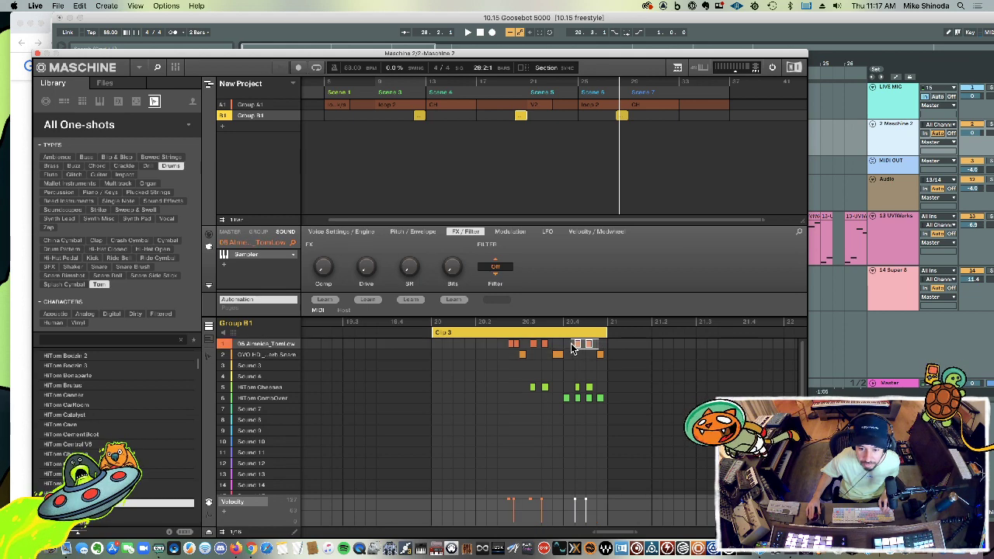
pyautogui.moveTo(576, 385)
pyautogui.mouseDown()
pyautogui.moveTo(588, 391)
pyautogui.moveTo(577, 391)
pyautogui.mouseUp()
pyautogui.click(569, 410)
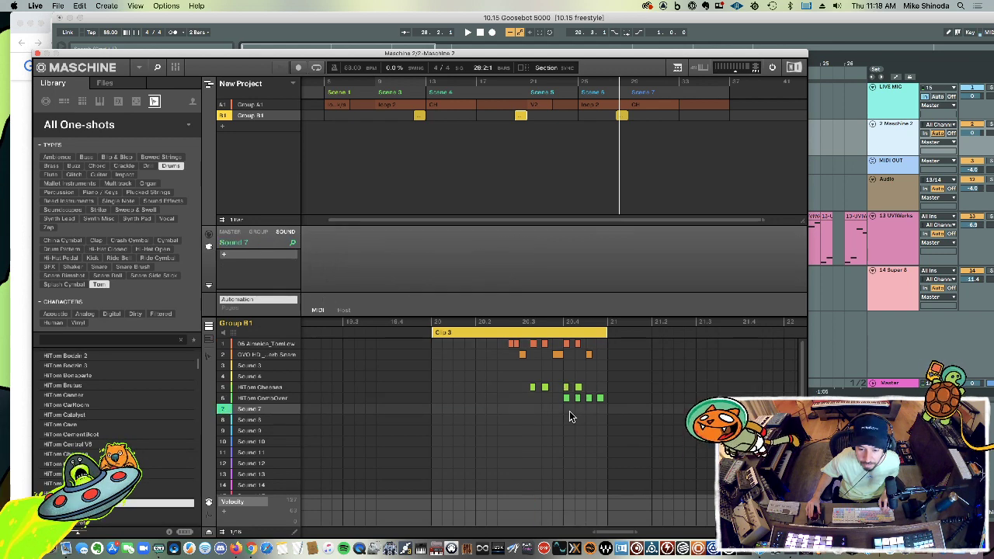
# Step: Replace the four HiTom CombOver notes in Clip 3 with three notes lined up with the snare hits
pyautogui.moveTo(631, 402); pyautogui.dragTo(552, 401)
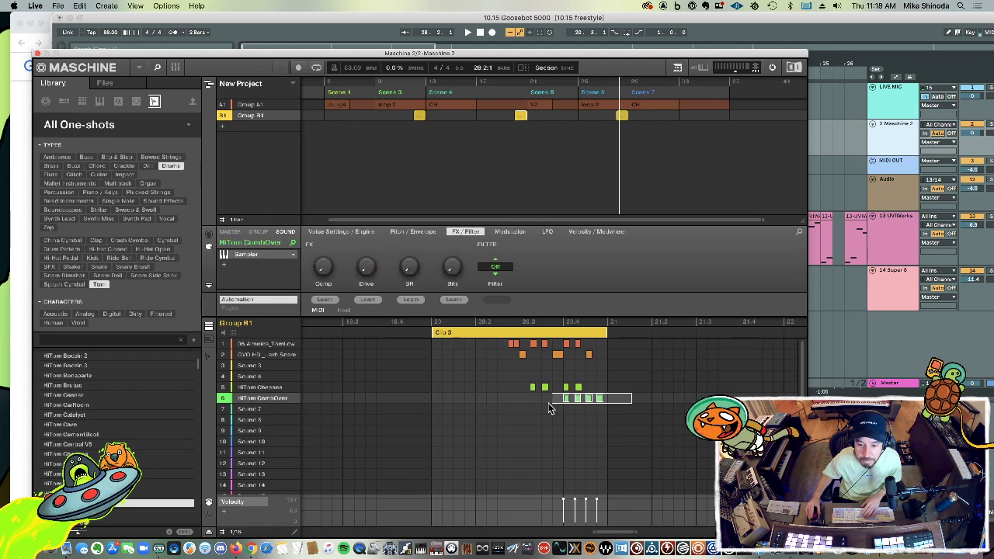
pyautogui.press('Delete')
pyautogui.click(526, 397)
pyautogui.click(556, 398)
pyautogui.click(591, 398)
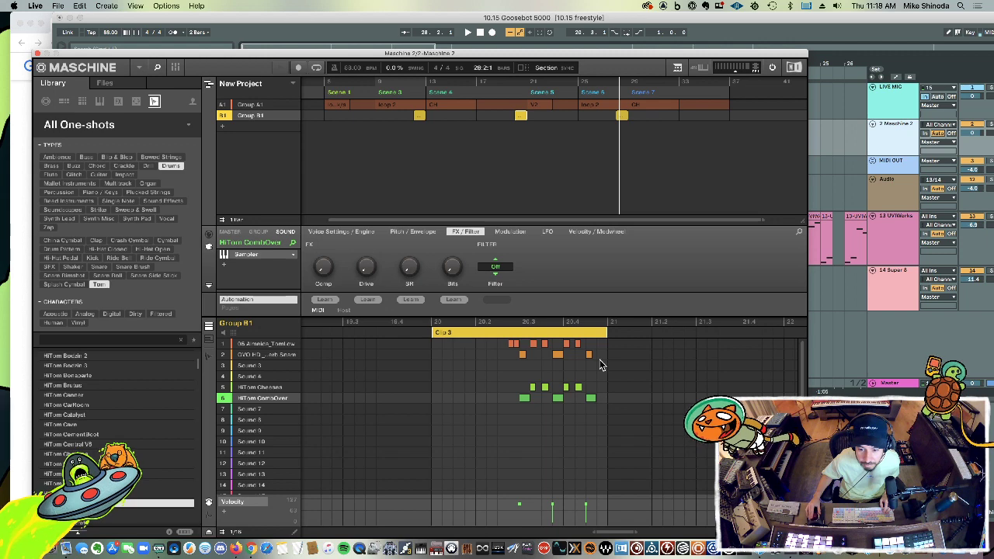
# Step: Add closing TomLow and HiTom Cheeses notes on the last sixteenth of Clip 3
pyautogui.click(600, 386)
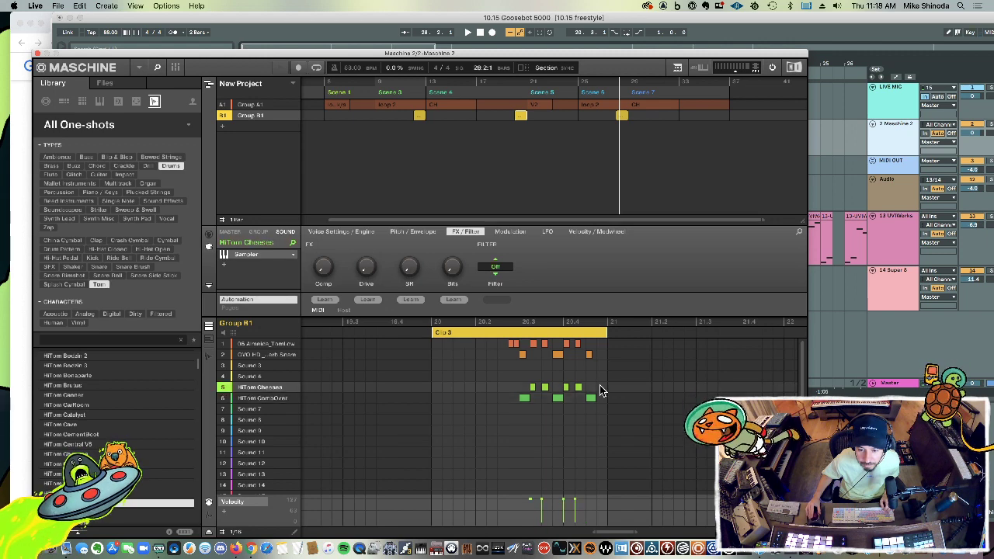
pyautogui.click(602, 343)
pyautogui.moveTo(613, 343); pyautogui.dragTo(497, 406)
pyautogui.click(600, 501)
pyautogui.click(636, 407)
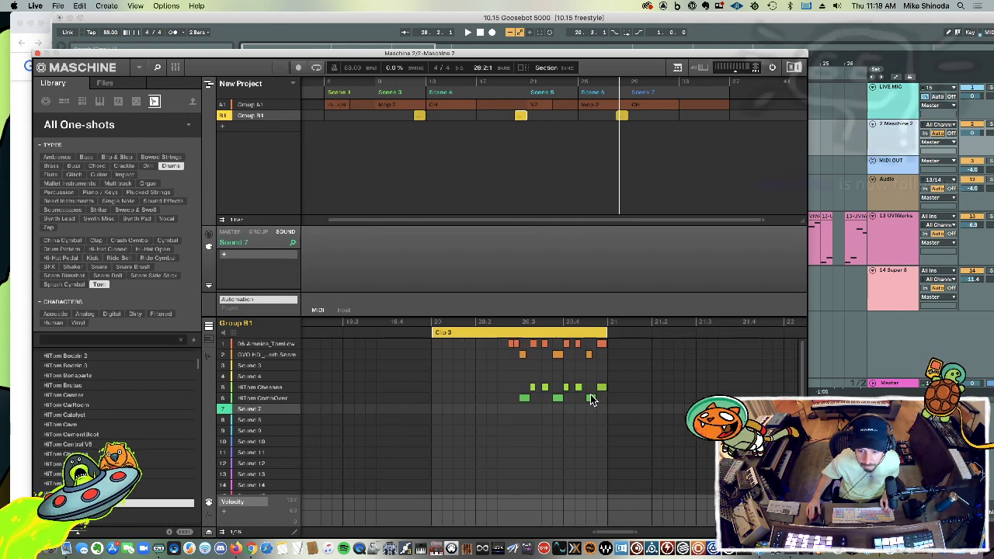
# Step: Set the HiTom CombOver notes' velocity to 127 and adjust the HiTom Cheeses velocities in Clip 3
pyautogui.click(590, 396)
pyautogui.click(590, 396)
pyautogui.moveTo(610, 391); pyautogui.dragTo(522, 419)
pyautogui.moveTo(555, 510); pyautogui.dragTo(555, 497)
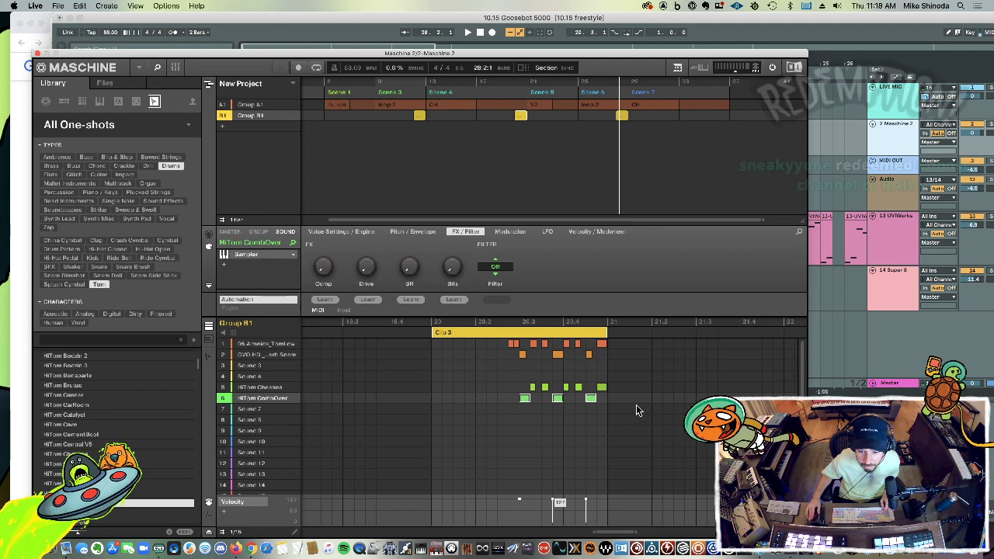
pyautogui.moveTo(617, 382); pyautogui.dragTo(525, 399)
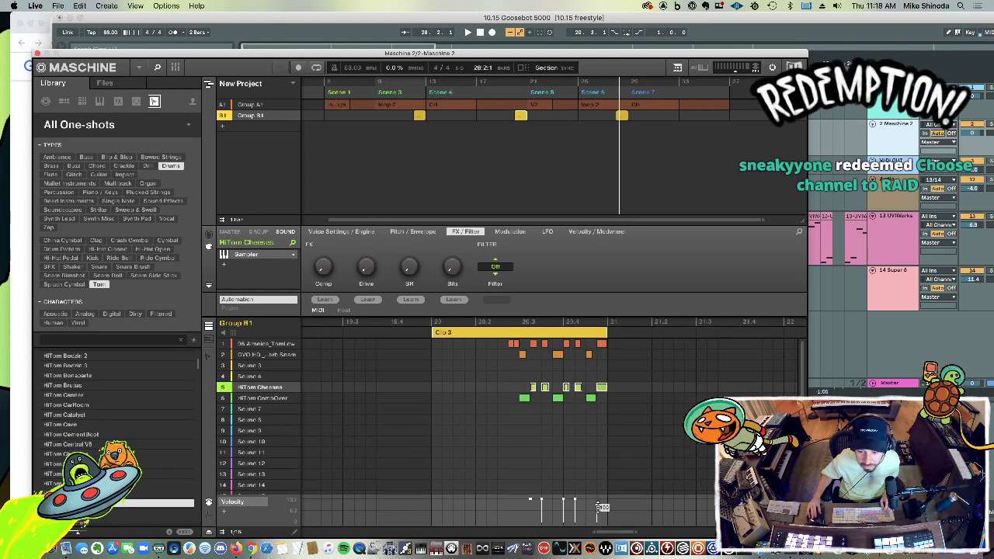
pyautogui.moveTo(618, 355)
pyautogui.mouseDown()
pyautogui.moveTo(501, 360)
pyautogui.moveTo(609, 348)
pyautogui.mouseUp()
pyautogui.click(453, 355)
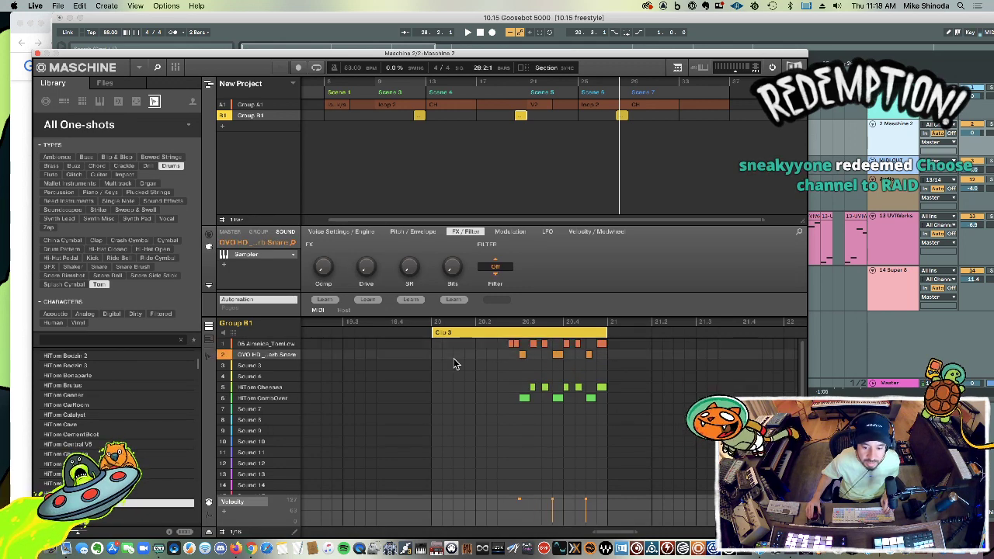
# Step: Color Group B1's bar 20 clip red, start playback and copy the clip to bar 36 at the end of Scene 7
pyautogui.rightClick(520, 116)
pyautogui.moveTo(538, 146)
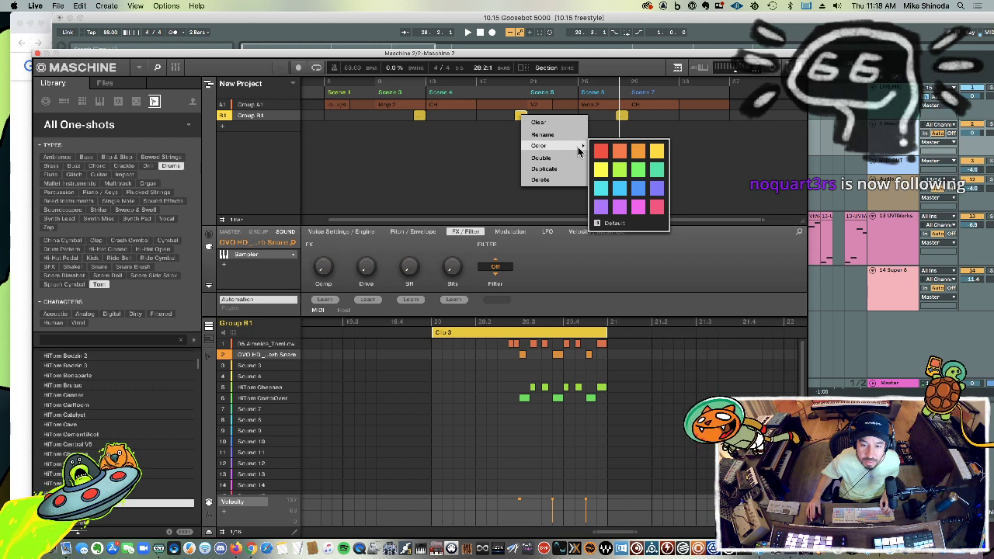
pyautogui.click(600, 150)
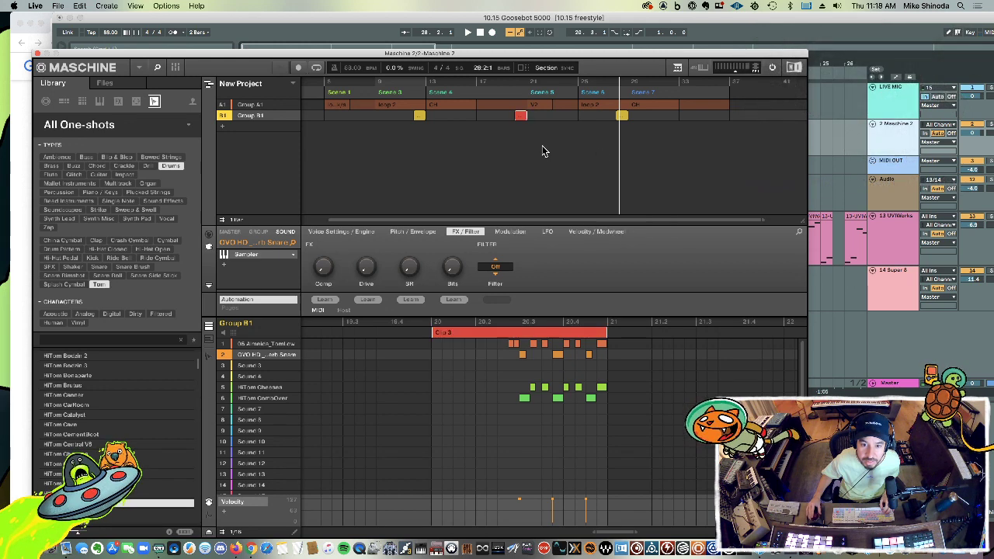
pyautogui.click(399, 93)
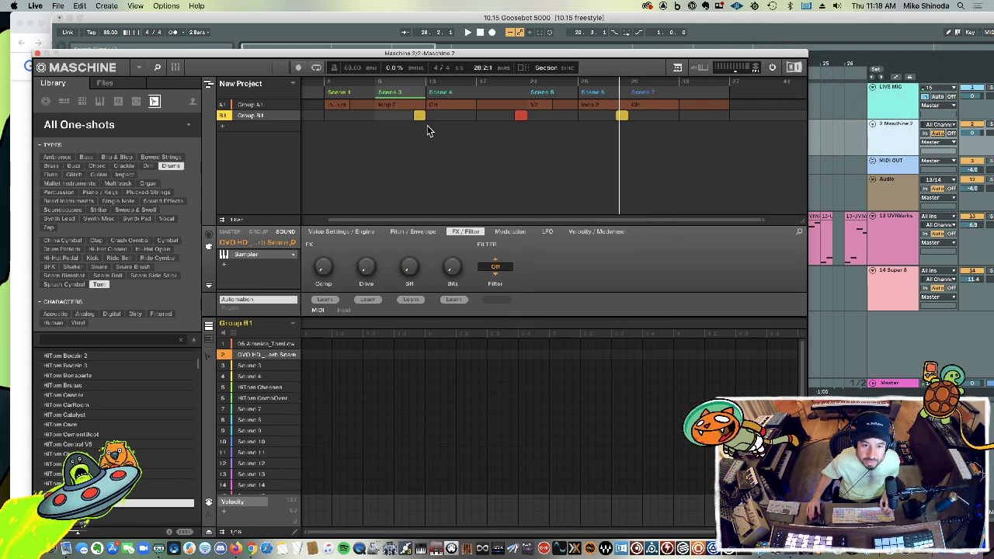
pyautogui.press('space')
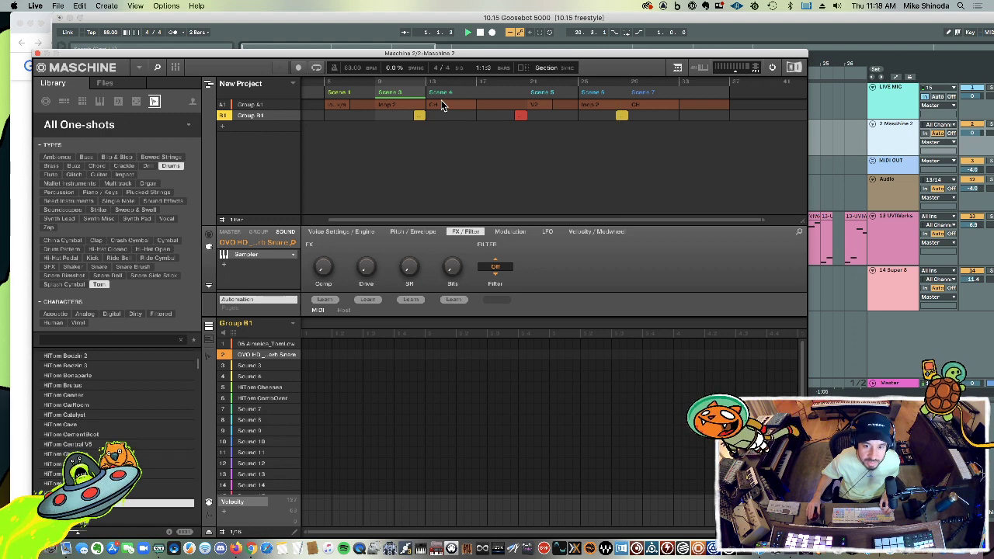
pyautogui.moveTo(522, 117); pyautogui.dragTo(685, 116)
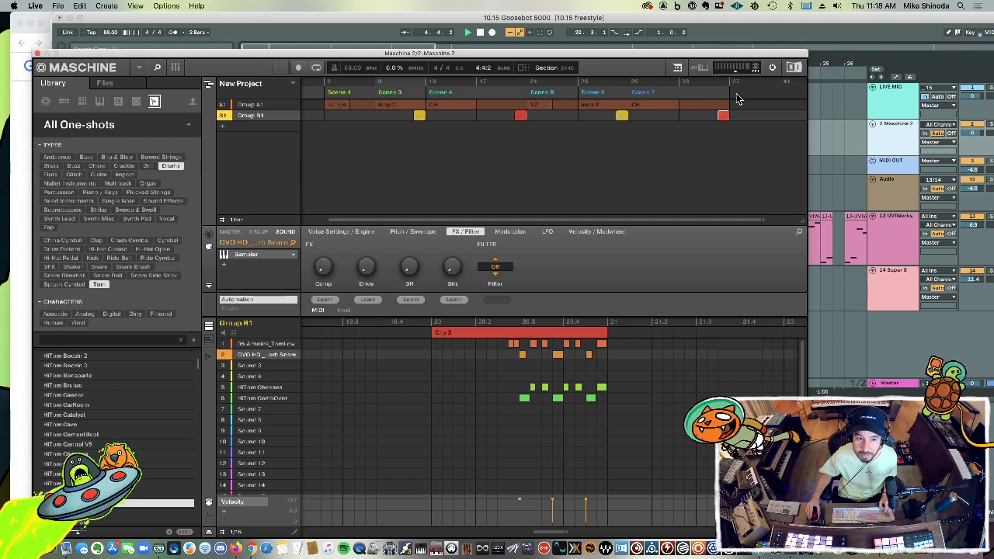
# Step: Close the Maschine window and view the full song arrangement in Live
pyautogui.click(37, 55)
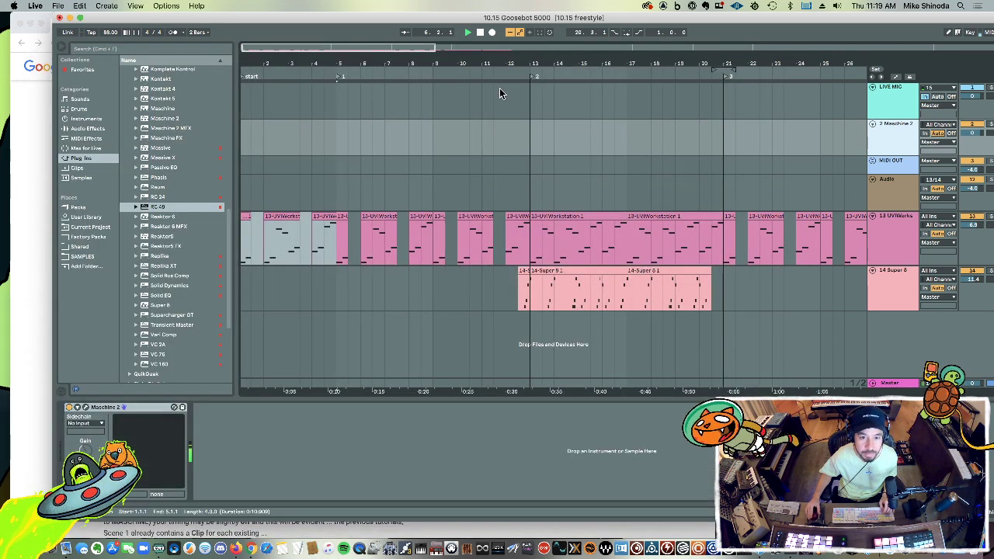
pyautogui.moveTo(514, 65); pyautogui.dragTo(331, 62)
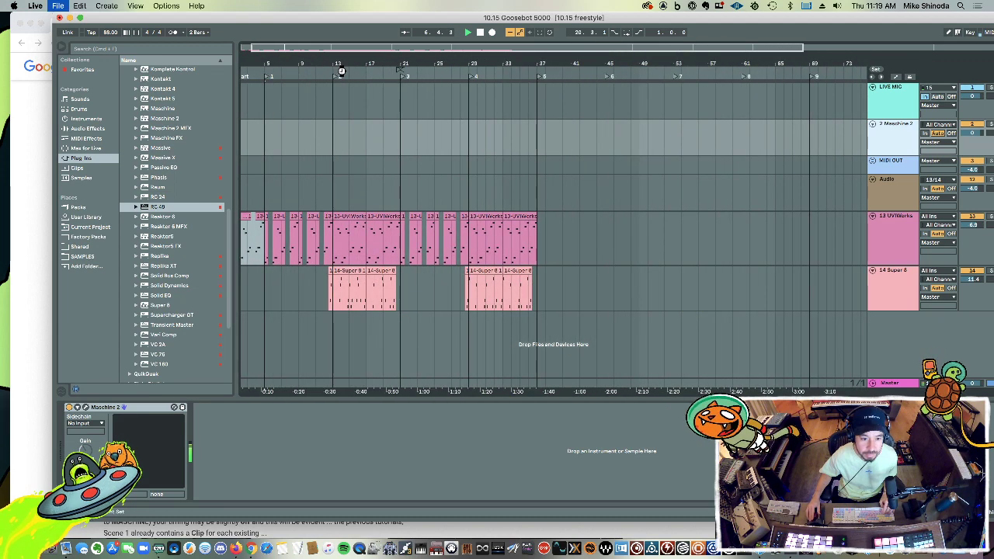
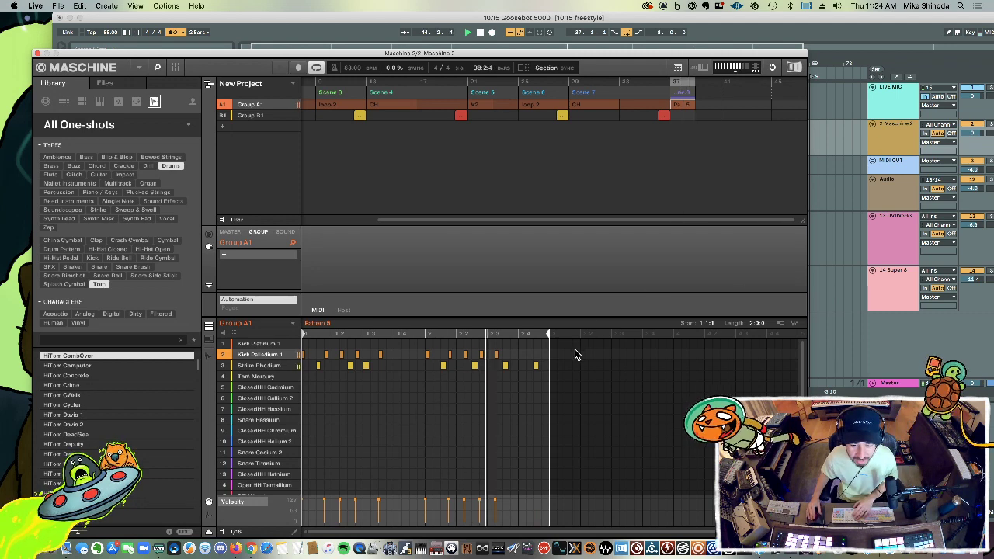
# Step: Delete the Kick Palladium 1 and Strike Rhodium notes after the opening kick in Group A1's two-bar pattern at bar 37
pyautogui.moveTo(576, 355); pyautogui.dragTo(315, 376)
pyautogui.press('Delete')
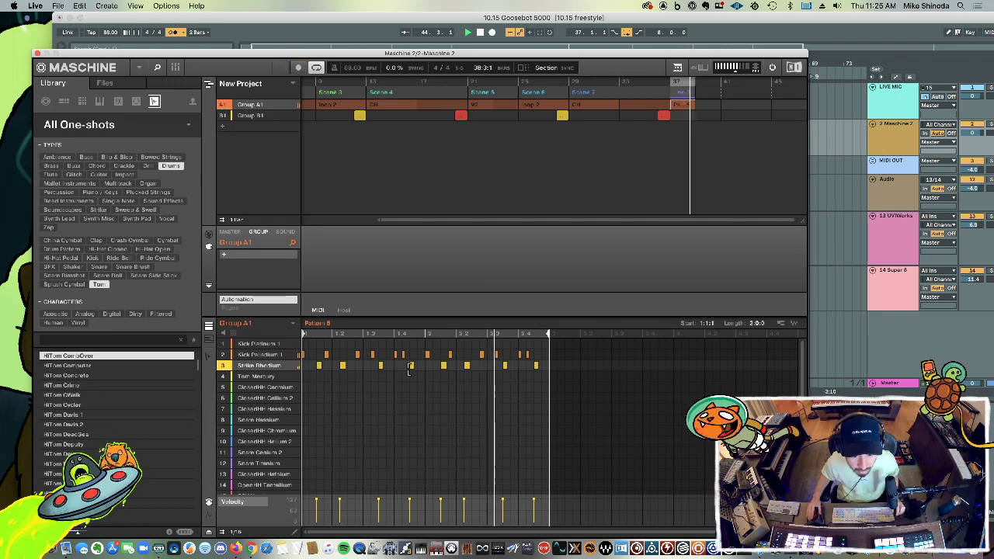
# Step: Add a Kick Palladium 1 hit on beat 1.3 and rework the Strike Rhodium hits so one falls on beat 2.3
pyautogui.click(365, 355)
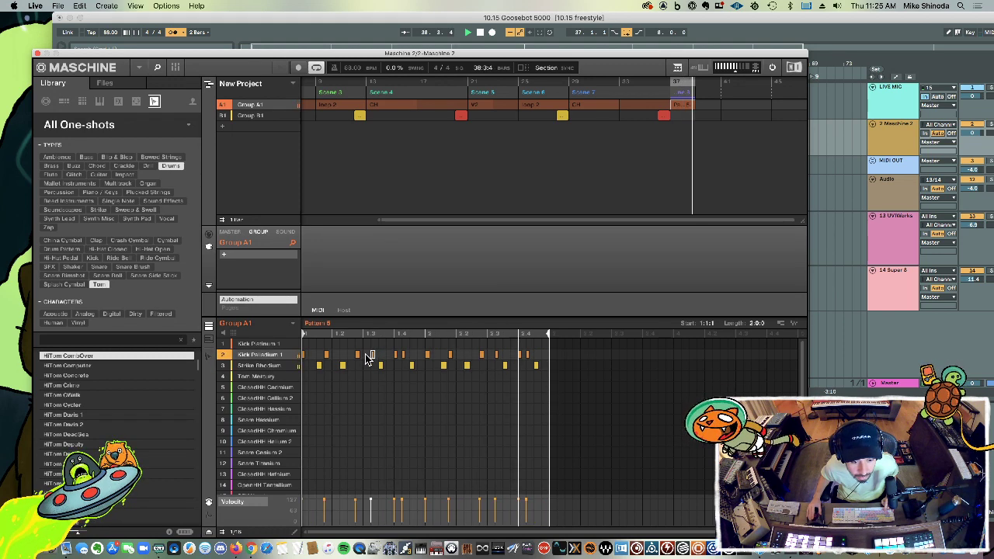
pyautogui.click(372, 355)
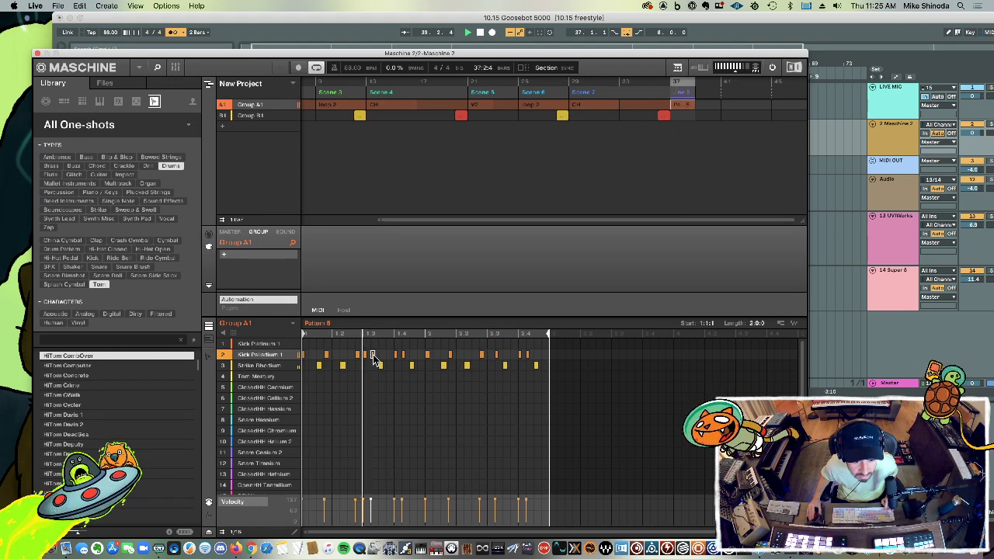
pyautogui.click(466, 366)
pyautogui.click(489, 366)
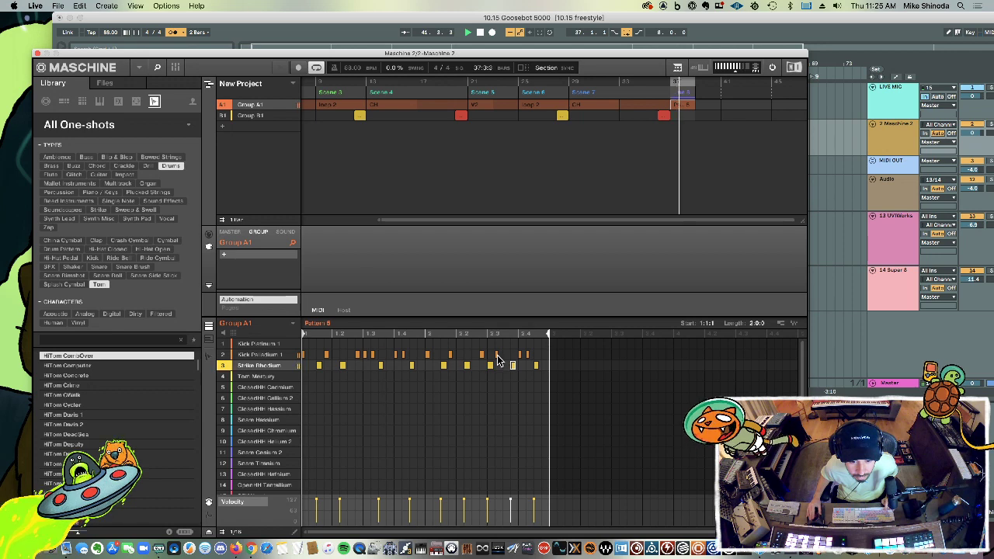
pyautogui.click(496, 355)
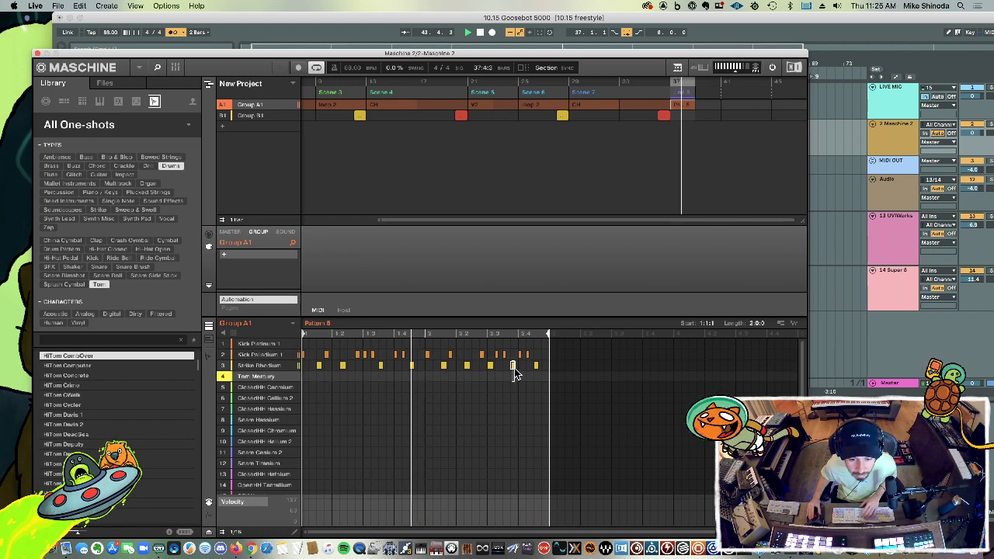
pyautogui.click(504, 356)
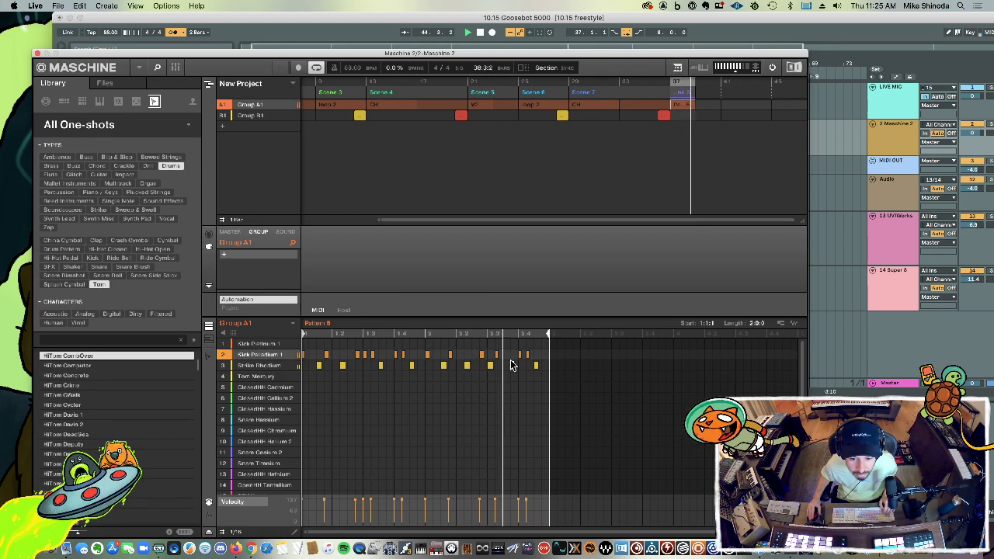
# Step: Move the Strike Rhodium hit on beat 2.3 two sixteenths later, and replace the Kick Palladium 1 hit just before beat 1.3 with Strike Rhodium
pyautogui.click(512, 356)
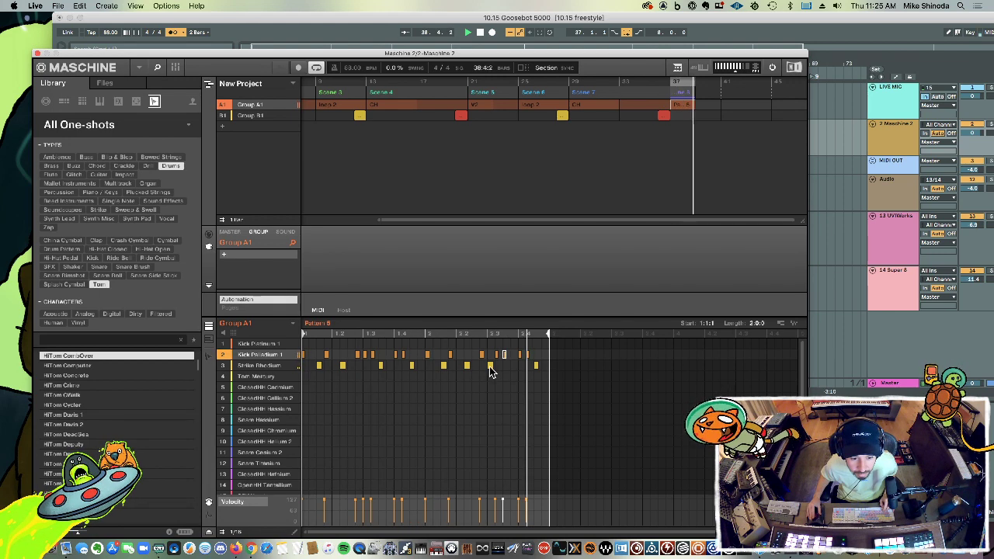
pyautogui.moveTo(489, 367); pyautogui.dragTo(505, 367)
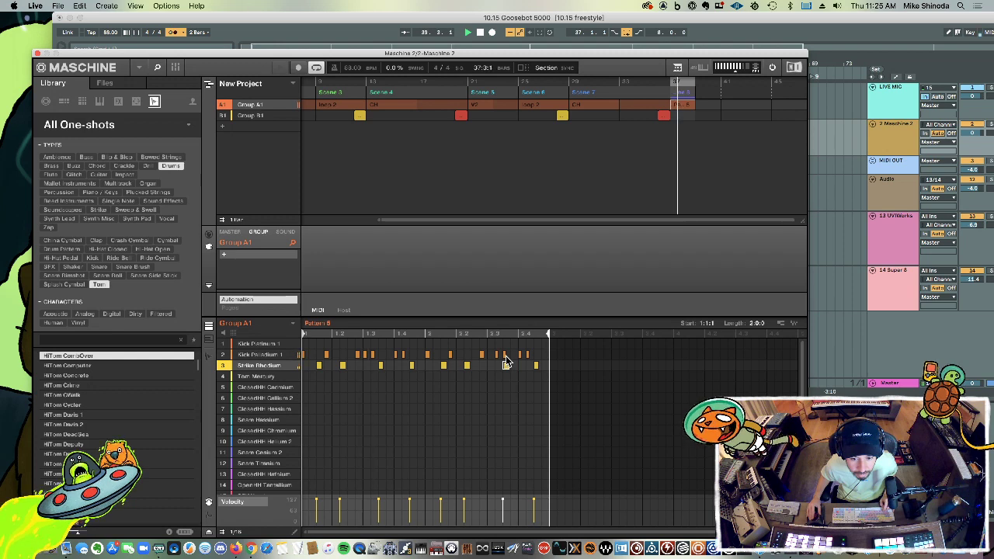
pyautogui.click(504, 355)
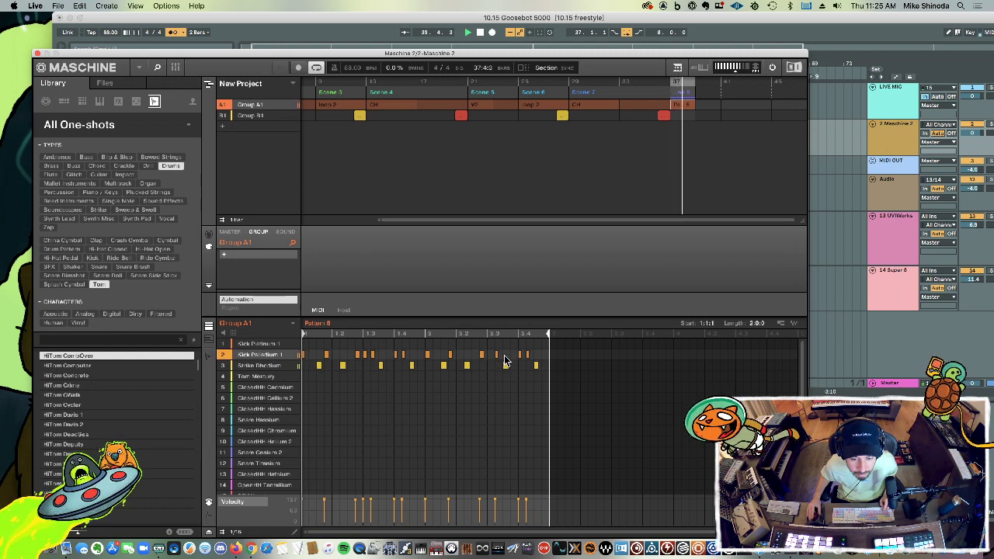
pyautogui.click(358, 356)
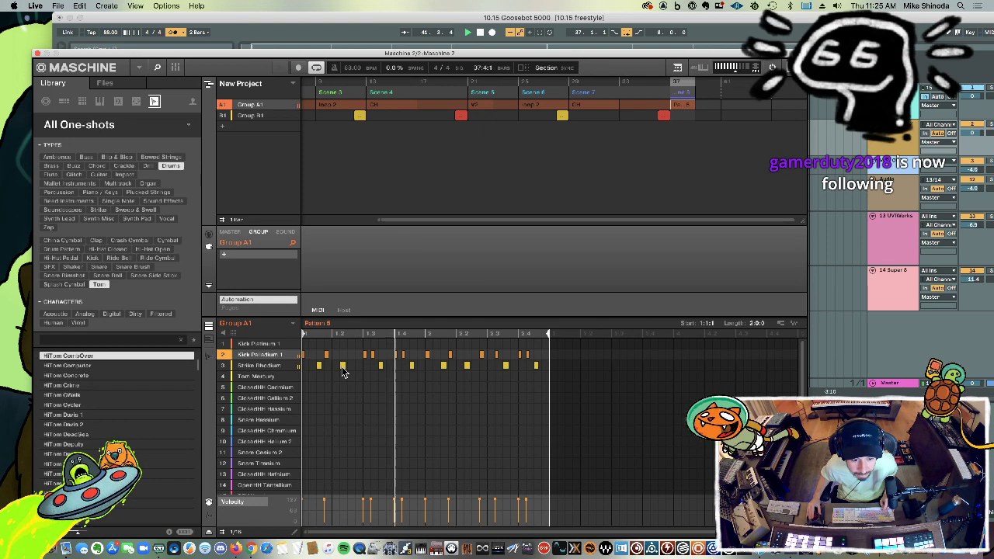
pyautogui.click(357, 366)
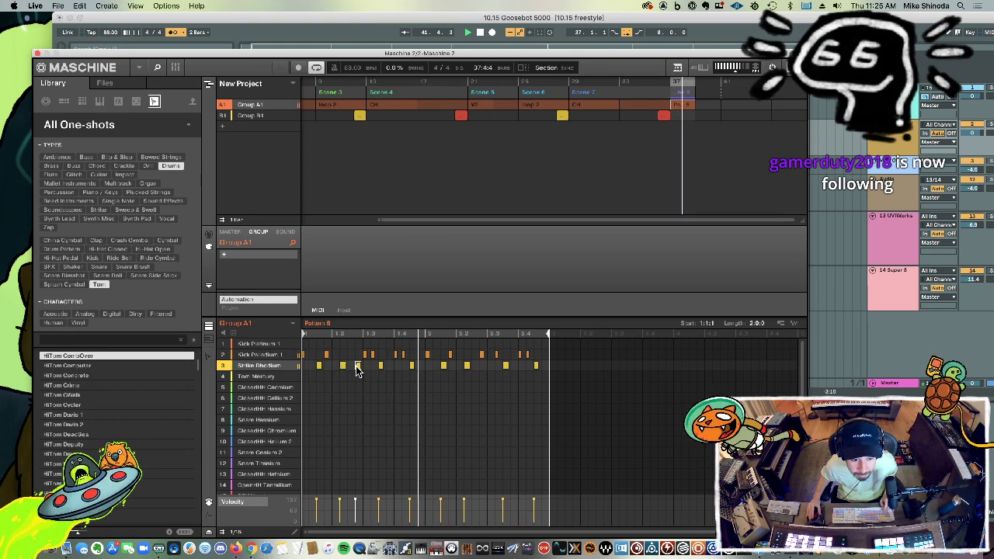
# Step: Add a Kick Palladium 1 hit on beat 2.3, double the pattern to four bars and vary its ending with Strike Rhodium on beat 4.4
pyautogui.click(489, 354)
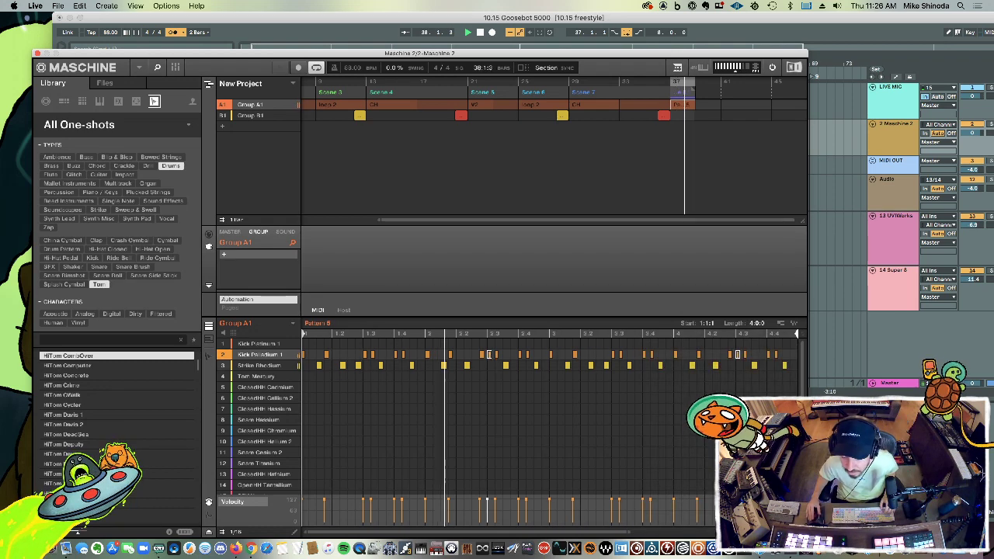
pyautogui.moveTo(630, 529); pyautogui.dragTo(630, 512)
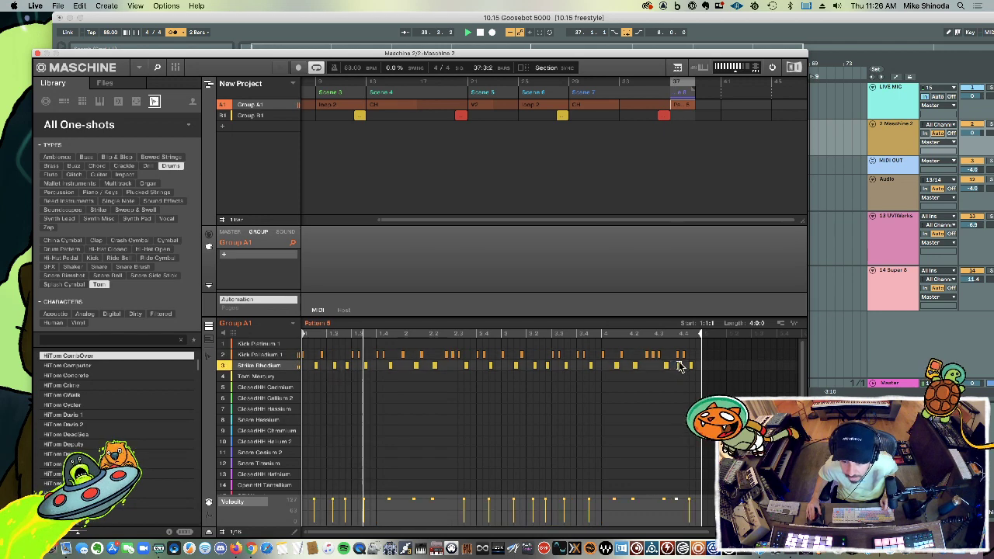
pyautogui.click(676, 354)
pyautogui.moveTo(676, 357); pyautogui.dragTo(671, 357)
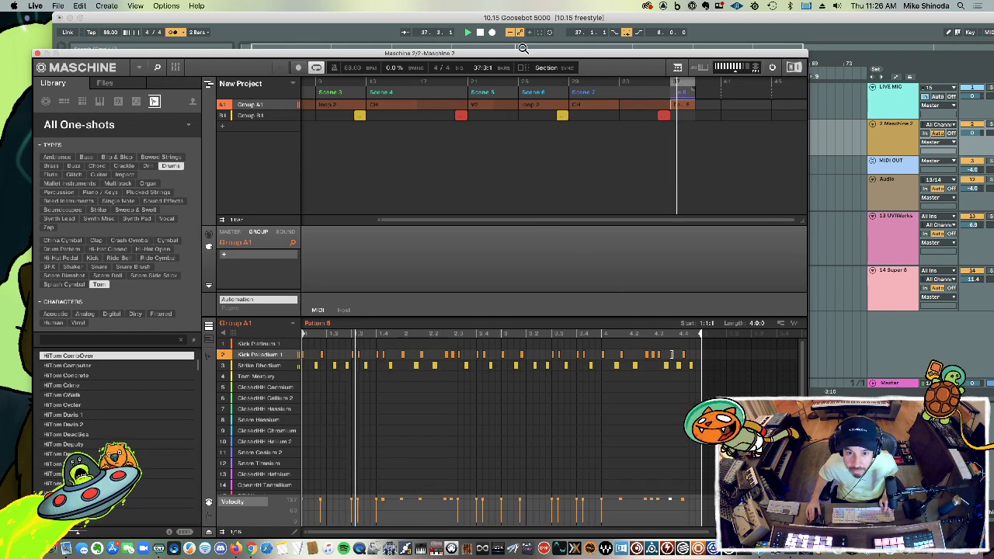
# Step: Shorten Live's loop from bar 37 to four bars and extend Maschine's Scene 8 to bar 41 to match
pyautogui.moveTo(528, 54); pyautogui.dragTo(516, 176)
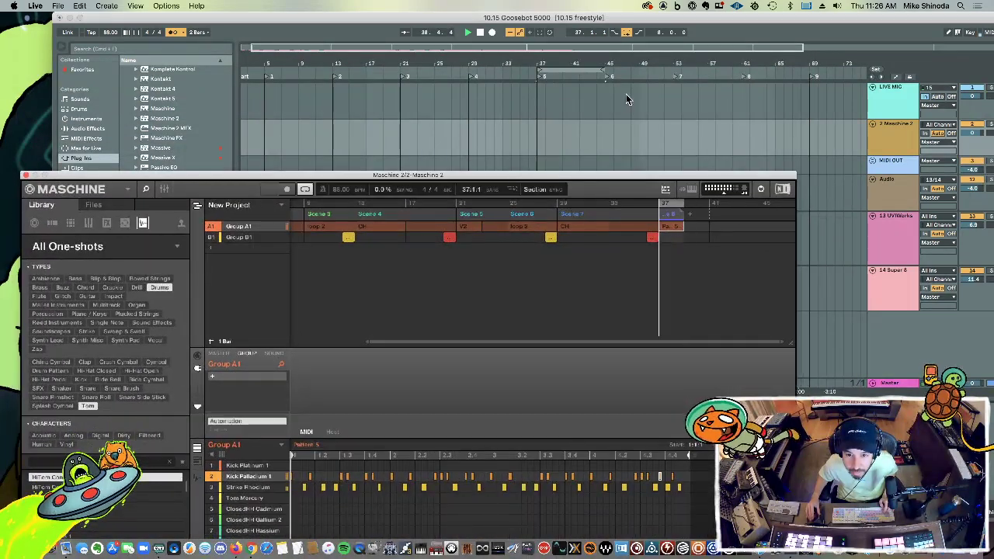
pyautogui.moveTo(611, 75); pyautogui.dragTo(571, 70)
pyautogui.moveTo(572, 173); pyautogui.dragTo(584, 99)
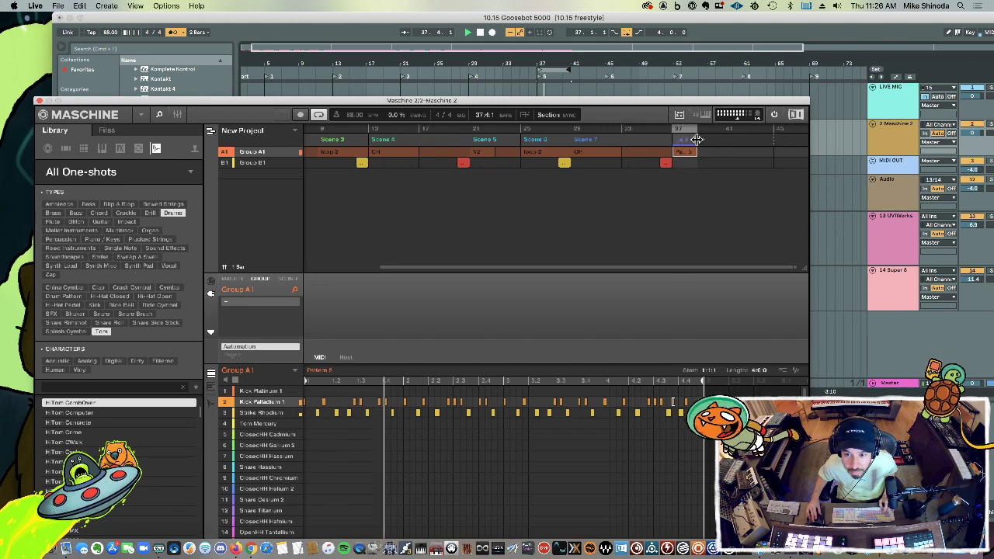
pyautogui.moveTo(697, 139); pyautogui.dragTo(722, 140)
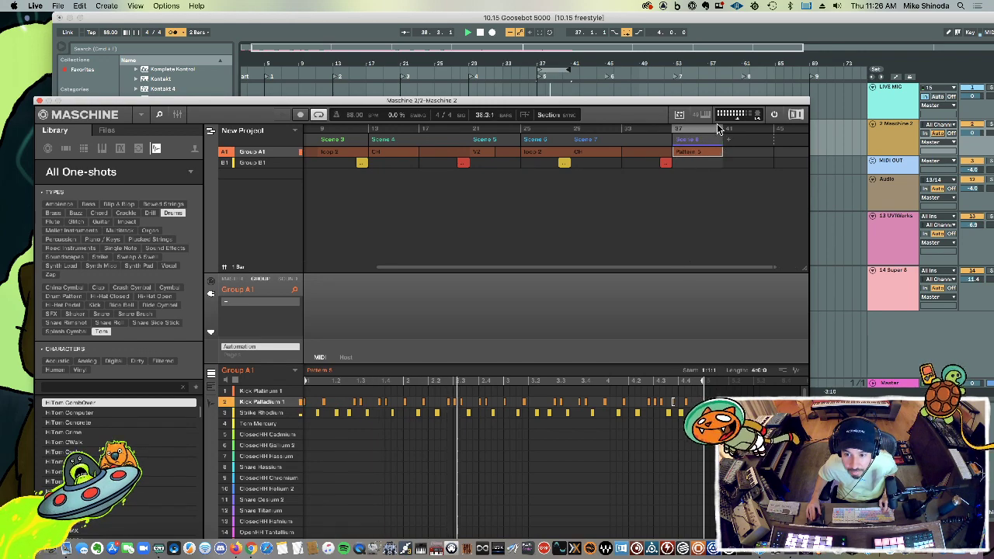
pyautogui.moveTo(712, 99); pyautogui.dragTo(726, 45)
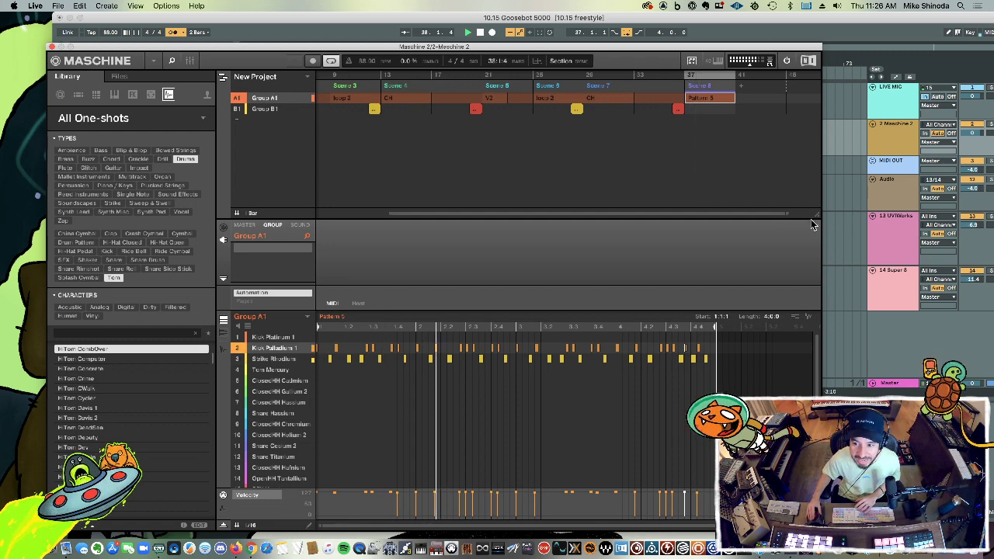
# Step: Record OpenHH Tantalium hits across Group A1's pattern, and place the SFX Krypton and OpenHH Silver hits together at its start
pyautogui.moveTo(817, 214); pyautogui.dragTo(813, 145)
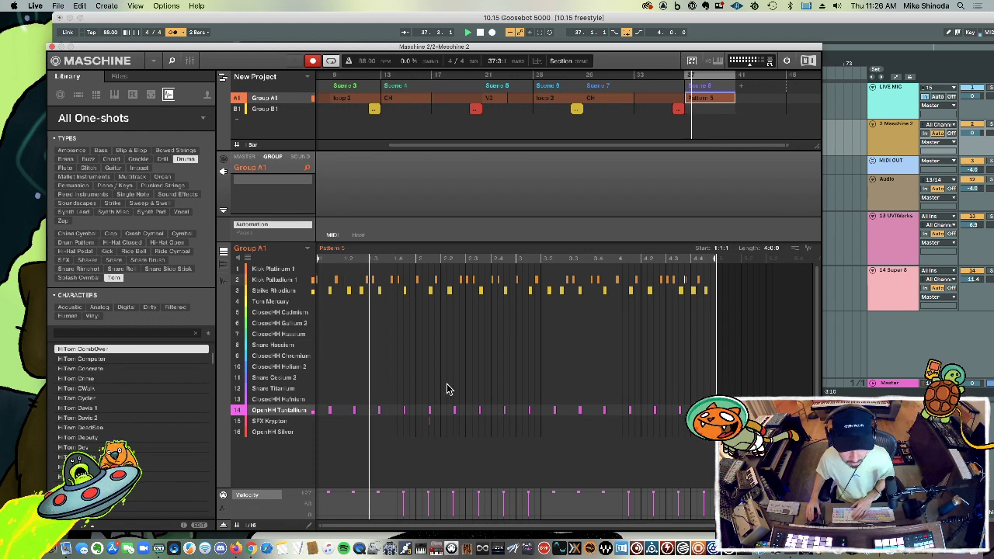
pyautogui.click(427, 422)
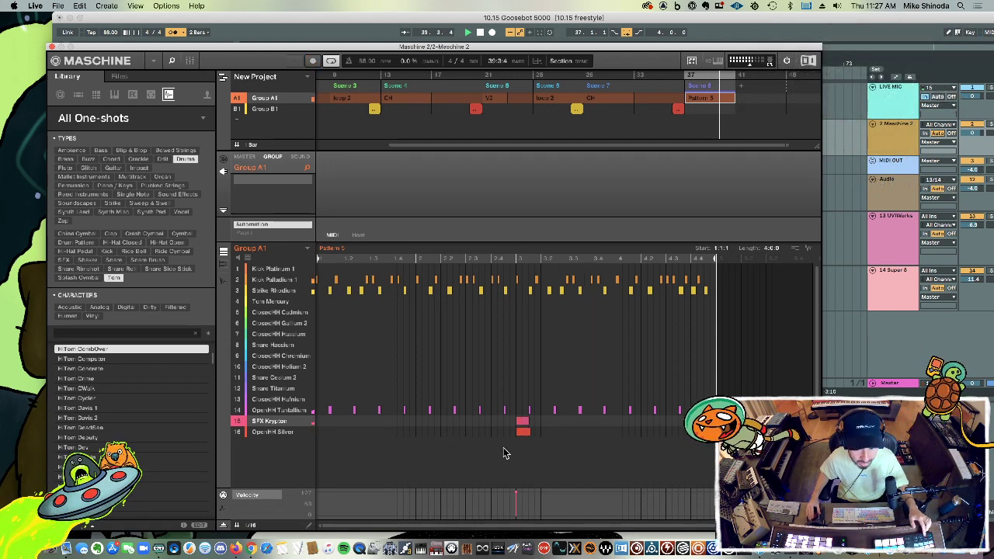
pyautogui.moveTo(524, 431); pyautogui.dragTo(323, 432)
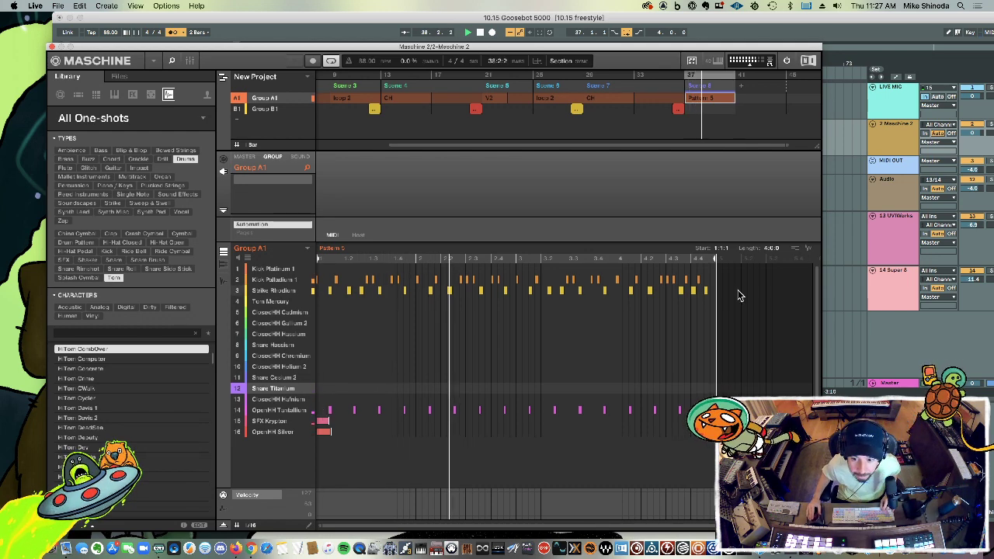
# Step: Layer Snare Titanium hits with the Strike Rhodium rhythm and fill in parts on ClosedHH Gallium 2 and ClosedHH Chromium
pyautogui.moveTo(738, 291); pyautogui.dragTo(326, 388)
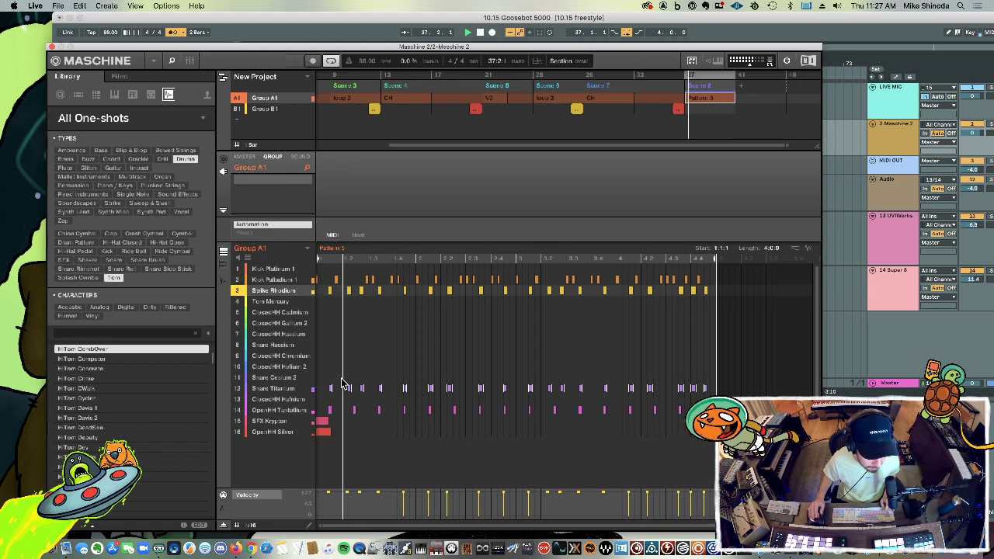
pyautogui.click(341, 379)
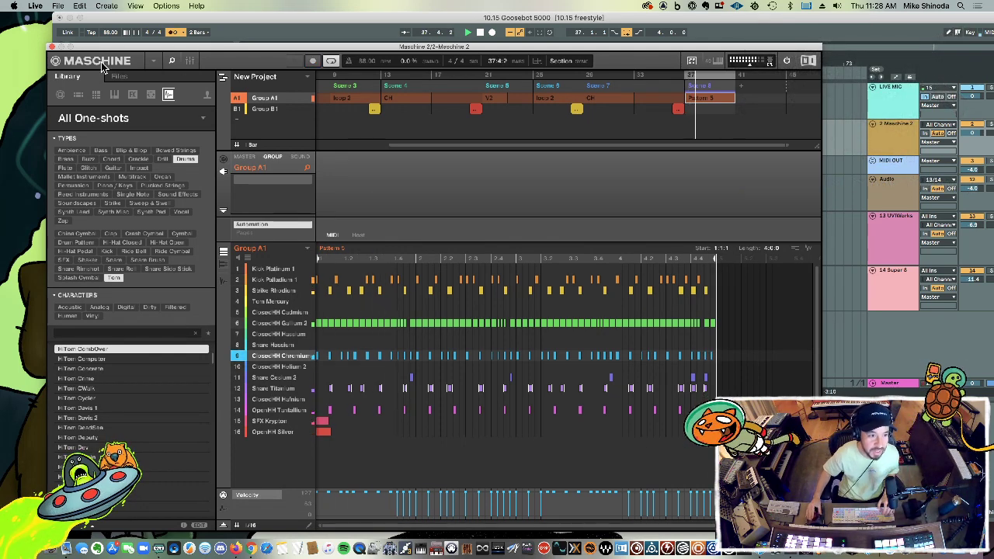
# Step: Close the Maschine window and load Xfer Records' Serum from the plug-ins onto a new MIDI track below 14 Super 8
pyautogui.click(52, 48)
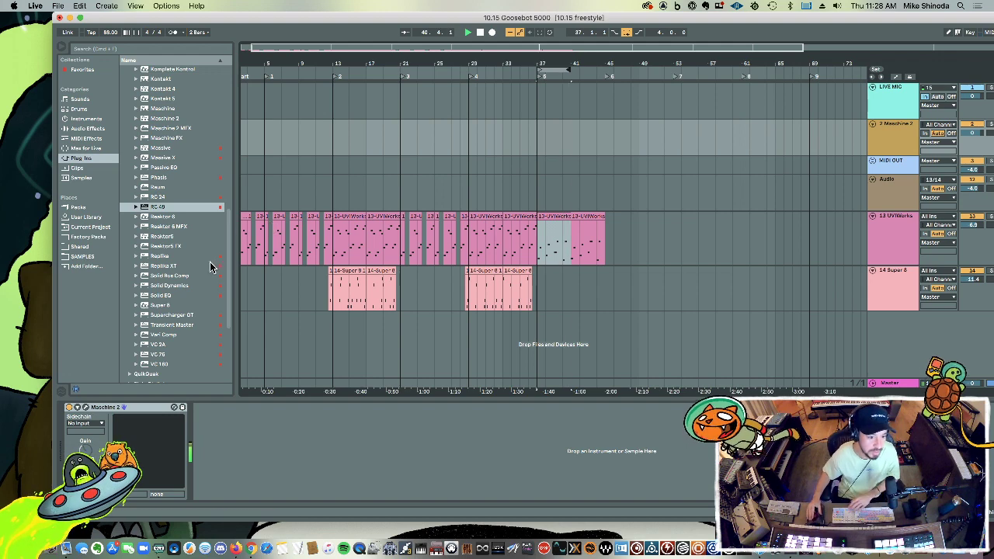
pyautogui.scroll(1, 228, 270)
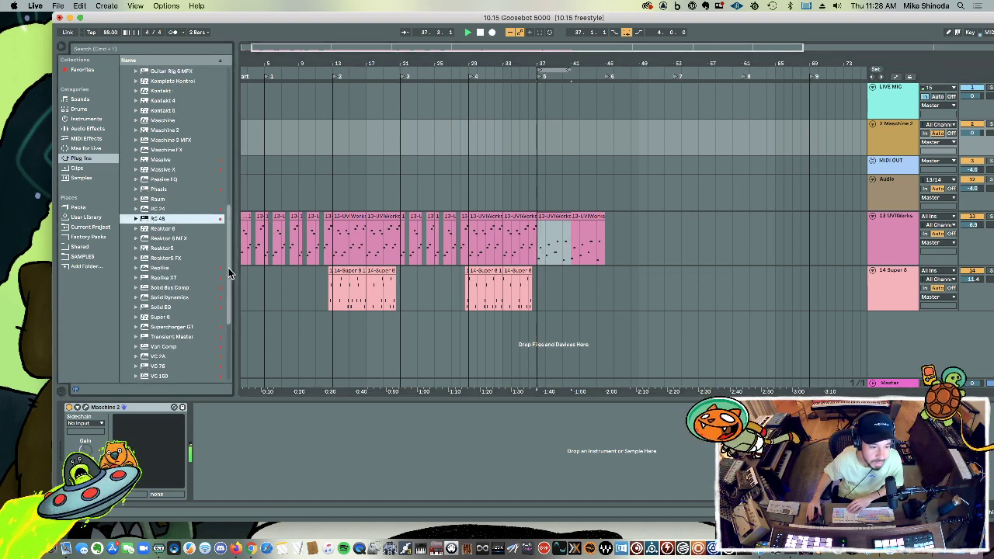
pyautogui.scroll(-10, 228, 267)
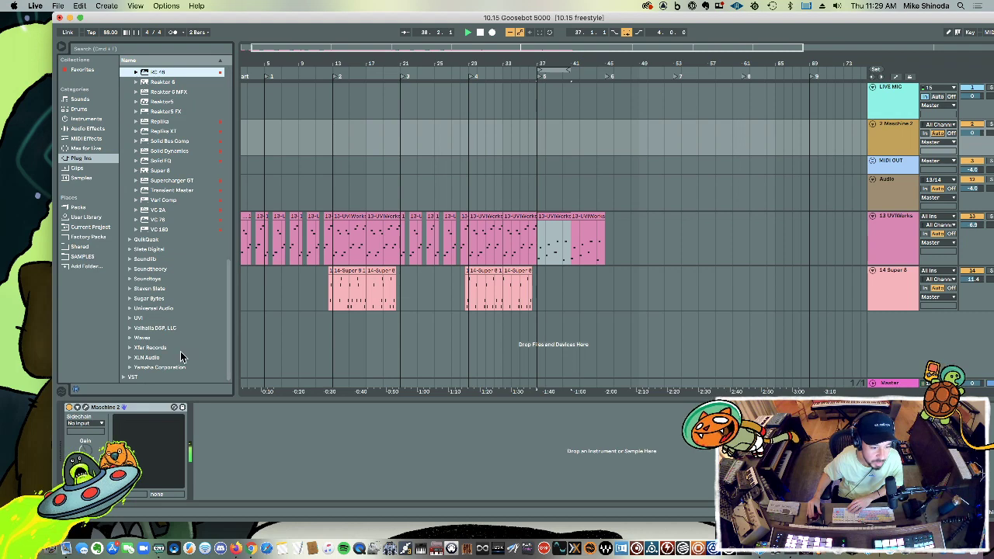
pyautogui.click(180, 354)
pyautogui.click(180, 355)
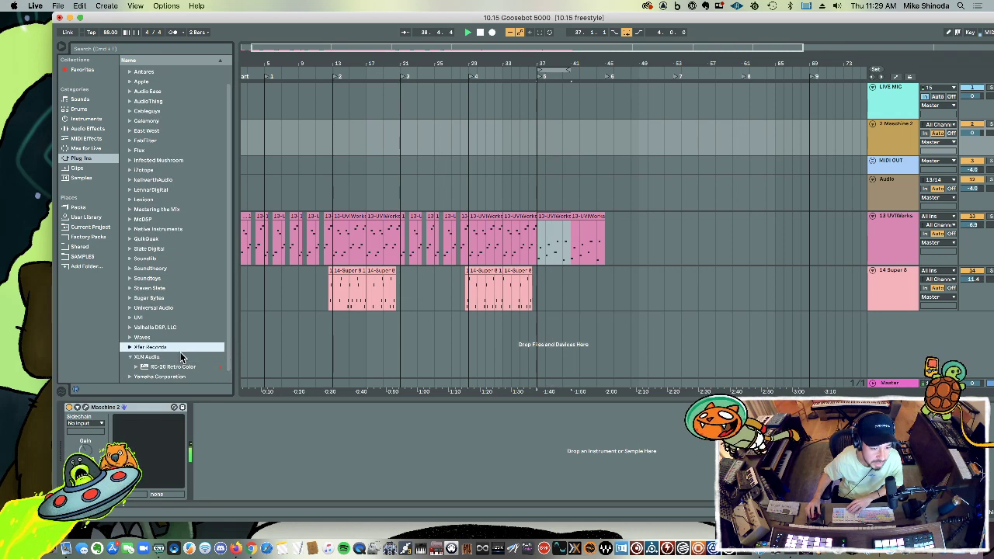
pyautogui.press('Right')
pyautogui.press('Down')
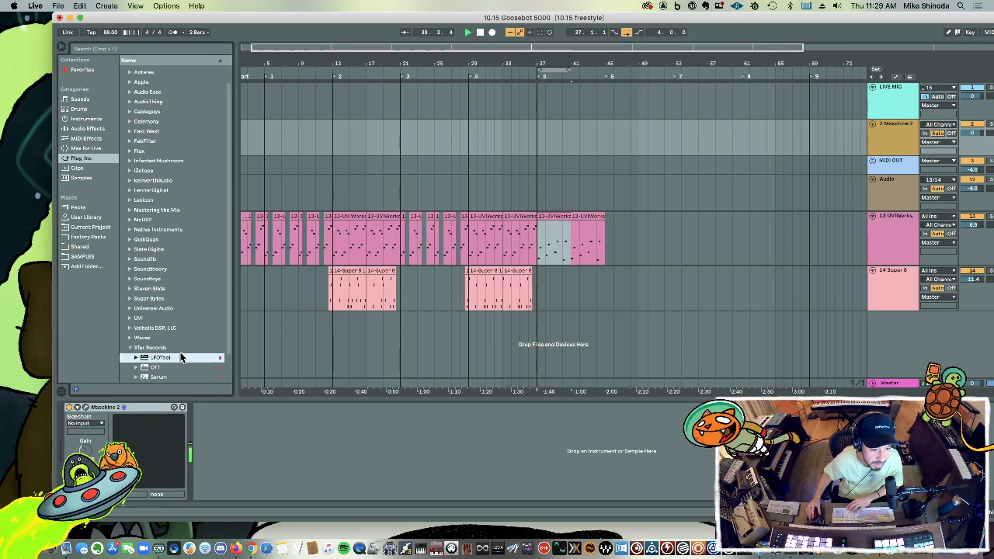
pyautogui.press('Down')
pyautogui.press('Down')
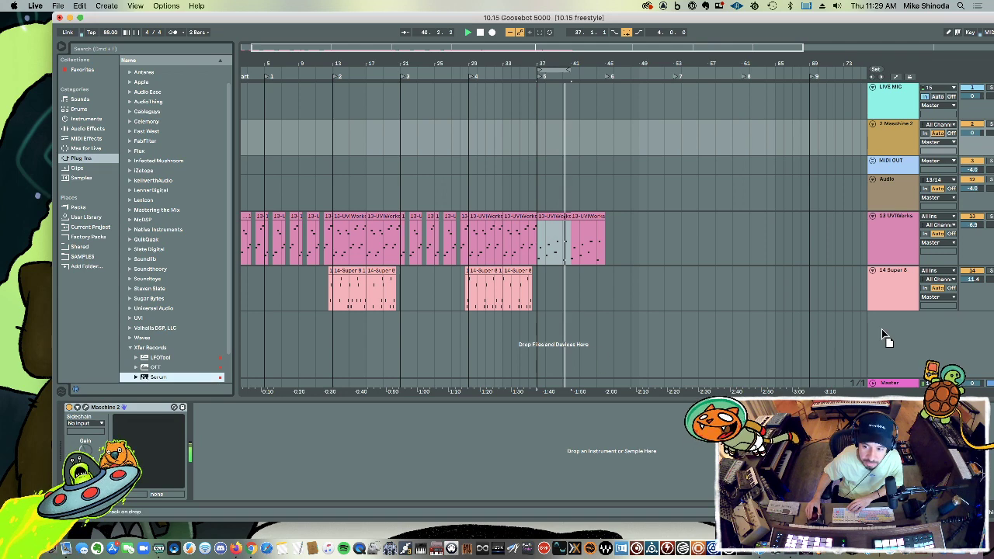
pyautogui.press('Return')
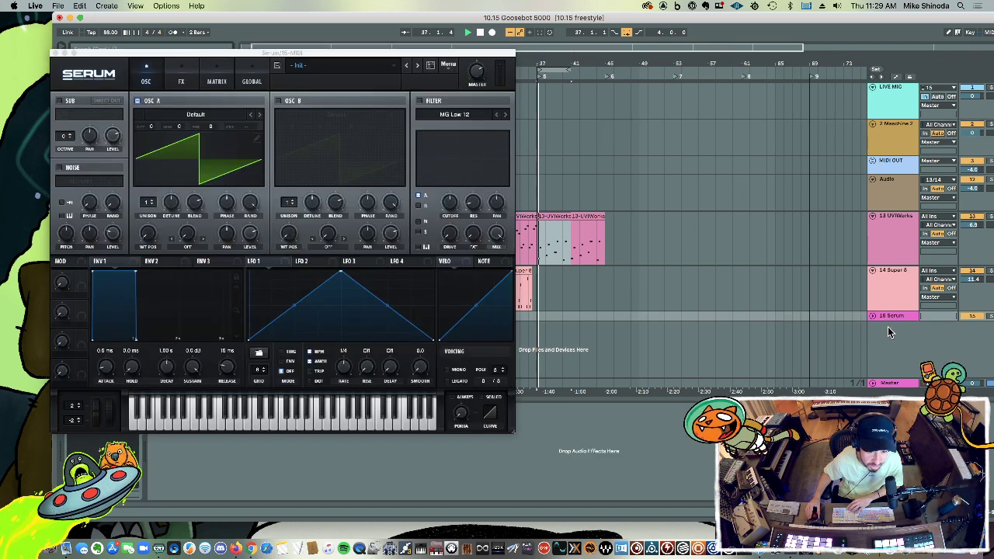
# Step: Load the pad preset PD ArticWind [CFA] in Serum and play it over the loop
pyautogui.click(311, 66)
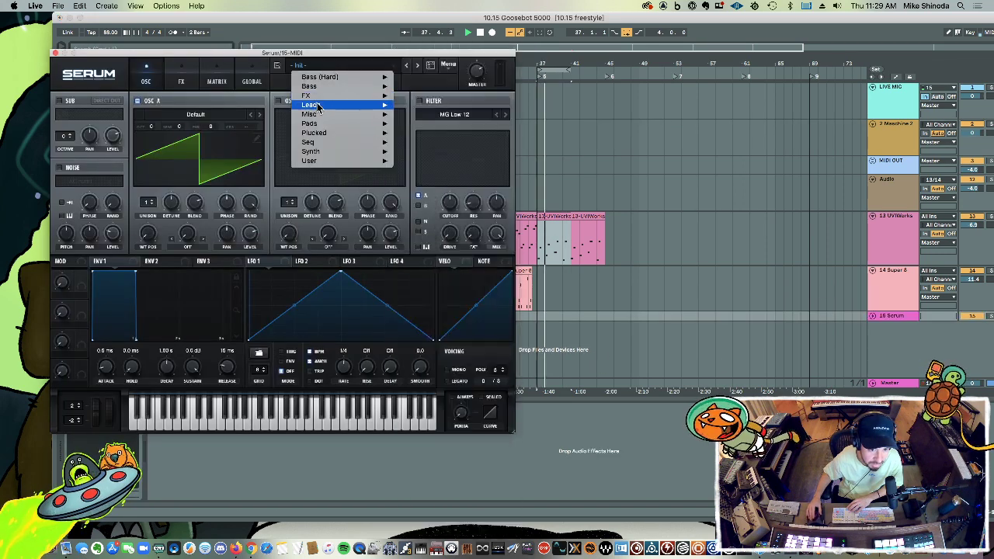
pyautogui.moveTo(315, 126)
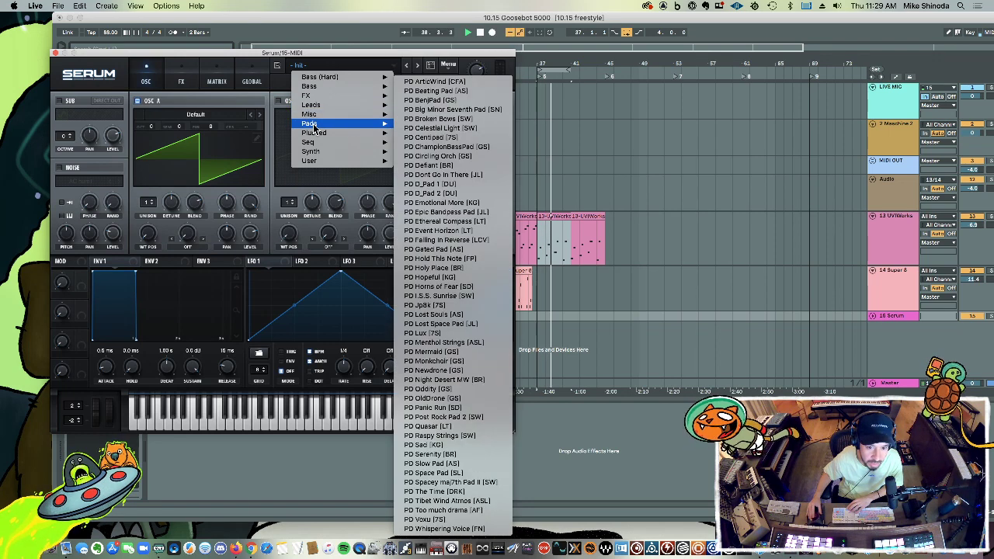
pyautogui.click(442, 82)
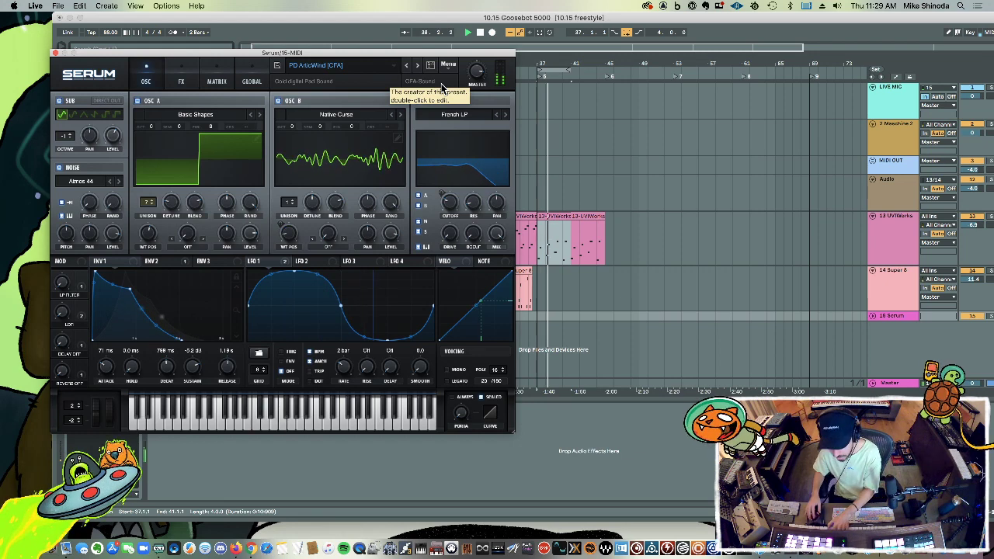
# Step: Audition successive Serum pad presets over the loop, settle on PD Circling Orch [GS] and record four bars of chords from bar 37
pyautogui.click(420, 67)
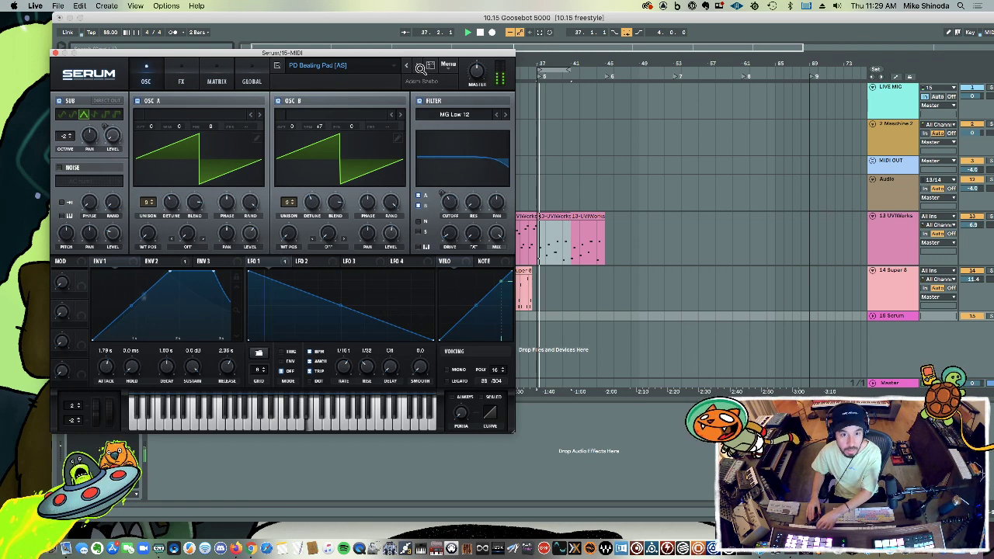
pyautogui.click(419, 67)
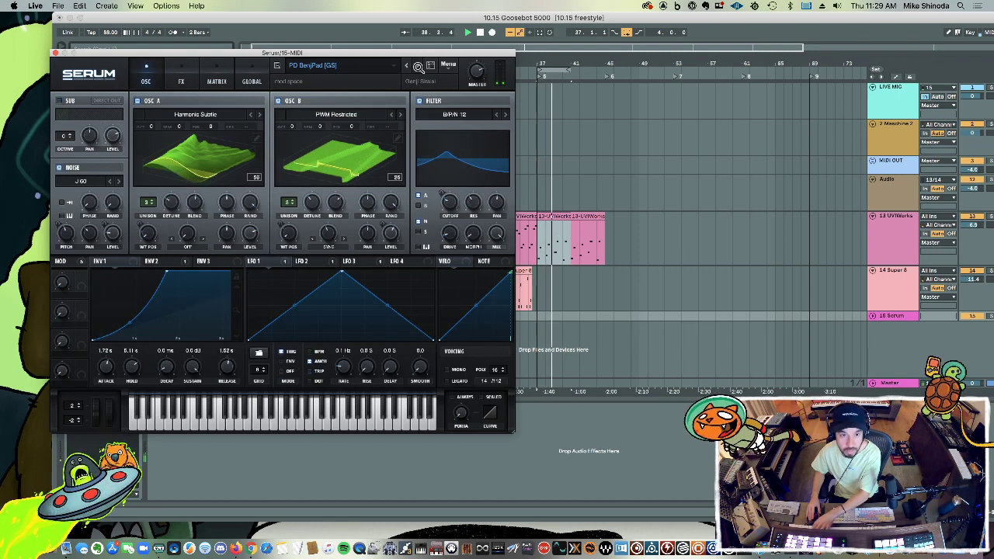
pyautogui.click(419, 67)
pyautogui.click(418, 66)
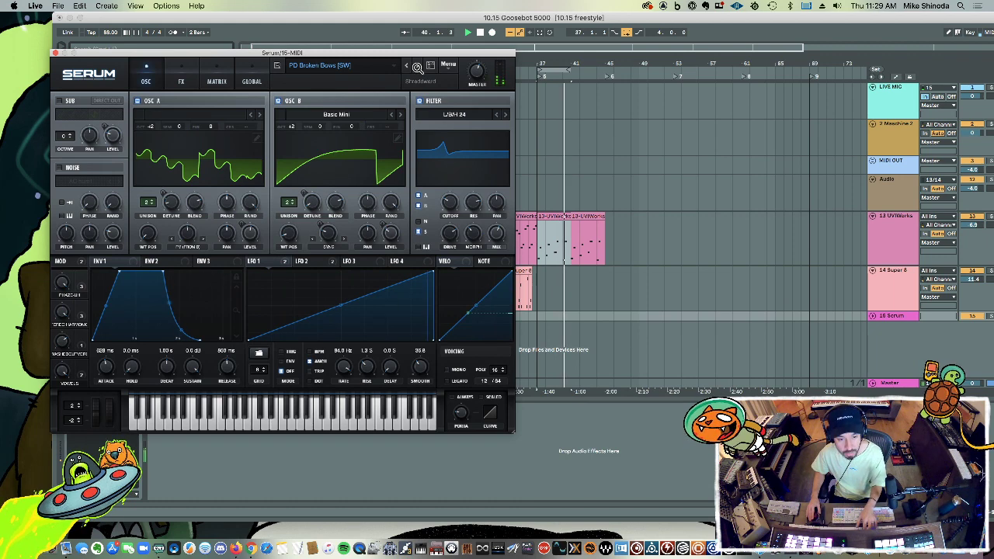
pyautogui.click(418, 66)
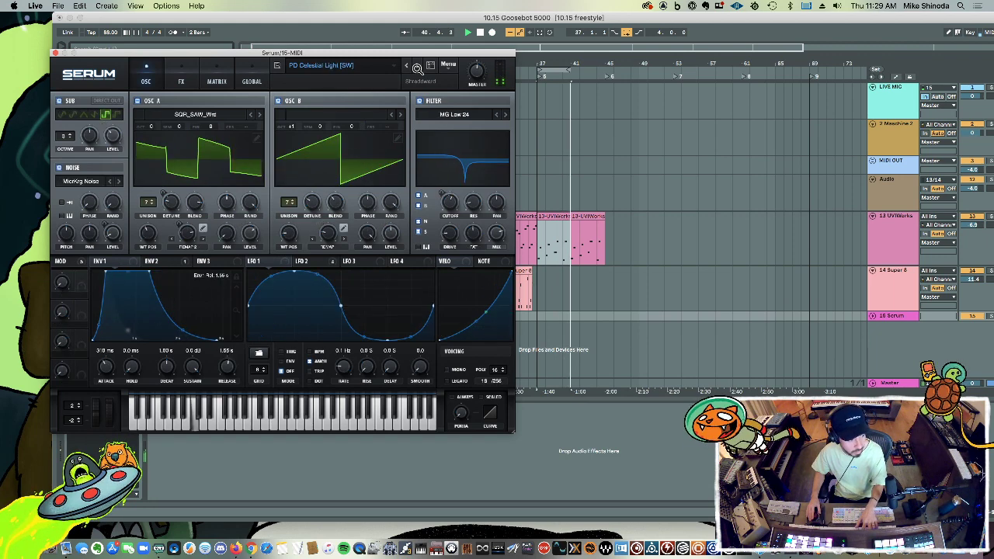
pyautogui.click(418, 67)
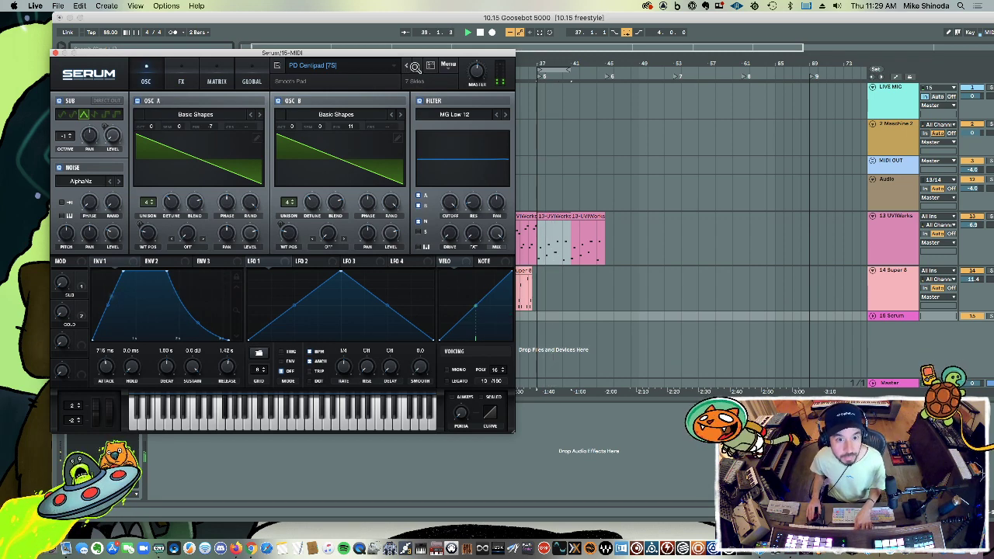
pyautogui.click(415, 67)
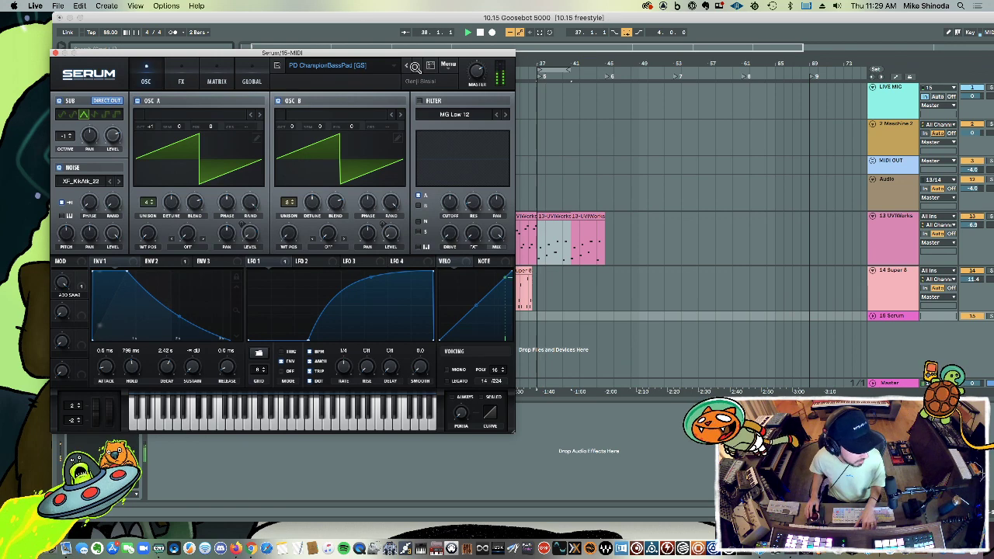
pyautogui.click(416, 66)
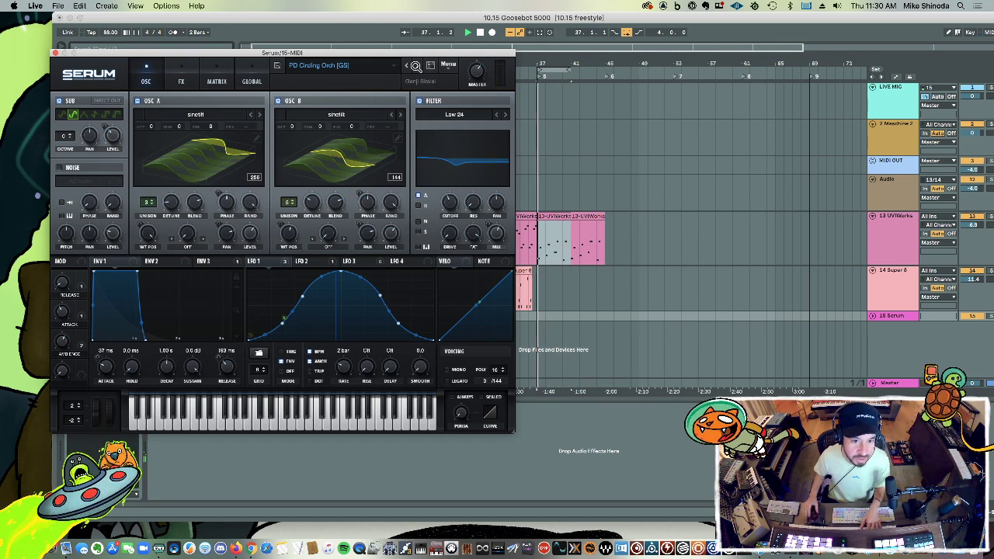
pyautogui.click(416, 66)
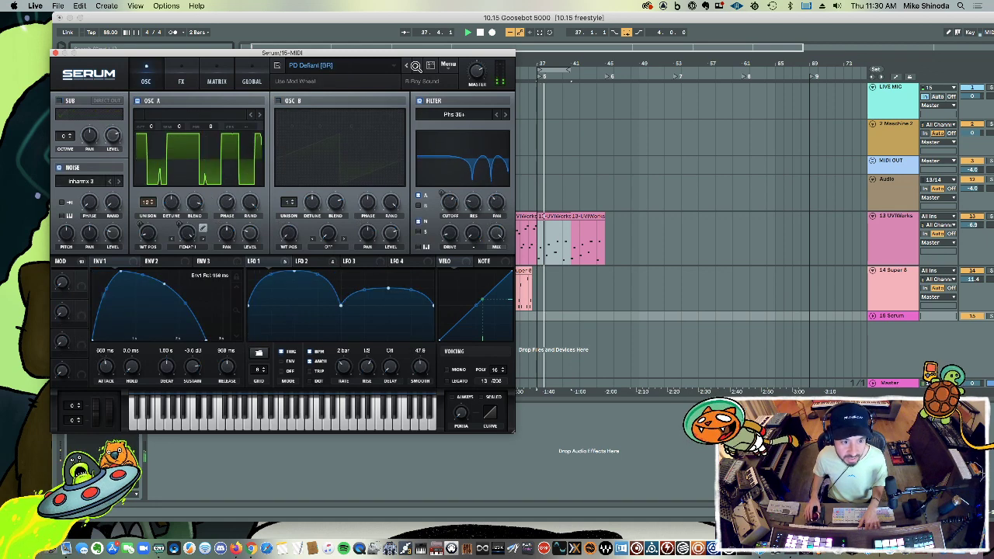
pyautogui.click(409, 67)
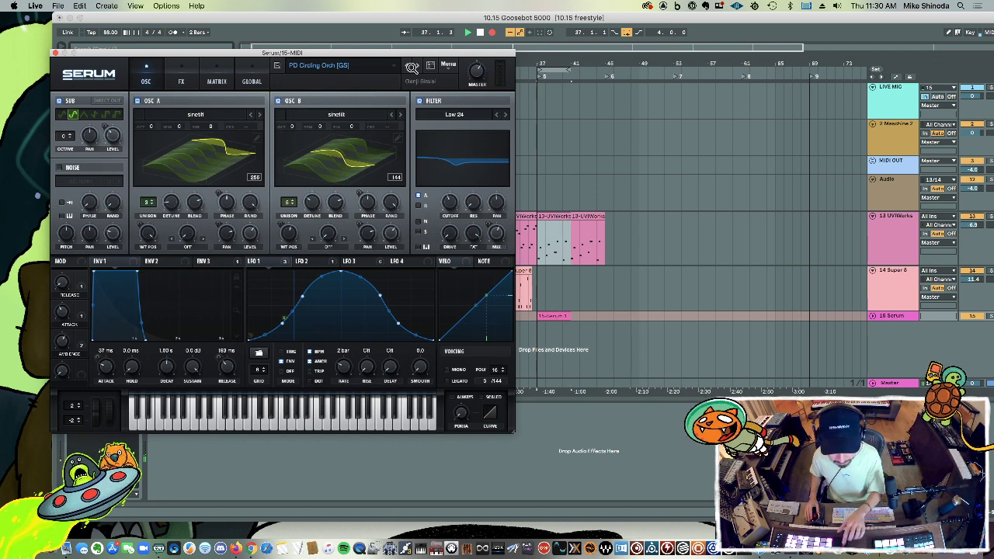
# Step: Close the Serum window, open the recorded 15-Serum clip's notes in an enlarged editor and consolidate the four-bar clip
pyautogui.click(576, 230)
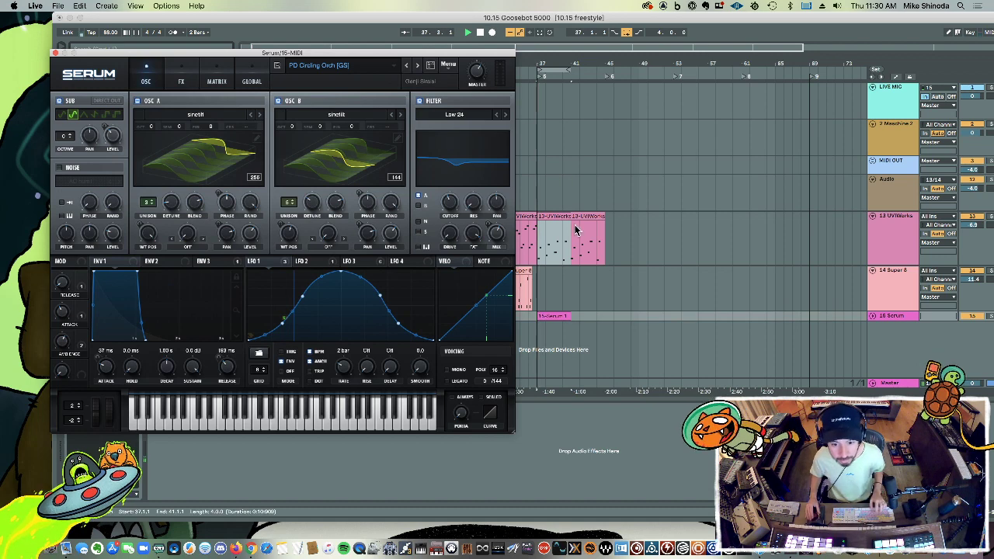
pyautogui.click(550, 316)
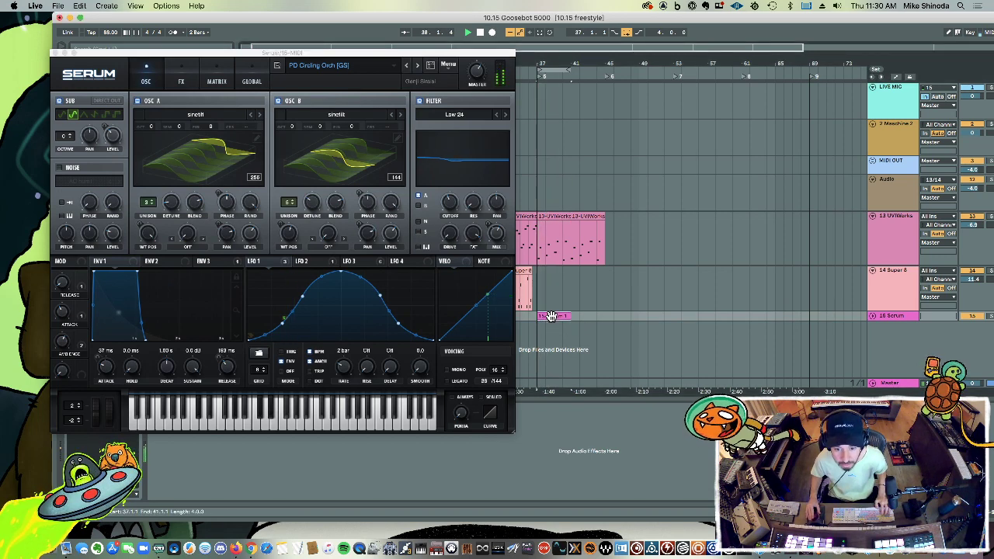
pyautogui.click(58, 53)
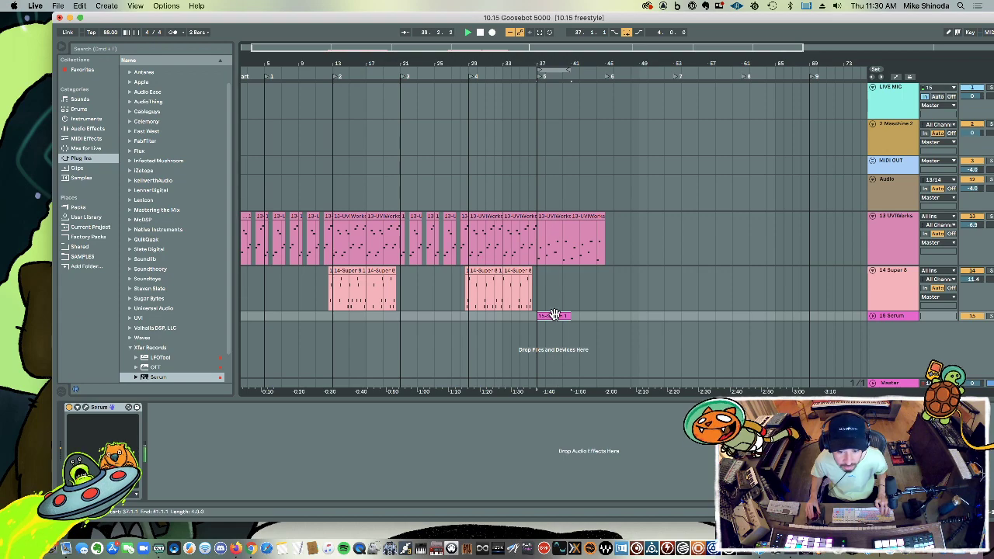
pyautogui.doubleClick(552, 316)
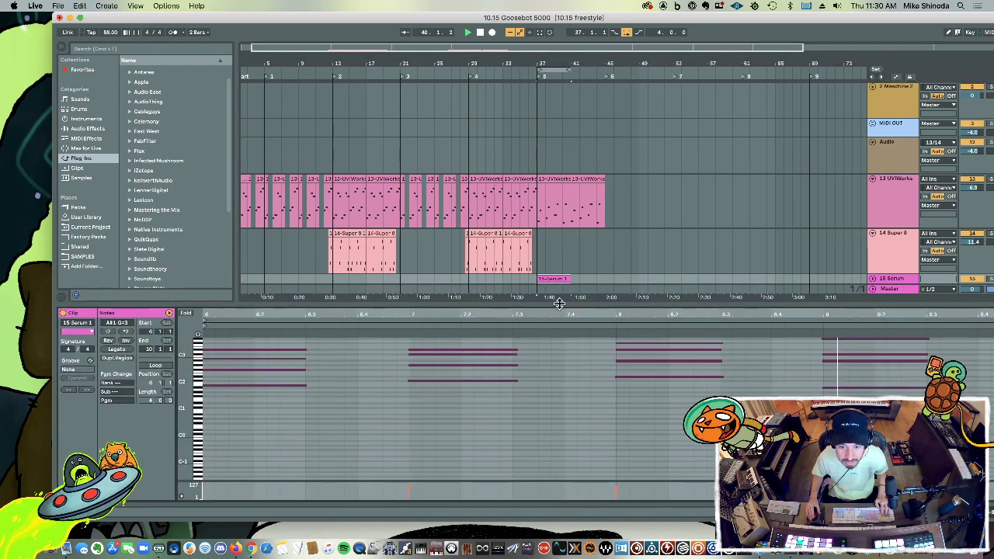
pyautogui.moveTo(559, 302); pyautogui.dragTo(500, 261)
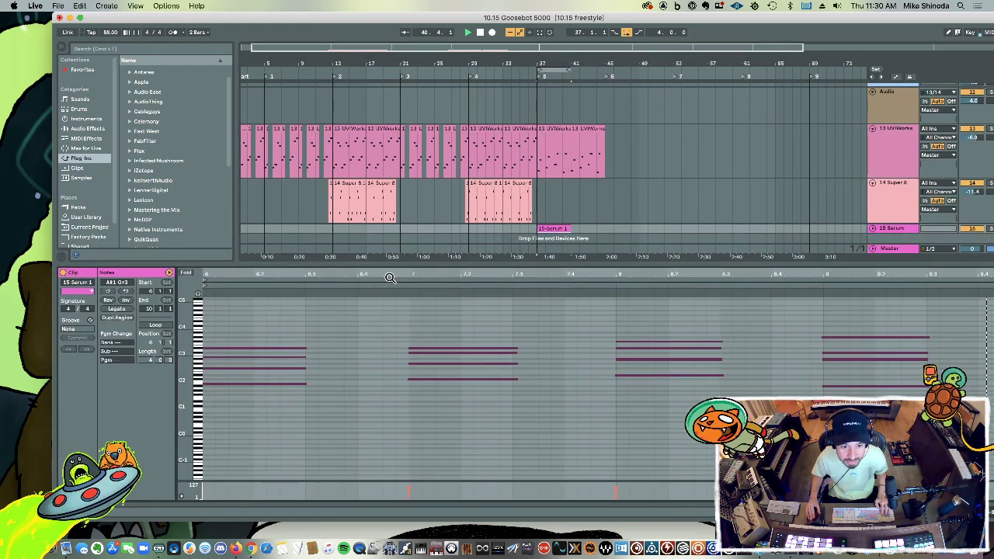
pyautogui.scroll(-5, 575, 373)
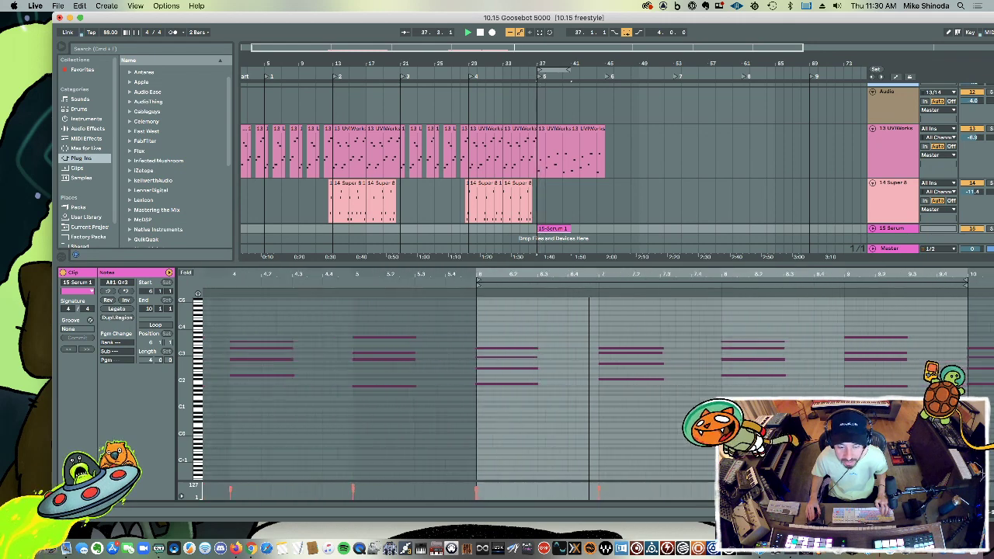
pyautogui.scroll(-2, 574, 373)
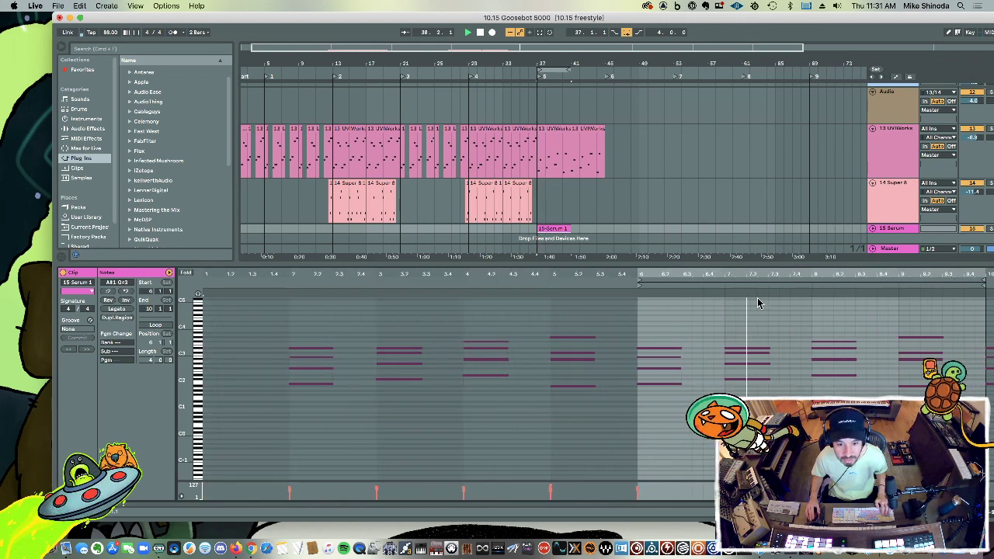
pyautogui.rightClick(556, 228)
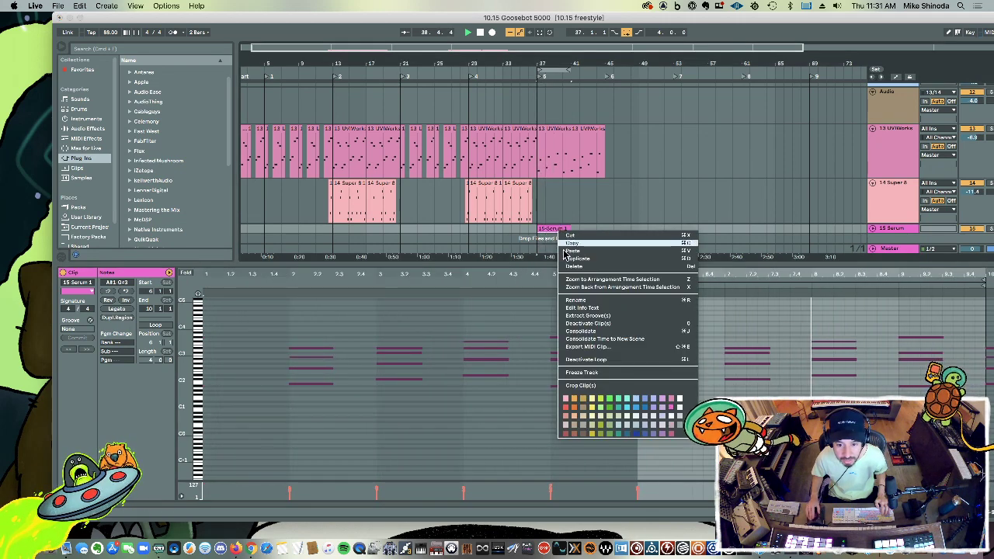
pyautogui.click(582, 331)
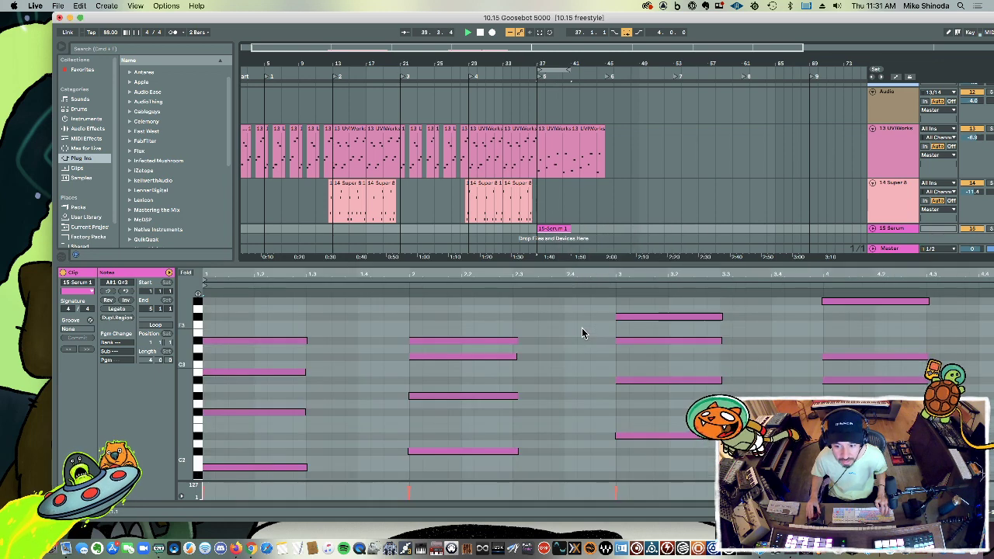
# Step: Quantize all the chord notes in the Serum clip and shorten the second chord's C#2 note to end at 2.3.1
pyautogui.press('super+a')
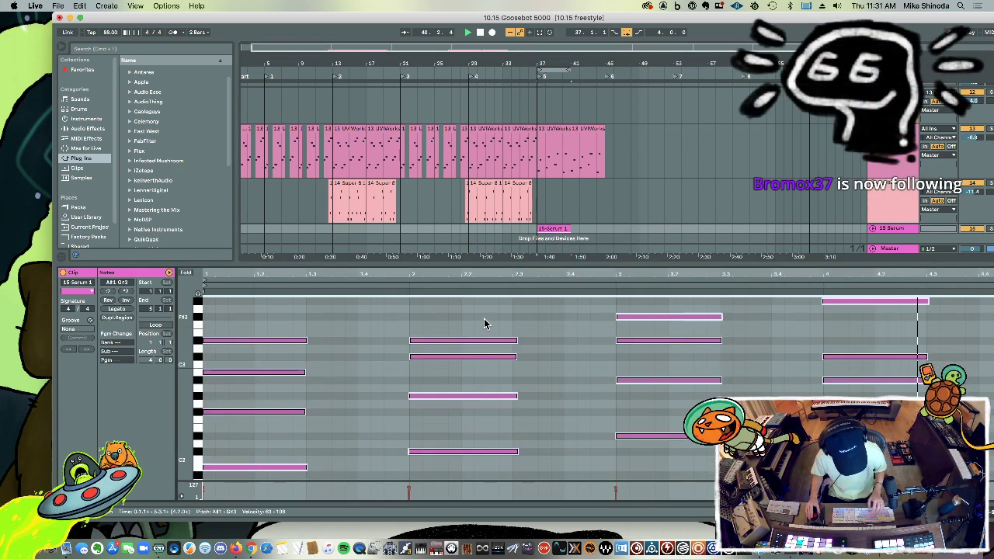
pyautogui.press('space')
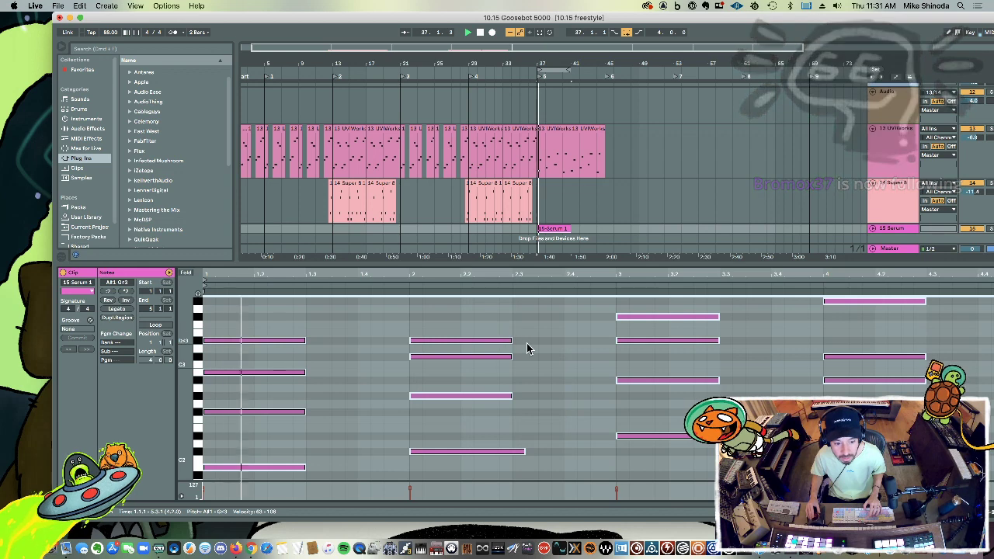
pyautogui.moveTo(542, 404); pyautogui.dragTo(513, 451)
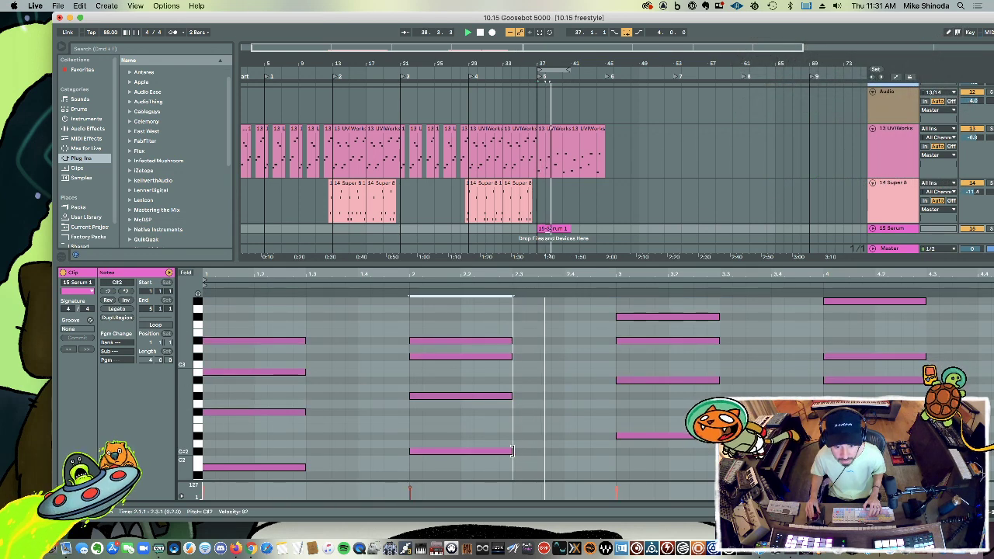
pyautogui.click(603, 326)
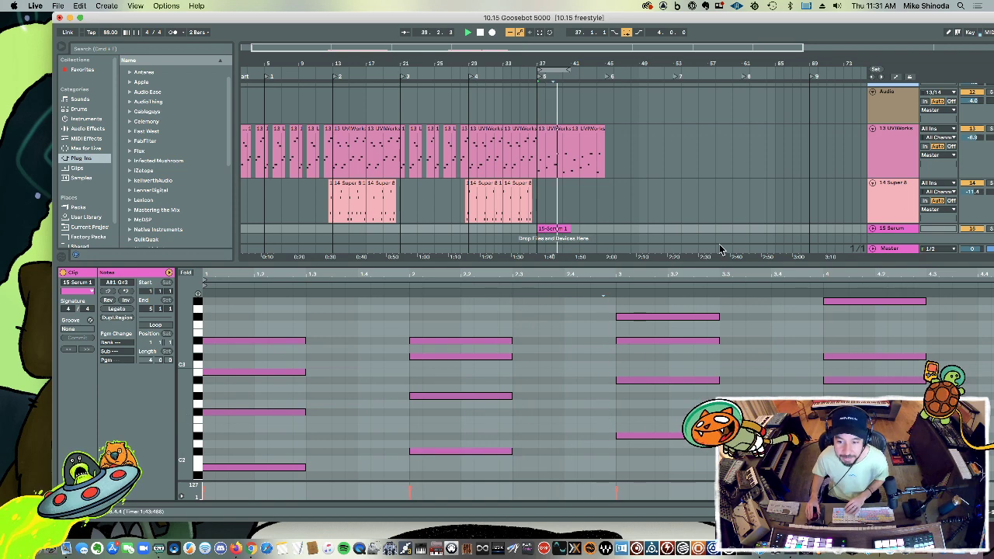
# Step: Hide the clip's note editor, enlarge the 15 Serum track in the arrangement and show its device chain
pyautogui.press('super+alt+l')
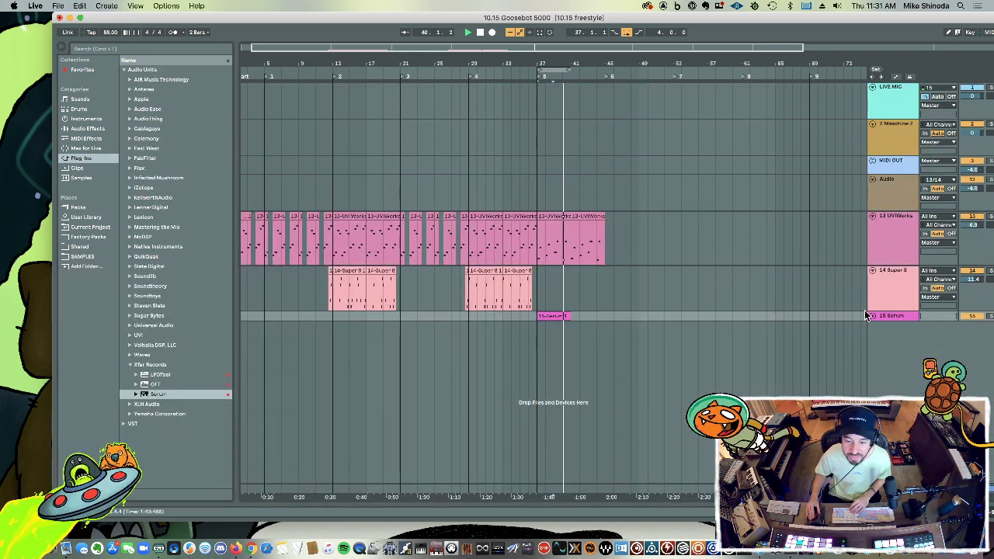
pyautogui.moveTo(893, 319); pyautogui.dragTo(889, 371)
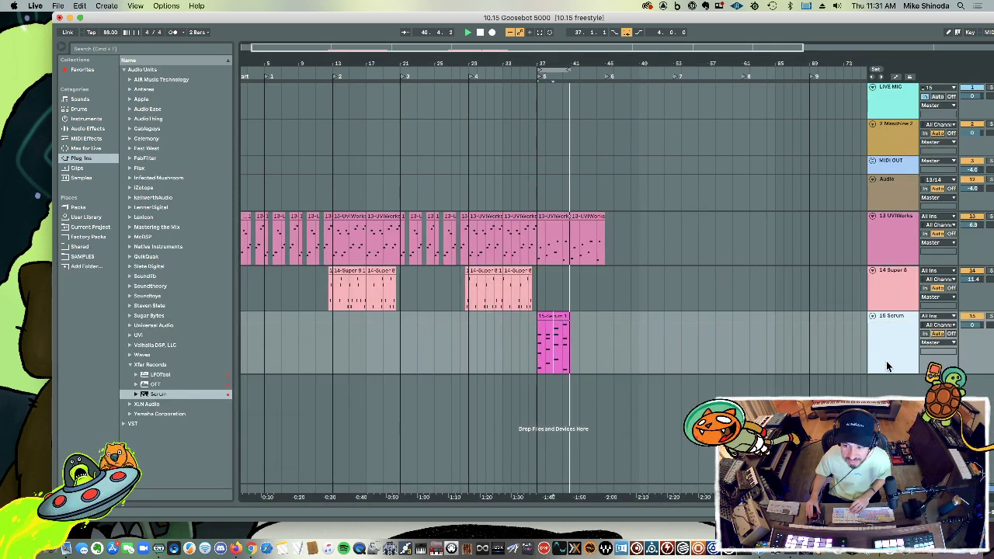
pyautogui.doubleClick(884, 343)
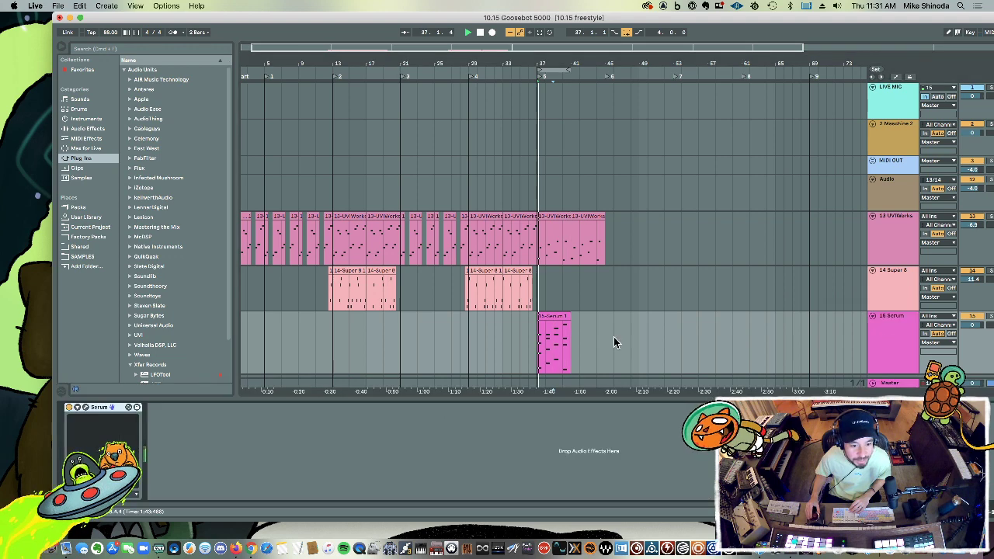
# Step: Reopen the Serum window and lengthen the release of Envelope 1 to 1.42 s
pyautogui.click(85, 407)
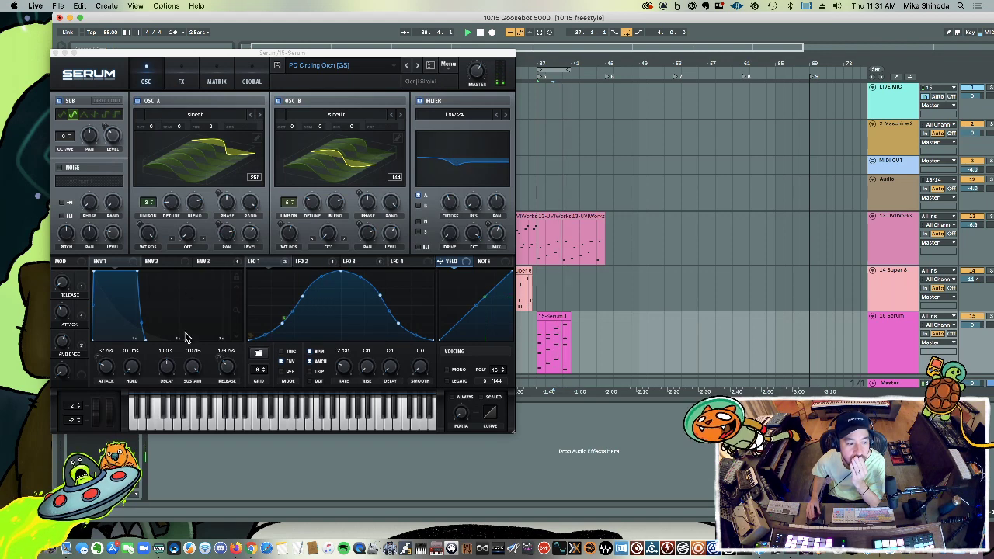
pyautogui.moveTo(229, 371); pyautogui.dragTo(231, 353)
pyautogui.scroll(-3, 231, 353)
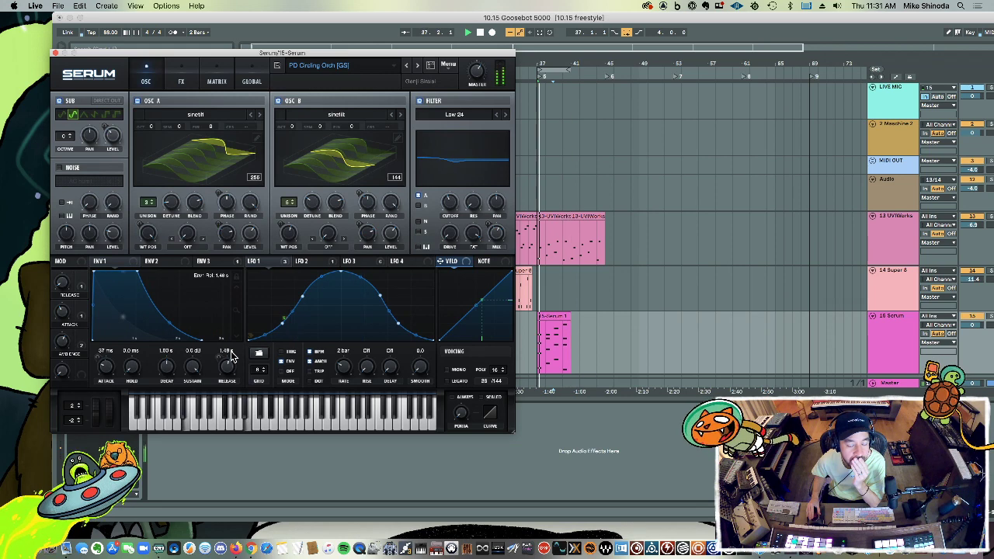
pyautogui.scroll(-1, 232, 354)
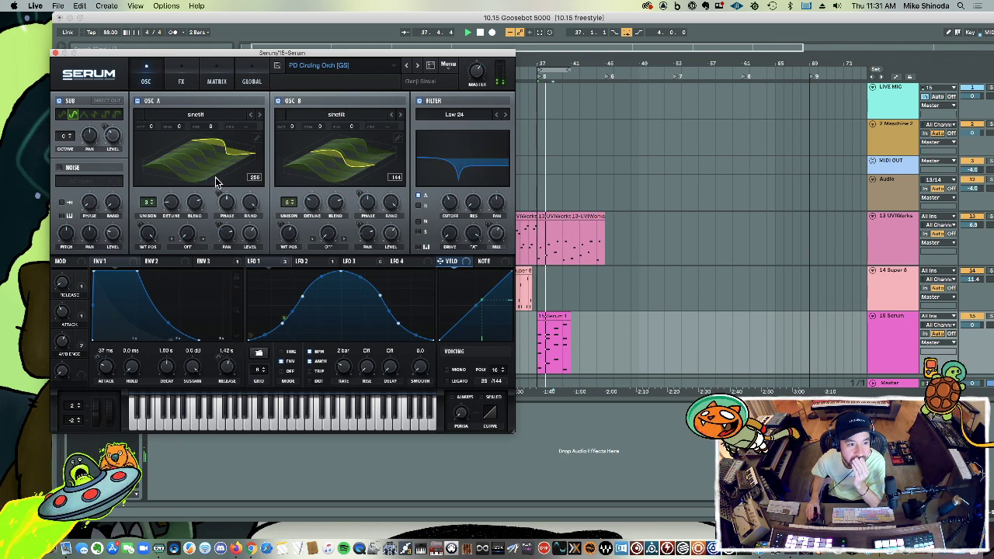
# Step: In Serum's modulation matrix, bring the LFO 2 to B Pan amount to about zero and set that modulation to Bypass
pyautogui.click(209, 76)
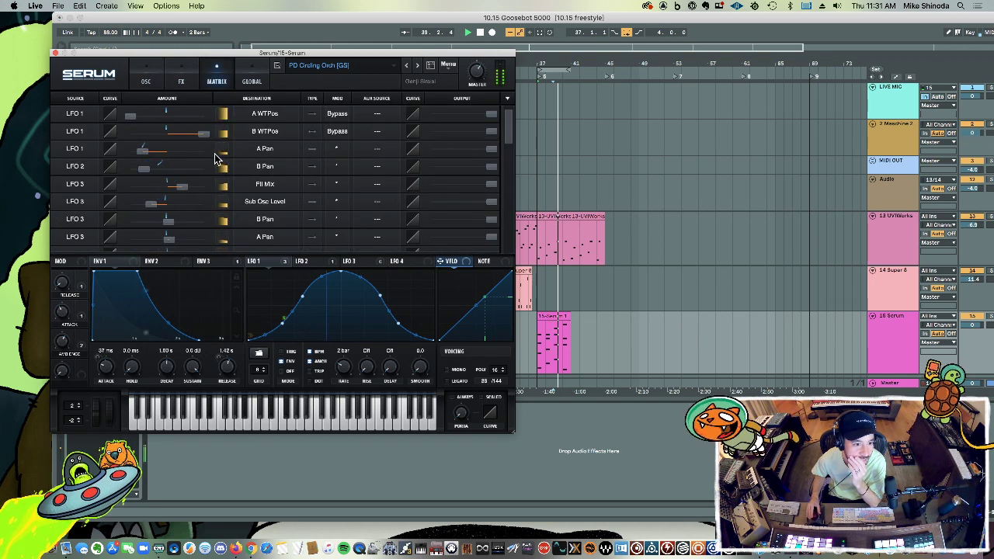
pyautogui.moveTo(144, 169); pyautogui.dragTo(179, 178)
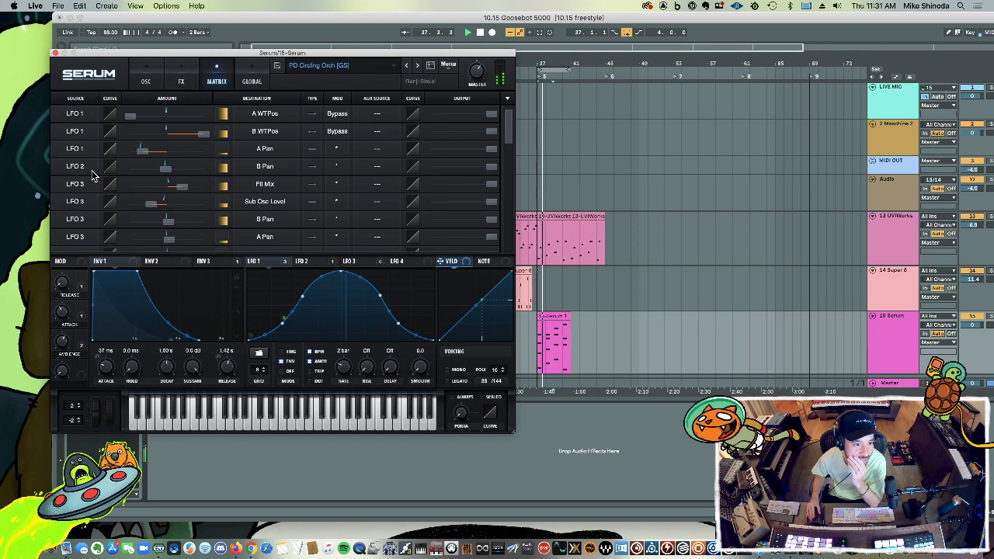
pyautogui.click(262, 169)
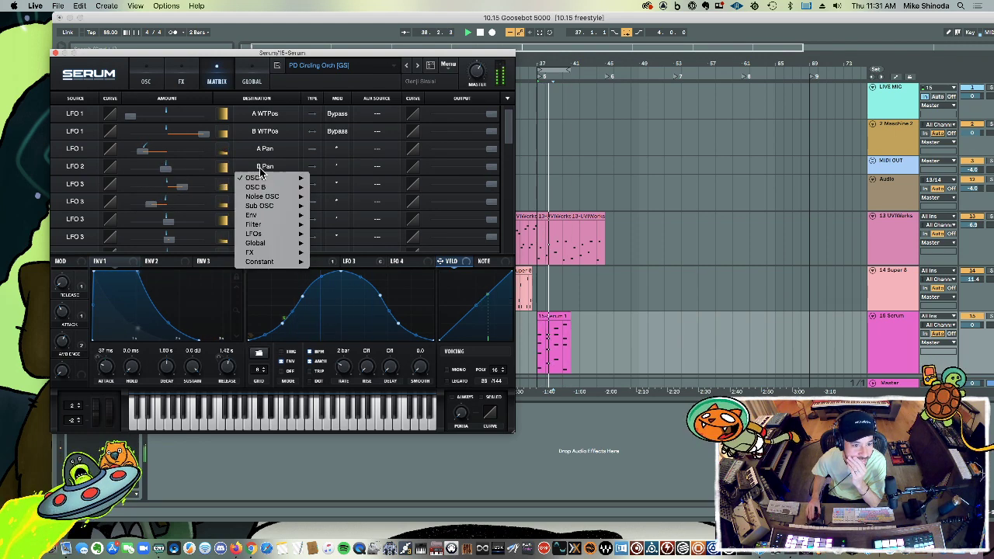
pyautogui.click(262, 171)
pyautogui.click(269, 170)
pyautogui.click(268, 169)
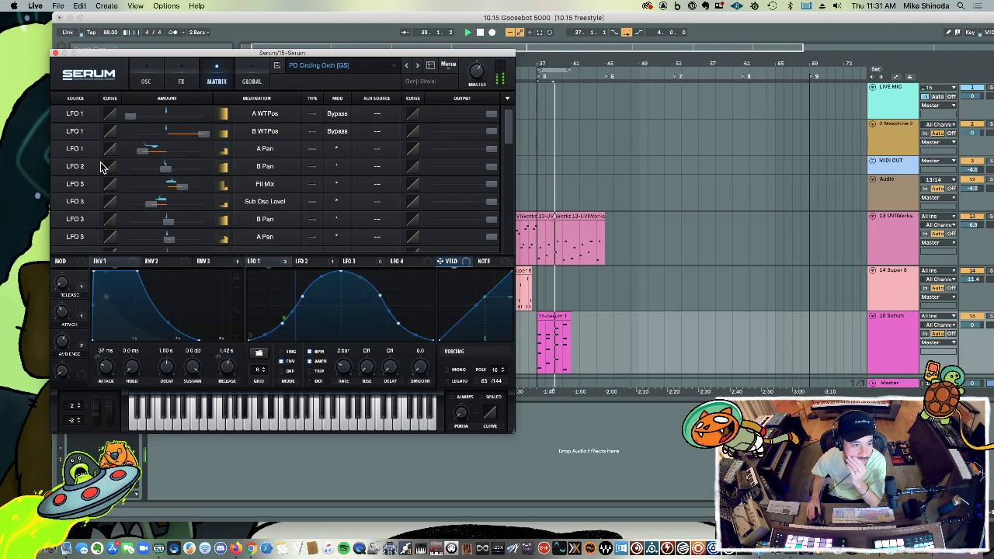
pyautogui.click(262, 170)
pyautogui.click(264, 170)
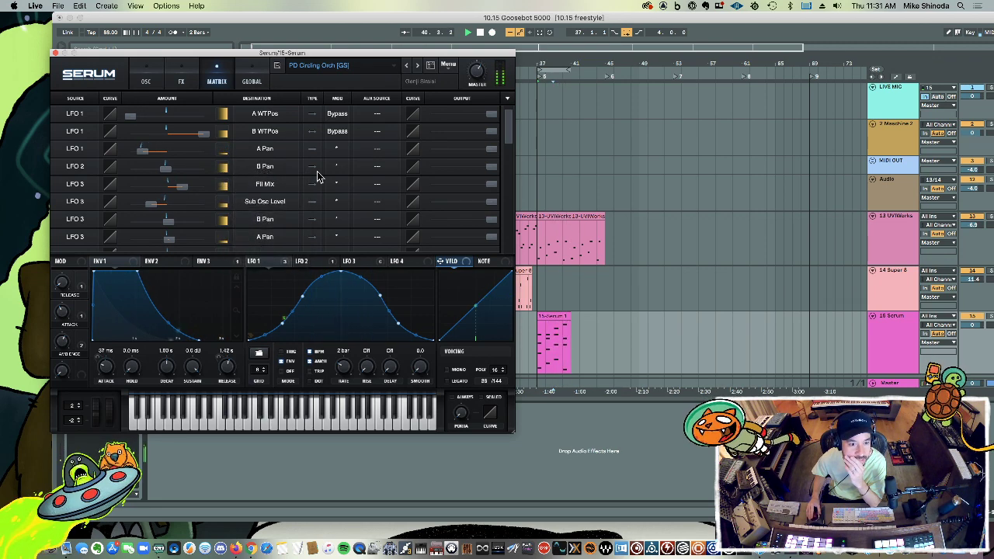
pyautogui.click(333, 176)
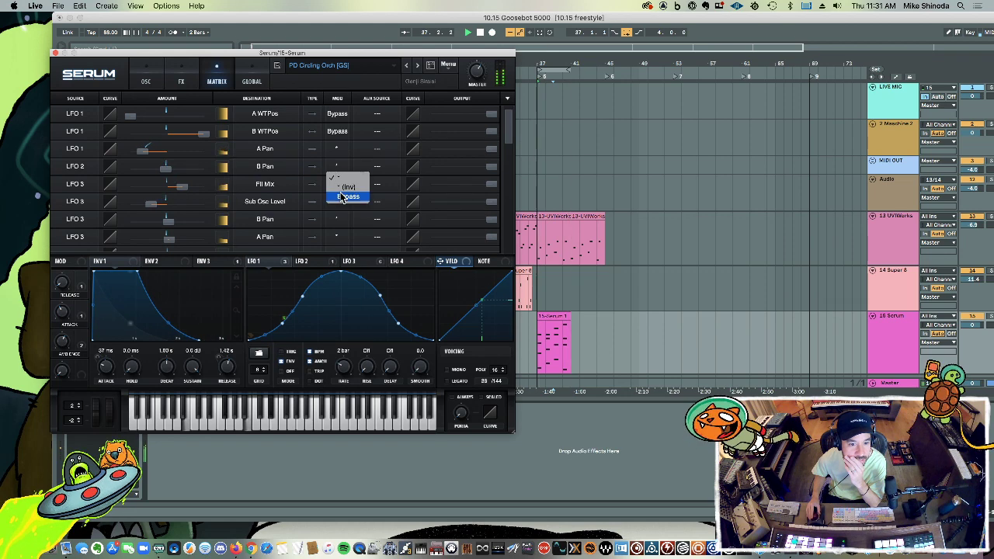
pyautogui.click(340, 199)
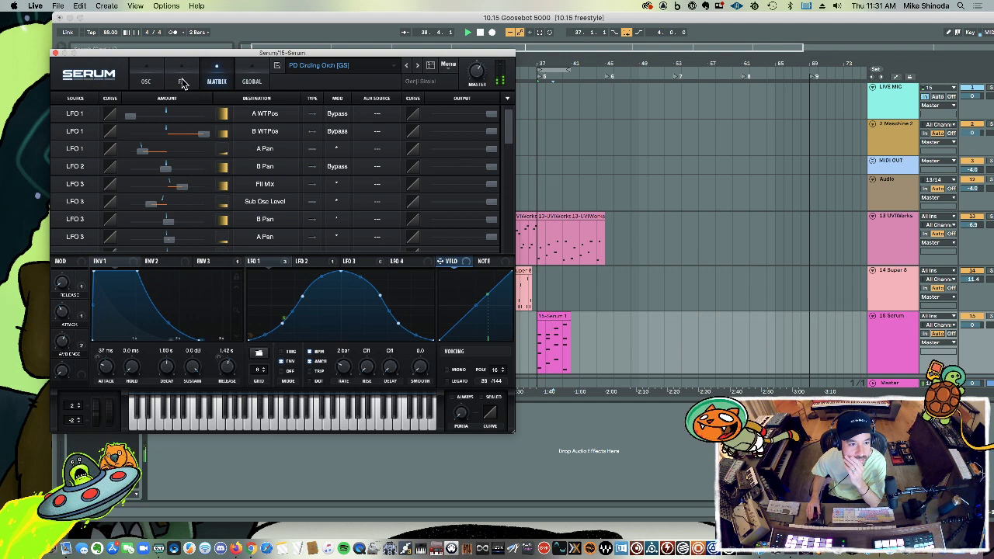
# Step: Audition Serum's oscillators separately by toggling oscillator A off and on and switching off the sub oscillator and oscillator B
pyautogui.click(149, 79)
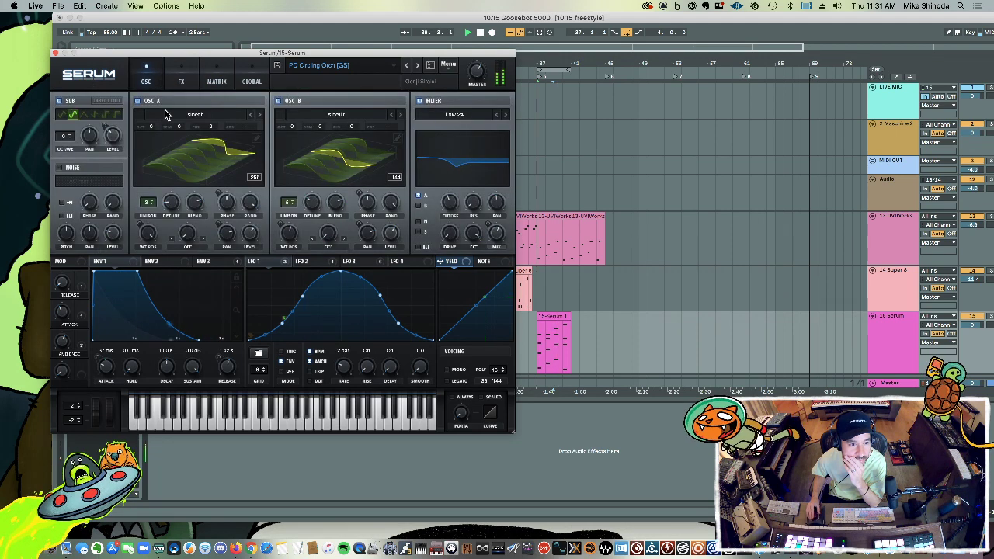
pyautogui.click(137, 101)
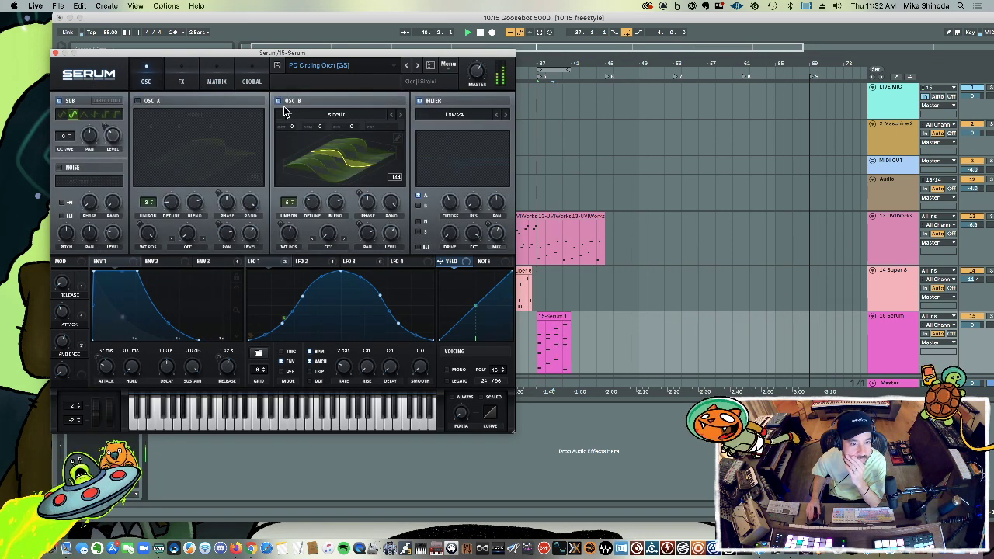
pyautogui.click(138, 101)
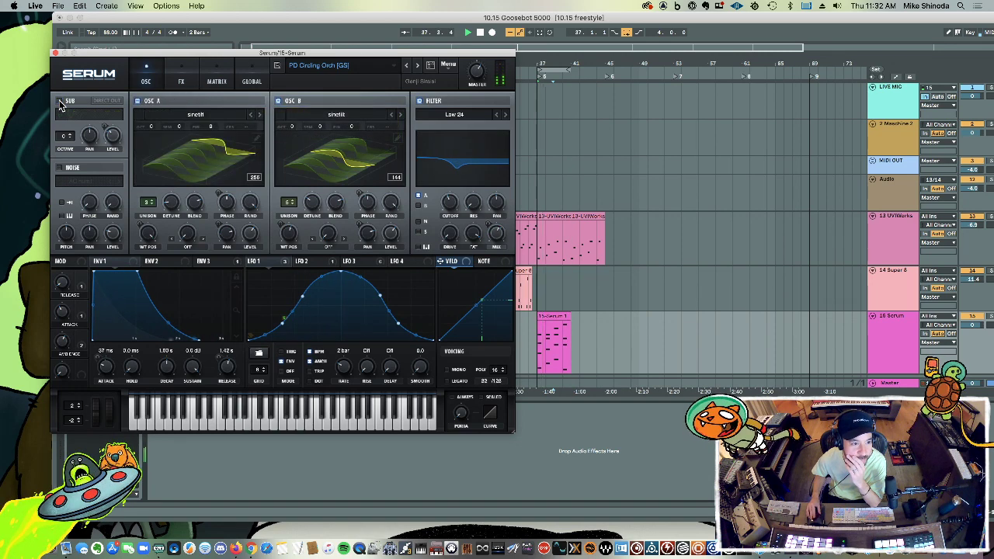
pyautogui.click(279, 102)
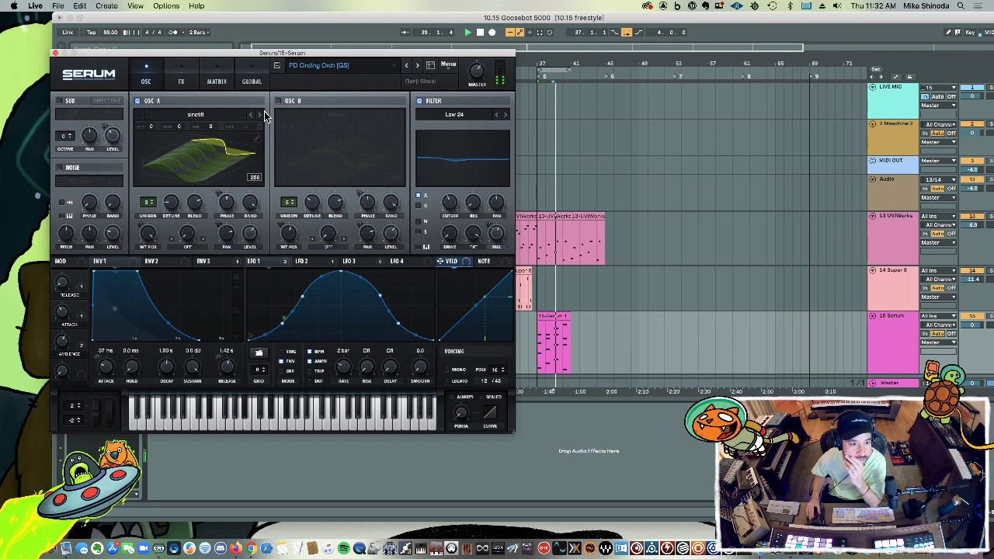
# Step: In Serum's modulation matrix, set the LFO 1 to A Pan modulation to Bypass
pyautogui.click(182, 80)
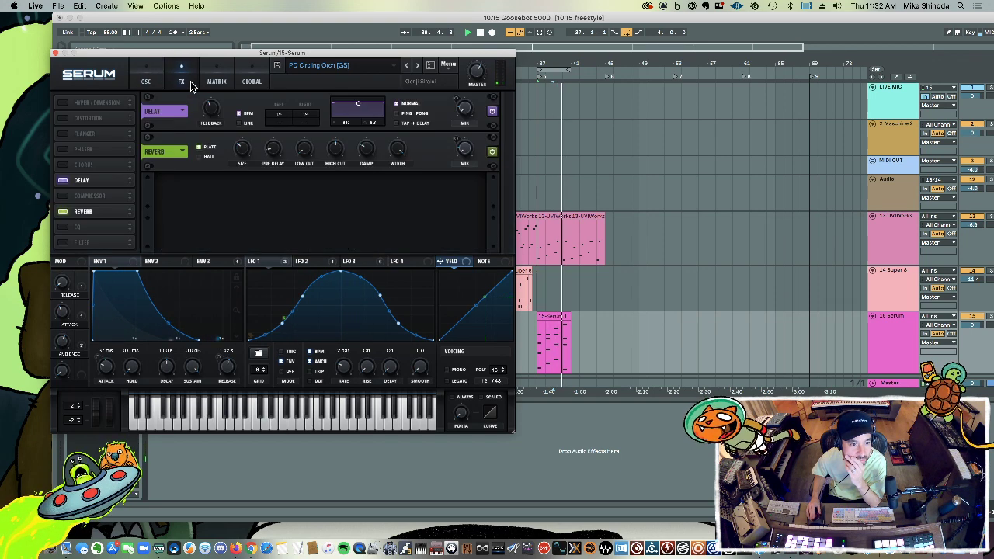
pyautogui.click(211, 81)
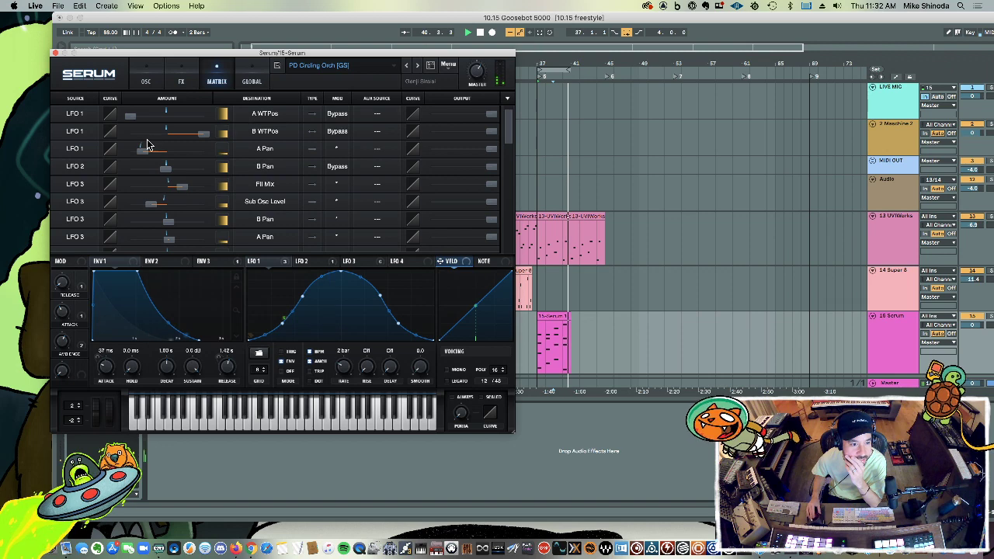
pyautogui.click(336, 147)
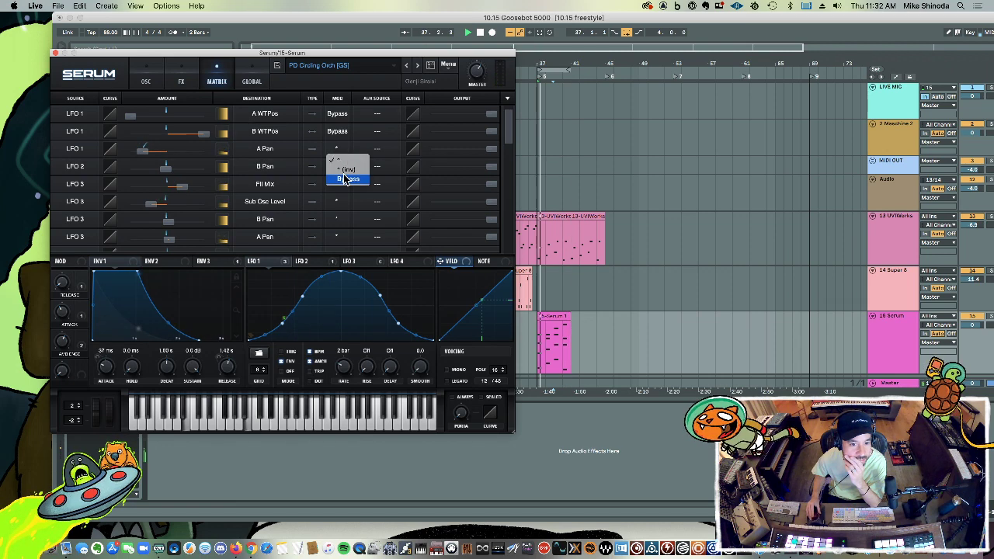
pyautogui.click(347, 180)
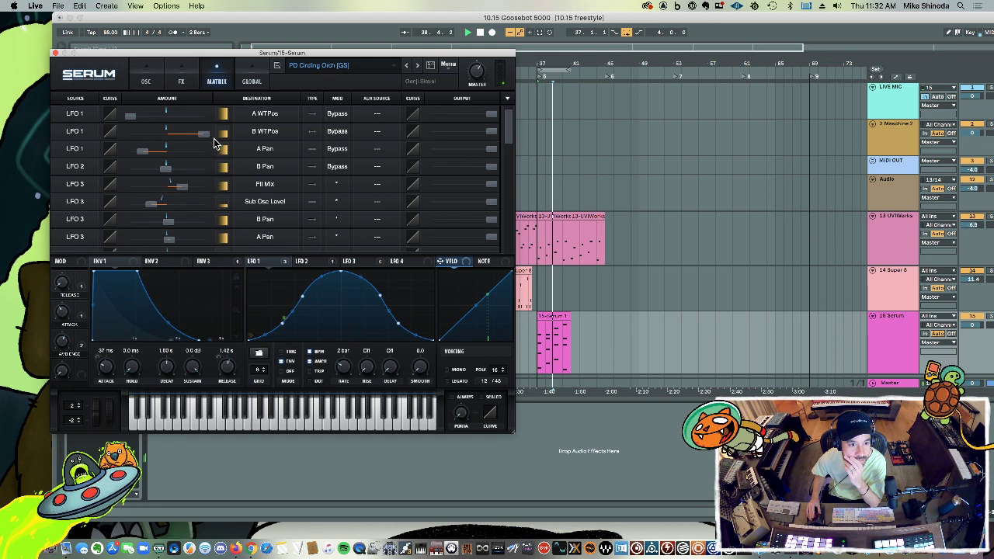
# Step: Adjust oscillator A's pan and centre oscillator B's pan at 0 in Serum's oscillator section
pyautogui.click(146, 82)
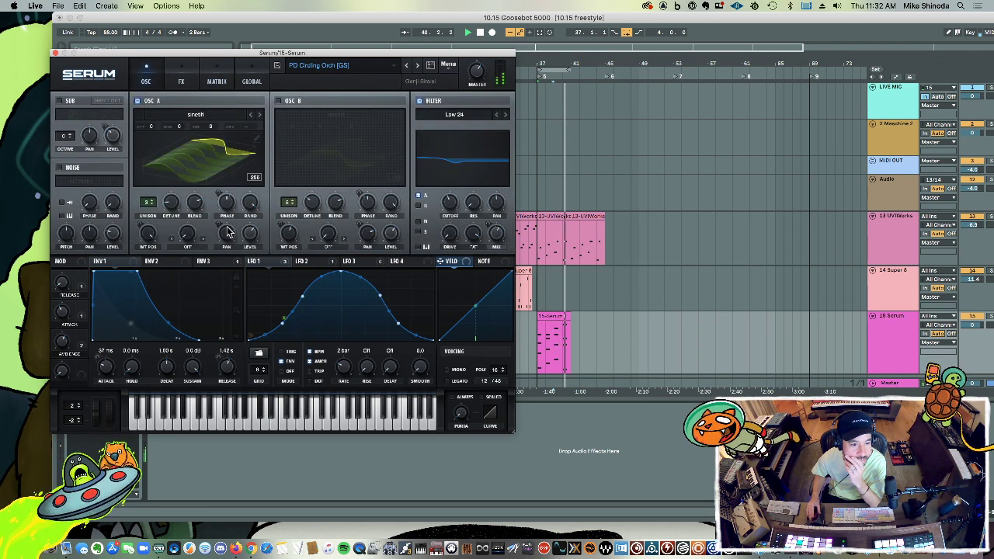
pyautogui.moveTo(225, 253); pyautogui.dragTo(223, 264)
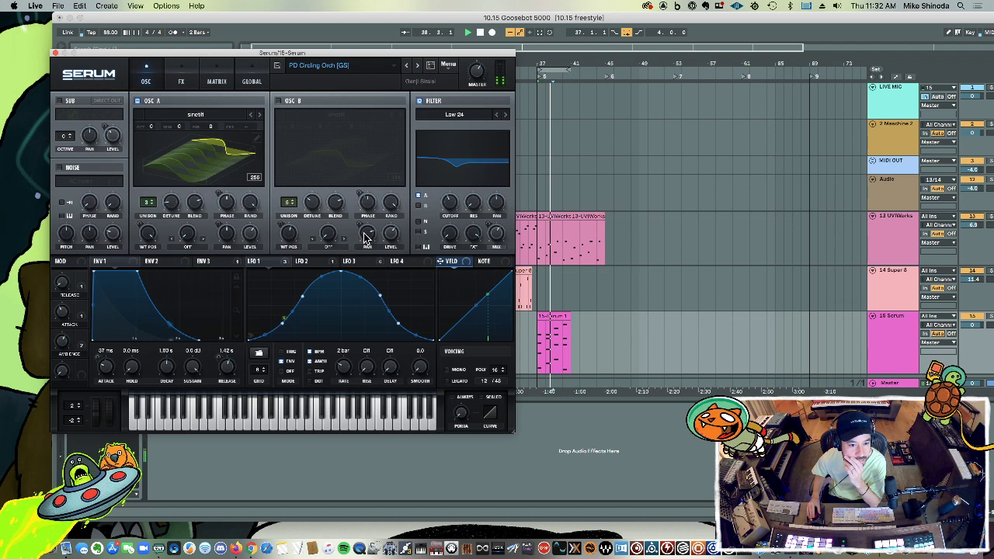
pyautogui.moveTo(365, 237); pyautogui.dragTo(369, 256)
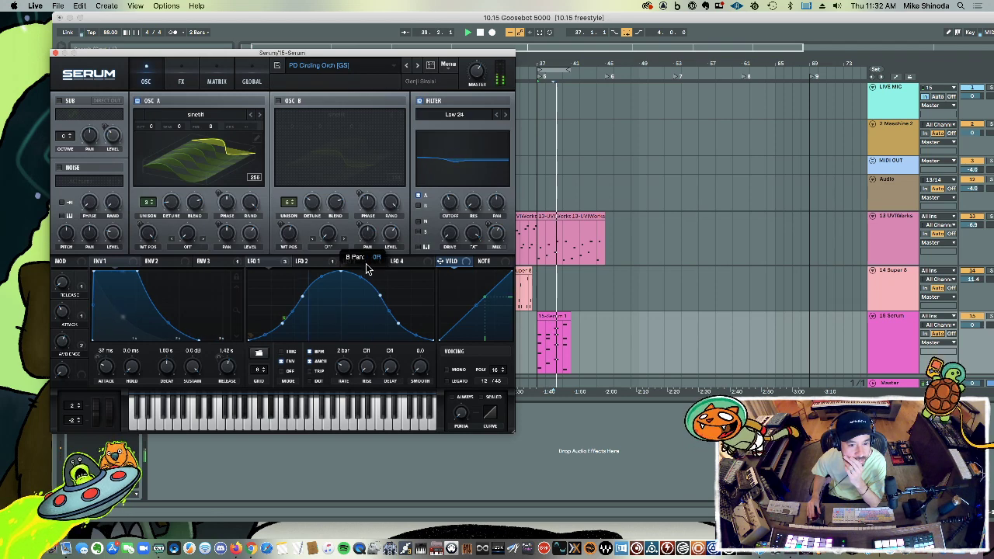
# Step: Load the Analog_BD_Sin wavetable into oscillator A and lower its wavetable position
pyautogui.click(259, 117)
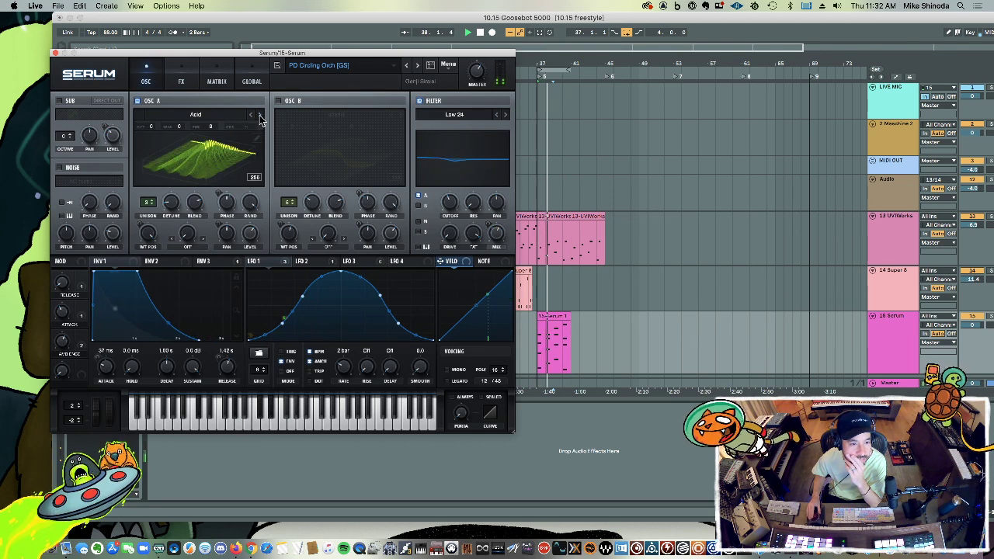
pyautogui.click(260, 116)
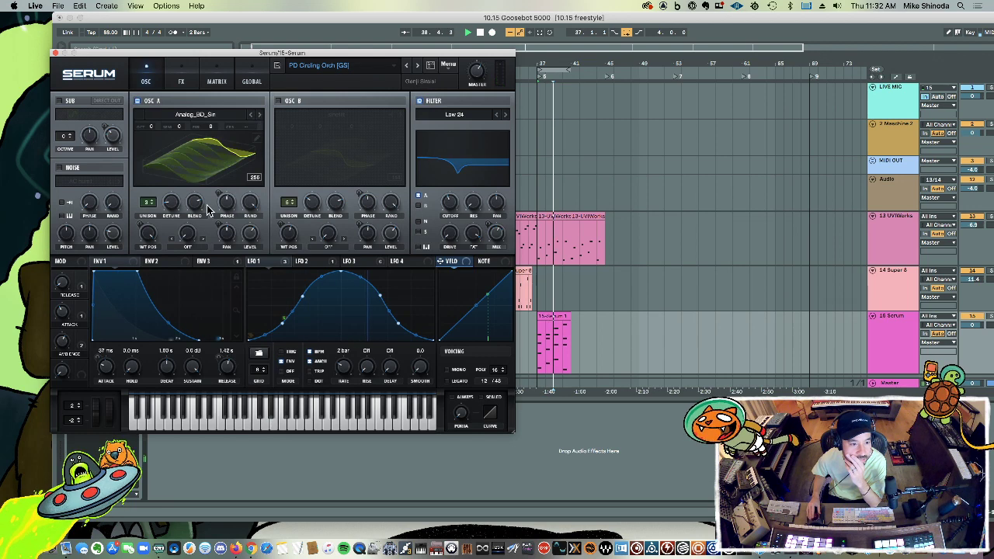
pyautogui.moveTo(183, 216); pyautogui.dragTo(196, 205)
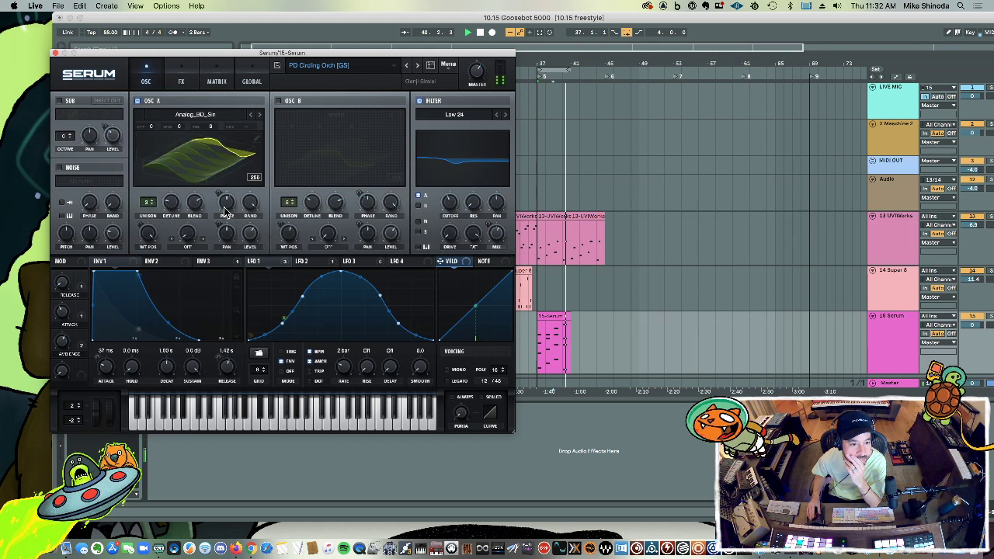
pyautogui.moveTo(147, 233); pyautogui.dragTo(151, 265)
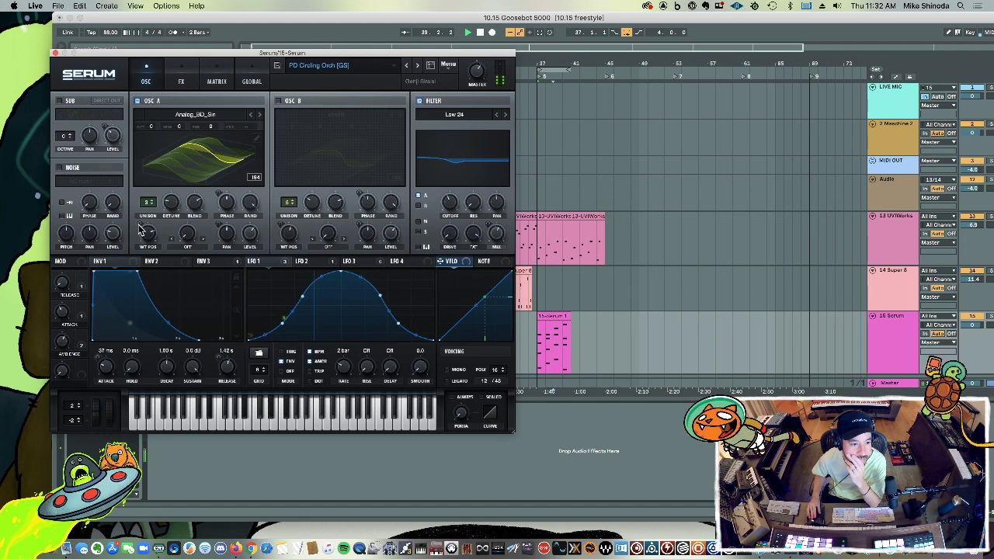
pyautogui.moveTo(141, 229)
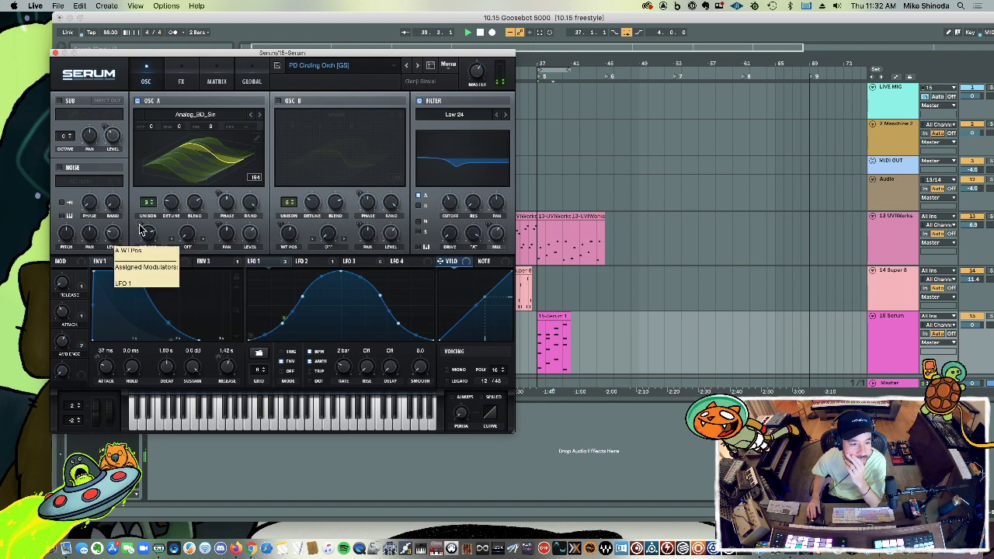
# Step: Turn on Serum's sub oscillator with its octave at -1 and a triangle waveform
pyautogui.click(60, 101)
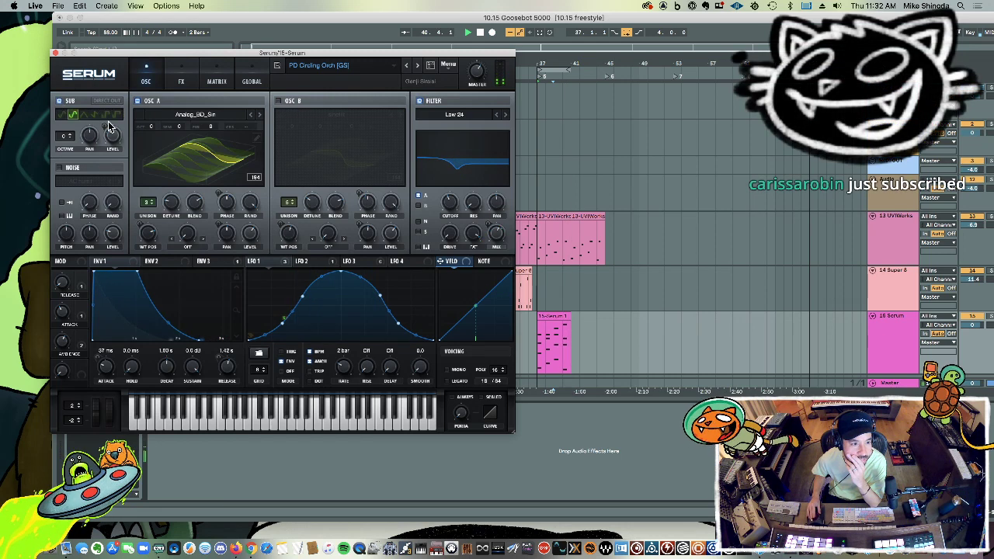
pyautogui.click(70, 139)
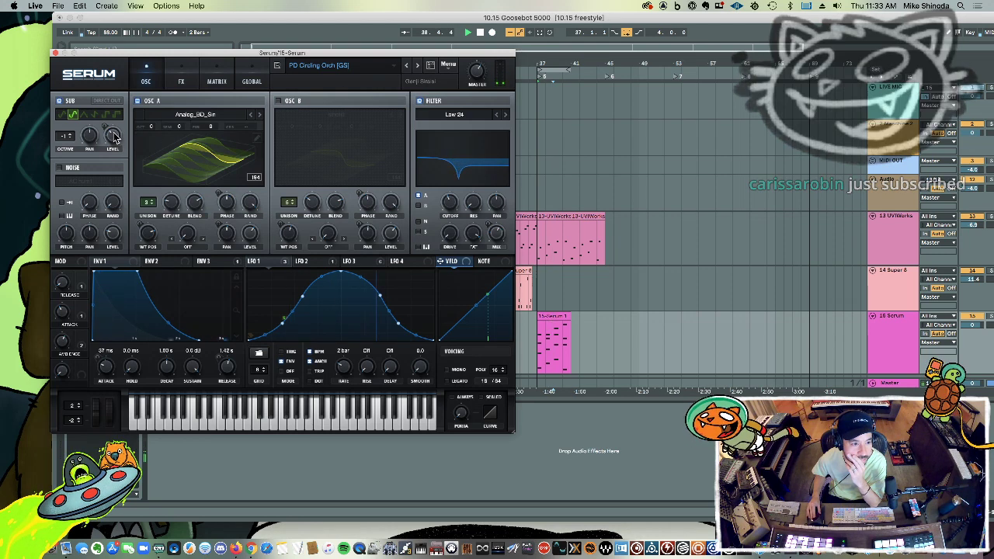
pyautogui.click(84, 116)
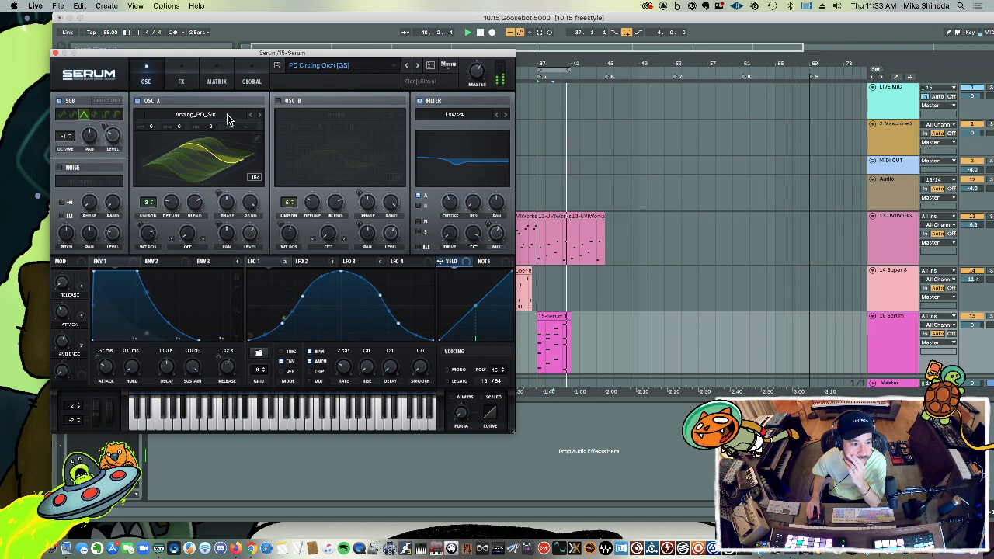
# Step: Turn on oscillator B and lengthen the release of Envelope 1 to 1.57 s
pyautogui.click(279, 102)
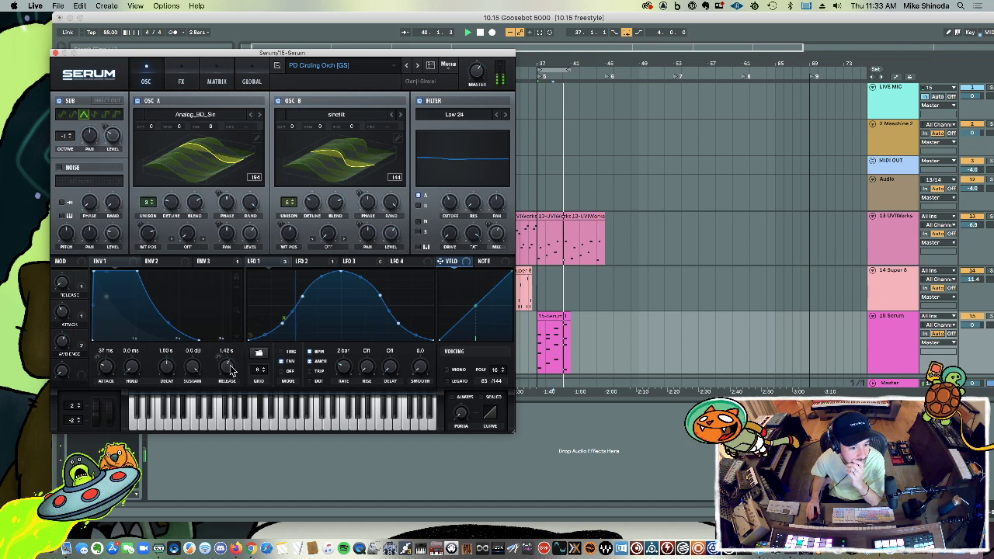
pyautogui.moveTo(229, 371); pyautogui.dragTo(229, 365)
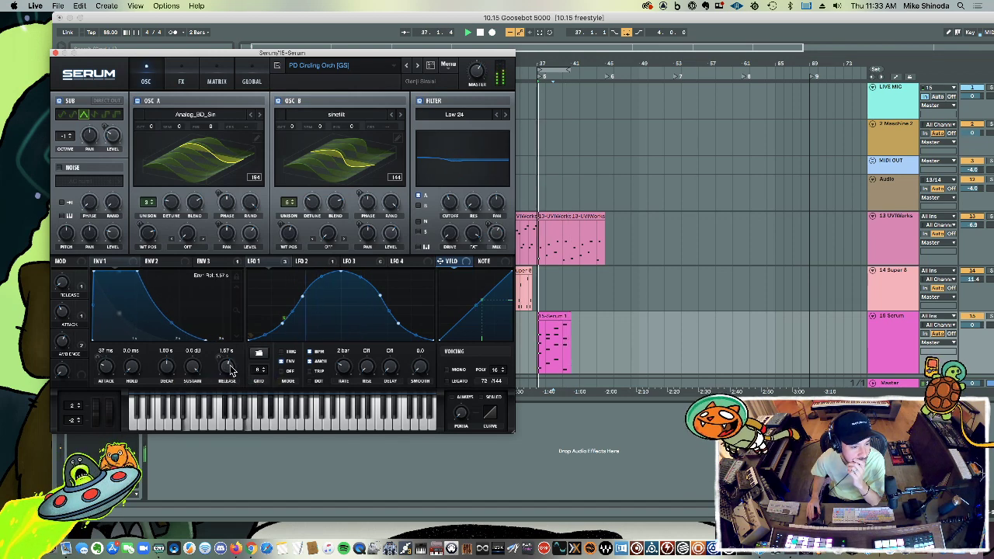
# Step: Close the Serum window, lower the 15 Serum track's volume to -1.6 dB and fit the Live window to the screen
pyautogui.click(57, 55)
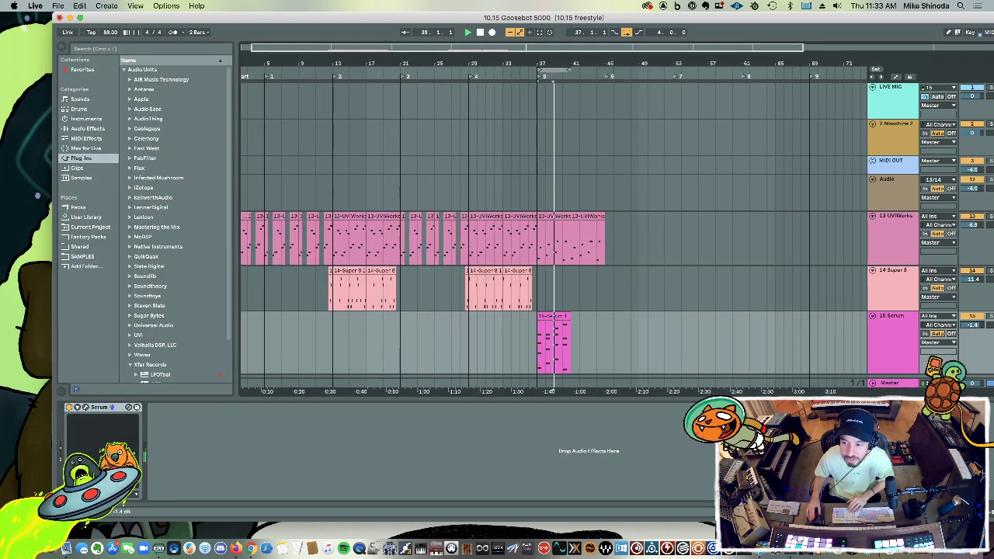
pyautogui.moveTo(971, 325); pyautogui.dragTo(971, 329)
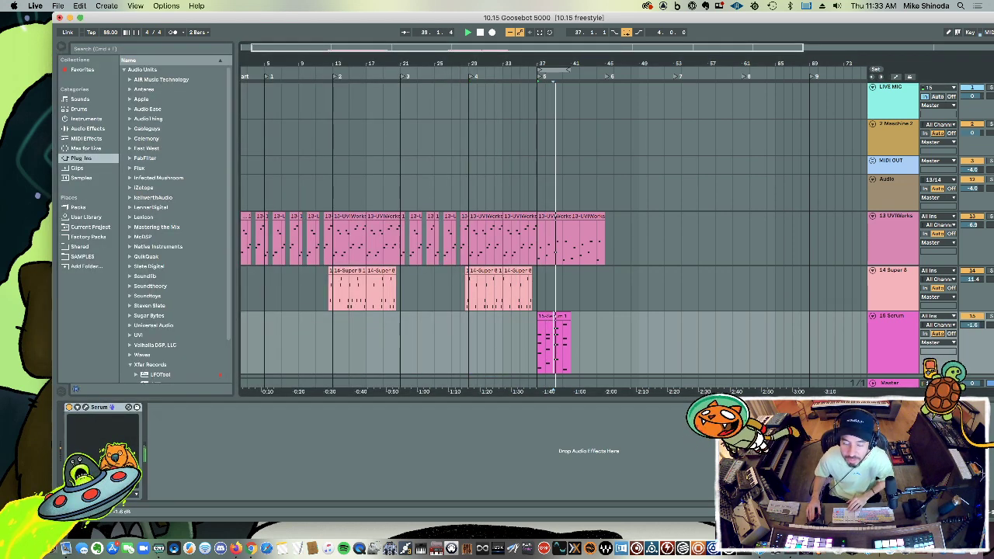
pyautogui.doubleClick(757, 20)
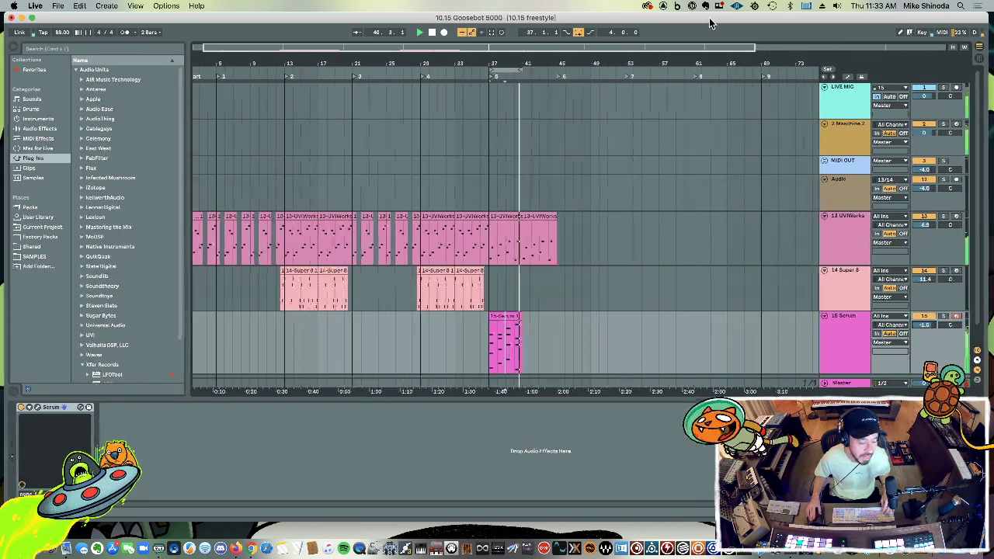
# Step: Duplicate the 15 Serum clip at bar 37 so the chords also fill bars 41 to 45
pyautogui.click(500, 317)
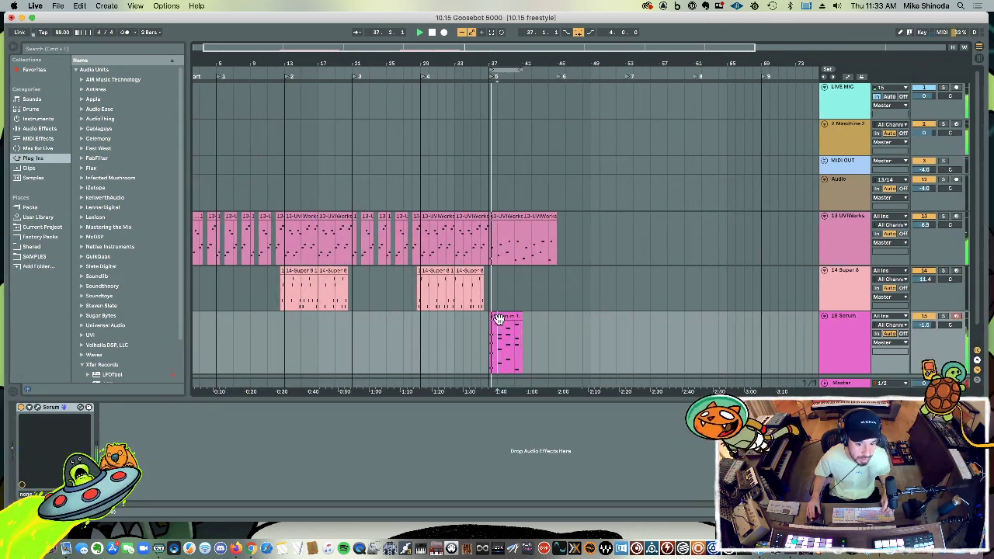
pyautogui.press('super+d')
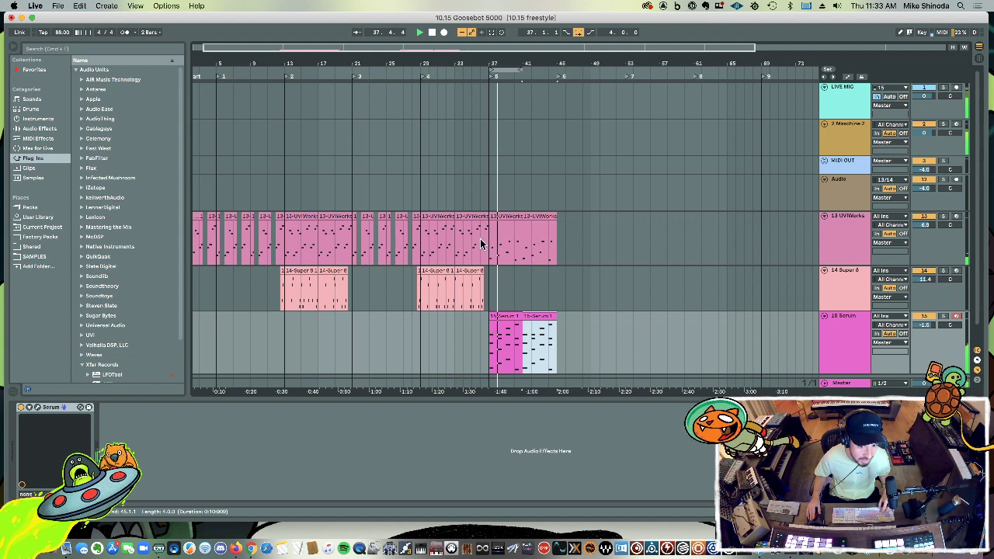
# Step: Copy the 13 UVIWorkstation clip at bar 33 to bar 45 and repeat it once more up to bar 53
pyautogui.click(501, 223)
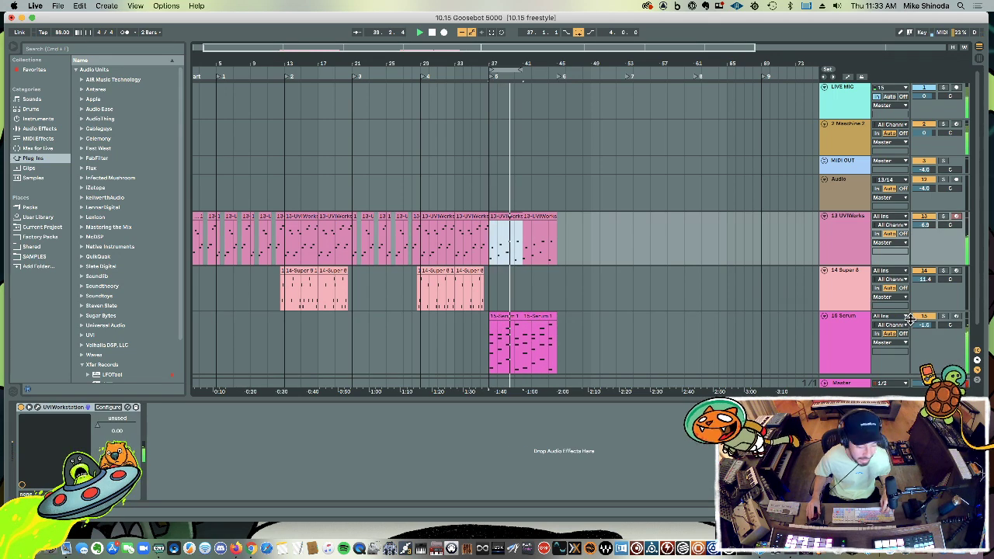
pyautogui.click(472, 216)
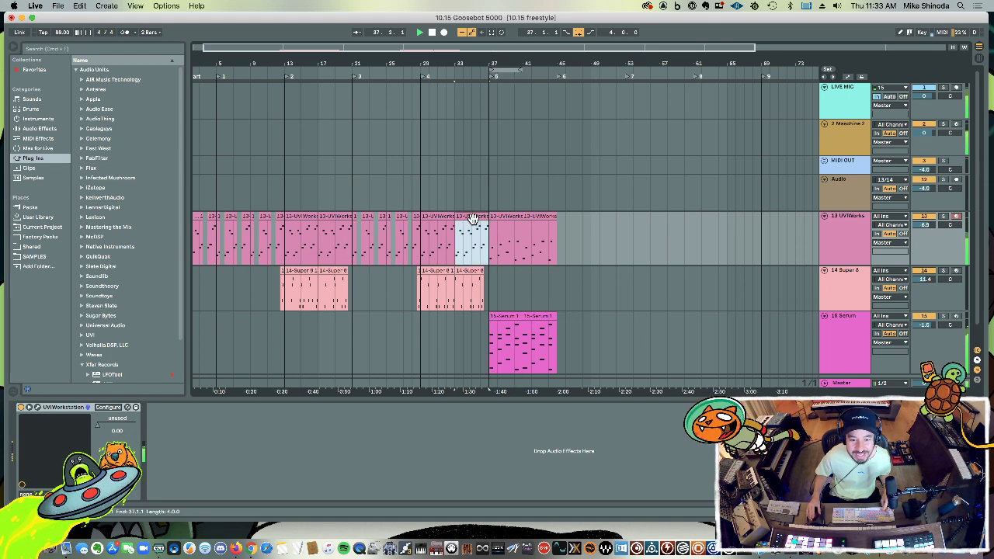
pyautogui.click(554, 237)
pyautogui.press('super+d')
pyautogui.press('super+d')
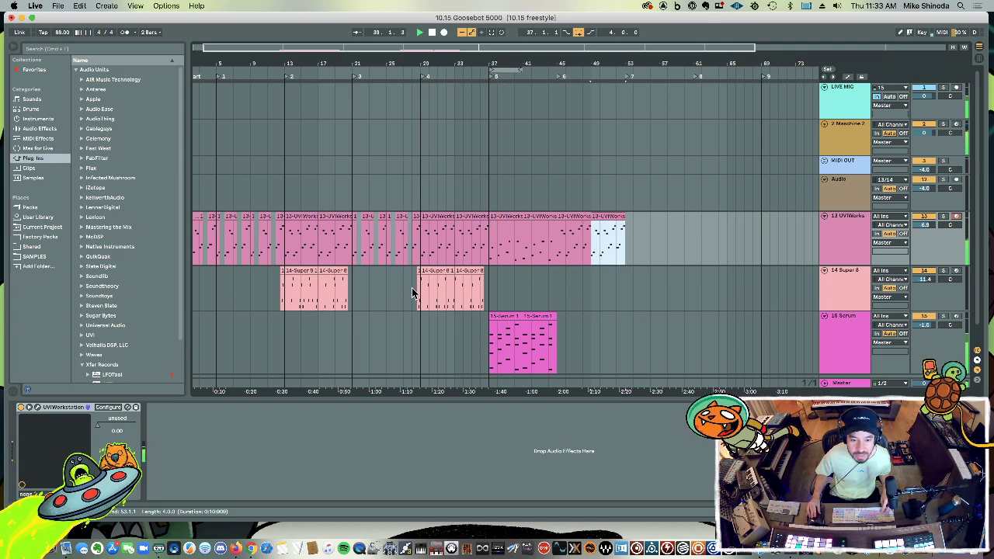
# Step: Duplicate the 14 Super 8 passage before bar 37 into the section around bar 45 and loop bars 45 to 49
pyautogui.moveTo(412, 289); pyautogui.dragTo(545, 284)
pyautogui.press('super+d')
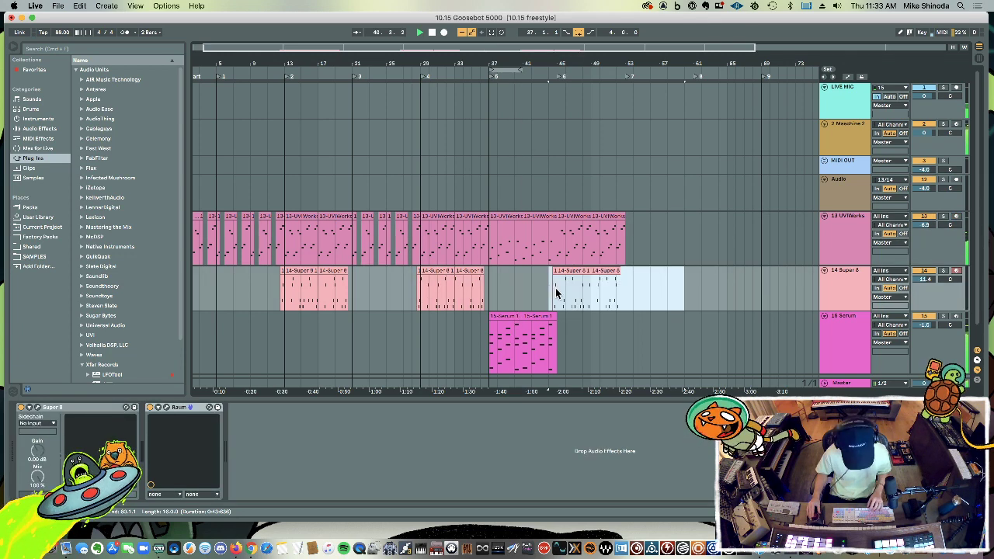
pyautogui.moveTo(555, 298); pyautogui.dragTo(588, 298)
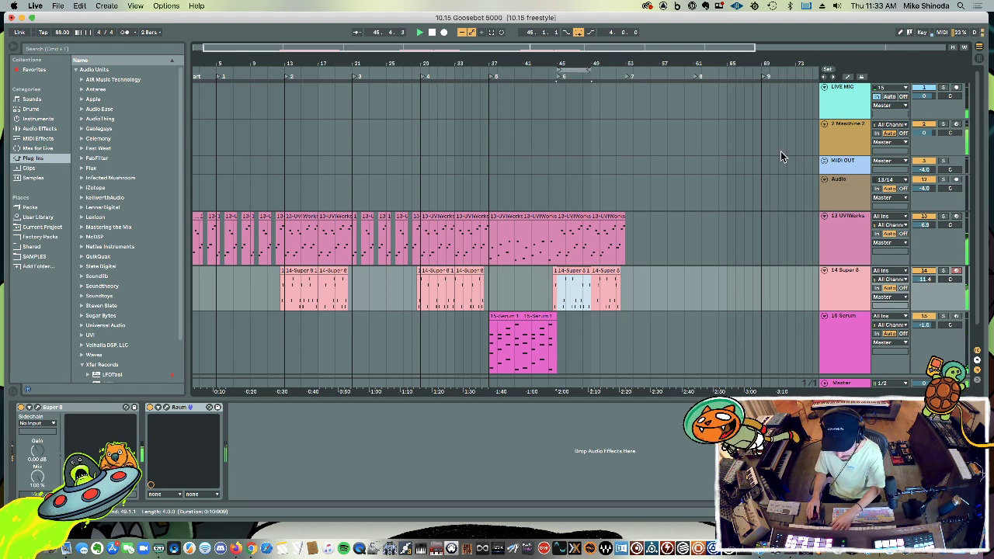
# Step: Record a new MIDI part on the 15 Serum track over the looped bars 45 to 49
pyautogui.click(586, 347)
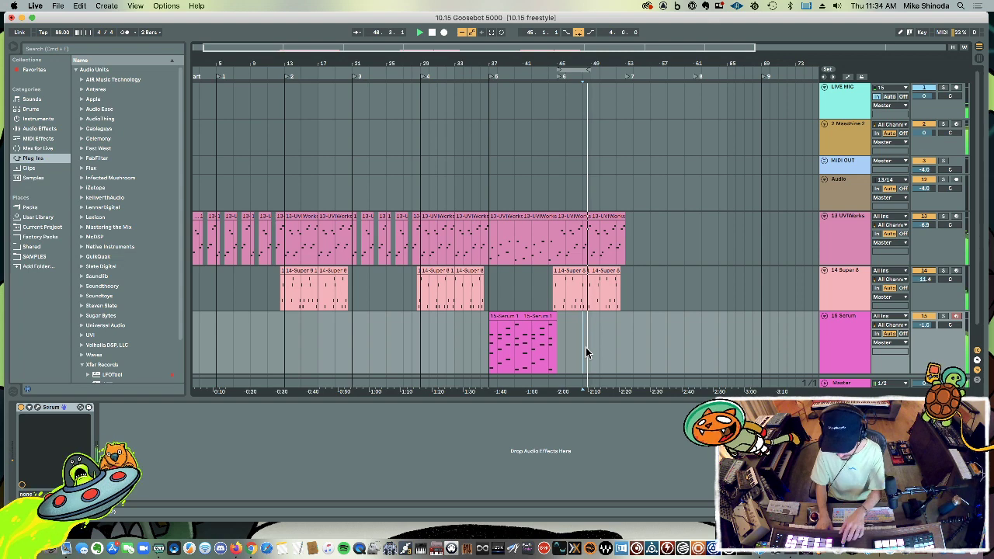
pyautogui.press('F9')
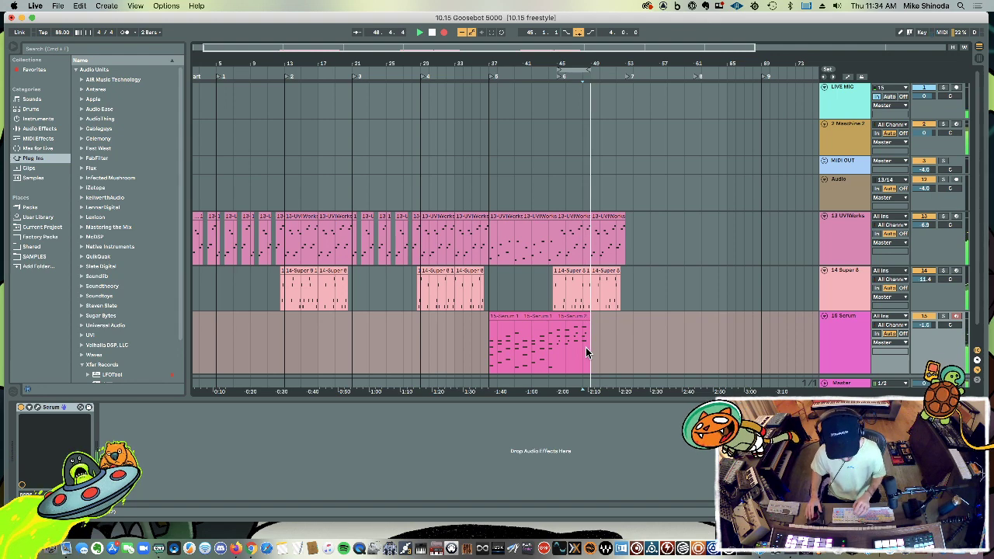
pyautogui.press('space')
# Step: Try duplicating the newly recorded Serum clip at bar 45 and undo the duplication
pyautogui.click(578, 317)
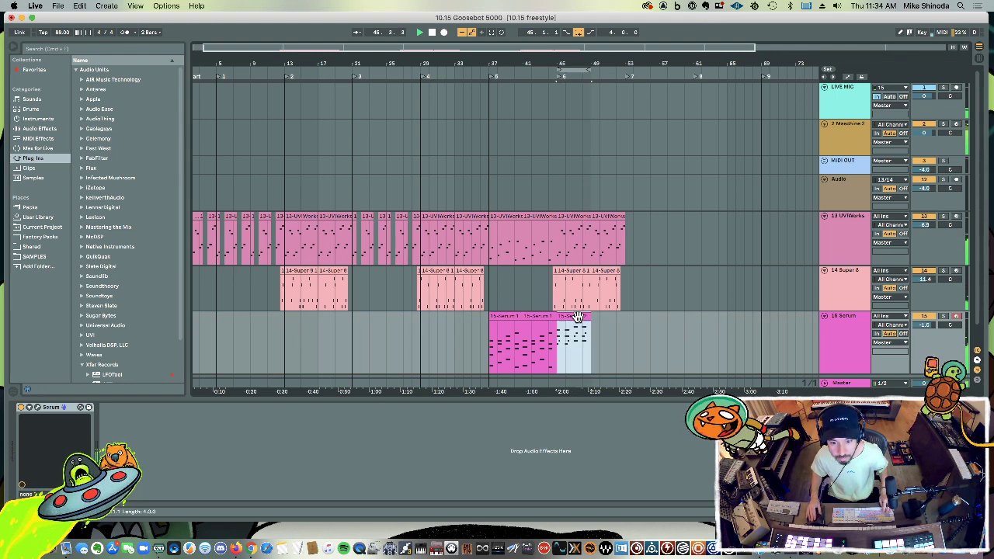
pyautogui.press('super+d')
pyautogui.press('super+z')
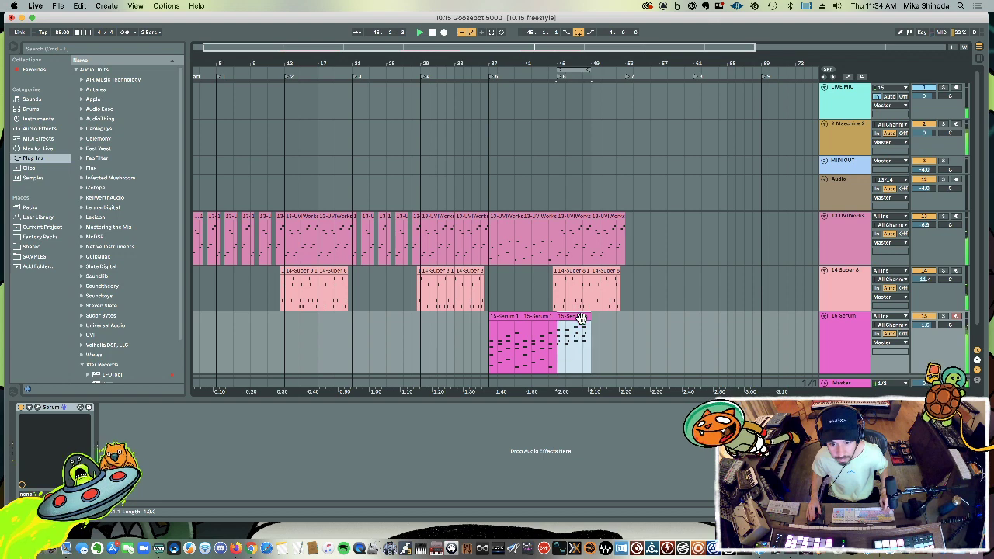
# Step: Check the notes of the new Serum clip at bar 45 and duplicate the clip so it repeats up to bar 53
pyautogui.doubleClick(581, 318)
pyautogui.click(531, 371)
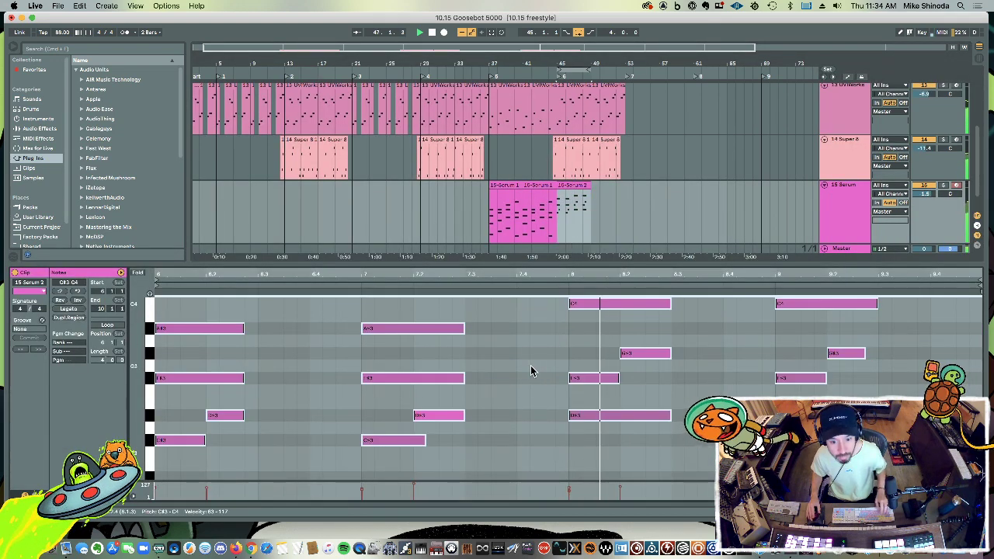
pyautogui.moveTo(571, 264); pyautogui.dragTo(566, 481)
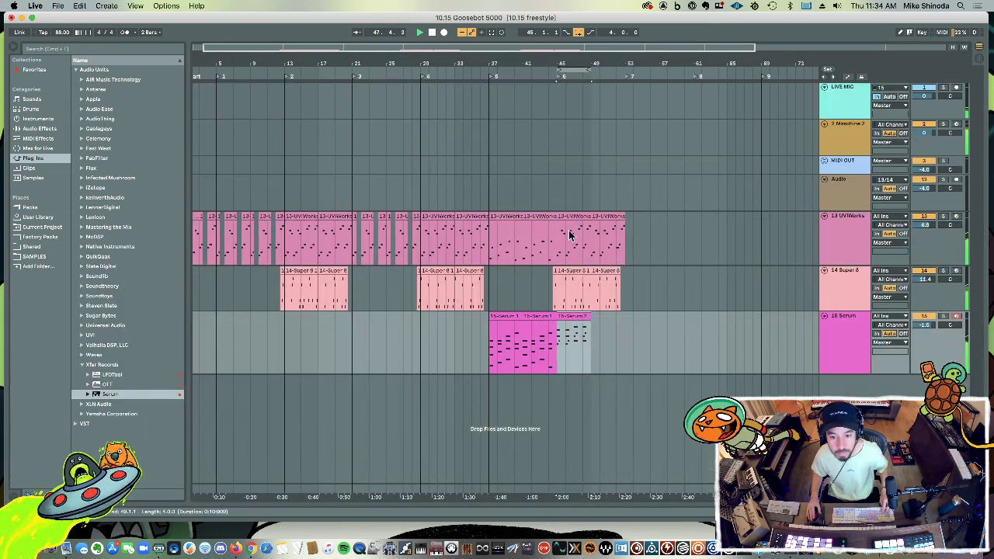
pyautogui.press('super+d')
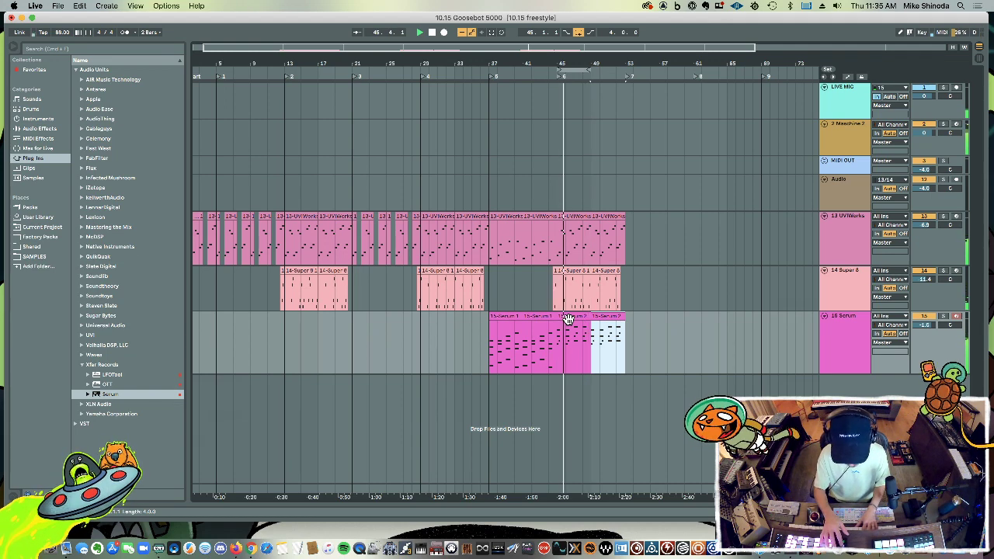
# Step: Overdub a low note line onto the Serum clip at bars 45 to 49 and quantize all of its notes
pyautogui.press('F9')
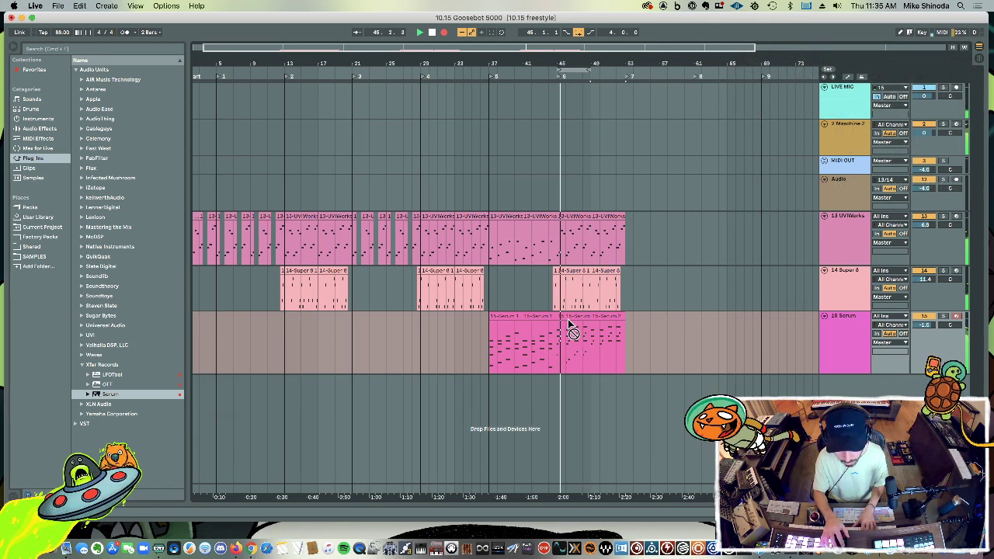
pyautogui.click(569, 322)
pyautogui.doubleClick(569, 319)
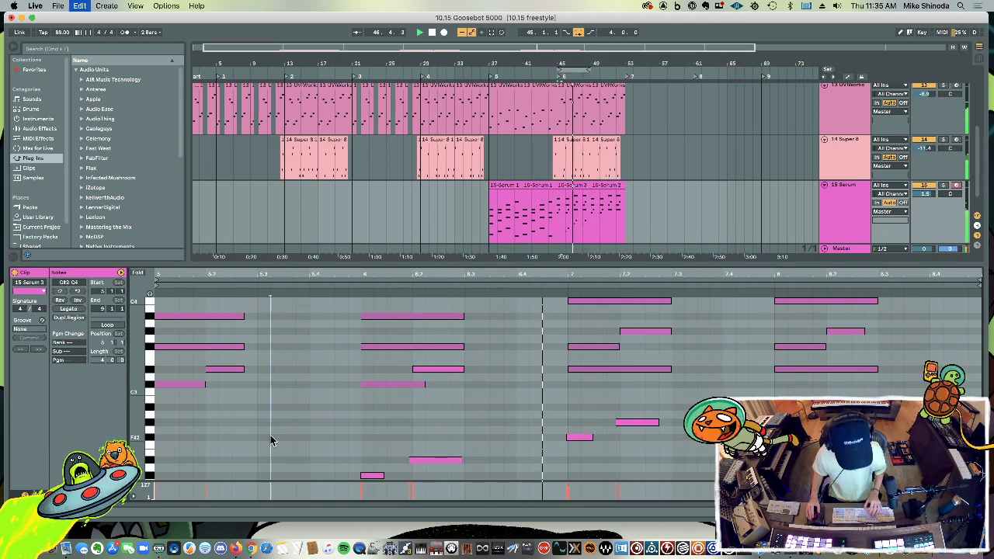
pyautogui.press('super+a')
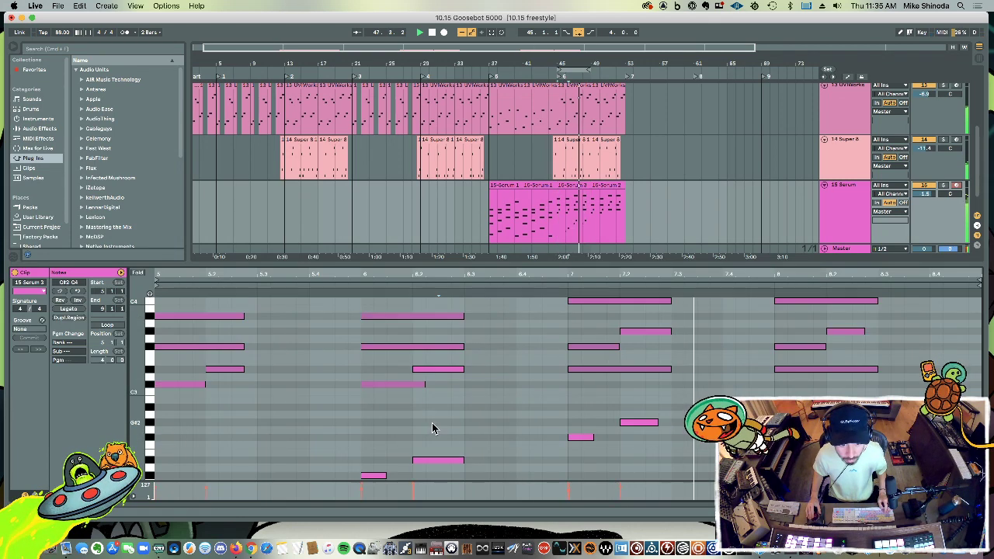
# Step: Shorten the clip's second C#3 to end at the next note and copy the two low notes one bar earlier
pyautogui.click(423, 384)
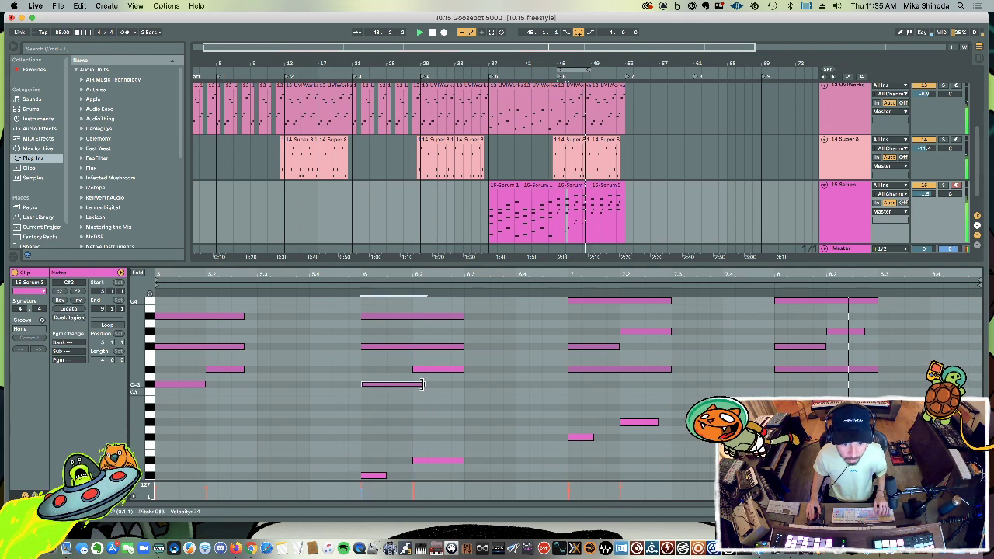
pyautogui.moveTo(422, 385); pyautogui.dragTo(412, 384)
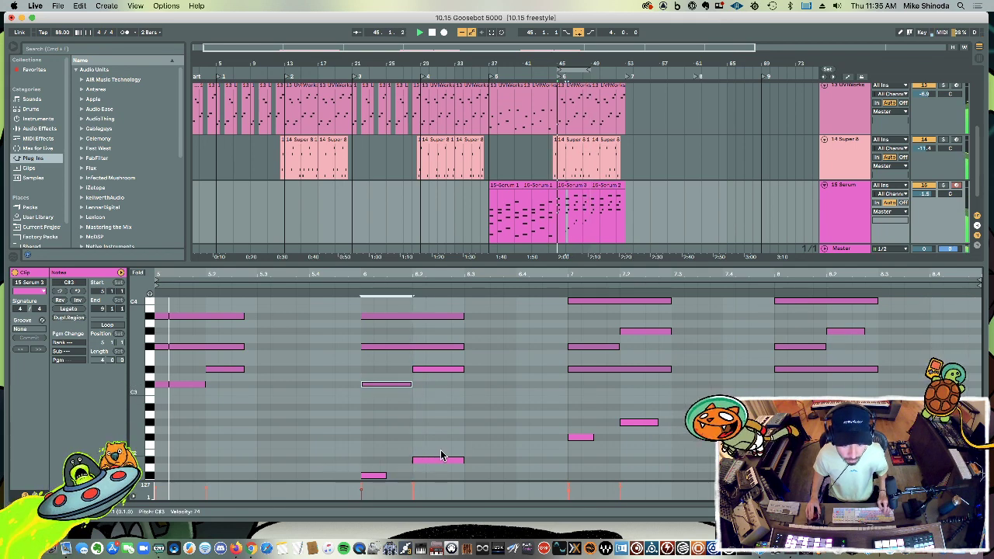
pyautogui.click(441, 458)
pyautogui.keyDown('shift'); pyautogui.click(373, 475); pyautogui.keyUp('shift')
pyautogui.moveTo(373, 477); pyautogui.dragTo(176, 491)
pyautogui.click(280, 413)
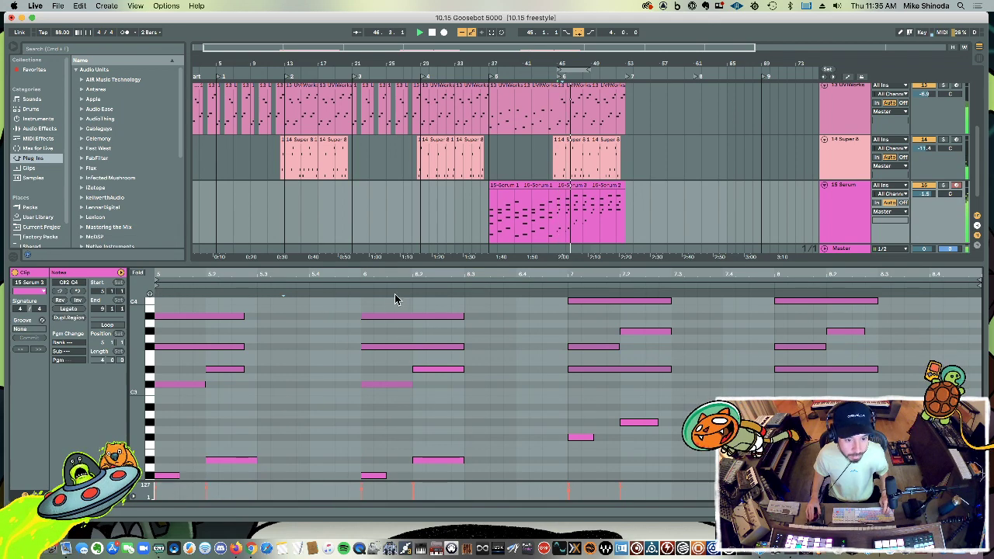
pyautogui.press('super+alt+l')
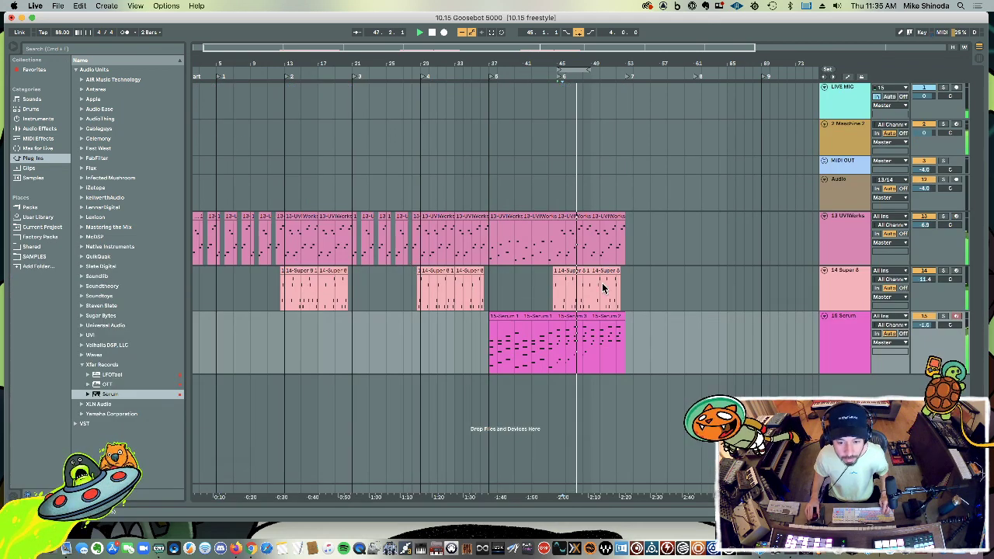
# Step: Play the song from about bar 42 and open the Maschine 2 plug-in window of the 2 Maschine 2 track
pyautogui.click(532, 112)
pyautogui.press('space')
pyautogui.click(835, 136)
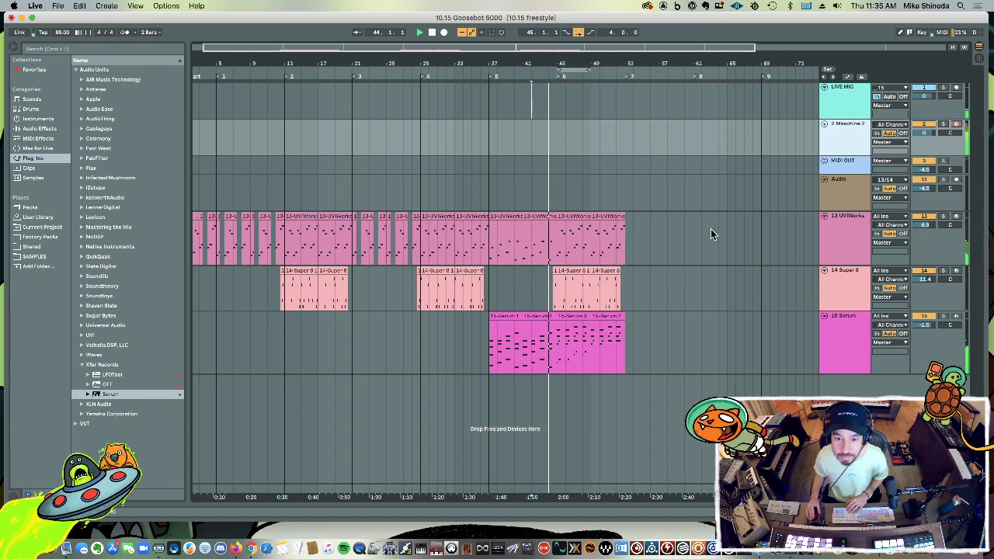
pyautogui.doubleClick(844, 143)
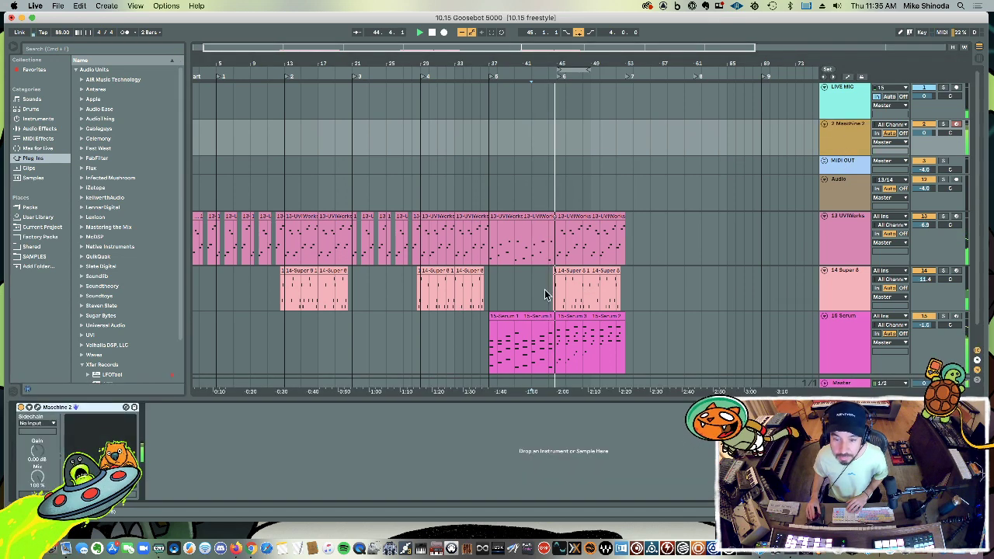
pyautogui.click(75, 407)
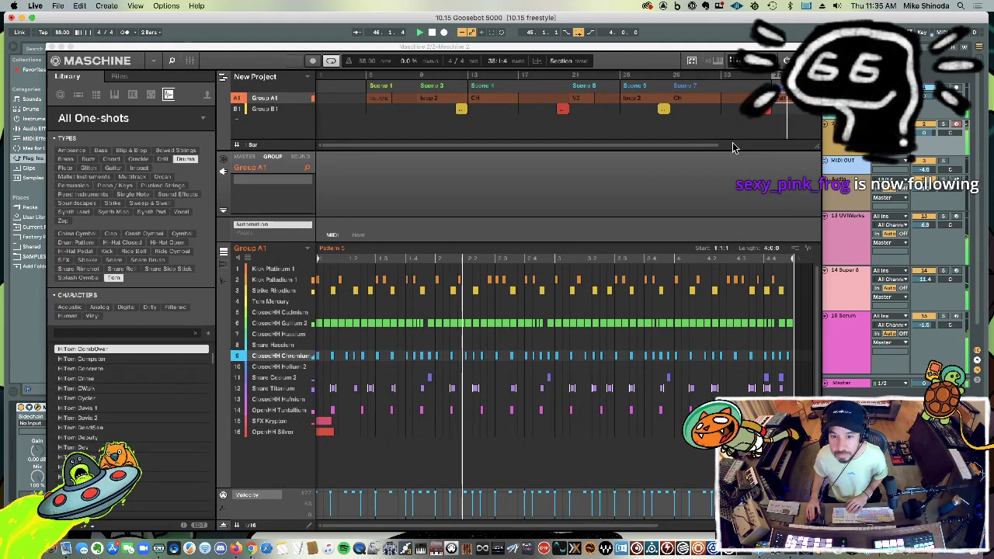
# Step: Rename the Group A1 pattern at bar 37 to bridge and add a section with the CH pattern at bar 45
pyautogui.moveTo(716, 145); pyautogui.dragTo(774, 87)
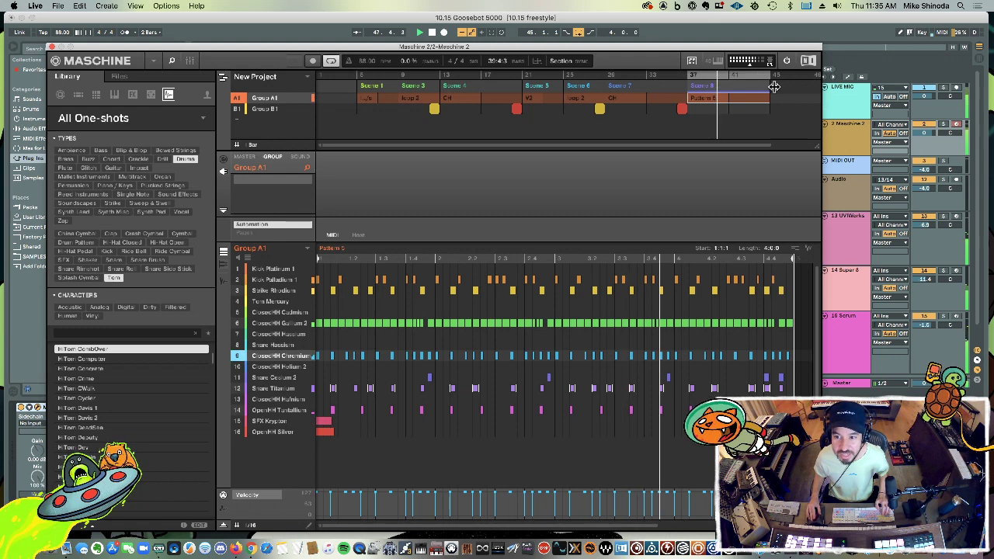
pyautogui.click(716, 98)
pyautogui.write('Bridge')
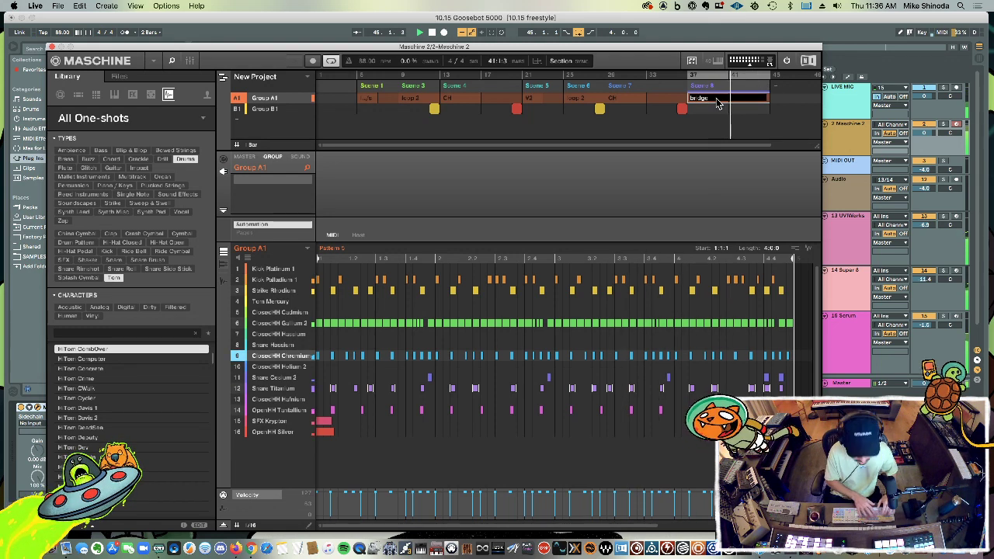
pyautogui.press('Return')
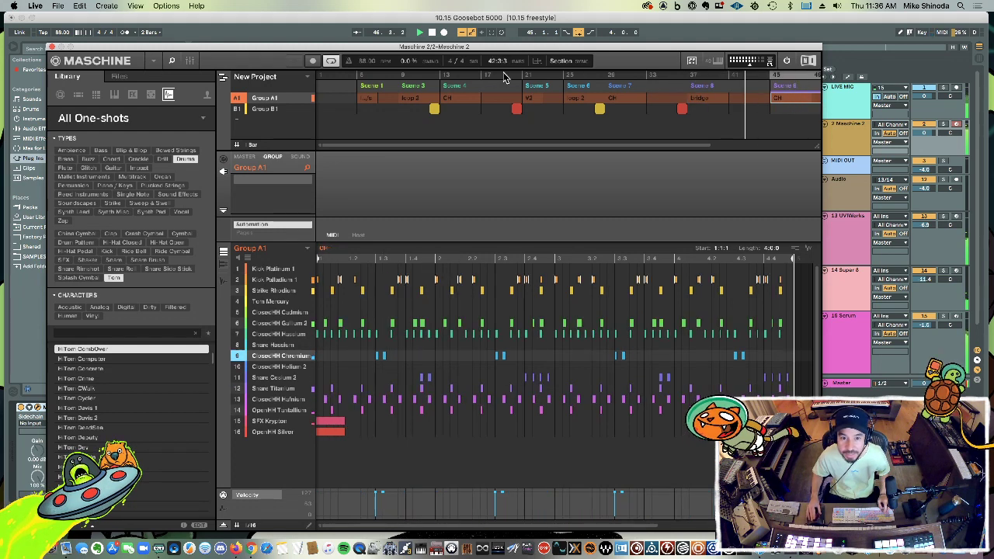
# Step: Turn off Maschine's loop and copy all ClosedHH Gallium 2 notes from the bridge pattern
pyautogui.click(331, 61)
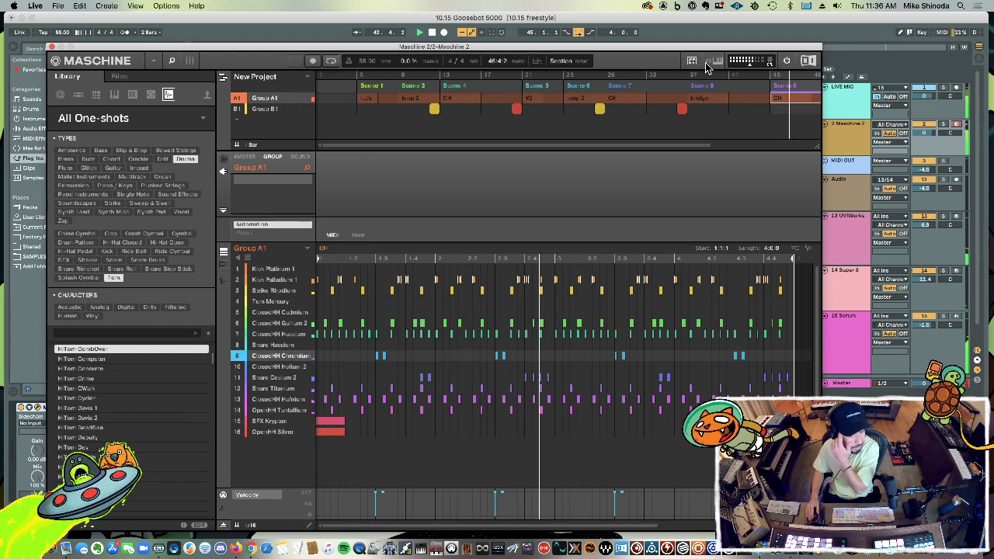
pyautogui.click(750, 87)
pyautogui.click(787, 89)
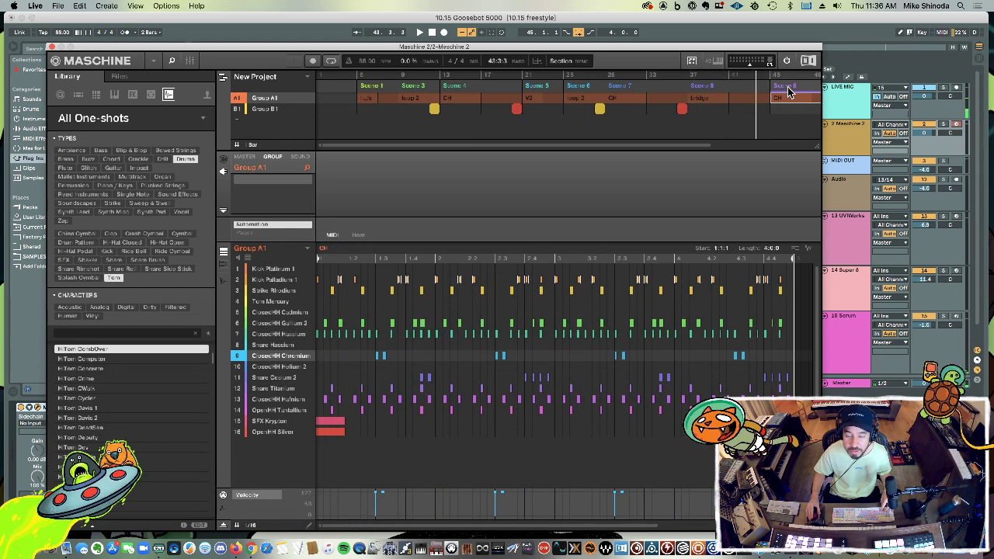
pyautogui.moveTo(654, 525); pyautogui.dragTo(722, 526)
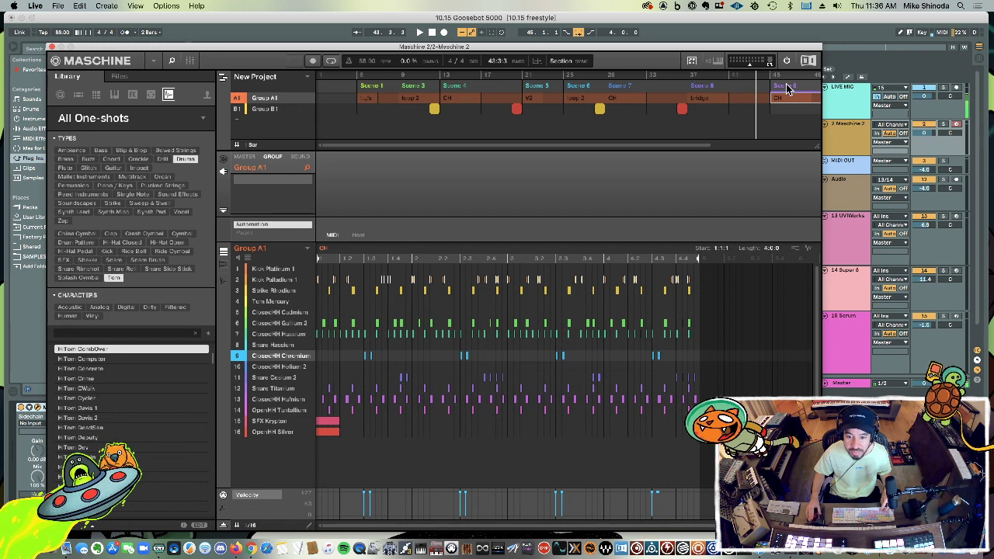
pyautogui.click(747, 87)
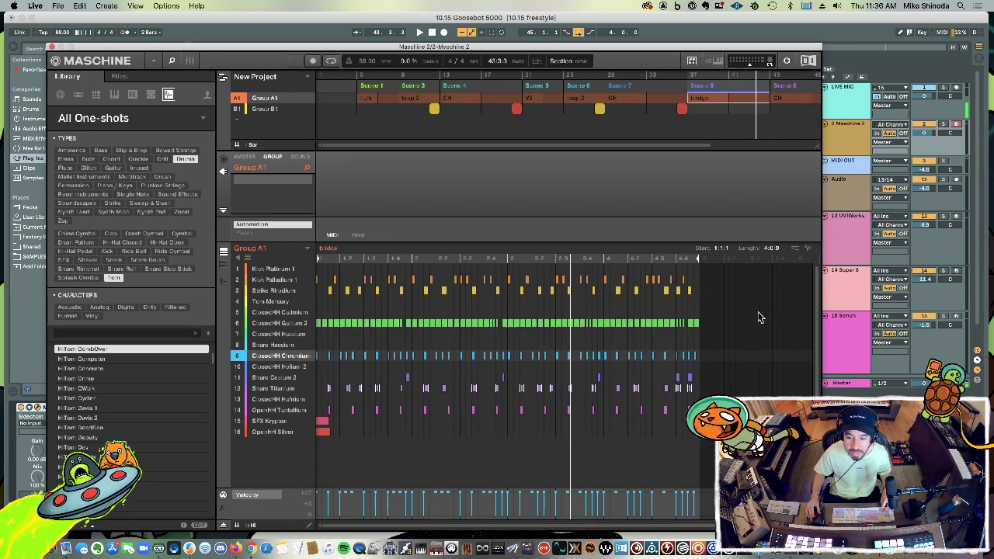
pyautogui.moveTo(744, 329); pyautogui.dragTo(357, 301)
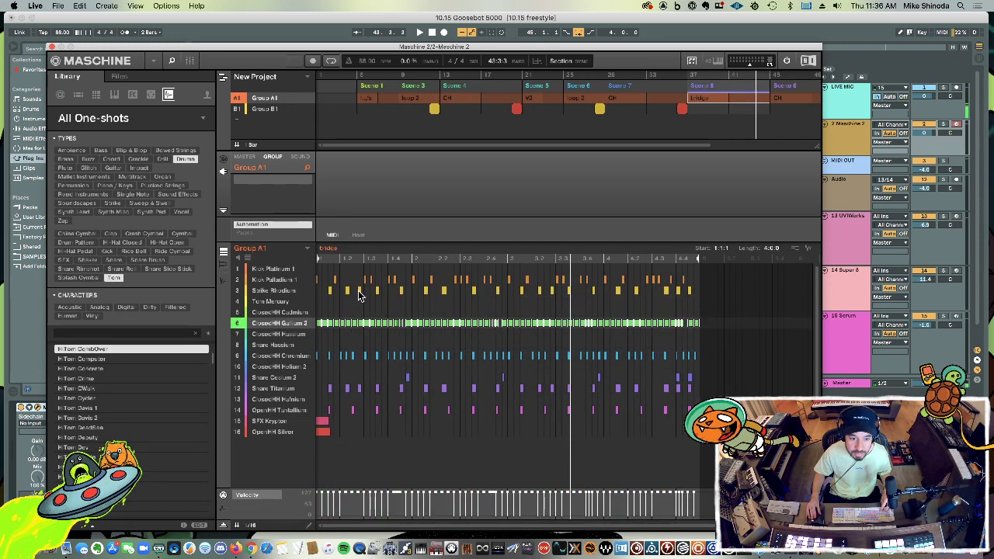
# Step: Make the bar 45 CH pattern a separate copy and replace its ClosedHH Gallium 2 notes with the bridge's hi-hat notes
pyautogui.click(801, 90)
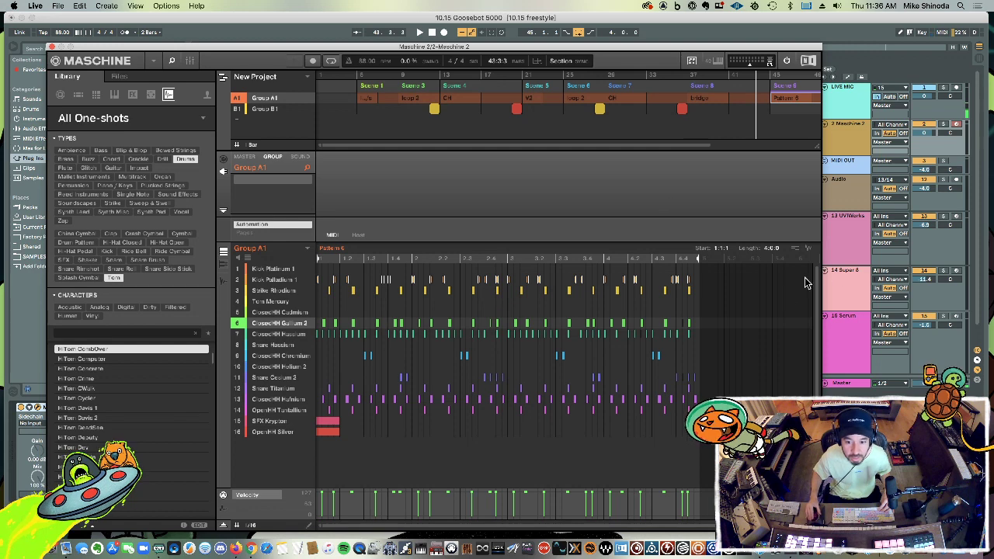
pyautogui.moveTo(717, 328); pyautogui.dragTo(318, 308)
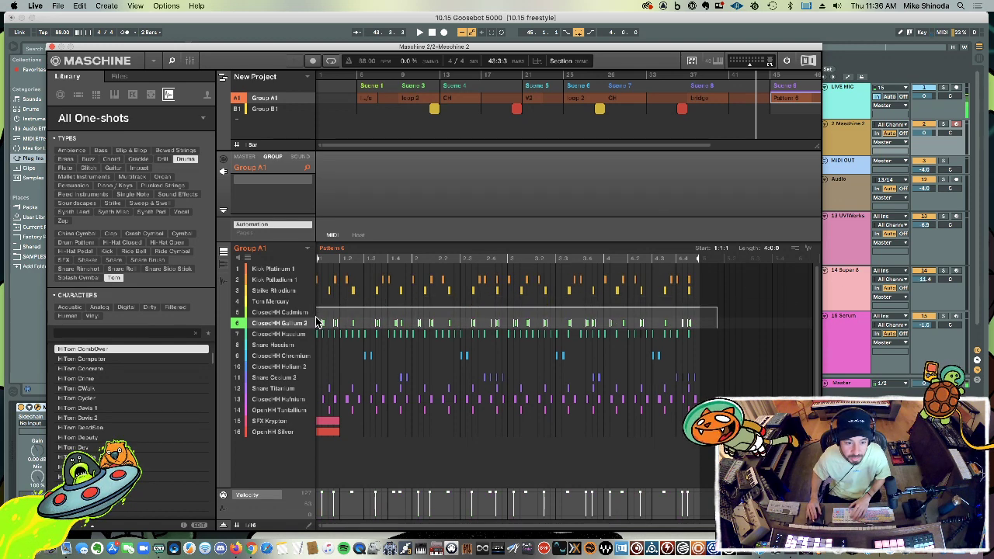
pyautogui.press('Delete')
pyautogui.hotkey('ctrl', 'z')
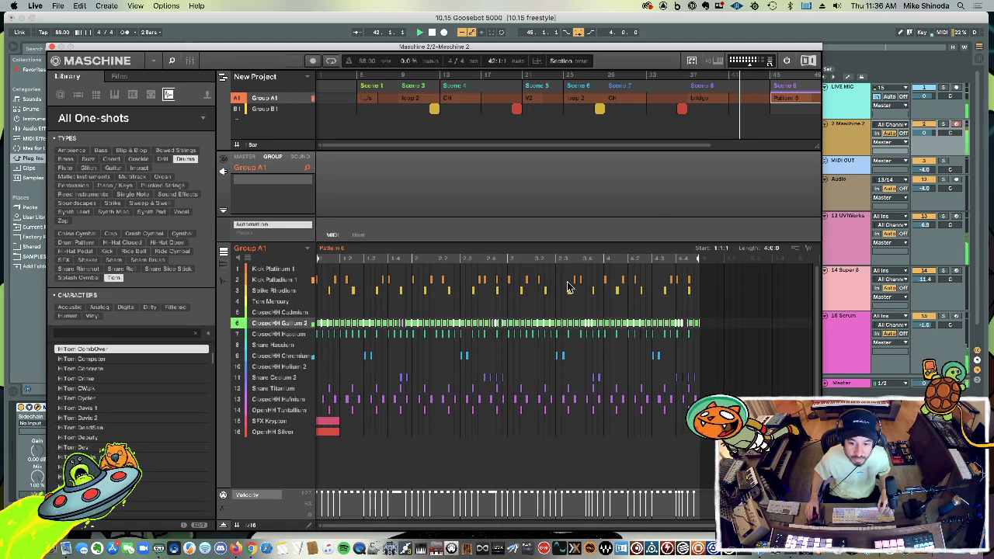
# Step: Compare the bridge with the bar 45 section and copy the yellow Group B1 fill clip to bar 44
pyautogui.click(758, 88)
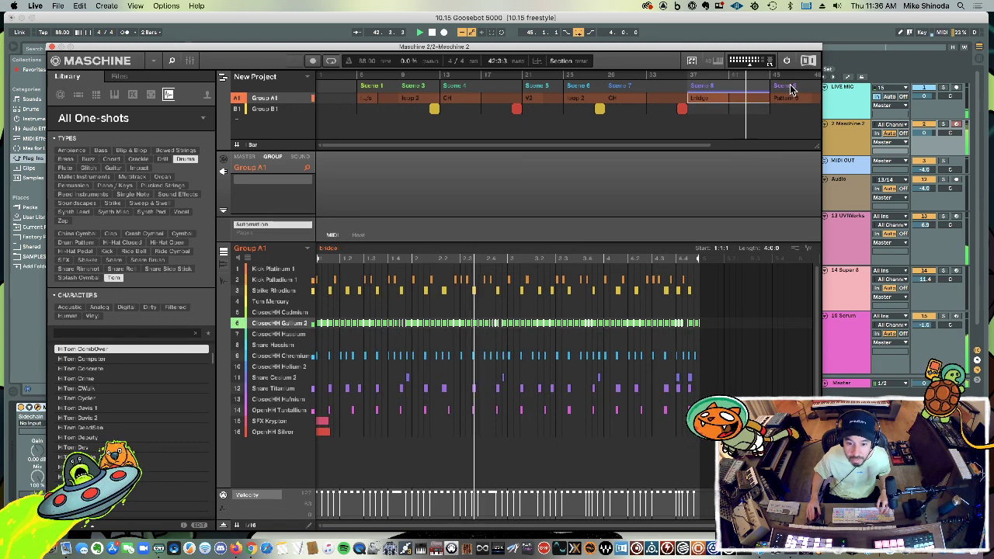
pyautogui.click(790, 90)
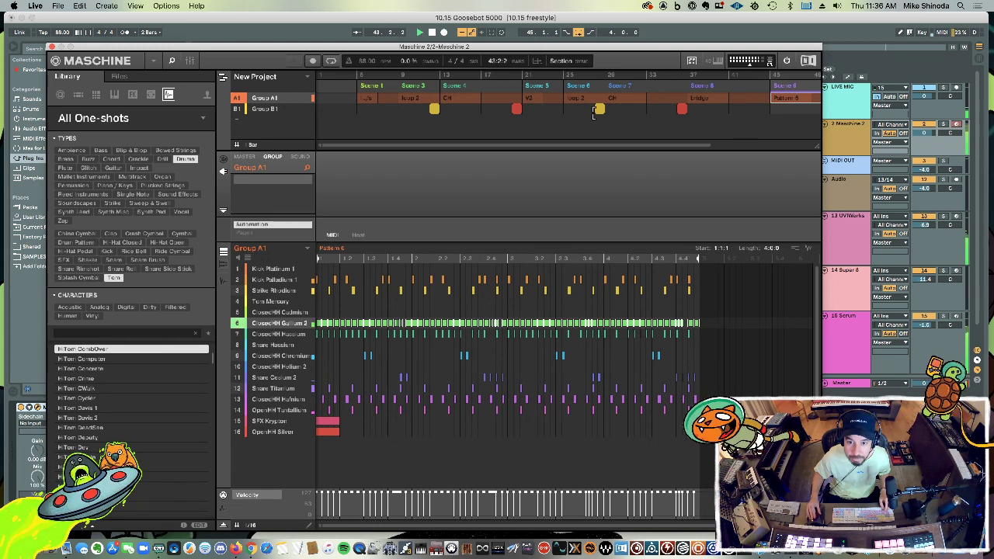
pyautogui.click(734, 110)
pyautogui.moveTo(740, 117); pyautogui.dragTo(762, 116)
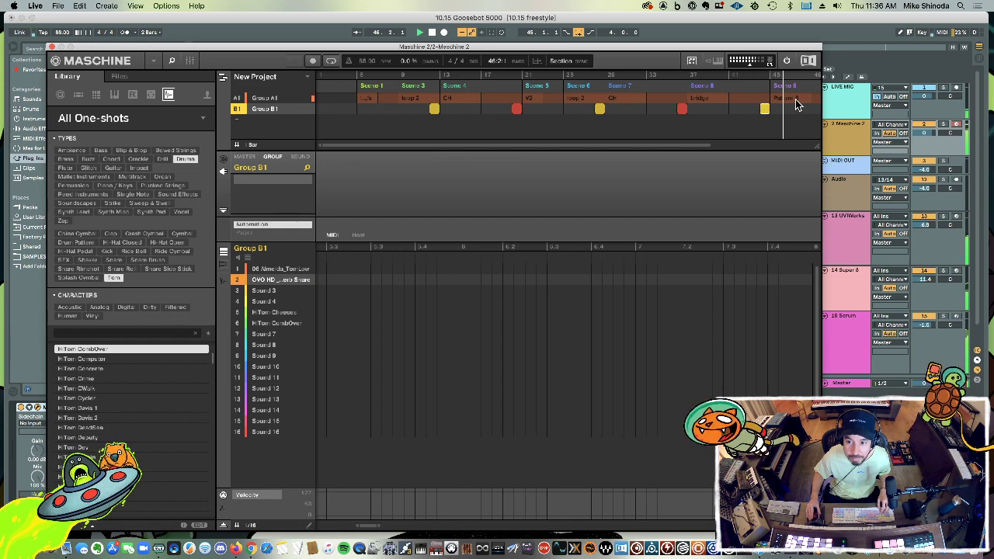
pyautogui.click(795, 99)
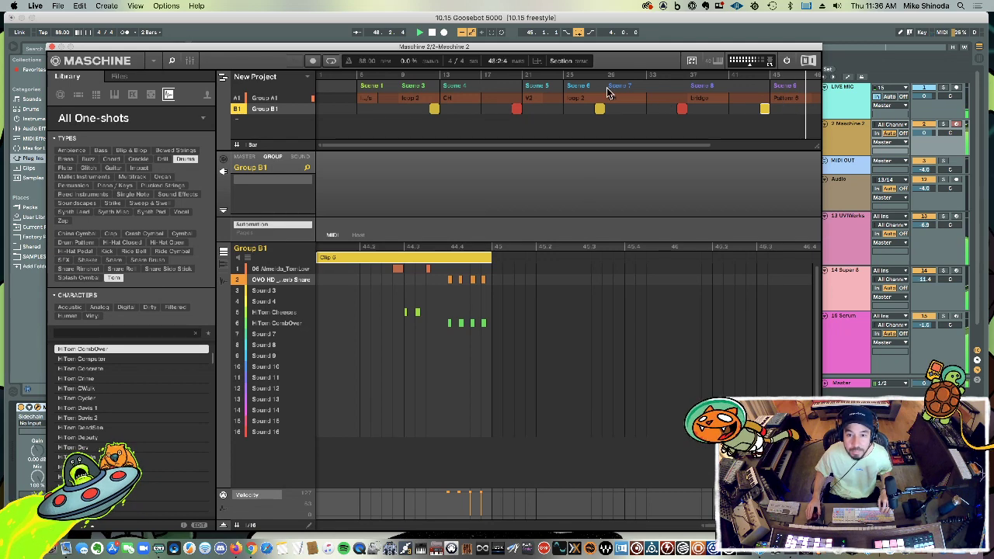
pyautogui.click(281, 101)
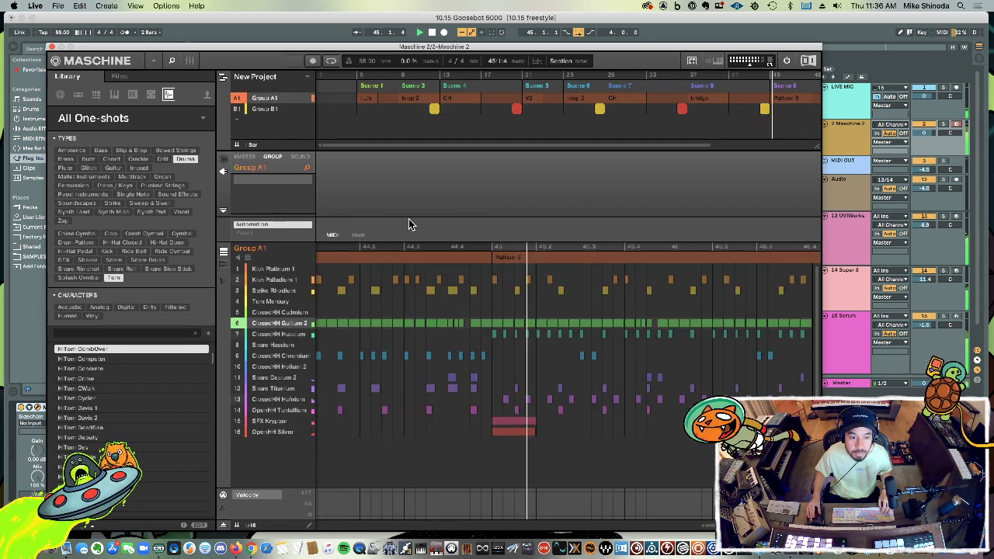
pyautogui.click(514, 259)
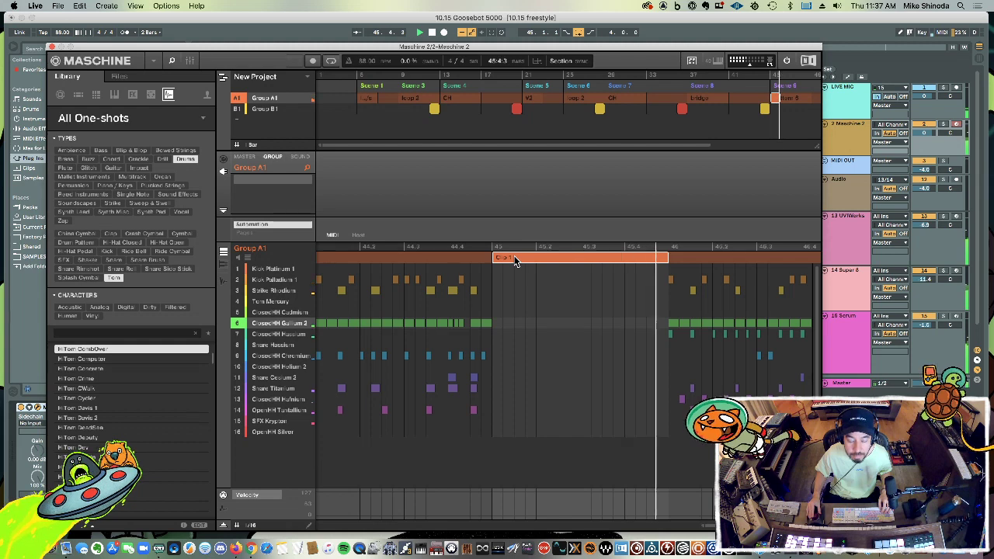
pyautogui.doubleClick(514, 257)
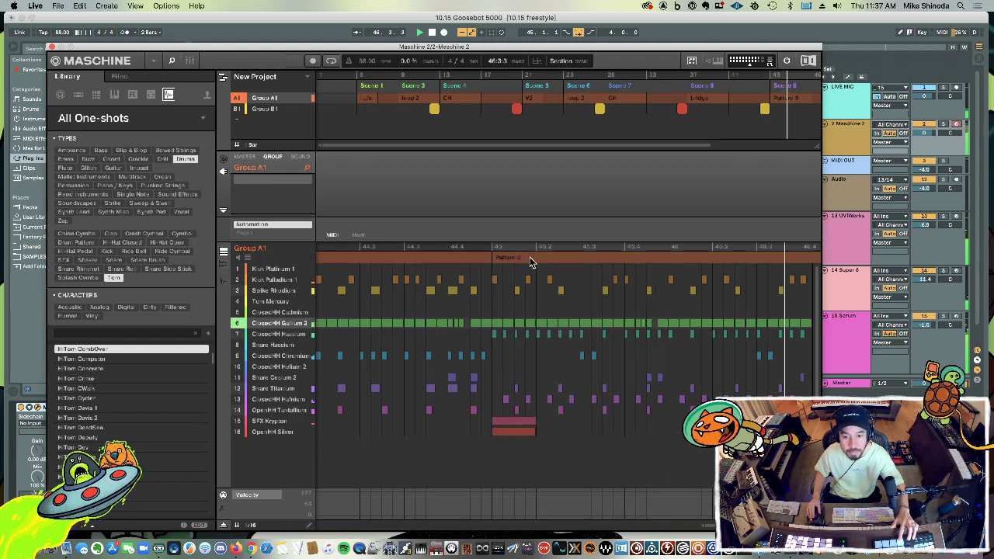
# Step: Rename the Group A1 pattern in the section at bar 45 to last ch
pyautogui.click(795, 88)
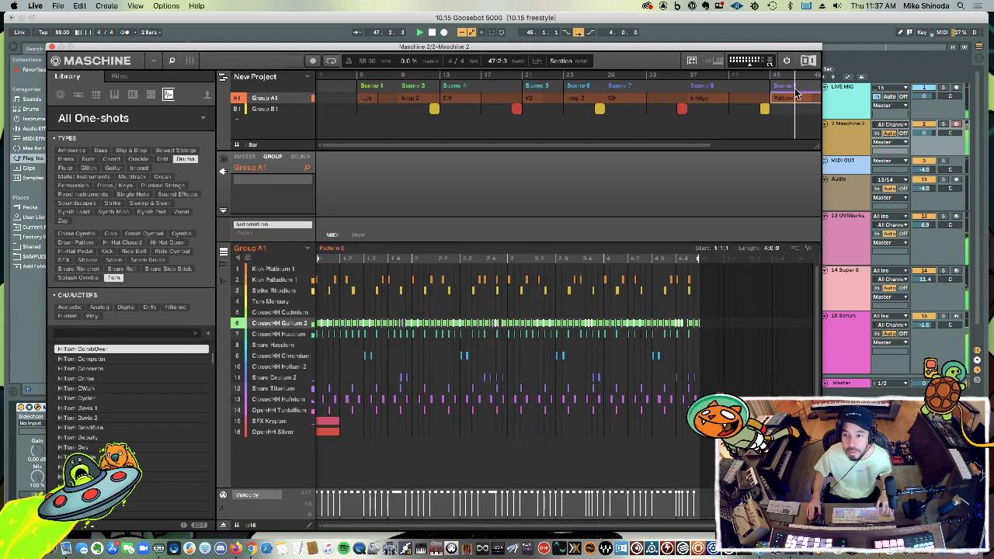
pyautogui.write('last')
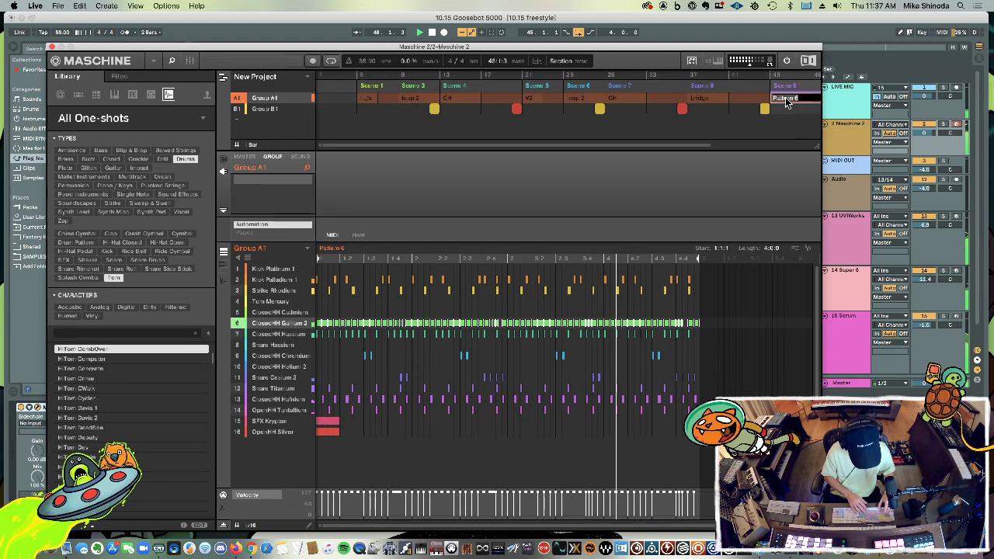
pyautogui.write(' ch')
pyautogui.press('Return')
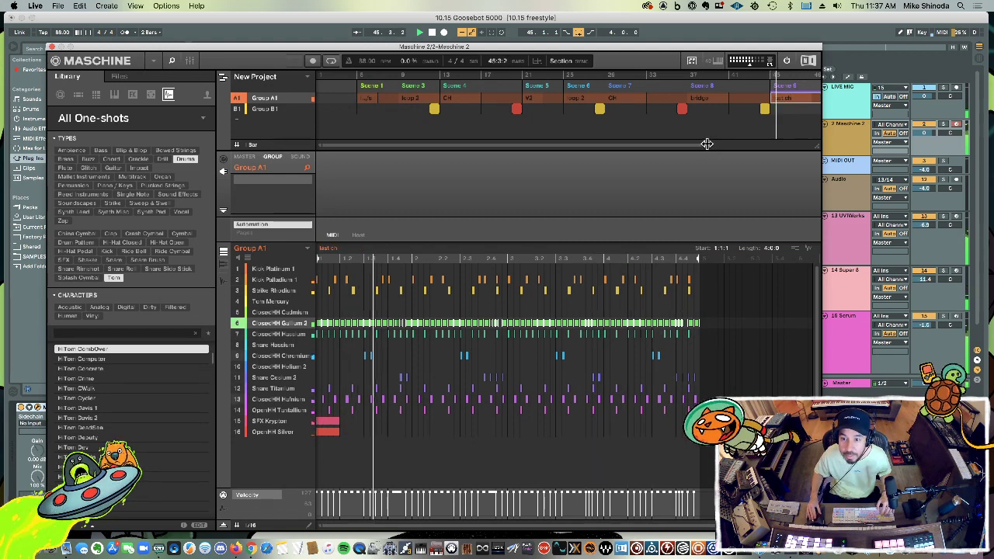
pyautogui.moveTo(711, 146); pyautogui.dragTo(787, 149)
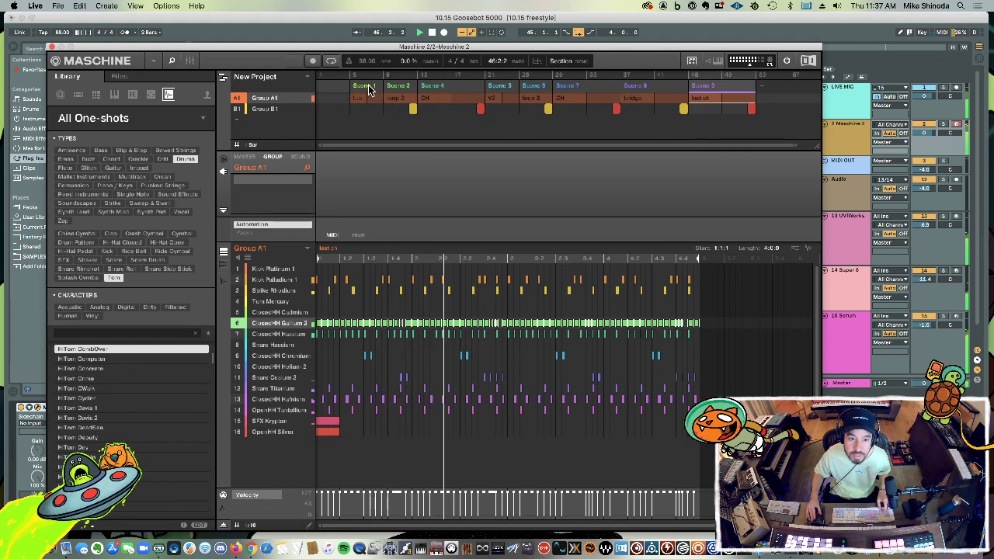
# Step: Add a section at bar 53 in Maschine and place a copy of the bridge section there
pyautogui.click(760, 85)
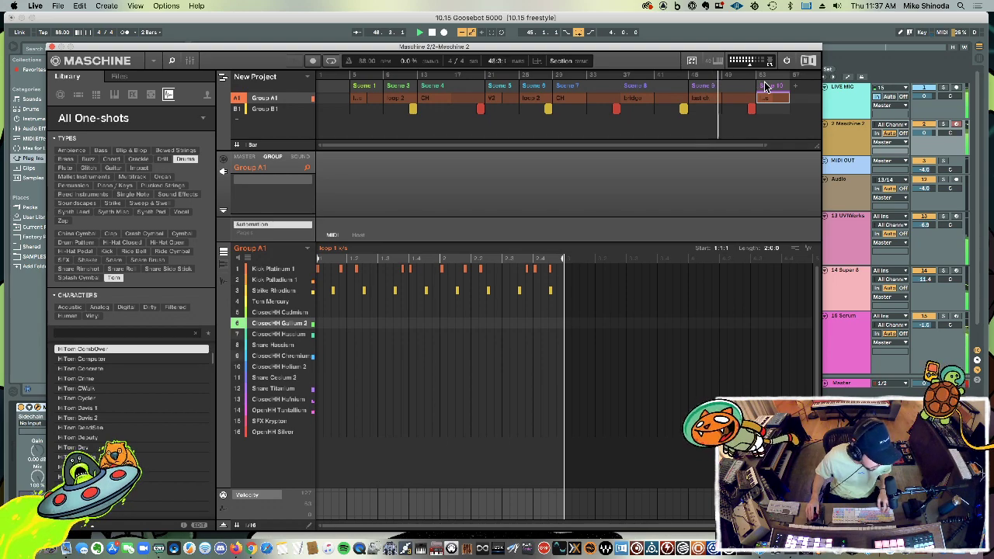
pyautogui.moveTo(649, 48); pyautogui.dragTo(666, 173)
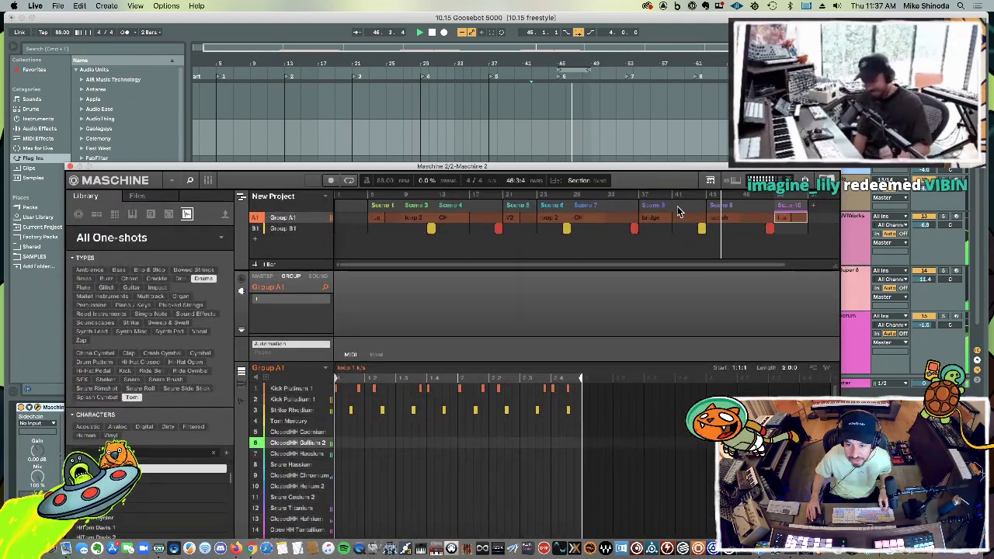
pyautogui.moveTo(677, 205); pyautogui.dragTo(768, 208)
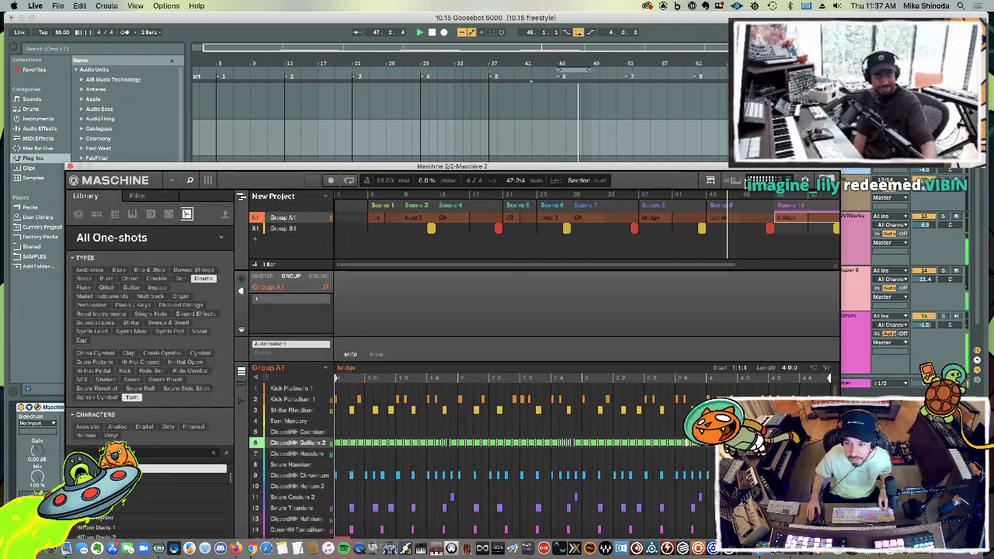
# Step: Duplicate the UVIWorks, Super 8 and Serum clips from bars 37 to 53 so they repeat from bar 53 to 69
pyautogui.moveTo(740, 172); pyautogui.dragTo(667, 365)
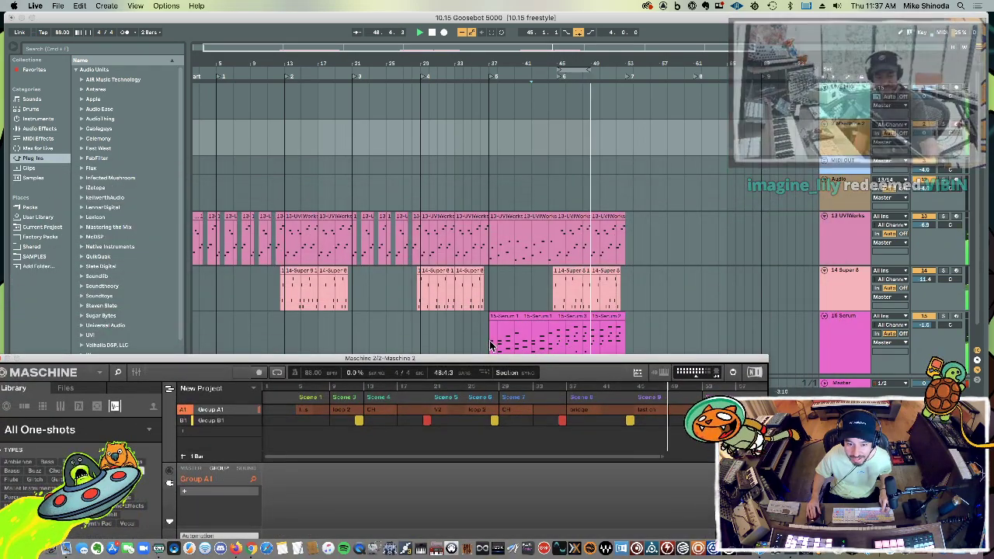
pyautogui.moveTo(491, 333); pyautogui.dragTo(622, 235)
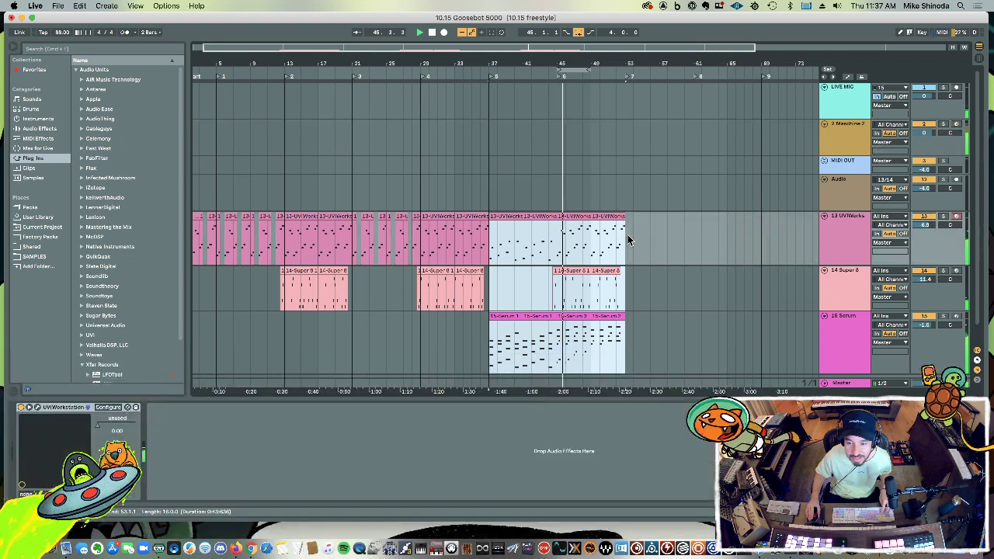
pyautogui.press('super+d')
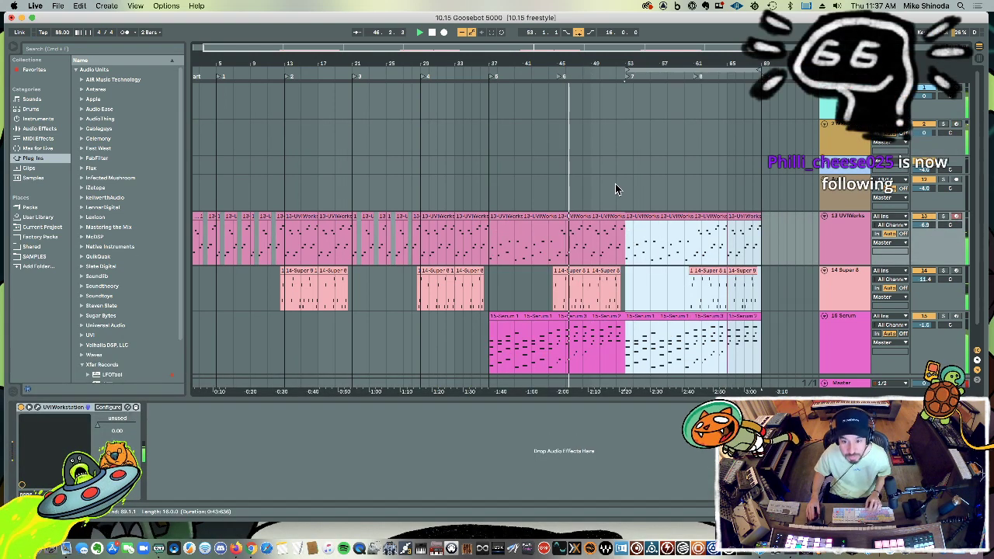
pyautogui.click(618, 181)
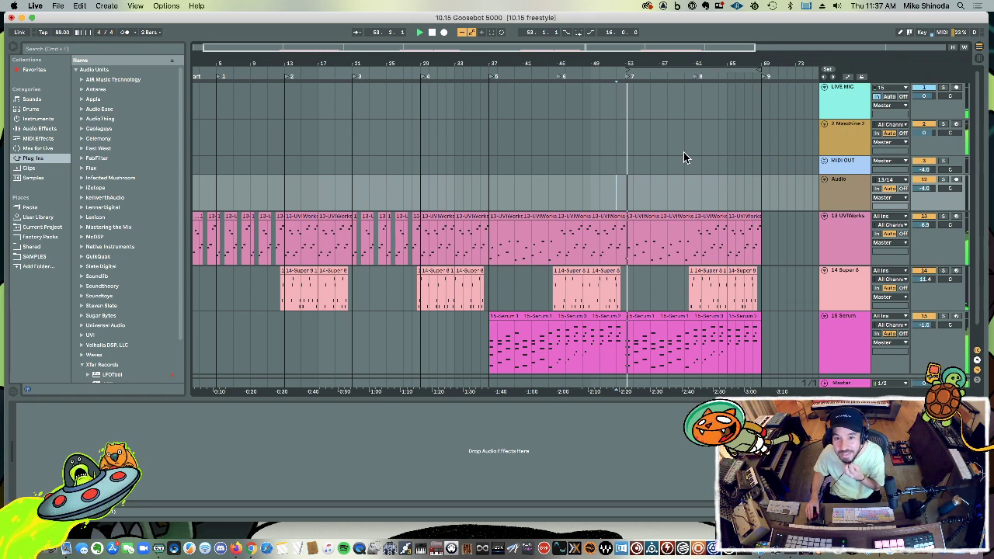
# Step: Raise the upper three notes of each chord in the Serum clip at bar 53 by an octave and play it back
pyautogui.scroll(-1, 684, 161)
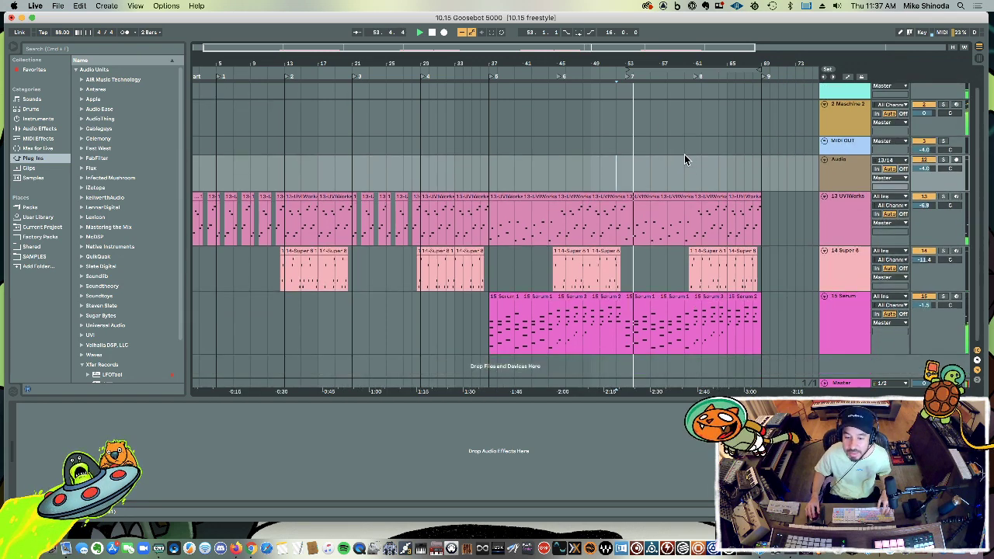
pyautogui.doubleClick(643, 299)
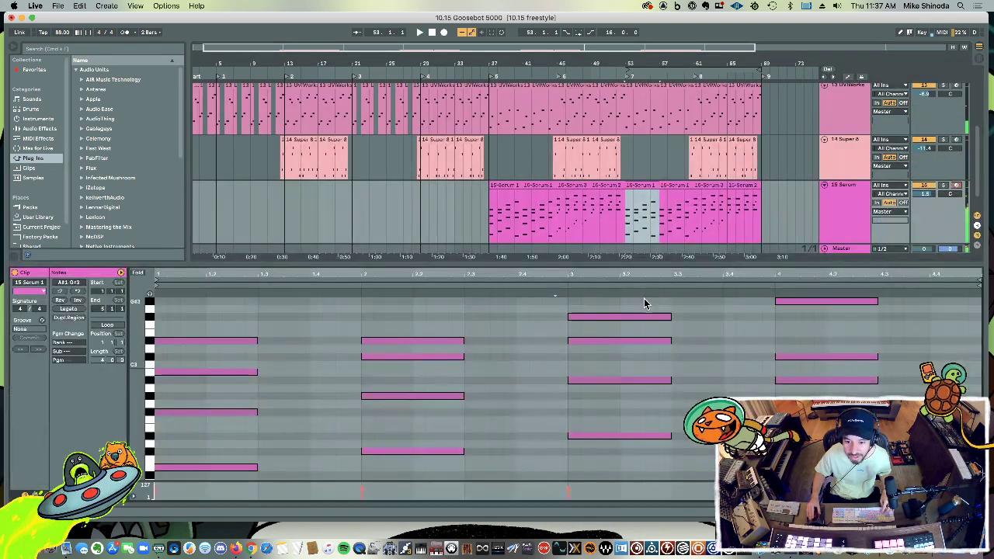
pyautogui.moveTo(207, 419); pyautogui.dragTo(835, 271)
pyautogui.hotkey('shift', 'Up')
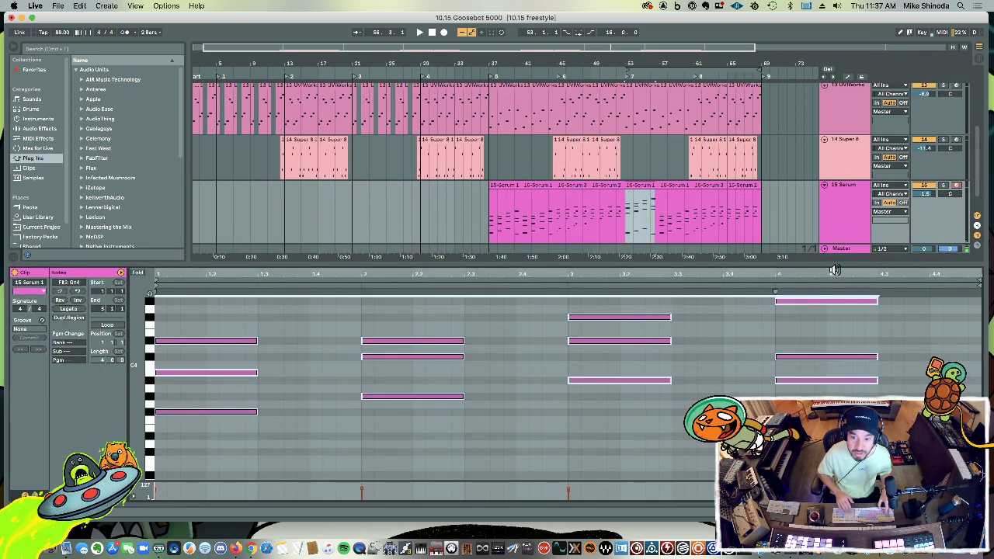
pyautogui.press('space')
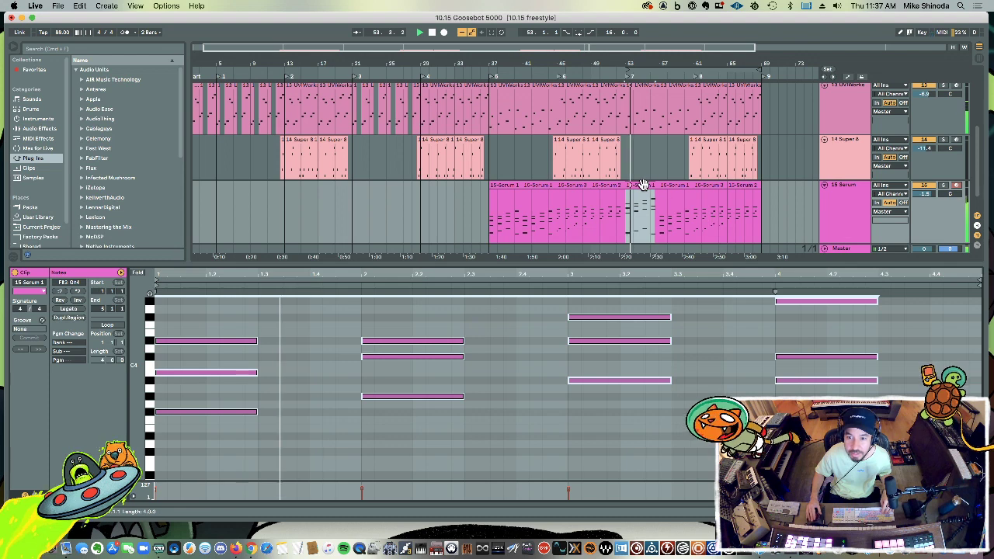
# Step: Give the Serum clip at bar 57 the same octave-raised upper notes and select the Serum track from bar 61 to 71
pyautogui.click(665, 188)
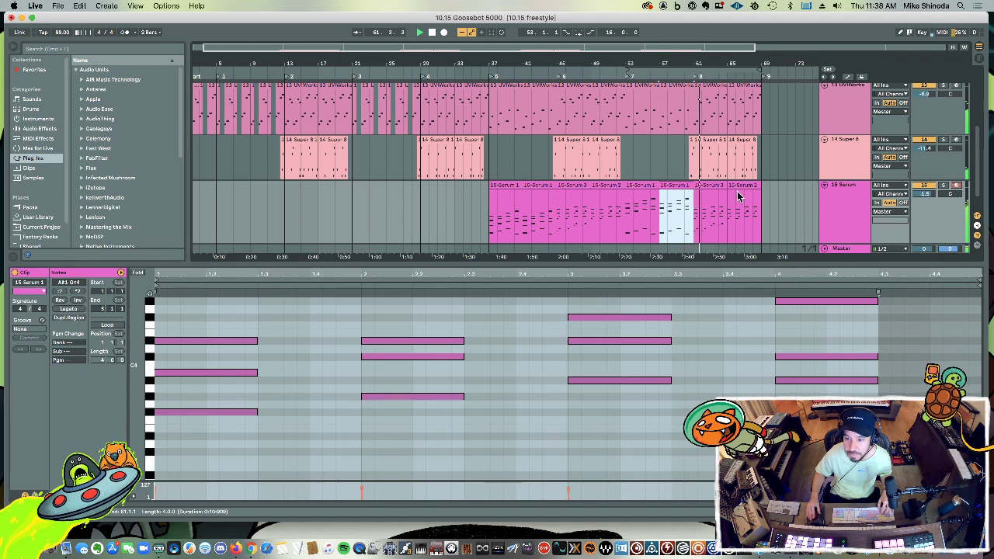
pyautogui.moveTo(777, 194); pyautogui.dragTo(691, 196)
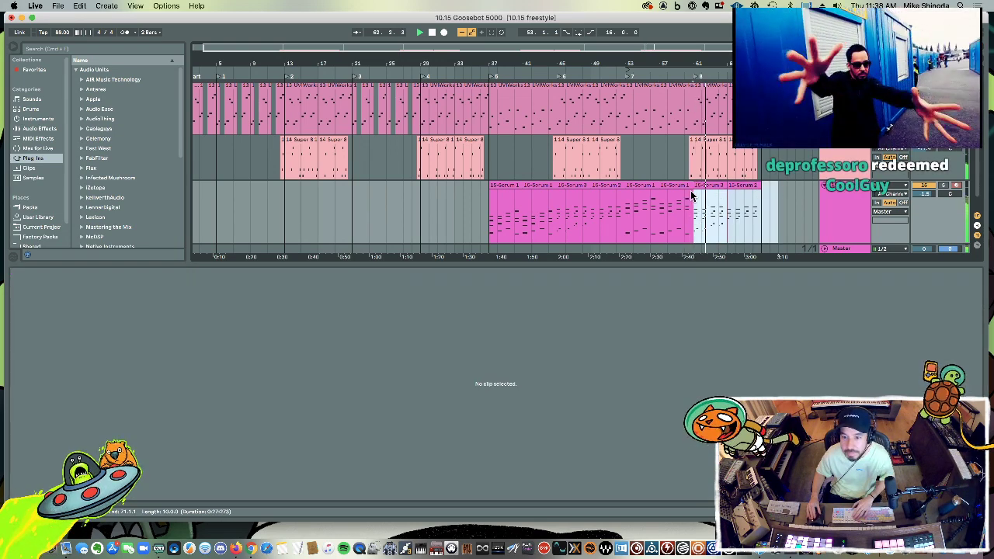
# Step: Inspect the notes of the 15 Serum clips around bar 61 and bars 45 to 53 during playback
pyautogui.scroll(3, 710, 190)
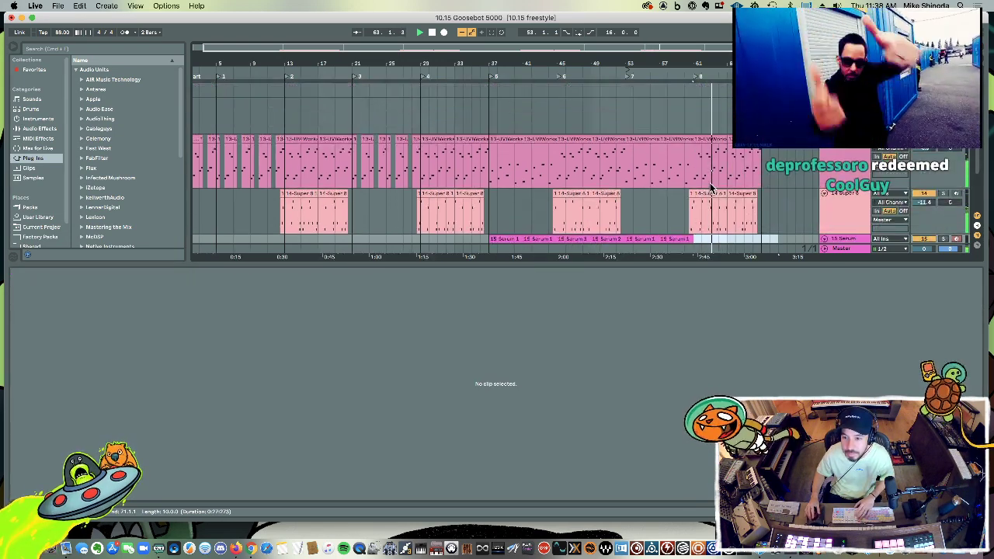
pyautogui.scroll(-3, 710, 186)
pyautogui.click(728, 184)
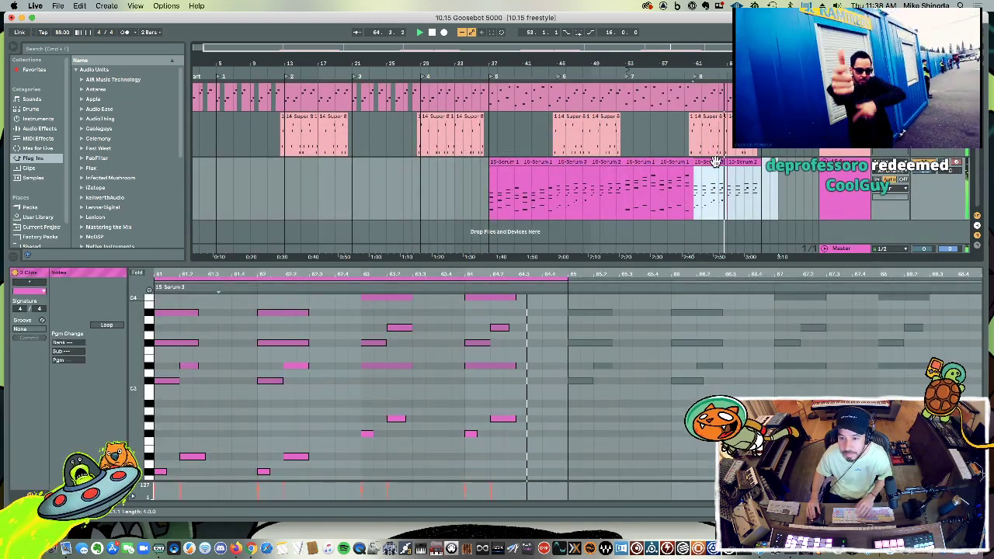
pyautogui.click(570, 164)
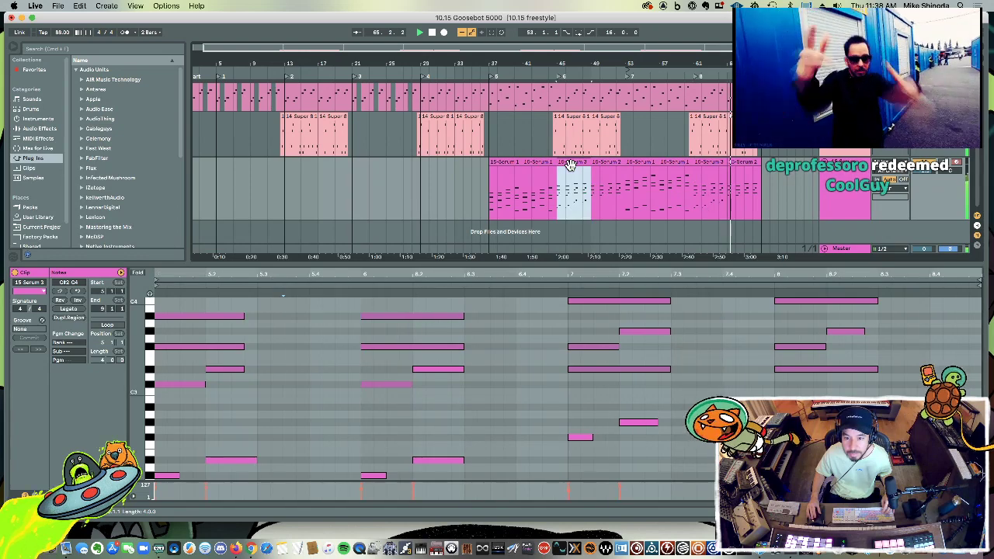
pyautogui.click(608, 165)
pyautogui.scroll(1, 787, 160)
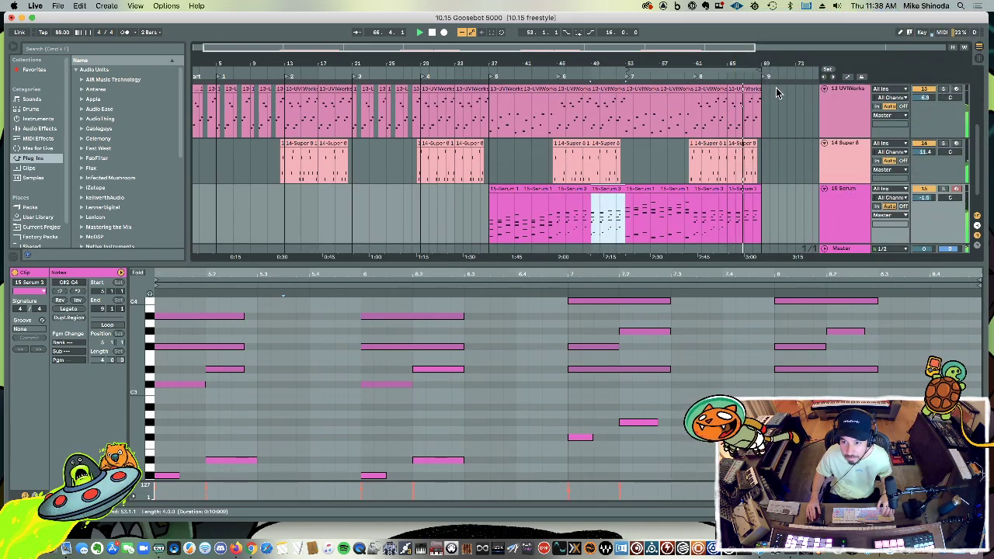
# Step: Delete the end of the last 13 UVIWorks clip from bar 68 onward and check the trimmed ending
pyautogui.click(763, 125)
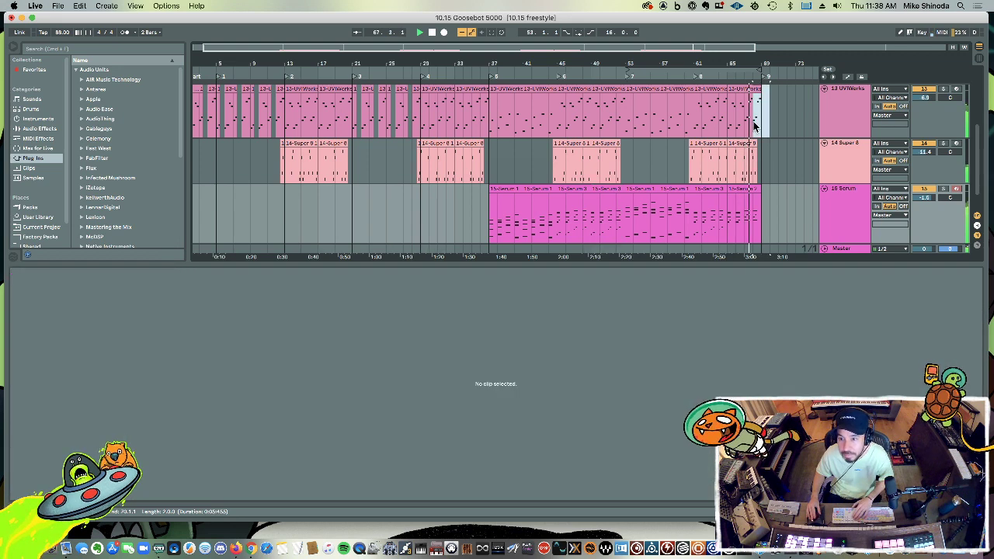
pyautogui.click(753, 124)
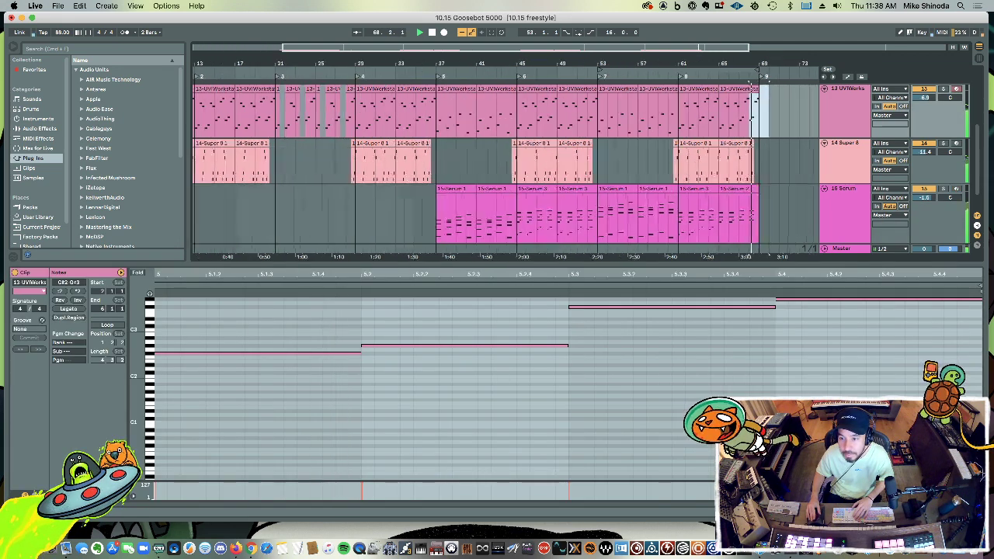
pyautogui.scroll(3, 737, 122)
pyautogui.press('Delete')
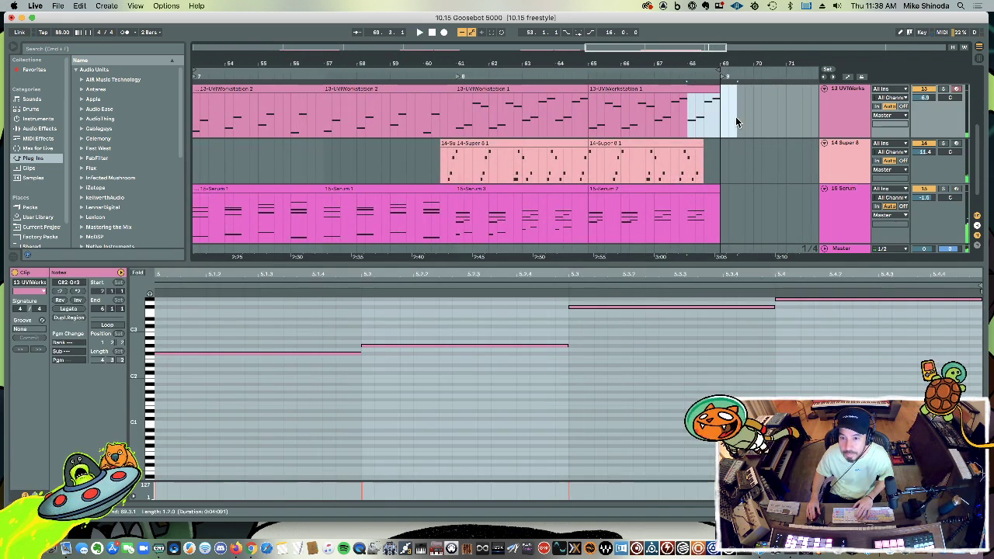
pyautogui.click(651, 128)
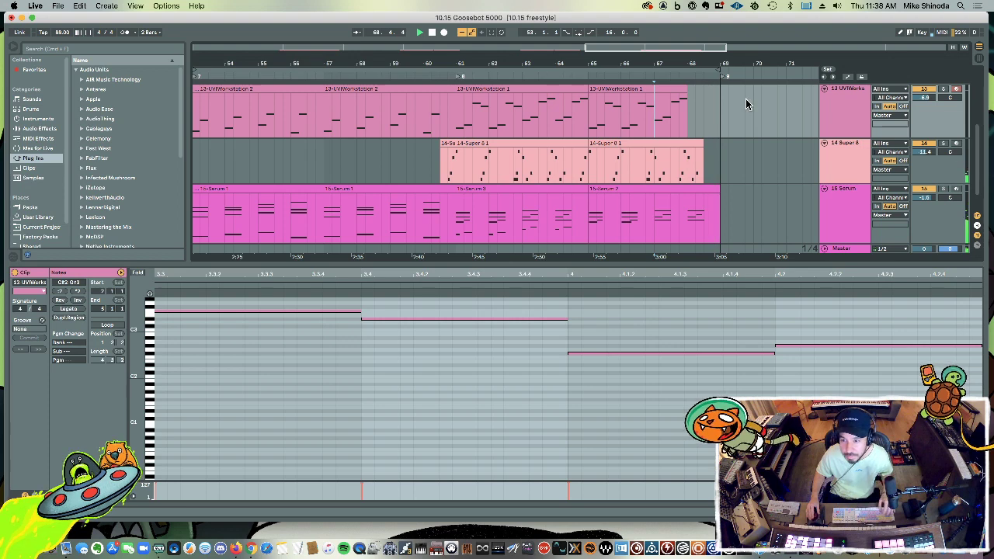
# Step: Play the arrangement from the very beginning
pyautogui.moveTo(741, 67); pyautogui.dragTo(241, 155)
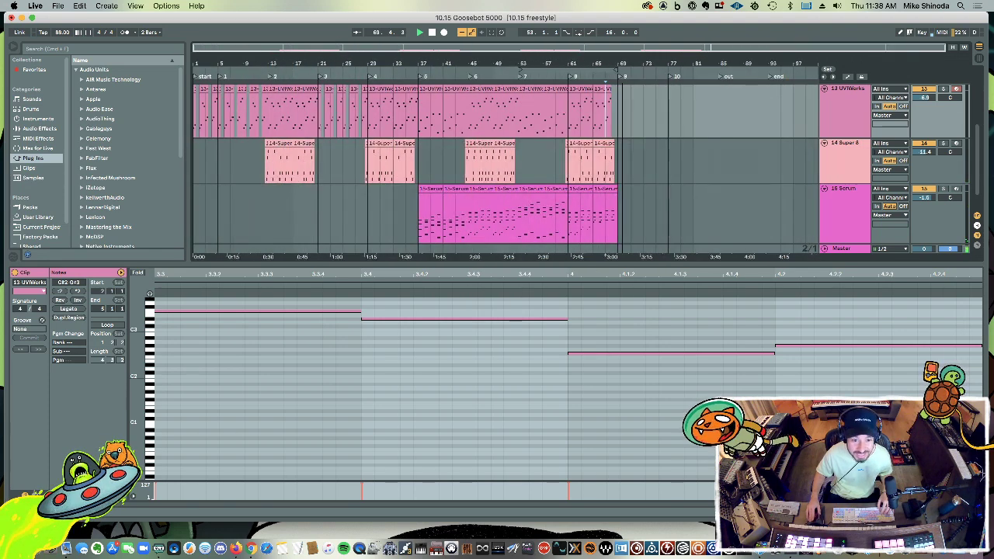
pyautogui.click(197, 169)
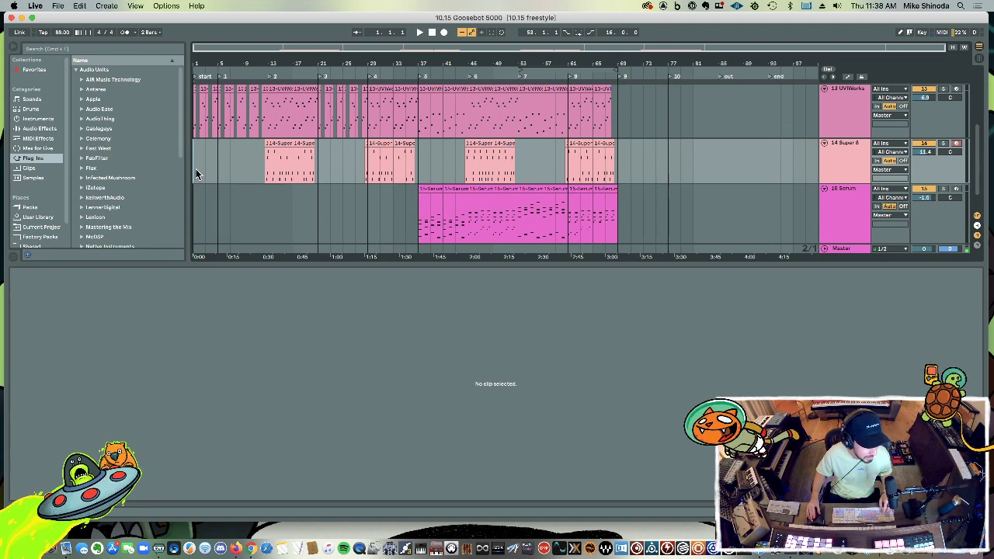
pyautogui.press('space')
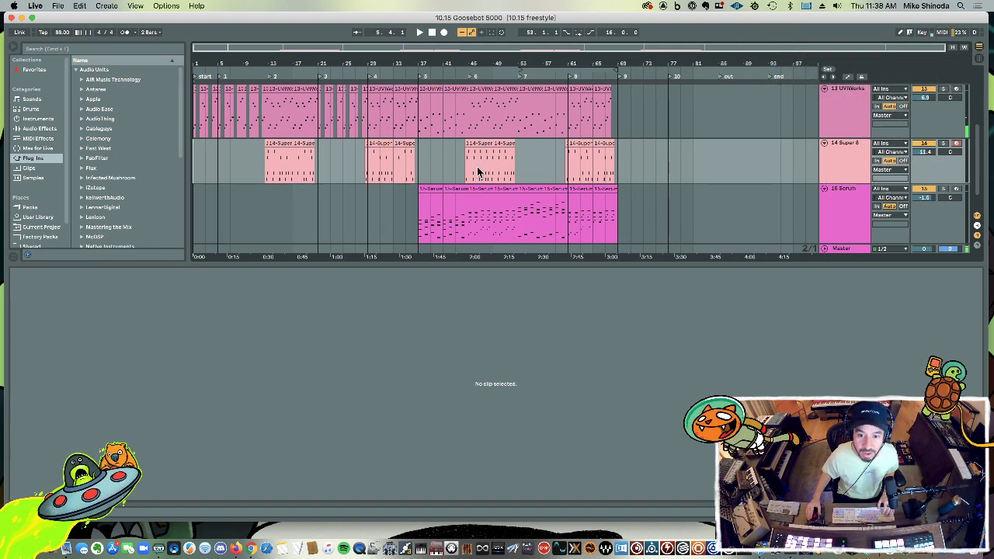
# Step: Move the MIDI OUT group above the Maschine 2 track, unfolded, and select its Prophet track
pyautogui.press('super+alt+l')
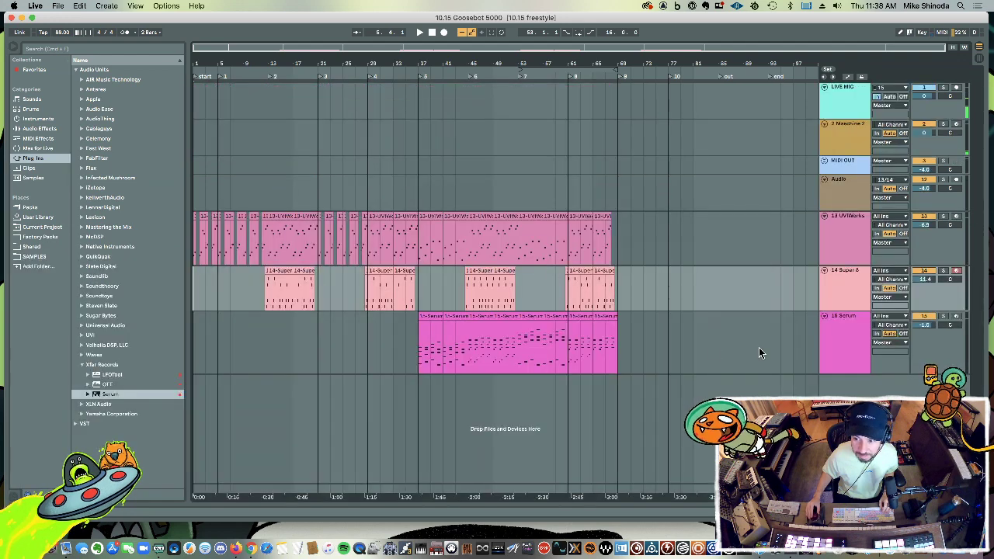
pyautogui.click(855, 331)
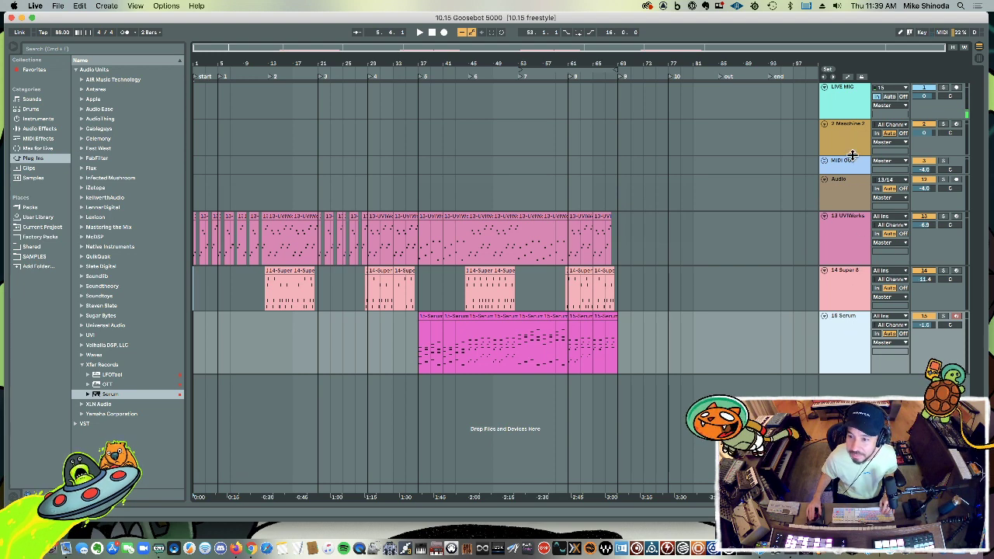
pyautogui.moveTo(852, 157)
pyautogui.mouseDown()
pyautogui.moveTo(854, 130)
pyautogui.moveTo(852, 195)
pyautogui.moveTo(859, 161)
pyautogui.mouseUp()
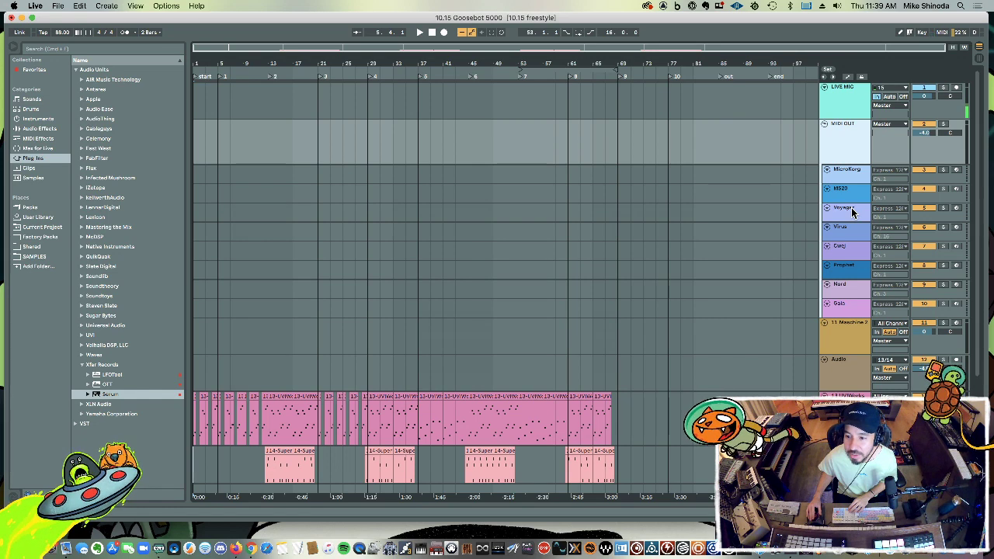
pyautogui.click(849, 270)
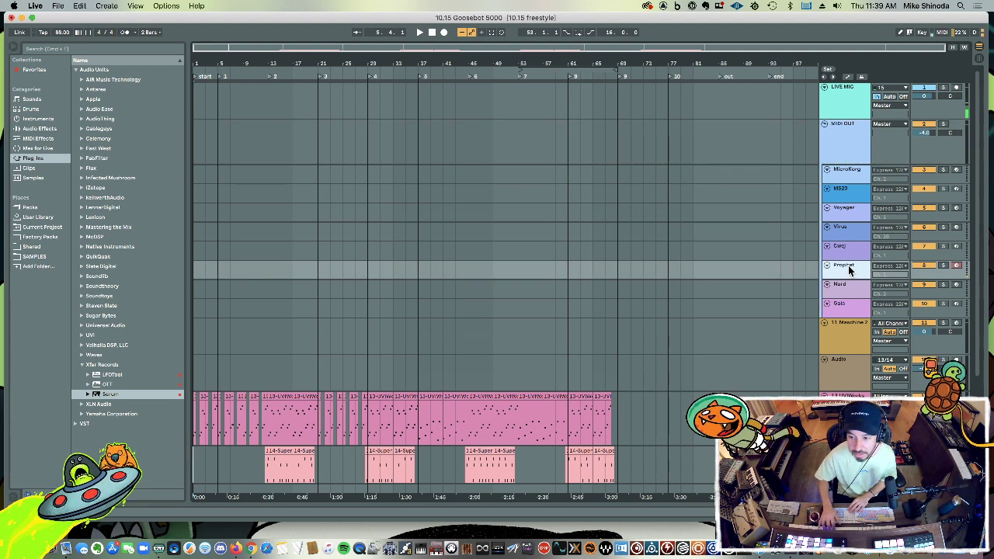
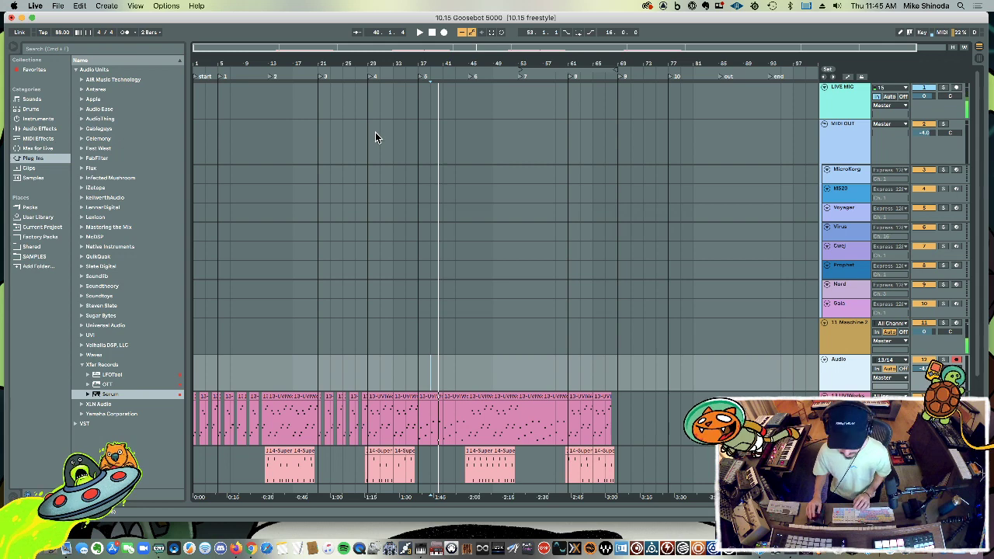
# Step: Rename the Audio track to Prophet 1 and record a take on it from bar 1 to about bar 23
pyautogui.press('space')
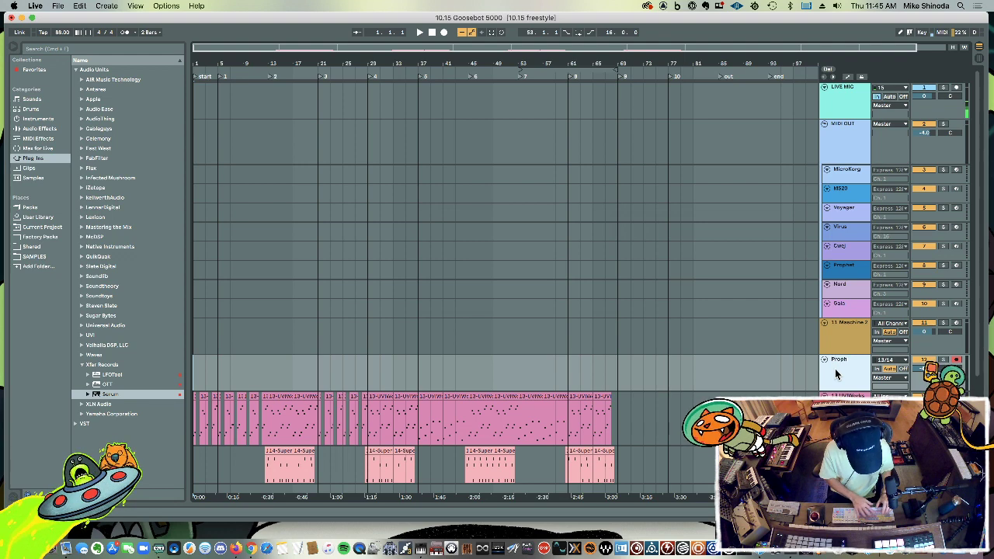
pyautogui.press('F9')
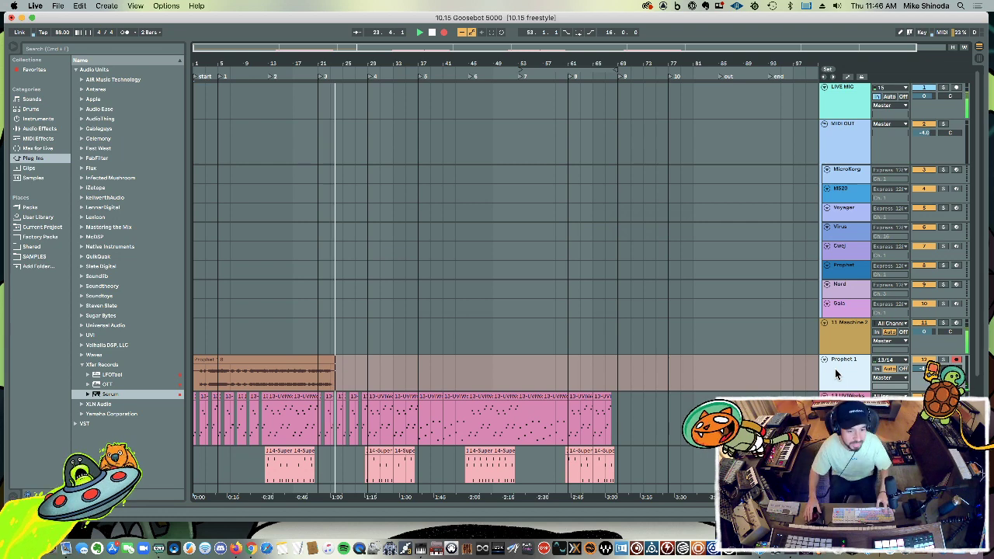
pyautogui.press('space')
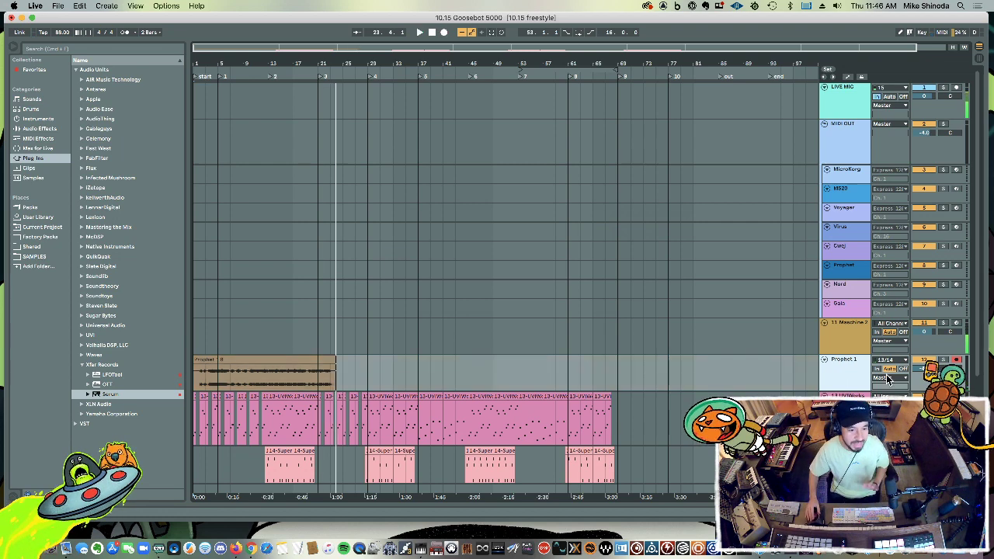
# Step: Listen to the opening of the recorded Prophet 1 clip and delete its first eight bars
pyautogui.click(309, 360)
pyautogui.doubleClick(310, 360)
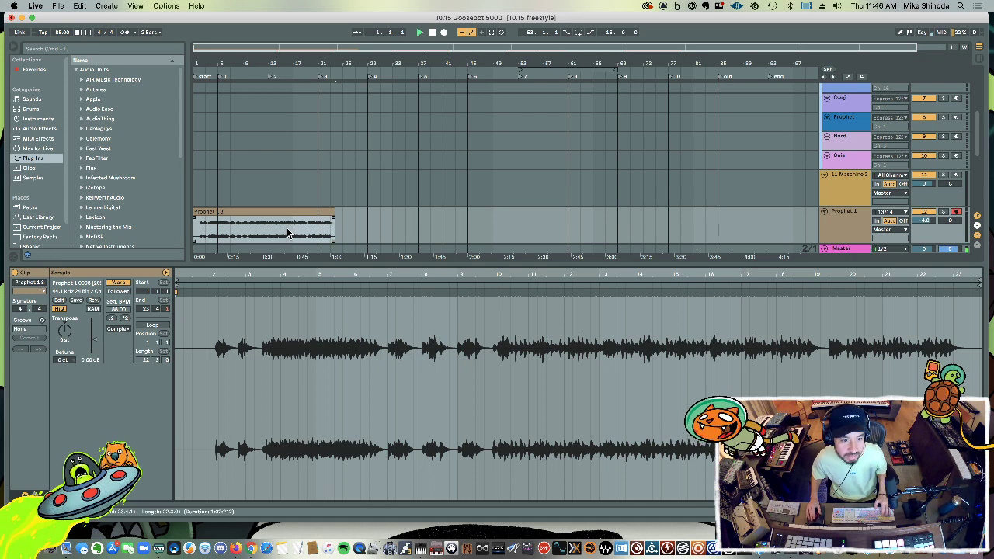
pyautogui.press('space')
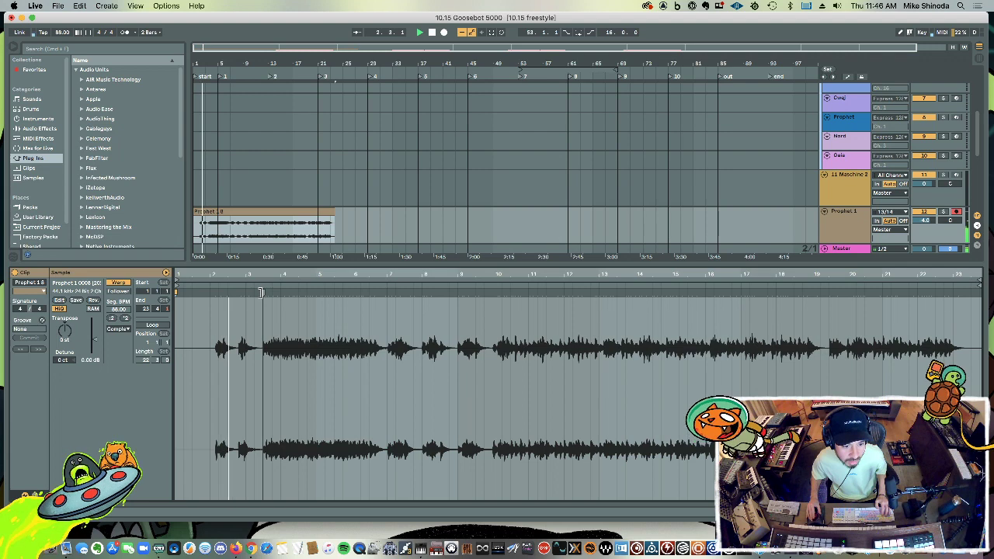
pyautogui.press('space')
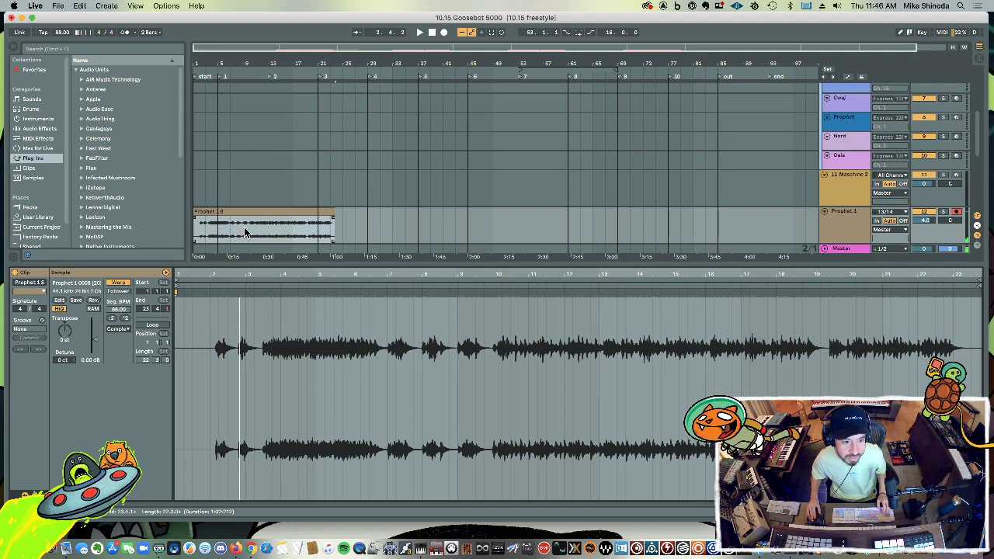
pyautogui.moveTo(244, 228); pyautogui.dragTo(194, 228)
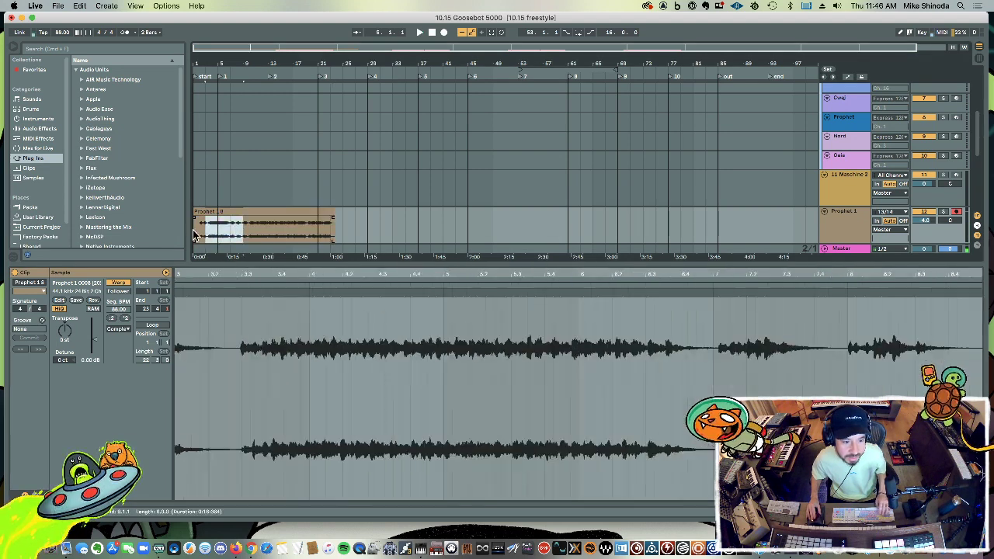
pyautogui.press('Delete')
# Step: Play the remaining Prophet 1 recording from bar 9 and add a warp marker at bar 10
pyautogui.press('space')
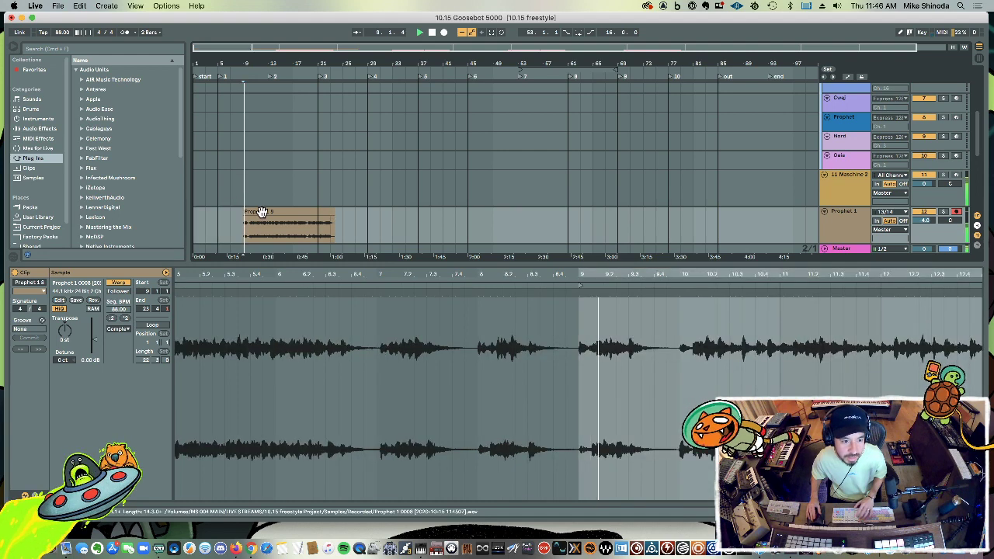
pyautogui.moveTo(252, 274); pyautogui.dragTo(363, 293)
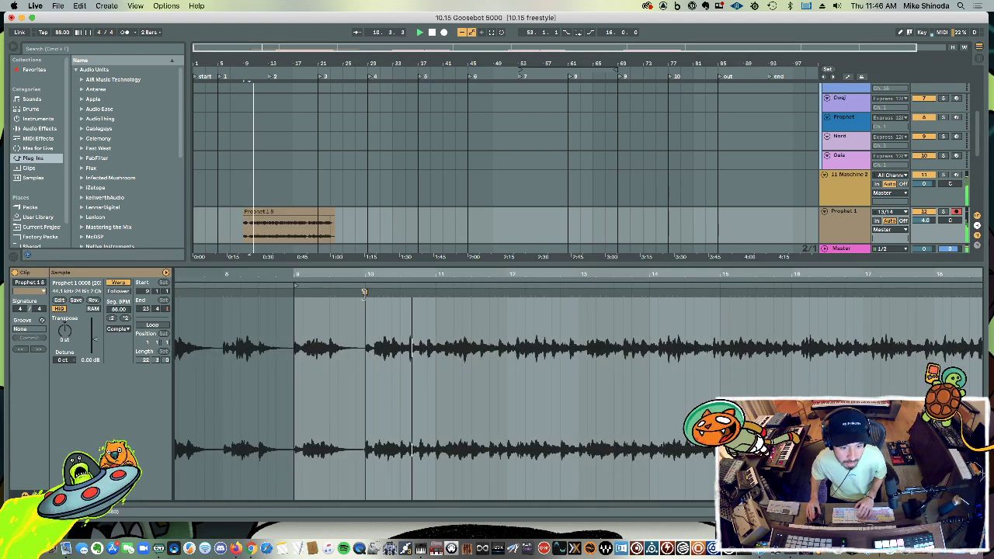
pyautogui.doubleClick(363, 293)
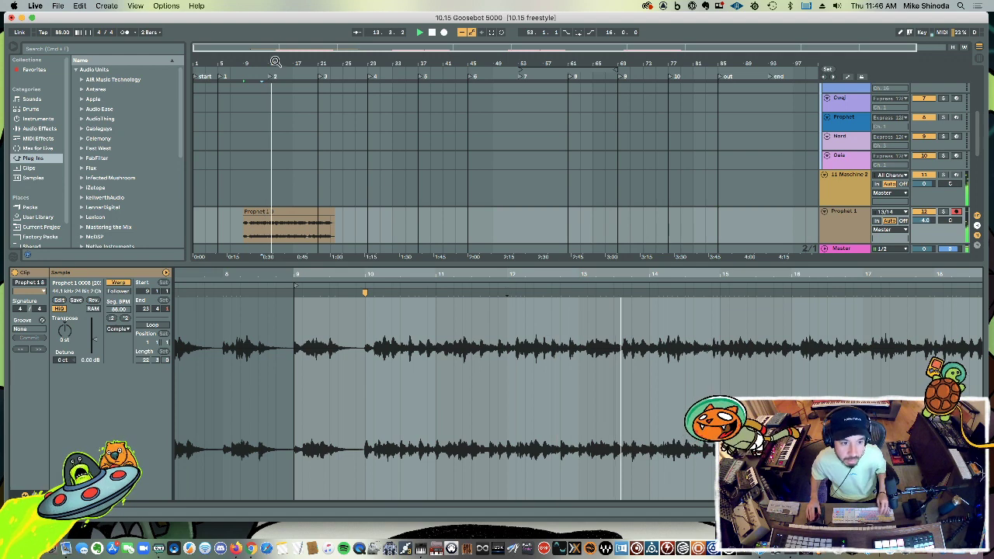
# Step: Copy the half-bar phrase at 14.3 to 15.1 of the Prophet 1 recording over bar 9.3 to 10.1
pyautogui.moveTo(268, 86); pyautogui.dragTo(315, 144)
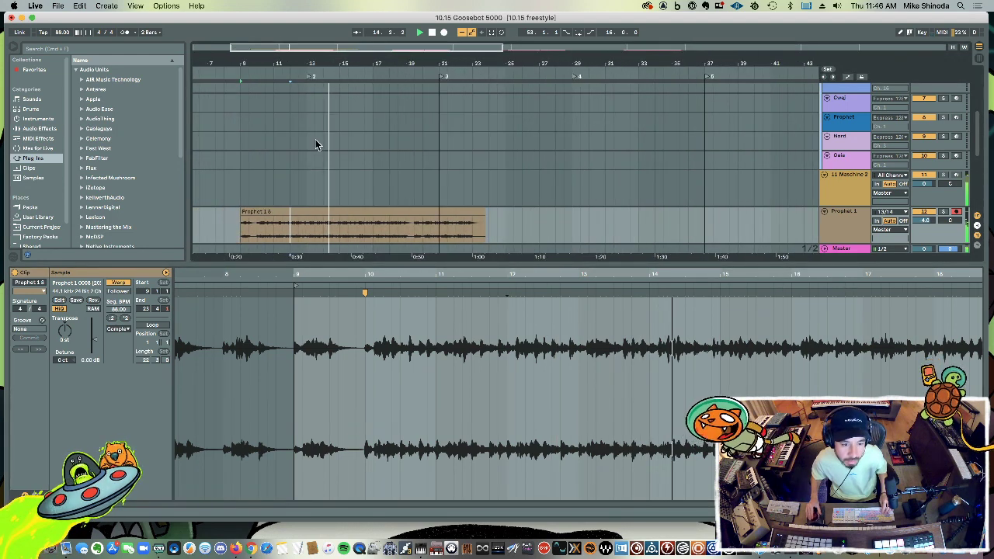
pyautogui.moveTo(332, 227); pyautogui.dragTo(339, 229)
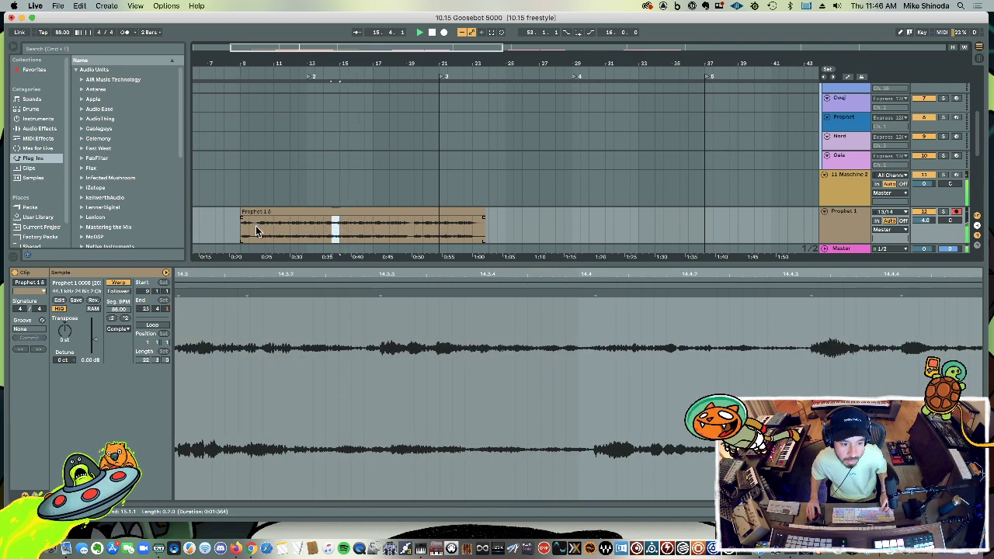
pyautogui.moveTo(249, 231); pyautogui.dragTo(256, 227)
pyautogui.press('super+e')
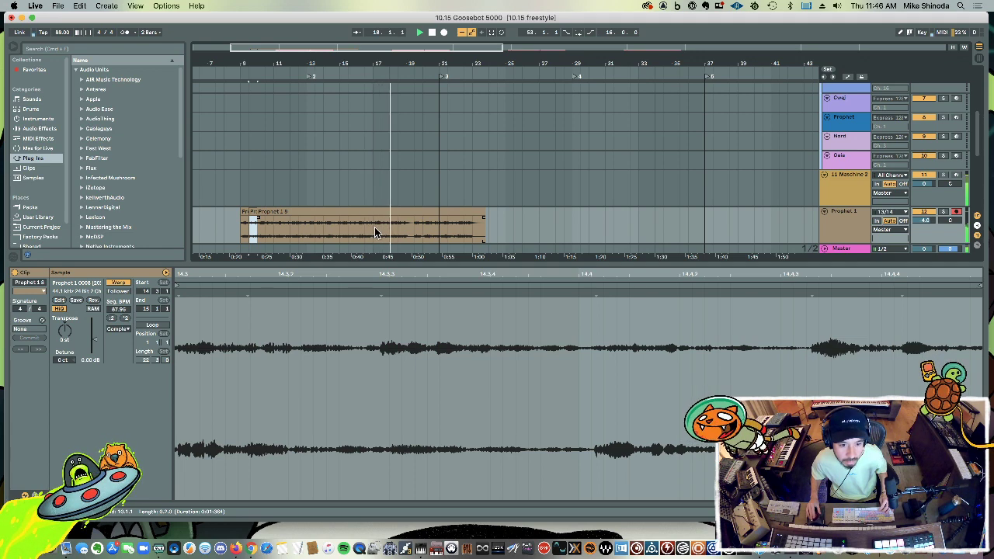
# Step: Split the Prophet 1 recording at bars 10.3 and 11.3, and delete everything after bar 11.3
pyautogui.moveTo(381, 231); pyautogui.dragTo(406, 230)
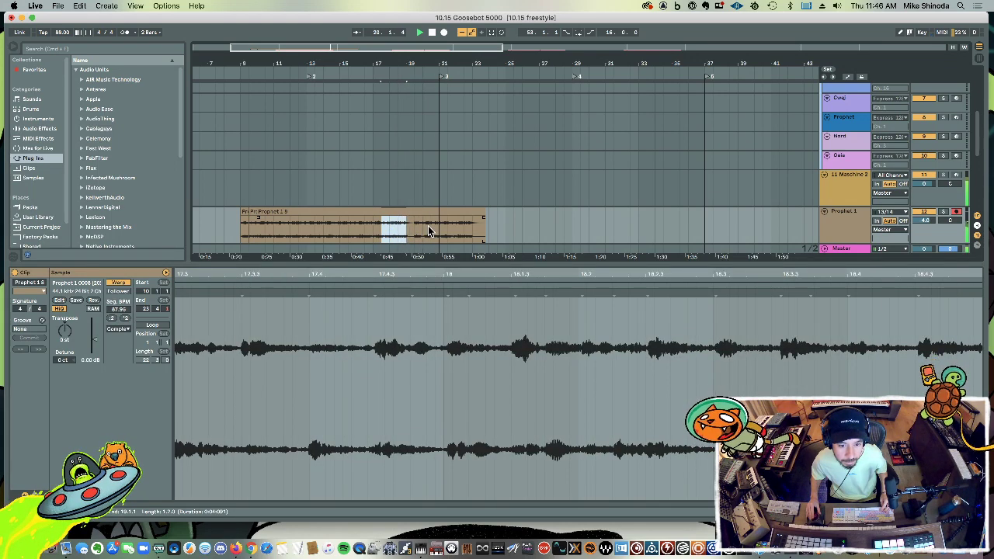
pyautogui.moveTo(431, 225); pyautogui.dragTo(436, 225)
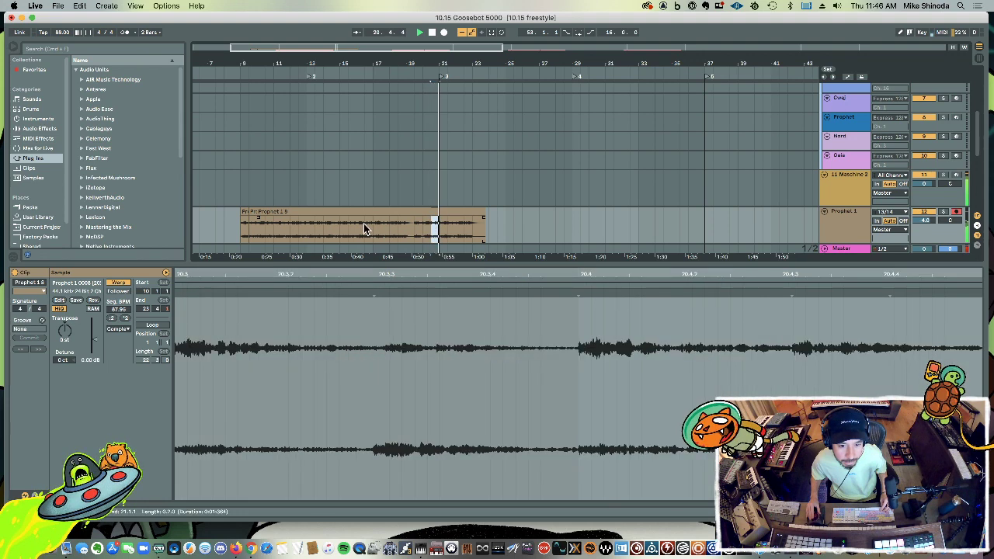
pyautogui.click(265, 228)
pyautogui.click(279, 226)
pyautogui.press('super+e')
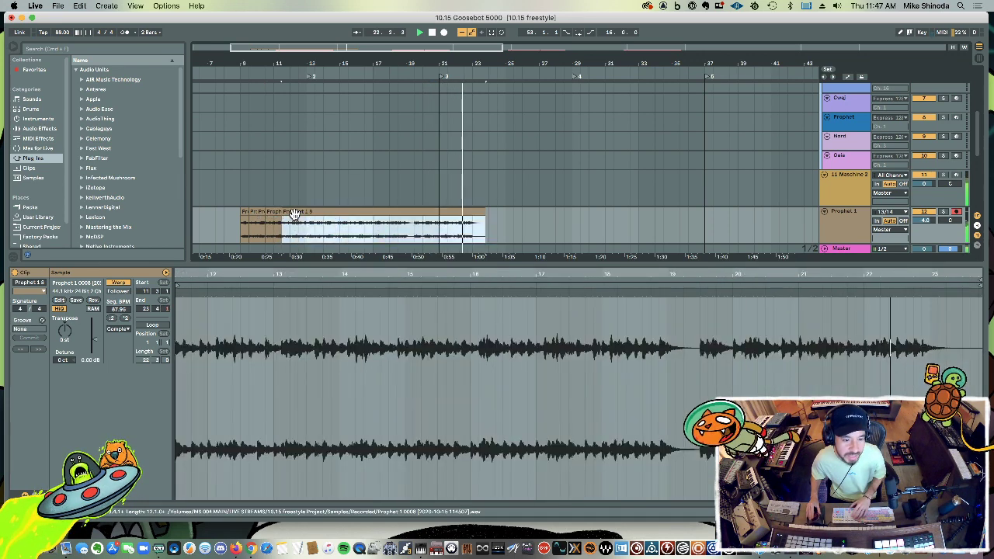
pyautogui.press('Delete')
# Step: Extend the start of the second Prophet 1 piece back to about 9.1.3
pyautogui.click(250, 223)
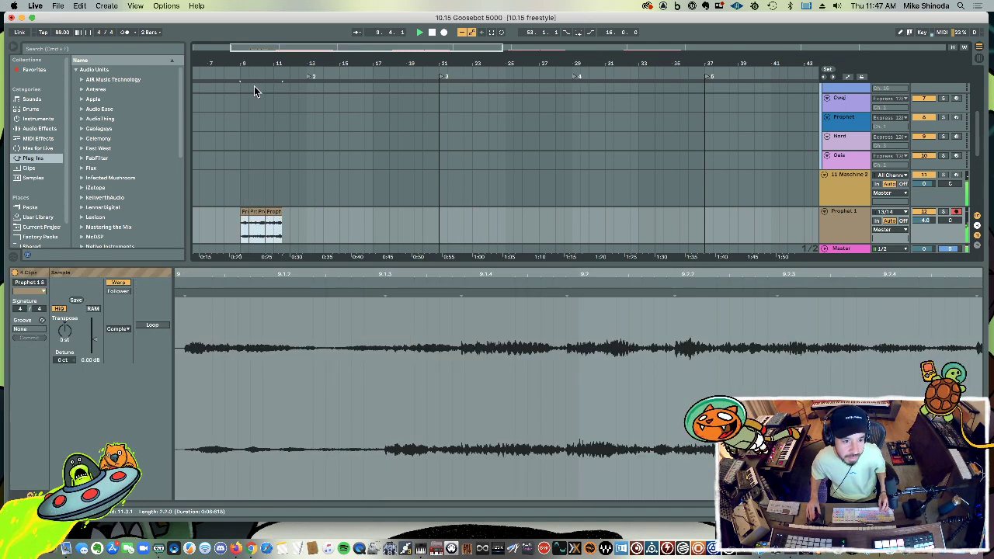
pyautogui.moveTo(253, 63); pyautogui.dragTo(394, 70)
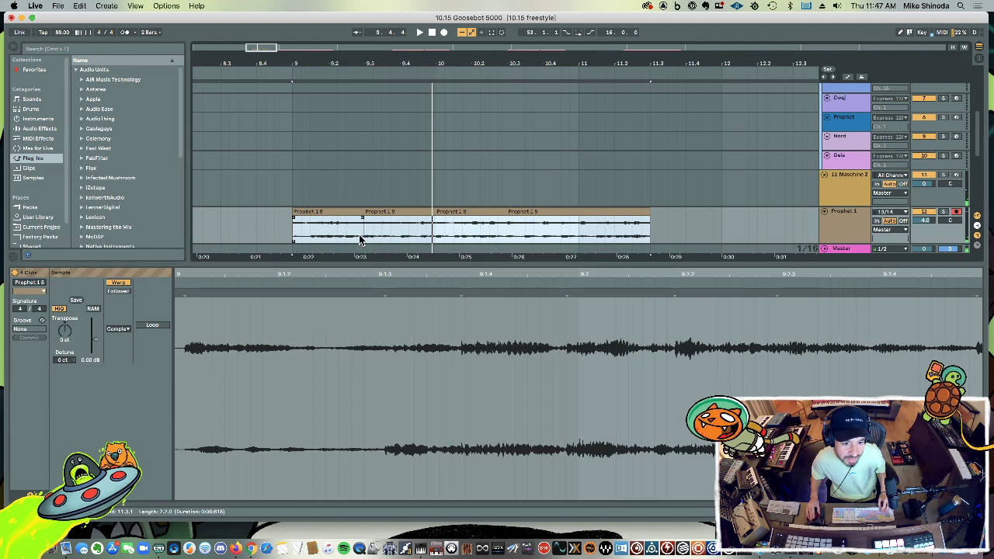
pyautogui.moveTo(367, 211); pyautogui.dragTo(311, 212)
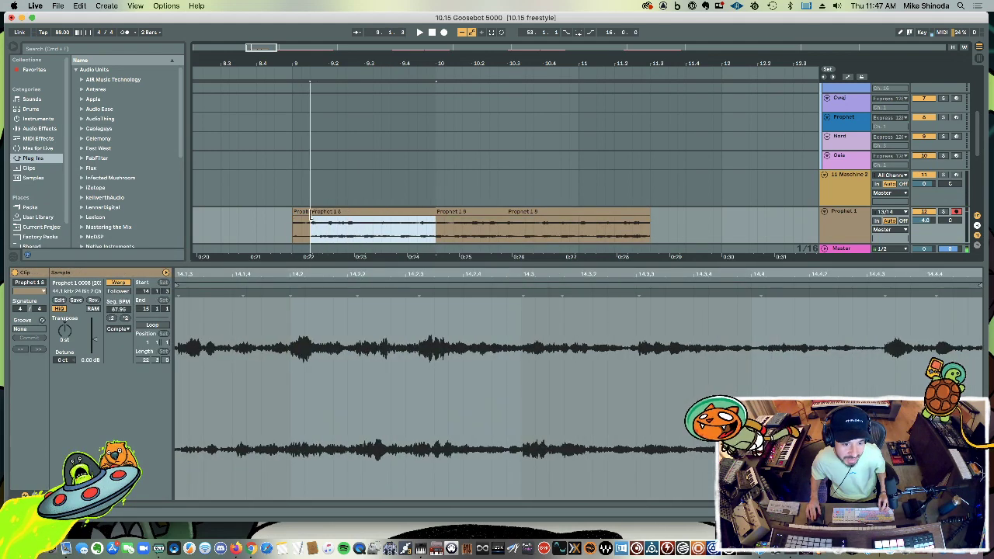
# Step: Play the edited Prophet 1 phrase from bar 9
pyautogui.click(295, 197)
pyautogui.press('space')
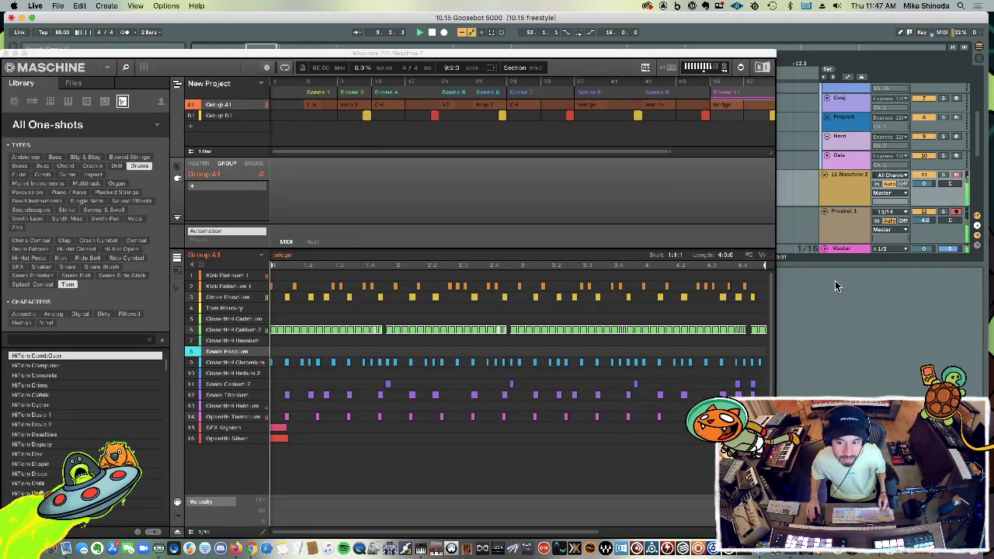
pyautogui.click(799, 208)
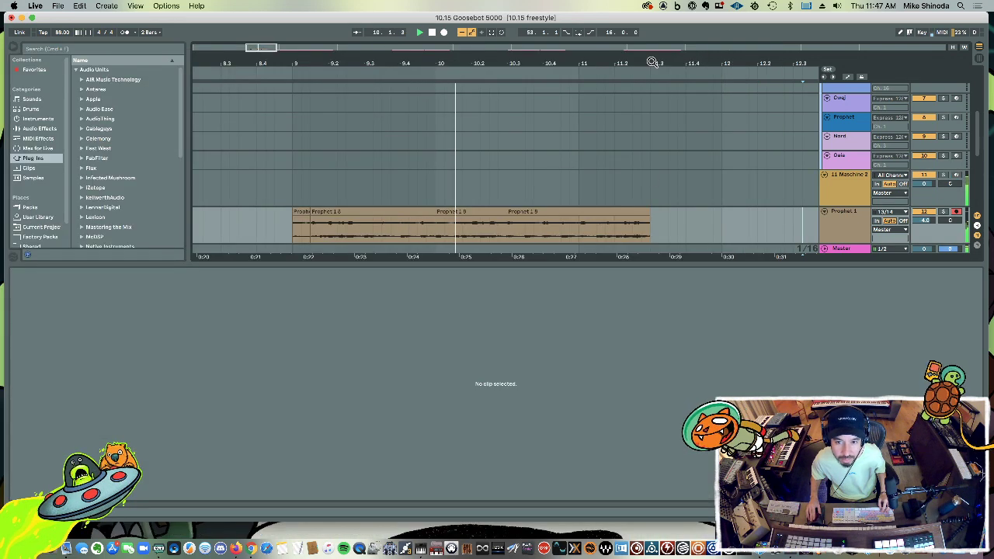
# Step: Move the whole Prophet 1 phrase from bar 9 to the start of section 2 at bar 13
pyautogui.moveTo(653, 62); pyautogui.dragTo(519, 184)
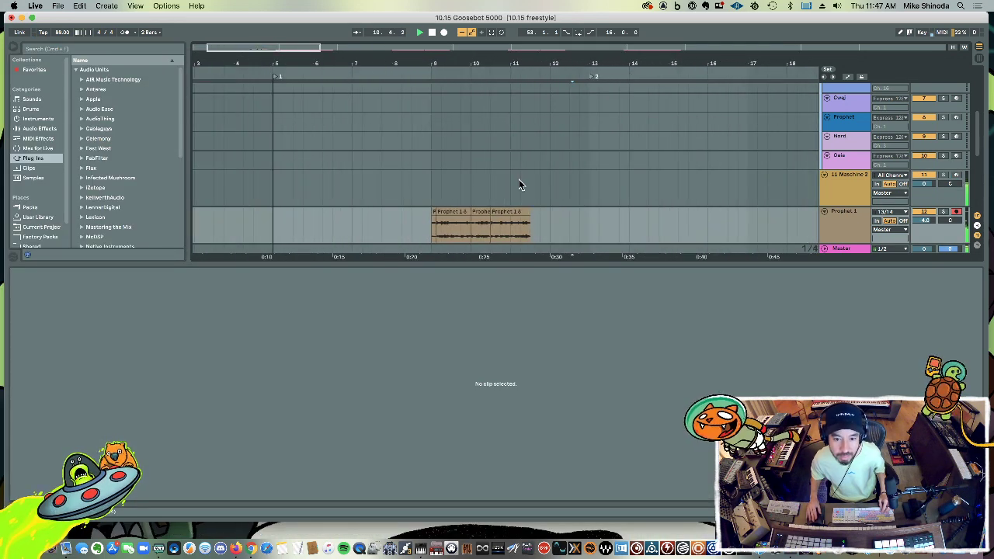
pyautogui.moveTo(531, 218); pyautogui.dragTo(432, 221)
pyautogui.press('Delete')
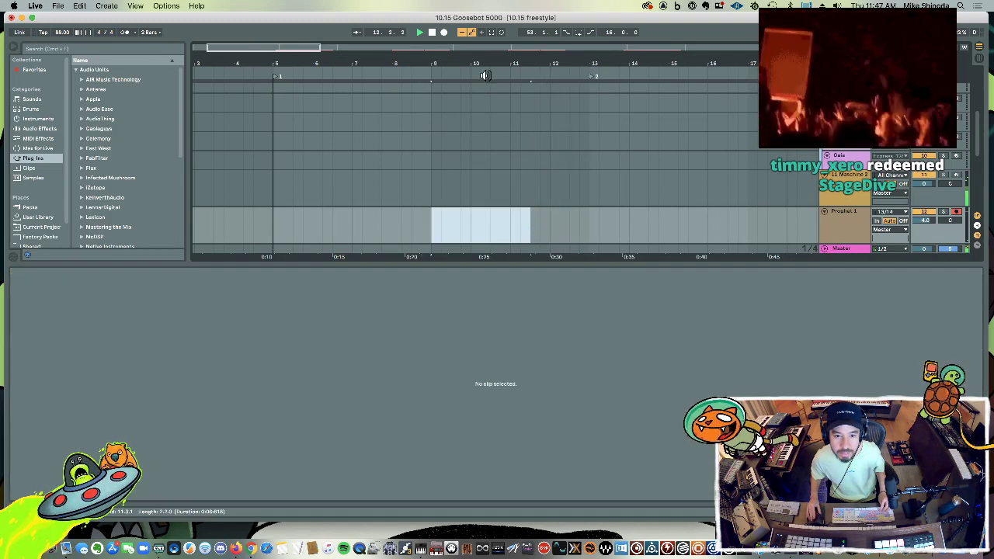
pyautogui.press('-')
pyautogui.press('-')
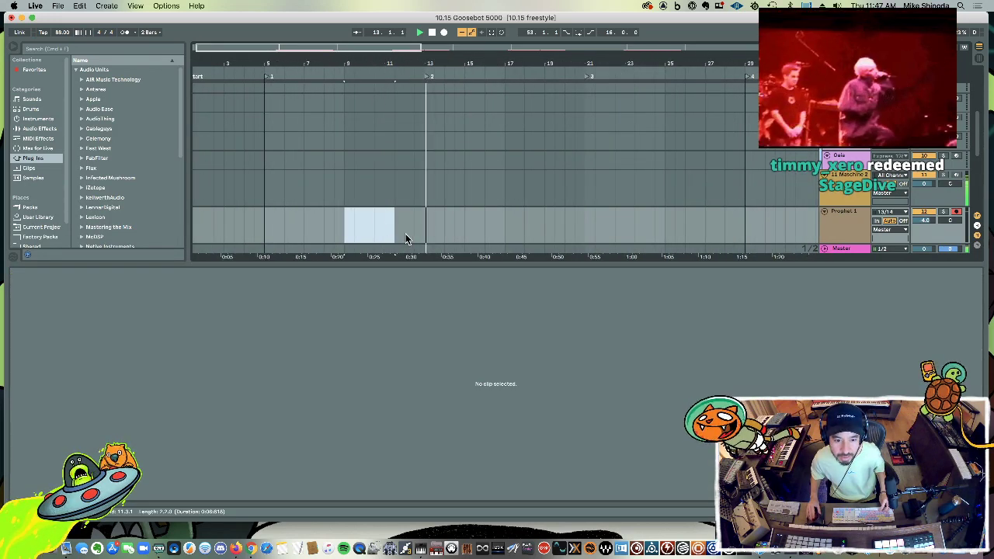
pyautogui.click(423, 228)
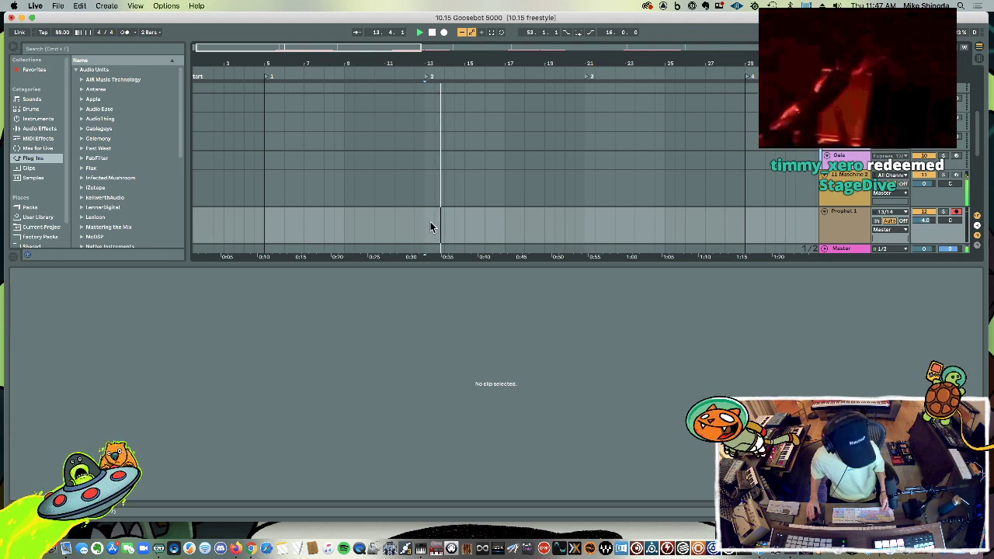
pyautogui.press('super+z')
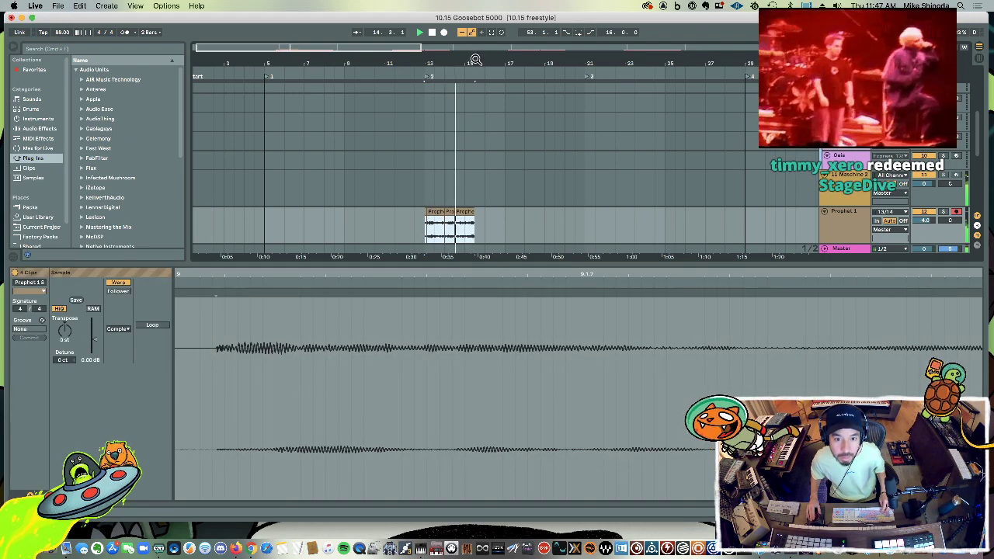
# Step: Extend the last Prophet 1 piece to bar 16, and duplicate bars 14 to 16 of the phrase three times
pyautogui.moveTo(475, 60); pyautogui.dragTo(475, 93)
pyautogui.click(487, 199)
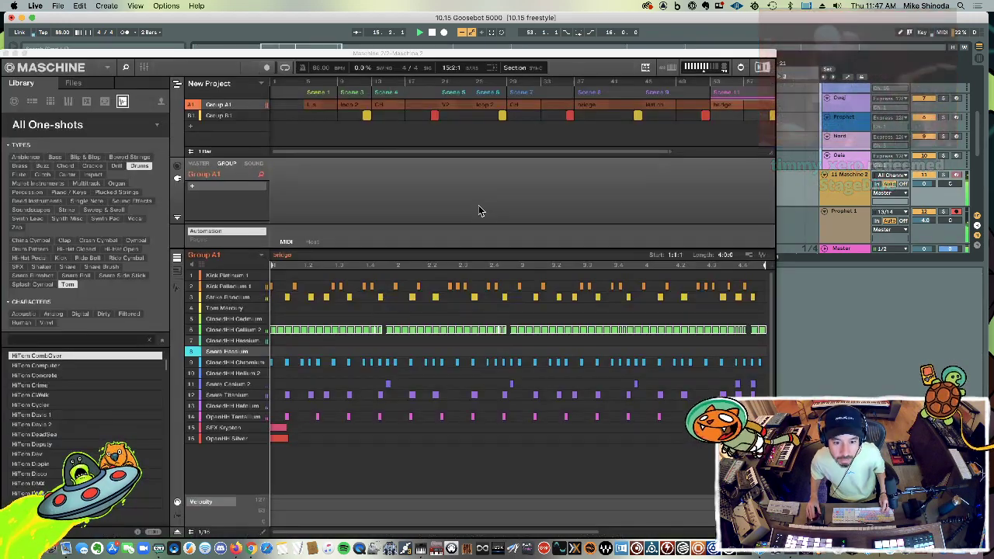
pyautogui.click(783, 219)
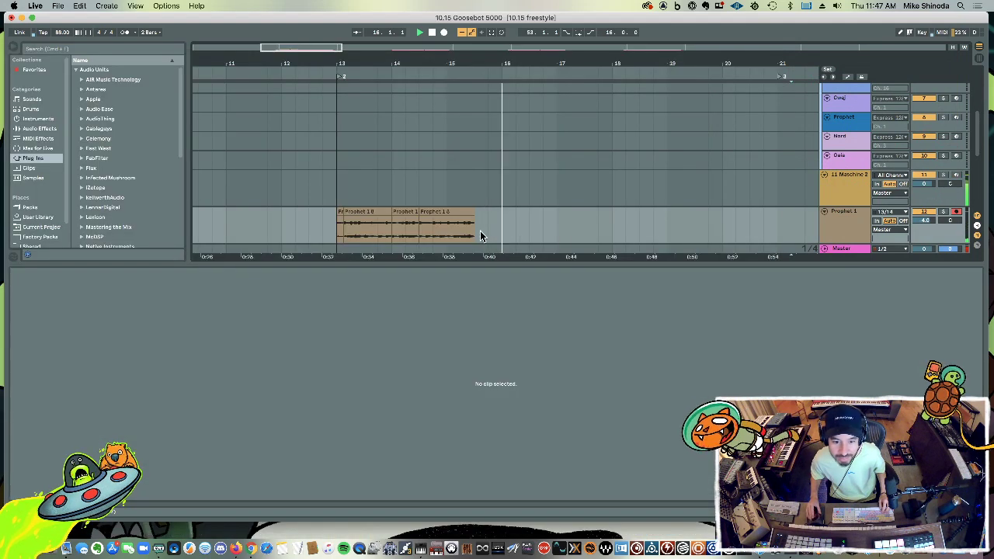
pyautogui.moveTo(474, 237); pyautogui.dragTo(393, 226)
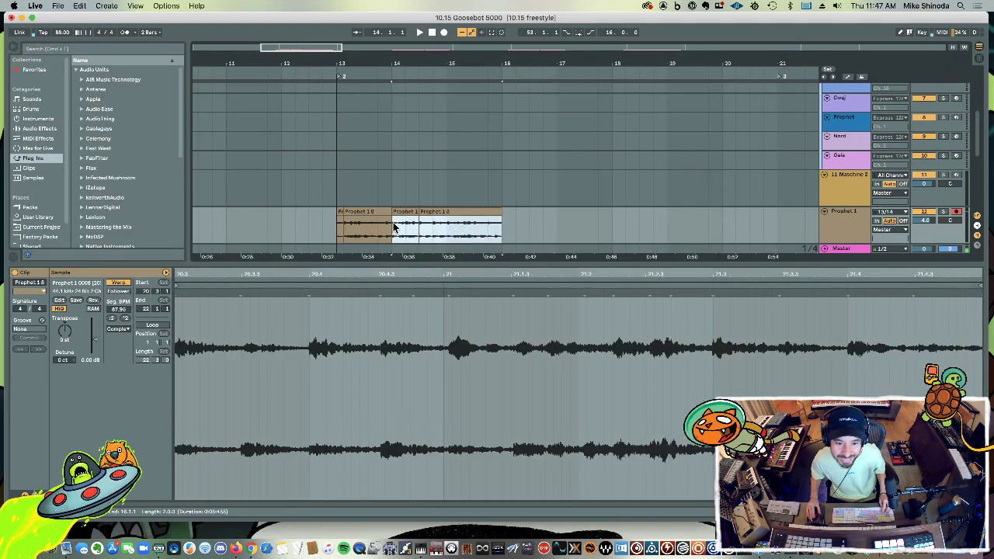
pyautogui.press('super+d')
pyautogui.press('super+d')
pyautogui.press('super+d')
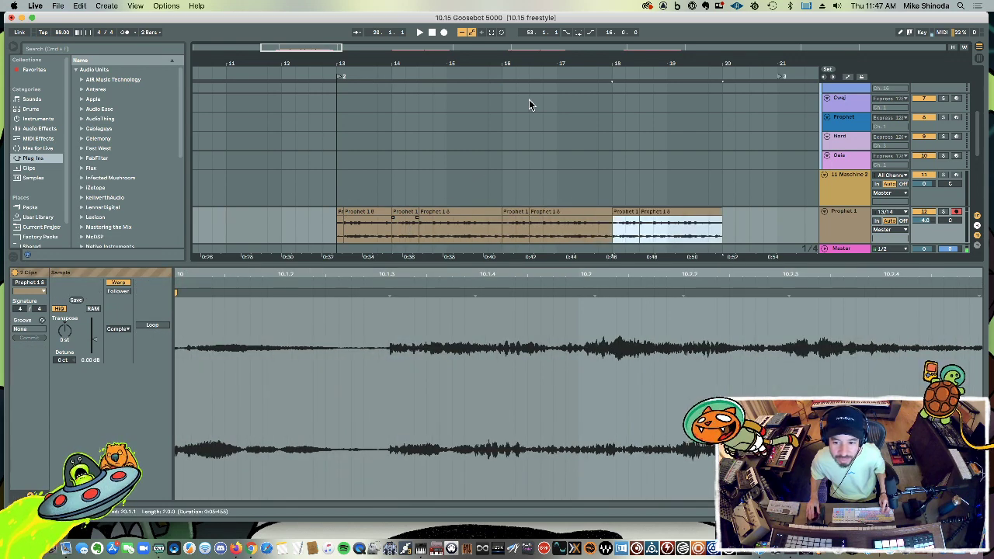
# Step: Delete the Prophet 1 audio after bar 21 and hide the clip view
pyautogui.moveTo(721, 219); pyautogui.dragTo(638, 218)
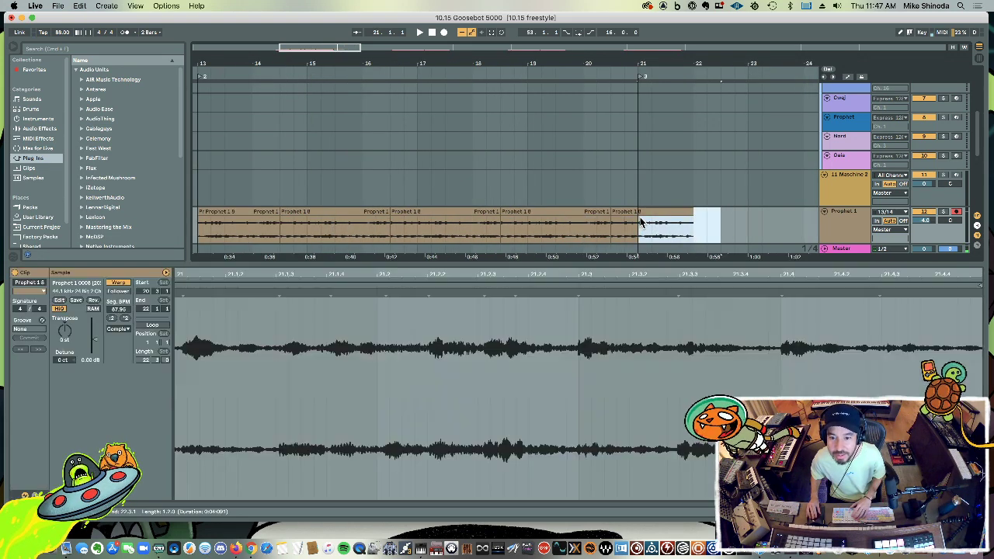
pyautogui.press('Delete')
pyautogui.press('super+alt+l')
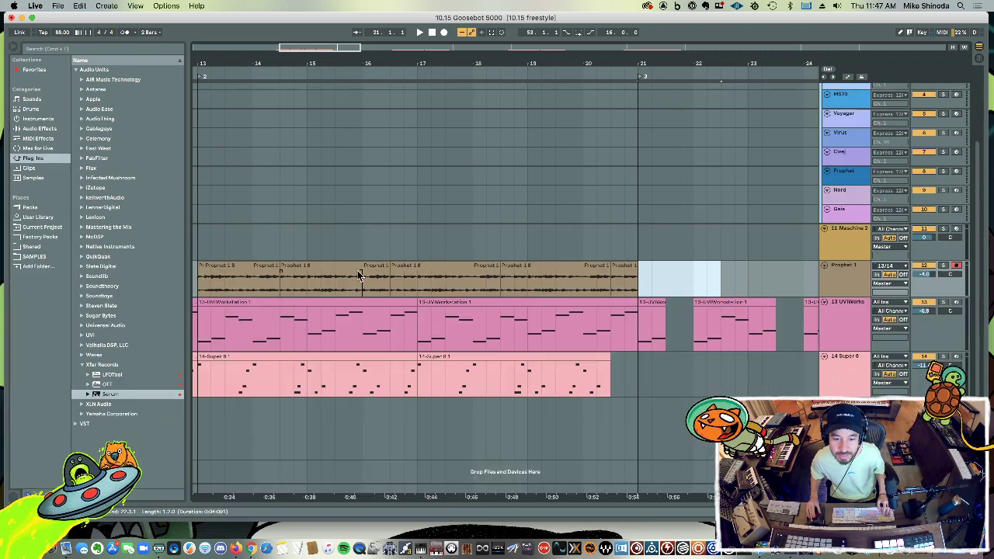
pyautogui.moveTo(433, 54); pyautogui.dragTo(432, 45)
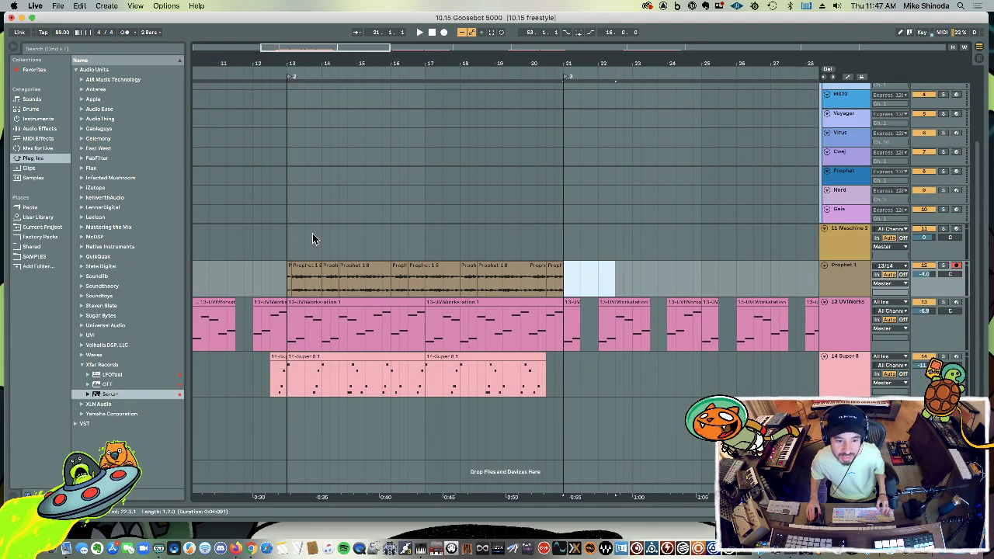
# Step: Fold the MIDI OUT group and move the Maschine 2 track directly above it
pyautogui.click(292, 249)
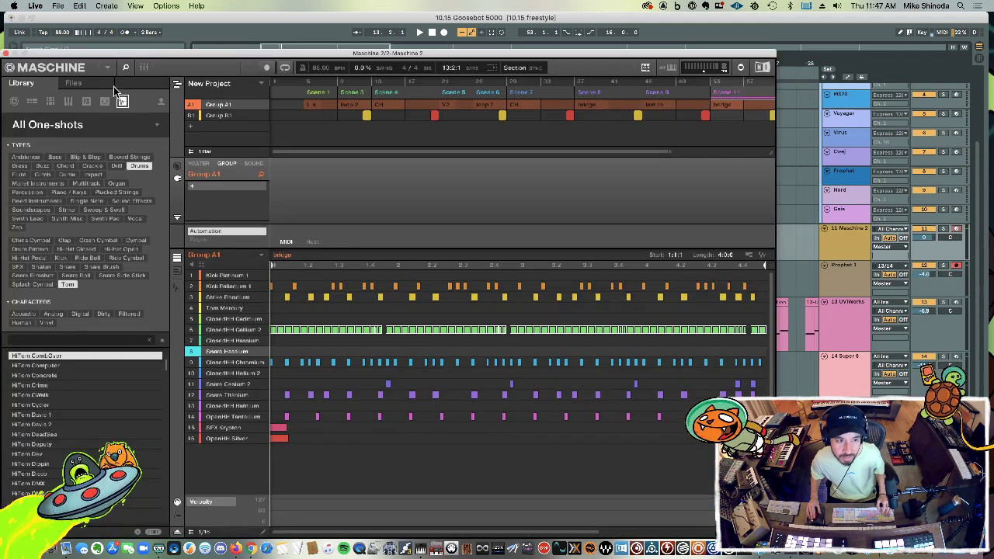
pyautogui.click(6, 53)
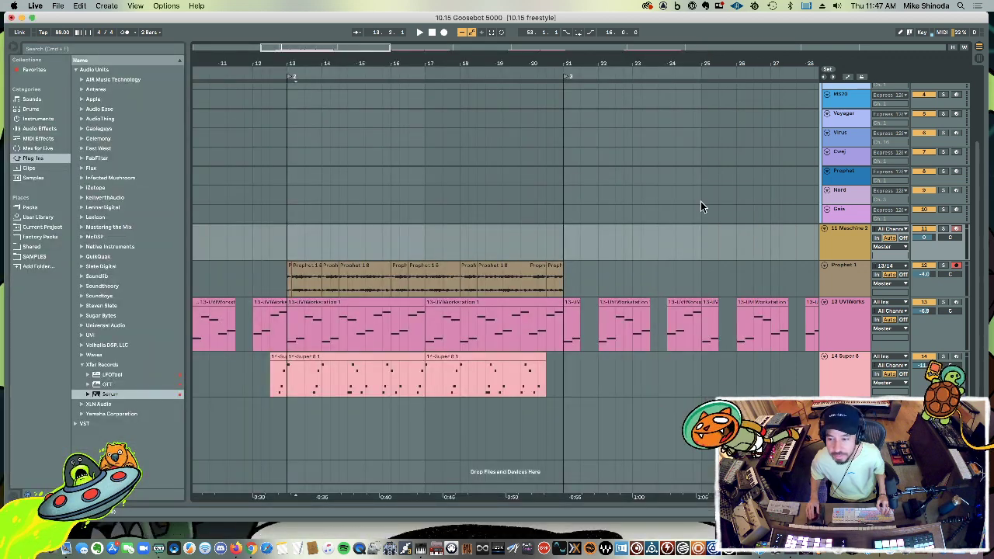
pyautogui.scroll(5, 800, 233)
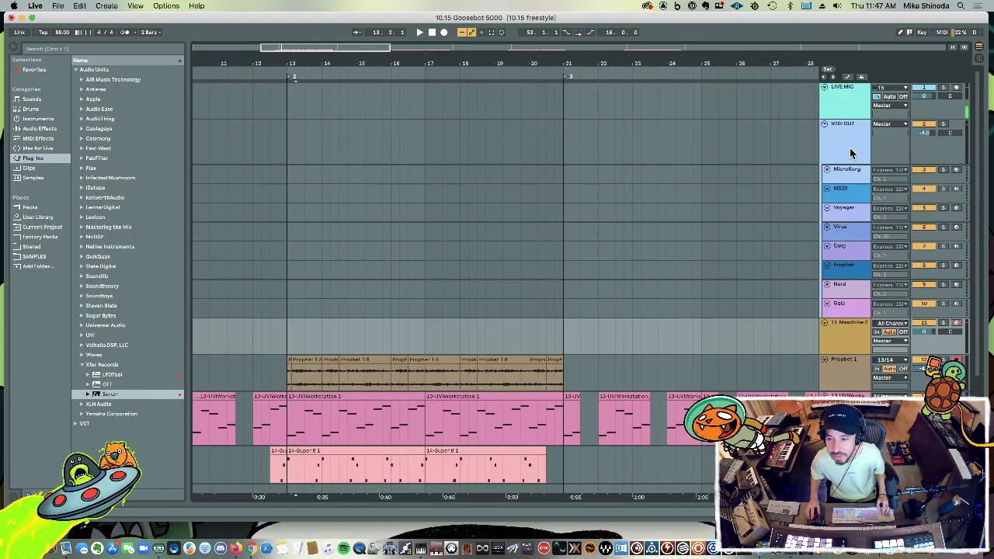
pyautogui.click(825, 125)
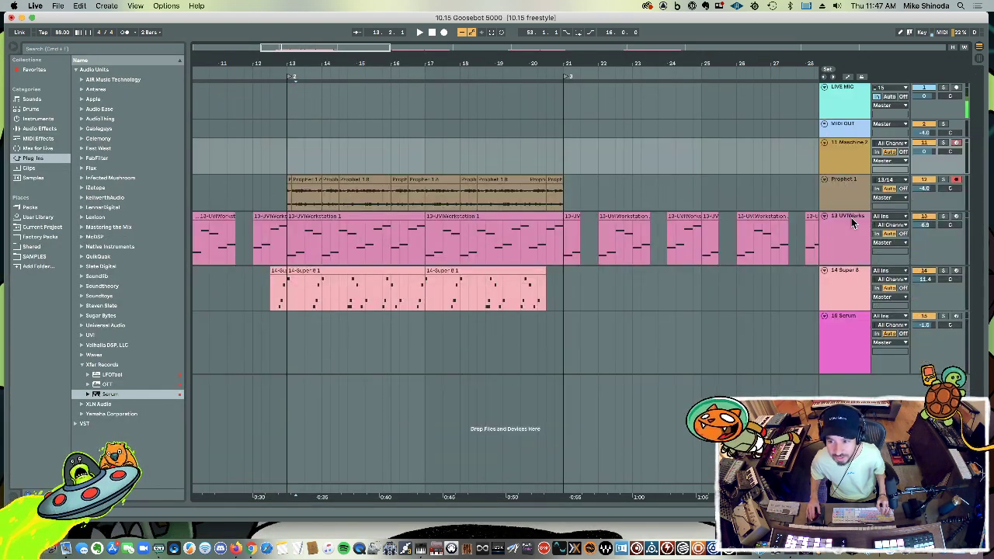
pyautogui.click(852, 150)
pyautogui.moveTo(850, 126); pyautogui.dragTo(850, 128)
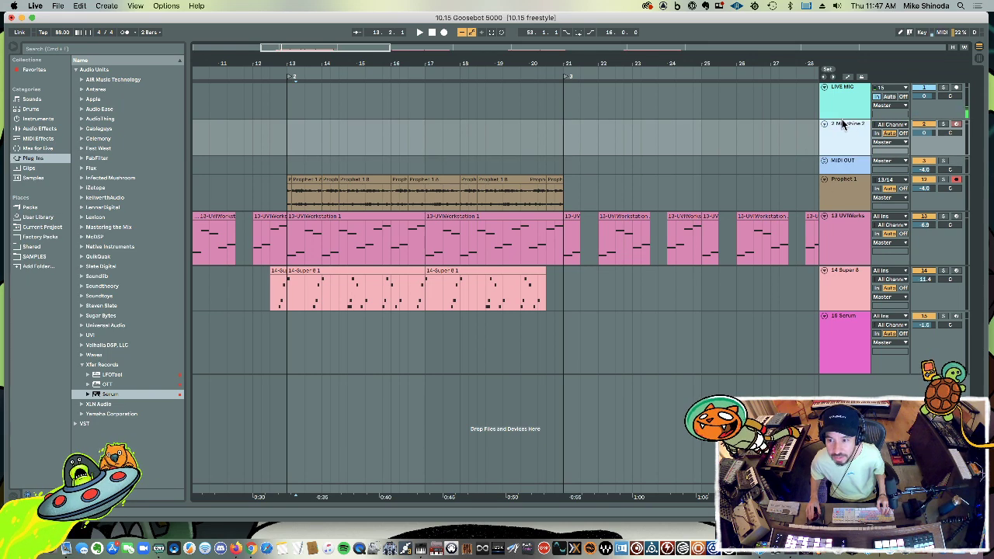
# Step: Play from just before bar 13 and lower the Prophet 1 track's volume to -6.0 dB
pyautogui.click(840, 183)
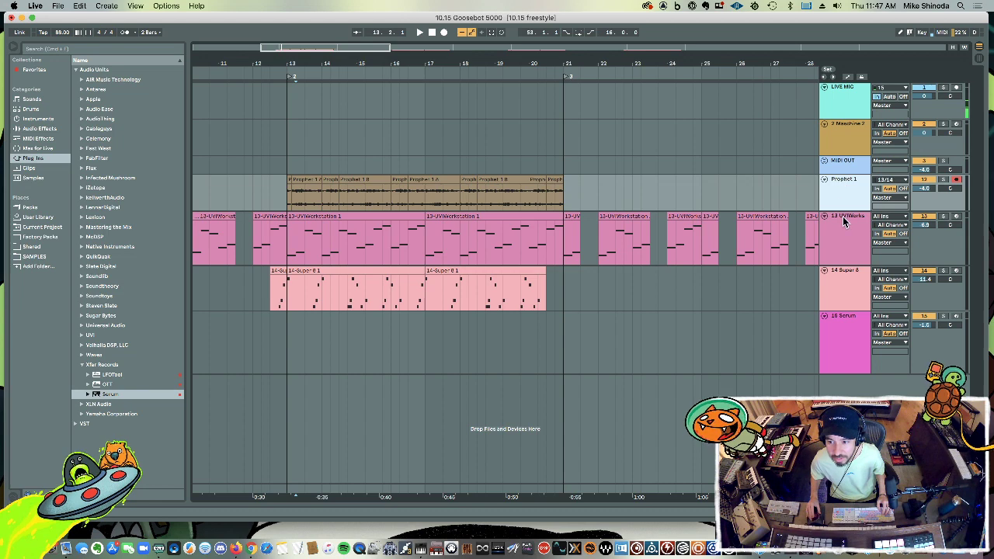
pyautogui.click(274, 199)
pyautogui.press('space')
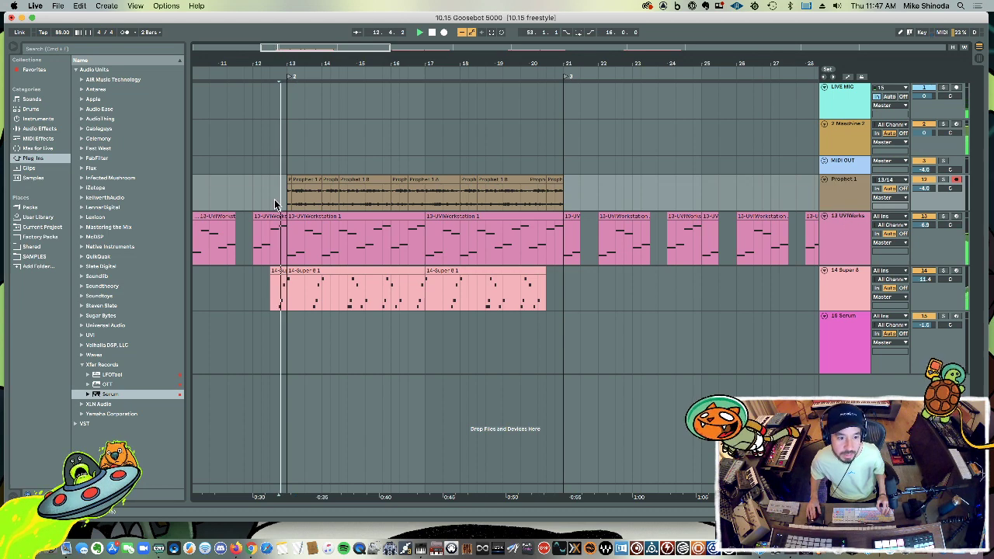
pyautogui.moveTo(926, 187); pyautogui.dragTo(887, 180)
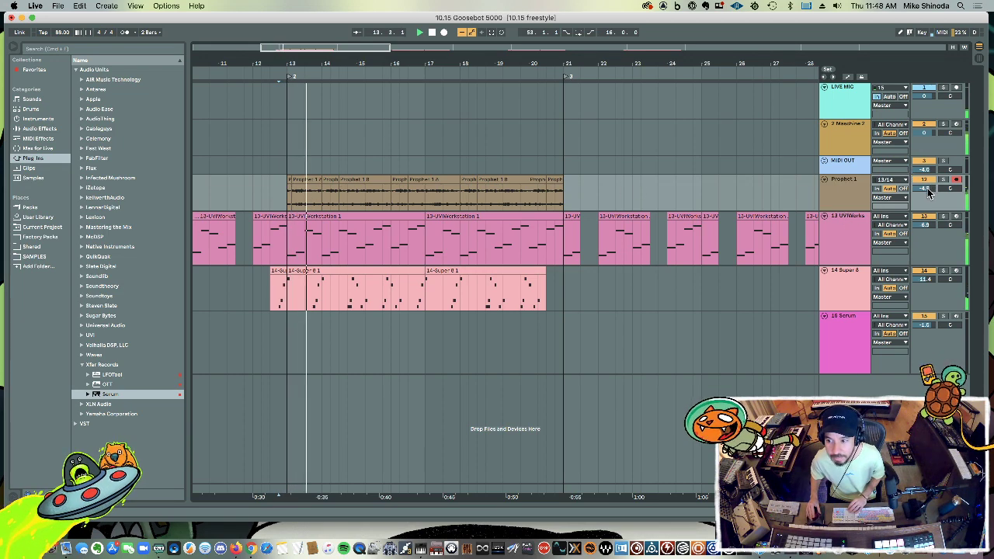
# Step: Copy the Prophet 1 clips of bars 13 to 21 to section 4 at bar 29
pyautogui.moveTo(612, 61); pyautogui.dragTo(283, 198)
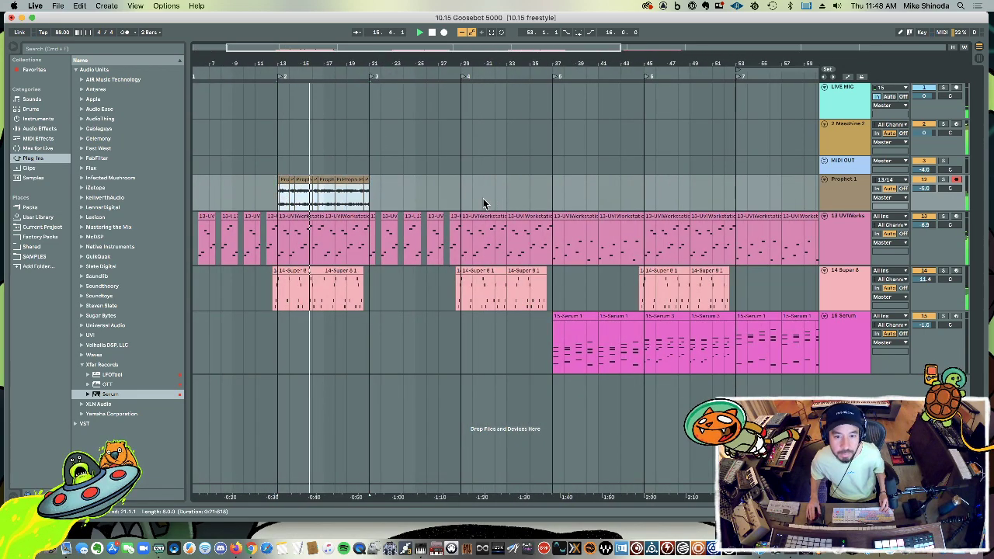
pyautogui.click(455, 199)
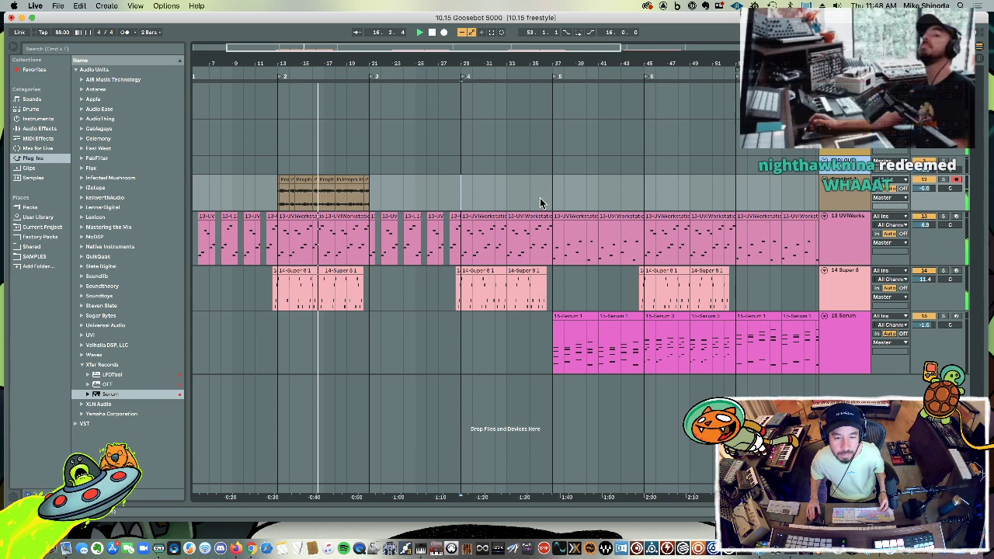
pyautogui.press('super+v')
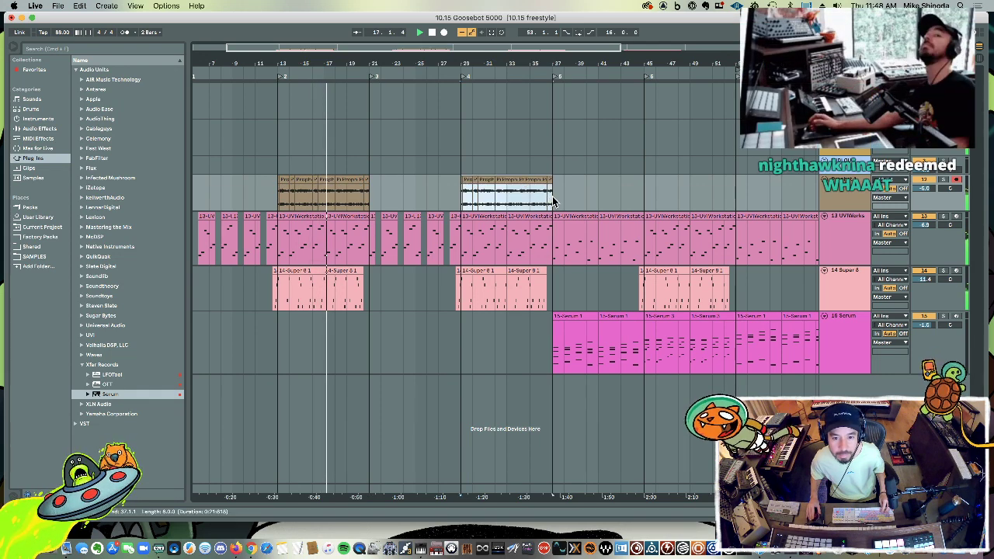
# Step: Try repeating the last four Prophet 1 bars over section 5, bars 37 to 45, during playback, and remove the copies
pyautogui.moveTo(548, 200); pyautogui.dragTo(509, 198)
pyautogui.press('super+d')
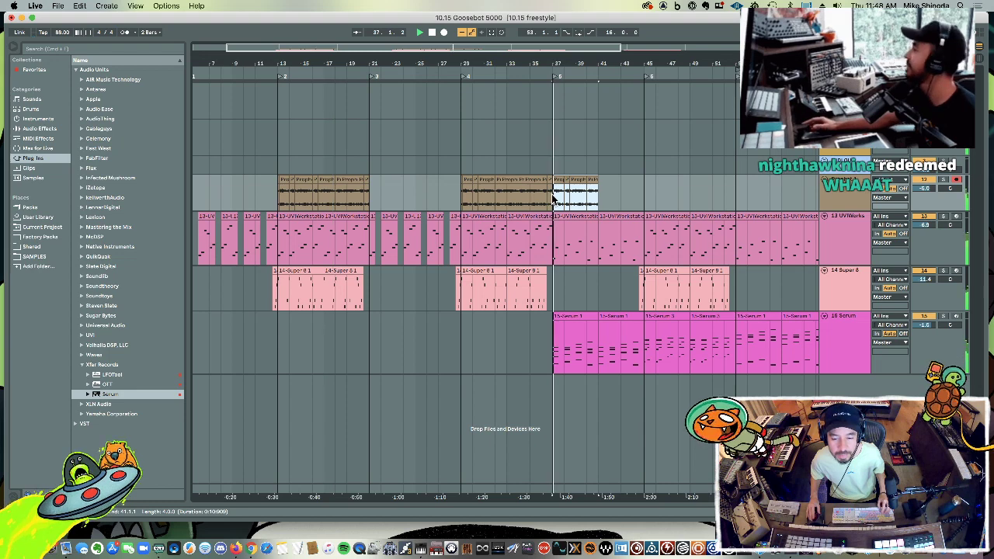
pyautogui.press('space')
pyautogui.press('space')
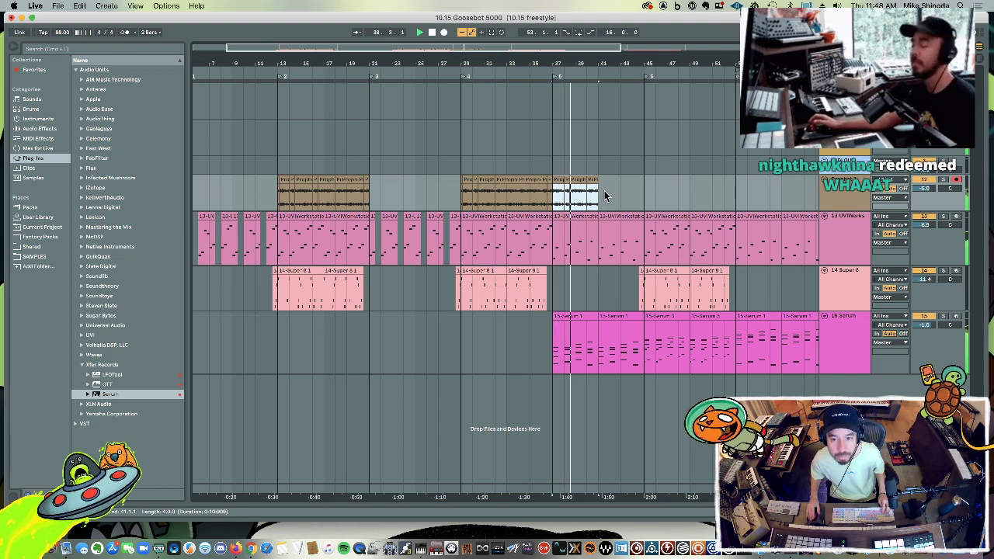
pyautogui.press('super+d')
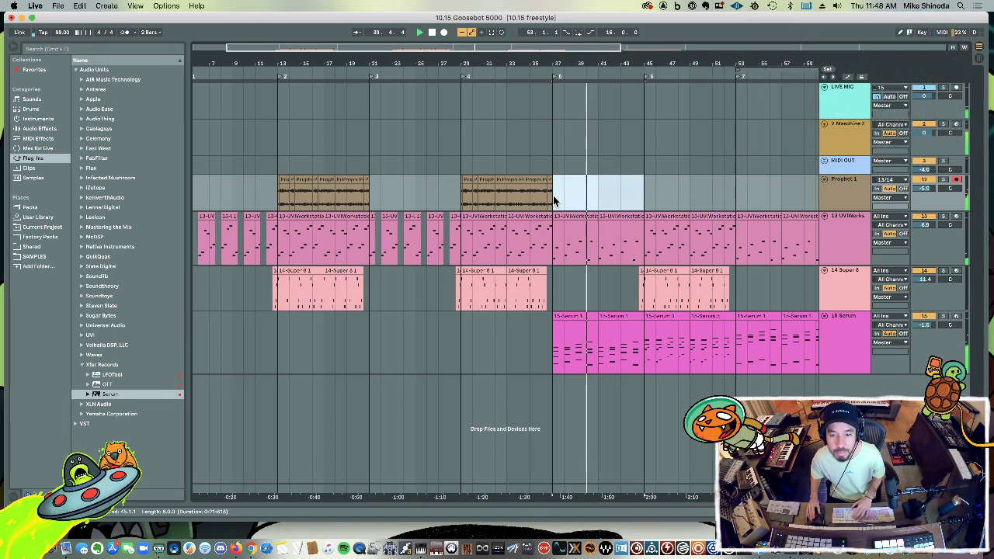
pyautogui.press('Delete')
# Step: Copy the Prophet 1 clips of bars 29 to 37 to section 6 at bar 45
pyautogui.click(463, 200)
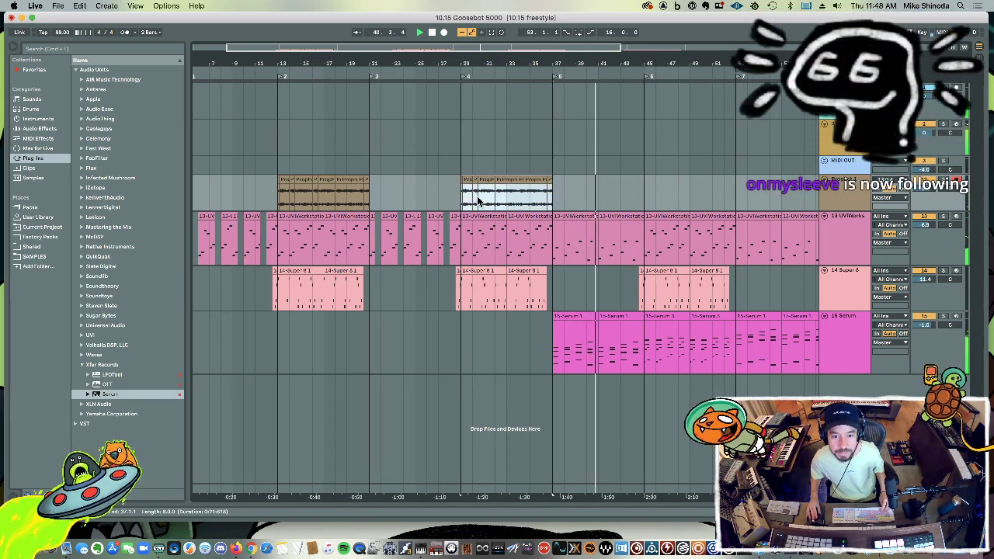
pyautogui.click(643, 200)
pyautogui.press('super+v')
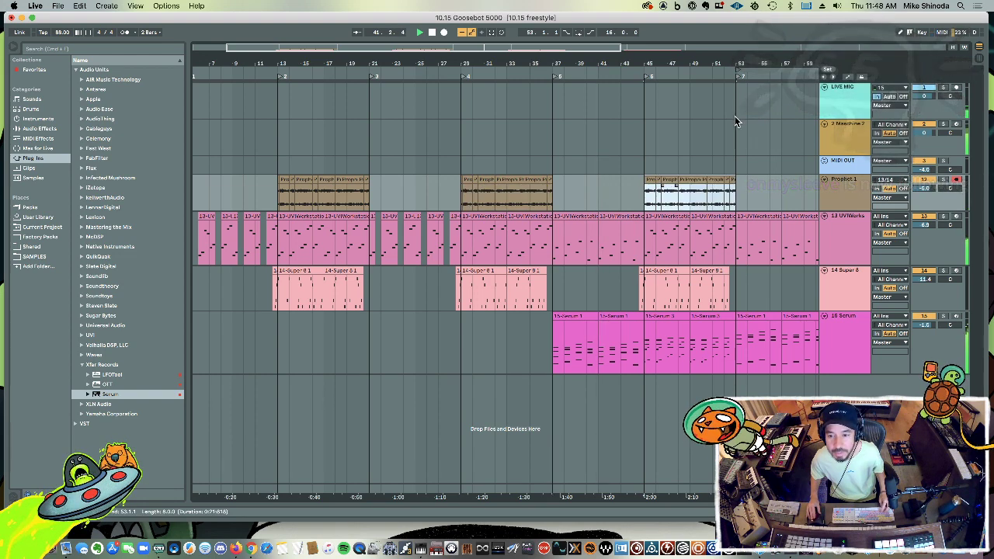
# Step: Duplicate Prophet 1 bars 49 to 53 to fill section 7 up to bar 61, and clear the extra copy at bars 61 to 65
pyautogui.scroll(2, 666, 76)
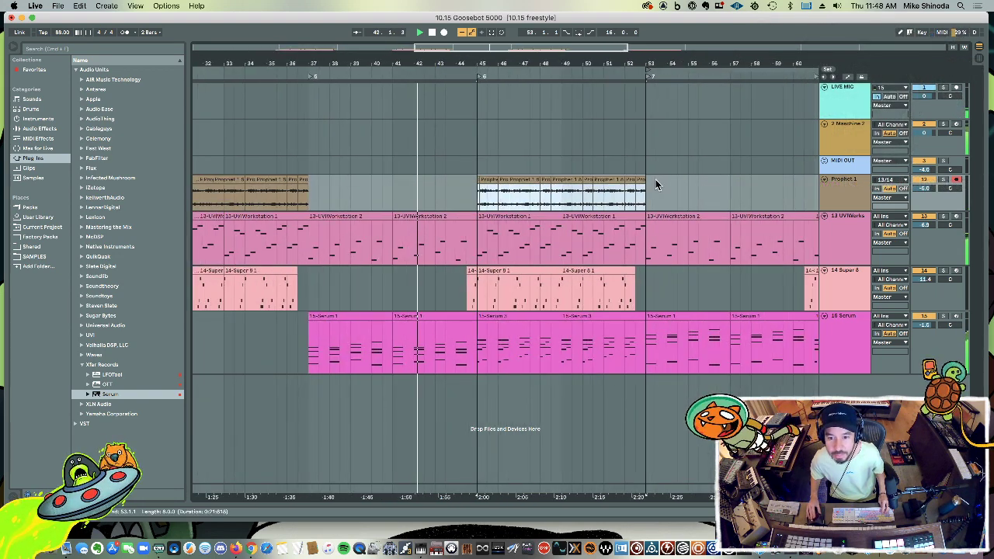
pyautogui.moveTo(645, 191); pyautogui.dragTo(564, 186)
pyautogui.press('super+d')
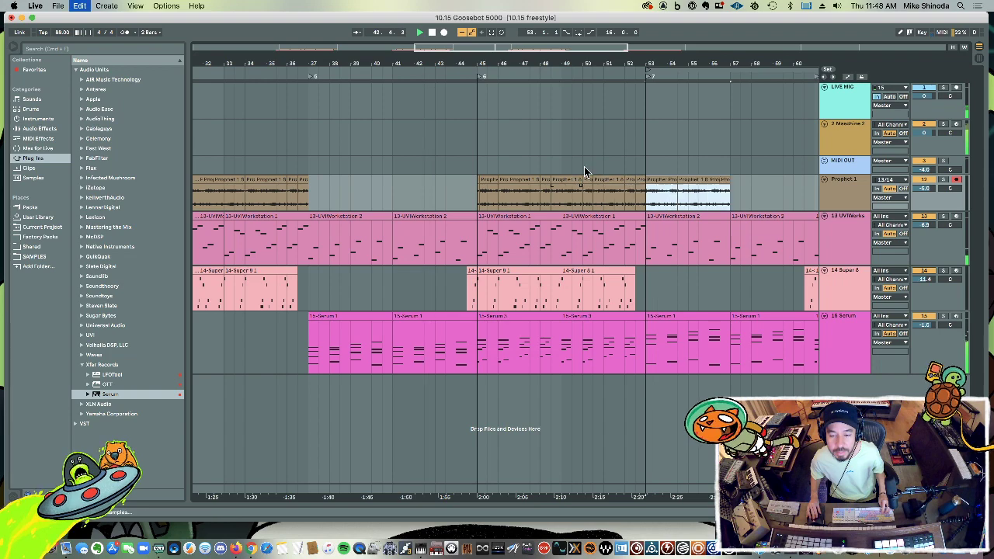
pyautogui.scroll(-3, 673, 83)
pyautogui.scroll(-3, 673, 83)
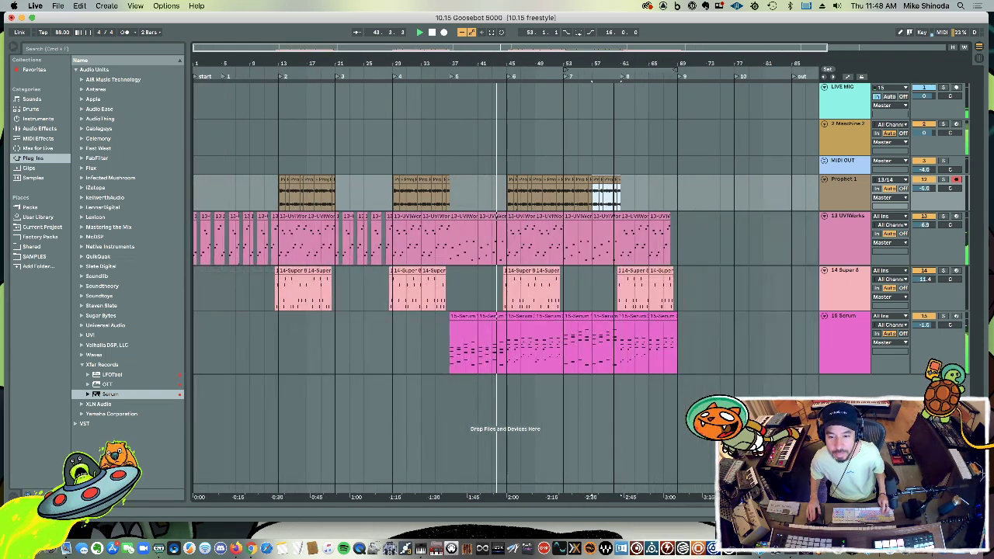
pyautogui.press('super+d')
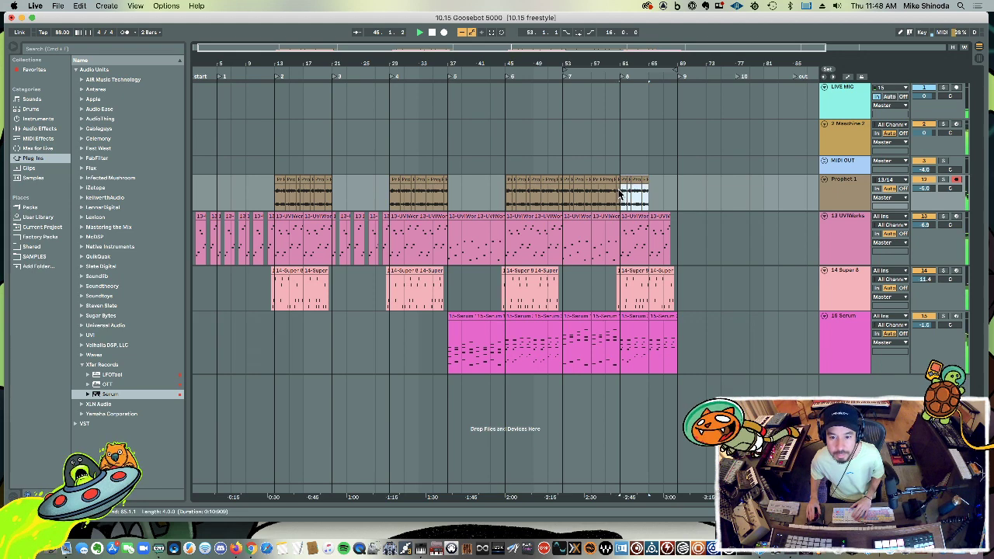
pyautogui.press('Delete')
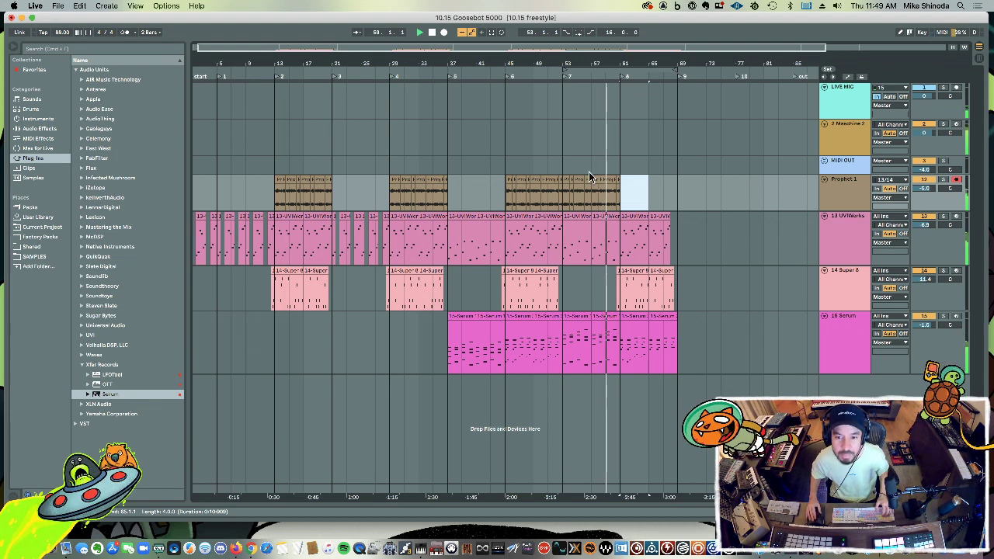
# Step: Add a new audio track below 15 Serum and name it Prophet 2
pyautogui.click(843, 339)
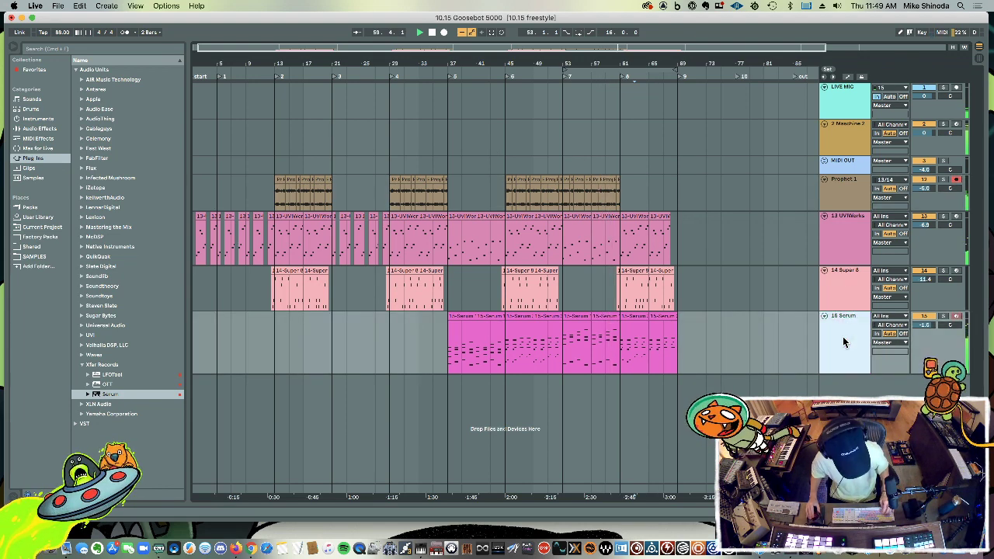
pyautogui.press('super+t')
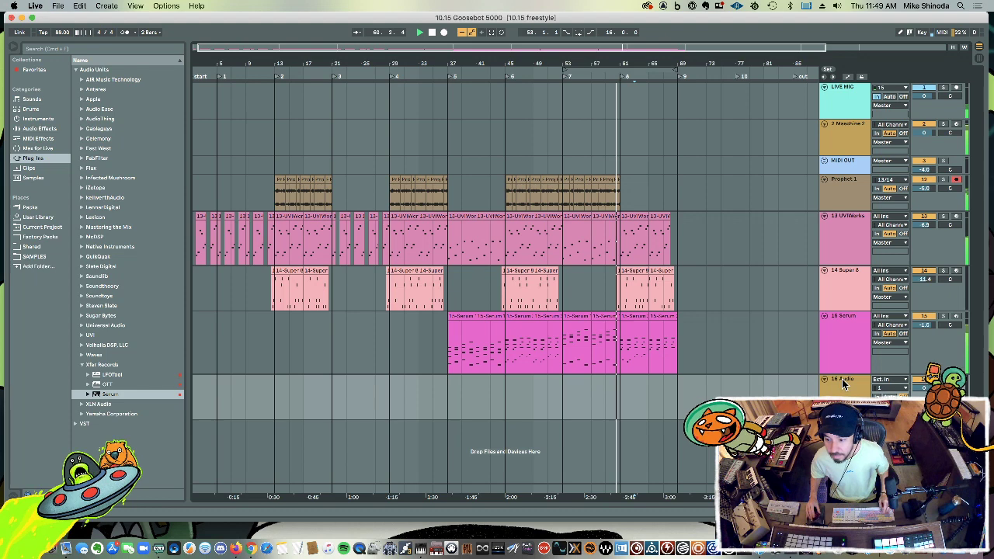
pyautogui.press('super+r')
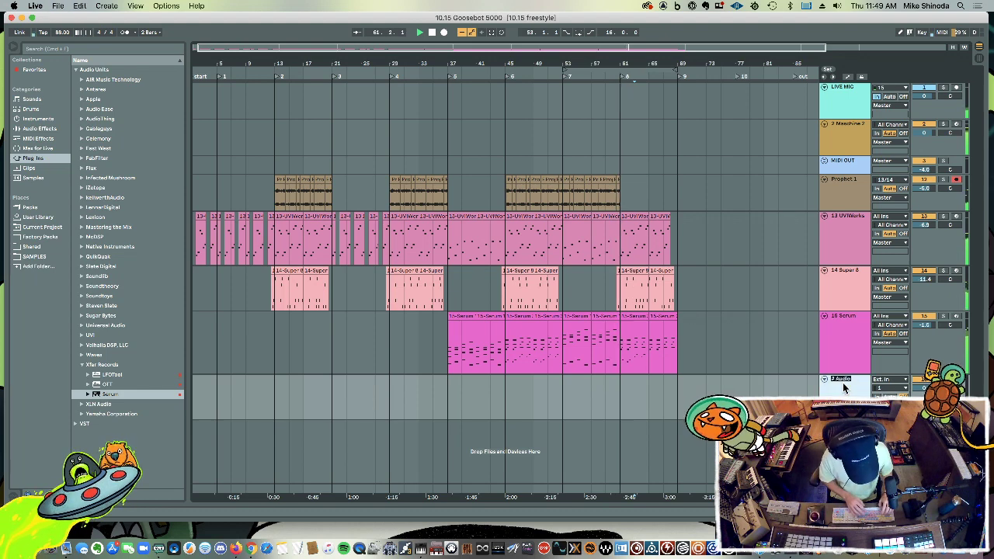
pyautogui.write('Prophet')
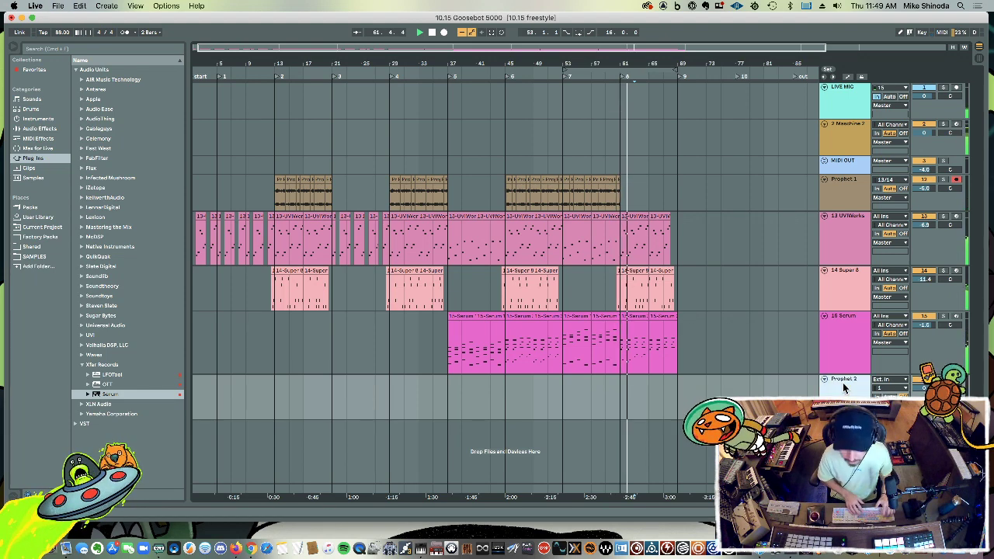
pyautogui.write(' 2')
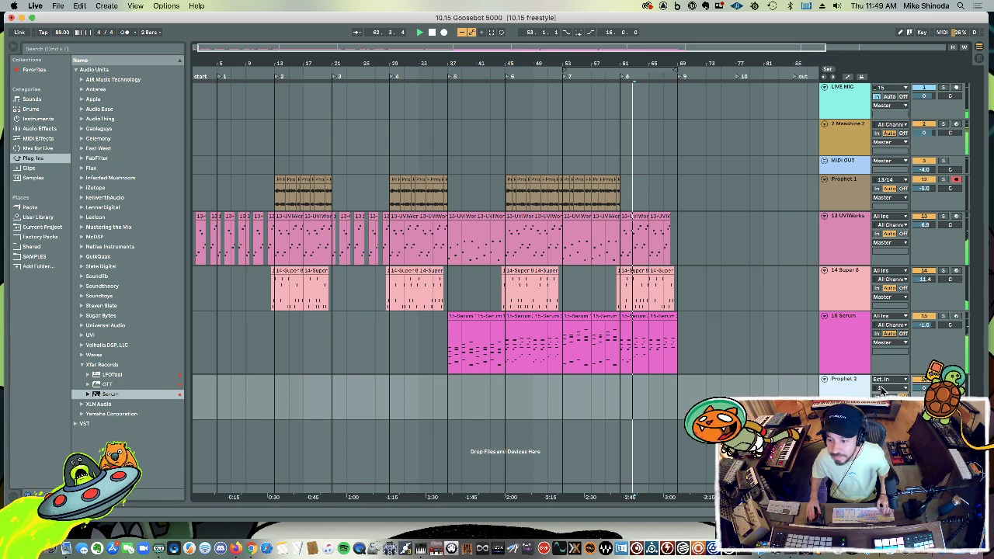
# Step: Set the Prophet 2 track's input channel to 13/14 and disarm Prophet 1 for recording
pyautogui.click(878, 388)
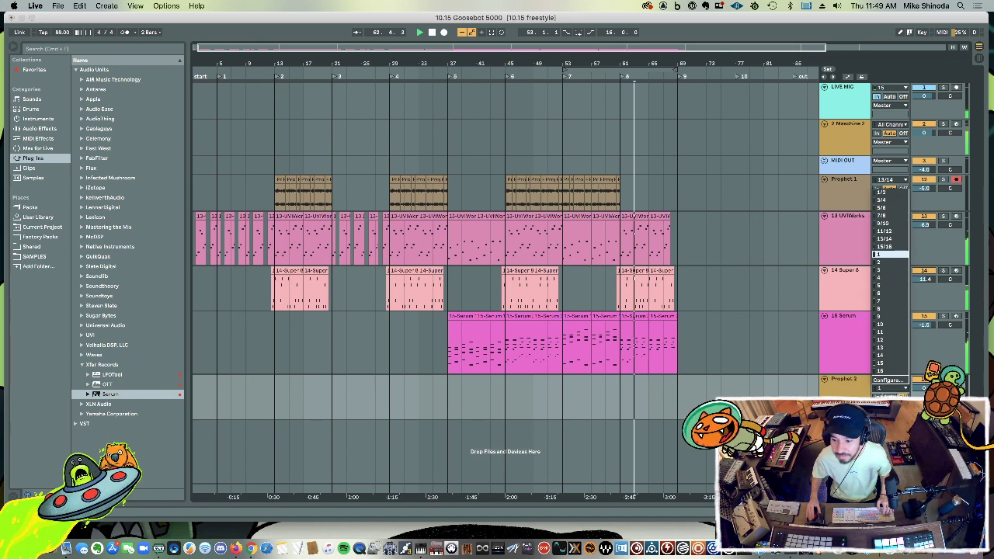
pyautogui.click(885, 239)
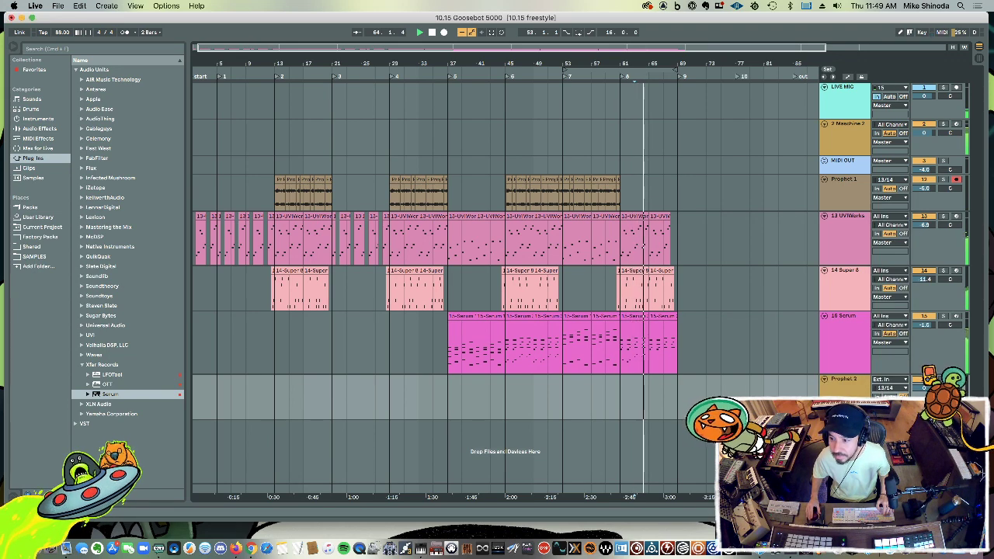
pyautogui.click(956, 180)
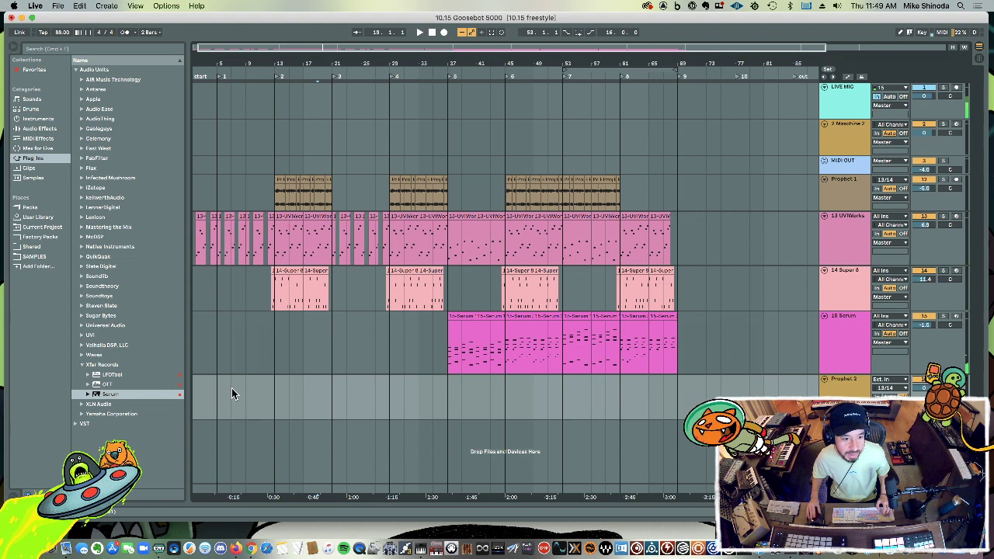
# Step: Loop the first four bars of the song, from bar 1 to bar 5, during playback
pyautogui.moveTo(231, 388); pyautogui.dragTo(179, 391)
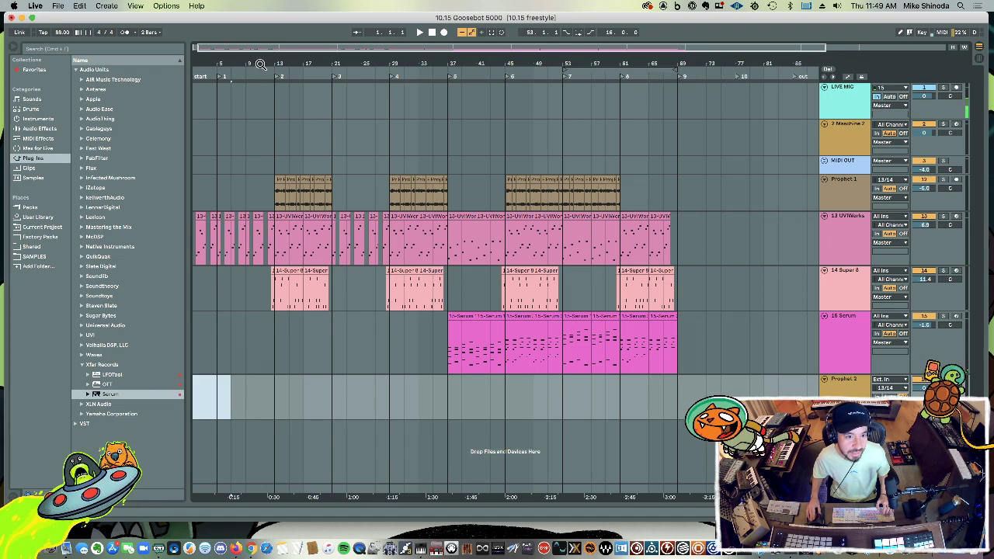
pyautogui.moveTo(261, 64); pyautogui.dragTo(193, 359)
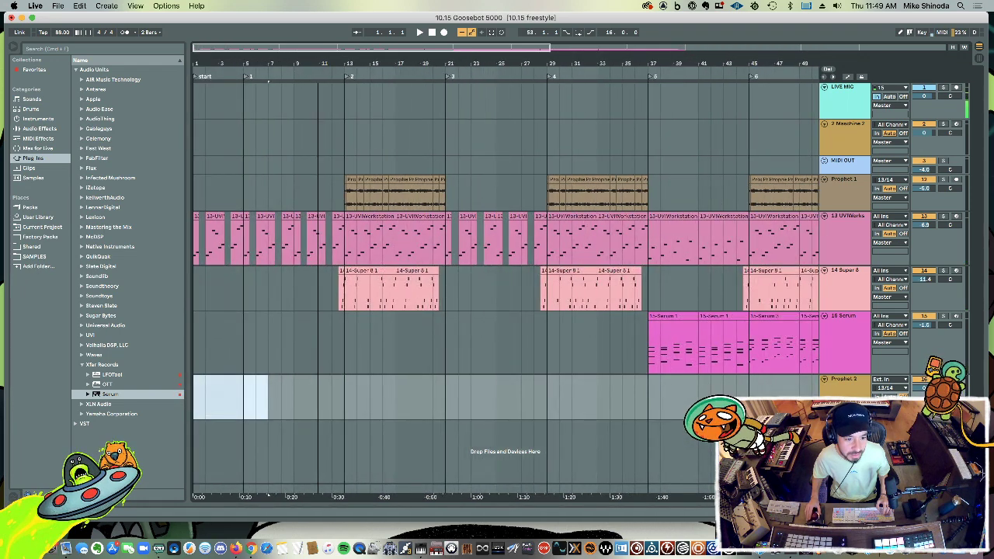
pyautogui.click(263, 412)
pyautogui.moveTo(244, 408); pyautogui.dragTo(195, 407)
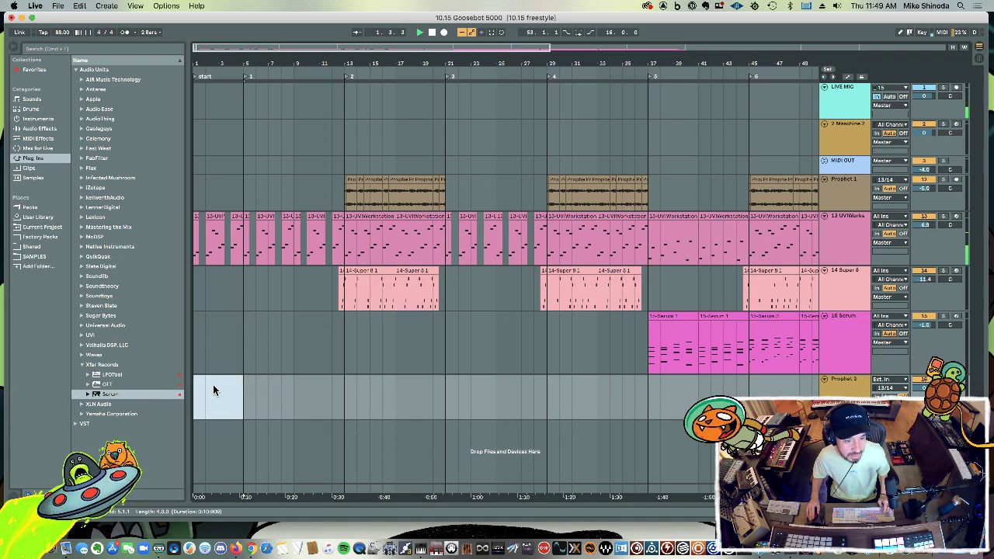
pyautogui.press('super+l')
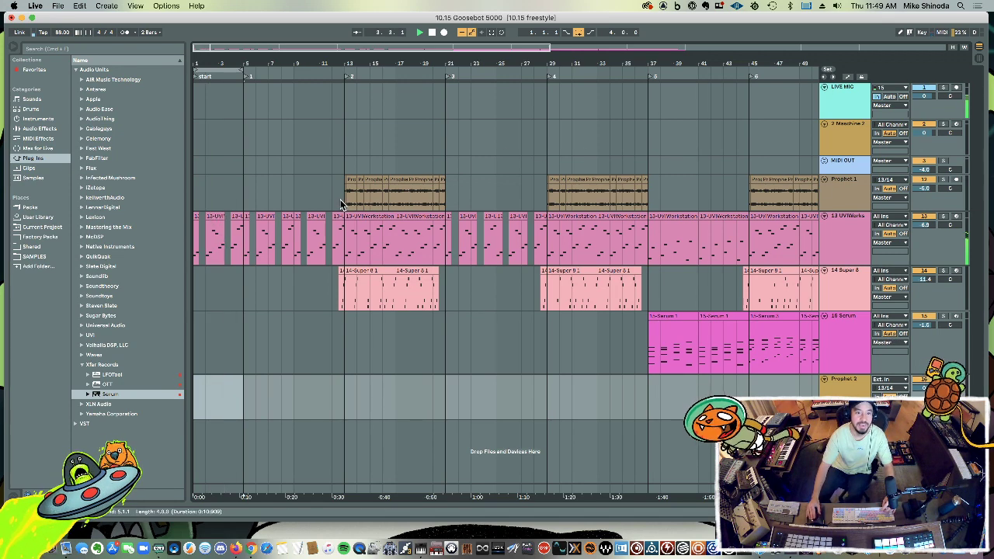
# Step: Try a copy of Prophet 1 bars 13 to 17 at bar 1 during looped playback, and remove it
pyautogui.moveTo(344, 199); pyautogui.dragTo(396, 194)
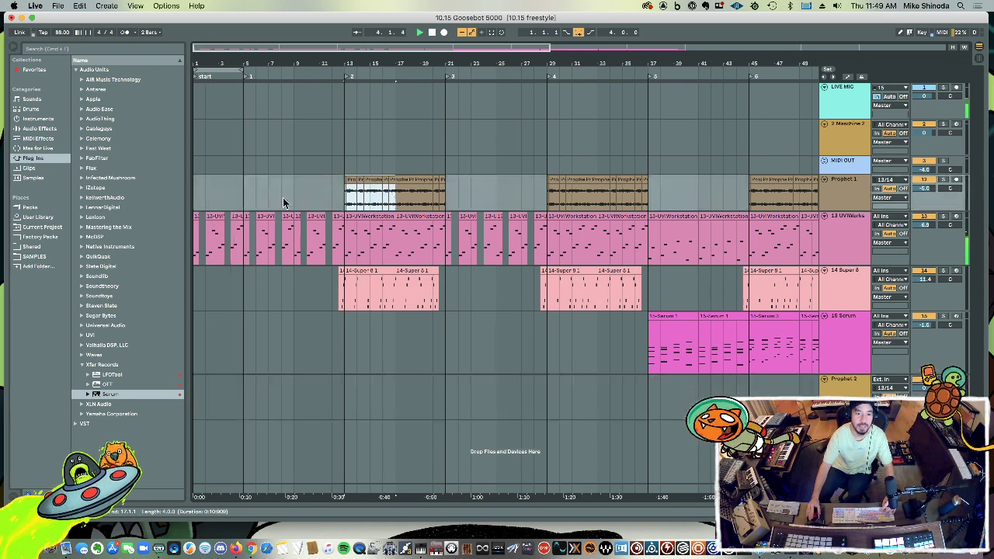
pyautogui.press('super+c')
pyautogui.click(195, 202)
pyautogui.press('super+v')
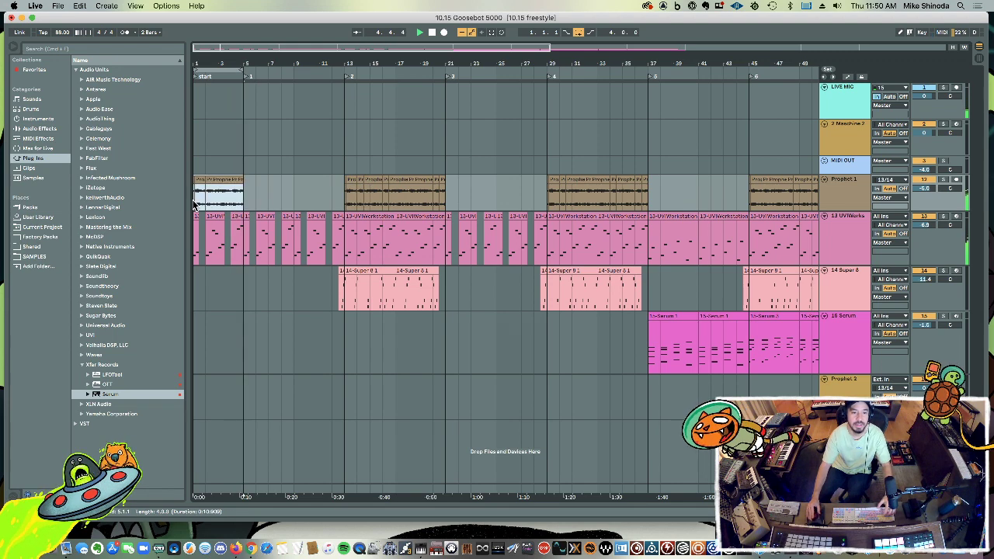
pyautogui.press('space')
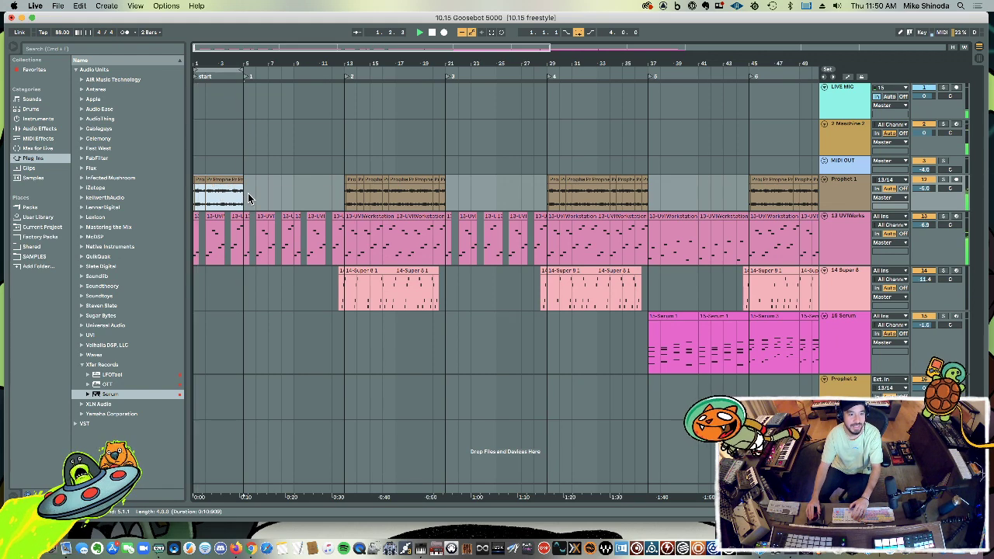
pyautogui.press('Delete')
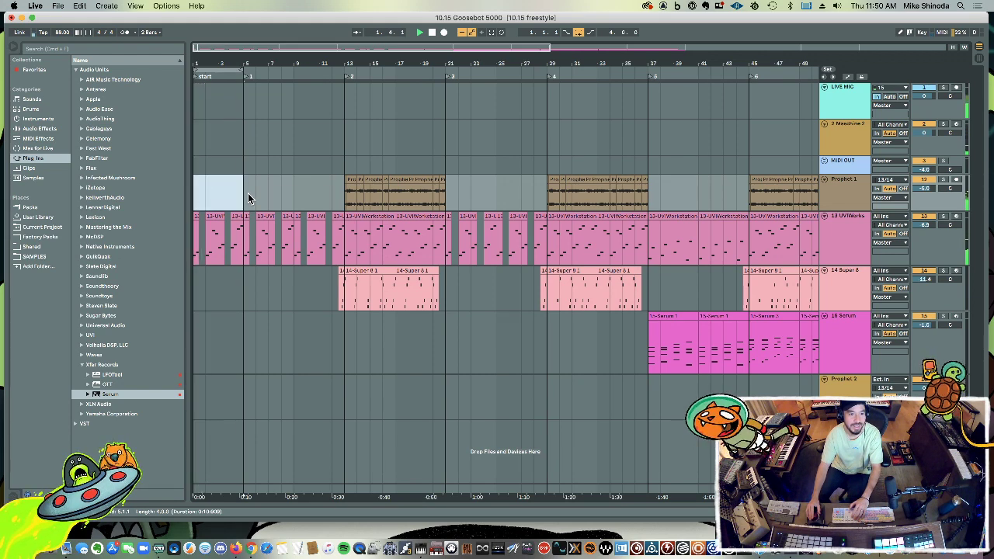
# Step: Stop playback and clear the 13 UVIWorks clips from bars 1 to 5
pyautogui.click(275, 413)
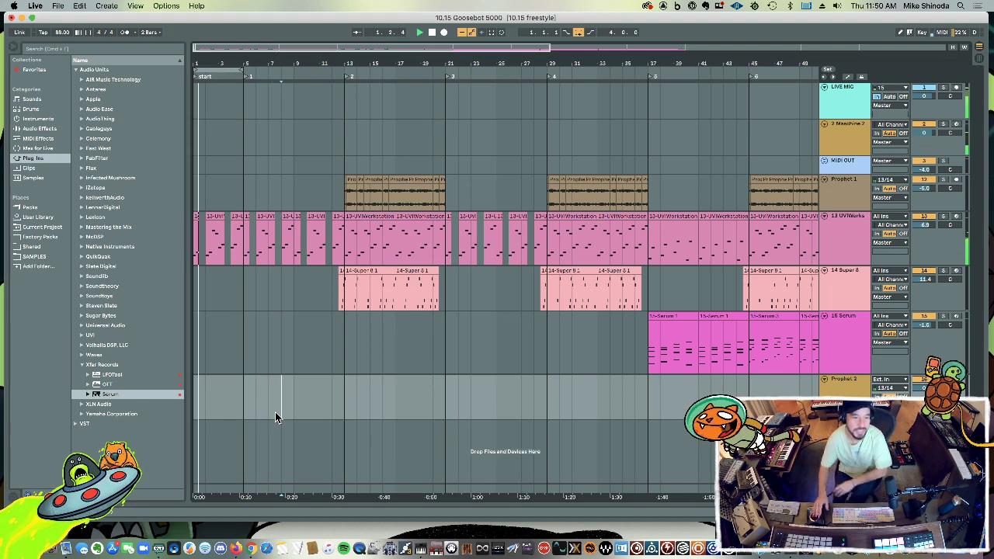
pyautogui.scroll(-1, 214, 223)
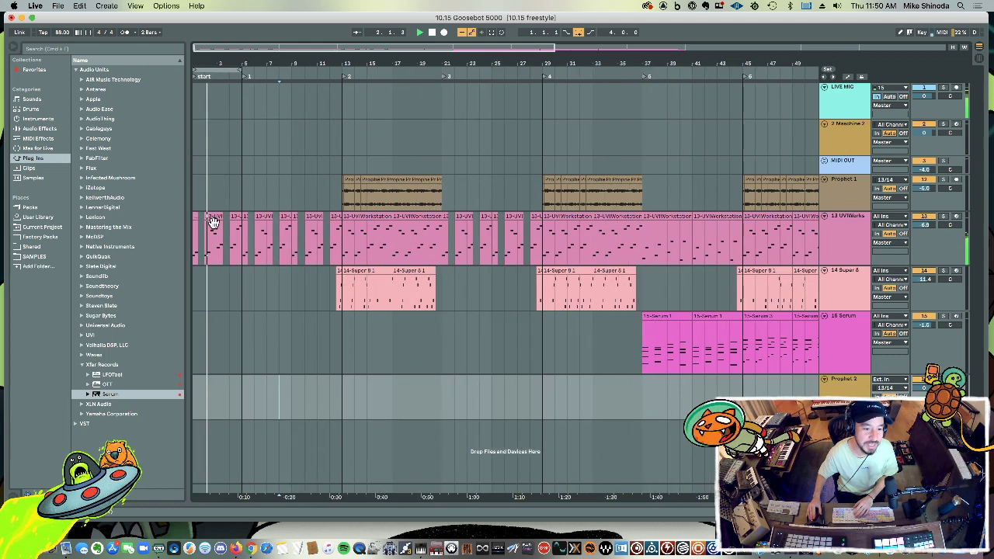
pyautogui.press('space')
pyautogui.moveTo(214, 223); pyautogui.dragTo(183, 242)
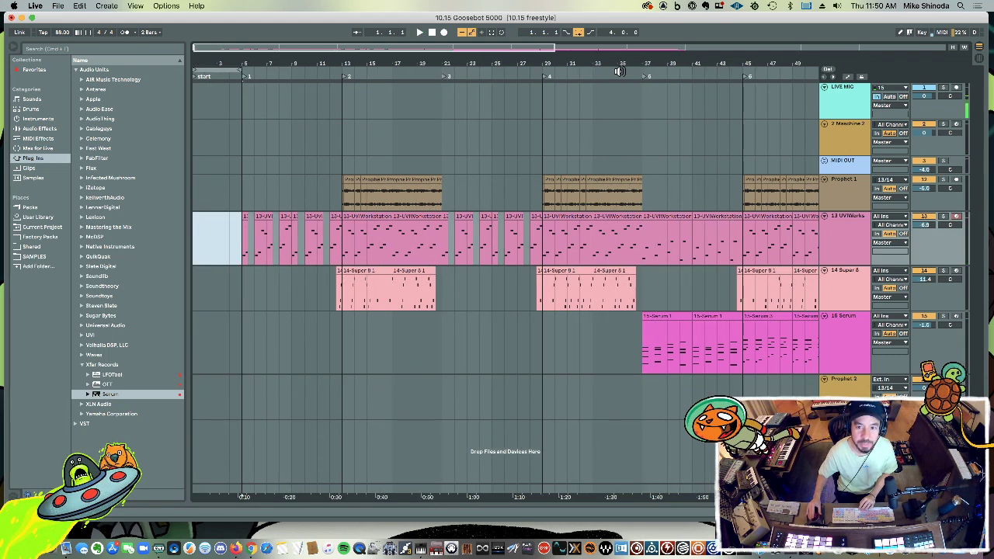
# Step: Record a Prophet 2 take starting at the out marker on bar 85, and trim it to bars 85 to 89
pyautogui.moveTo(619, 71); pyautogui.dragTo(357, 47)
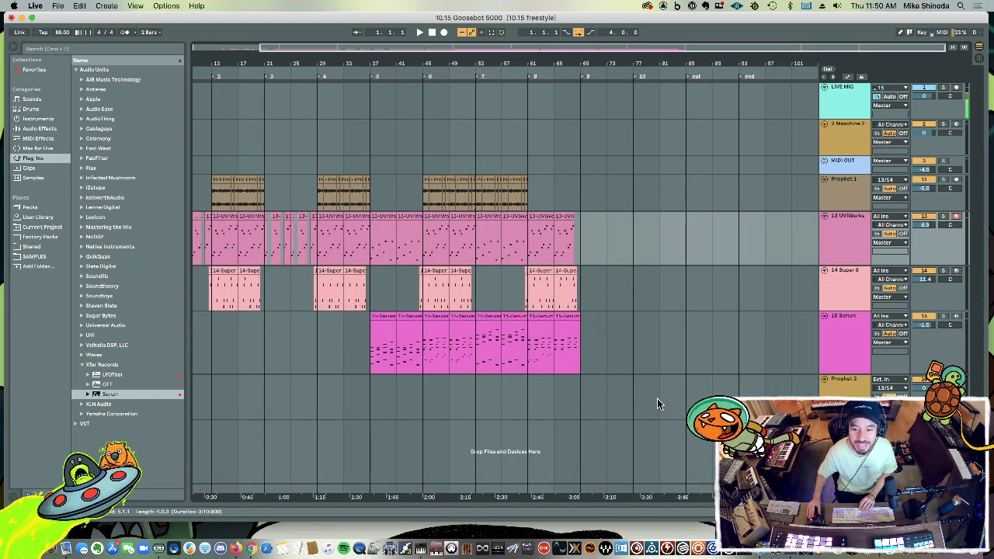
pyautogui.click(684, 404)
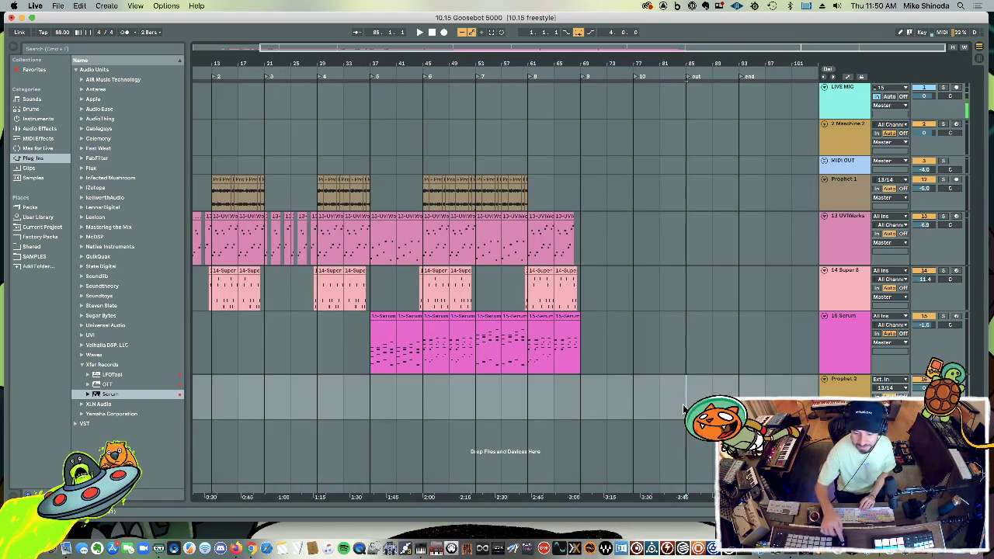
pyautogui.press('F9')
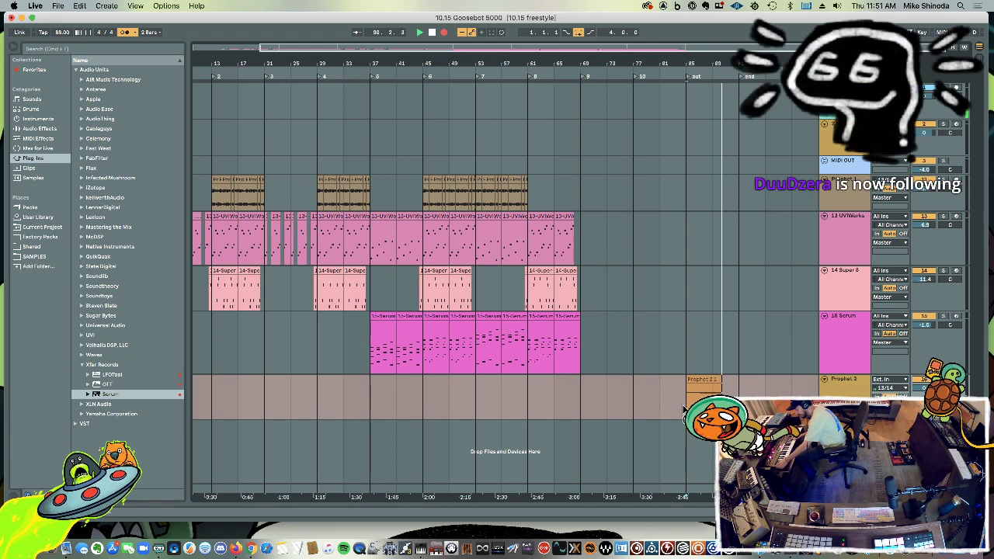
pyautogui.press('space')
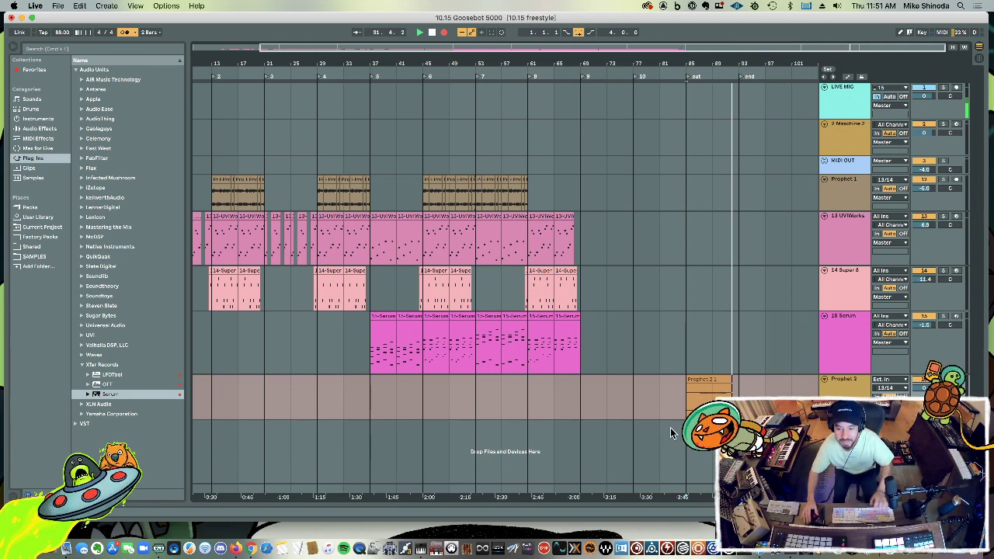
pyautogui.press('space')
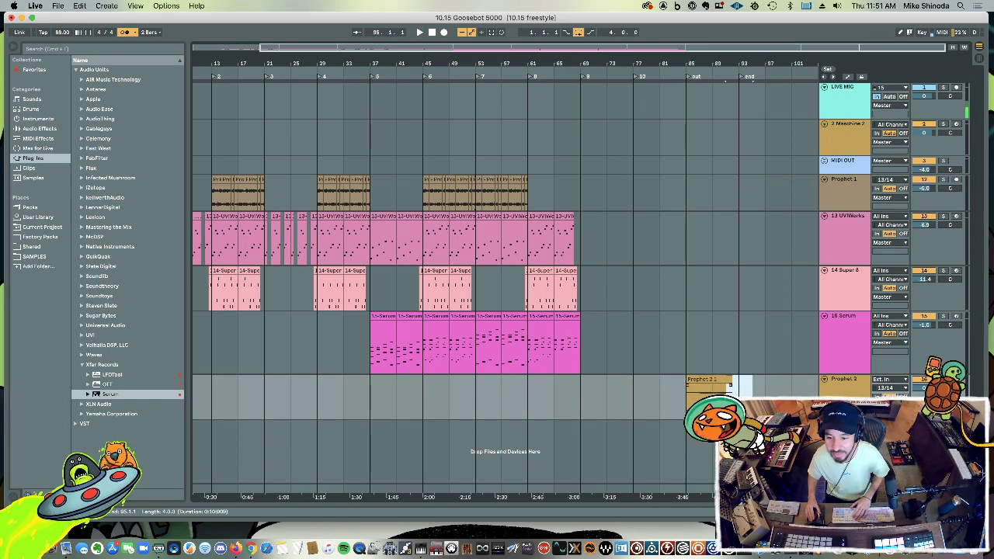
pyautogui.click(704, 383)
pyautogui.press('Delete')
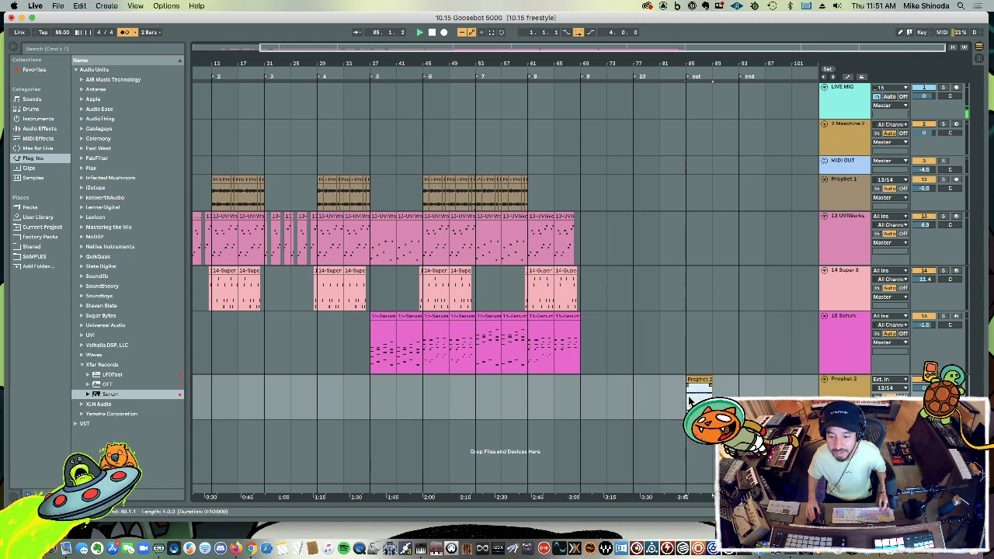
# Step: Loop bars 85 to 89 with a new audio track added below Prophet 2, and audition the song from bar 21
pyautogui.click(688, 400)
pyautogui.press('super+shift+t')
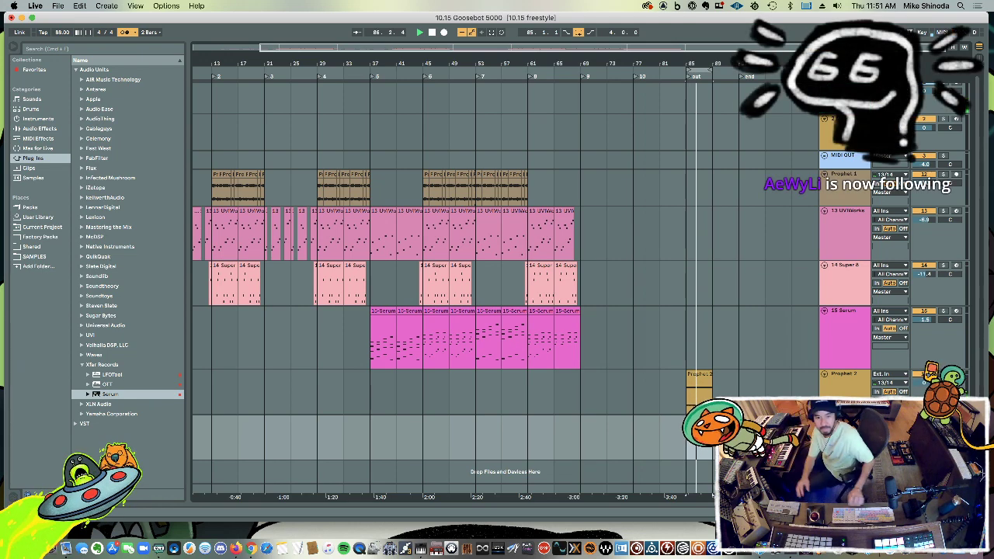
pyautogui.click(260, 439)
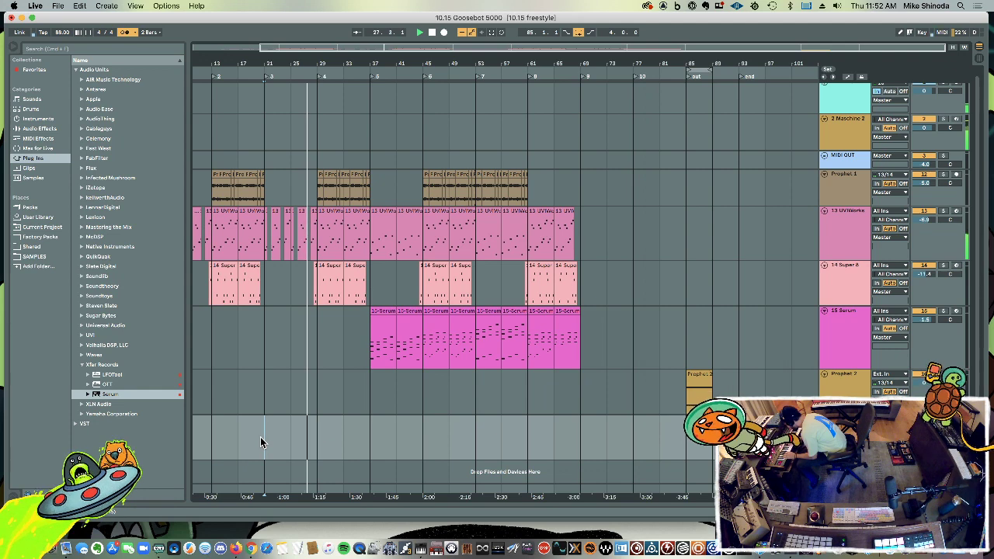
pyautogui.press('space')
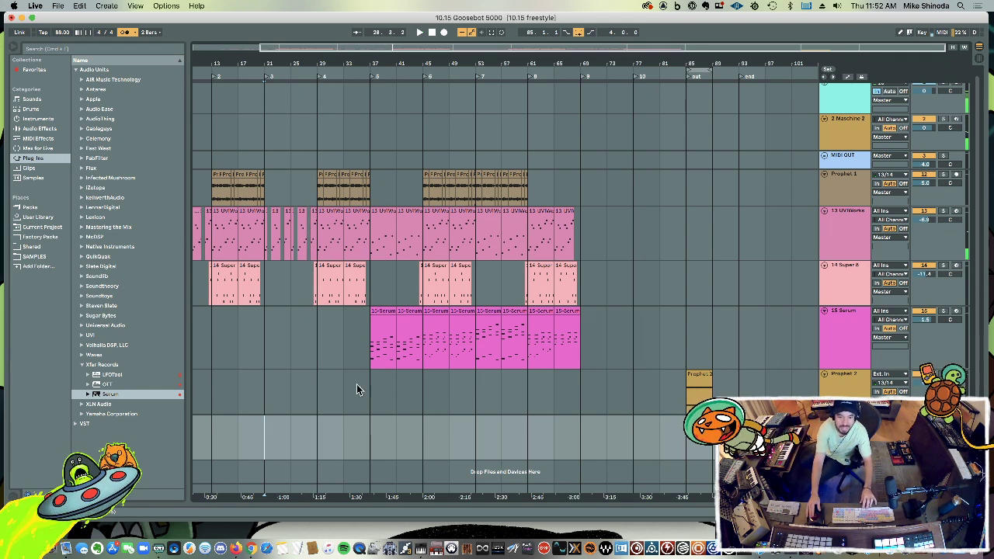
# Step: Record a take on the new track below Prophet 2 from bar 83, and trim it to bars 87 to 89
pyautogui.click(671, 444)
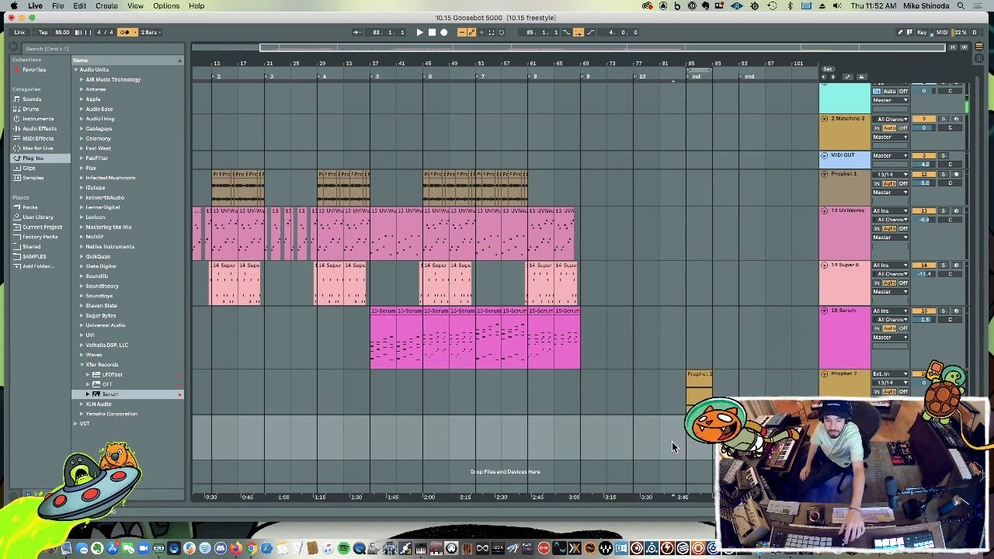
pyautogui.press('F9')
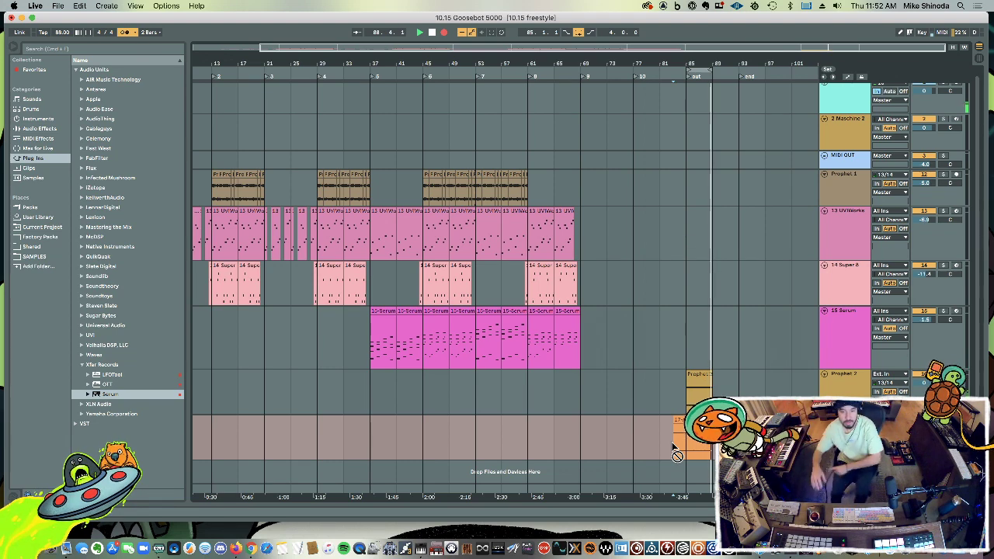
pyautogui.press('space')
pyautogui.click(669, 439)
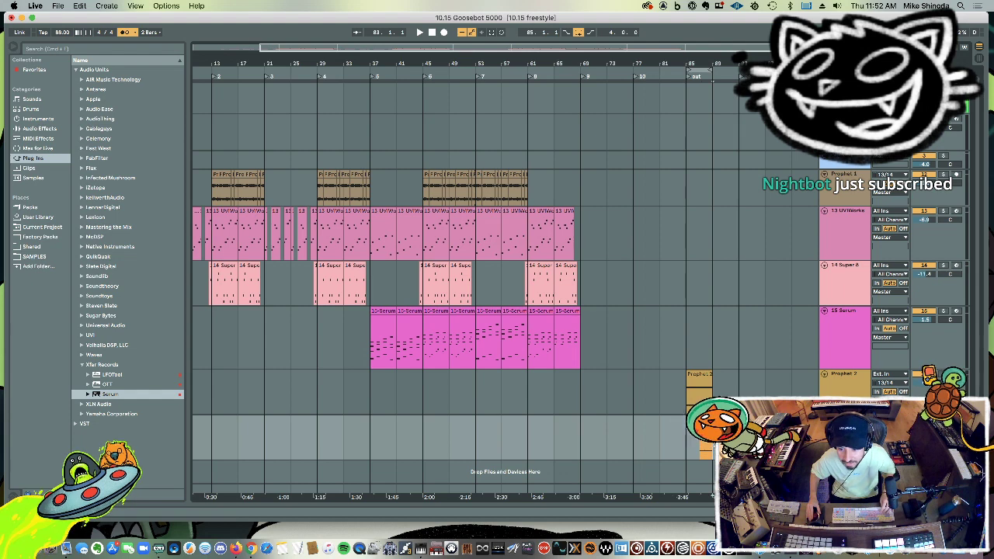
# Step: Move the Prophet 2 clip and the take below it from bars 85 to 89 to bars 1 to 5
pyautogui.click(487, 422)
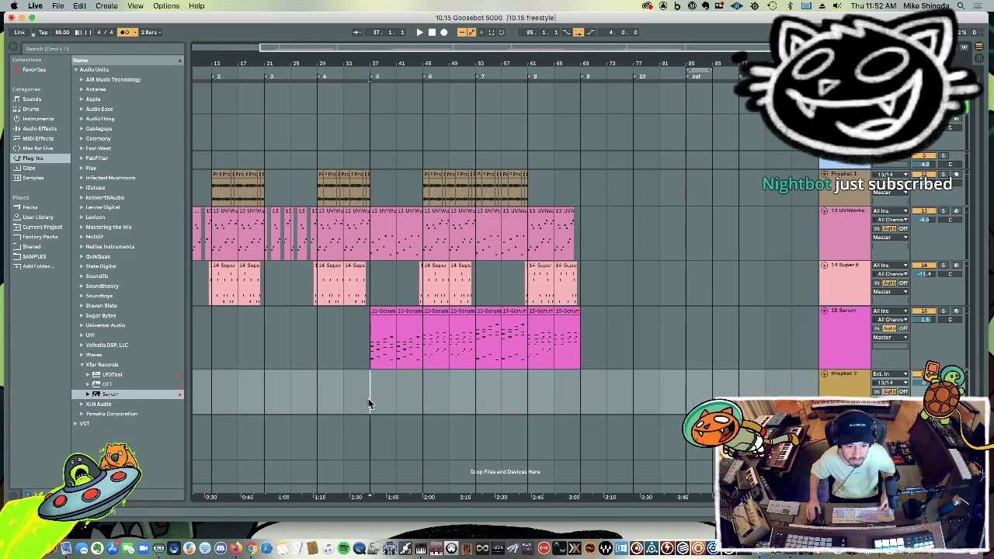
pyautogui.moveTo(368, 399); pyautogui.dragTo(149, 432)
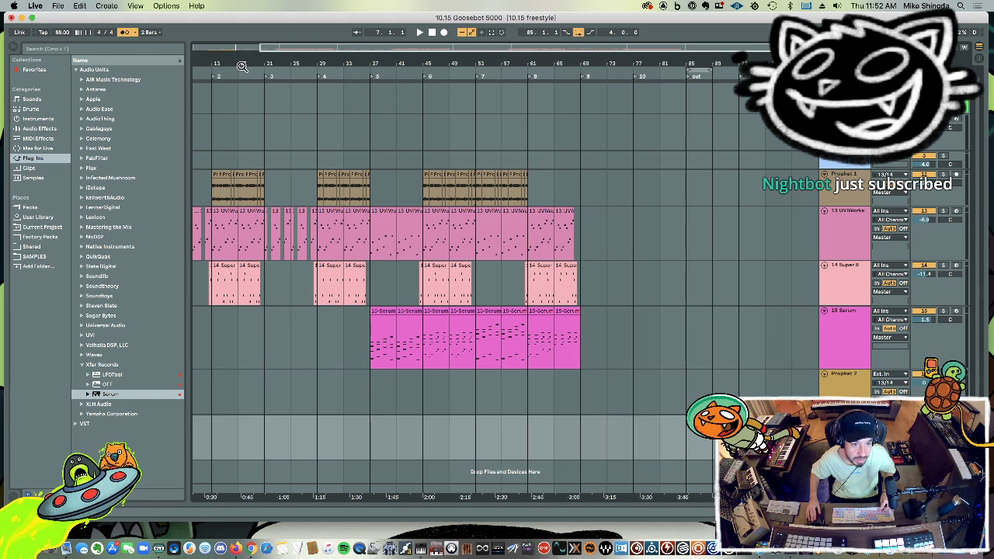
pyautogui.hscroll(-3, 205, 264)
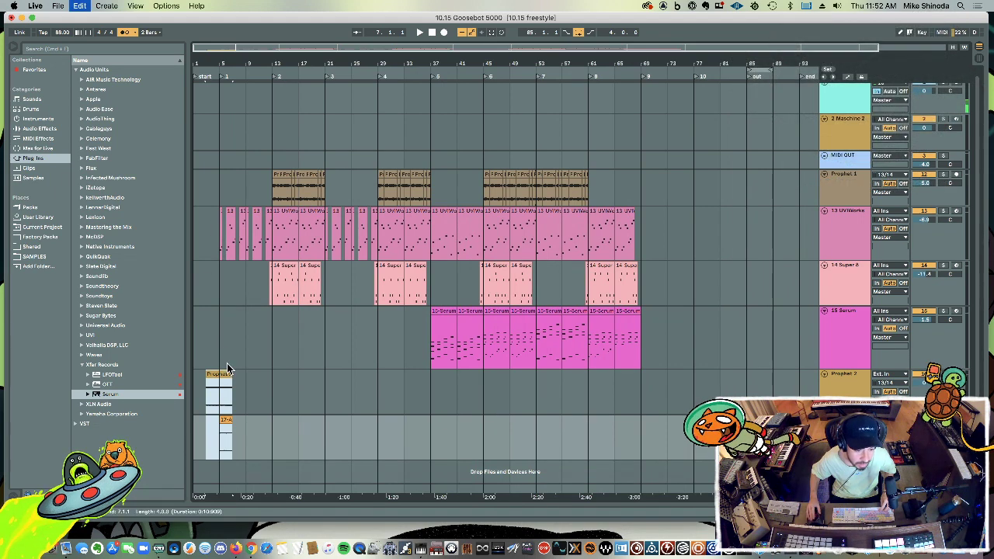
pyautogui.moveTo(227, 367); pyautogui.dragTo(192, 422)
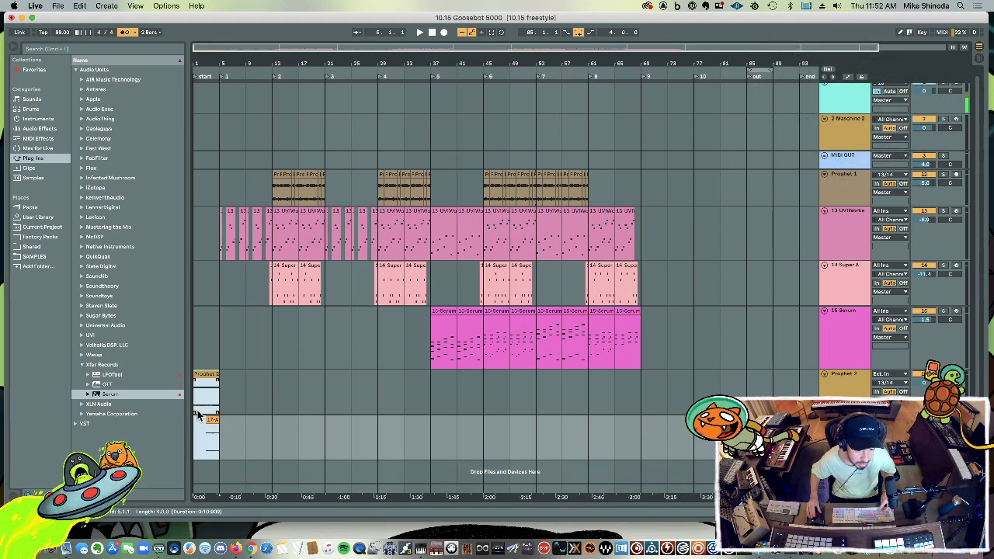
# Step: Paste four copies of the two-bar clip at bar 3 on the track below Prophet 2 from bar 21 to 29
pyautogui.click(209, 420)
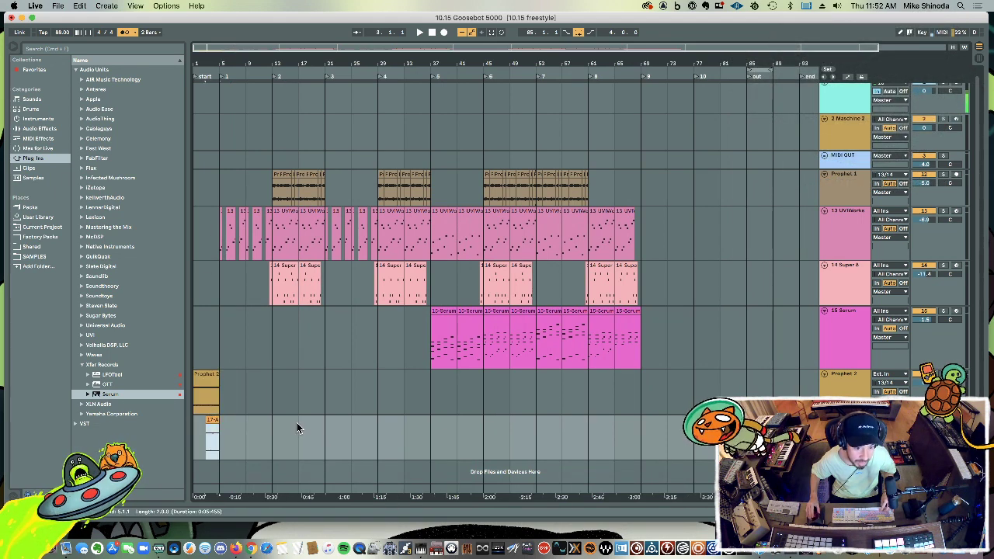
pyautogui.click(323, 433)
pyautogui.press('super+v')
pyautogui.press('super+v')
pyautogui.press('super+v')
pyautogui.press('super+v')
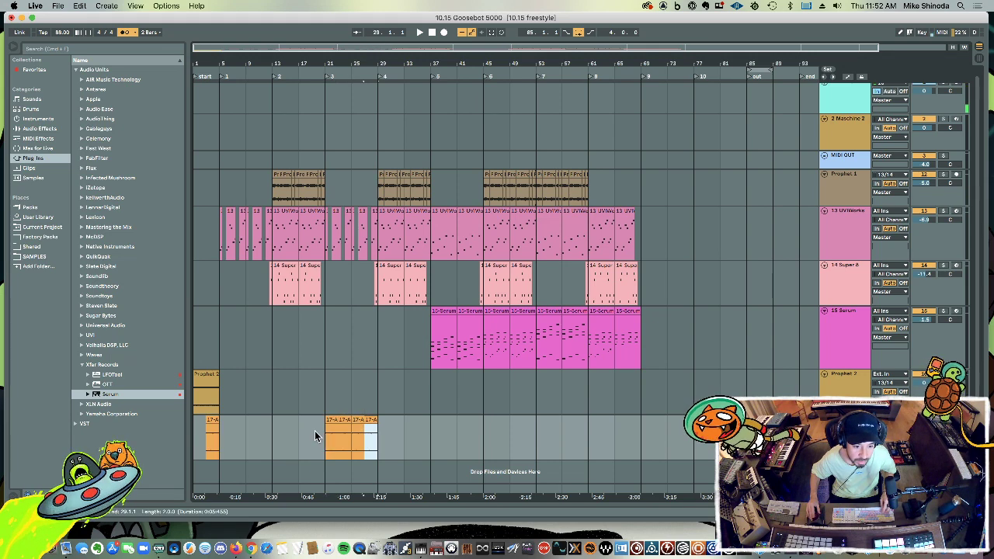
# Step: Delete the pasted clips before bar 25 on the track below Prophet 2, and play the song from bar 1
pyautogui.moveTo(315, 431); pyautogui.dragTo(345, 436)
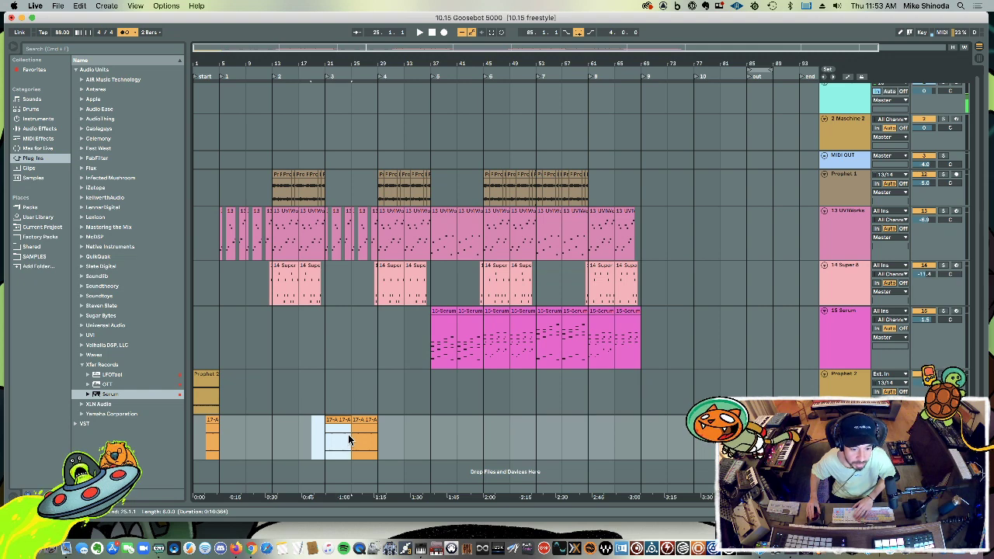
pyautogui.keyDown('shift'); pyautogui.click(348, 434); pyautogui.keyUp('shift')
pyautogui.press('Delete')
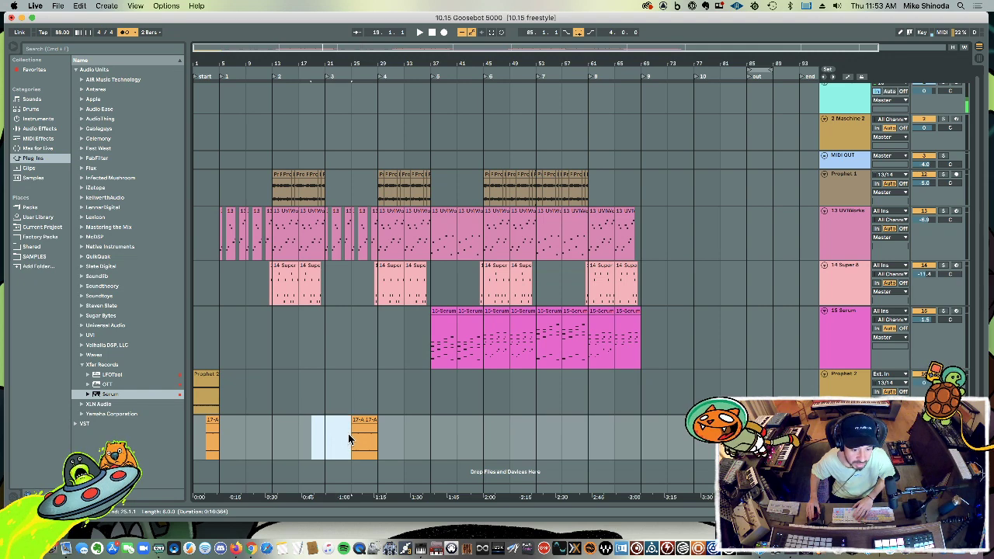
pyautogui.doubleClick(197, 349)
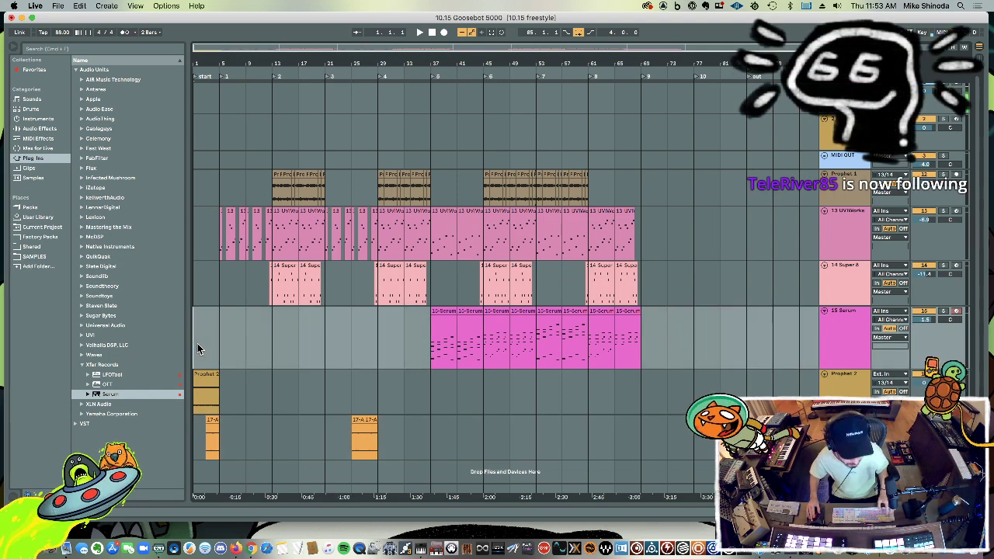
pyautogui.press('space')
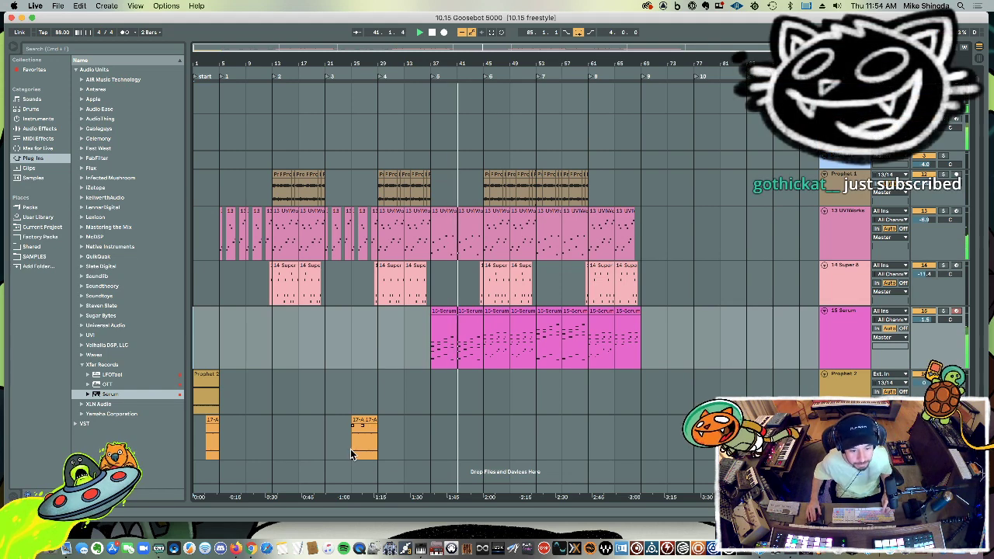
# Step: Copy the clips at bars 25 to 29 below Prophet 2 to bar 37, and duplicate them to fill bars 37 to 45
pyautogui.moveTo(353, 452); pyautogui.dragTo(402, 449)
pyautogui.click(433, 438)
pyautogui.press('super+v')
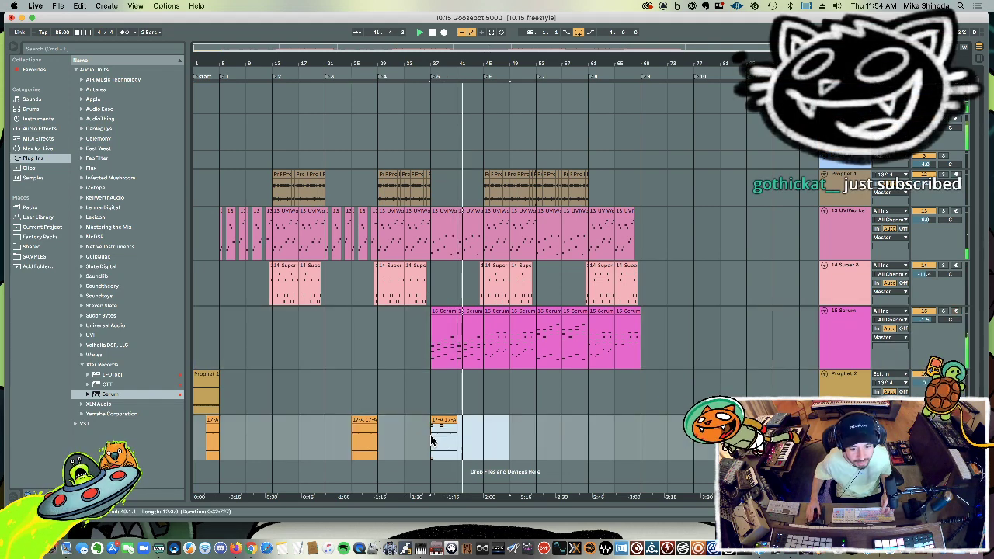
pyautogui.press('super+d')
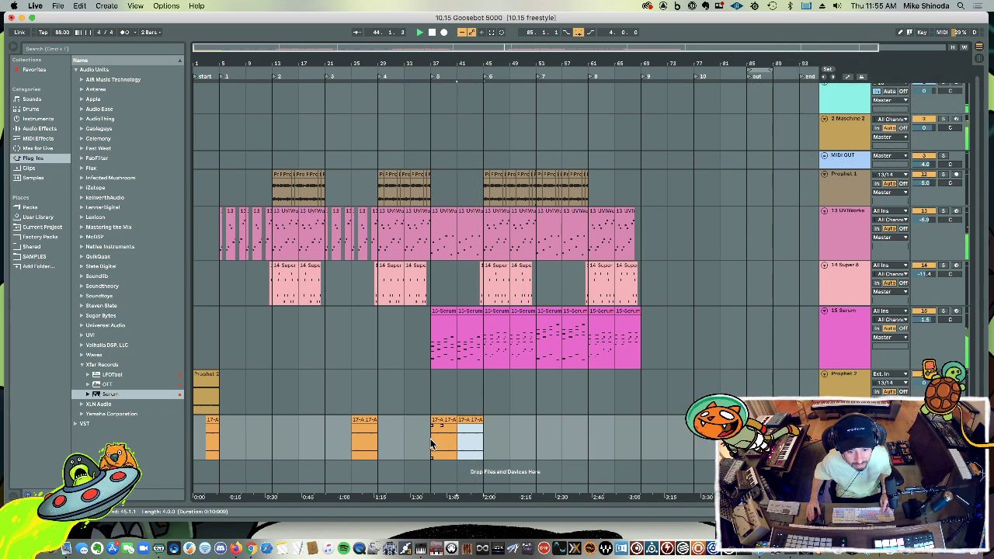
# Step: Move the clips at bars 37 to 45 on the track below Prophet 2 to bars 45 to 53
pyautogui.keyDown('shift'); pyautogui.click(432, 443); pyautogui.keyUp('shift')
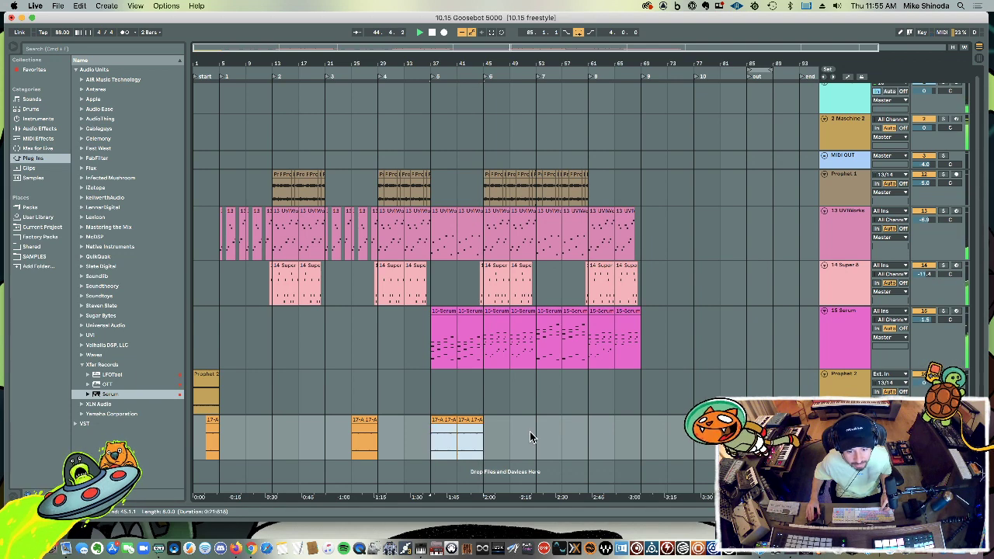
pyautogui.press('Delete')
pyautogui.click(483, 441)
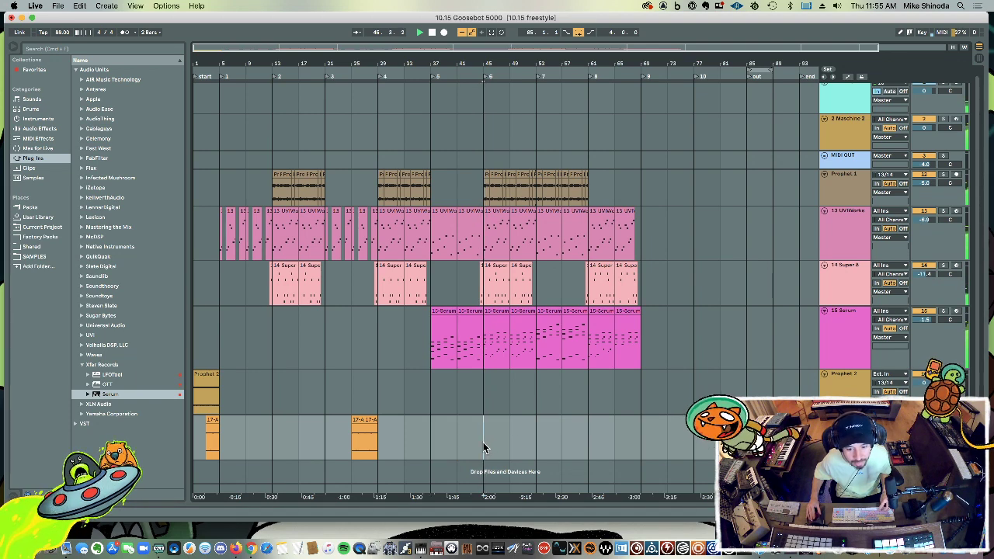
pyautogui.press('super+v')
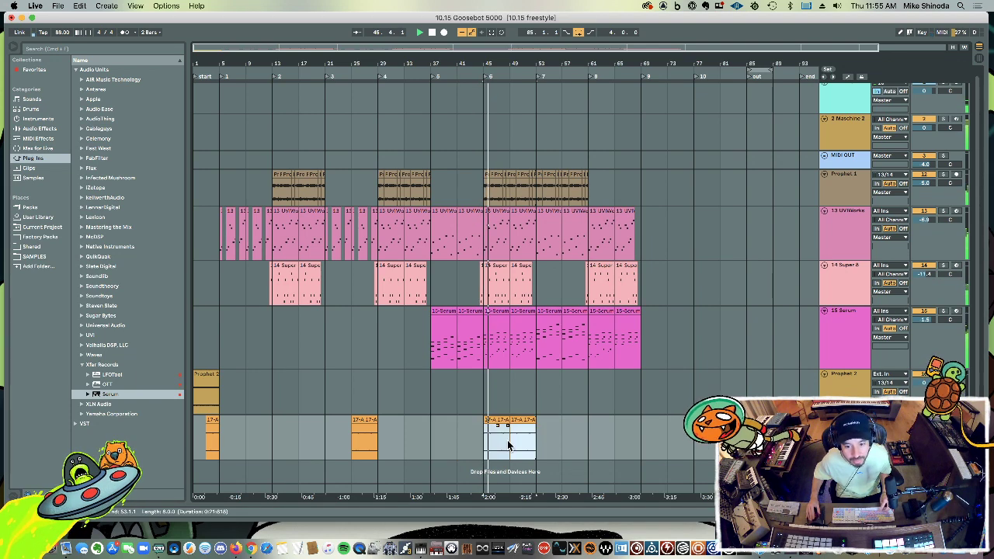
pyautogui.click(575, 432)
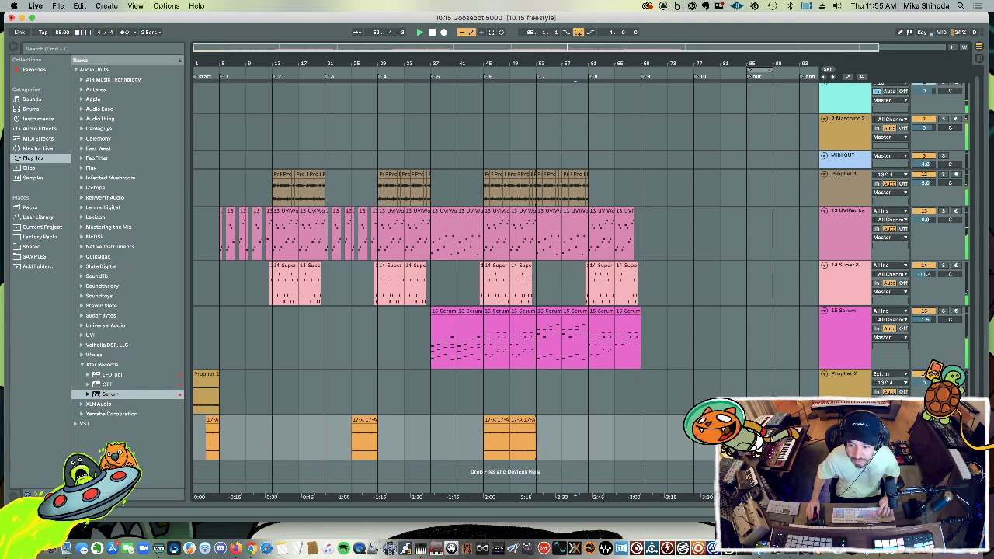
# Step: Delete the Prophet 1 clips from bar 53 to bar 61
pyautogui.scroll(-1, 505, 287)
pyautogui.press('Delete')
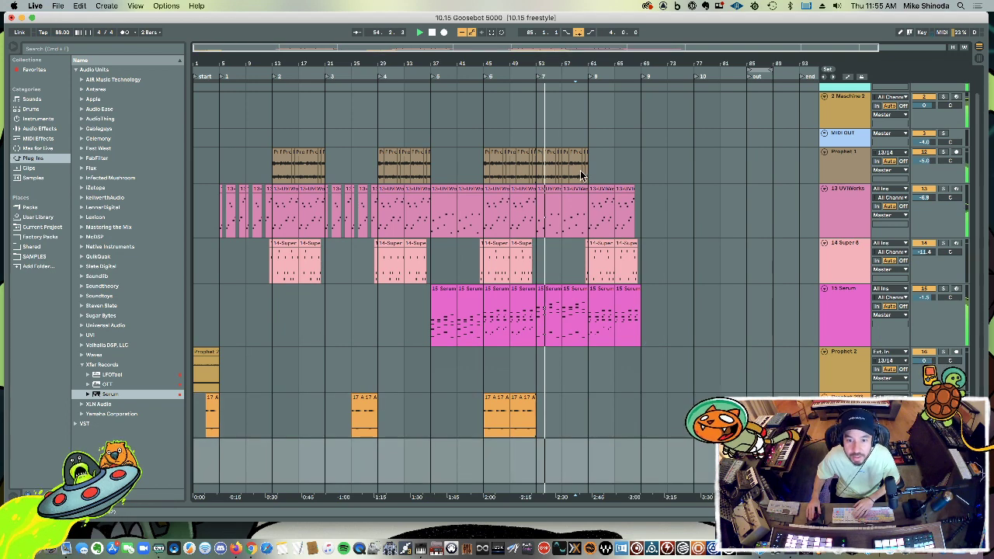
pyautogui.moveTo(595, 161); pyautogui.dragTo(535, 159)
pyautogui.press('Delete')
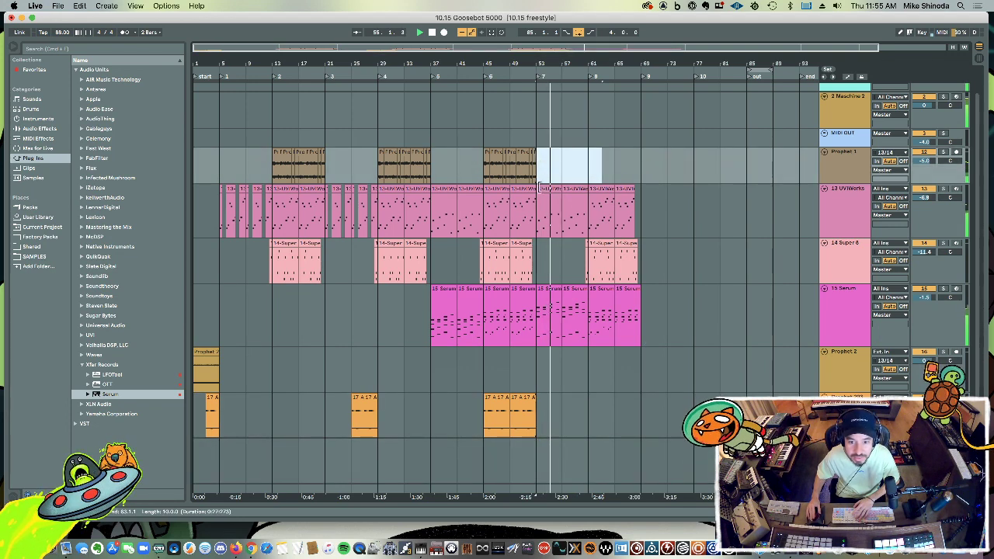
# Step: Duplicate the clips at bars 45 to 53 below Prophet 2 to bars 53 to 61, and copy the Prophet 2 intro clip to bar 53
pyautogui.moveTo(534, 416); pyautogui.dragTo(483, 412)
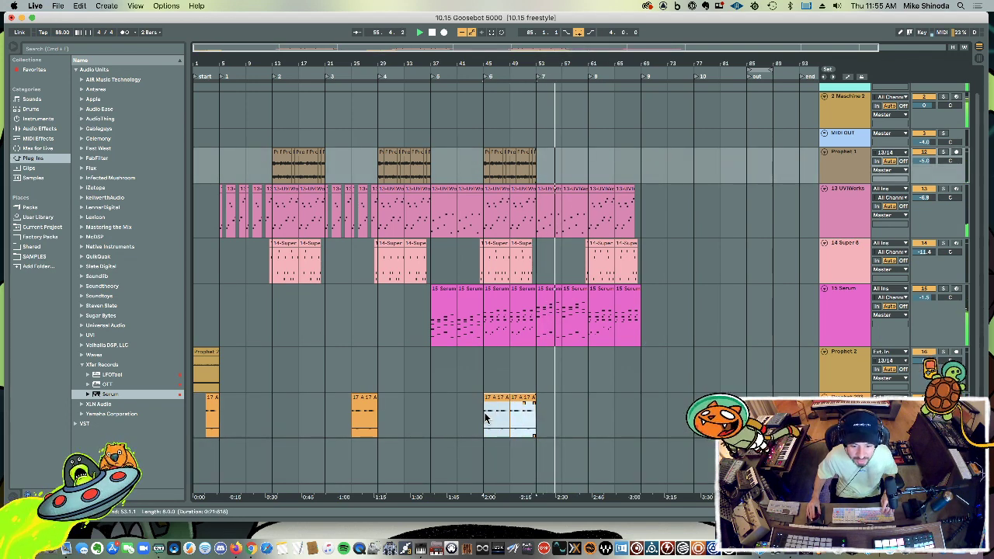
pyautogui.press('super+d')
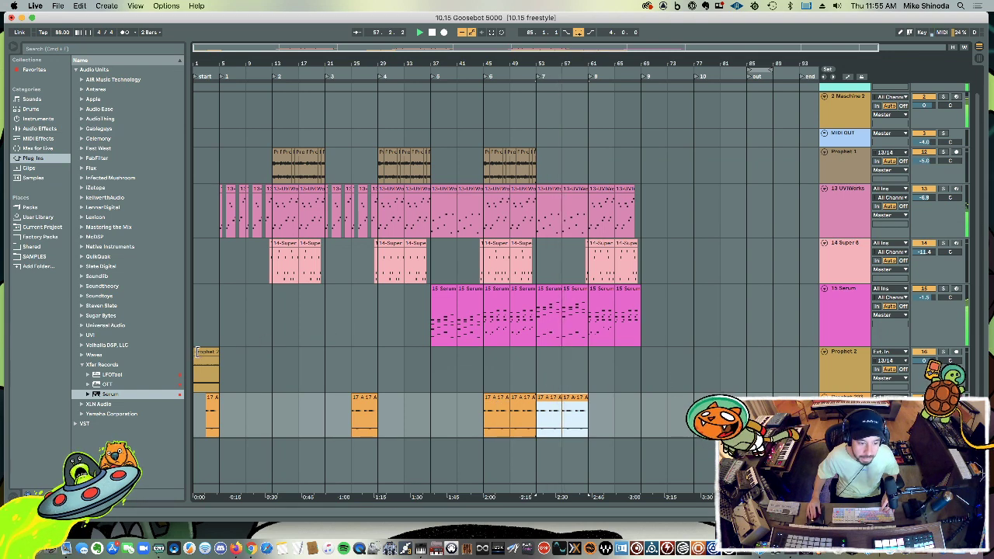
pyautogui.click(206, 369)
pyautogui.click(535, 368)
pyautogui.press('super+v')
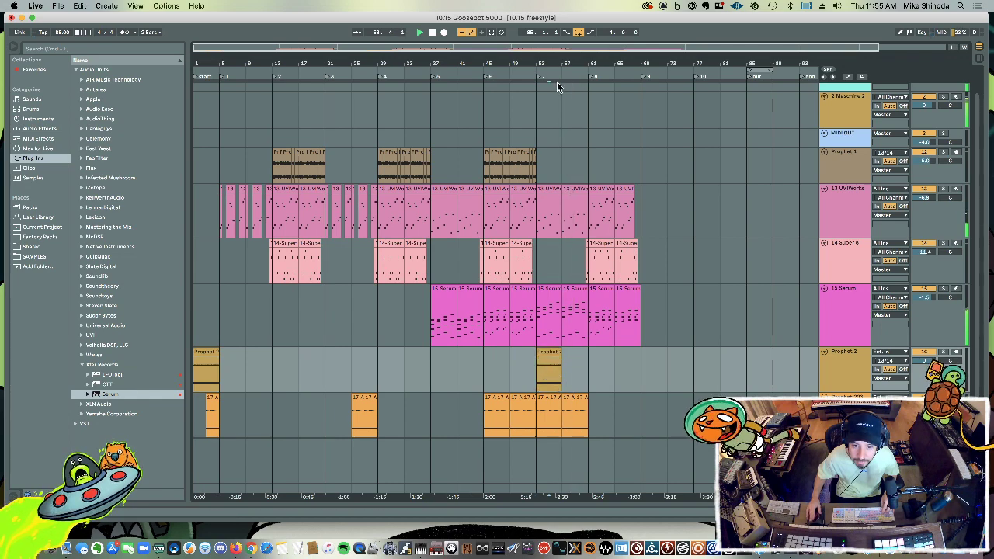
# Step: Duplicate bars 54 to 56 of the Prophet 2 clip twice, and extend the last copy's end to bar 62
pyautogui.moveTo(558, 65); pyautogui.dragTo(557, 124)
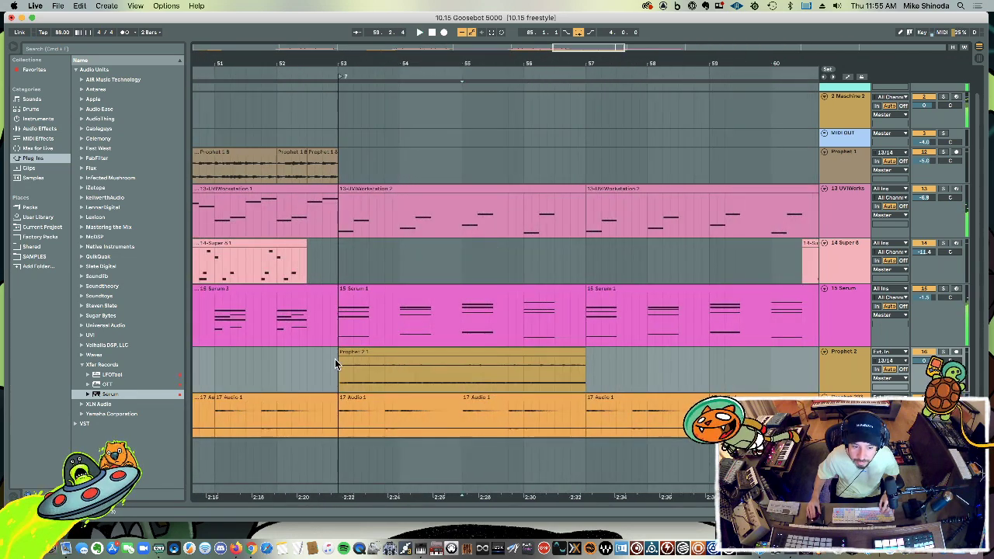
pyautogui.moveTo(400, 371); pyautogui.dragTo(520, 378)
pyautogui.press('super+d')
pyautogui.press('super+d')
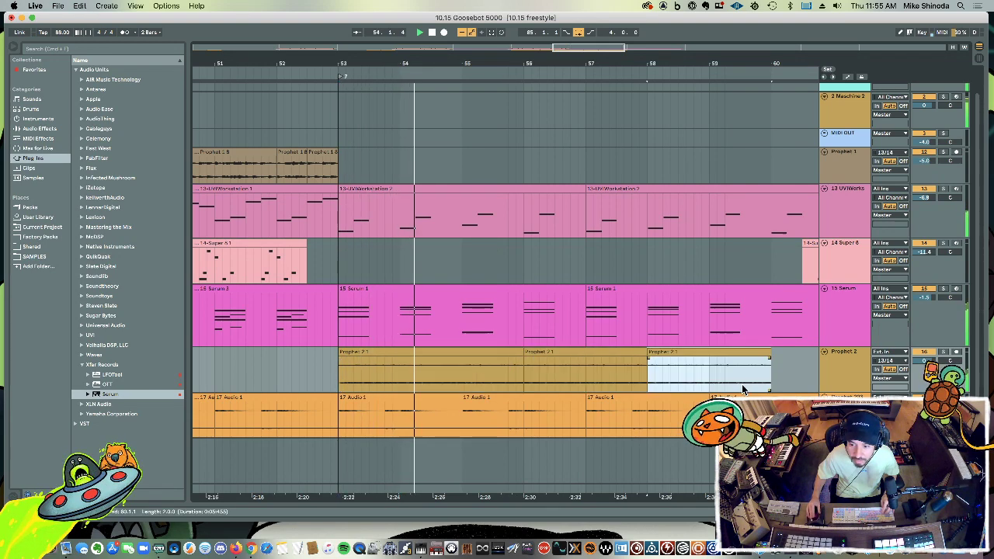
pyautogui.press('-')
pyautogui.press('-')
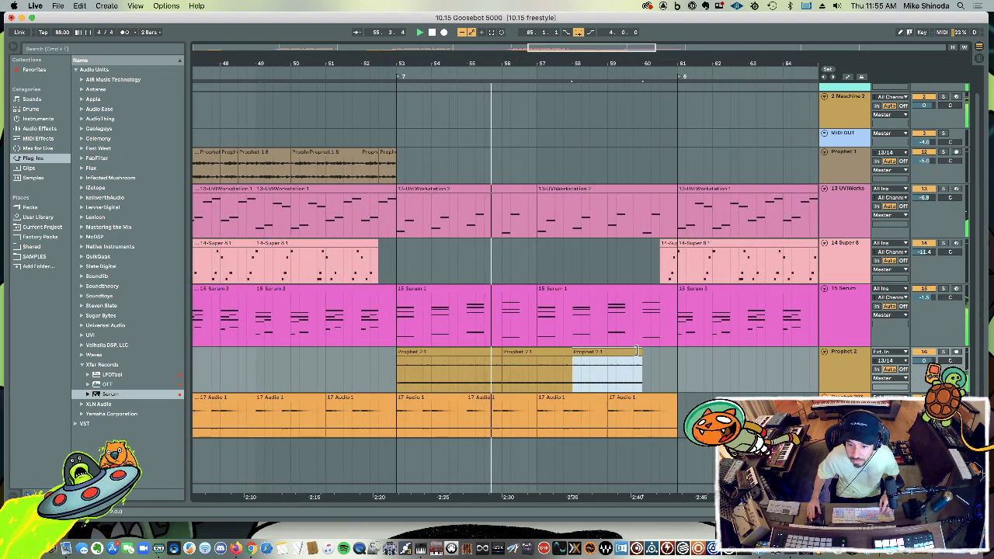
pyautogui.moveTo(642, 361); pyautogui.dragTo(724, 361)
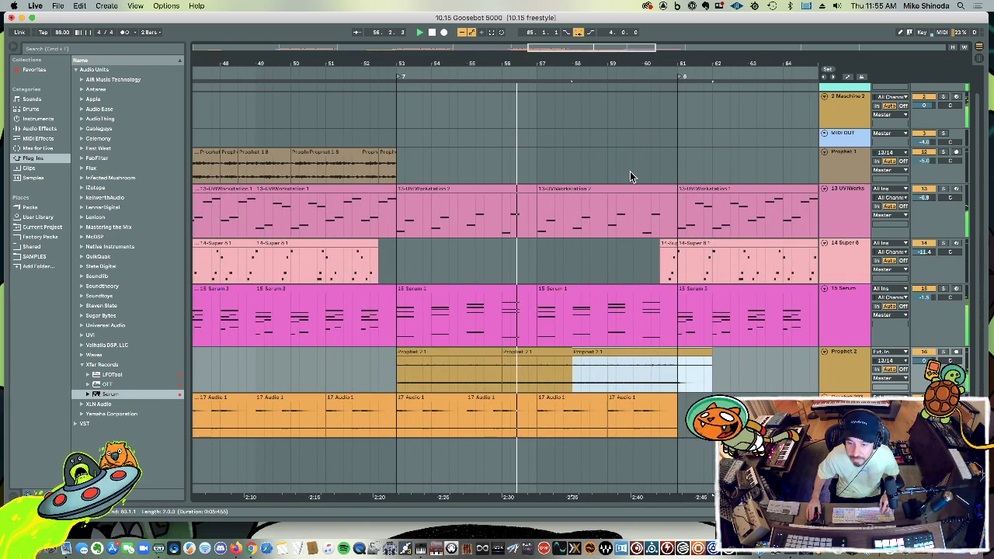
# Step: Add a new Serum instrument track below the last Prophet track
pyautogui.moveTo(630, 46); pyautogui.dragTo(630, 49)
pyautogui.press('-')
pyautogui.press('-')
pyautogui.press('-')
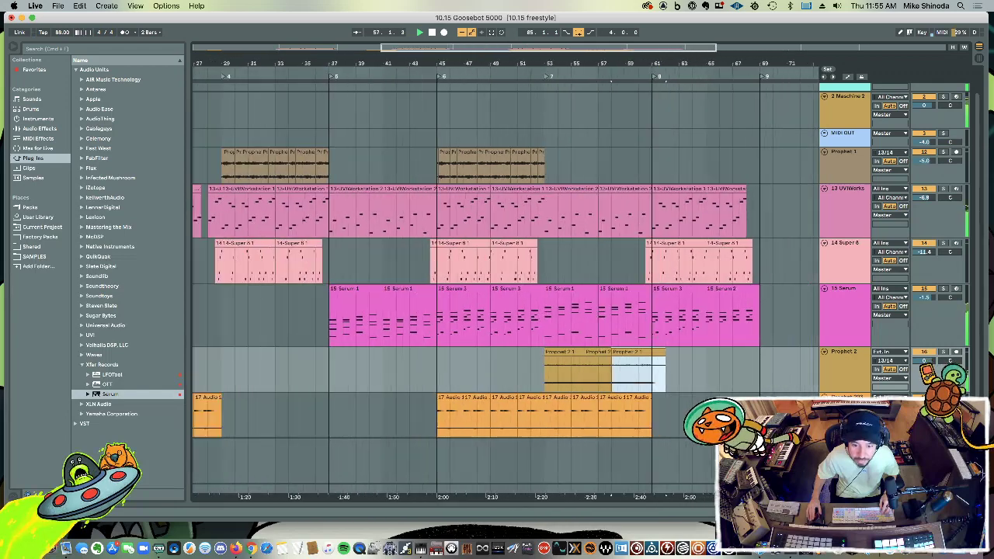
pyautogui.scroll(-1, 645, 245)
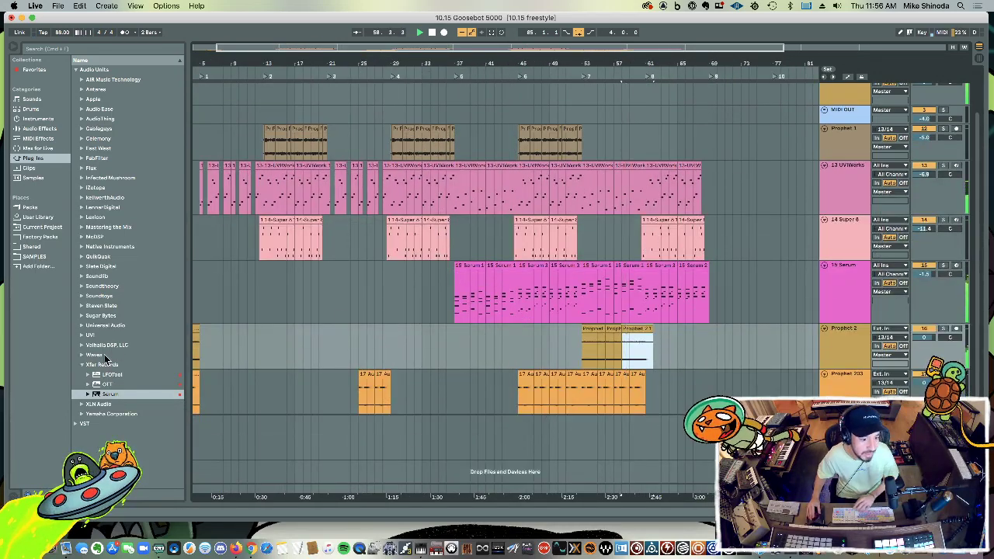
pyautogui.moveTo(109, 393); pyautogui.dragTo(546, 394)
pyautogui.press('Return')
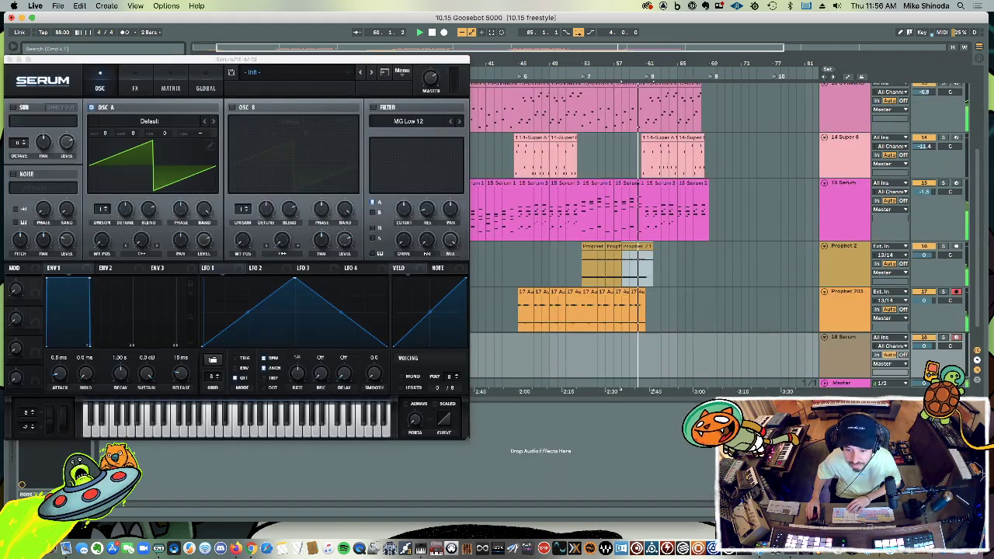
# Step: Try Serum's Bass (Hard) presets from BA 8bitfwap [GI] through BA Bites [7S] while the song plays
pyautogui.click(318, 75)
pyautogui.moveTo(295, 83)
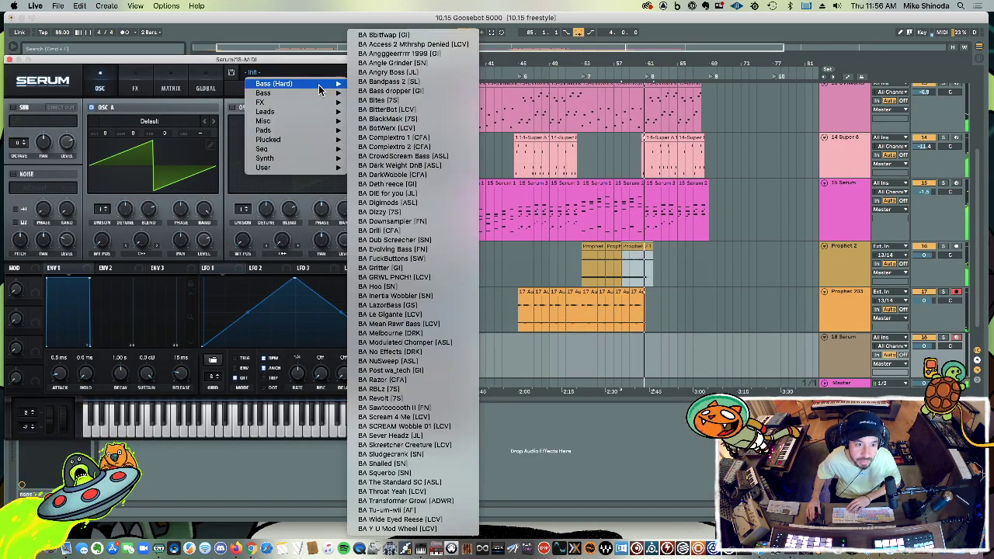
pyautogui.click(396, 35)
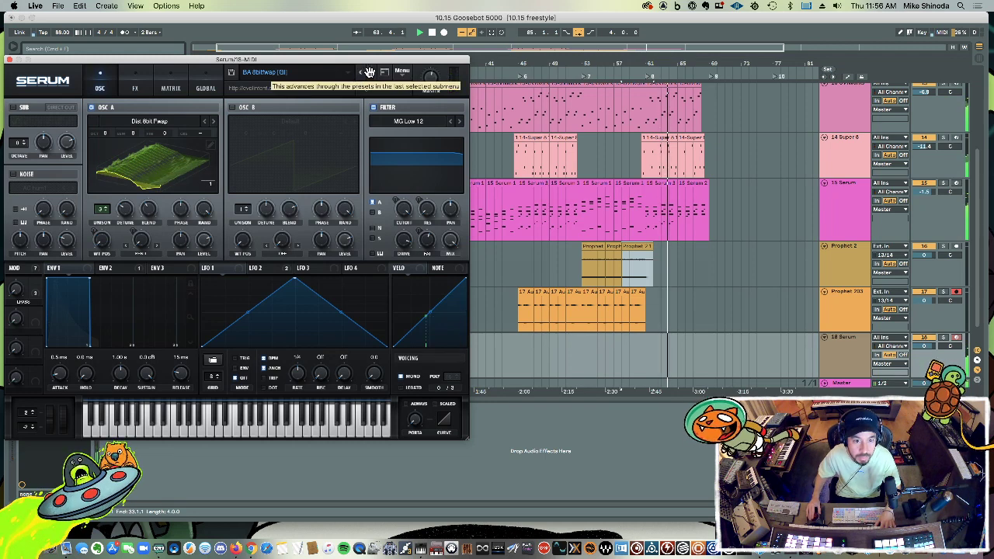
pyautogui.click(369, 72)
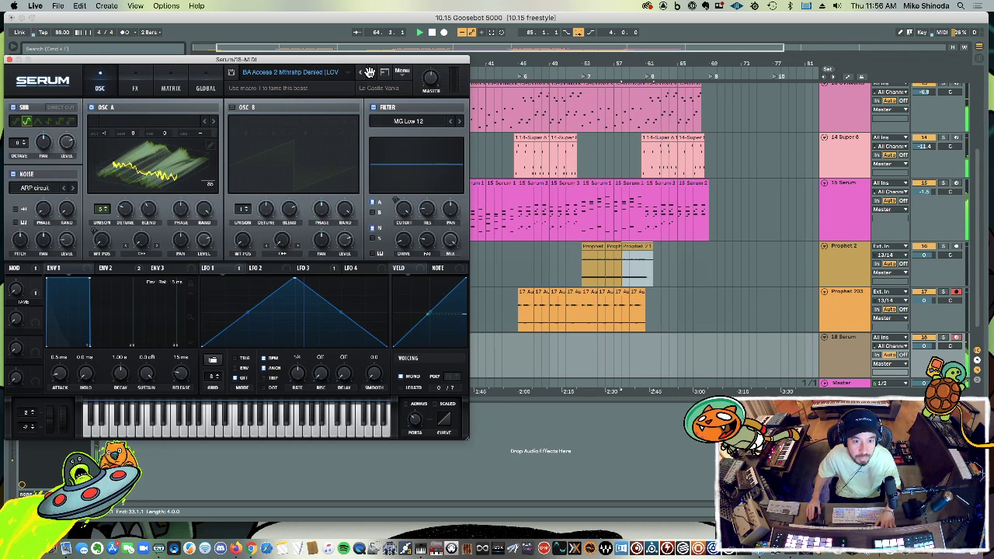
pyautogui.click(369, 73)
pyautogui.click(370, 72)
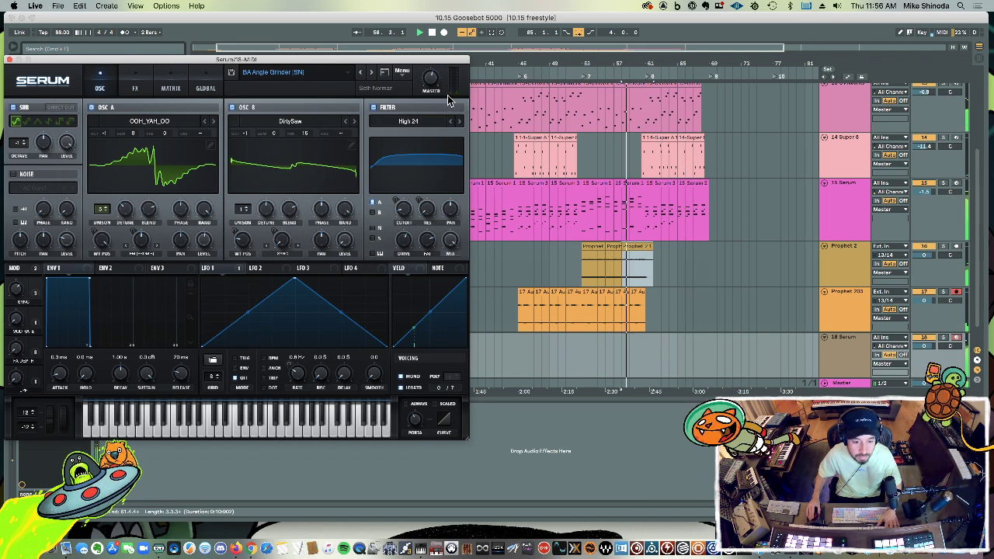
pyautogui.moveTo(439, 84); pyautogui.dragTo(439, 105)
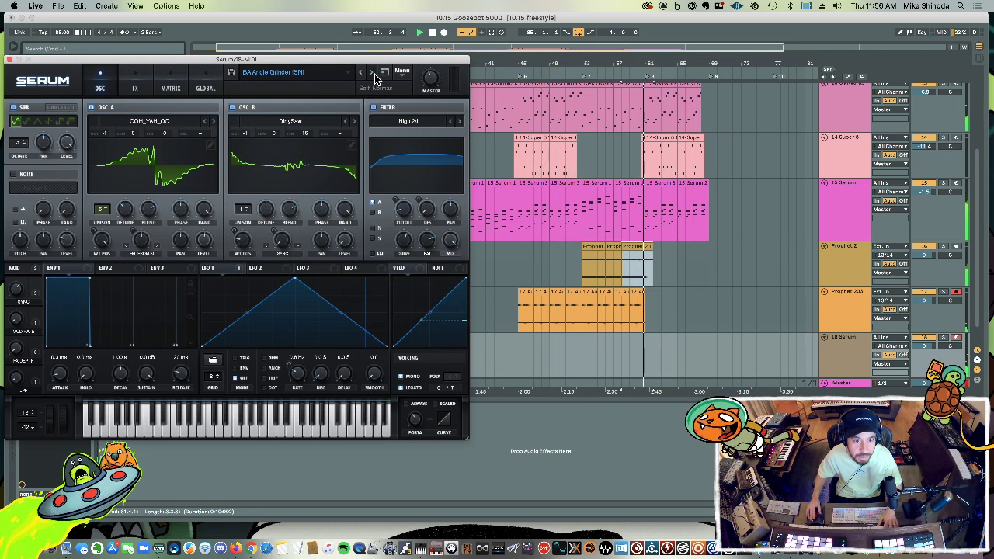
pyautogui.click(372, 73)
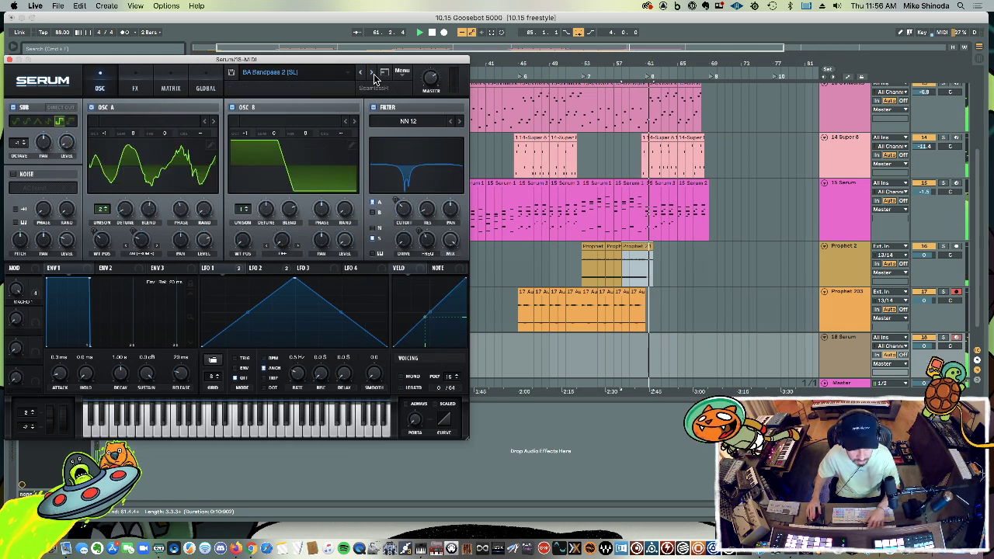
pyautogui.click(372, 74)
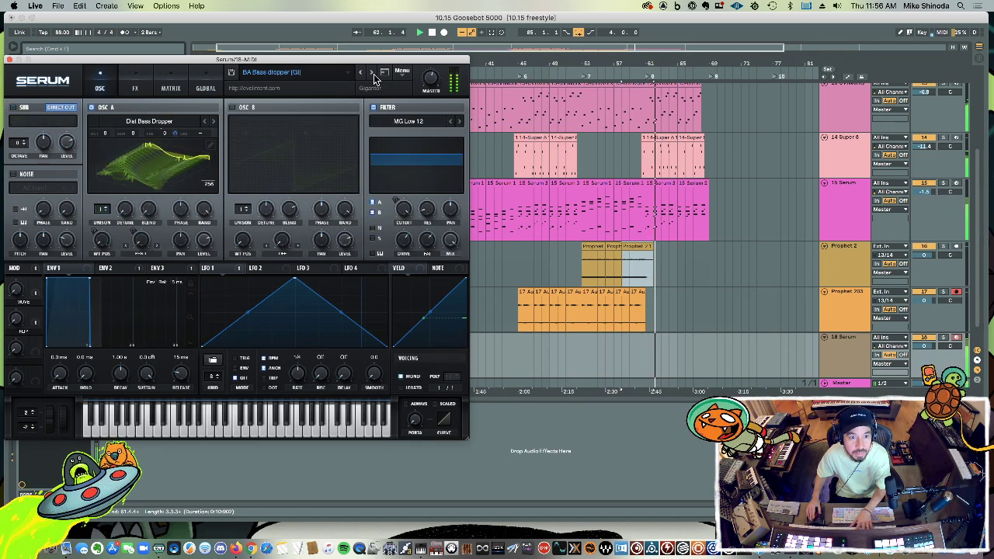
pyautogui.click(372, 74)
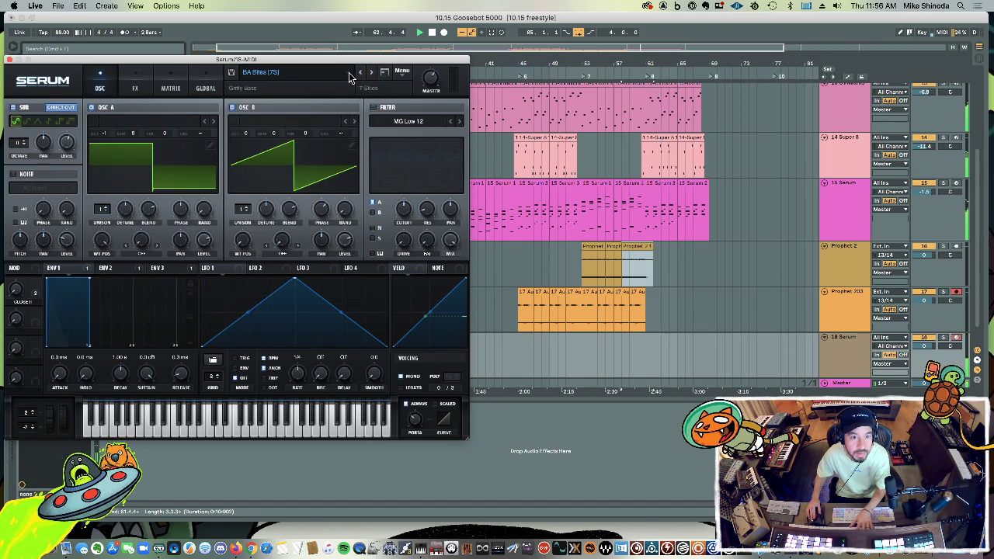
# Step: Load Serum's Bass preset BA Ampology [CFA], and advance to BA Analog Pluck [SN]
pyautogui.click(348, 73)
pyautogui.moveTo(337, 94)
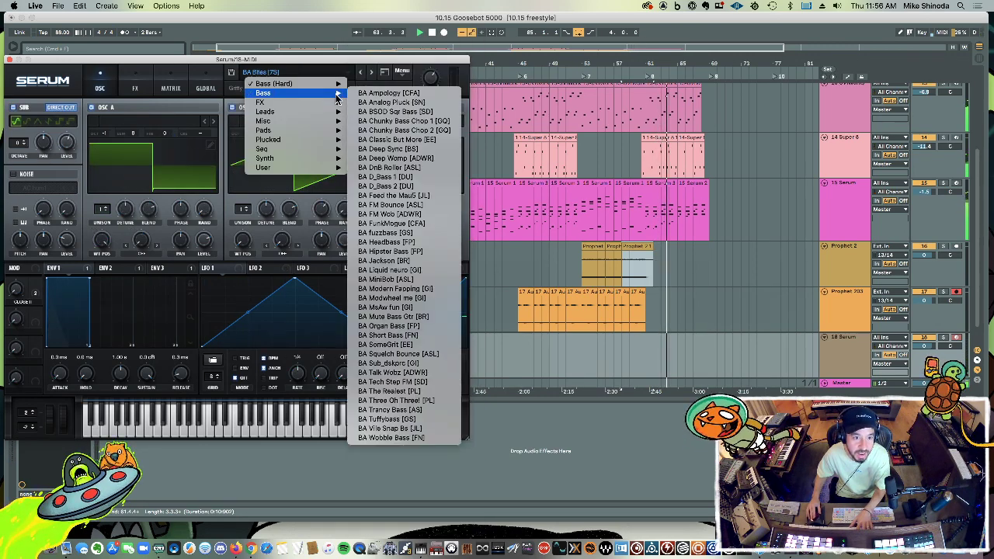
pyautogui.click(388, 92)
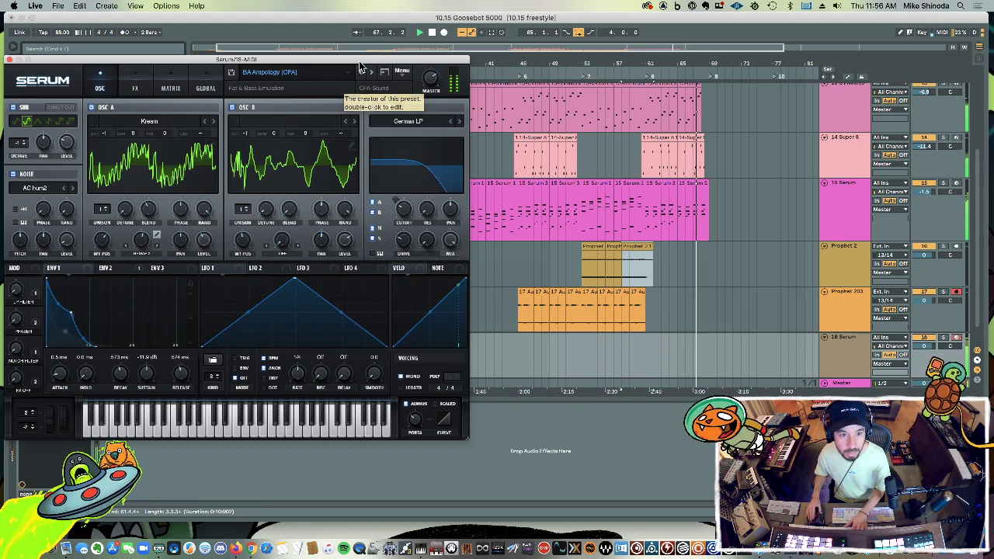
pyautogui.click(372, 73)
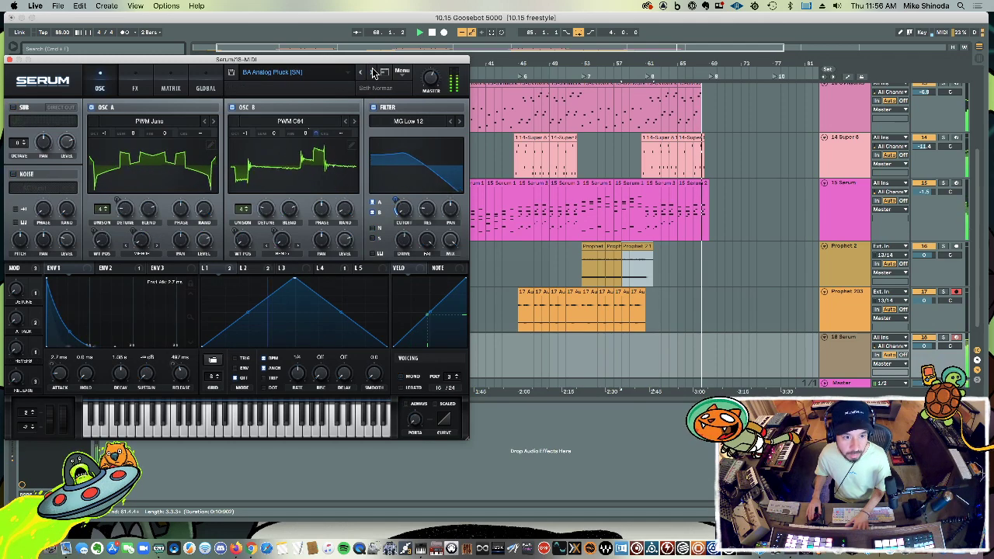
# Step: Play the song from around bar 28 and lower the 18 Serum track's volume to -10 dB
pyautogui.click(10, 61)
pyautogui.click(379, 359)
pyautogui.press('space')
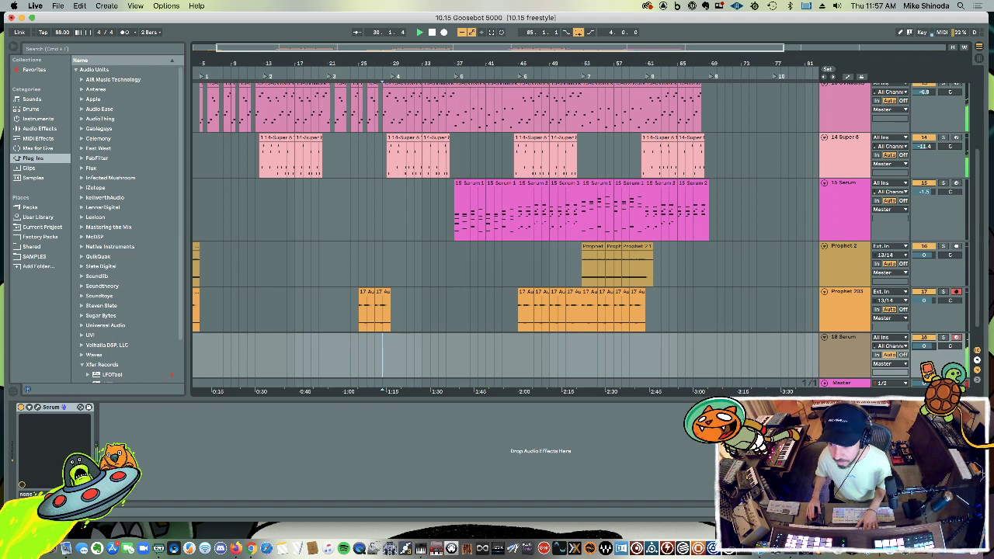
pyautogui.moveTo(924, 345); pyautogui.dragTo(928, 348)
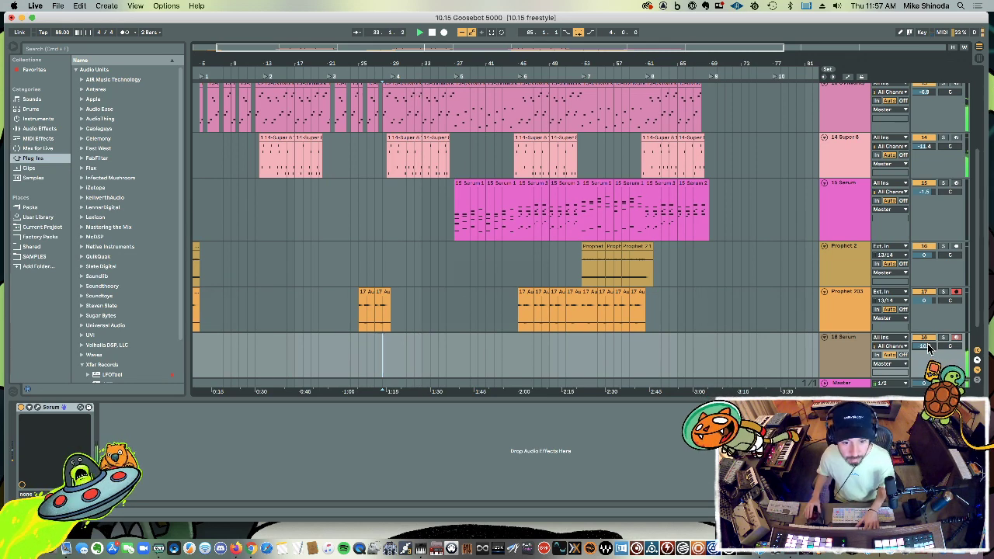
pyautogui.click(853, 355)
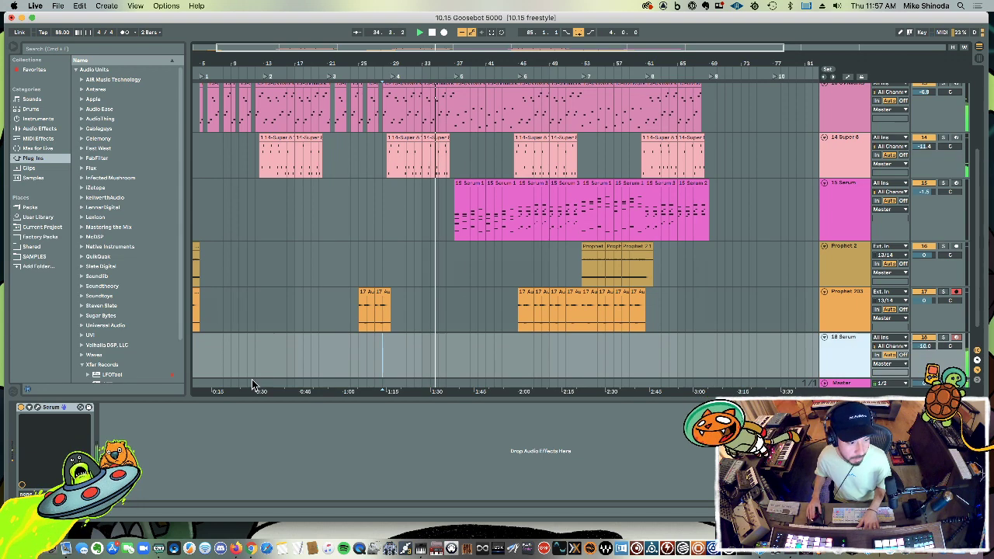
# Step: Audition further bass presets in the 18 Serum track's synth and load BA D_Bass 1 [DU]
pyautogui.click(49, 415)
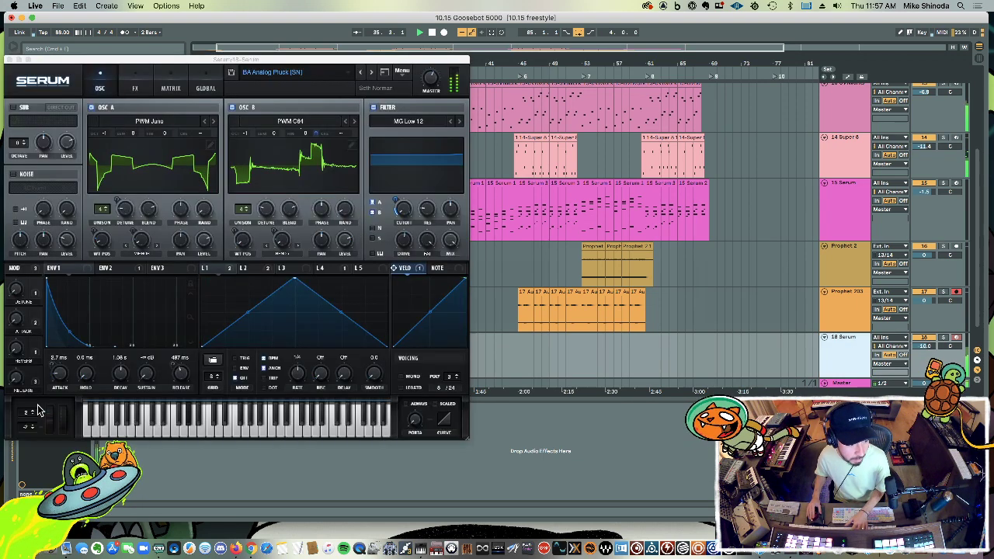
pyautogui.click(372, 71)
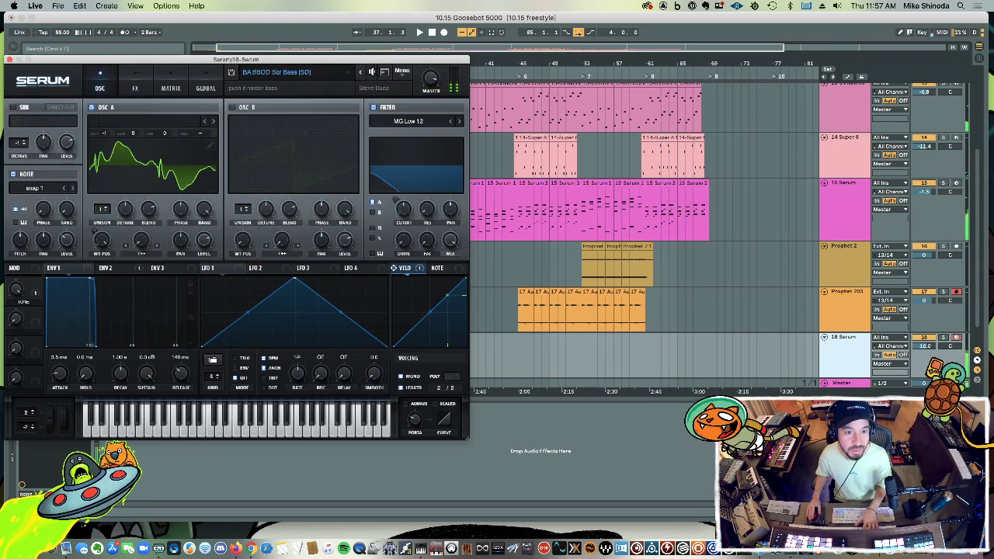
pyautogui.click(371, 71)
pyautogui.click(371, 72)
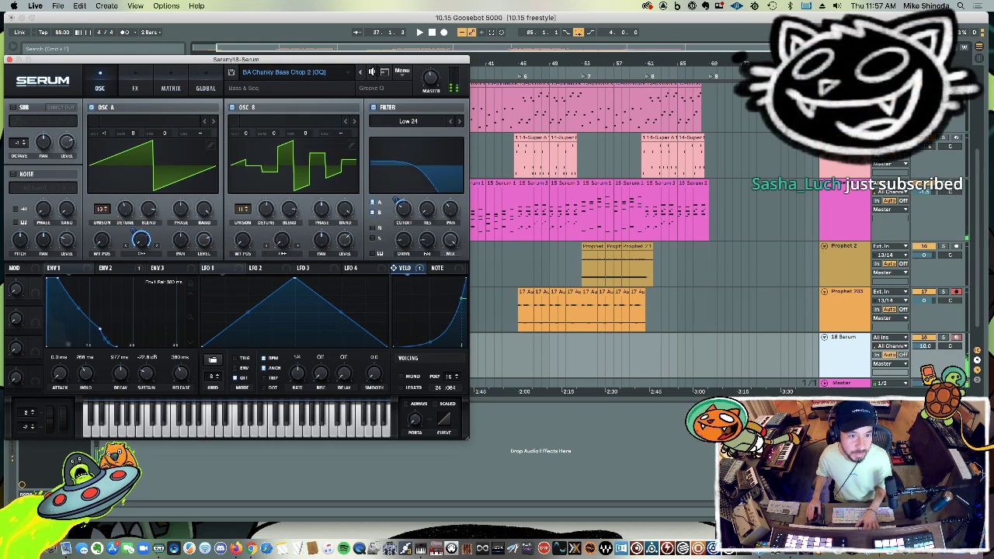
pyautogui.click(372, 71)
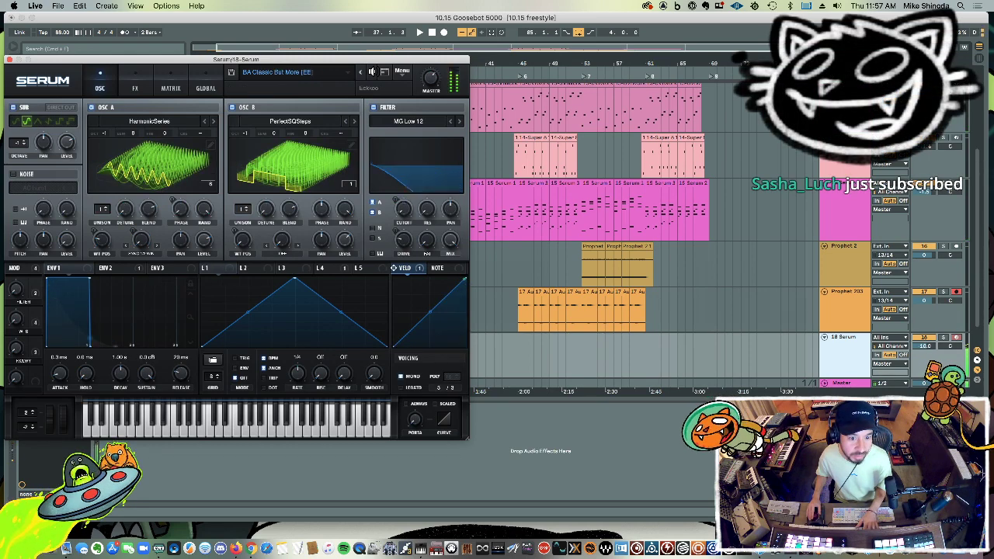
pyautogui.click(371, 72)
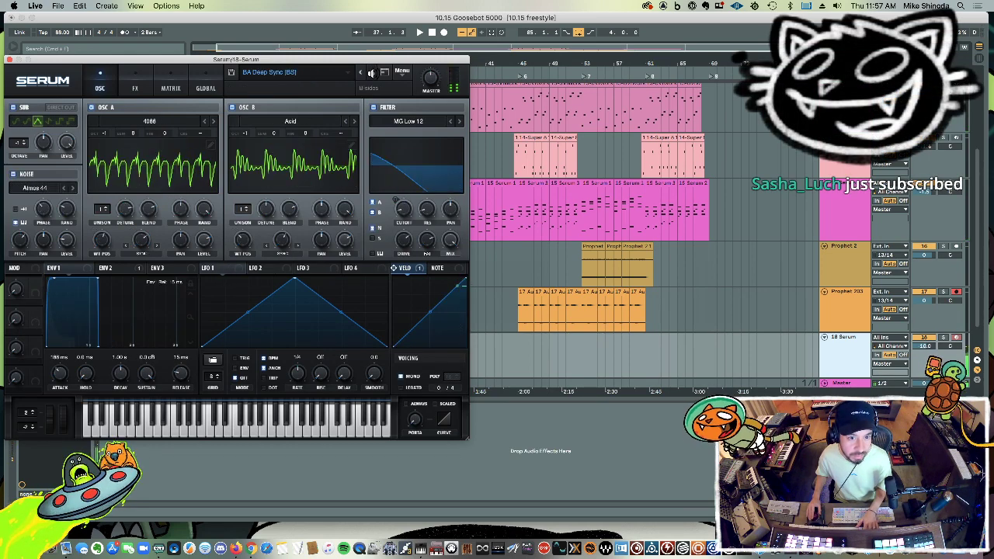
pyautogui.click(371, 71)
pyautogui.click(370, 72)
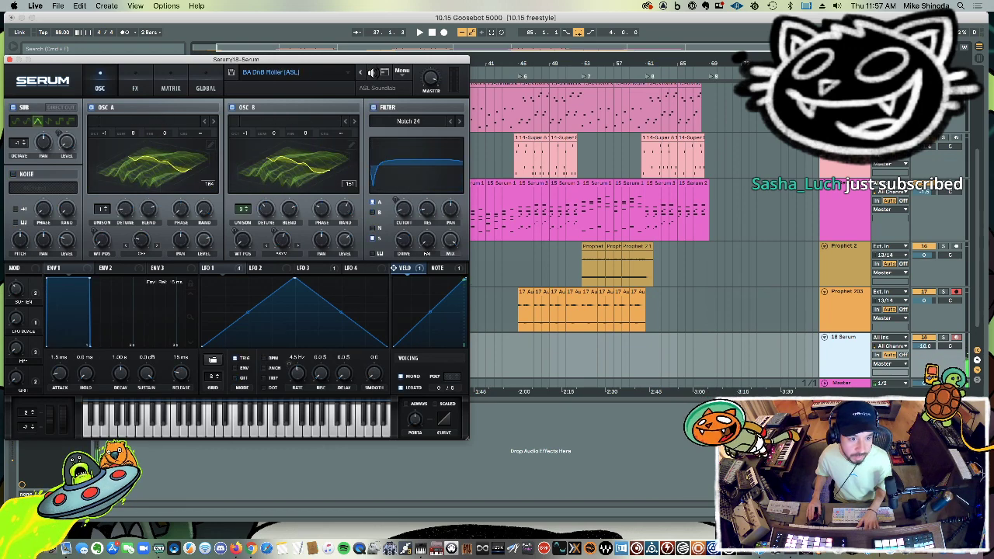
pyautogui.click(370, 72)
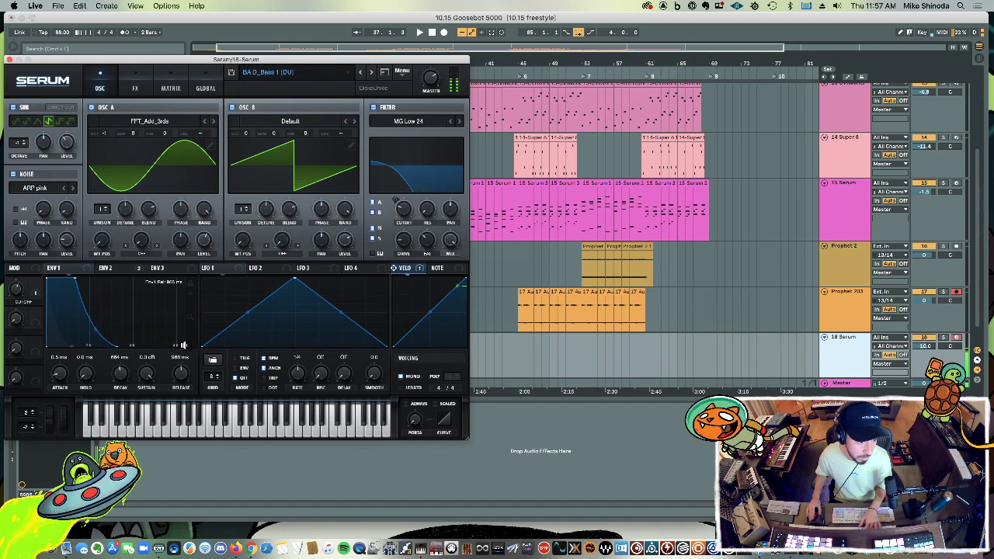
# Step: Set Serum's Envelope 2 decay to 685 ms and release to 762 ms
pyautogui.click(114, 268)
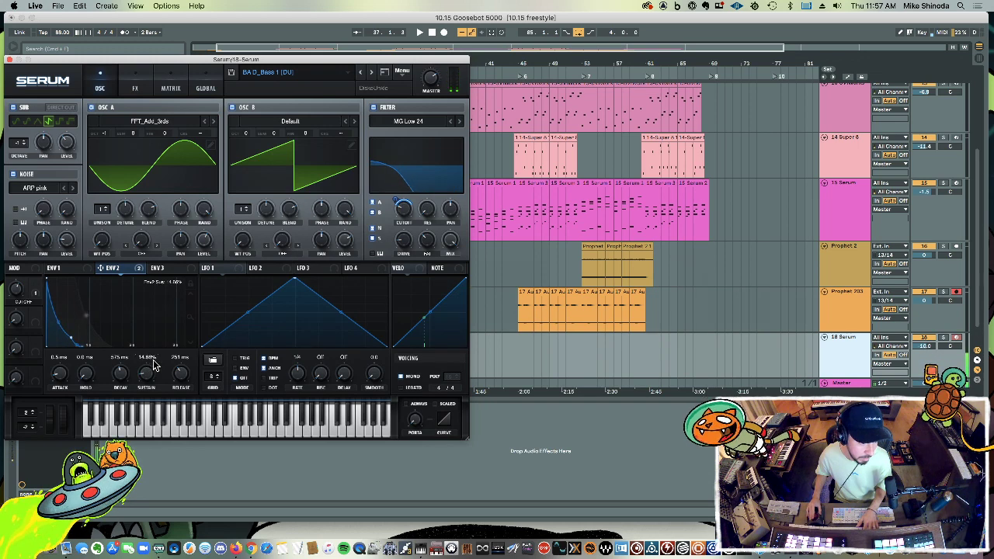
pyautogui.moveTo(121, 379); pyautogui.dragTo(122, 378)
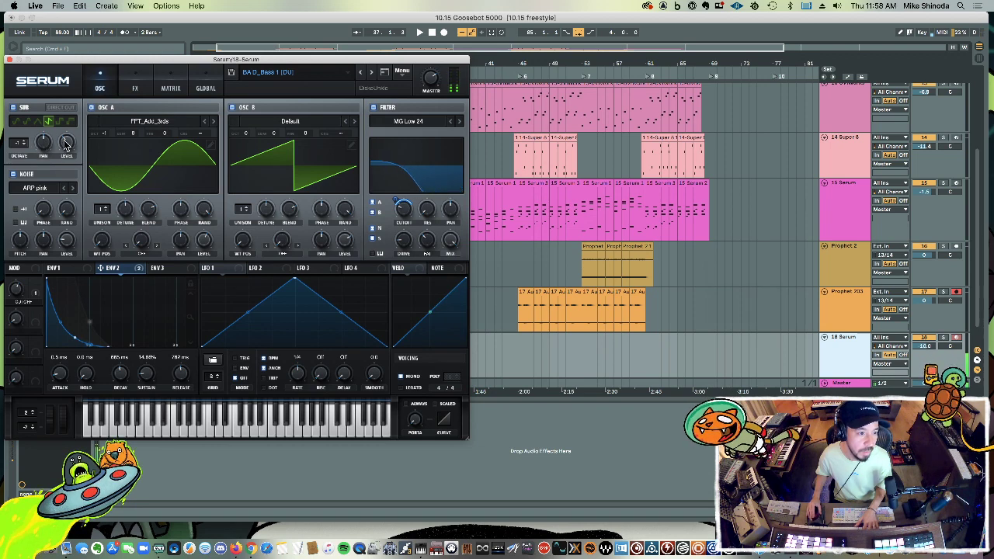
# Step: Compare the sound with oscillator B off and on, adjust its level, and set Envelope 2's filter cutoff modulation to 58
pyautogui.moveTo(66, 144)
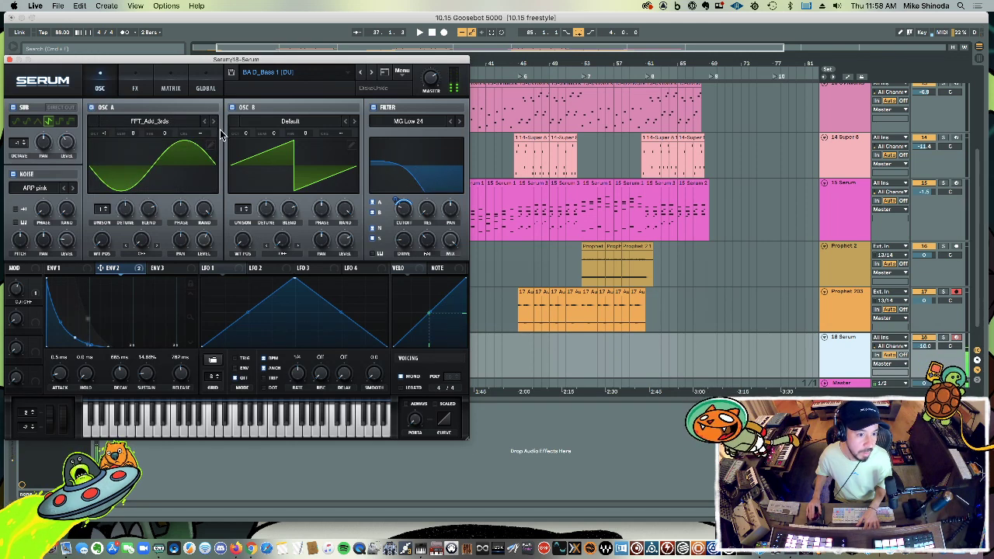
pyautogui.click(232, 108)
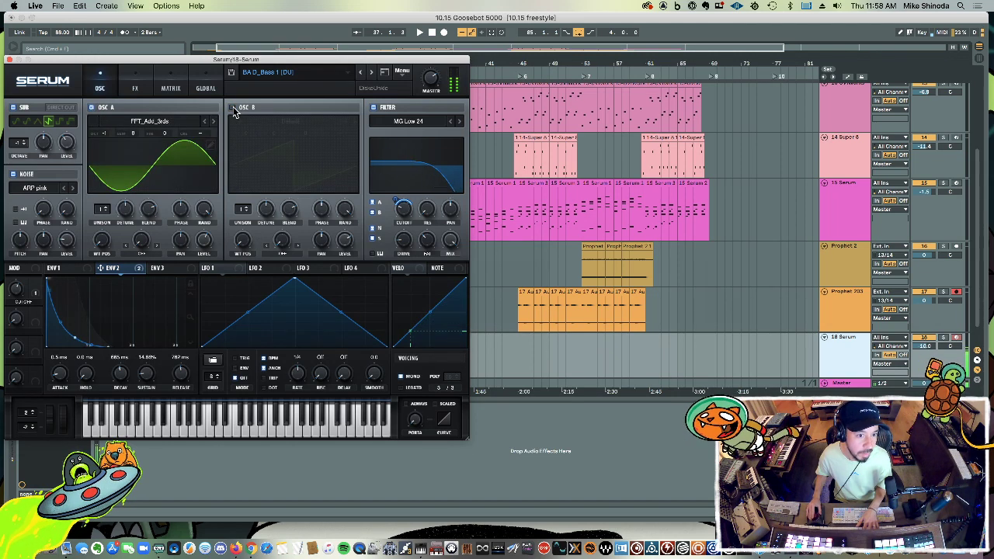
pyautogui.click(232, 108)
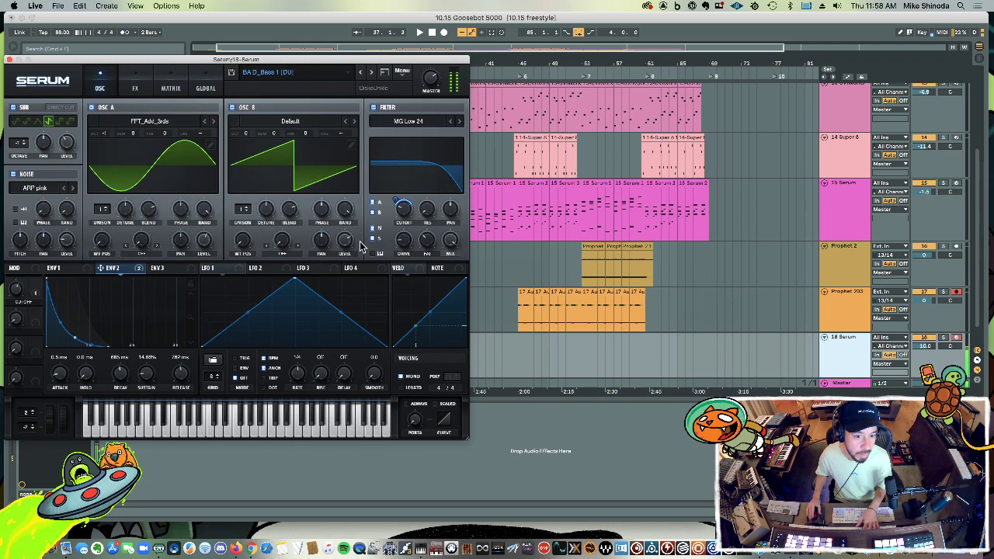
pyautogui.moveTo(346, 247); pyautogui.dragTo(345, 258)
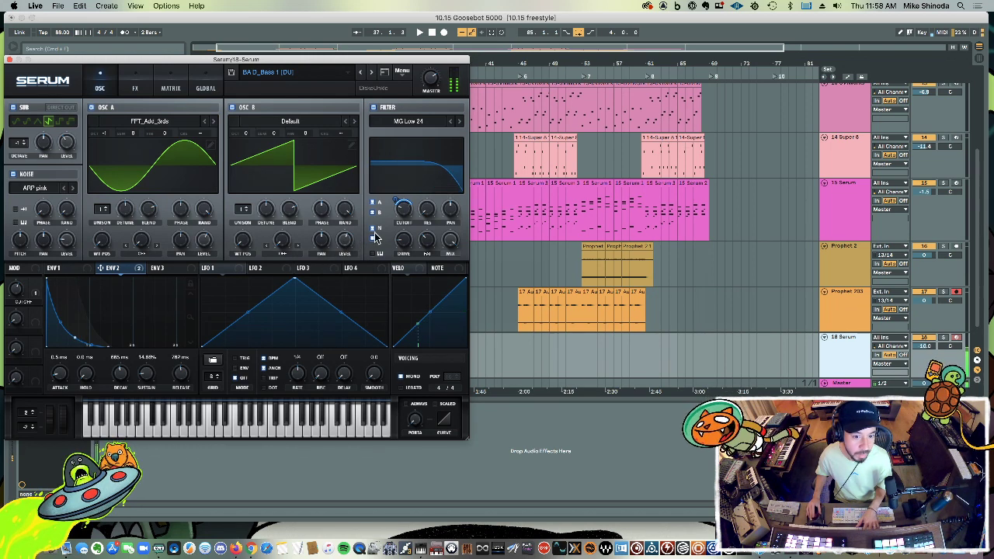
pyautogui.moveTo(396, 198); pyautogui.dragTo(395, 194)
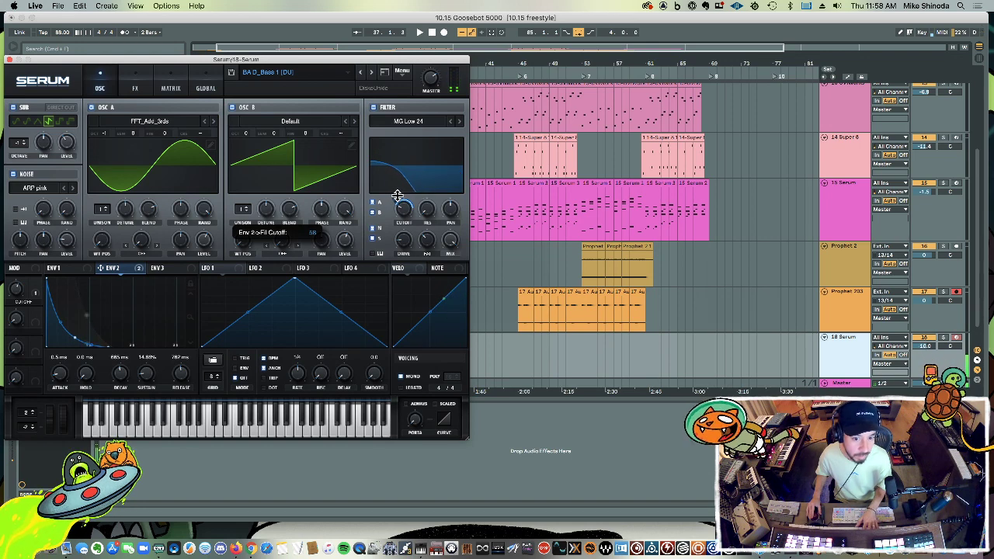
# Step: Shorten Envelope 1's decay to 257 ms and lower its sustain to about -6 dB
pyautogui.click(69, 272)
pyautogui.moveTo(126, 377); pyautogui.dragTo(121, 385)
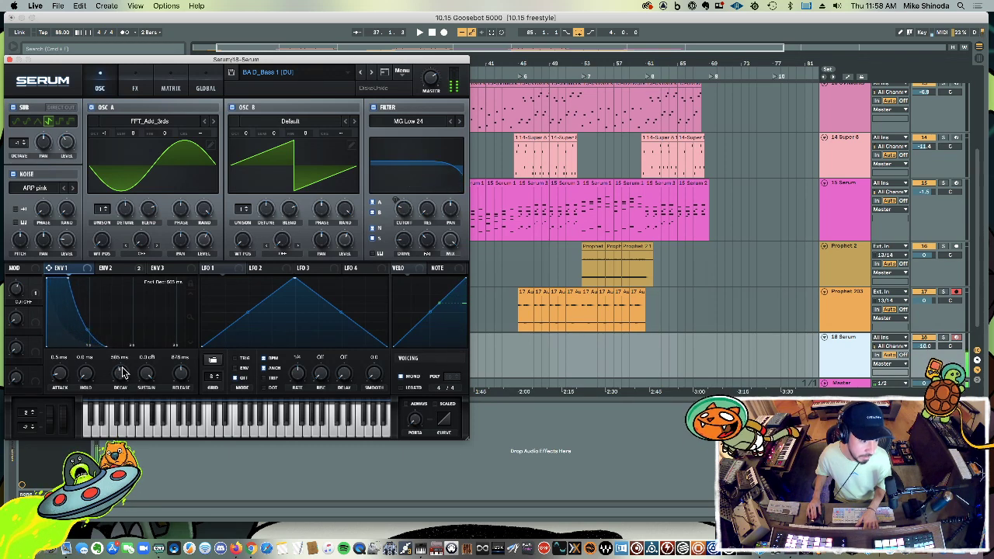
pyautogui.moveTo(122, 373)
pyautogui.mouseDown()
pyautogui.moveTo(127, 357)
pyautogui.moveTo(128, 385)
pyautogui.mouseUp()
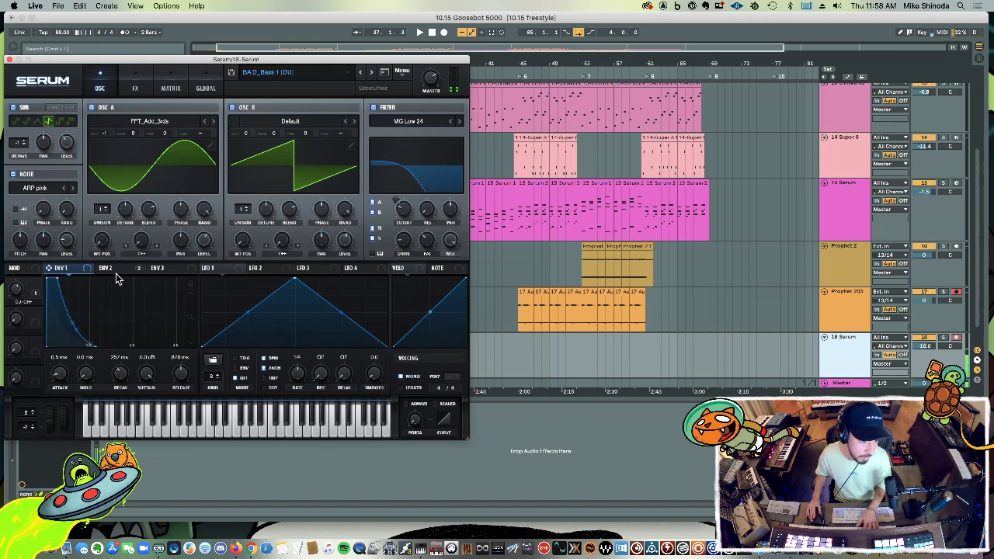
pyautogui.moveTo(151, 378); pyautogui.dragTo(152, 406)
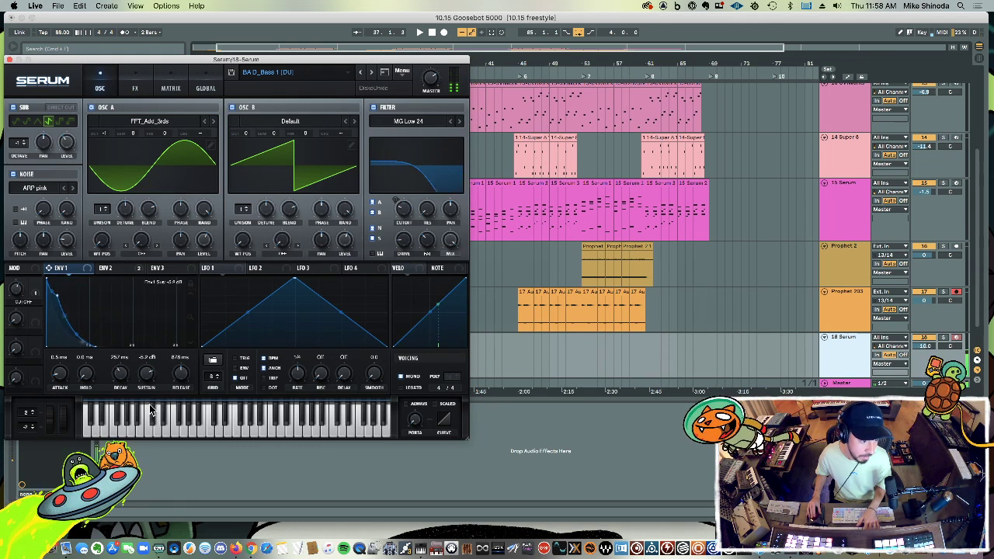
# Step: Raise Envelope 2's sustain to 37.49% and fine-tune the filter cutoff and its modulation
pyautogui.click(108, 268)
pyautogui.moveTo(146, 373); pyautogui.dragTo(155, 343)
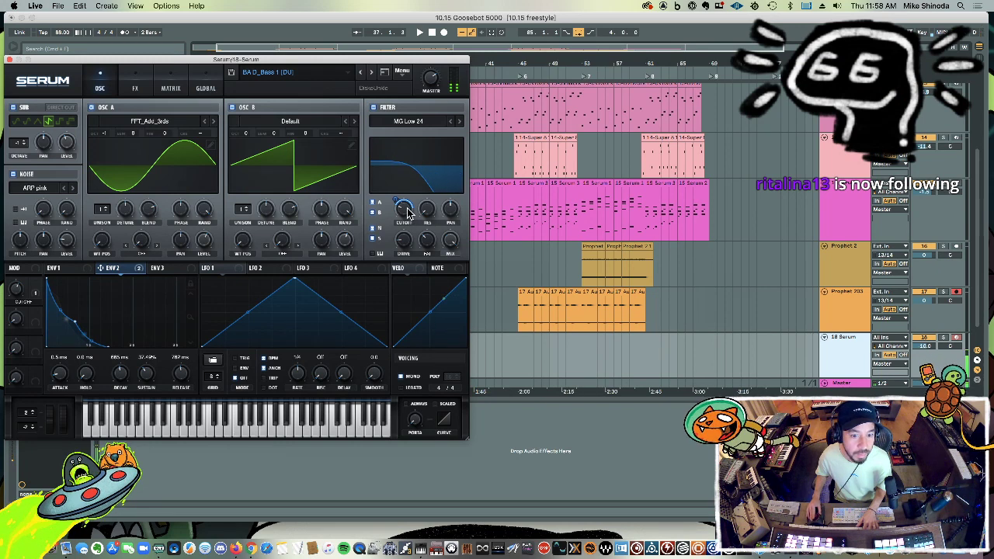
pyautogui.moveTo(409, 214); pyautogui.dragTo(395, 199)
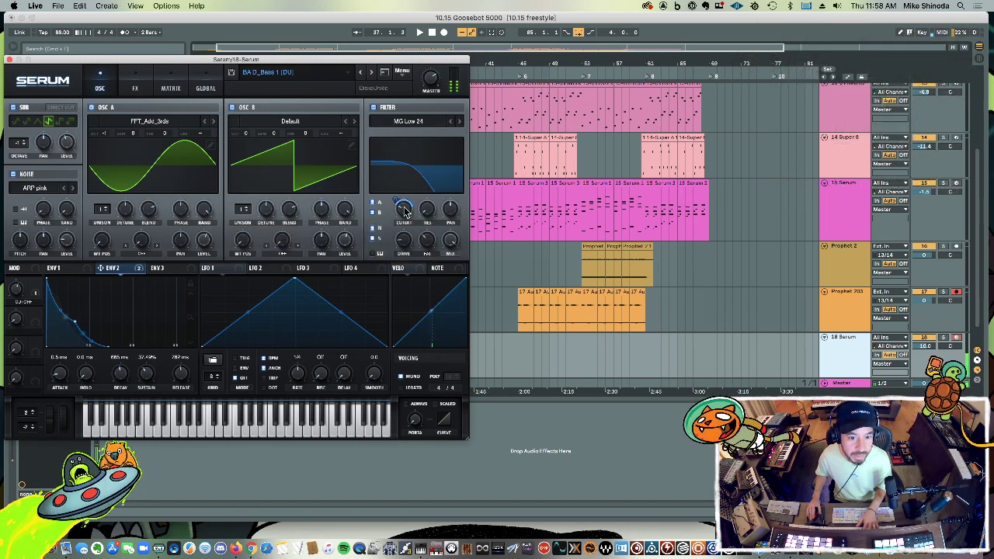
pyautogui.moveTo(399, 204)
pyautogui.mouseDown()
pyautogui.moveTo(404, 212)
pyautogui.moveTo(399, 198)
pyautogui.mouseUp()
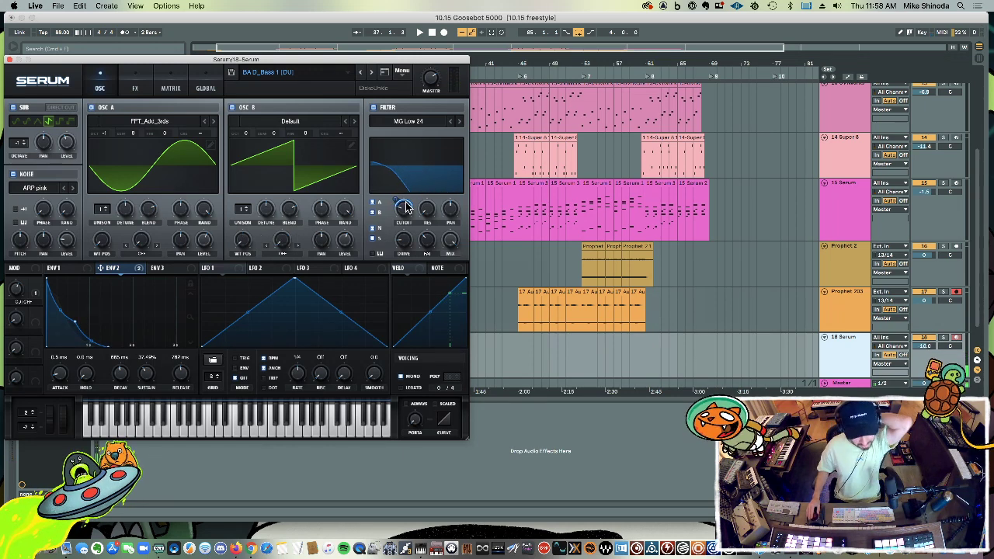
# Step: Play the song from bar 10 and record a bass take on the 18 Serum track from about bar 21 to 29
pyautogui.click(9, 61)
pyautogui.click(238, 272)
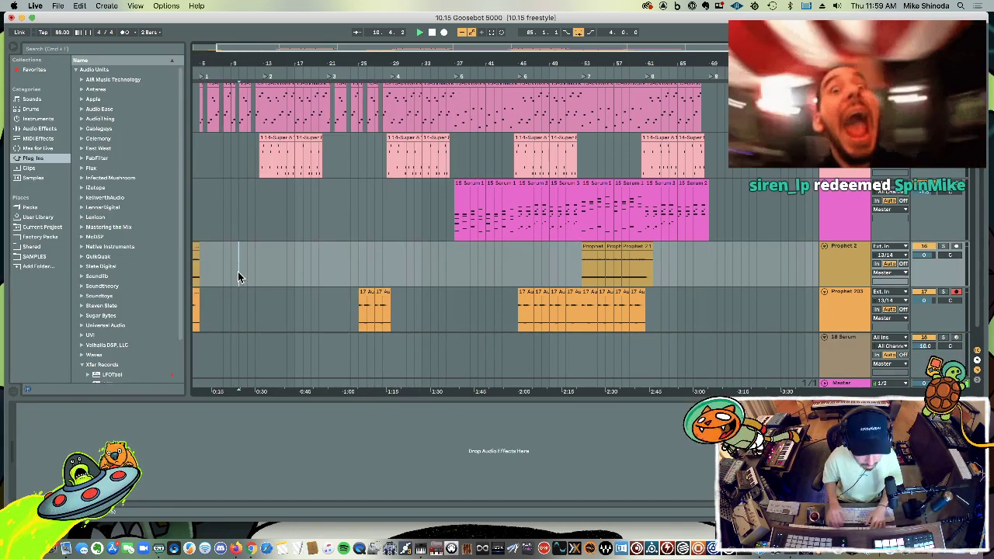
pyautogui.click(240, 356)
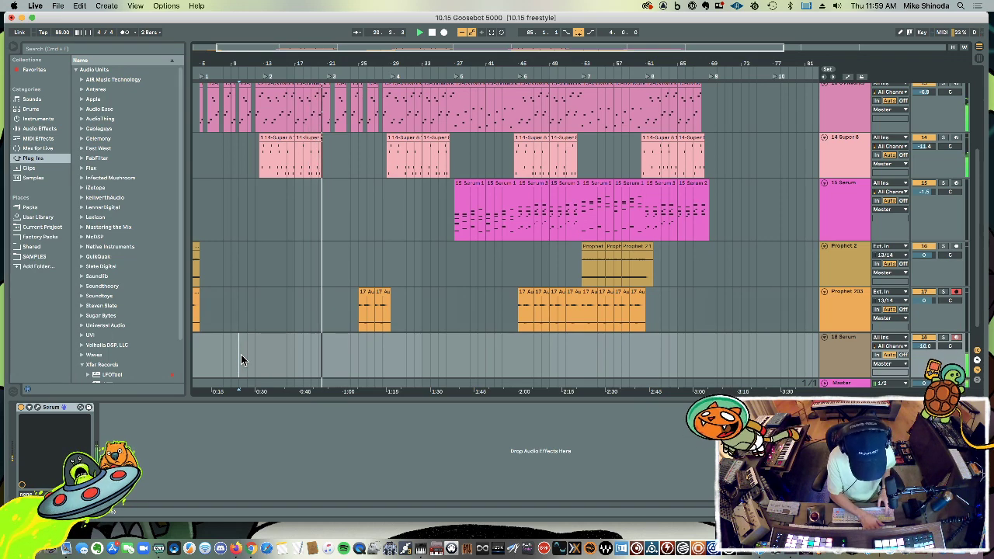
pyautogui.press('F9')
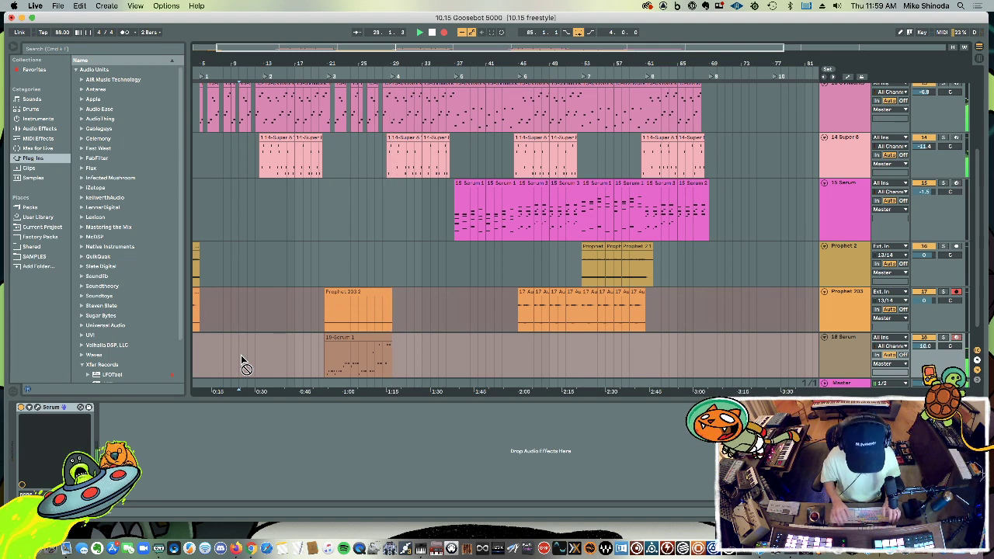
# Step: Open the newly recorded 18 Serum clip in the note editor and select all its notes
pyautogui.click(342, 341)
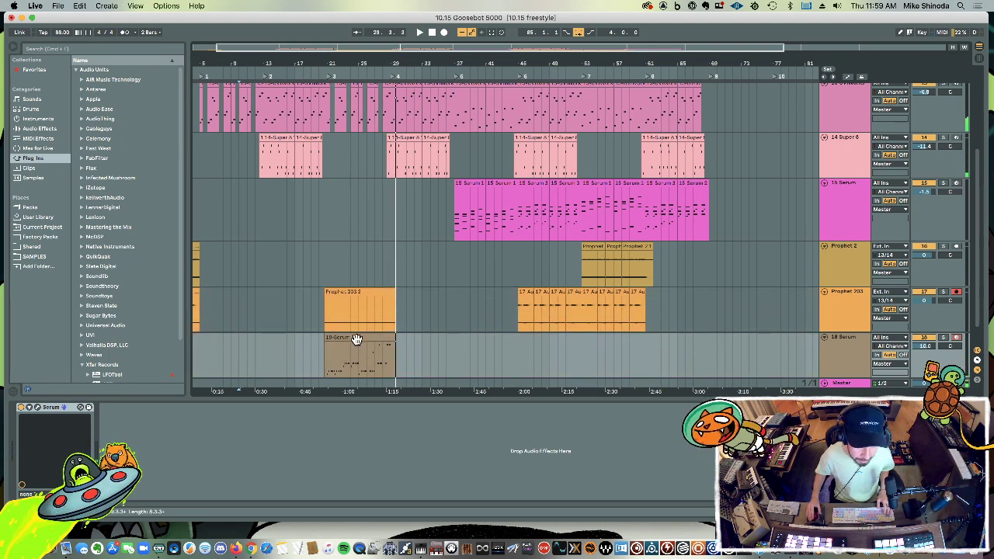
pyautogui.doubleClick(356, 340)
pyautogui.press('super+a')
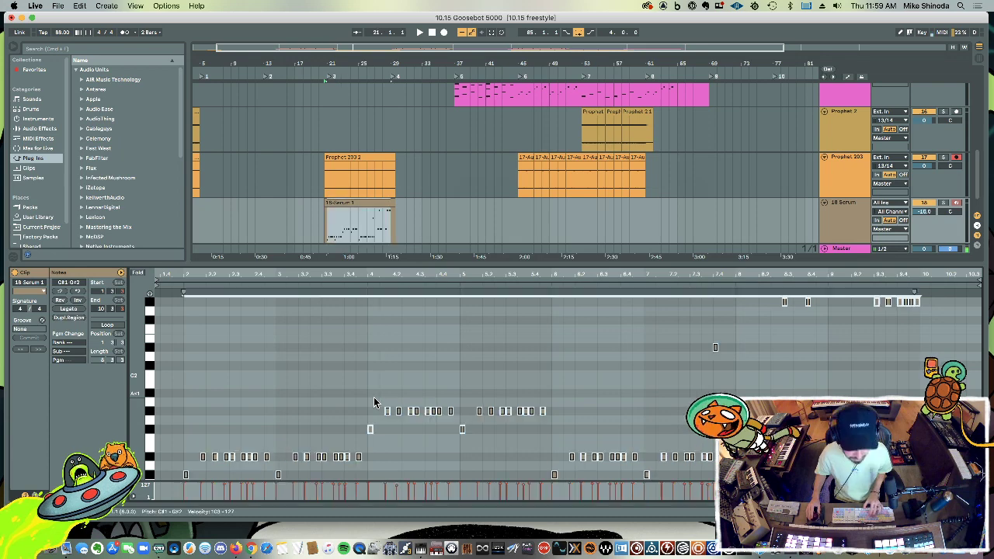
# Step: Trim the 18 Serum bass clip to bars 21 to 29 and place a copy at bars 29 to 37
pyautogui.moveTo(310, 226); pyautogui.dragTo(325, 229)
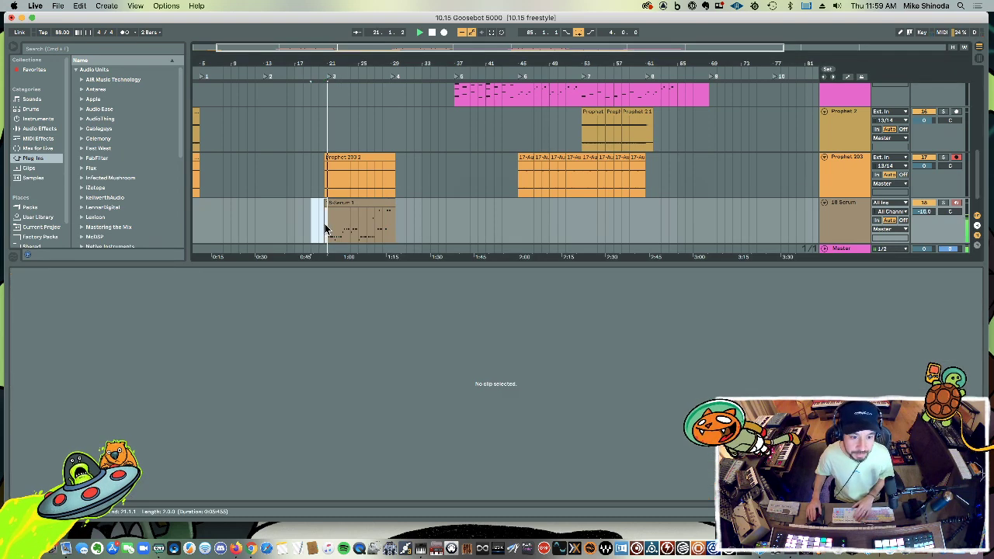
pyautogui.moveTo(420, 225); pyautogui.dragTo(391, 225)
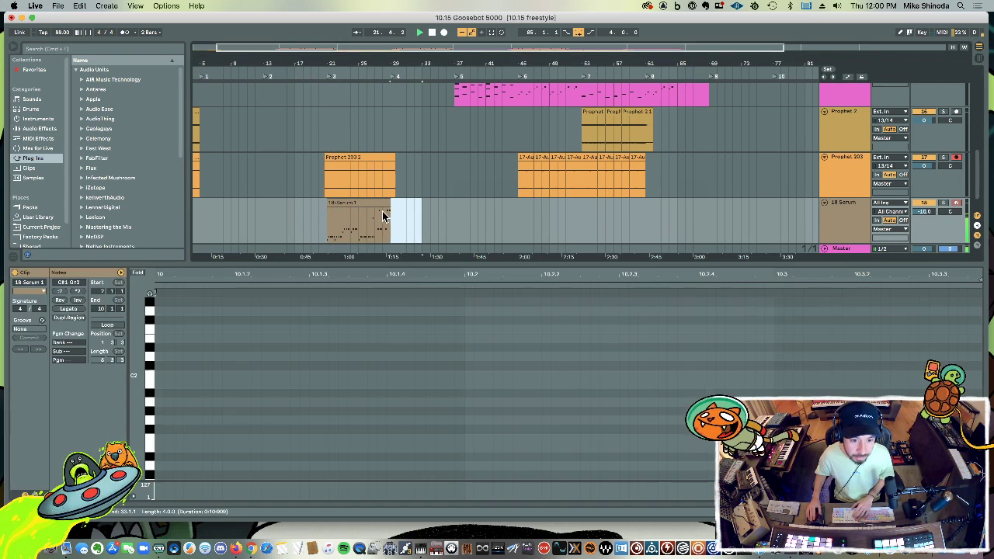
pyautogui.press('super+v')
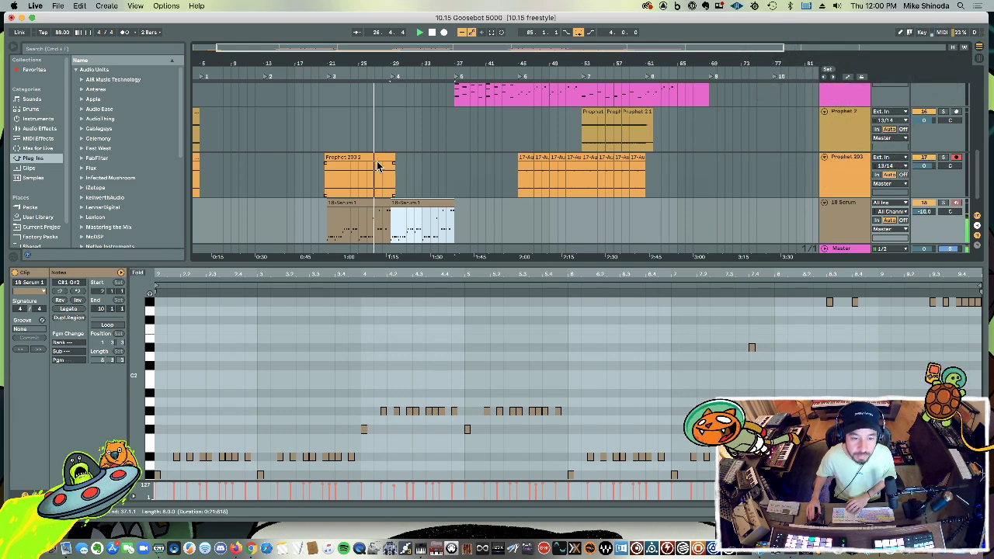
# Step: Delete the unwanted Prophet 203 recording around bars 21 to 29 and paste copies of the bar 45 audio clip into bars 25 to 29
pyautogui.moveTo(430, 160); pyautogui.dragTo(292, 162)
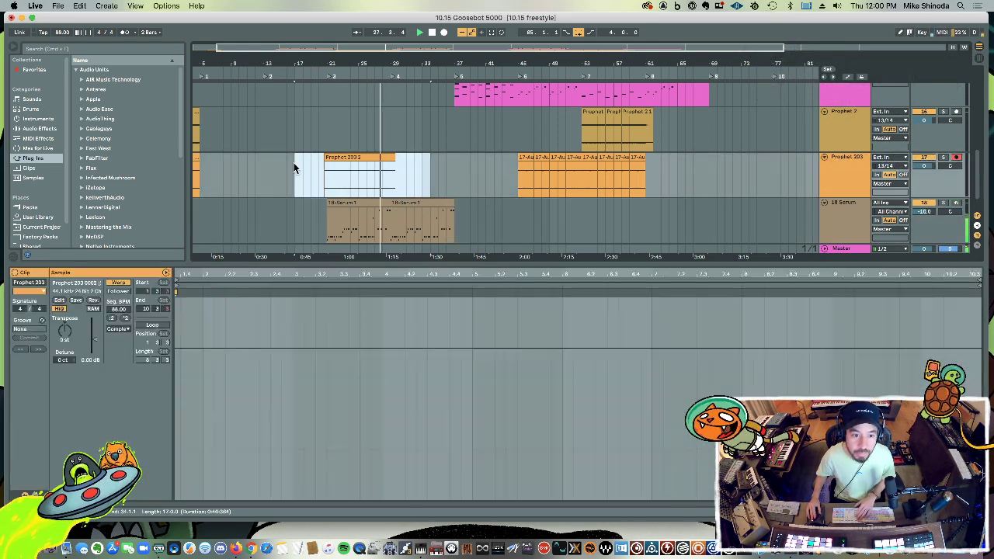
pyautogui.press('Delete')
pyautogui.press('-')
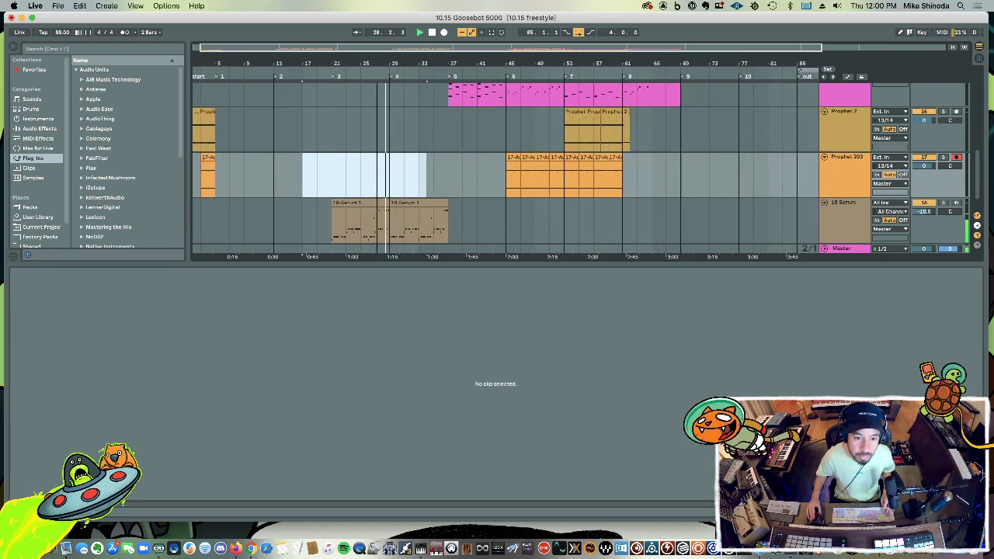
pyautogui.click(489, 185)
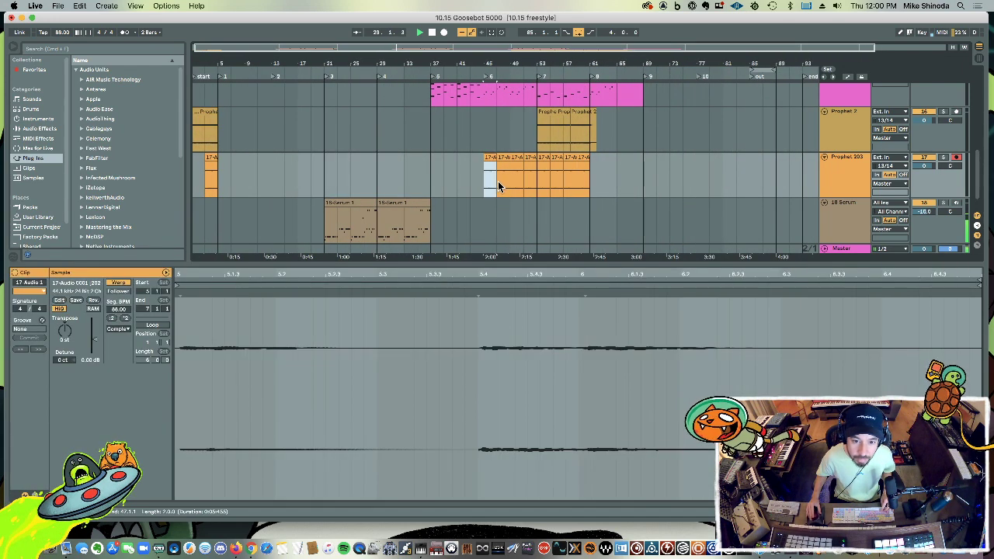
pyautogui.click(354, 178)
pyautogui.press('super+v')
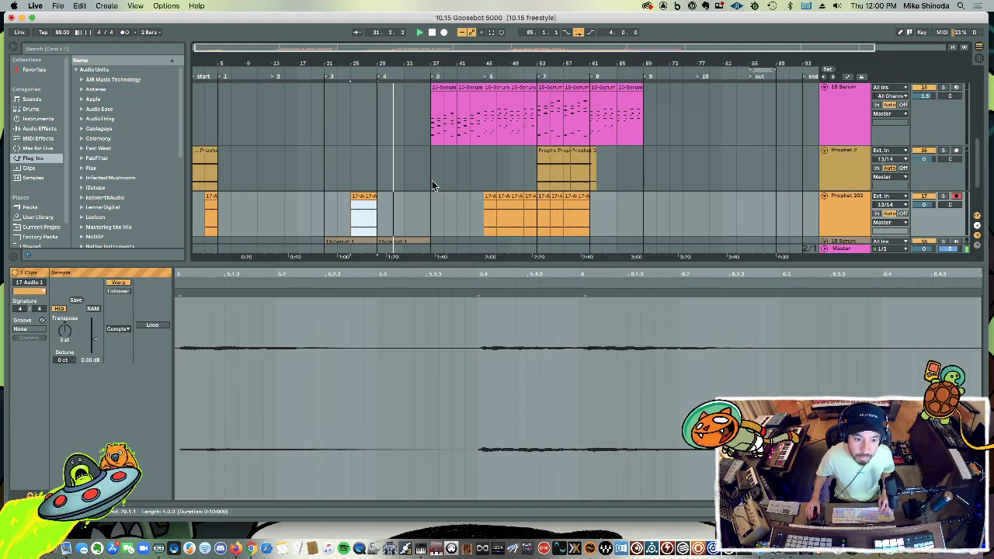
# Step: Copy the first four bars of the bar 21 bass clip on 18 Serum and paste them twice across bars 13 to 21
pyautogui.scroll(-2, 431, 183)
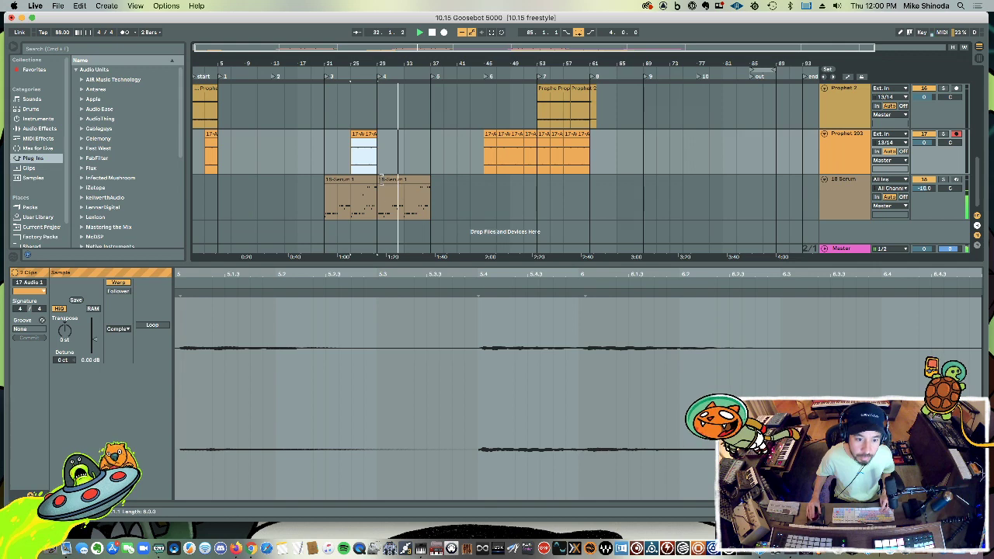
pyautogui.moveTo(350, 202); pyautogui.dragTo(327, 200)
pyautogui.press('super+c')
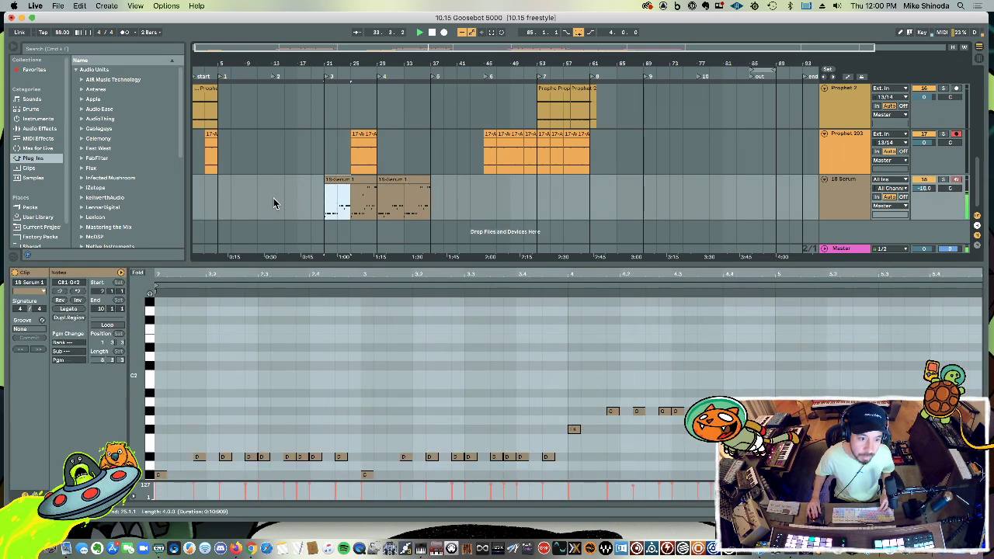
pyautogui.click(274, 198)
pyautogui.press('super+v')
pyautogui.press('super+v')
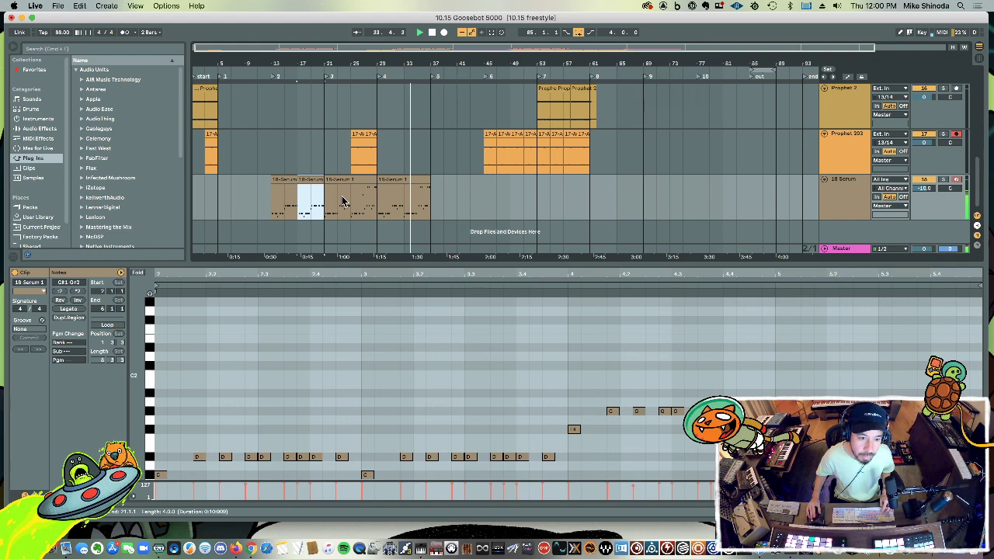
# Step: Record a new bass take on the 18 Serum track from bar 36 to about bar 41
pyautogui.click(434, 193)
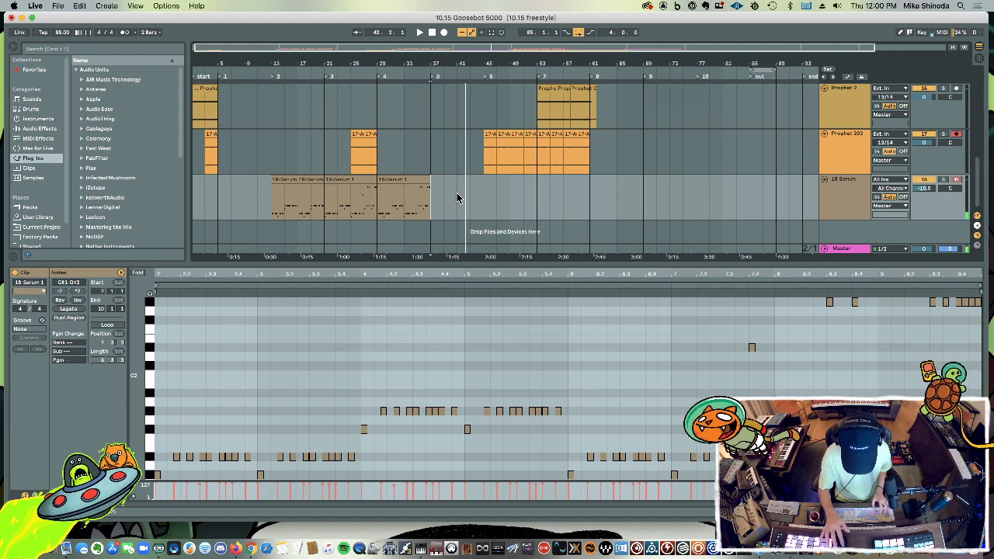
pyautogui.click(456, 196)
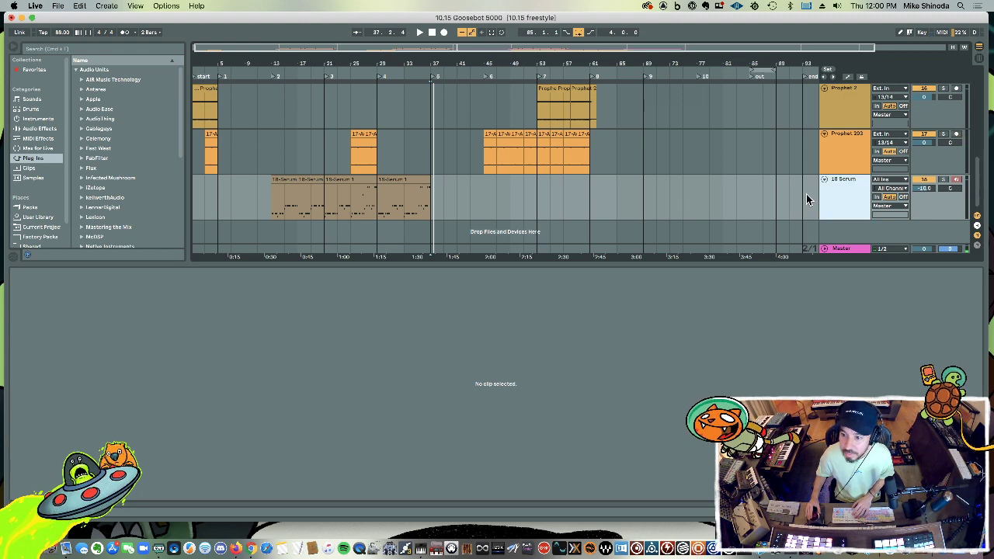
pyautogui.click(423, 198)
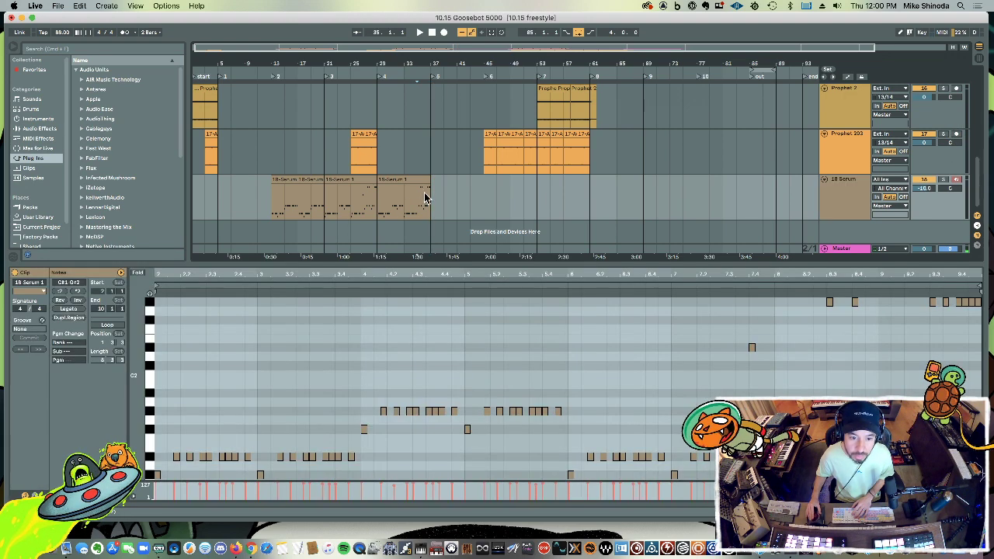
pyautogui.moveTo(447, 59); pyautogui.dragTo(404, 175)
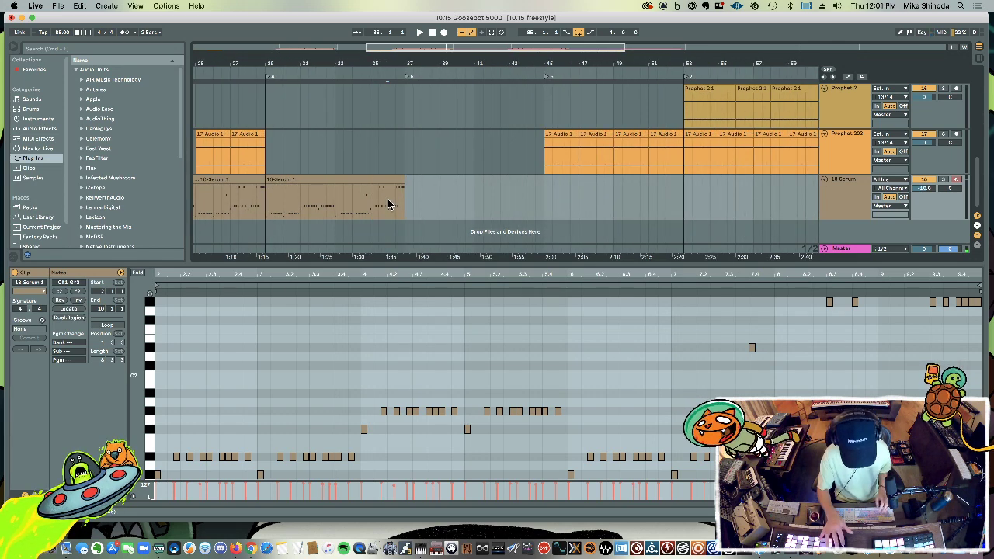
pyautogui.press('F9')
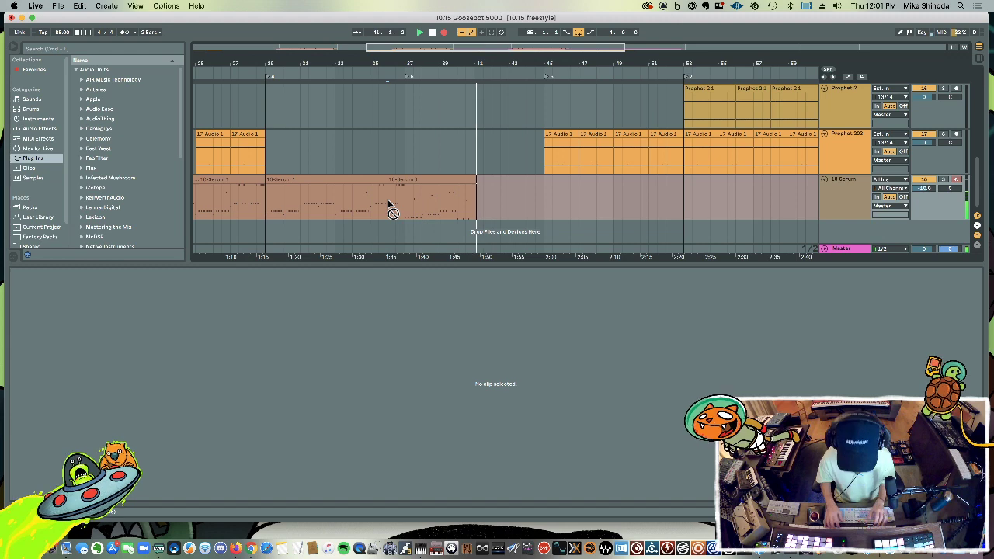
pyautogui.press('space')
# Step: Open the newly recorded 18 Serum 3 clip, select all its notes and quantize them
pyautogui.click(418, 180)
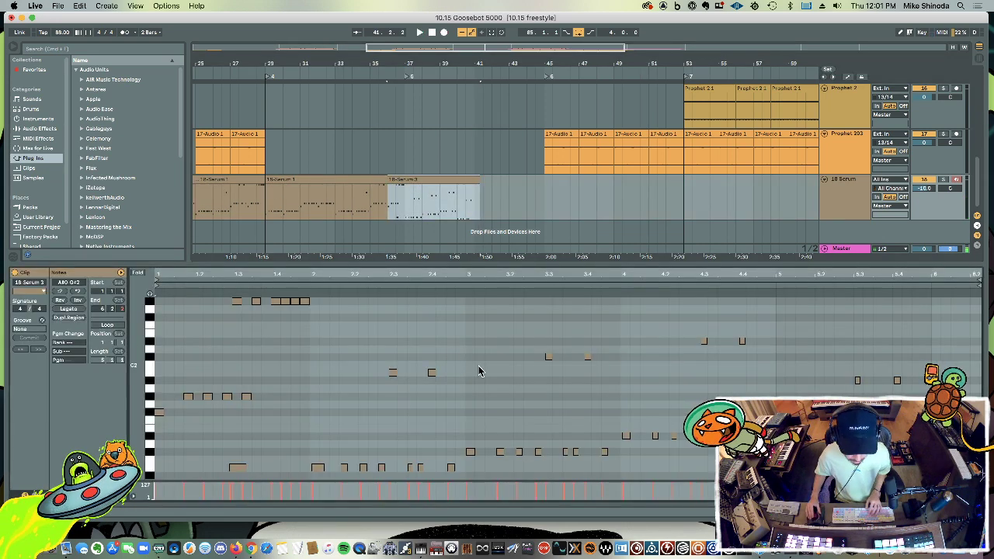
pyautogui.click(504, 414)
pyautogui.press('super+a')
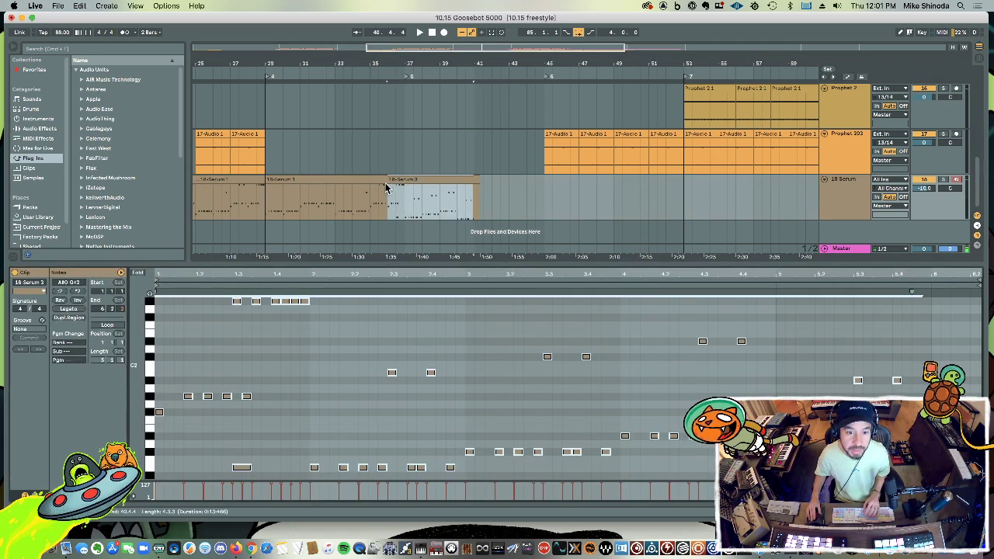
# Step: Extend the preceding bass clip to bar 37, trim the new take to bars 37 to 41, and duplicate the take up to bar 45
pyautogui.moveTo(386, 187); pyautogui.dragTo(403, 182)
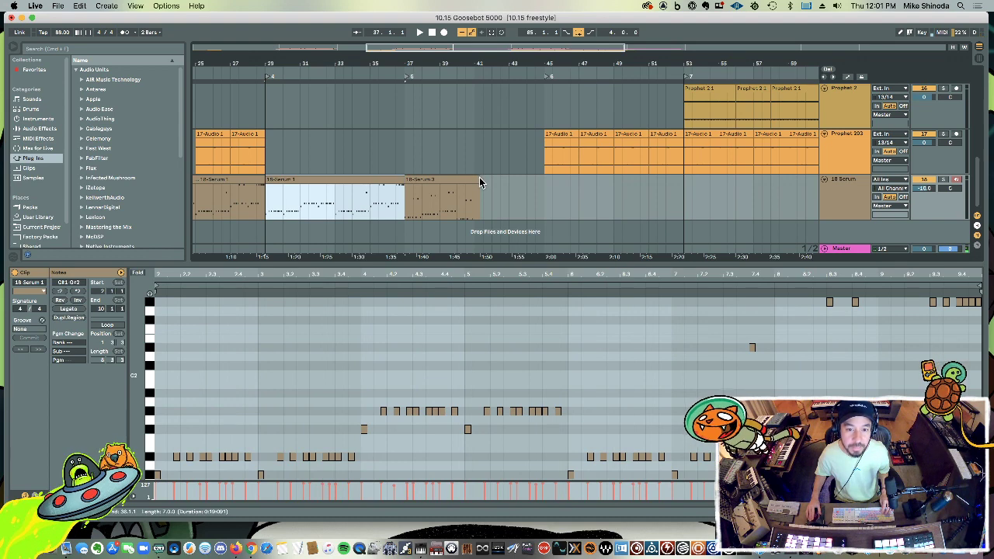
pyautogui.moveTo(481, 180); pyautogui.dragTo(470, 179)
pyautogui.press('super+d')
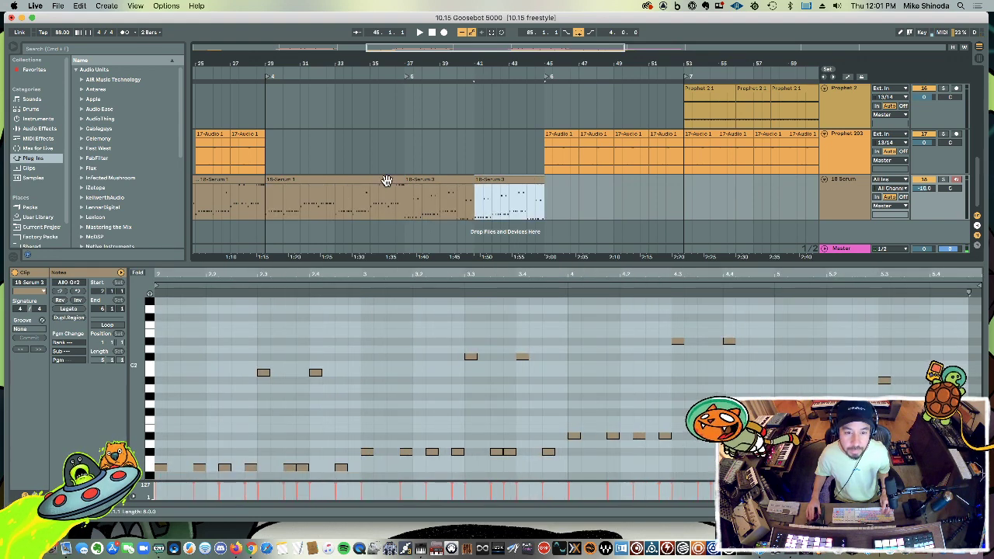
# Step: Copy the 18 Serum bass clip from bars 29 to 37 and paste it at bar 45
pyautogui.click(382, 180)
pyautogui.press('super+c')
pyautogui.click(544, 196)
pyautogui.press('super+v')
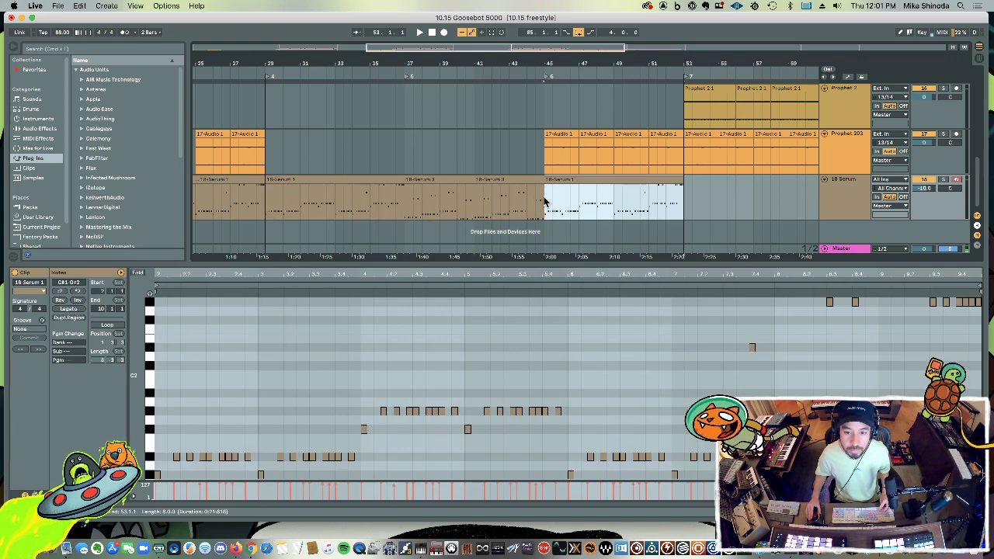
# Step: Copy the two 18 Serum 3 clips from bars 37 to 45 and paste them at bar 53
pyautogui.press('-')
pyautogui.press('-')
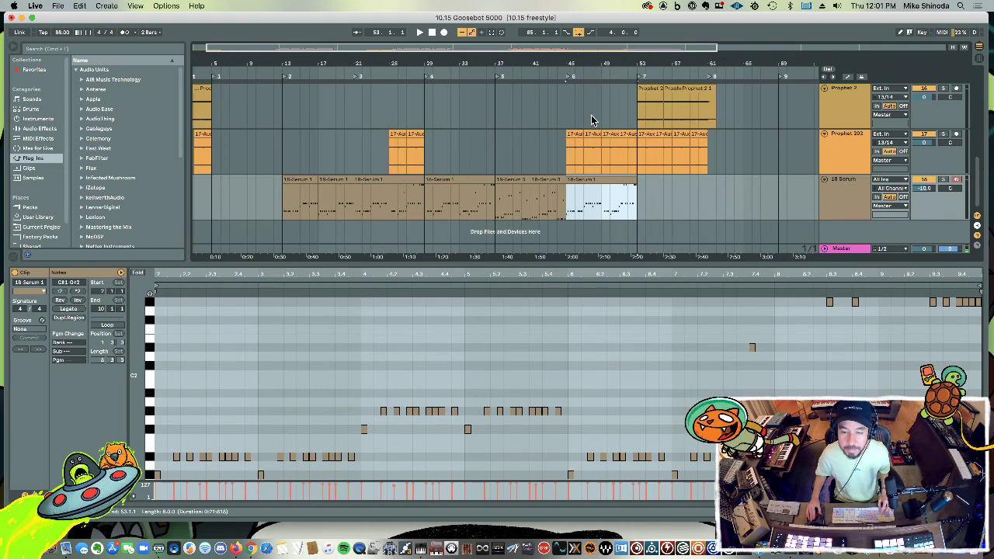
pyautogui.scroll(3, 594, 120)
pyautogui.scroll(-4, 582, 163)
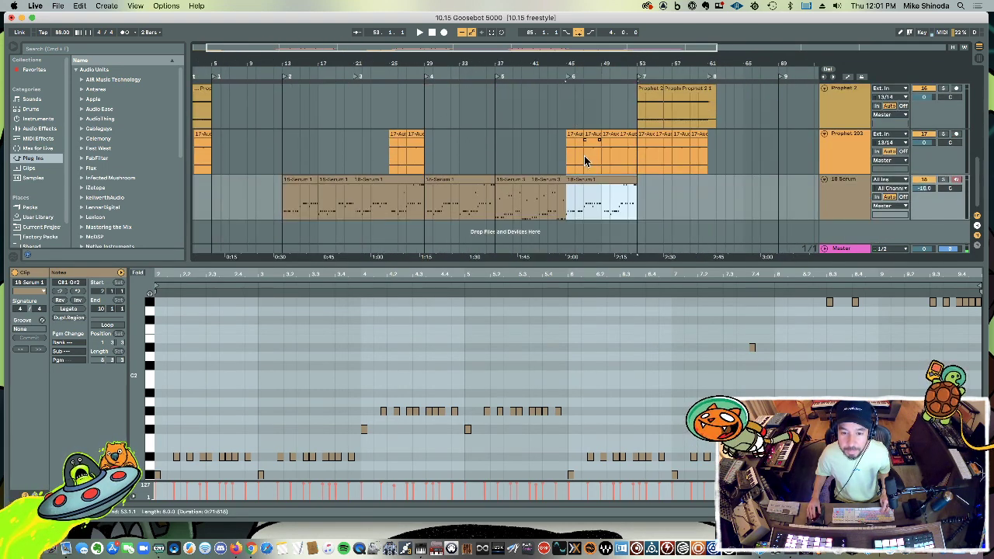
pyautogui.click(554, 182)
pyautogui.keyDown('shift'); pyautogui.click(521, 188); pyautogui.keyUp('shift')
pyautogui.press('super+c')
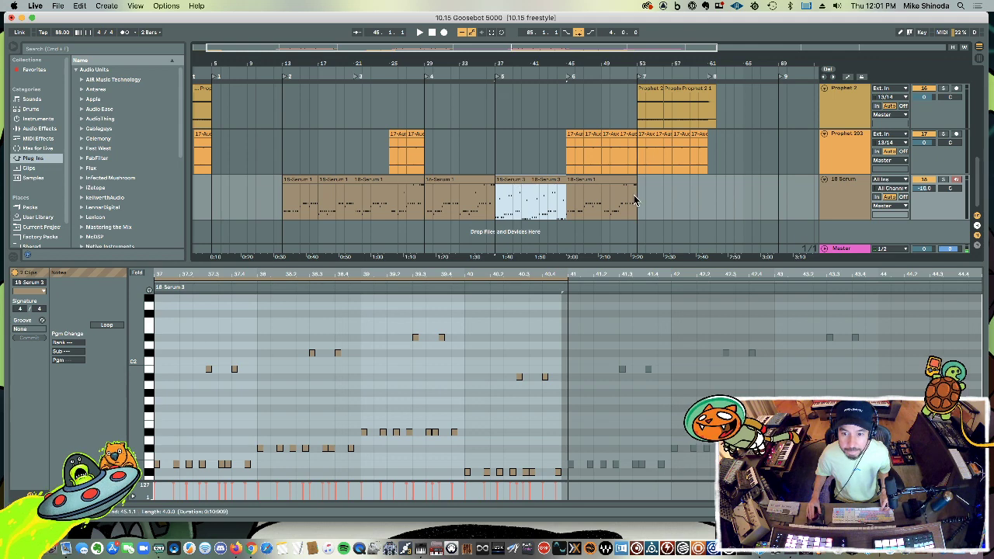
pyautogui.click(636, 195)
pyautogui.press('super+v')
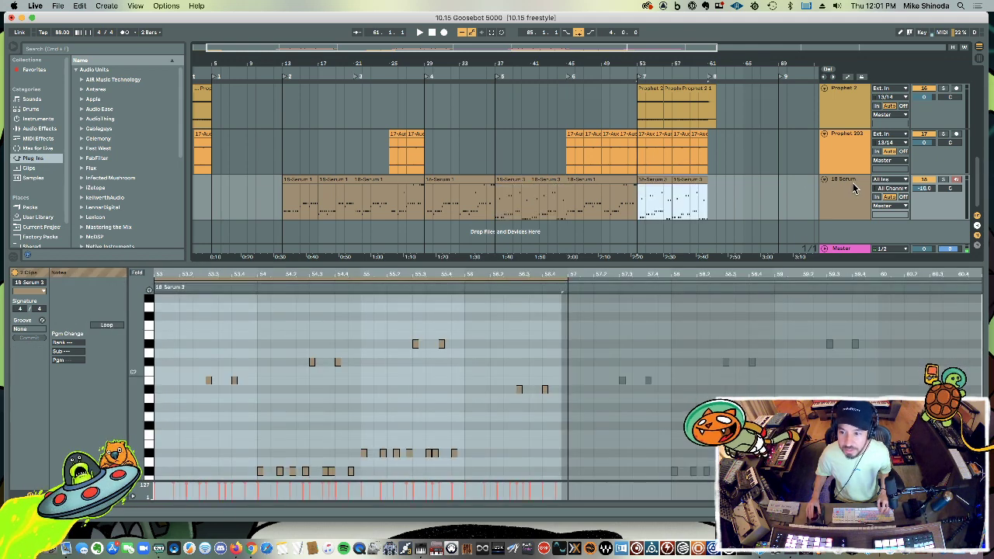
# Step: Hide the clip's detail view and play the arrangement from the beginning of the song
pyautogui.press('super+alt+l')
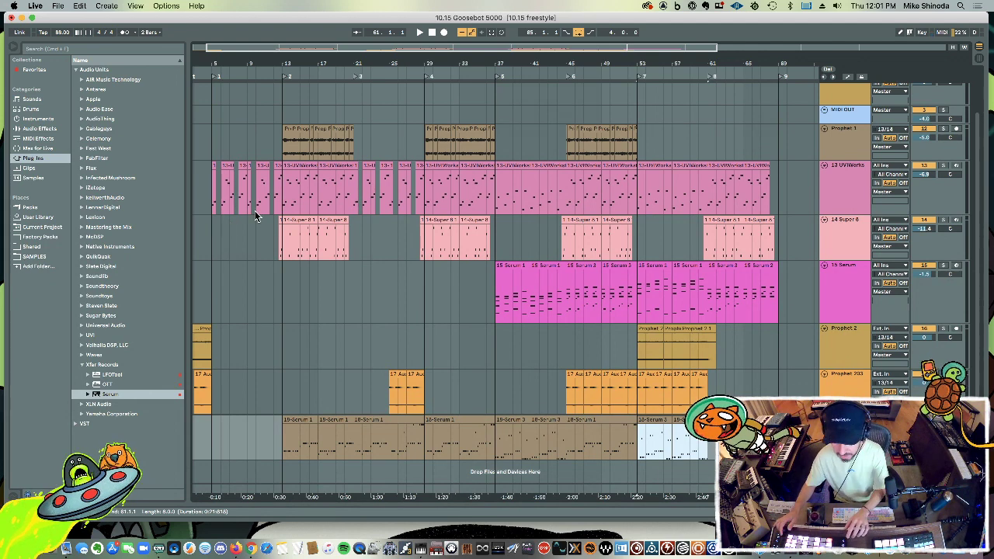
pyautogui.press('space')
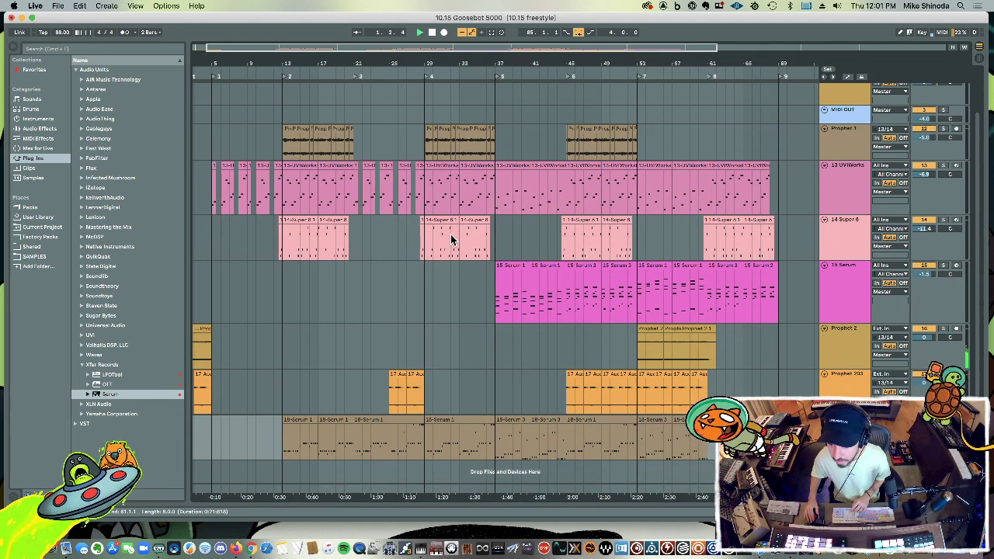
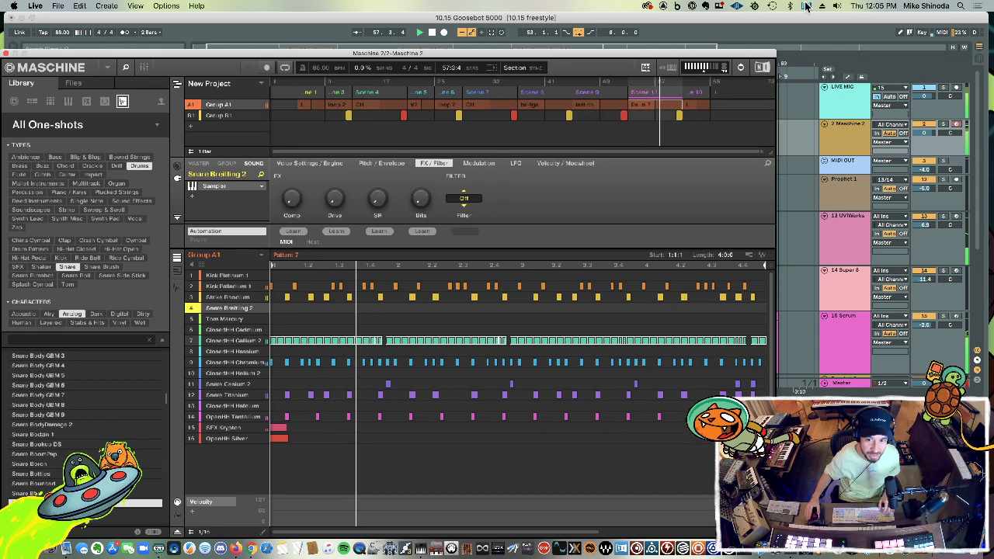
# Step: Rename Pattern 7 of Group A1 in Maschine as "Bridge 2"
pyautogui.doubleClick(298, 256)
pyautogui.write('B')
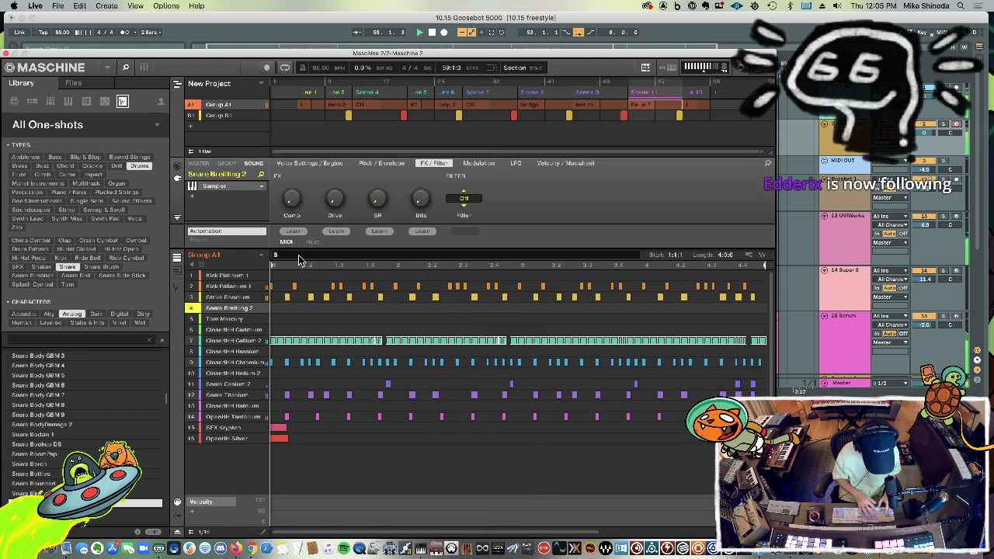
pyautogui.write('ridge 2')
pyautogui.press('Return')
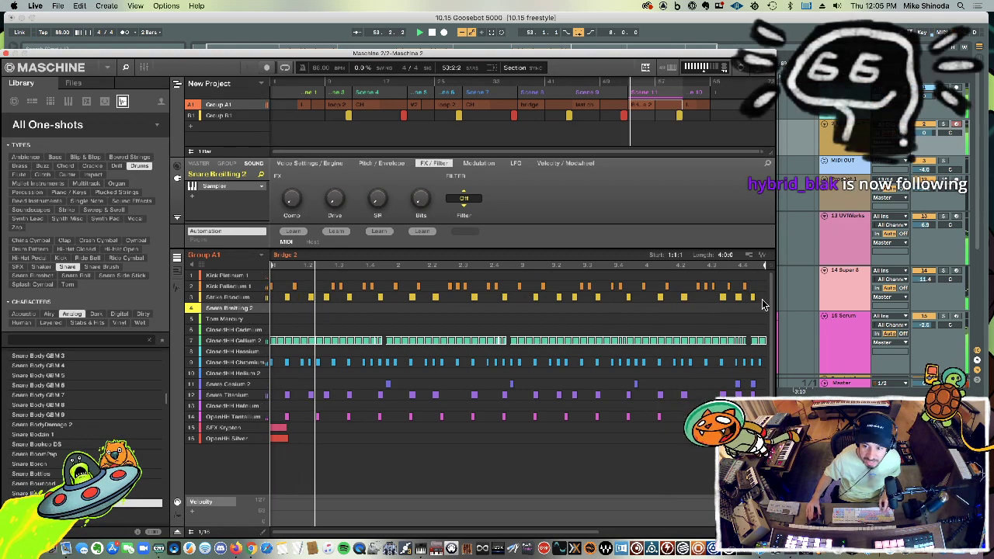
# Step: Copy all Strike Rhodium hits in the Bridge 2 pattern onto Snare Breitling 2 and adjust that snare's Drive
pyautogui.moveTo(762, 296); pyautogui.dragTo(284, 303)
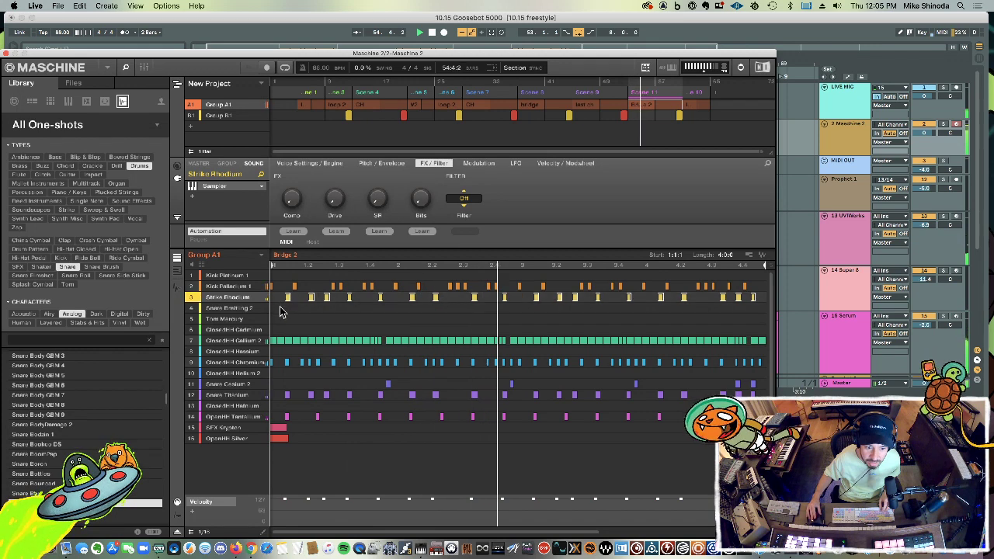
pyautogui.moveTo(287, 302); pyautogui.dragTo(287, 309)
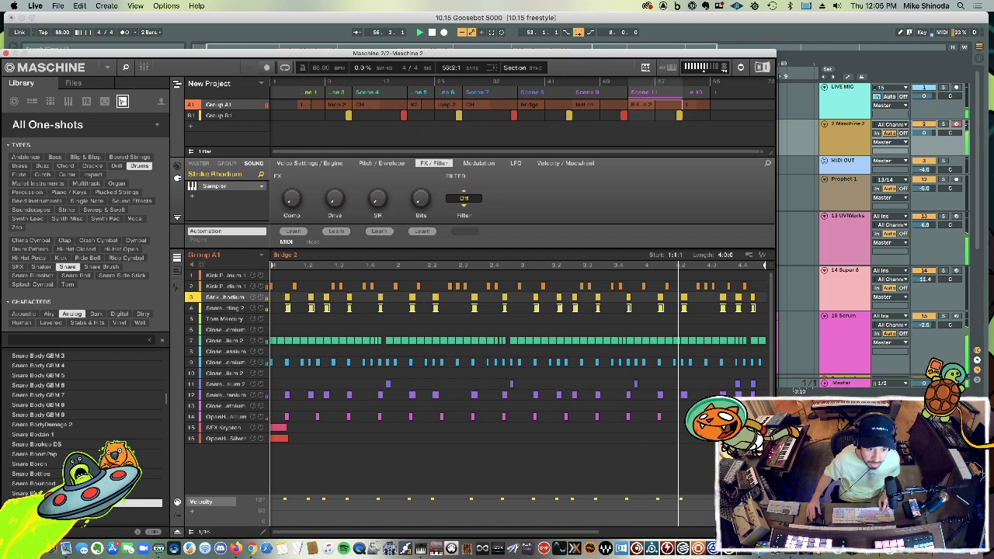
pyautogui.click(208, 309)
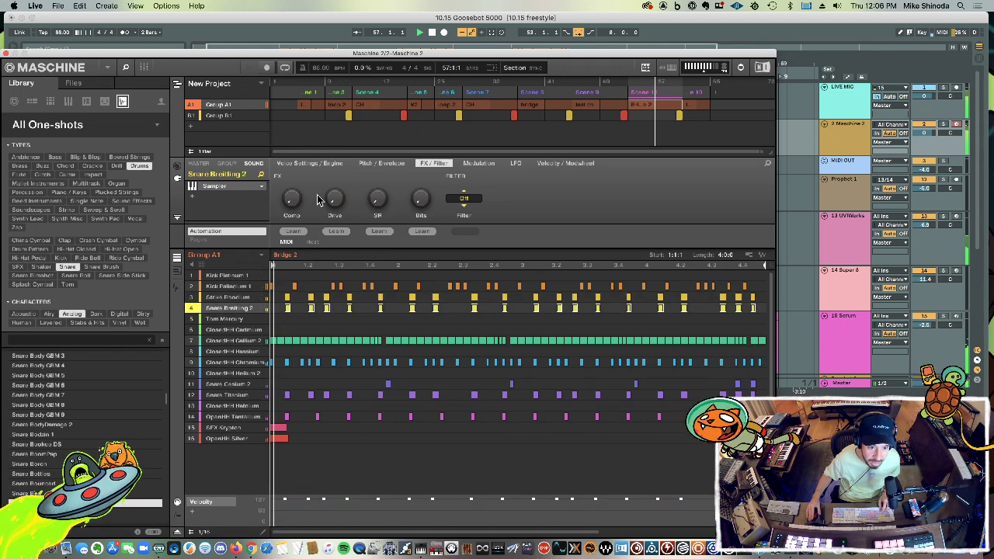
pyautogui.moveTo(331, 200); pyautogui.dragTo(331, 194)
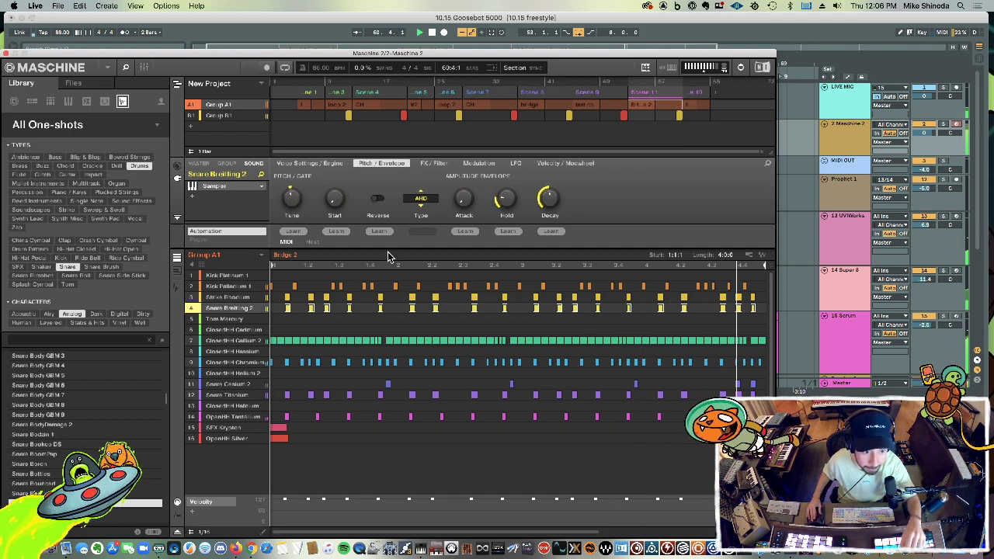
# Step: Add the internal Compressor to Snare Breitling 2 and set its threshold to about -19.6 dB
pyautogui.click(193, 188)
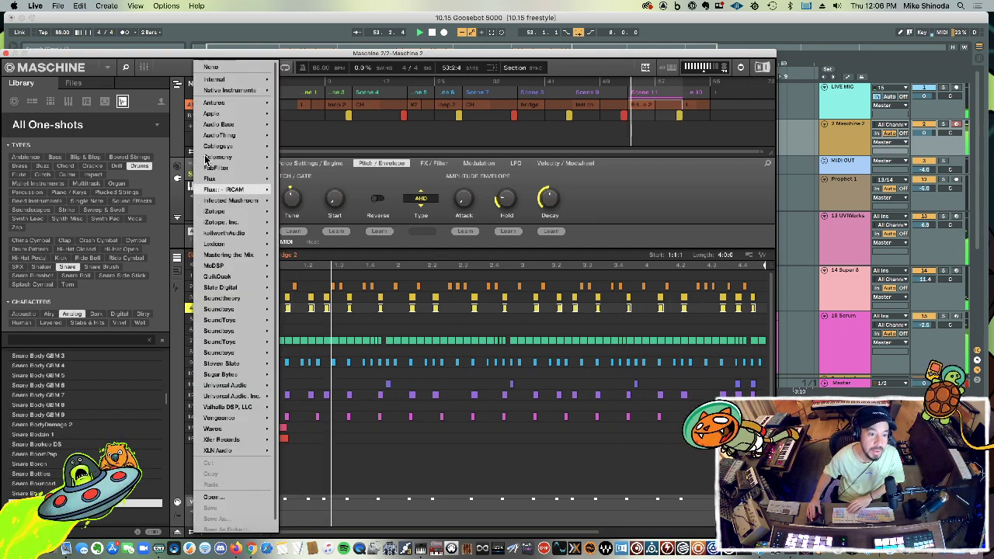
pyautogui.moveTo(243, 81)
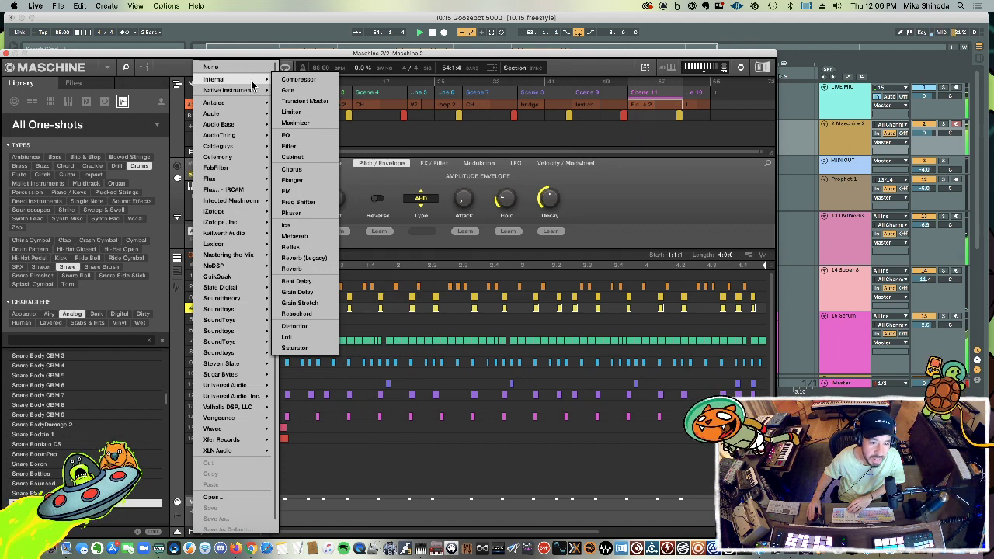
pyautogui.click(289, 80)
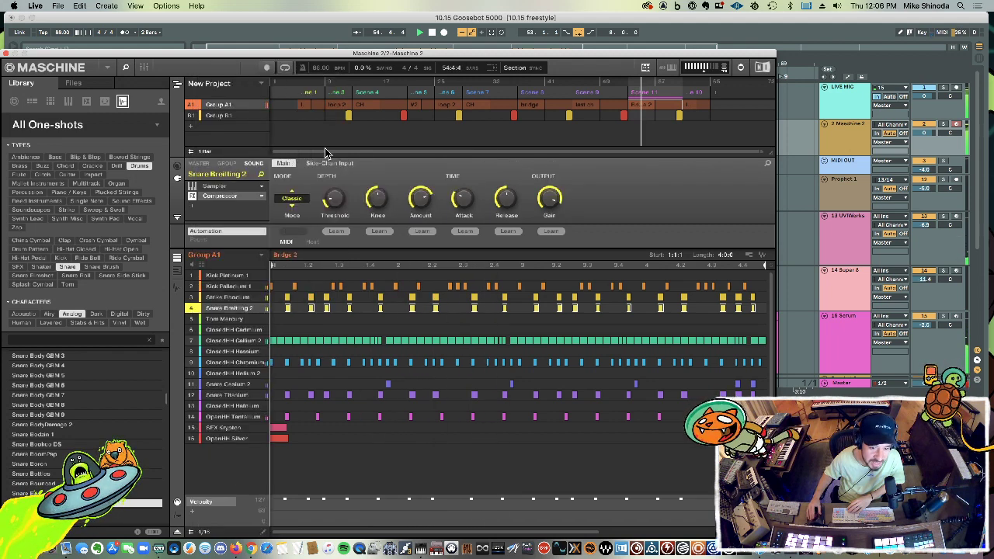
pyautogui.moveTo(333, 198); pyautogui.dragTo(333, 192)
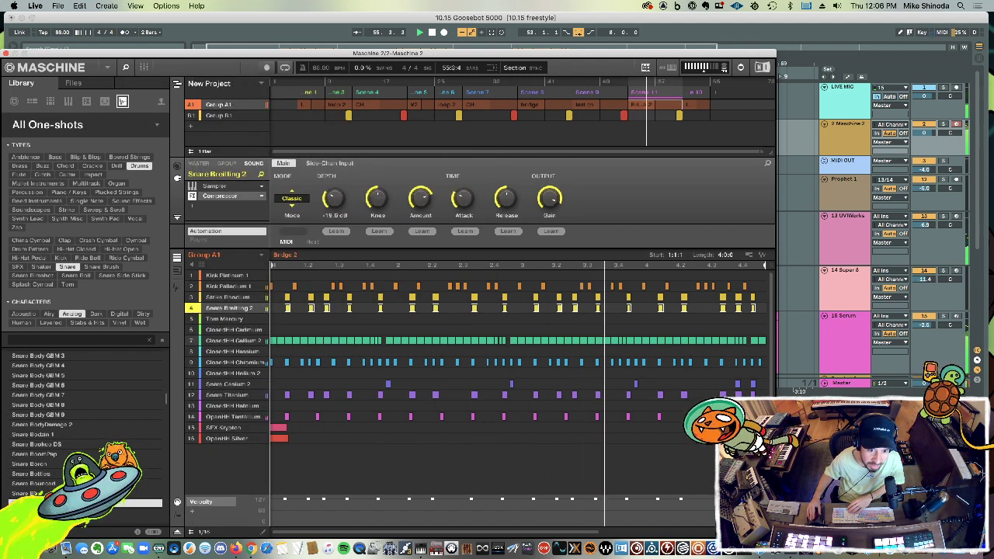
# Step: Add the Native Instruments Enhanced EQ (VST) after the Compressor on Snare Breitling 2 and close its plug-in window
pyautogui.click(194, 208)
pyautogui.moveTo(237, 162)
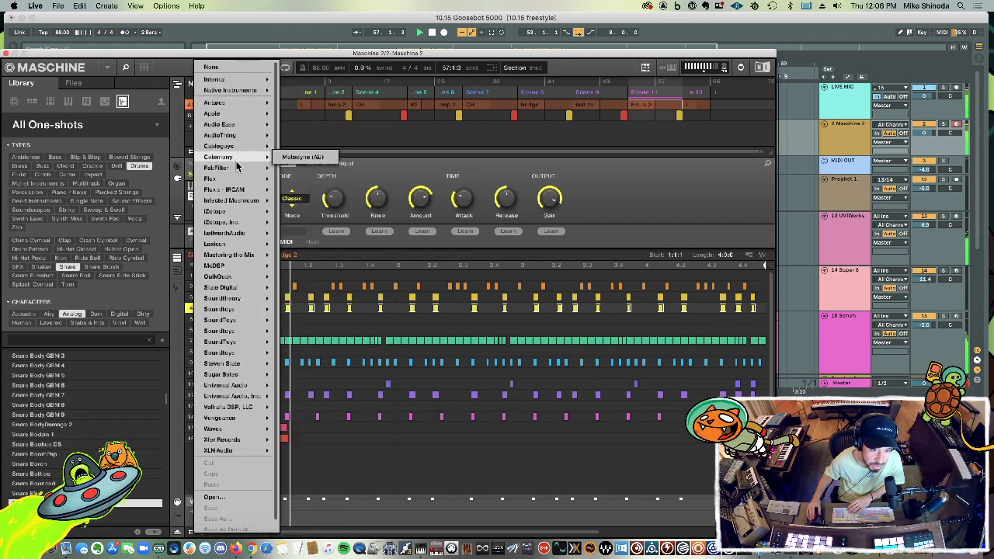
pyautogui.moveTo(241, 91)
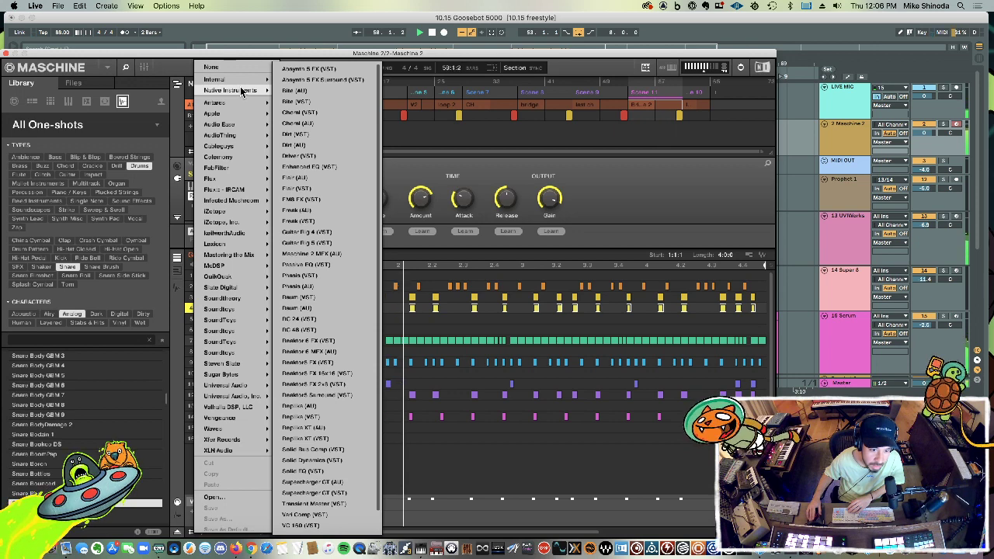
pyautogui.click(328, 167)
pyautogui.click(275, 164)
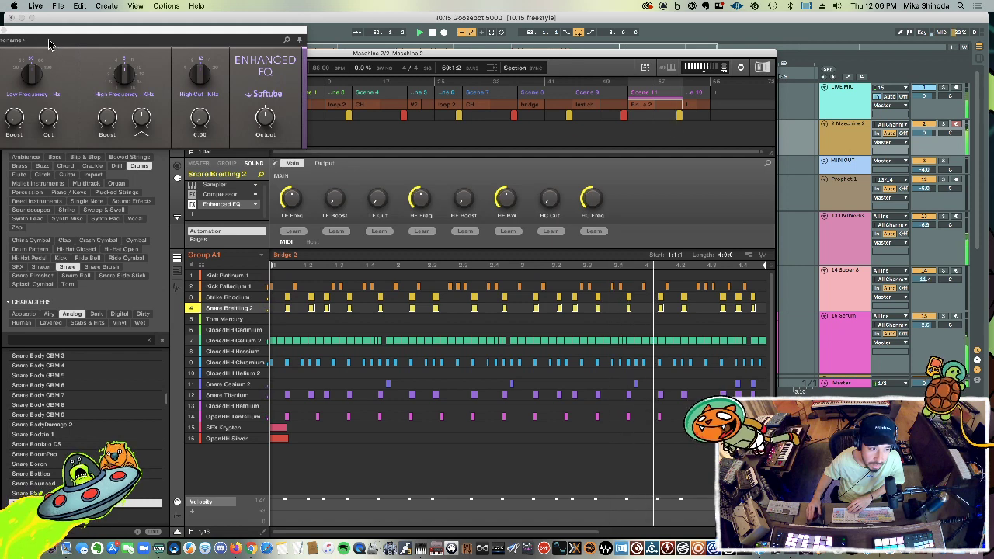
pyautogui.moveTo(19, 36); pyautogui.dragTo(56, 30)
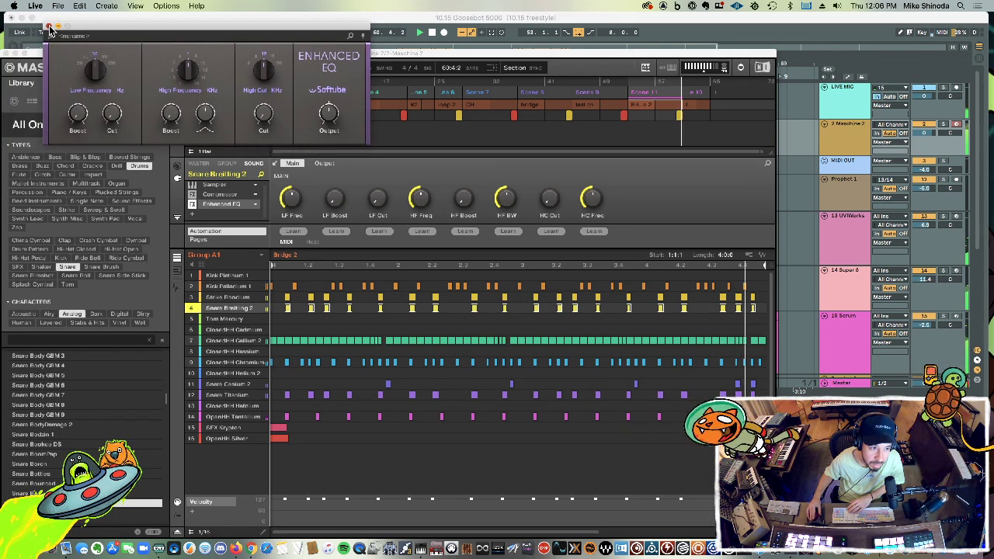
pyautogui.click(49, 28)
# Step: Replace the Enhanced EQ on Snare Breitling 2 with FabFilter Pro-Q 2 (VST) and open its plug-in window
pyautogui.click(256, 196)
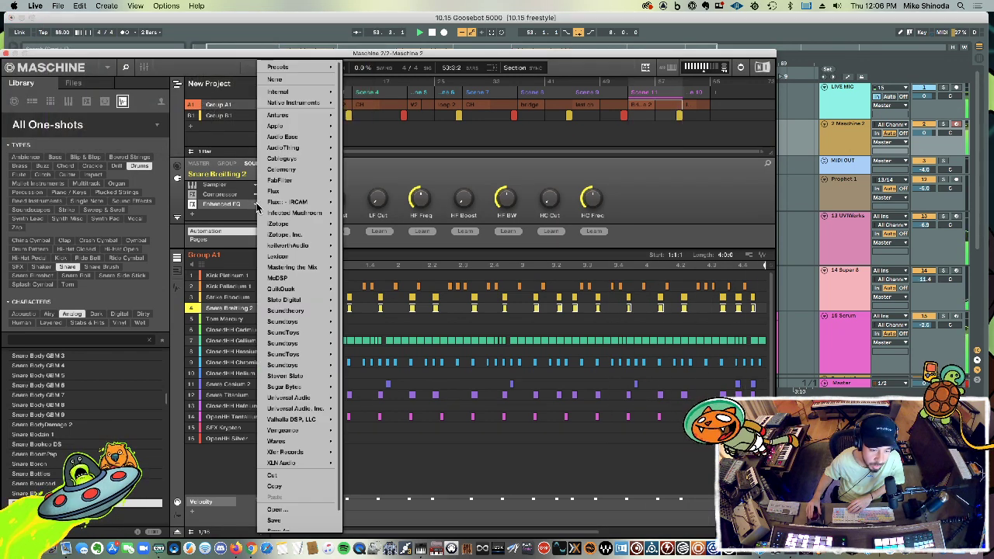
pyautogui.moveTo(270, 190)
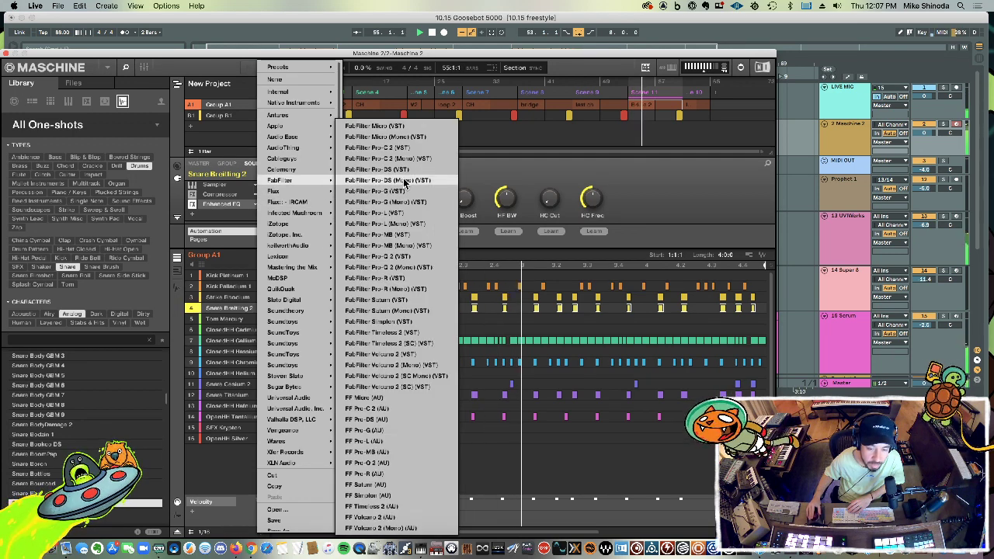
pyautogui.click(390, 255)
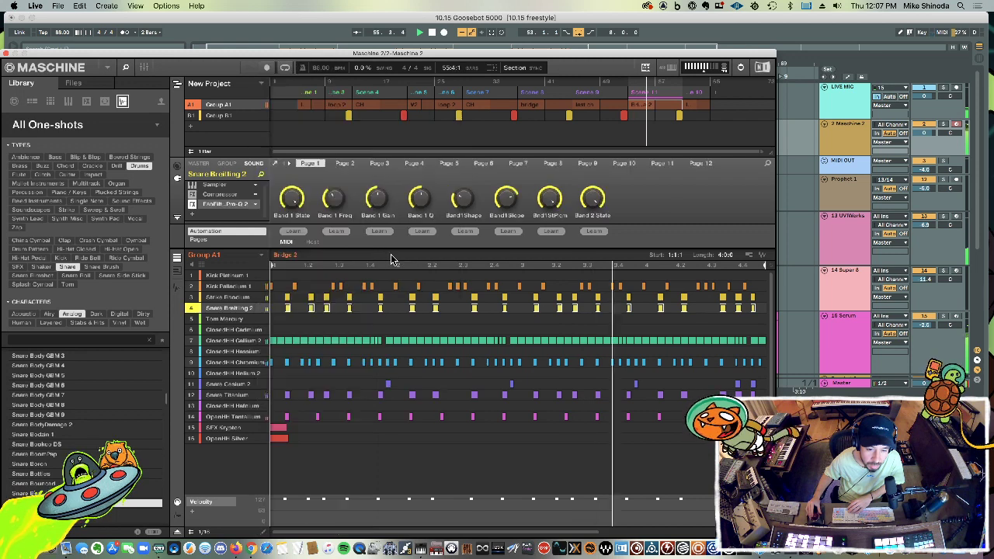
pyautogui.click(276, 164)
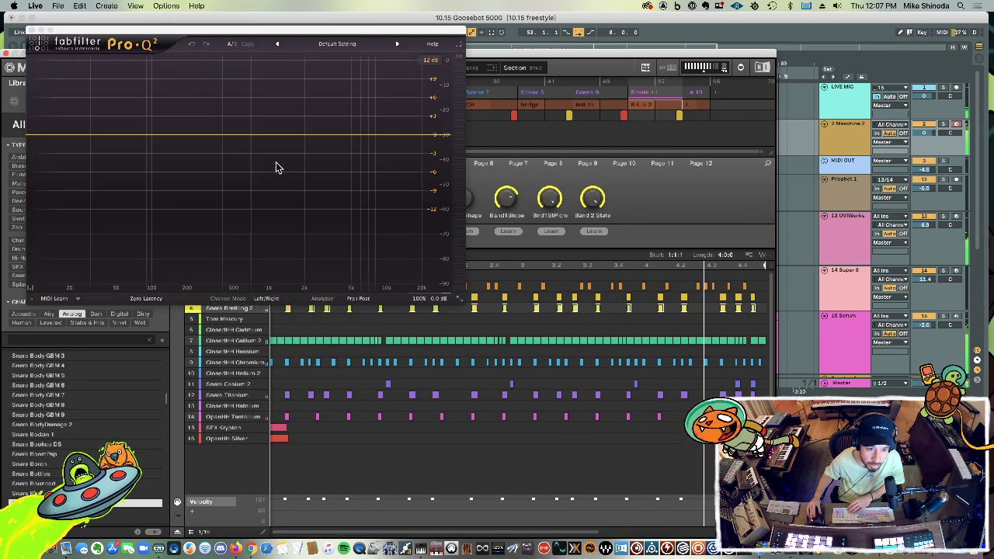
# Step: In Pro-Q 2, add a broad boost of about 5 dB near 119 Hz and a cut of about 3.7 dB near 3.7 kHz
pyautogui.click(166, 136)
pyautogui.moveTo(167, 136); pyautogui.dragTo(169, 104)
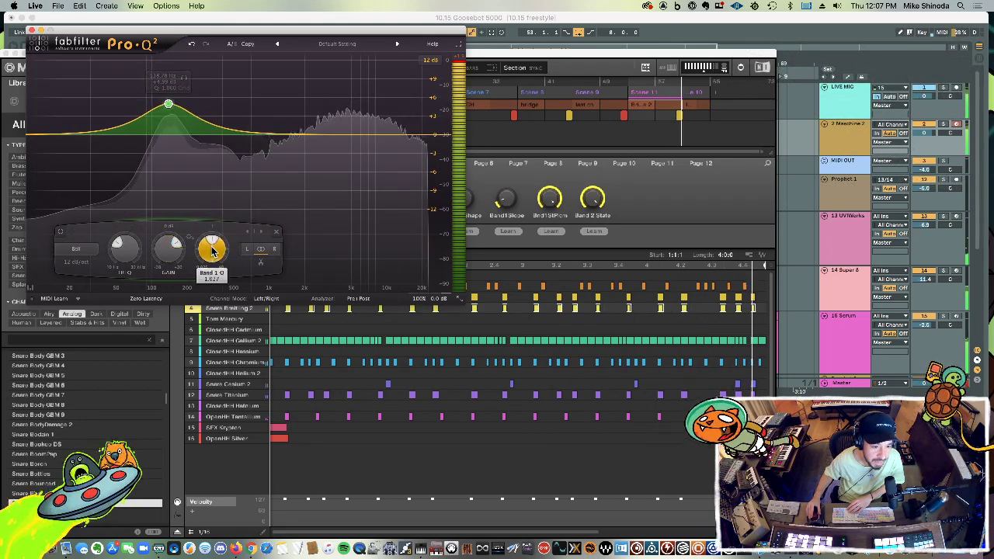
pyautogui.moveTo(211, 248)
pyautogui.mouseDown()
pyautogui.moveTo(204, 268)
pyautogui.moveTo(207, 247)
pyautogui.mouseUp()
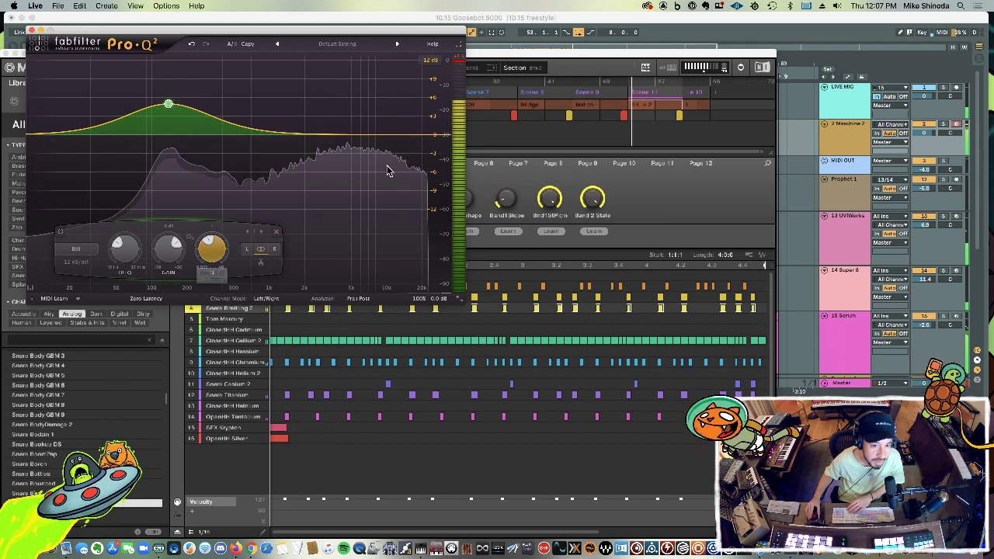
pyautogui.moveTo(360, 137); pyautogui.dragTo(353, 161)
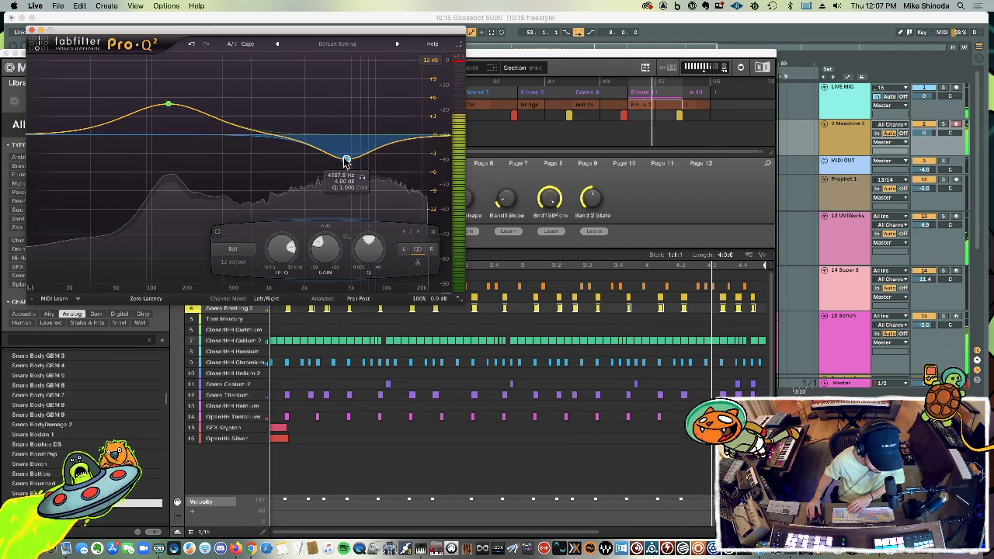
pyautogui.moveTo(346, 161); pyautogui.dragTo(335, 157)
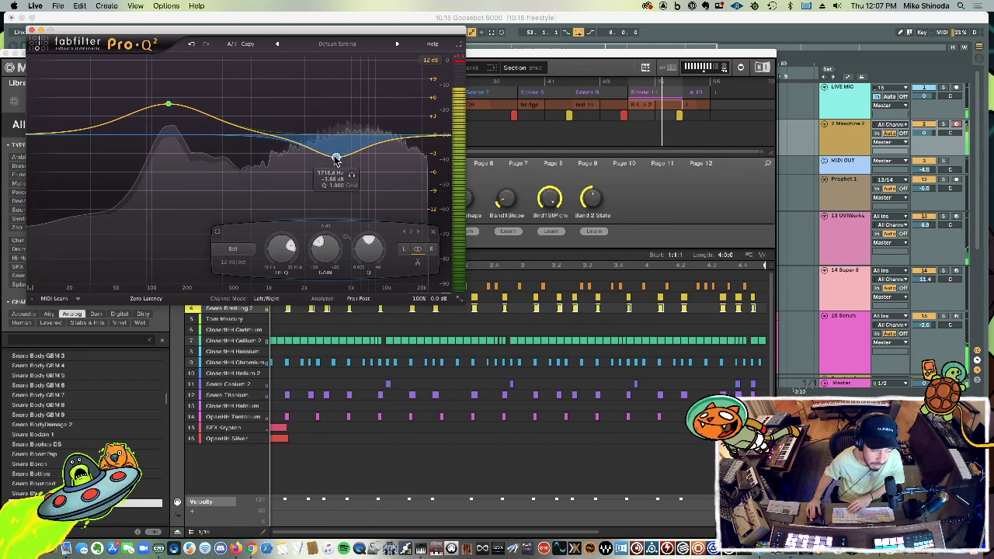
# Step: Close the Pro-Q 2 window and reorder the Snare Breitling 2 effects so the EQ comes before the Compressor
pyautogui.click(30, 30)
pyautogui.moveTo(202, 192); pyautogui.dragTo(211, 214)
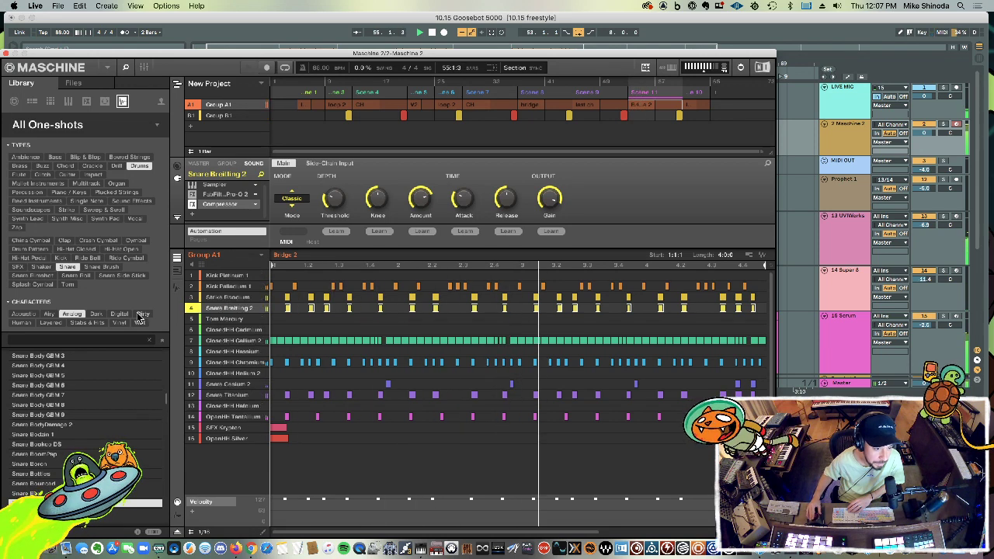
pyautogui.click(158, 125)
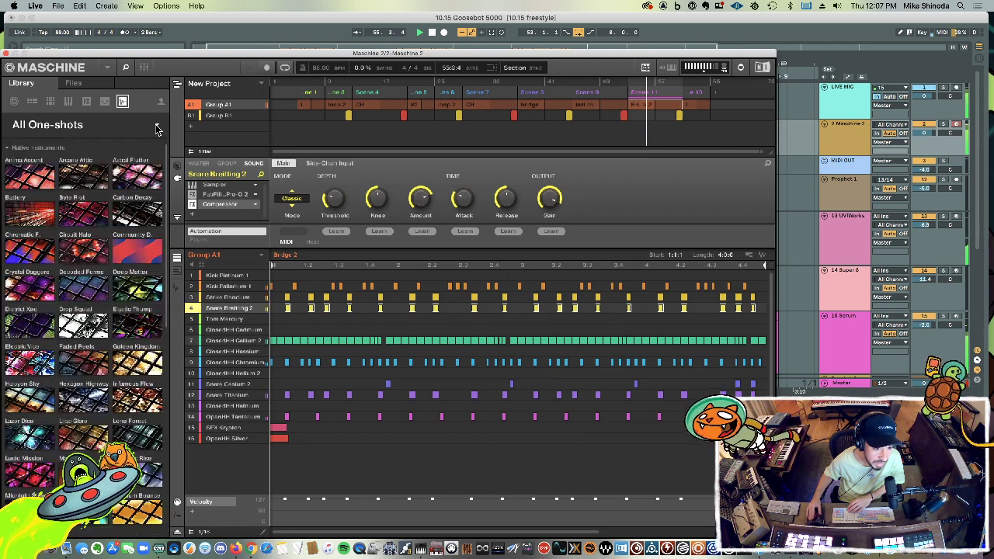
# Step: Add the Waves PS22 XSplit Stereo (VST) after the Compressor on Snare Breitling 2
pyautogui.click(192, 218)
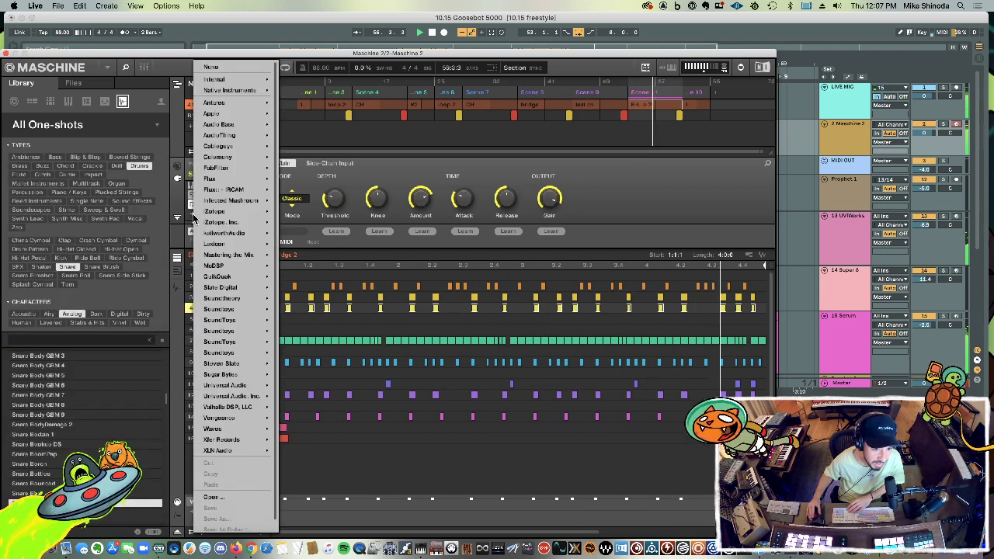
pyautogui.moveTo(231, 289)
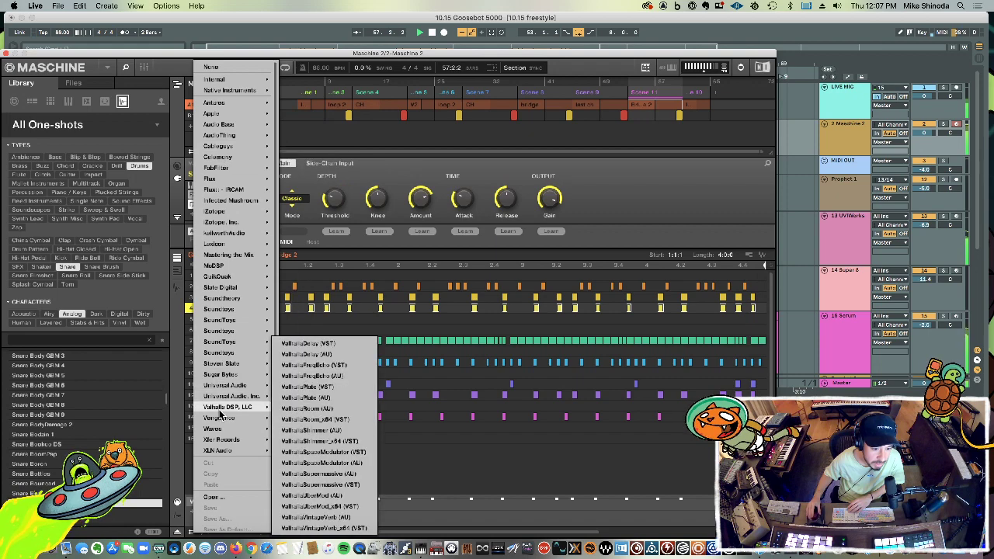
pyautogui.moveTo(221, 376)
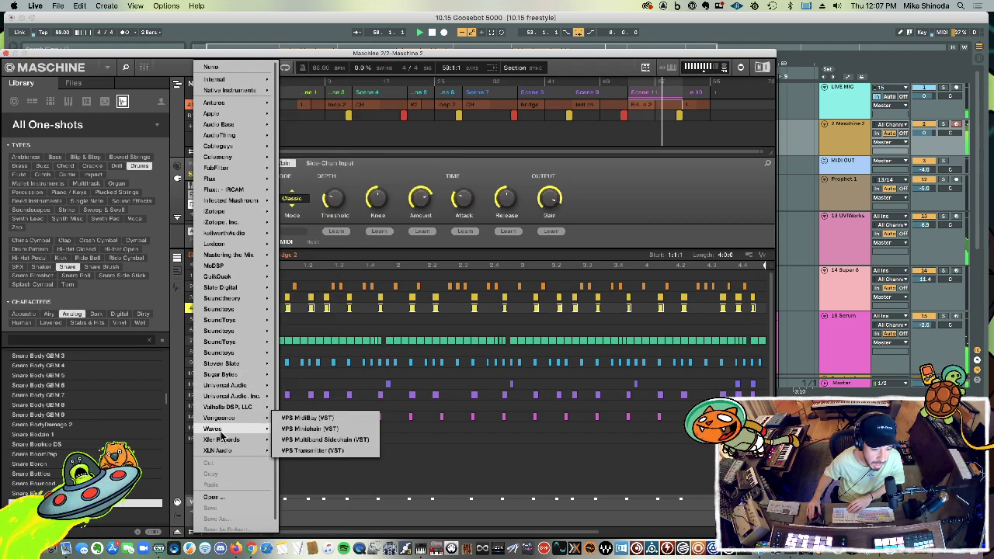
pyautogui.moveTo(226, 429)
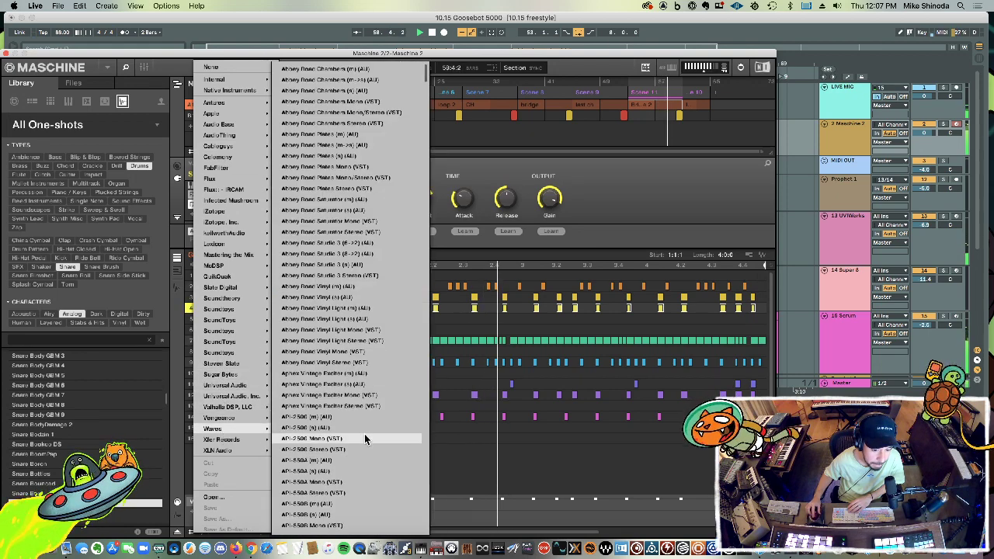
pyautogui.scroll(-10, 367, 436)
pyautogui.scroll(-15, 367, 436)
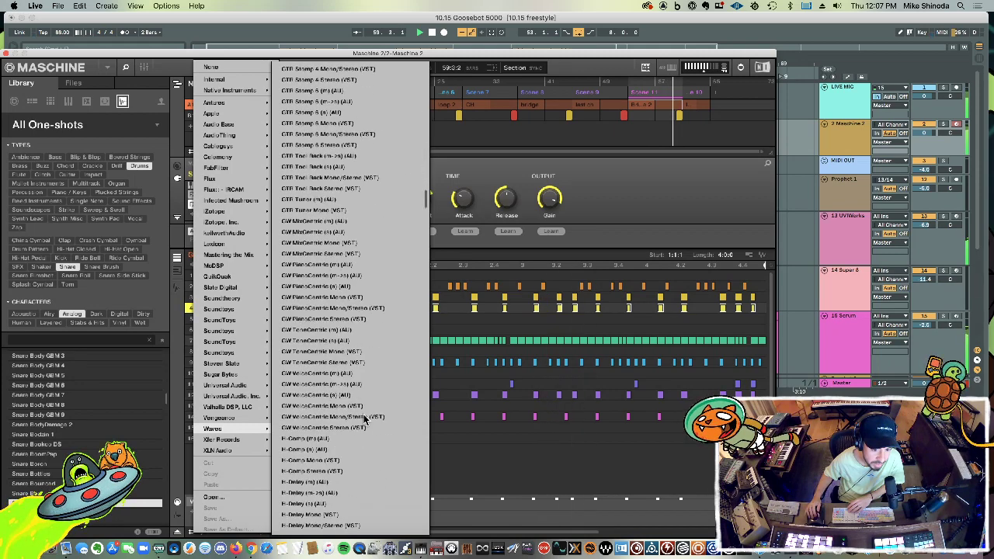
pyautogui.scroll(-8, 365, 373)
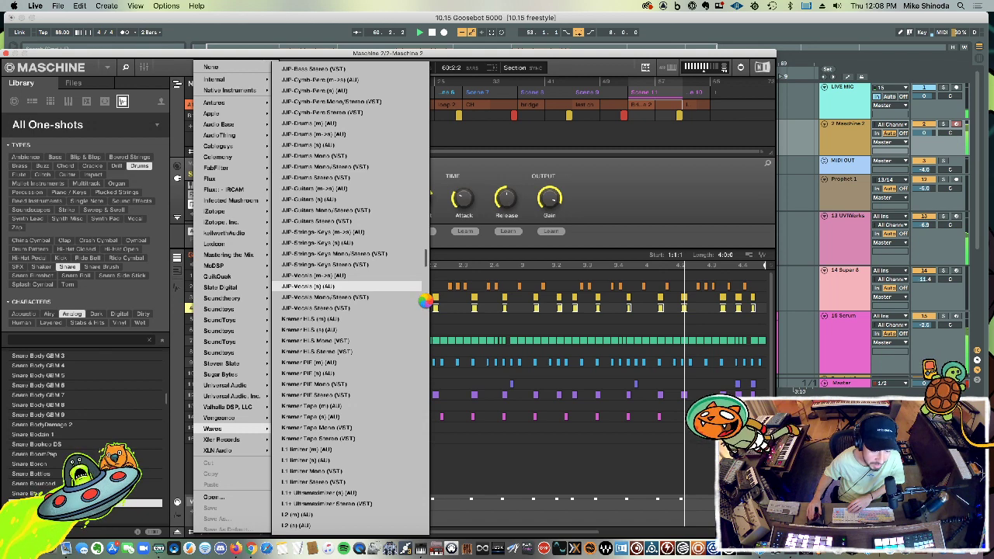
pyautogui.scroll(-8, 426, 304)
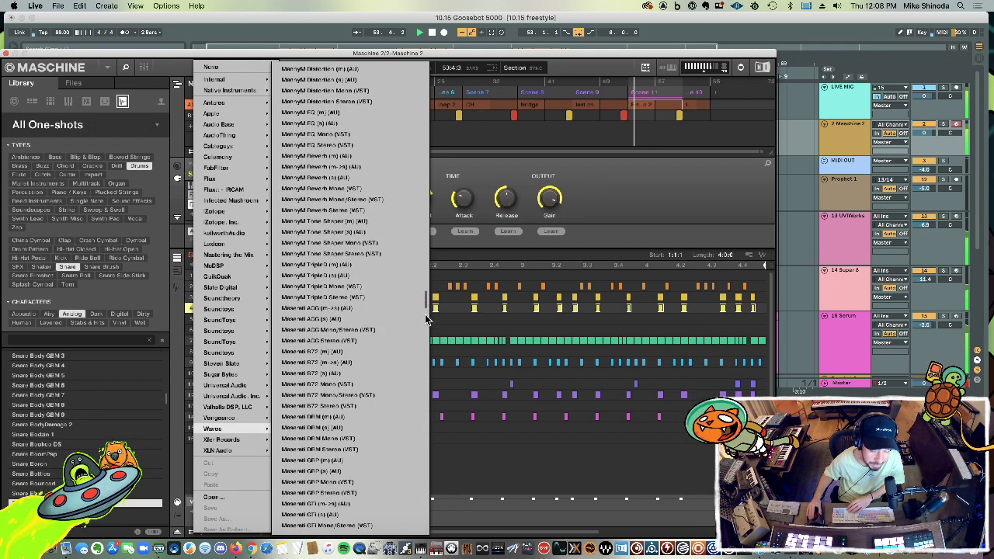
pyautogui.scroll(-10, 419, 365)
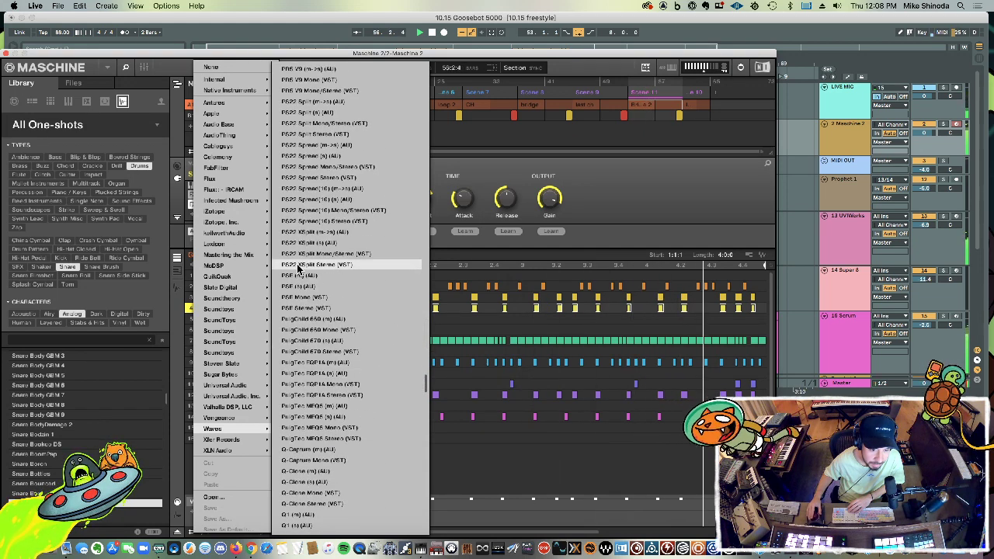
pyautogui.click(299, 265)
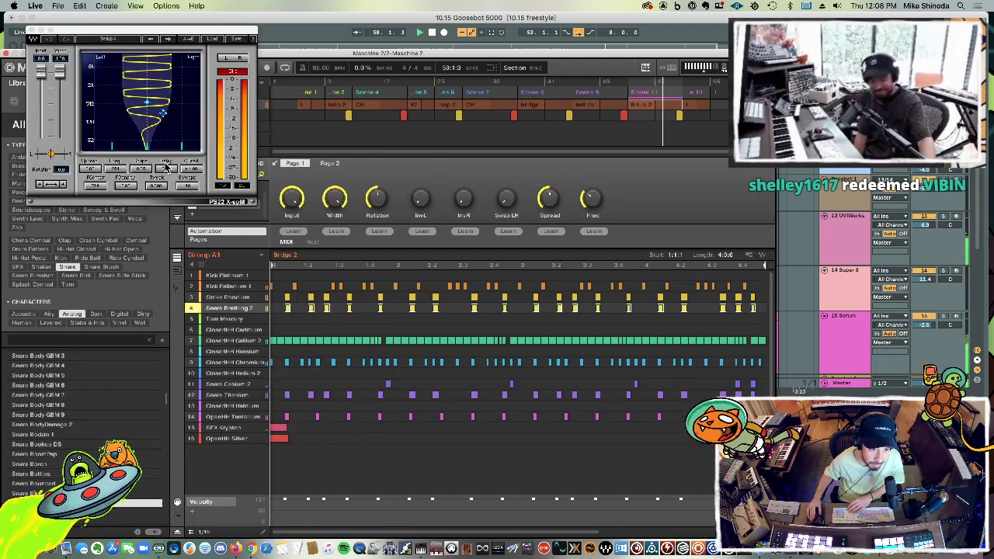
# Step: Increase the spread, adjust the delay and reduce the width in PS22 X-Split, and close its window
pyautogui.click(165, 167)
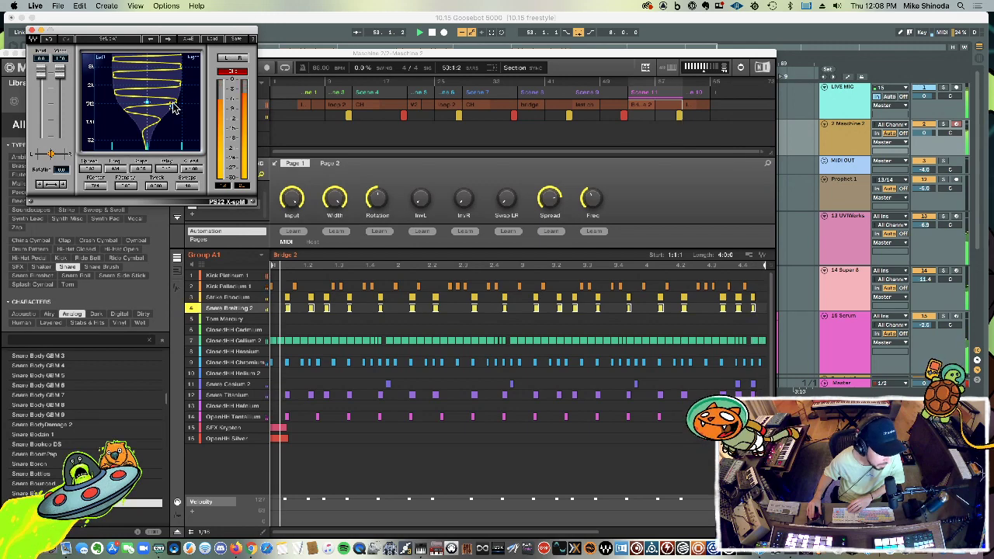
pyautogui.moveTo(107, 37); pyautogui.dragTo(416, 219)
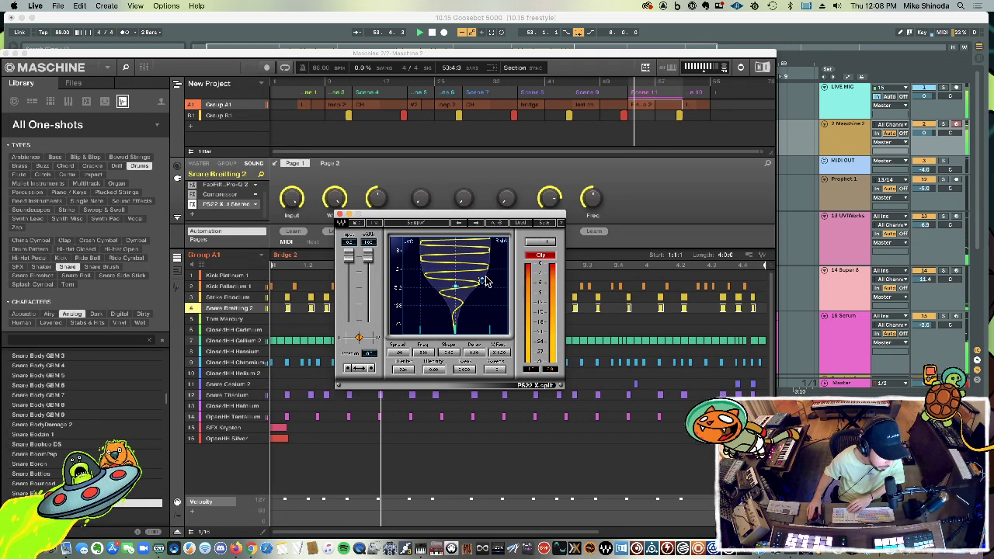
pyautogui.click(475, 353)
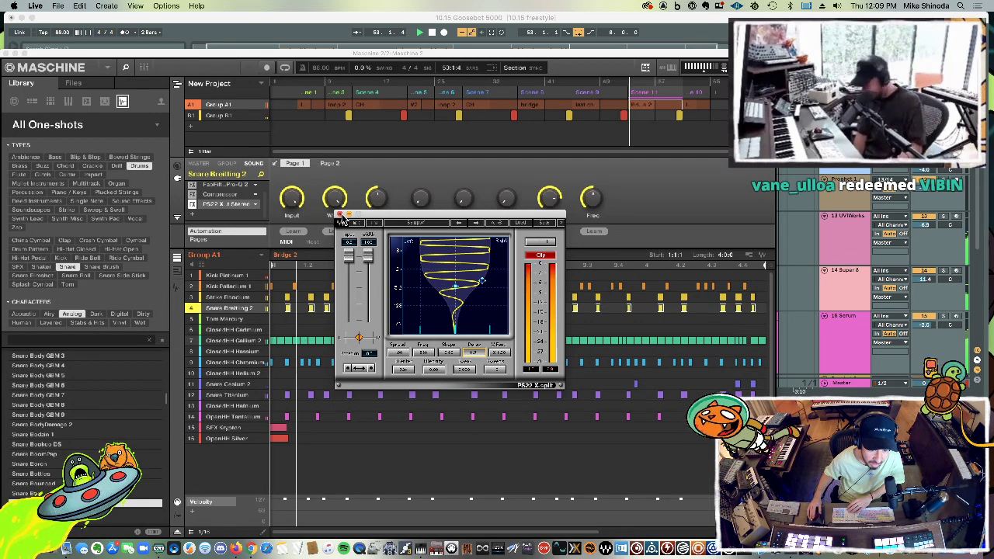
pyautogui.moveTo(369, 261)
pyautogui.mouseDown()
pyautogui.moveTo(367, 293)
pyautogui.moveTo(367, 269)
pyautogui.mouseUp()
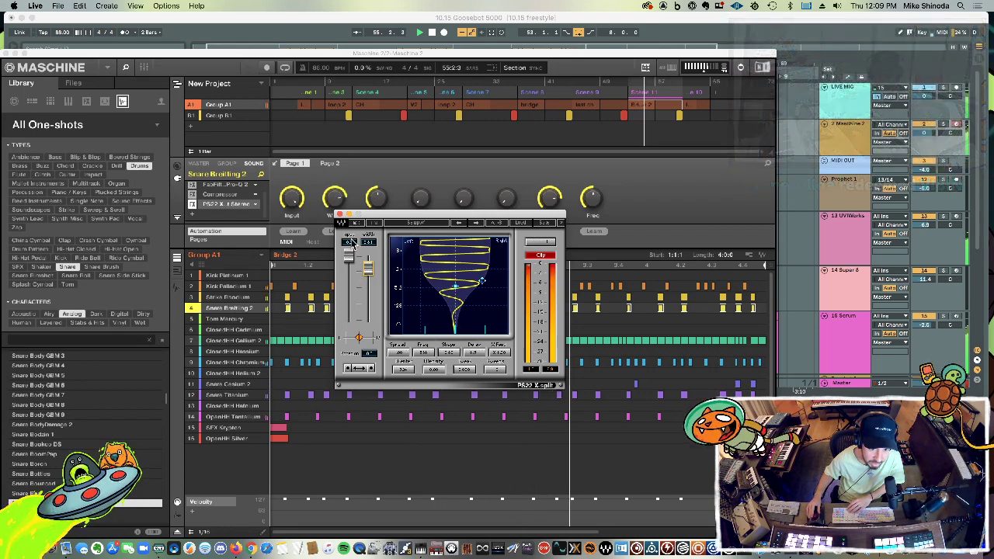
pyautogui.click(339, 217)
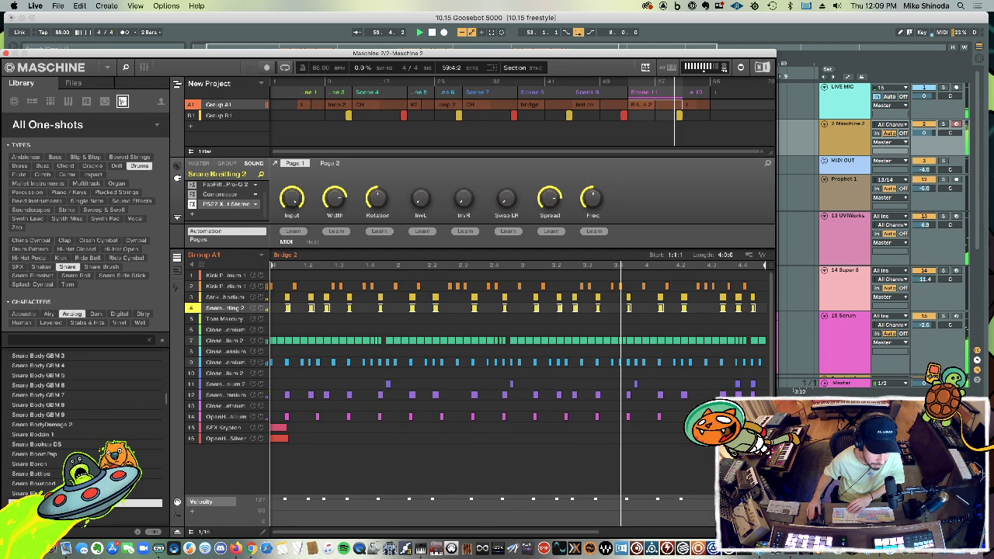
# Step: Try replacing the Snare Breitling 2 hits in the Bridge 2 pattern with a copy of the OpenHH Tantalum hits
pyautogui.click(248, 318)
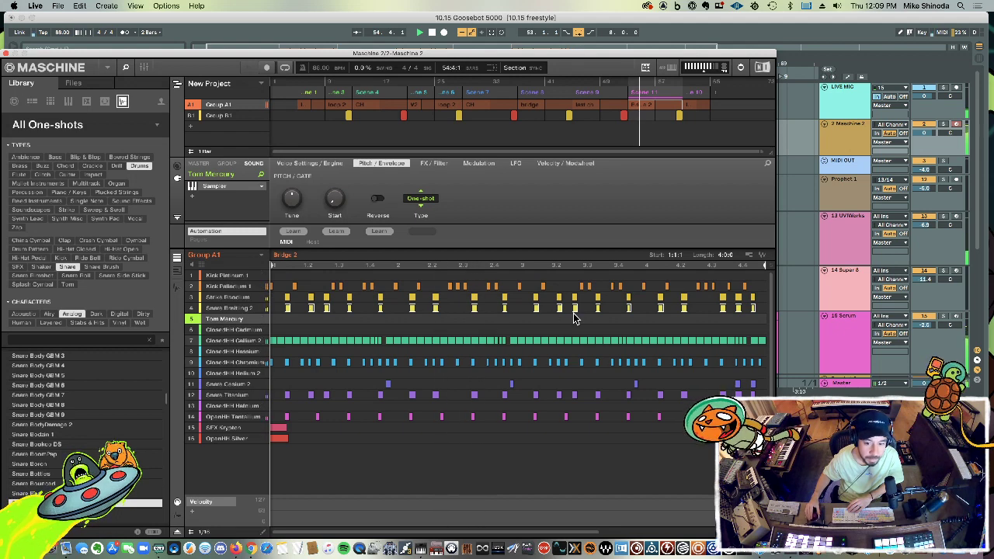
pyautogui.click(695, 312)
pyautogui.moveTo(695, 312); pyautogui.dragTo(293, 326)
pyautogui.press('Delete')
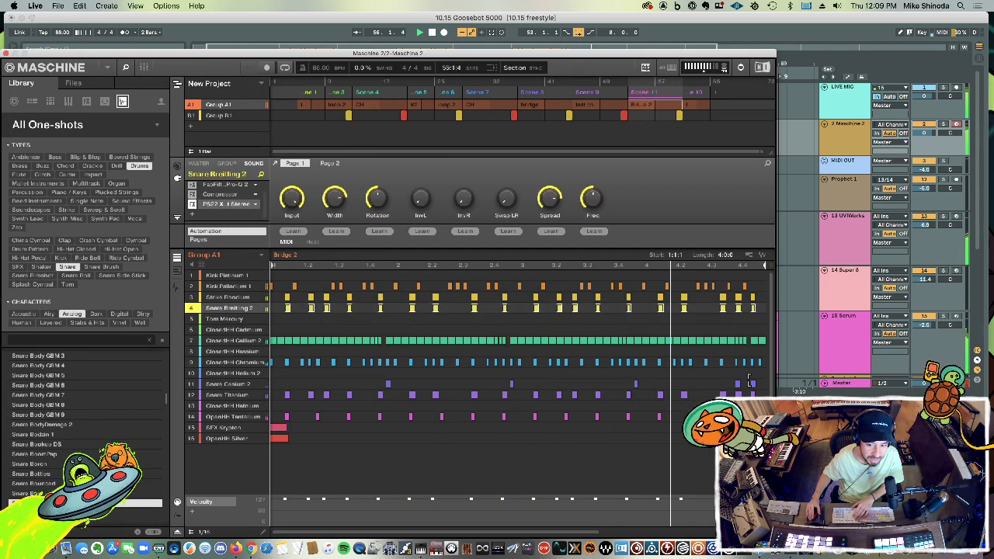
pyautogui.moveTo(703, 420); pyautogui.dragTo(286, 312)
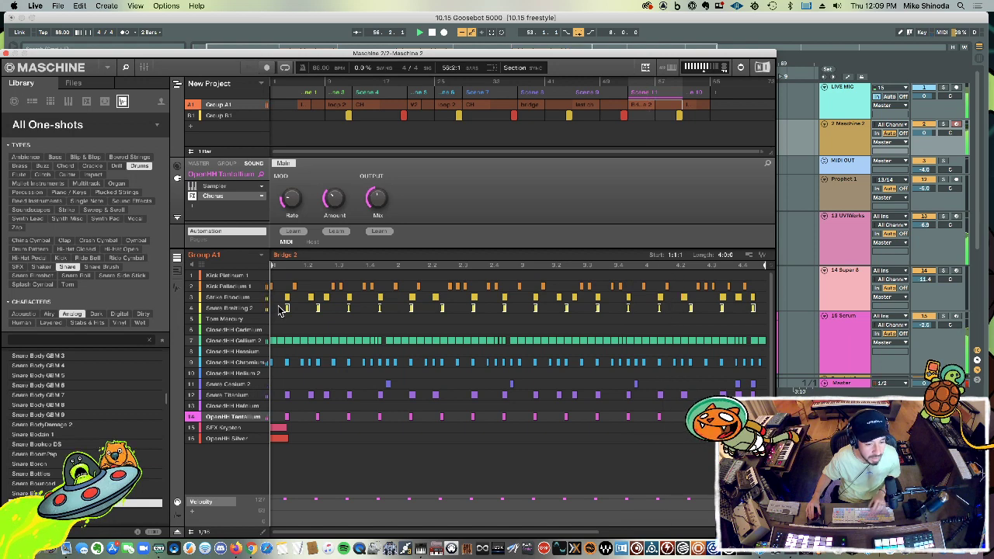
# Step: Delete all Snare Breitling 2 hits and copy every Strike Rhodium hit onto that snare again
pyautogui.moveTo(280, 308); pyautogui.dragTo(756, 308)
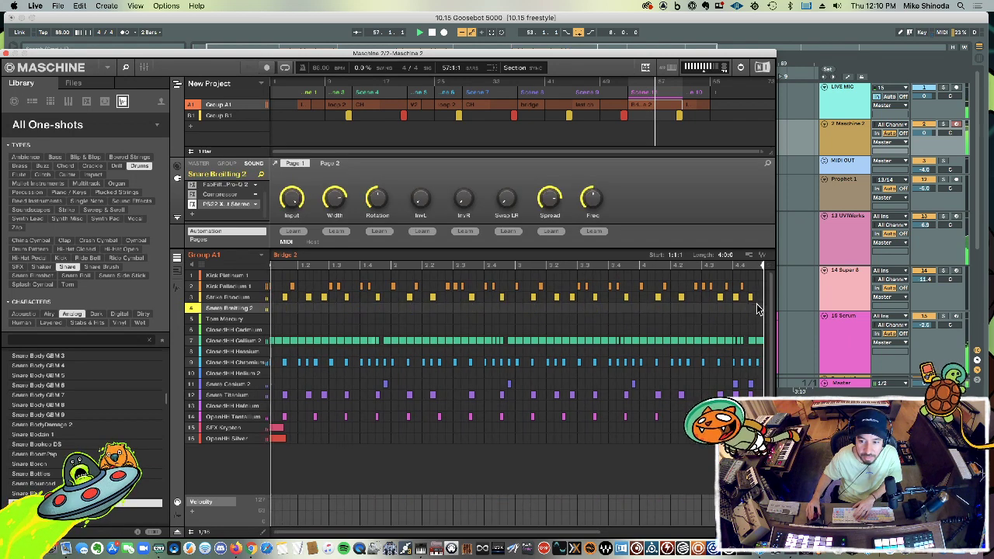
pyautogui.click(757, 297)
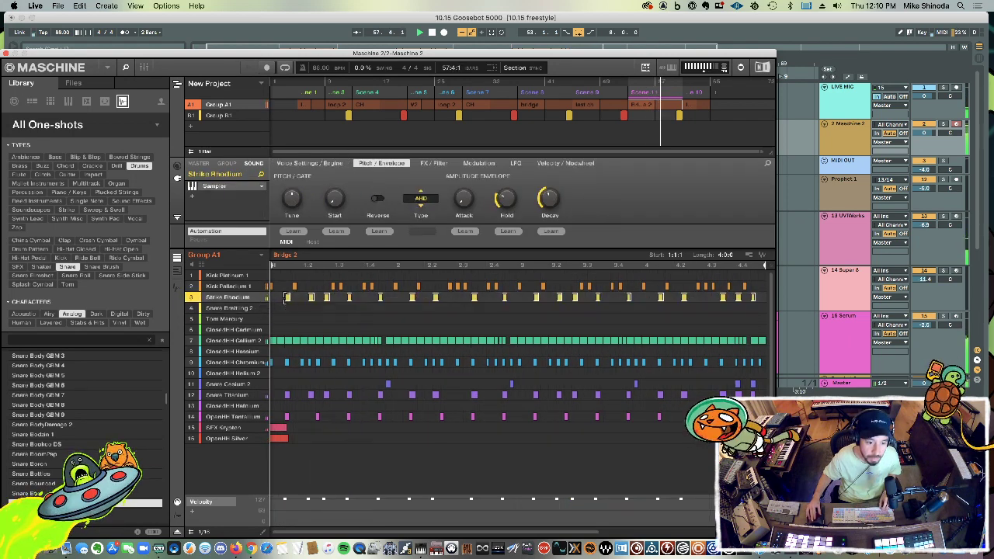
pyautogui.moveTo(287, 300); pyautogui.dragTo(288, 309)
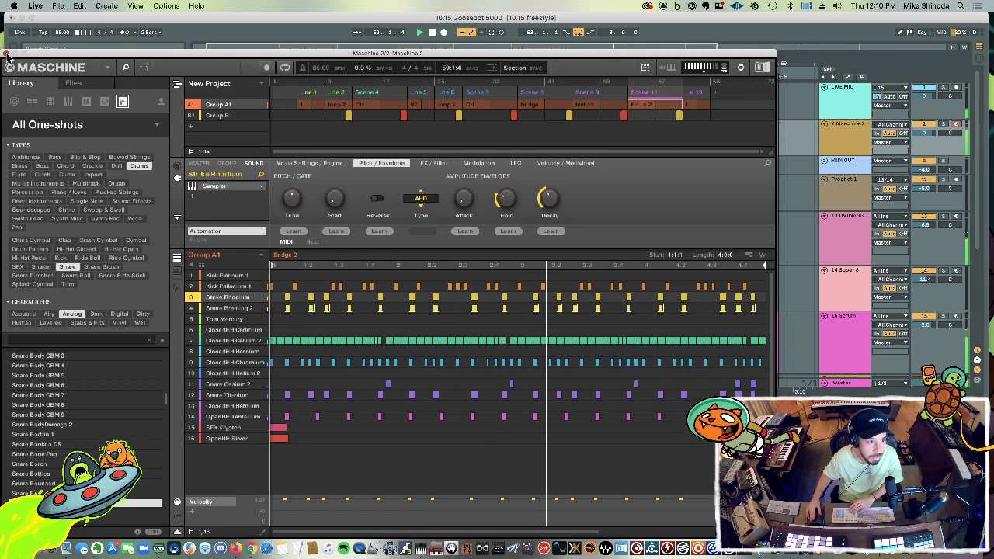
# Step: Hide the Maschine plug-in window and play the Live arrangement from just before bar 45
pyautogui.press('super+alt+p')
pyautogui.click(679, 199)
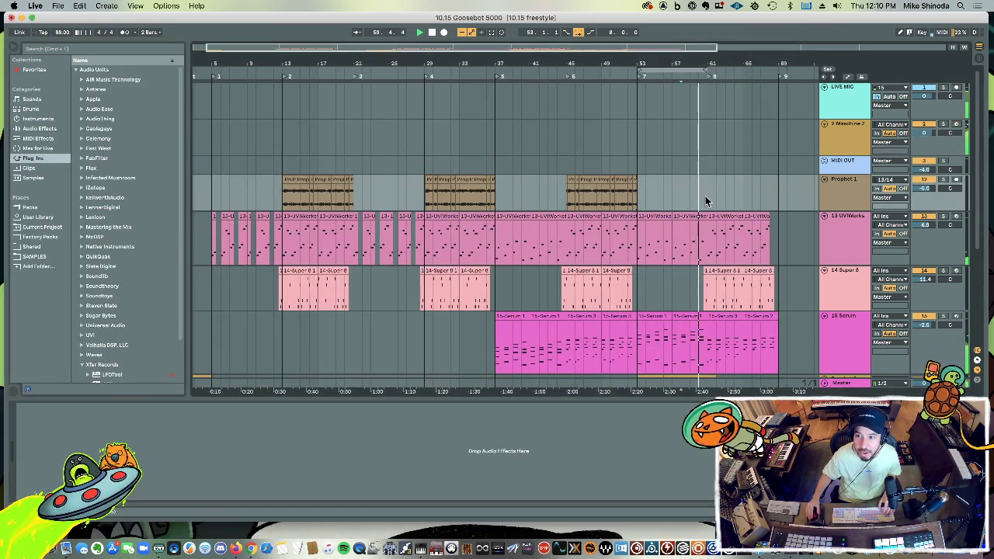
pyautogui.click(559, 164)
pyautogui.press('space')
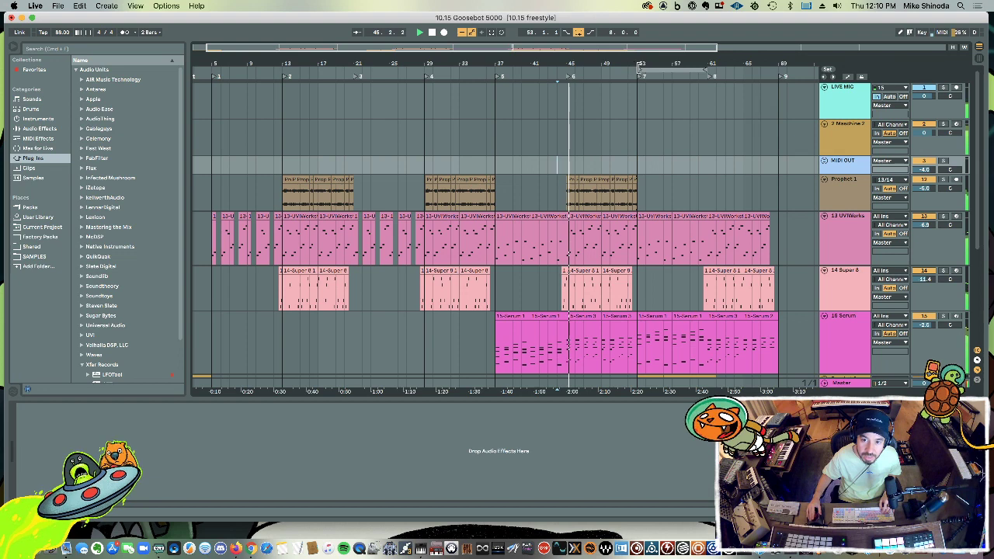
# Step: Extend the arrangement loop's start back to bar 45 for a 16-bar loop and save the Live set
pyautogui.moveTo(638, 68); pyautogui.dragTo(568, 67)
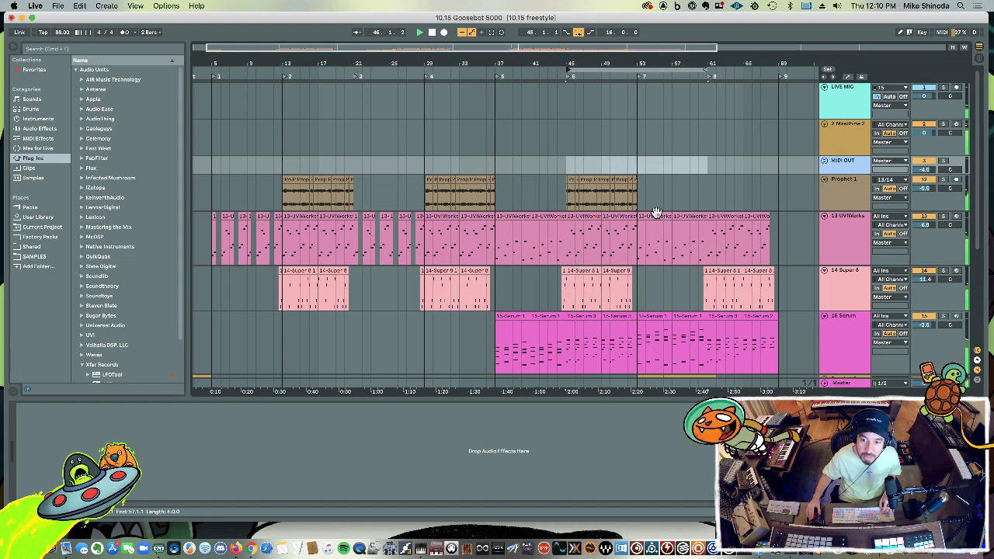
pyautogui.scroll(-3, 656, 211)
pyautogui.scroll(-3, 660, 201)
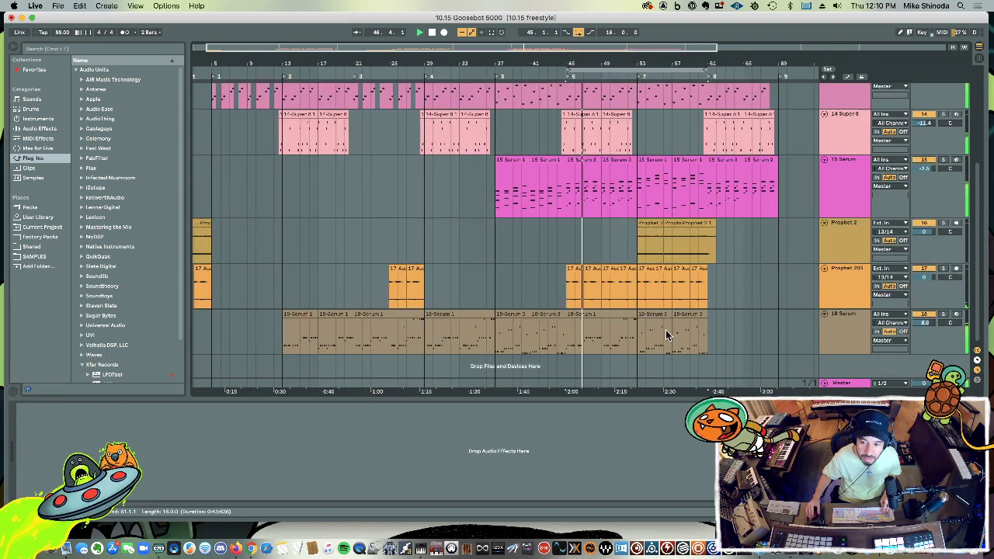
pyautogui.press('super+s')
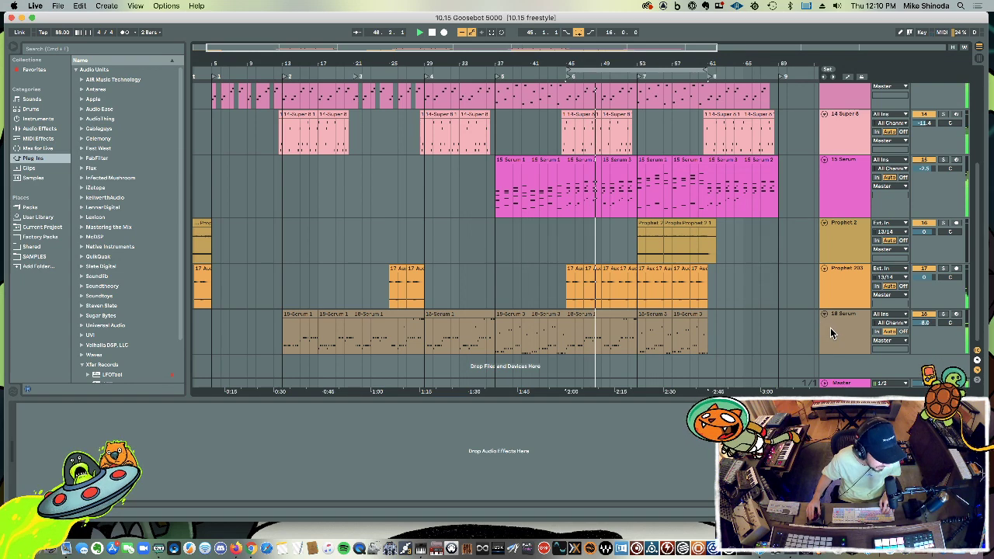
# Step: Open the Maschine plug-in on the 2 Maschine 2 track and add an empty third group below Group B1
pyautogui.click(830, 327)
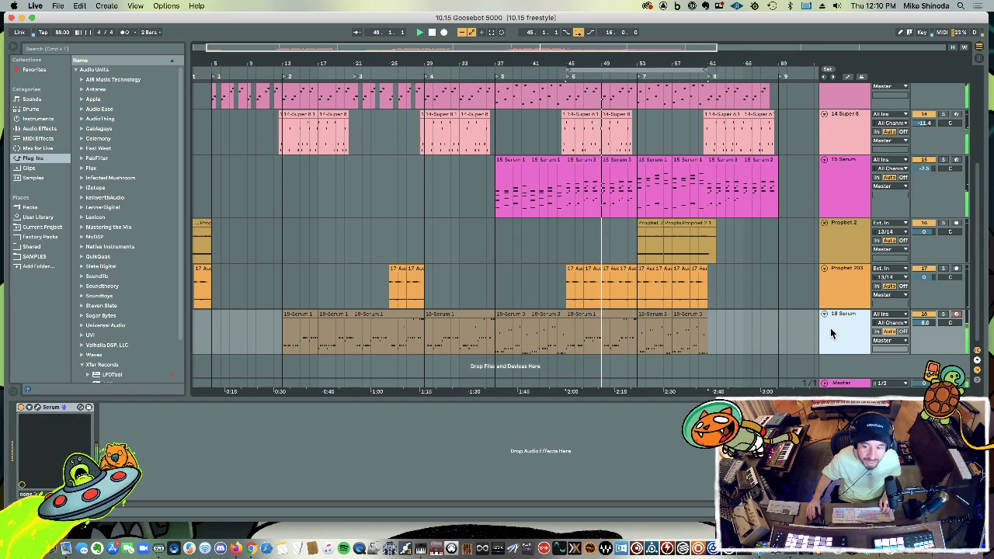
pyautogui.scroll(5, 830, 328)
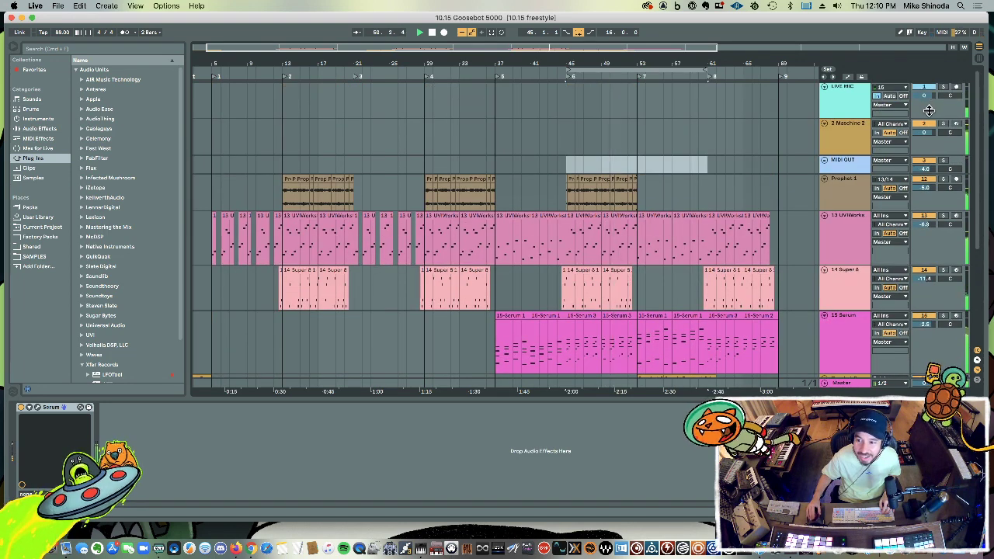
pyautogui.click(851, 136)
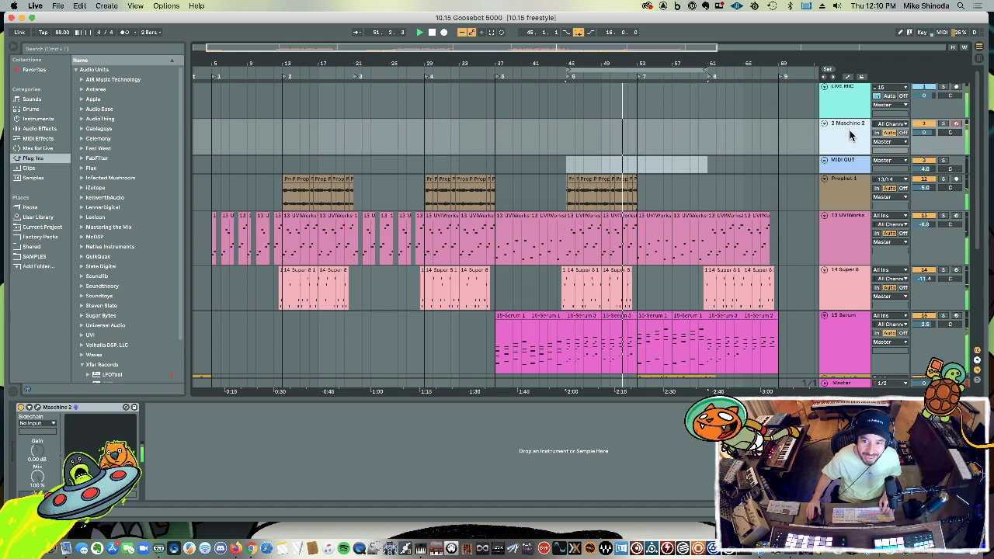
pyautogui.click(37, 408)
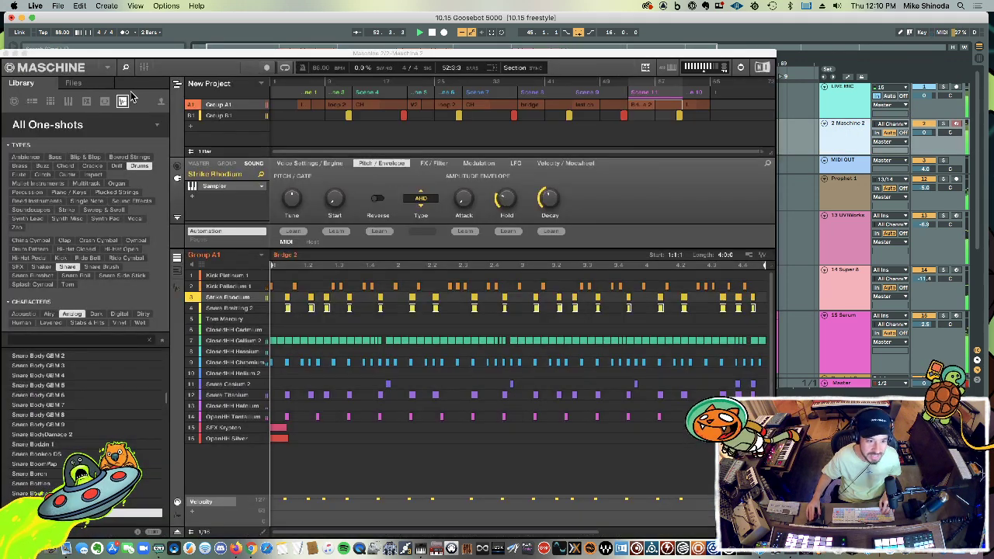
pyautogui.click(191, 126)
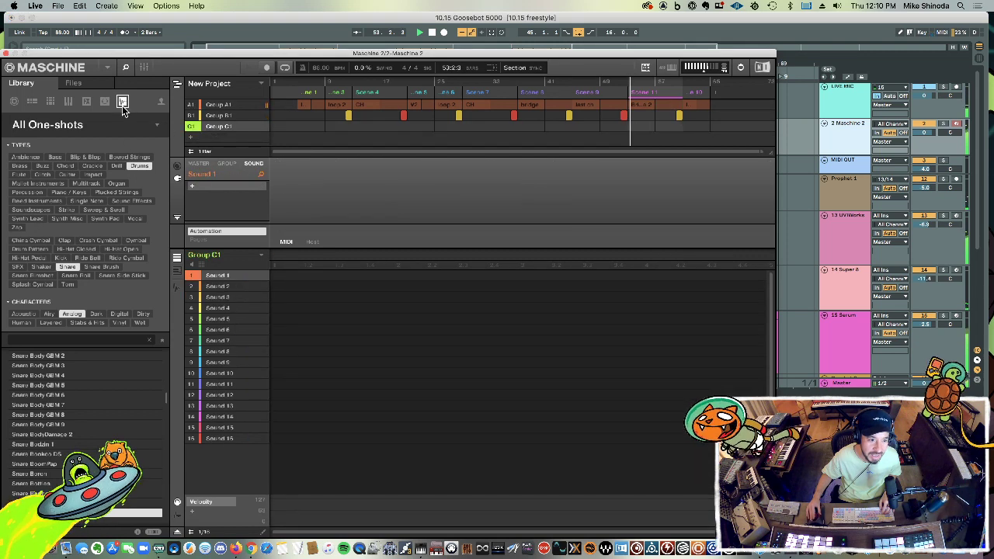
# Step: Clear the Drums and Analog library filters, switch from one-shots to loops, and search for "sax"
pyautogui.click(139, 168)
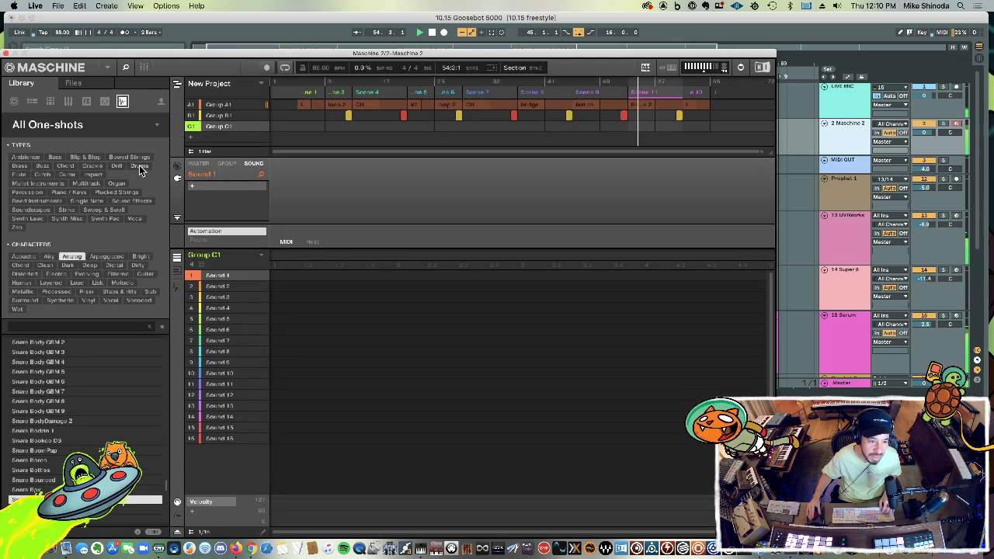
pyautogui.click(70, 260)
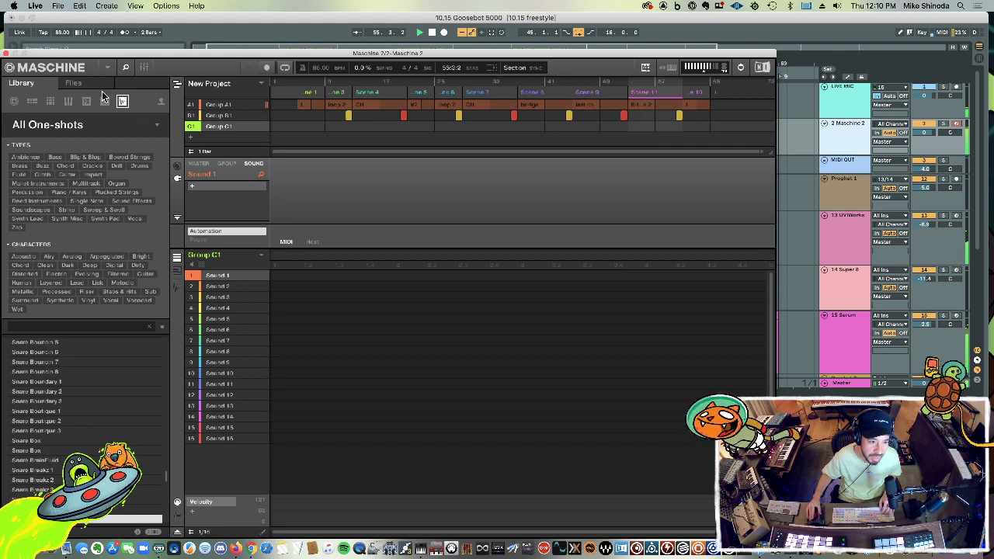
pyautogui.click(106, 102)
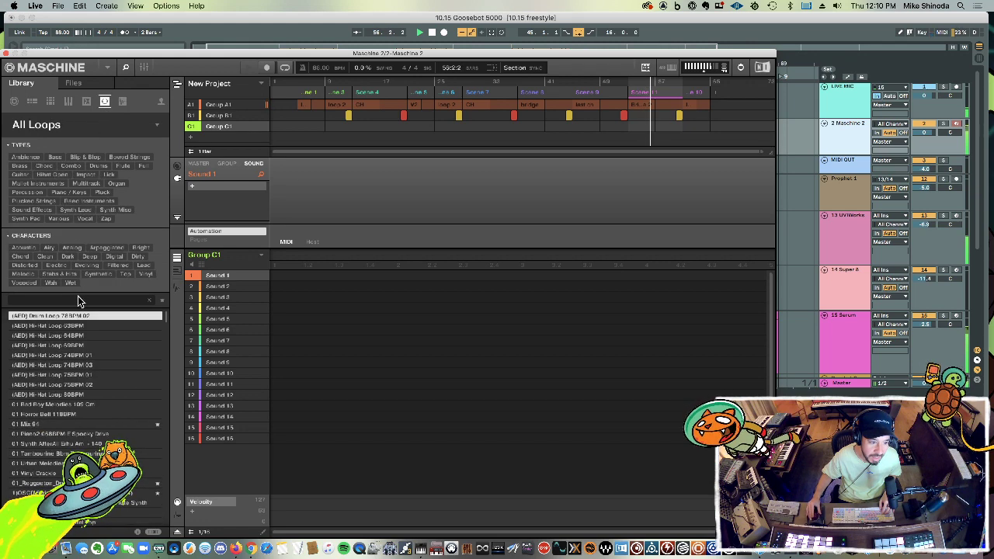
pyautogui.click(79, 302)
pyautogui.write('sax')
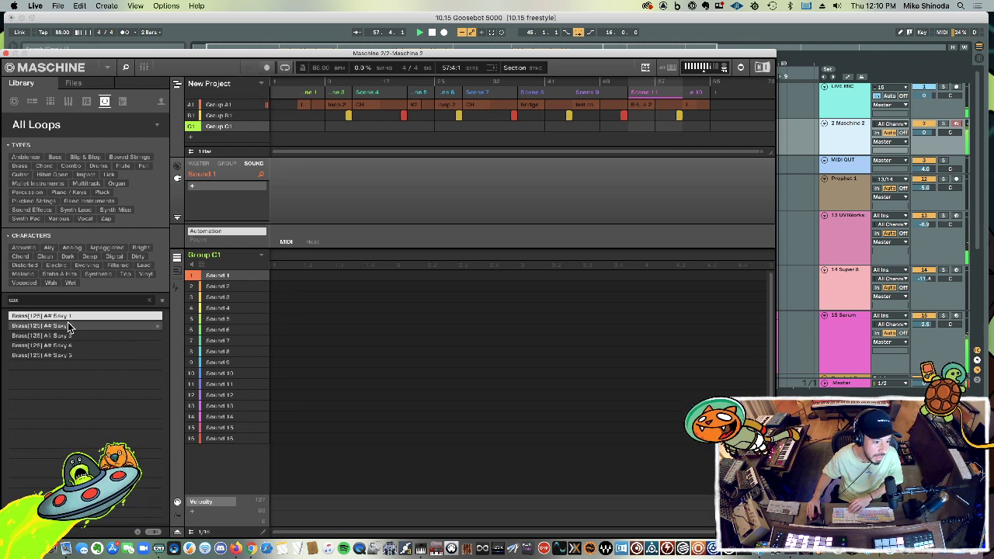
# Step: Audition the Saxy 2, 3 and 4 brass loops and load Brass[125] A# Saxy 4 into the new group's first sound
pyautogui.click(68, 326)
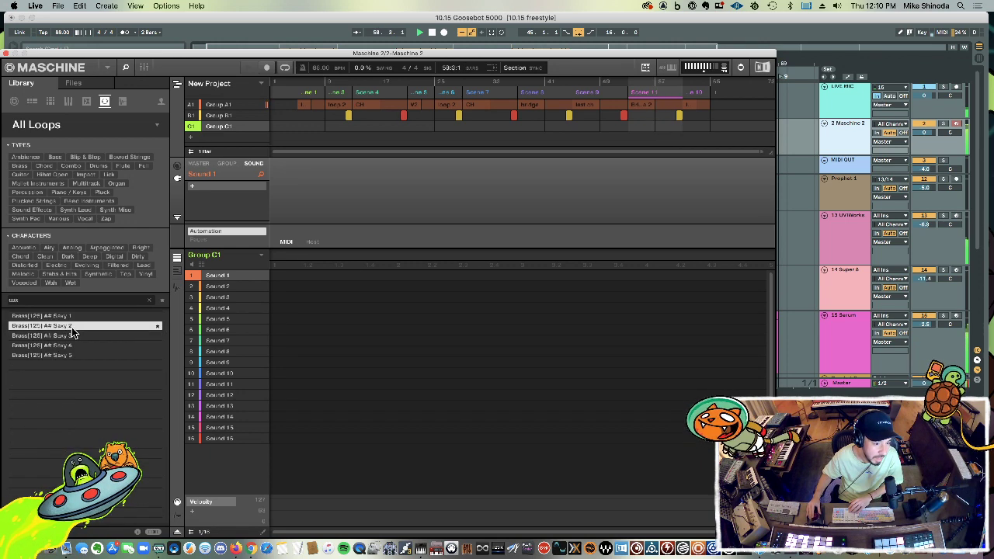
pyautogui.click(71, 335)
pyautogui.click(70, 344)
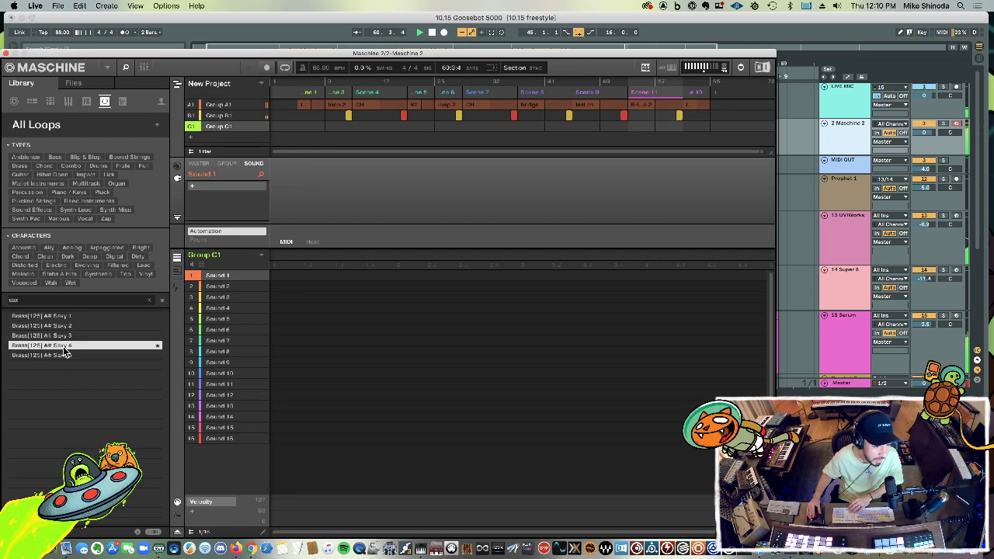
pyautogui.doubleClick(65, 349)
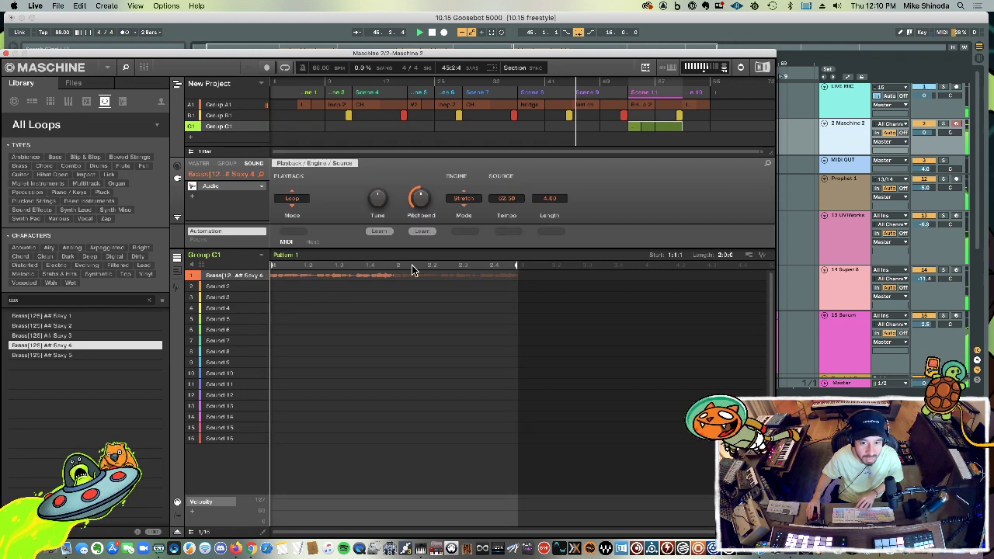
# Step: Uncover the arrangement and set Live's loop to the 8 bars from bar 53, using the MIDI OUT track's time range
pyautogui.moveTo(602, 60); pyautogui.dragTo(614, 205)
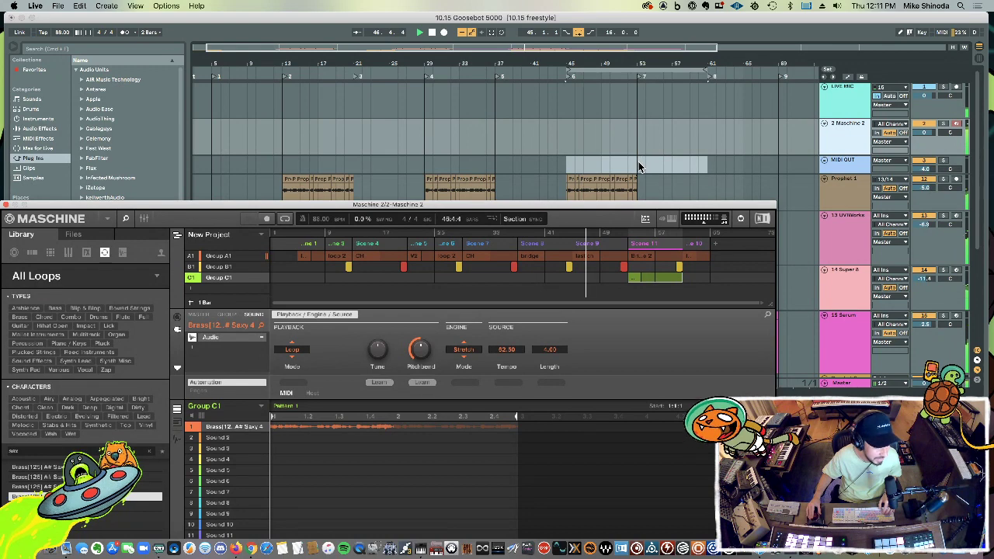
pyautogui.moveTo(638, 162); pyautogui.dragTo(707, 168)
pyautogui.press('super+alt+p')
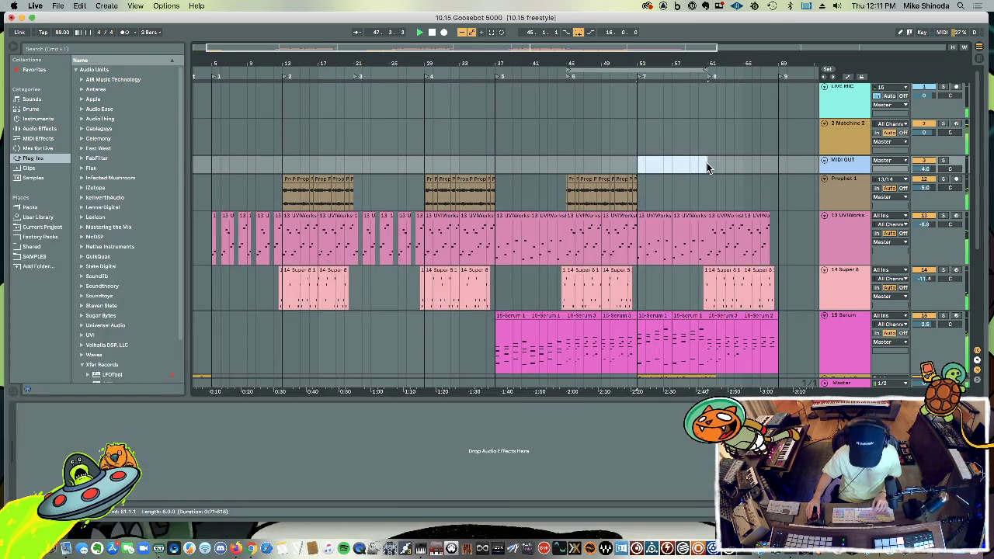
# Step: Return to Maschine, replace the first sound's loop with Brass[125] A# Saxy 5, and set its tune to 5.00
pyautogui.click(856, 137)
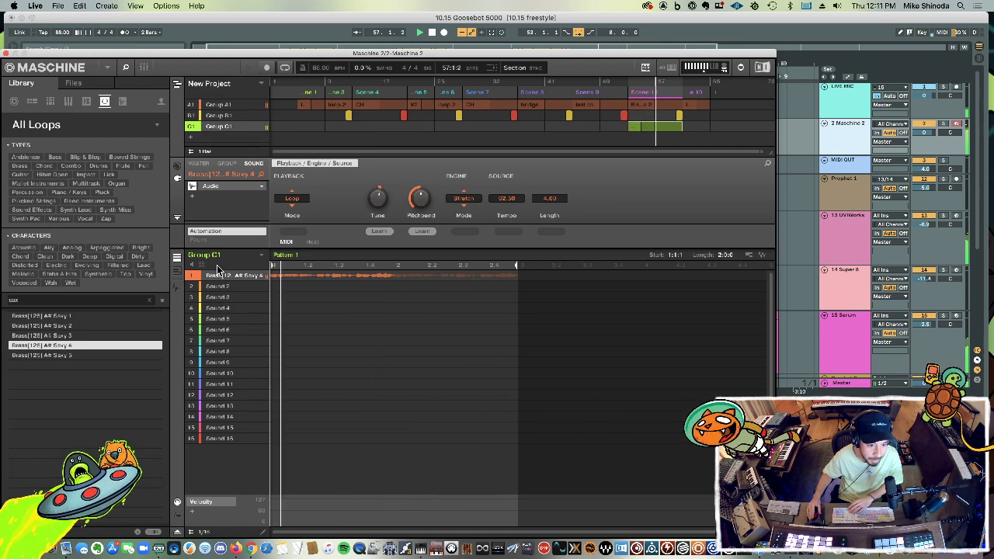
pyautogui.click(54, 356)
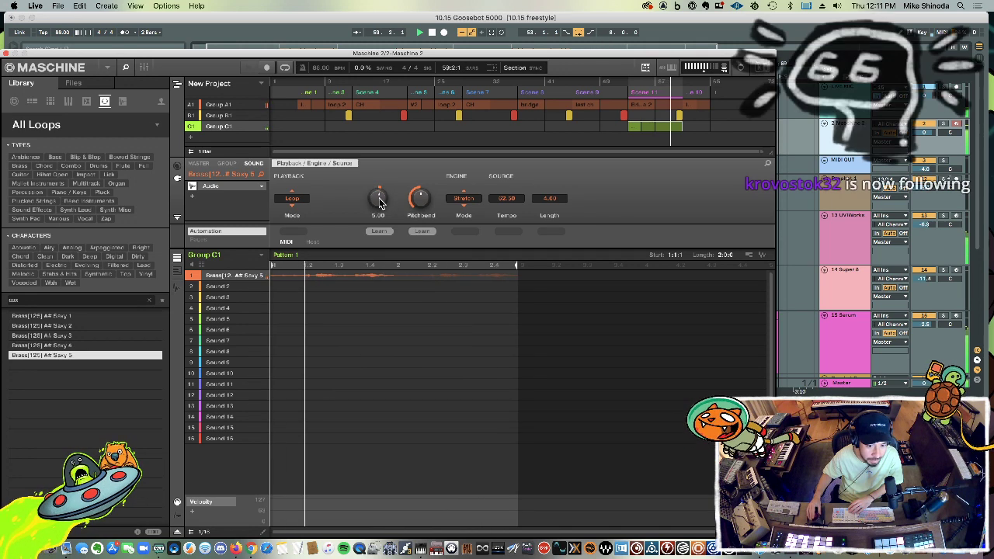
pyautogui.moveTo(381, 203)
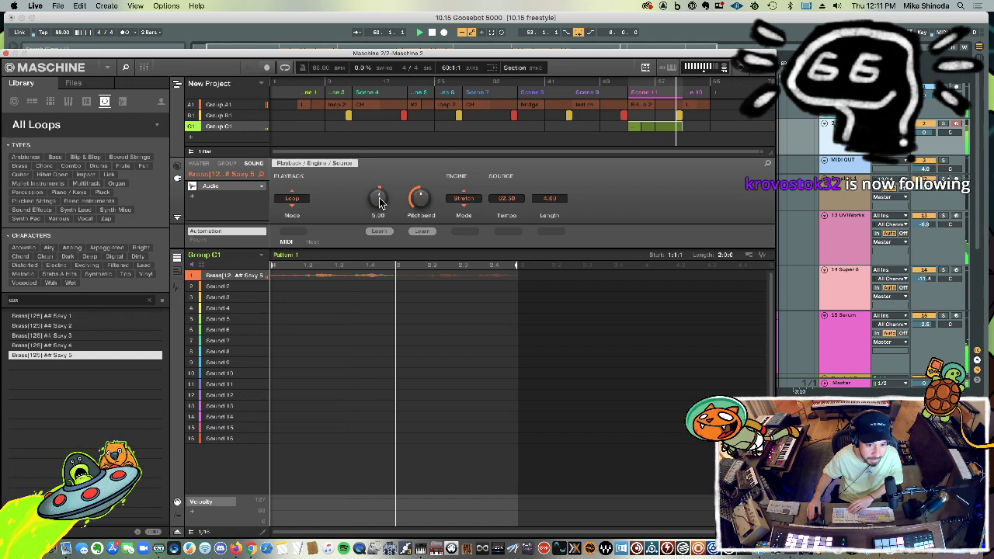
# Step: Search the loop library for "brass" and audition the first loops, from 03 174 B Section Brass to 12 Brass Lonely Mute c
pyautogui.click(150, 301)
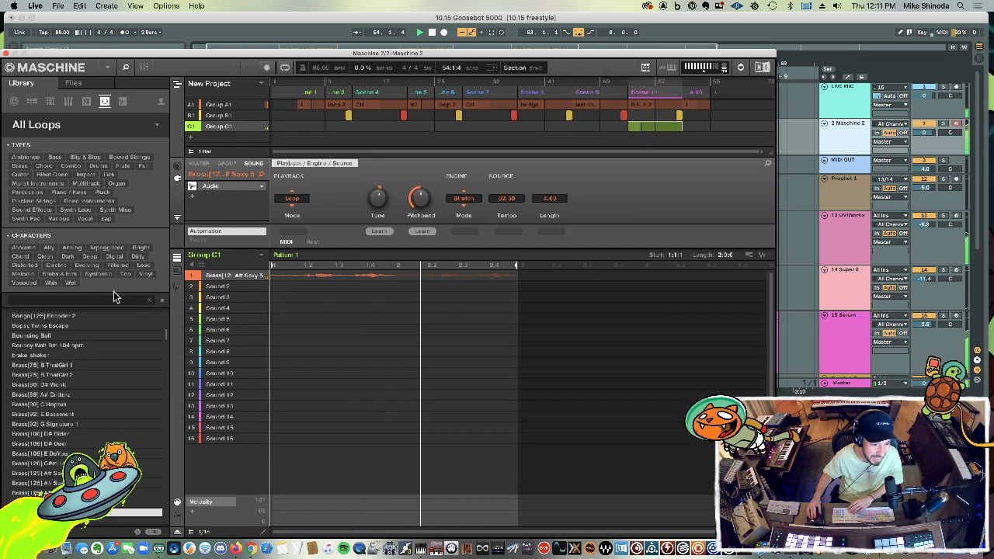
pyautogui.write('brass')
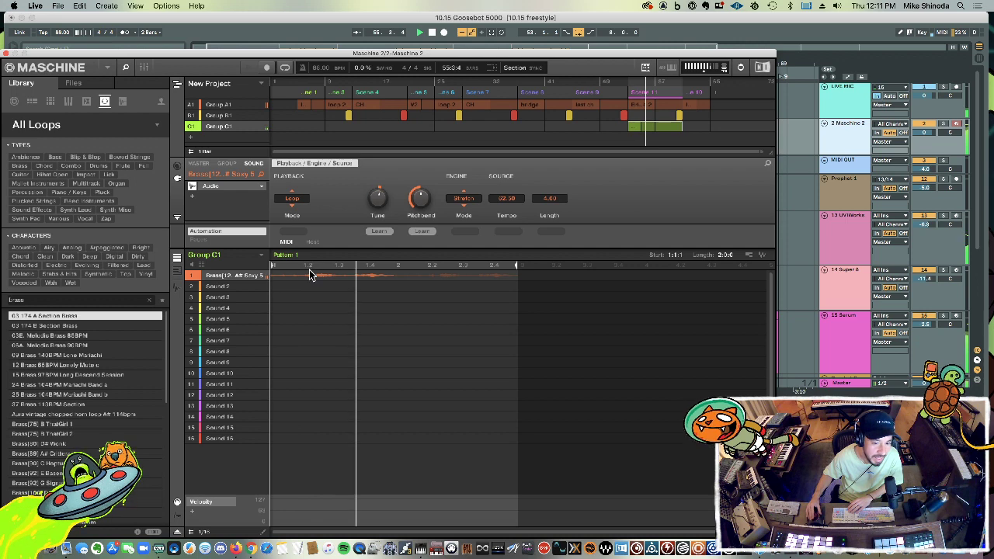
pyautogui.click(97, 324)
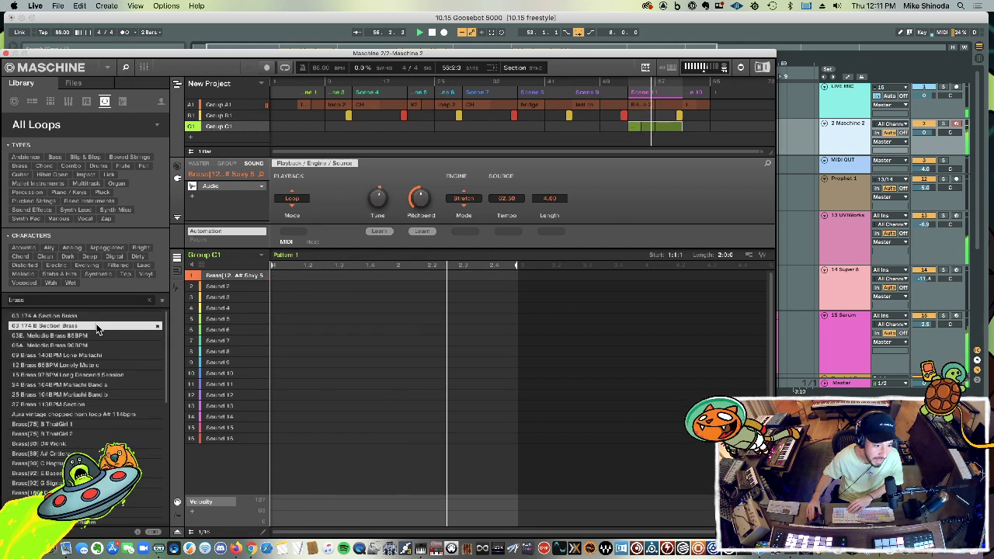
pyautogui.press('Down')
pyautogui.press('Down')
pyautogui.press('Down')
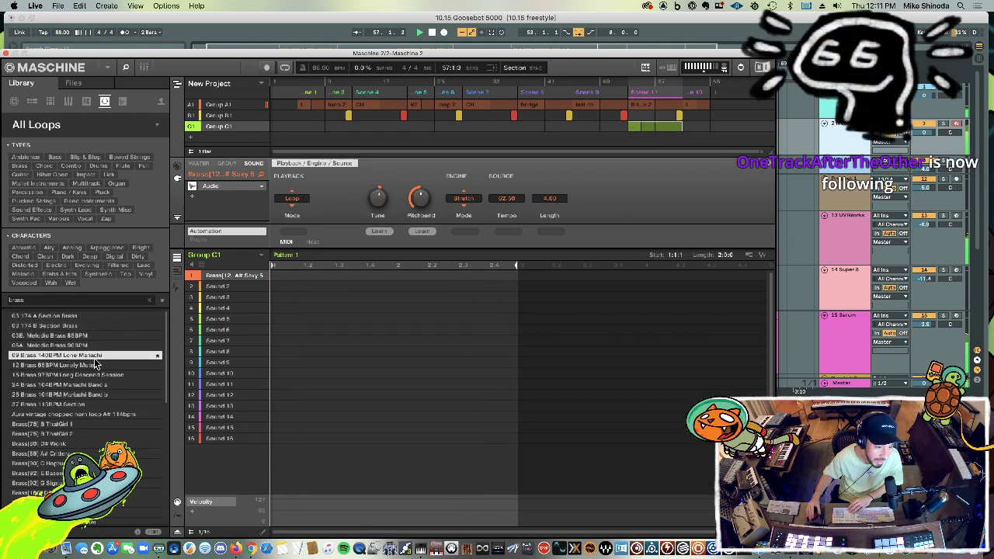
pyautogui.press('Down')
pyautogui.press('Down')
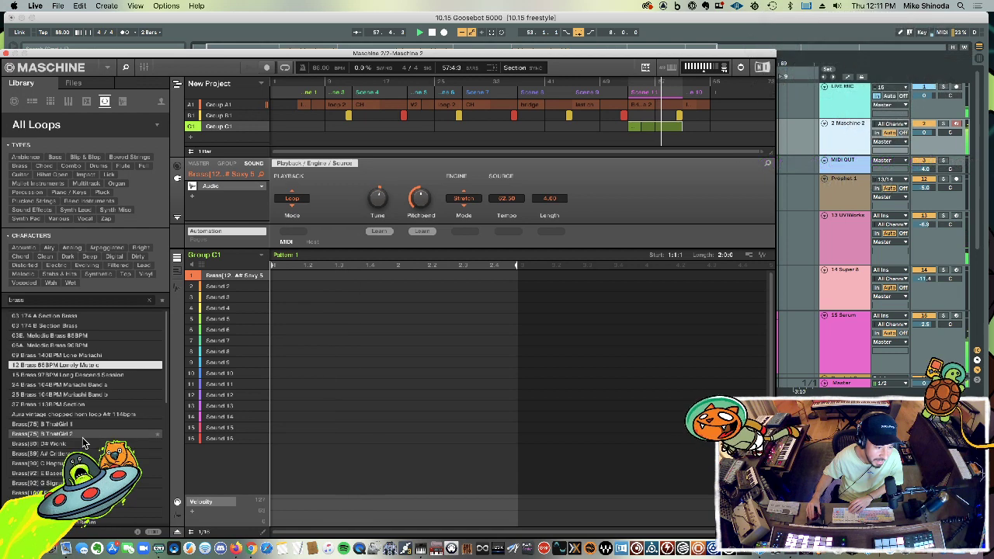
# Step: Audition the ThatGirl, Long Descend Session, Mariachi Band and 113BPM Section brass loops, continuing down to Brass[92] G Signature 1
pyautogui.click(84, 425)
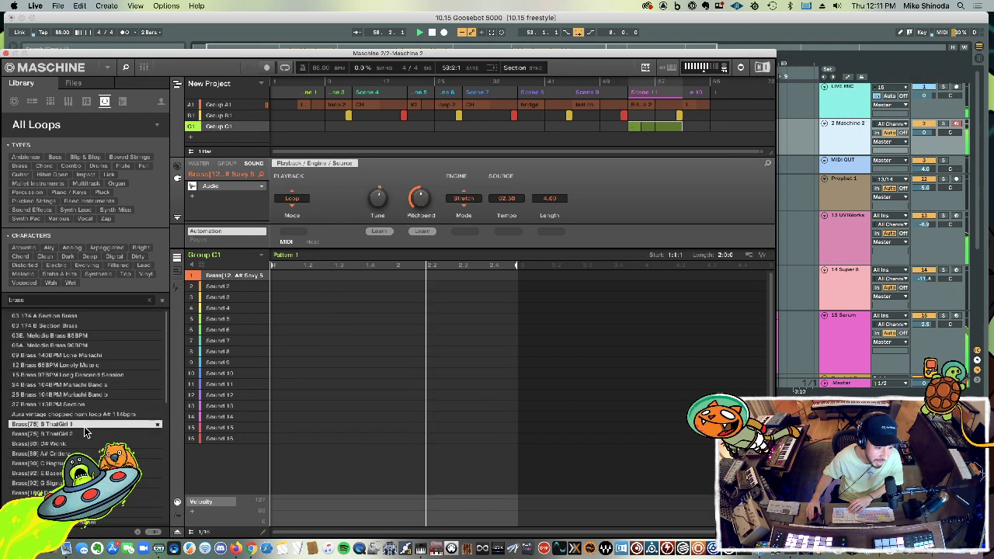
pyautogui.click(105, 375)
pyautogui.click(107, 385)
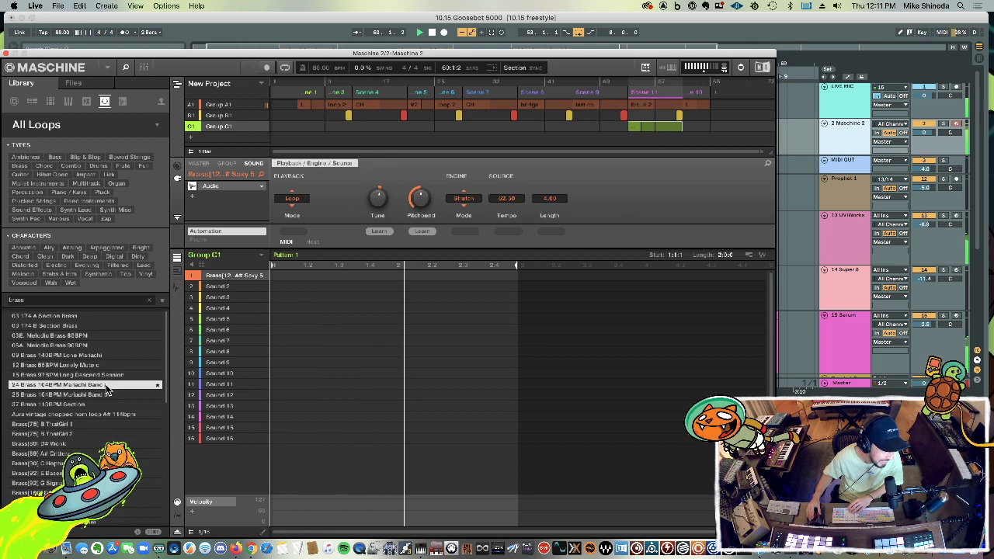
pyautogui.click(107, 395)
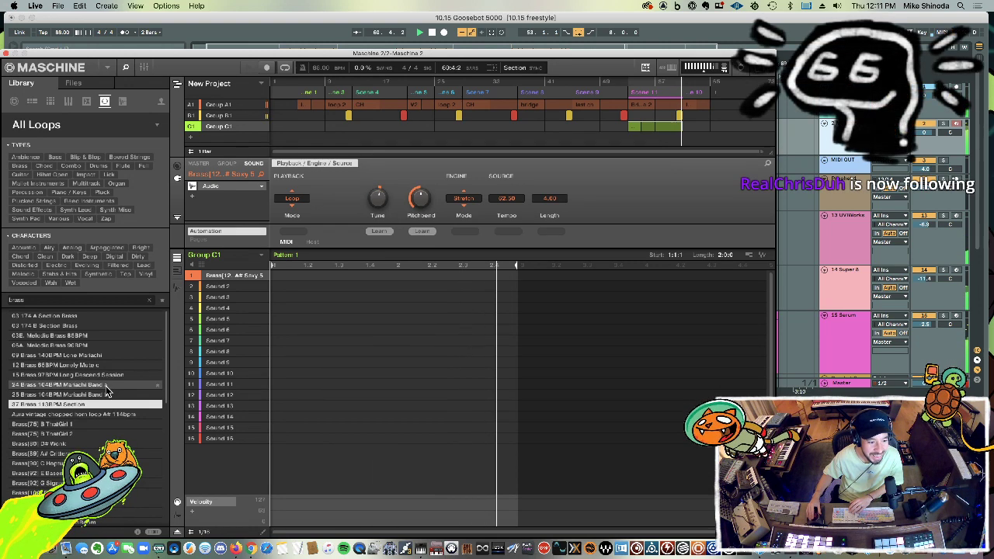
pyautogui.press('Down')
pyautogui.press('Down')
pyautogui.press('Down')
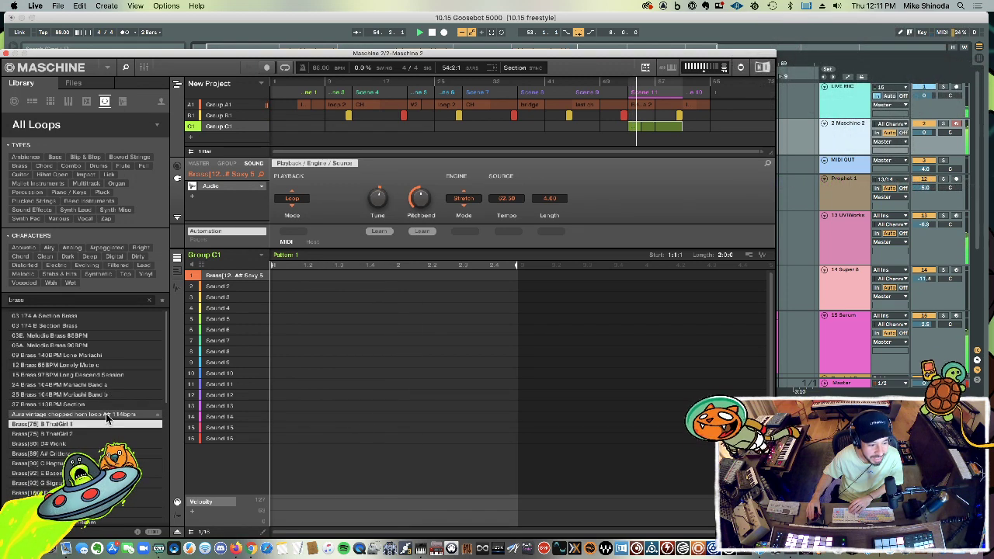
pyautogui.press('Down')
pyautogui.press('Down')
pyautogui.press('Down')
pyautogui.press('Down')
pyautogui.press('Down')
pyautogui.press('Down')
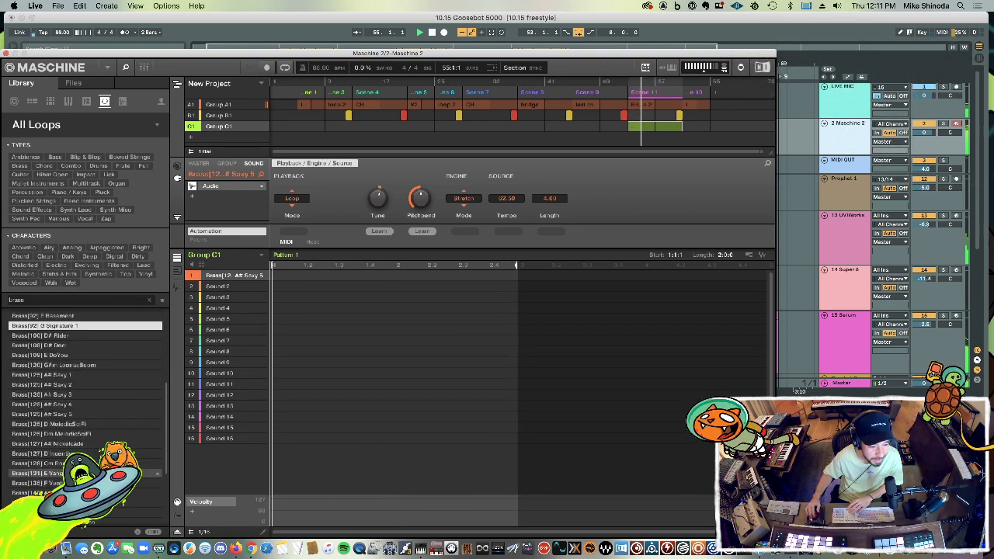
# Step: Audition the remaining brass loops from Brass[131] E Vanguard through MacroMunch and HornDog to the end of the list
pyautogui.click(47, 473)
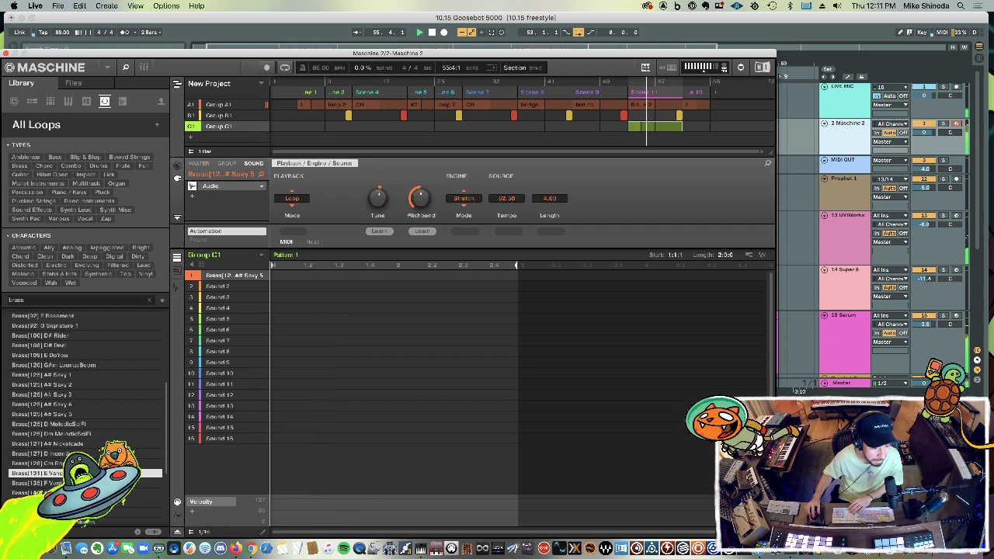
pyautogui.press('Down')
pyautogui.press('Down')
pyautogui.press('Down')
pyautogui.press('Down')
pyautogui.press('Down')
pyautogui.press('Down')
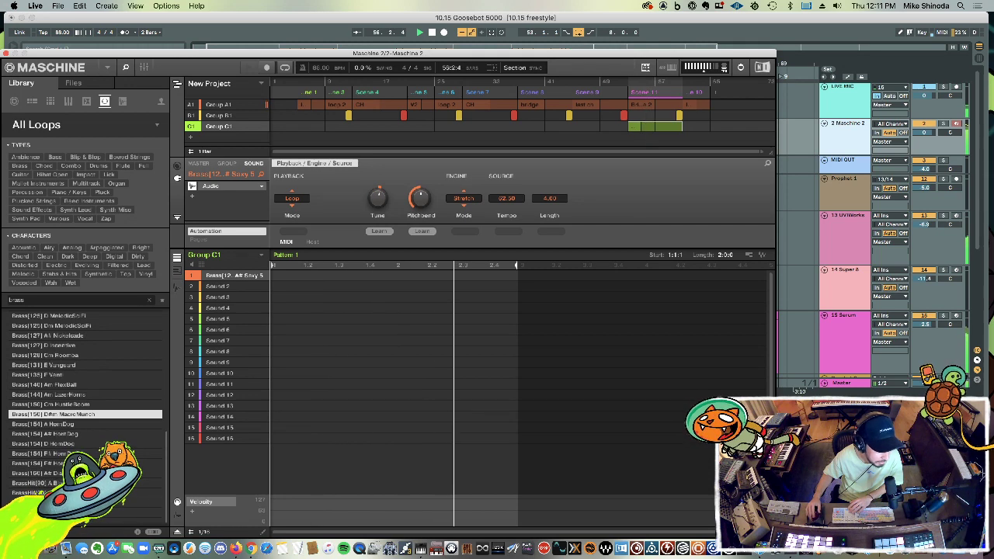
pyautogui.press('Down')
pyautogui.press('Down')
pyautogui.press('Down')
pyautogui.press('Down')
pyautogui.press('Down')
pyautogui.press('Down')
pyautogui.press('Down')
pyautogui.press('Down')
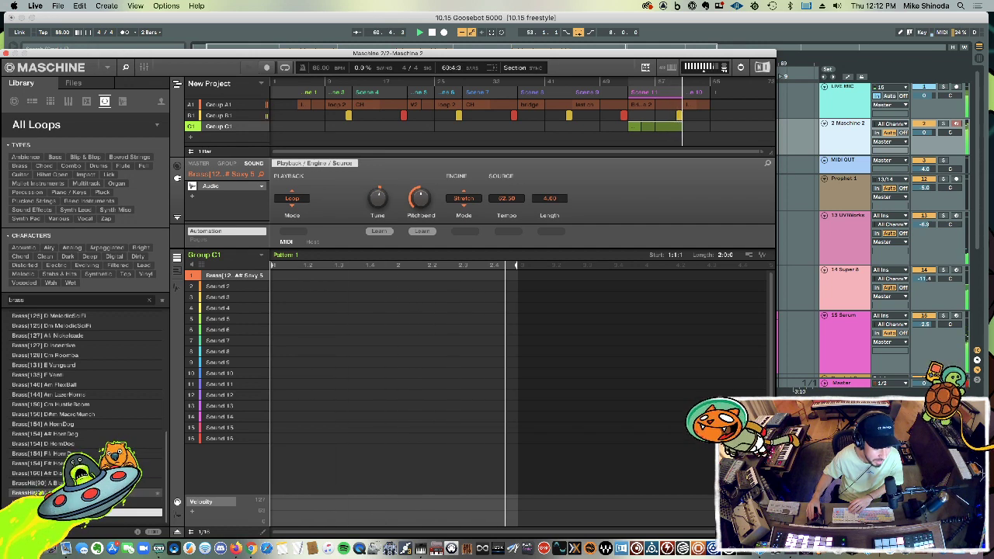
# Step: Audition the BrassHit[90] loop and work back up through the HornDog and LazerHorns loops to Brass[140] Am FlexiBall
pyautogui.click(35, 483)
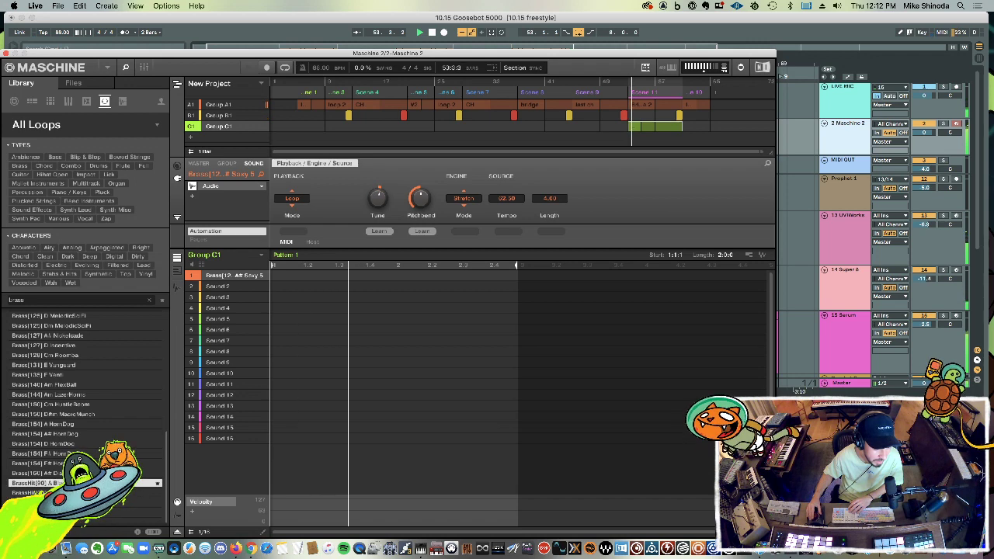
pyautogui.press('Up')
pyautogui.press('Up')
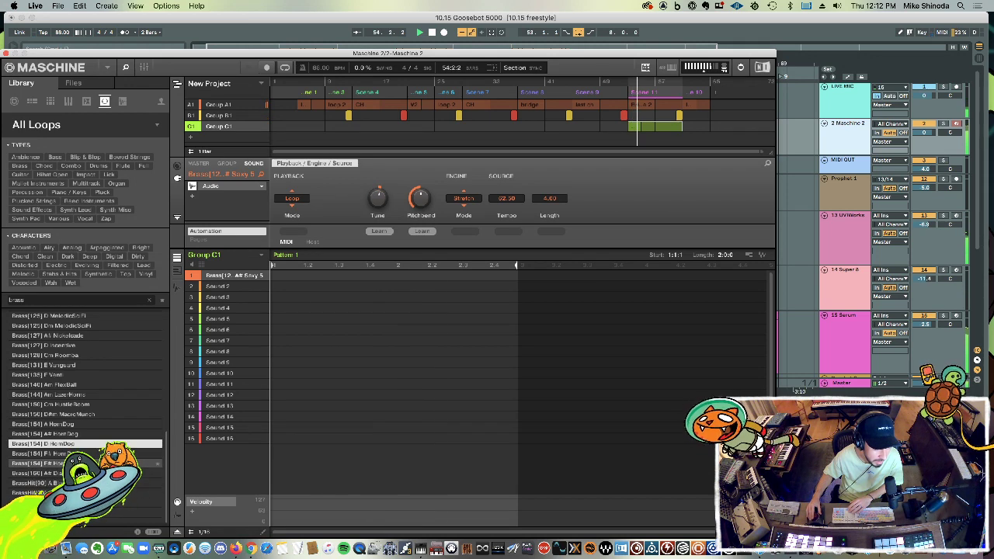
pyautogui.press('Up')
pyautogui.press('Up')
pyautogui.press('Up')
pyautogui.press('Up')
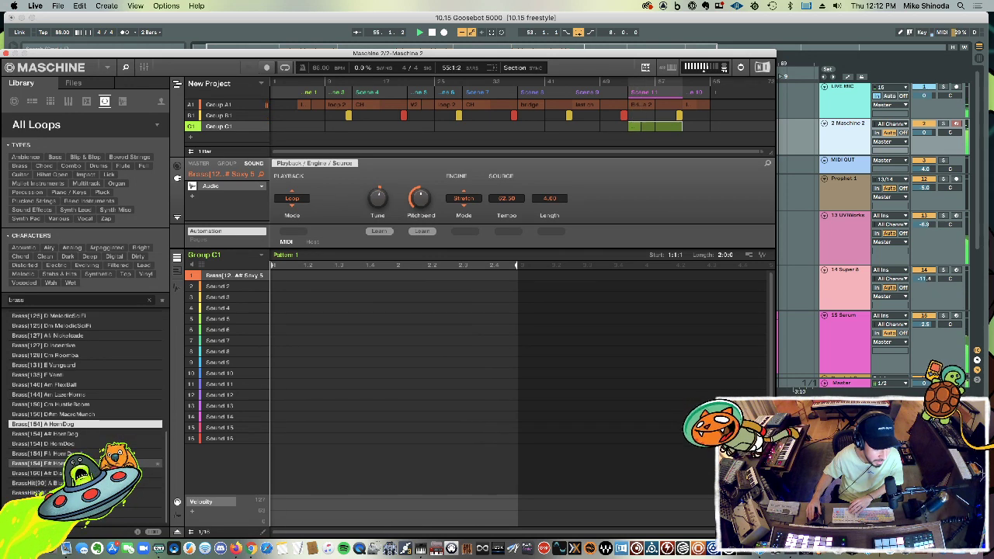
pyautogui.press('Down')
pyautogui.press('Up')
pyautogui.press('Up')
pyautogui.press('Up')
pyautogui.press('Up')
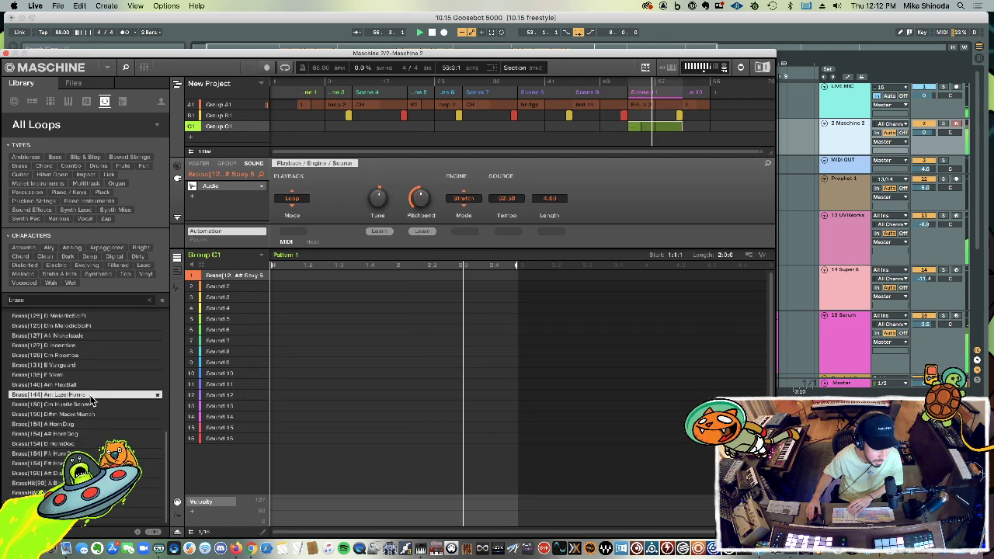
pyautogui.press('Up')
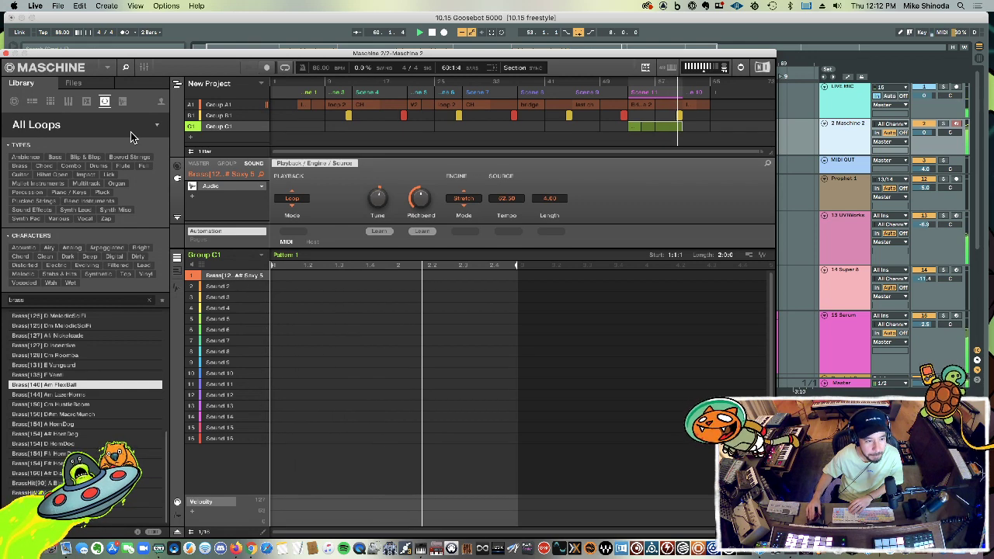
# Step: Close the Maschine plug-in window and insert a new audio track below the 18 Serum track
pyautogui.click(7, 56)
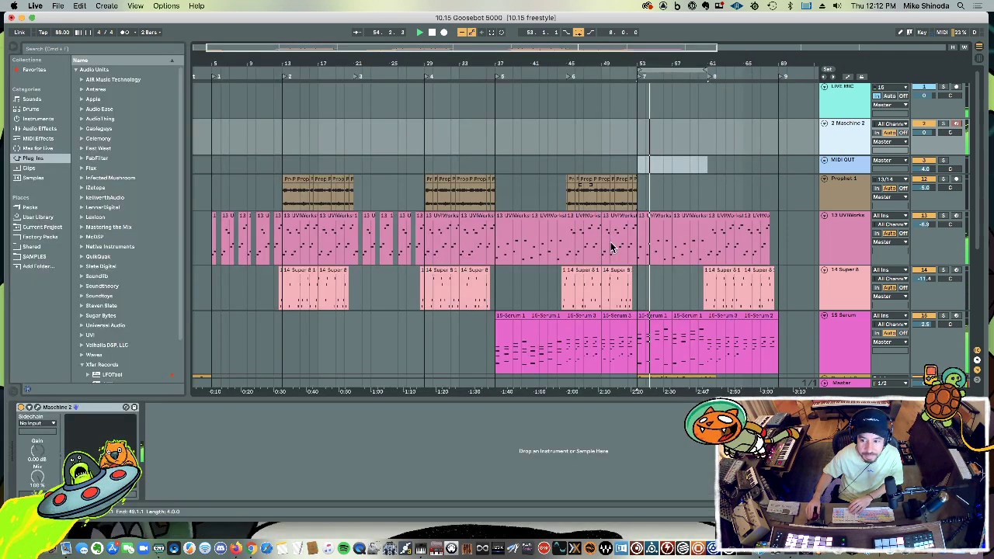
pyautogui.scroll(-4, 649, 268)
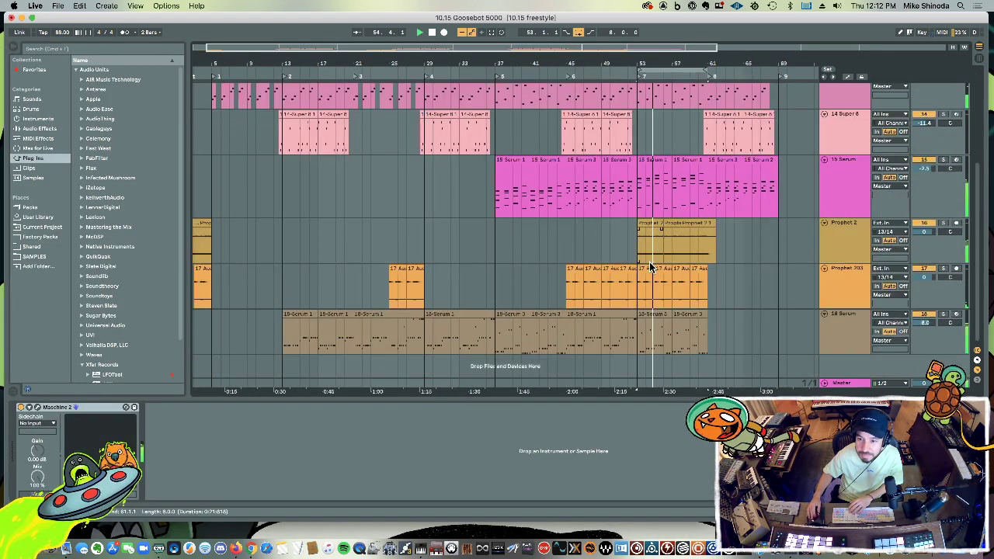
pyautogui.click(851, 323)
pyautogui.press('super+t')
pyautogui.scroll(-2, 854, 327)
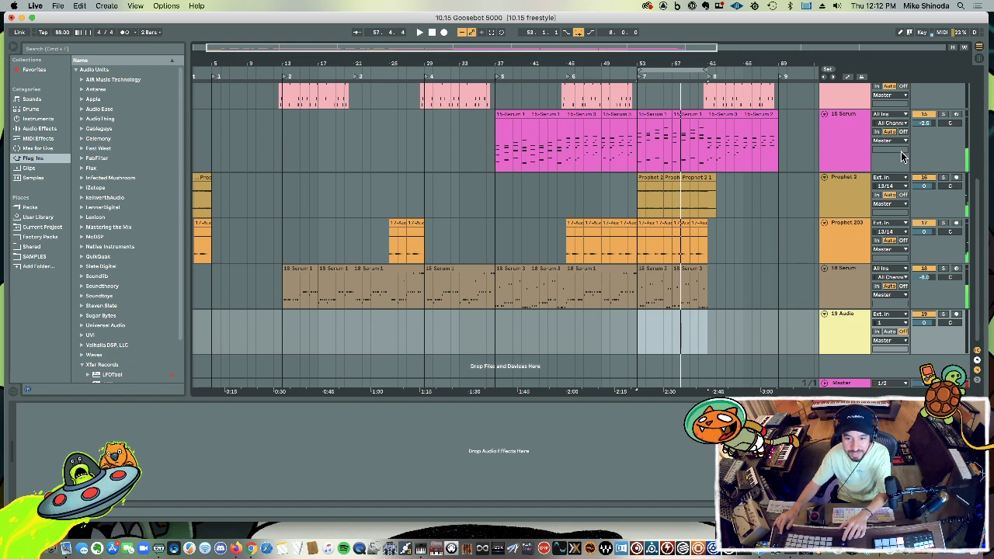
# Step: Set the new audio track's external input to channels 13/14 and arm the track for recording
pyautogui.press('space')
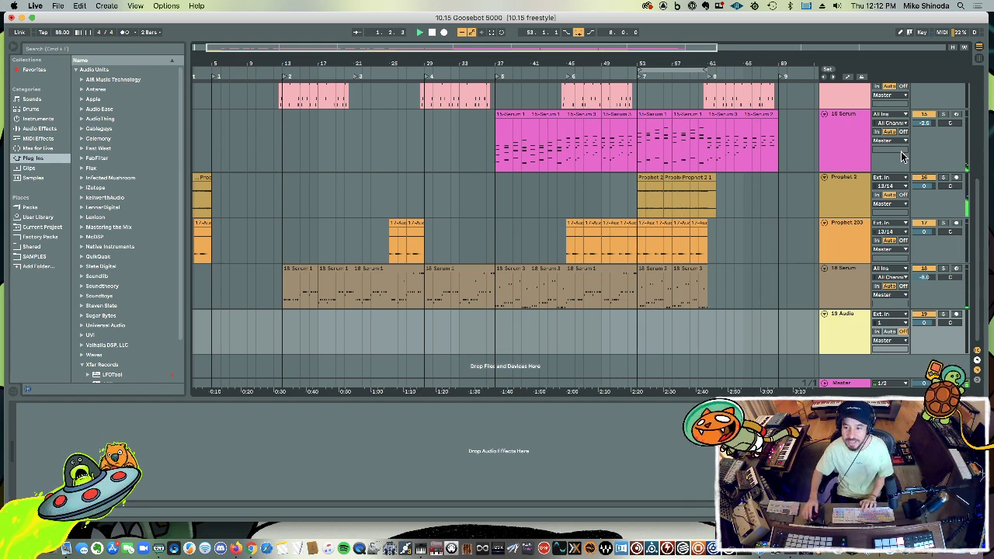
pyautogui.click(890, 323)
pyautogui.click(892, 380)
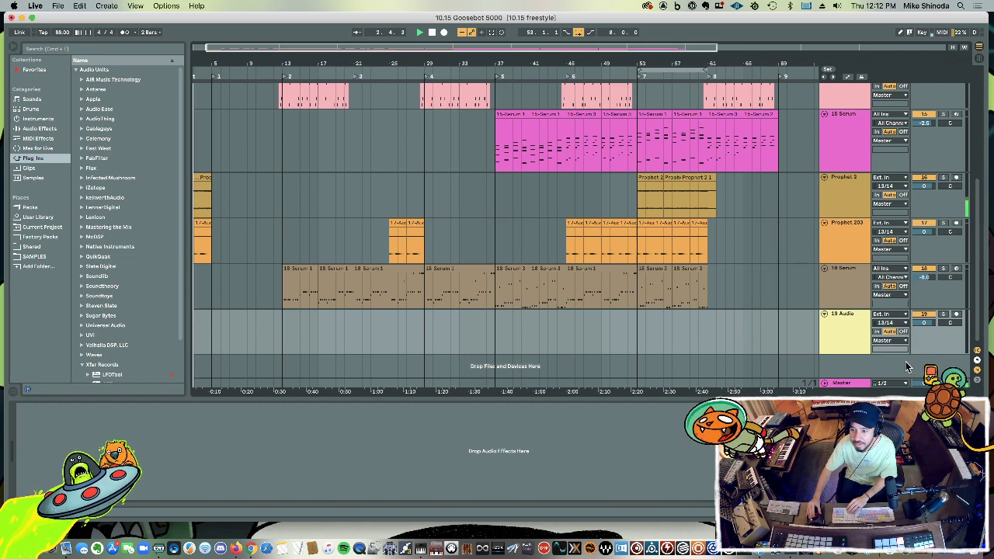
pyautogui.click(956, 313)
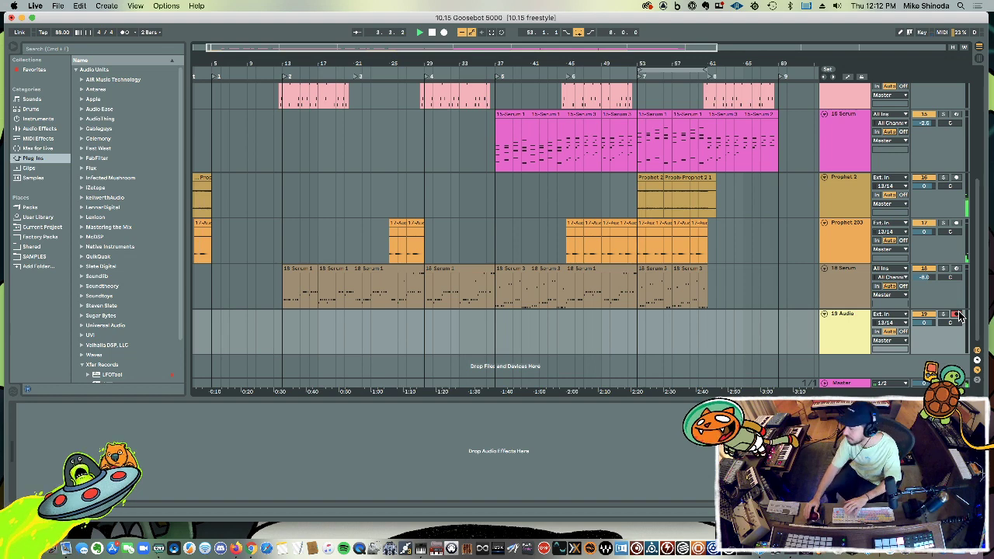